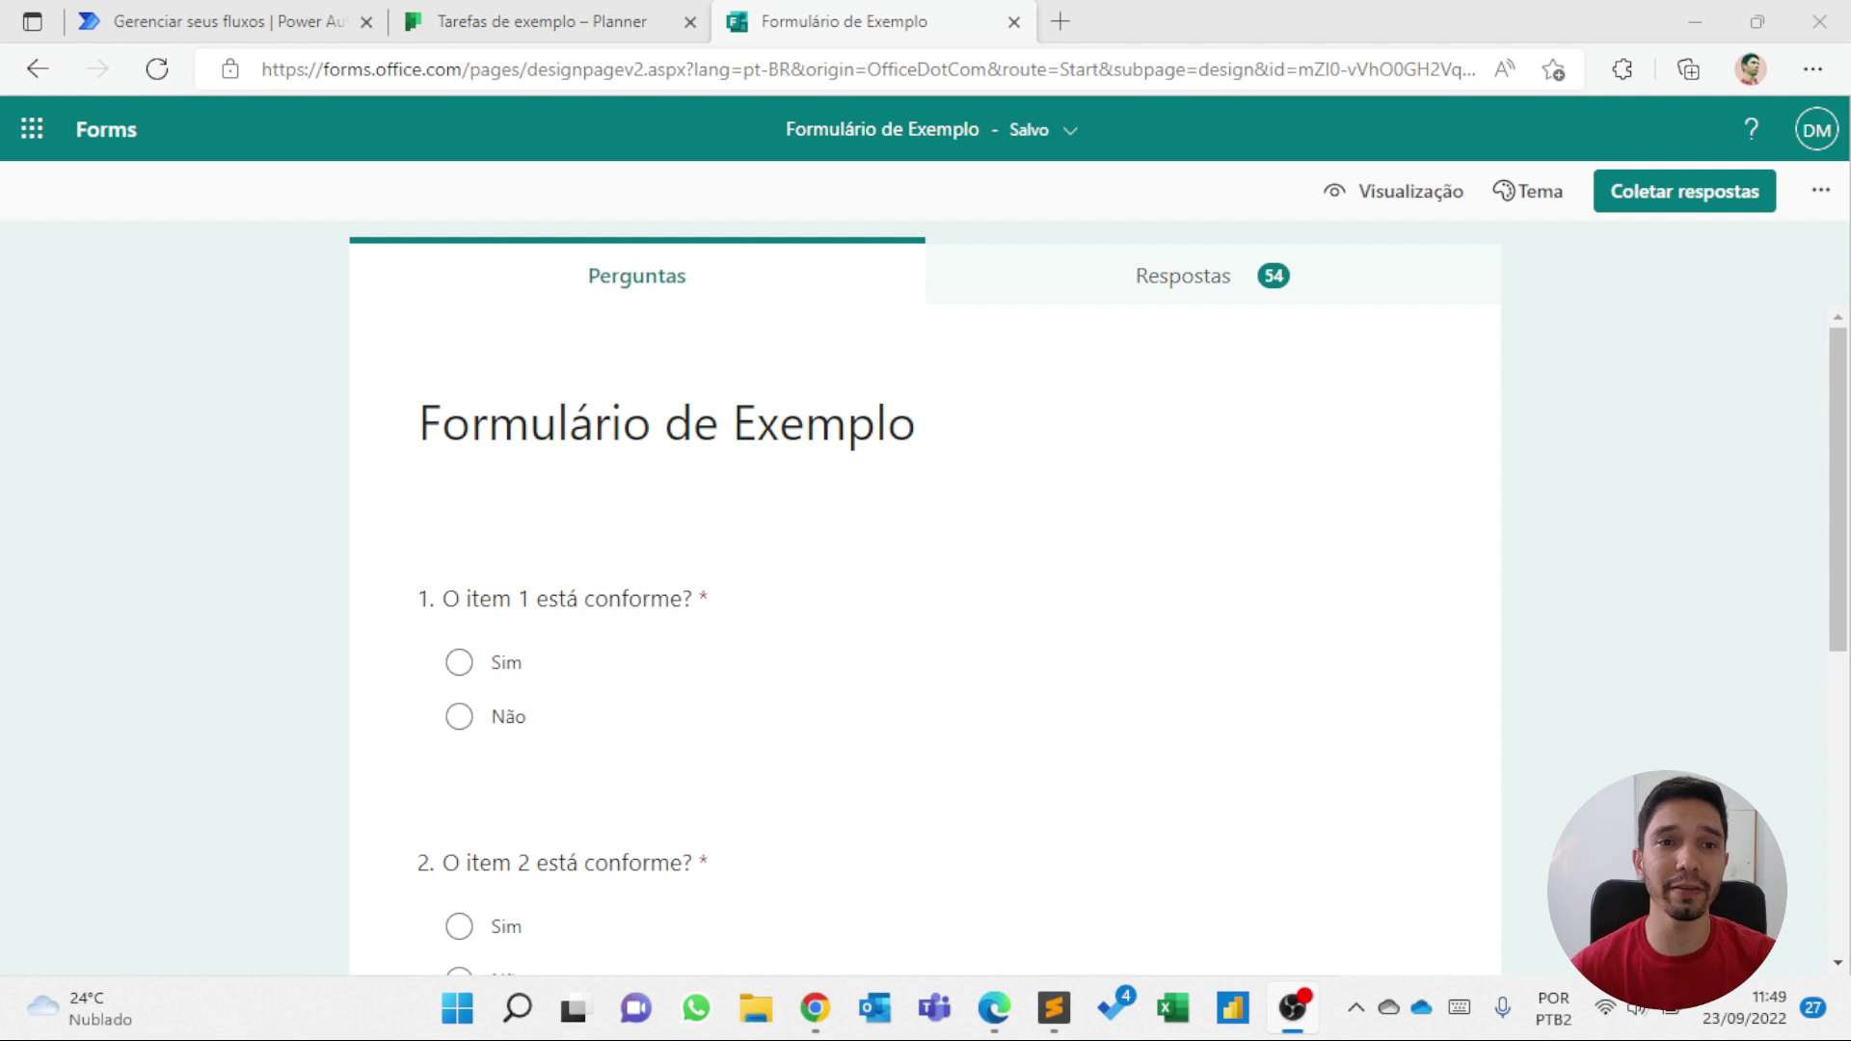
- Review the Tarefas de exemplo plan in Planner, the Power Automate home page, and all conformity questions in the Formulário de Exemplo form
{"action": "left_click", "coordinate": [533, 25]}
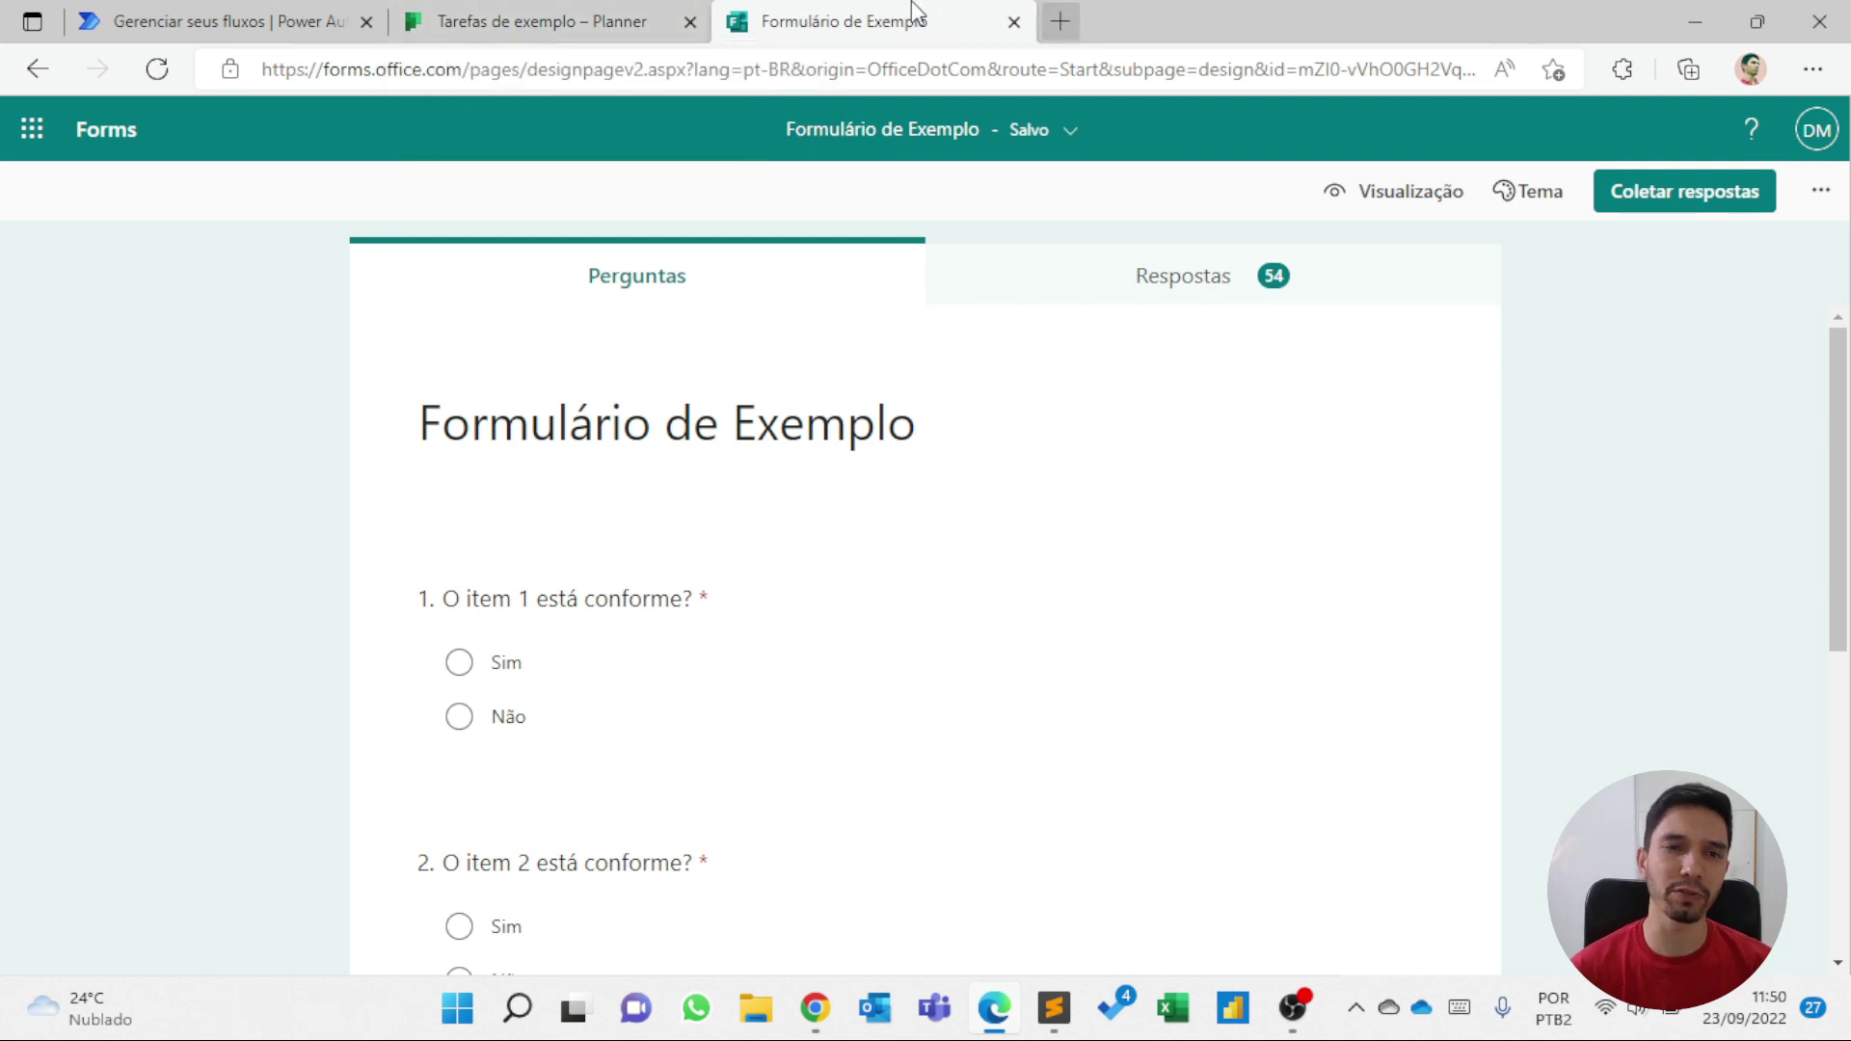
{"action": "left_click", "coordinate": [613, 24]}
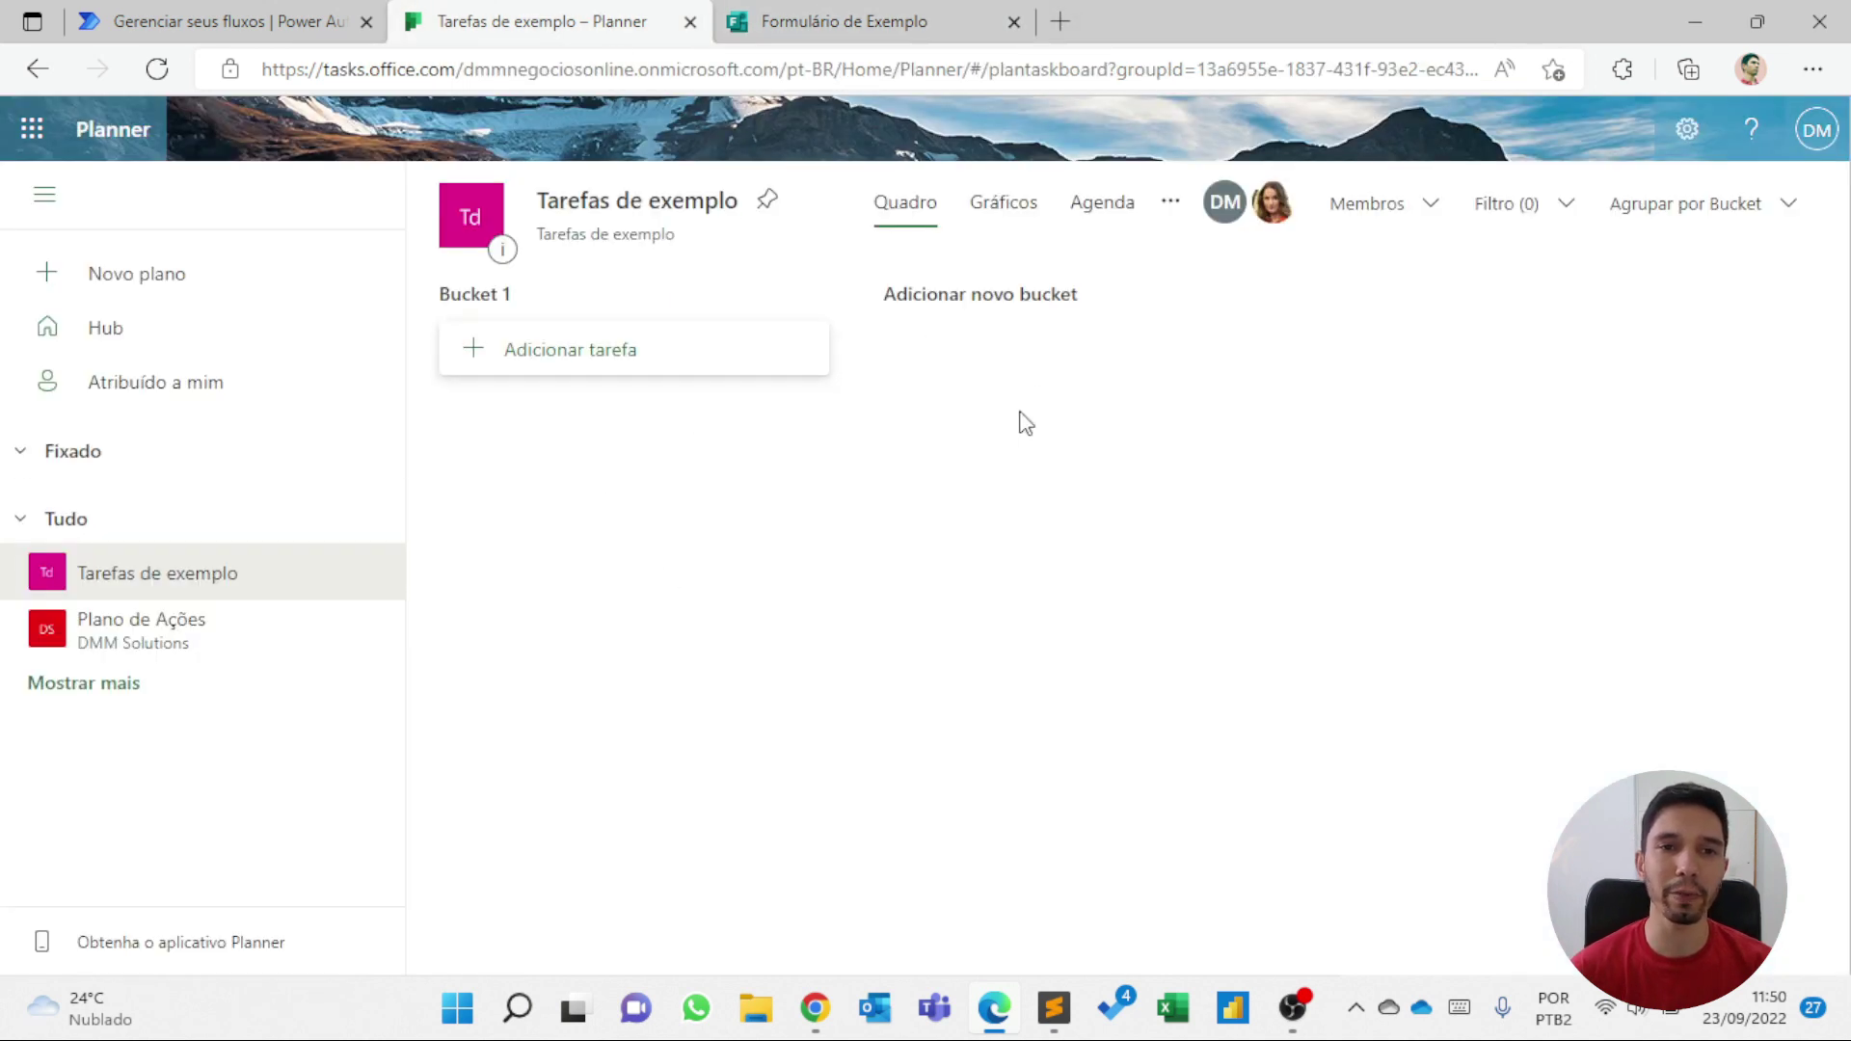
{"action": "left_click", "coordinate": [239, 19]}
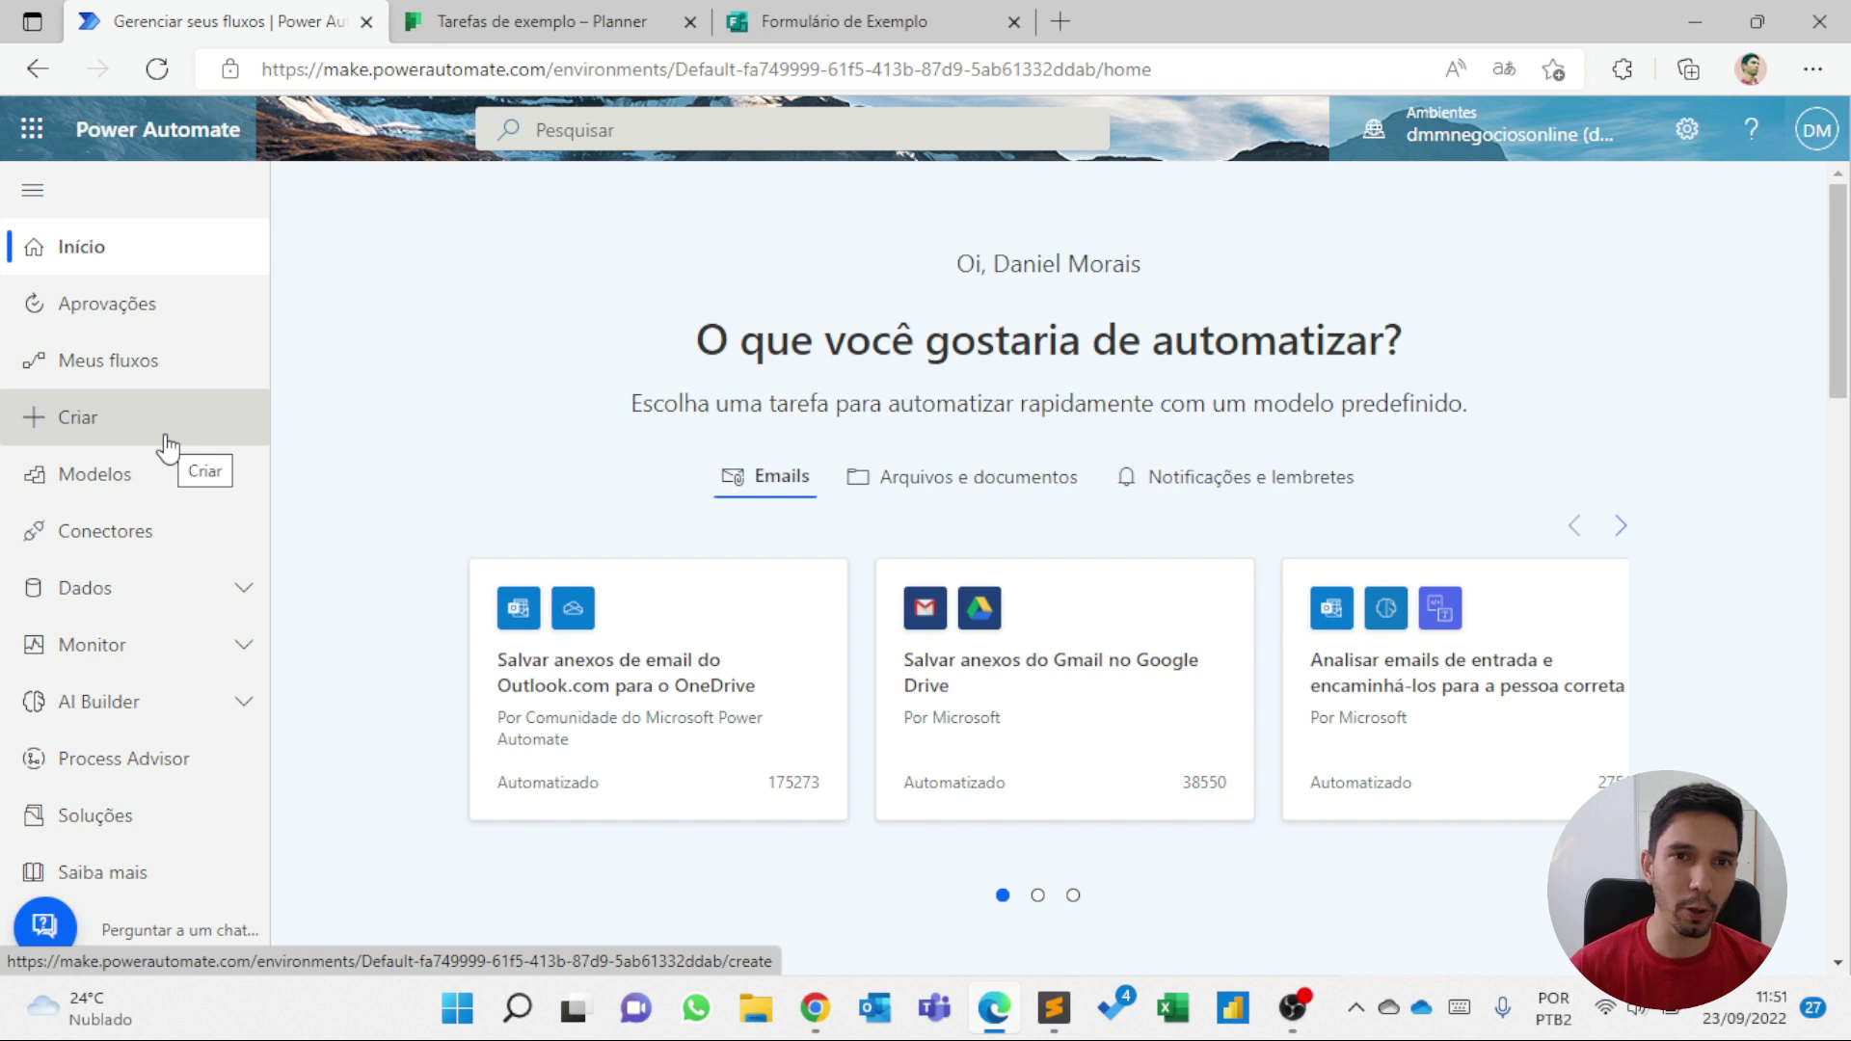
{"action": "left_click", "coordinate": [875, 25]}
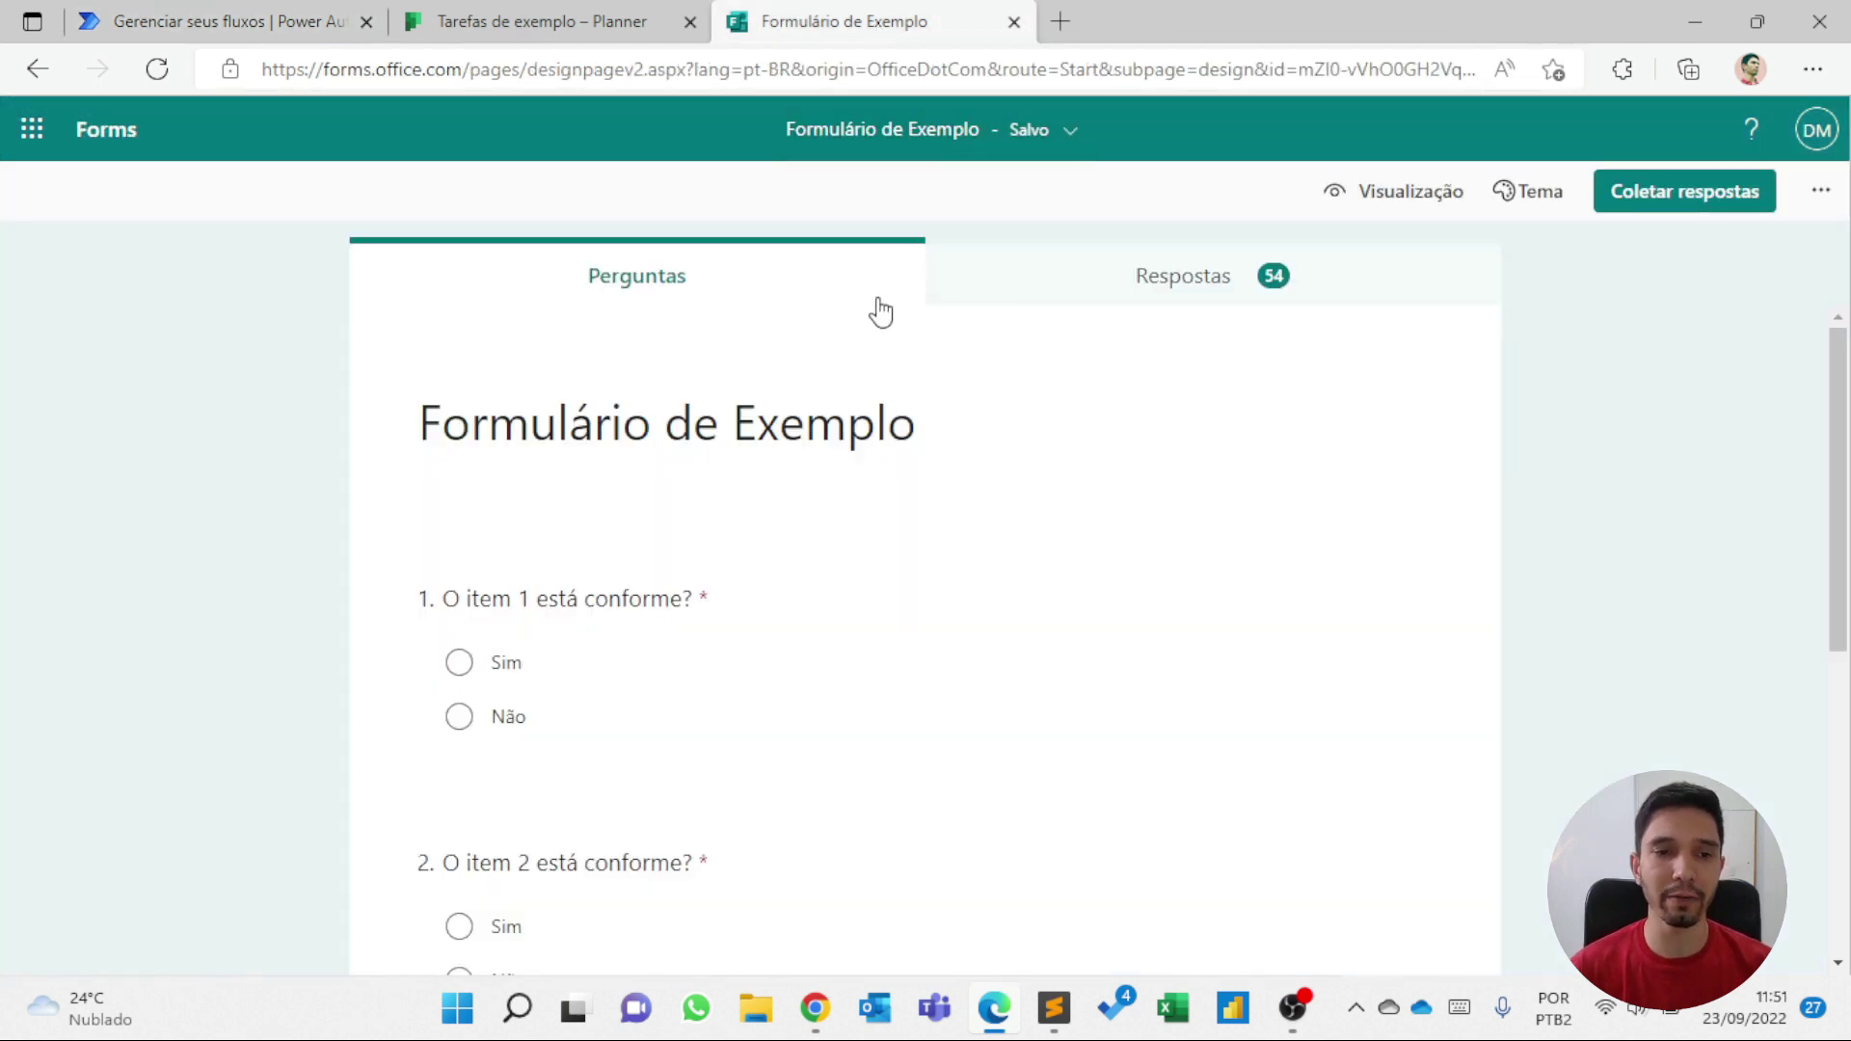
{"action": "scroll", "coordinate": [876, 487], "scroll_direction": "down", "scroll_amount": 3}
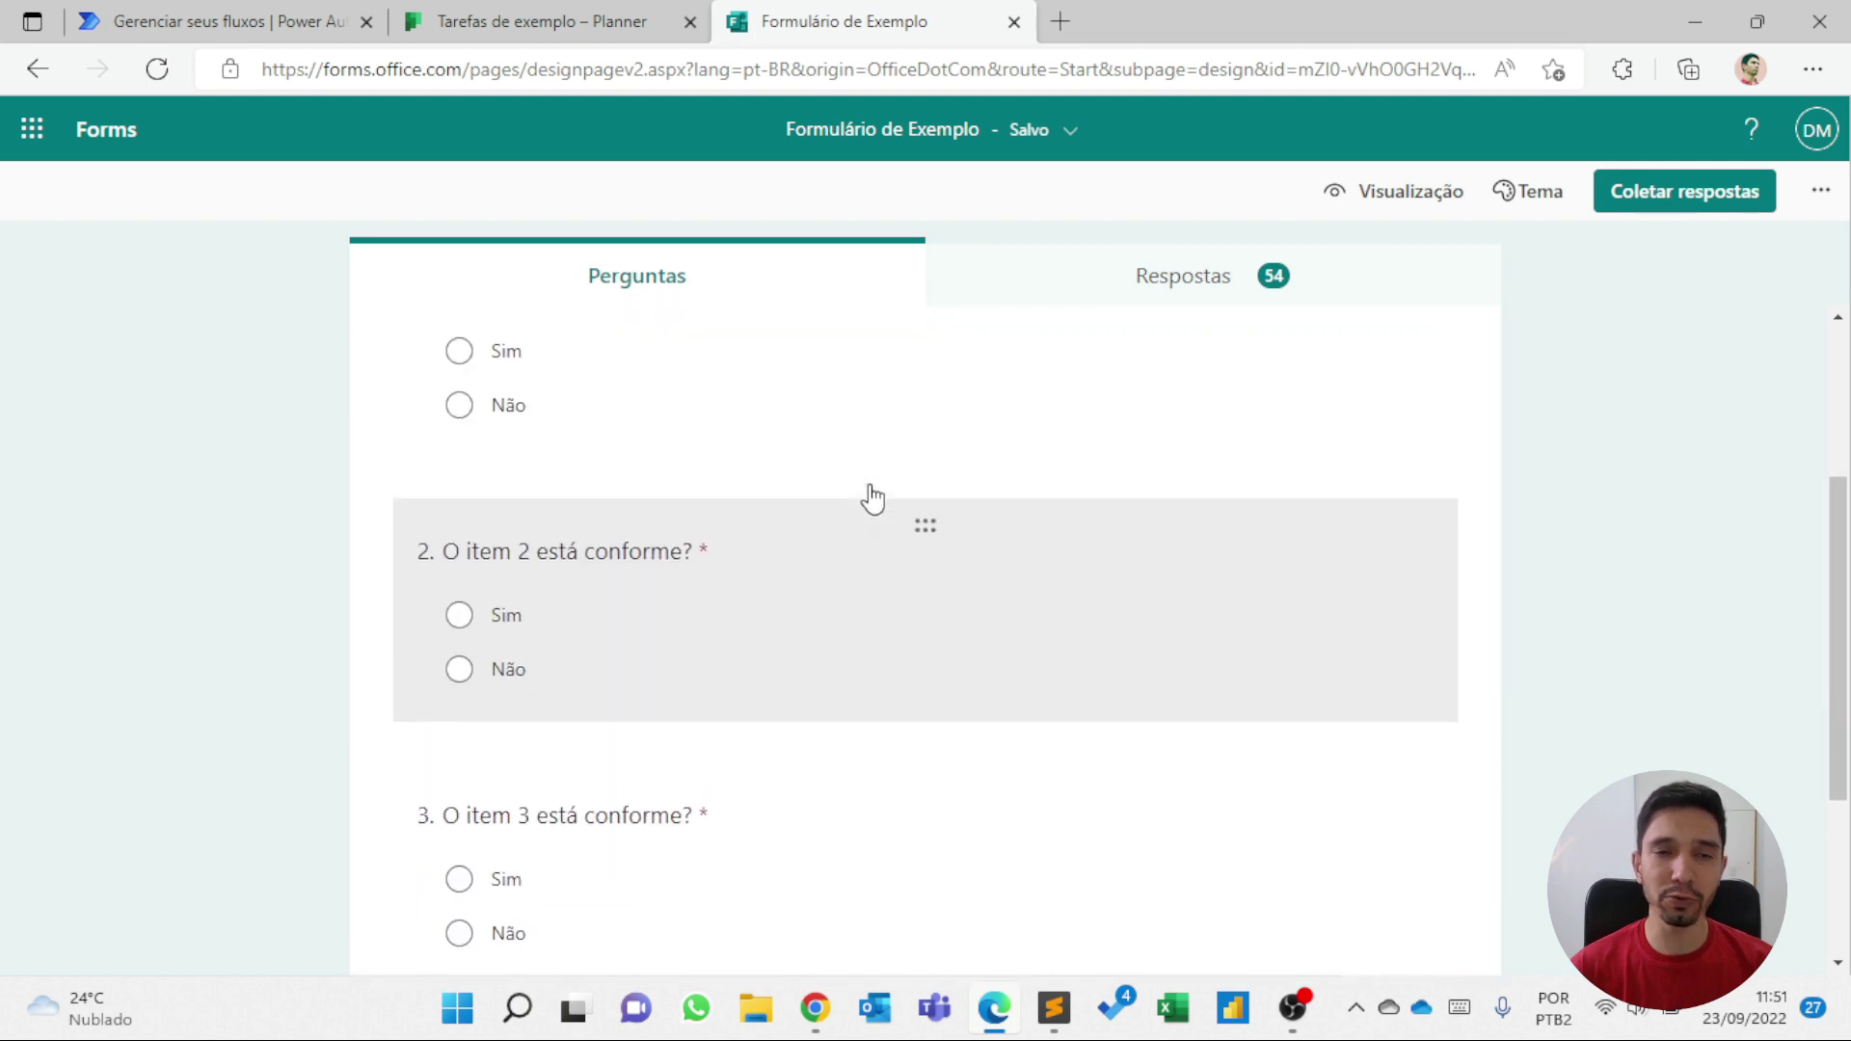
{"action": "scroll", "coordinate": [873, 498], "scroll_direction": "up", "scroll_amount": 1}
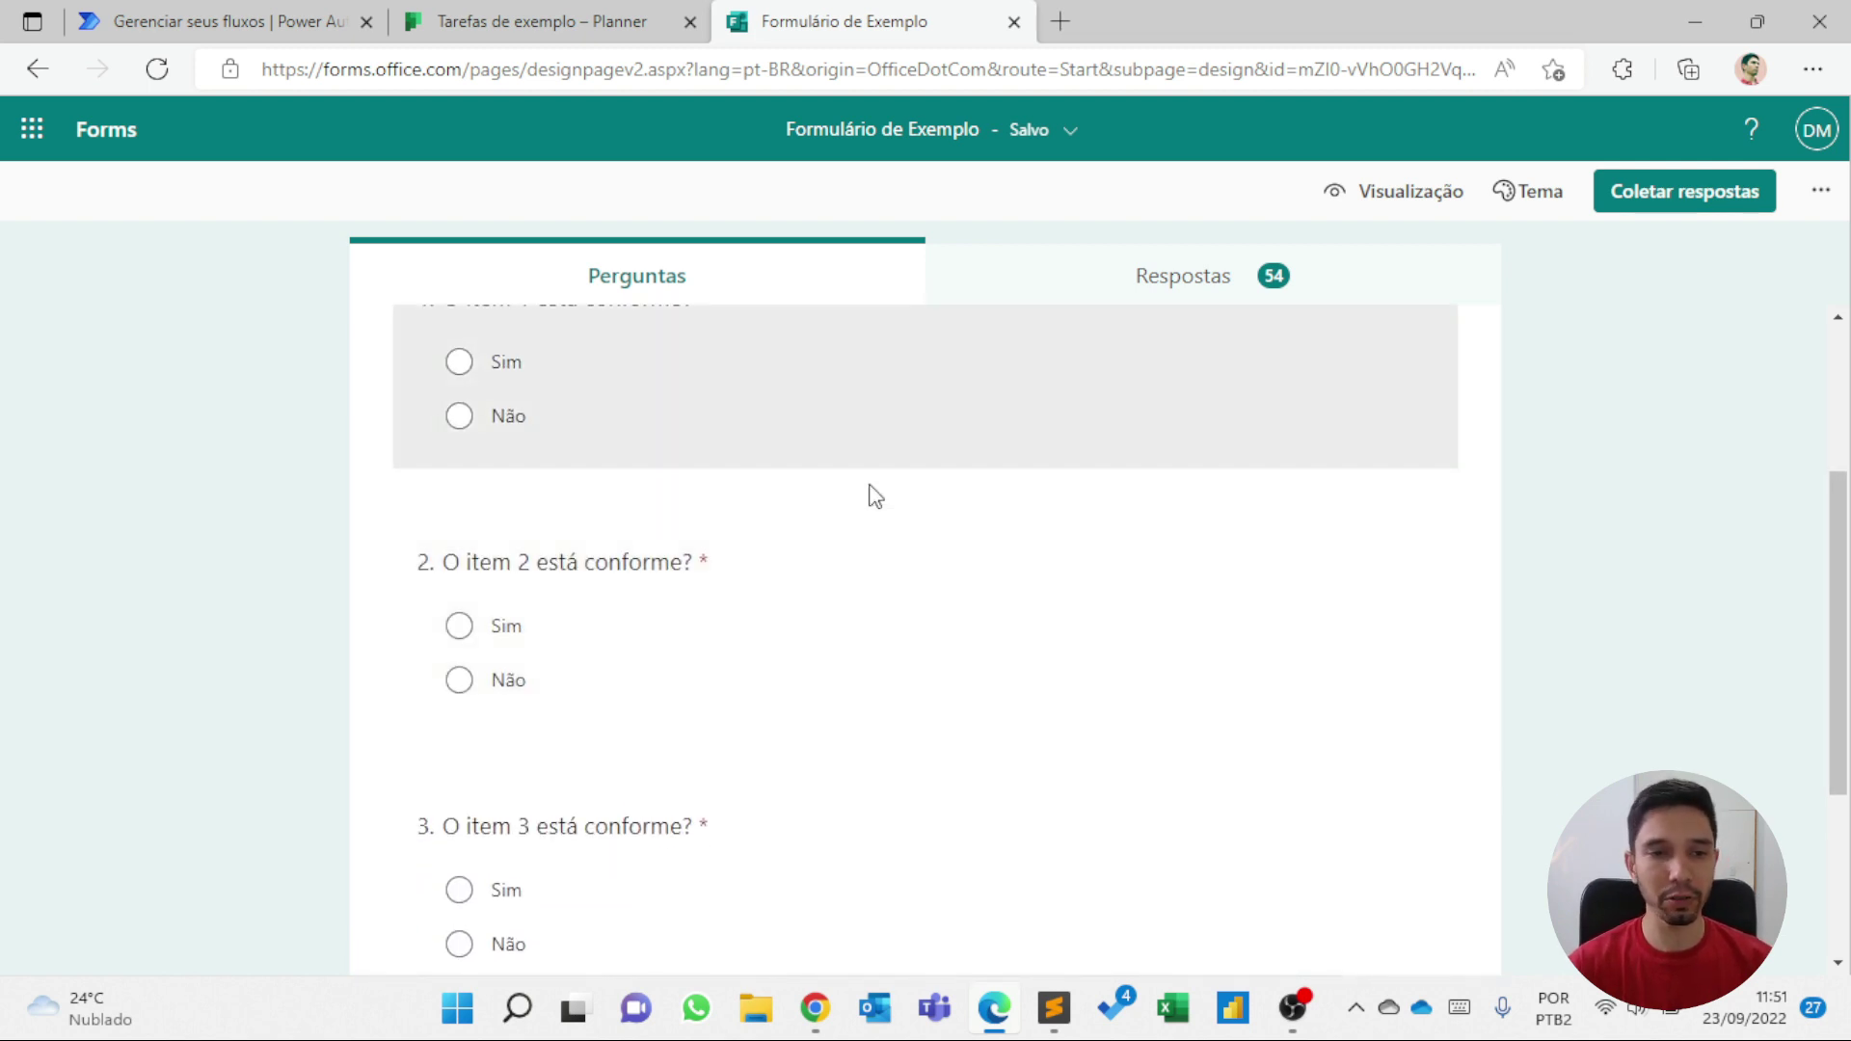
{"action": "scroll", "coordinate": [876, 497], "scroll_direction": "up", "scroll_amount": 1}
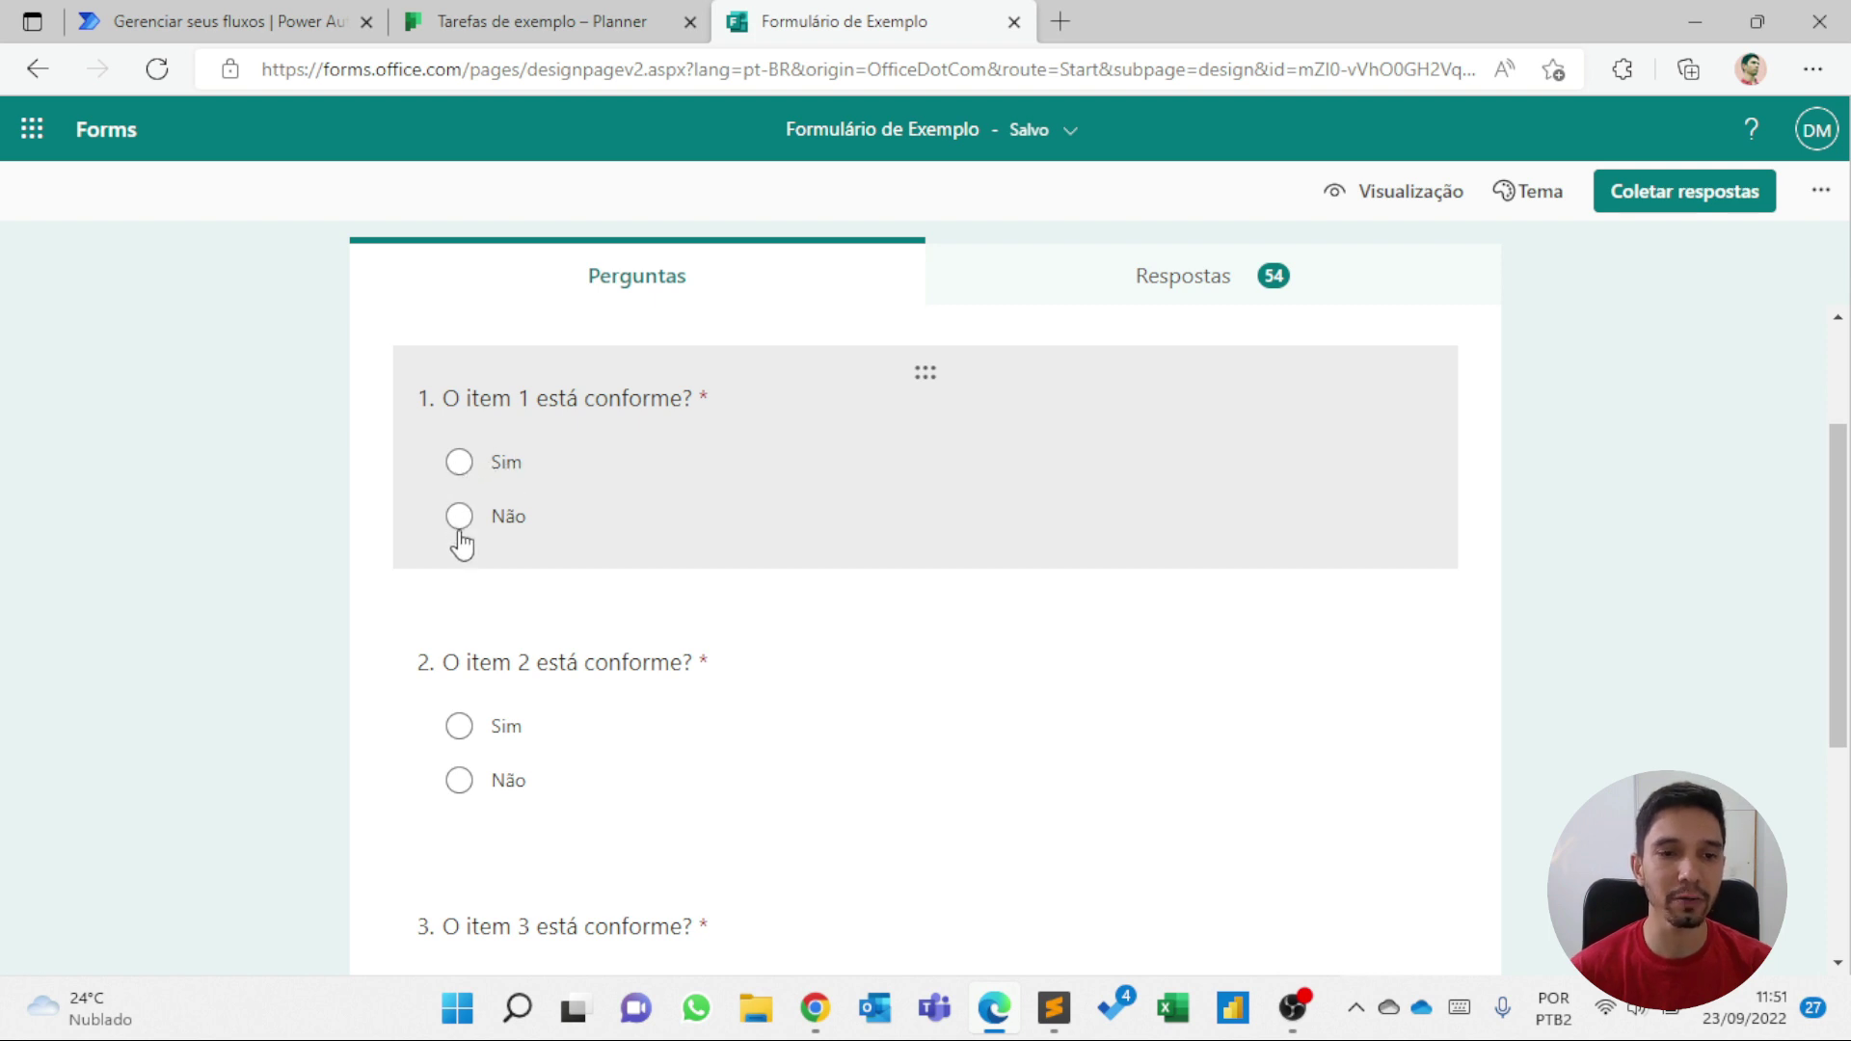
{"action": "scroll", "coordinate": [459, 545], "scroll_direction": "down", "scroll_amount": 1}
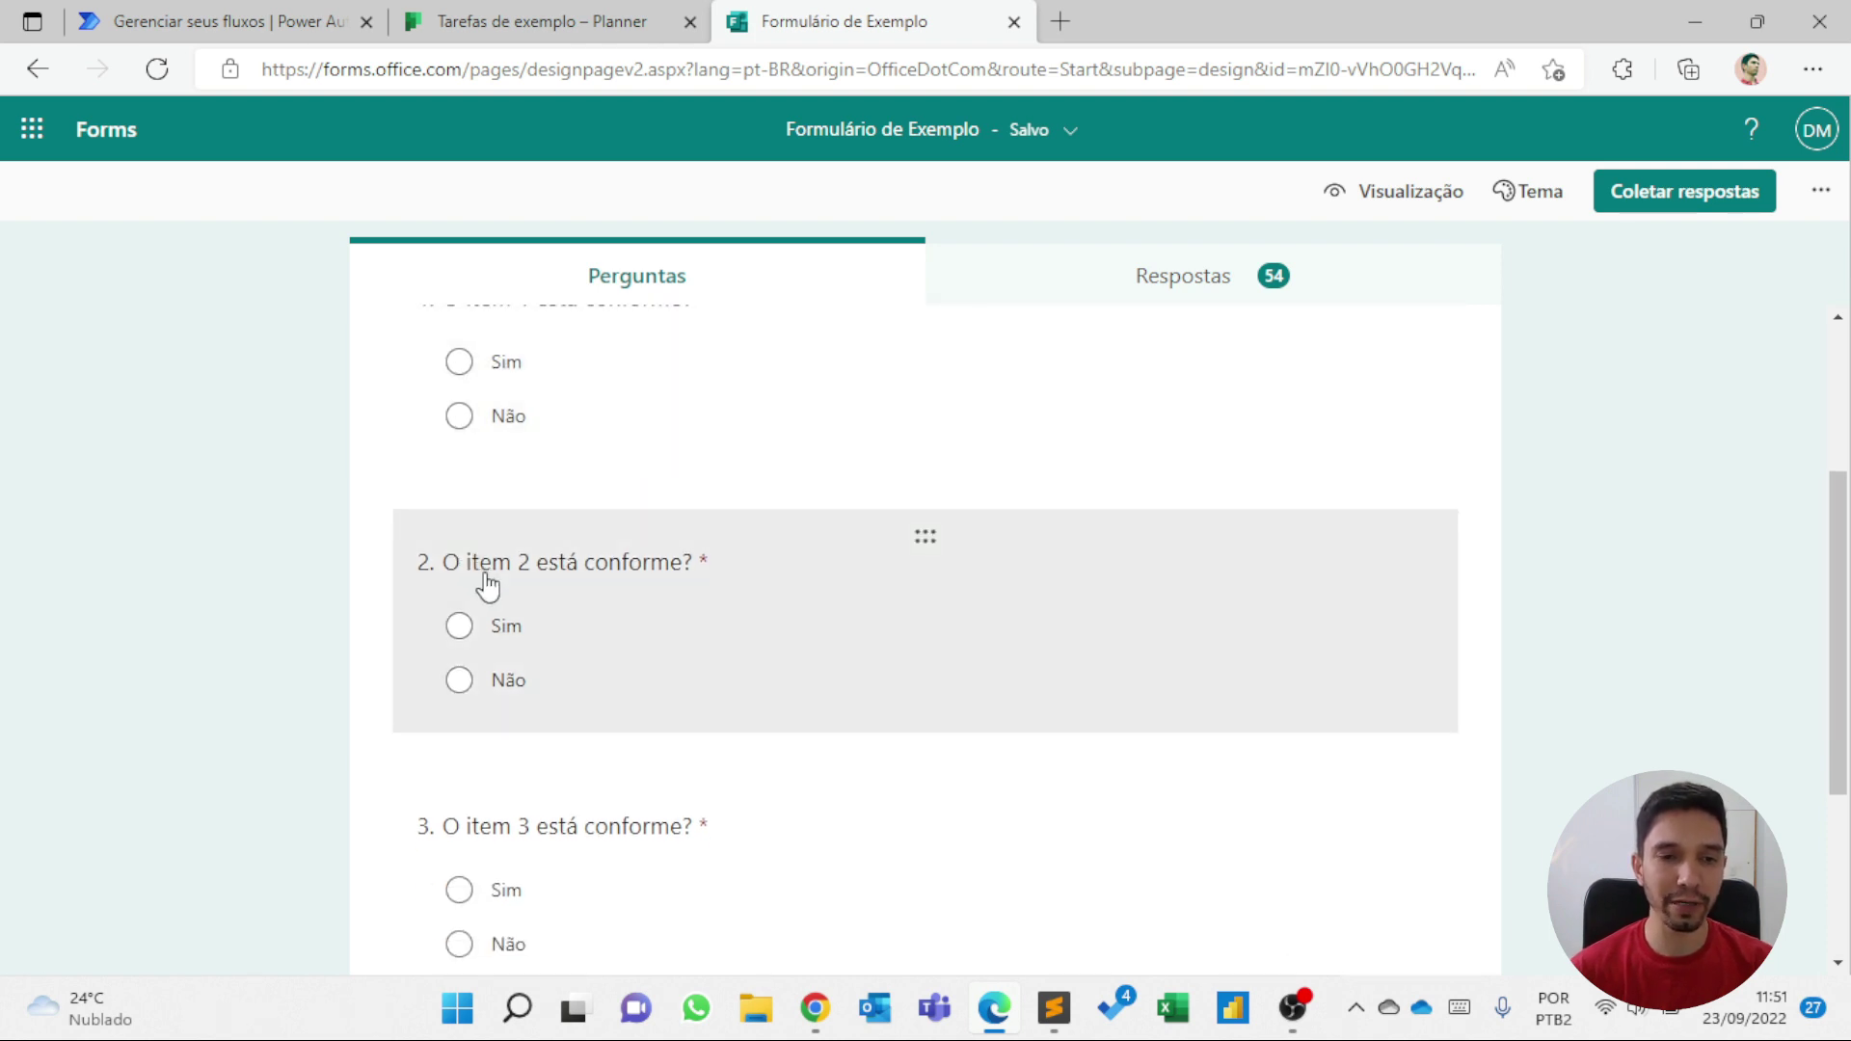
{"action": "scroll", "coordinate": [483, 585], "scroll_direction": "down", "scroll_amount": 1}
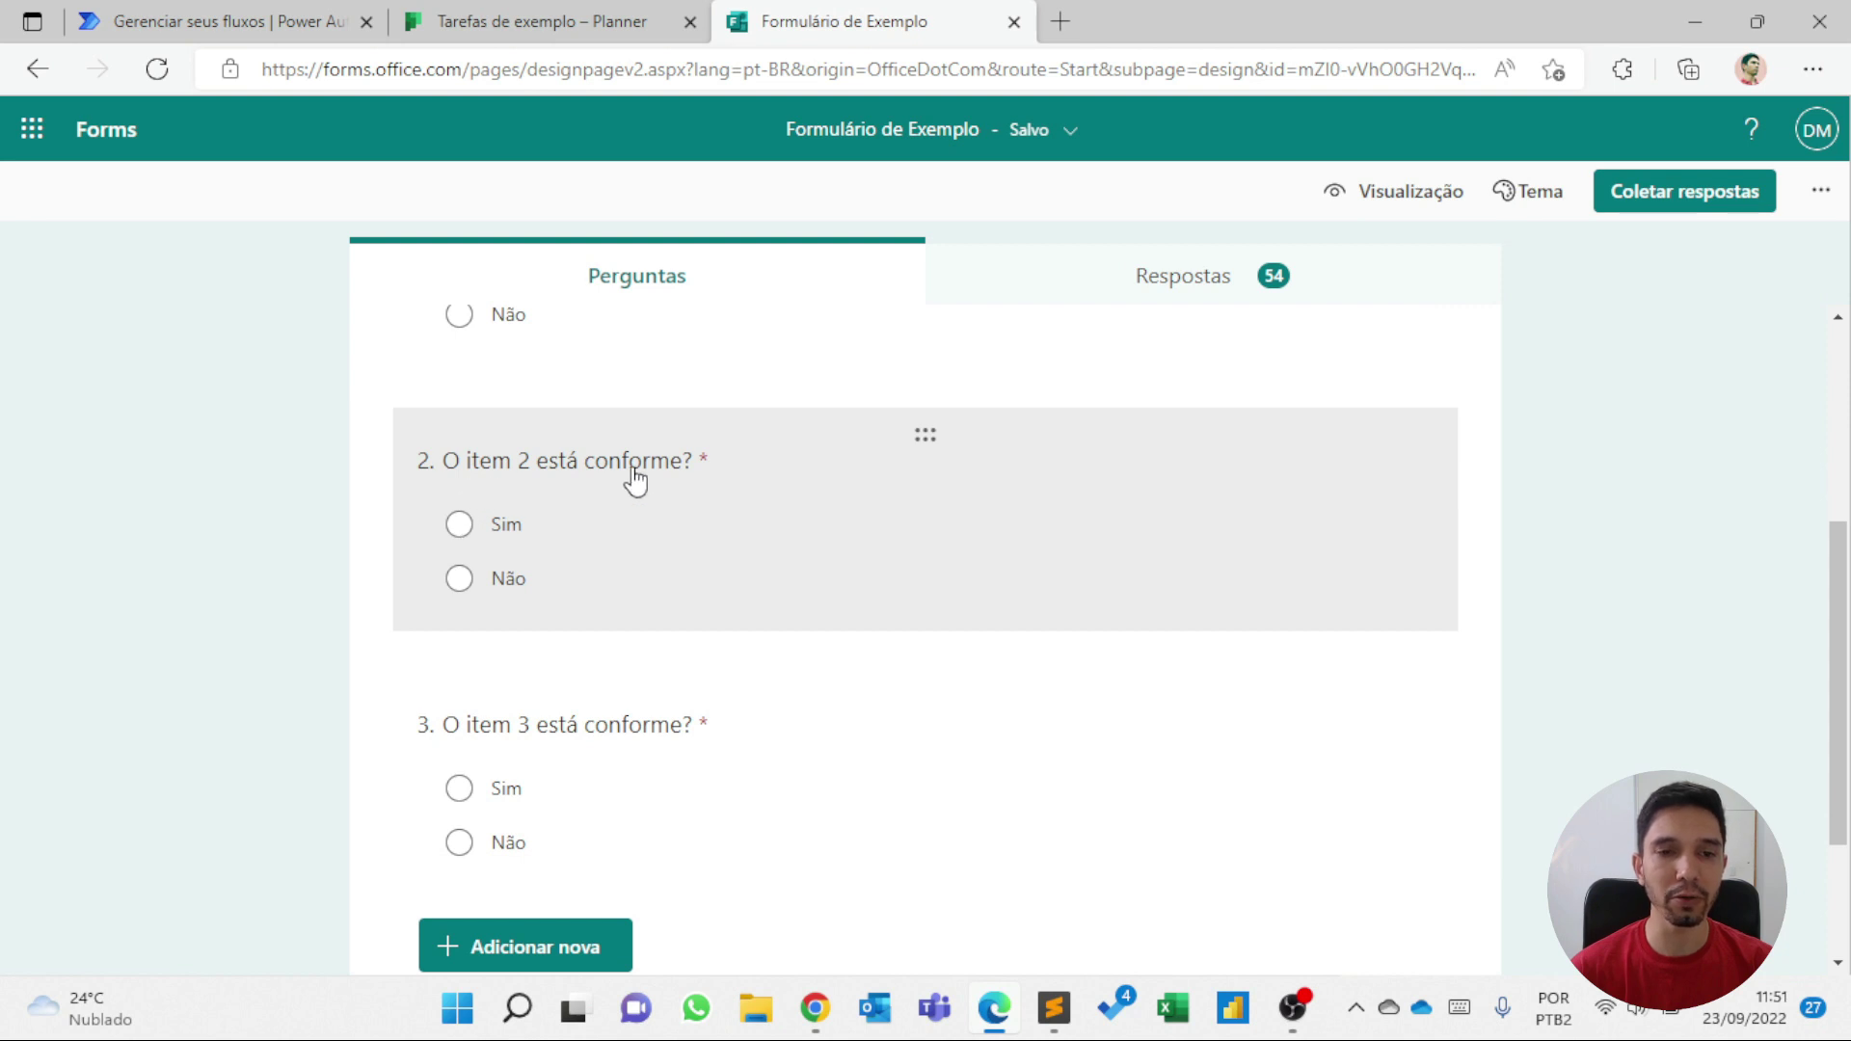
{"action": "scroll", "coordinate": [636, 487], "scroll_direction": "down", "scroll_amount": 1}
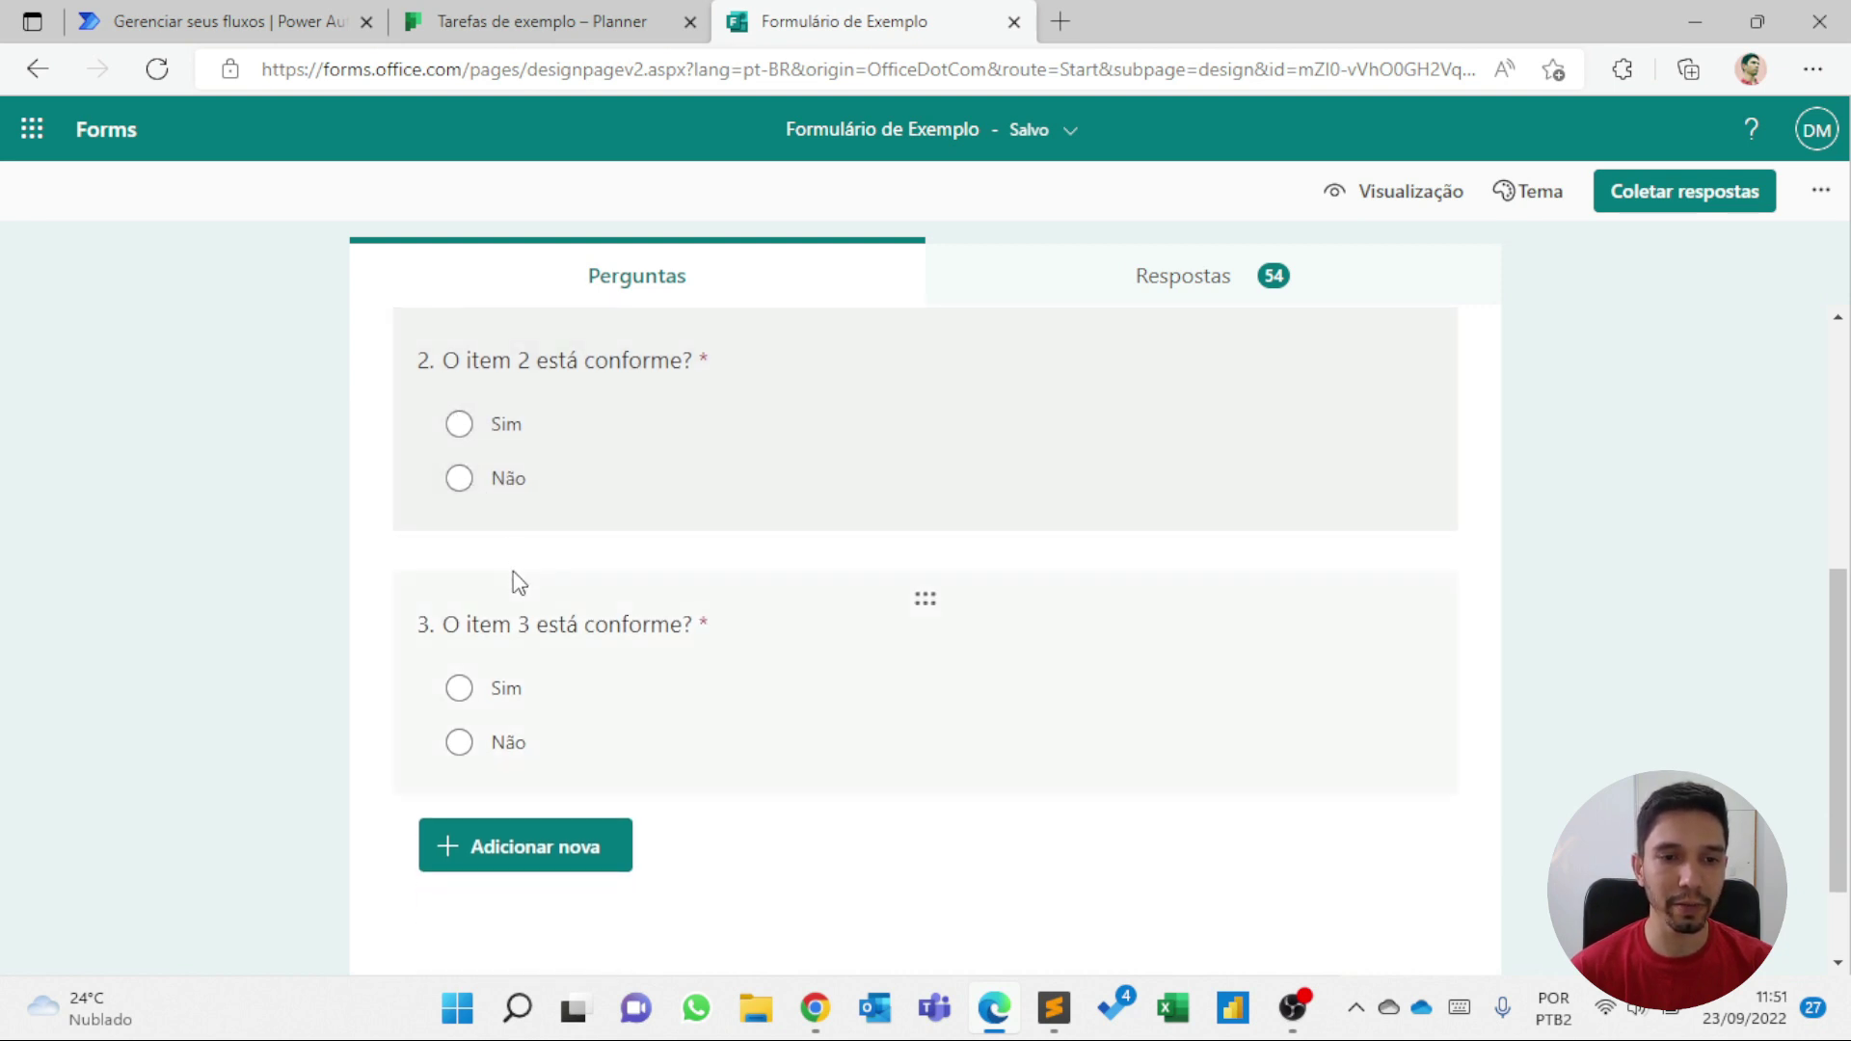
{"action": "scroll", "coordinate": [482, 559], "scroll_direction": "down", "scroll_amount": 1}
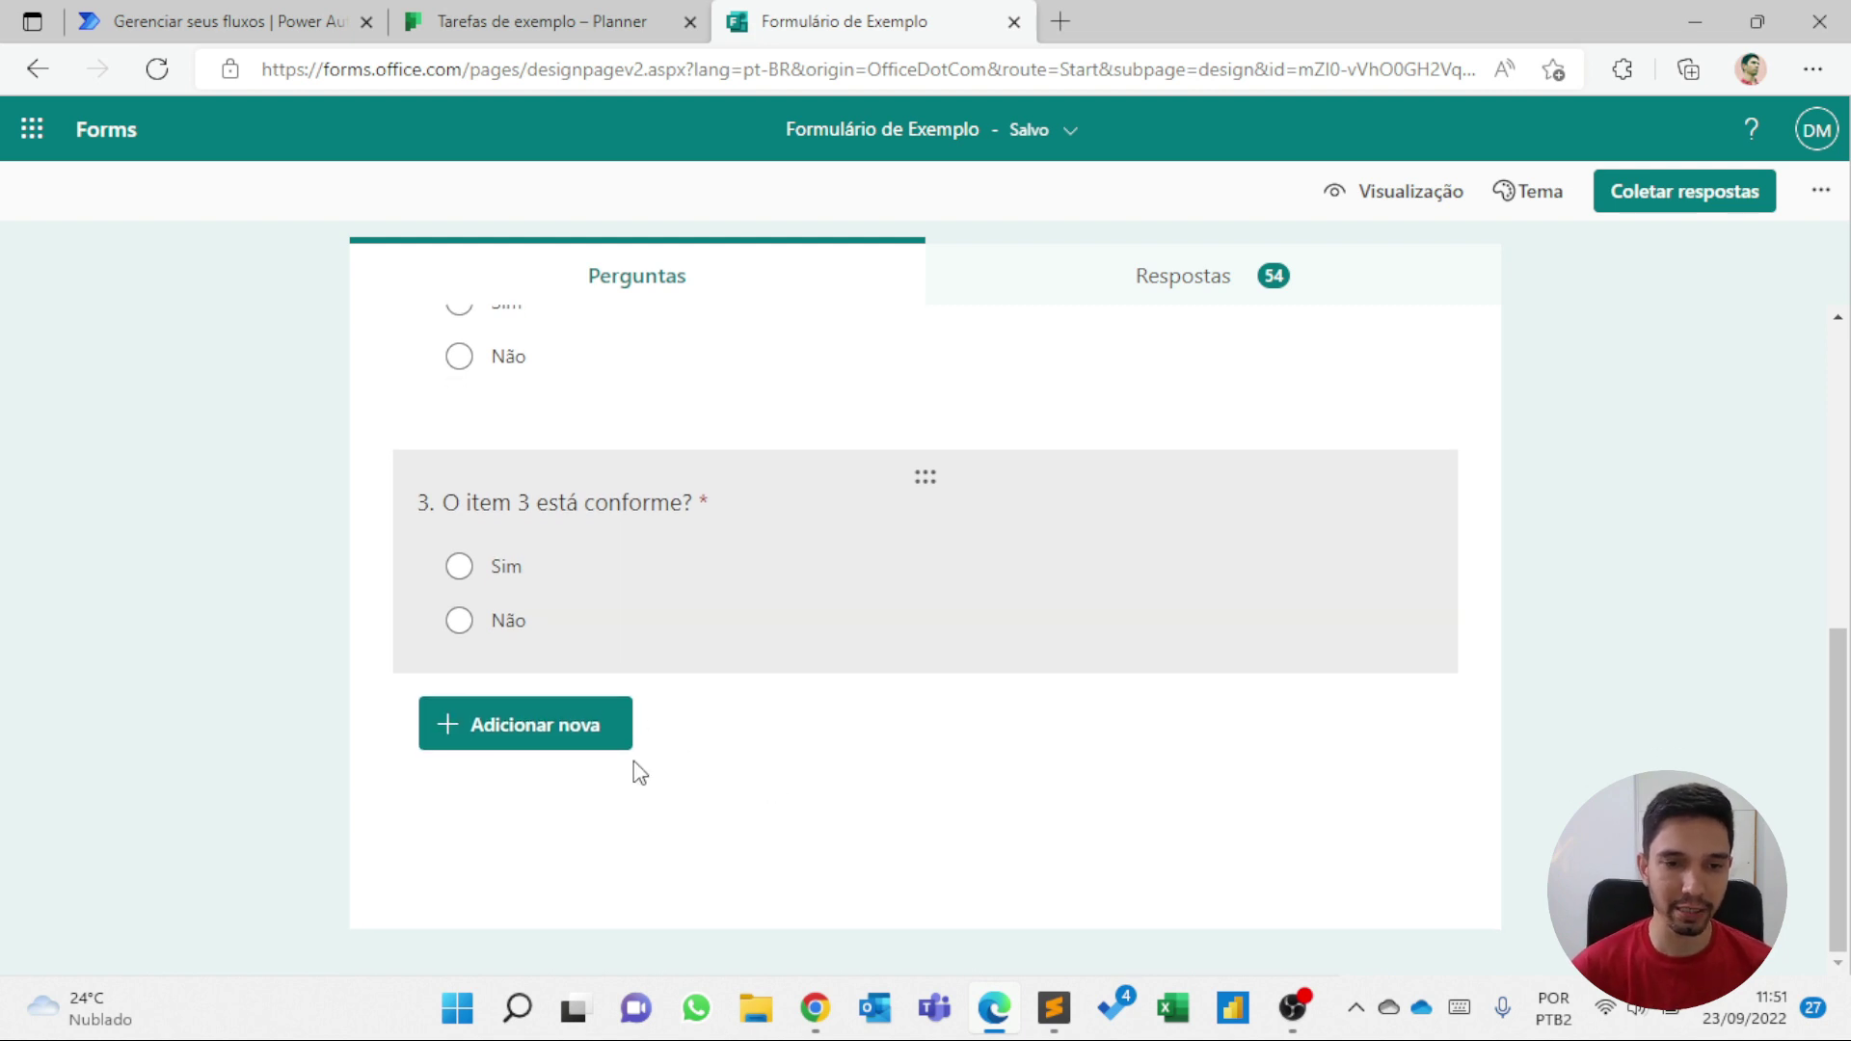
- Add a fourth choice question titled "dfnfpdfngdpgsdf" with the options "sjhlsdf" and "asdçflkjsdf"
{"action": "left_click", "coordinate": [600, 748]}
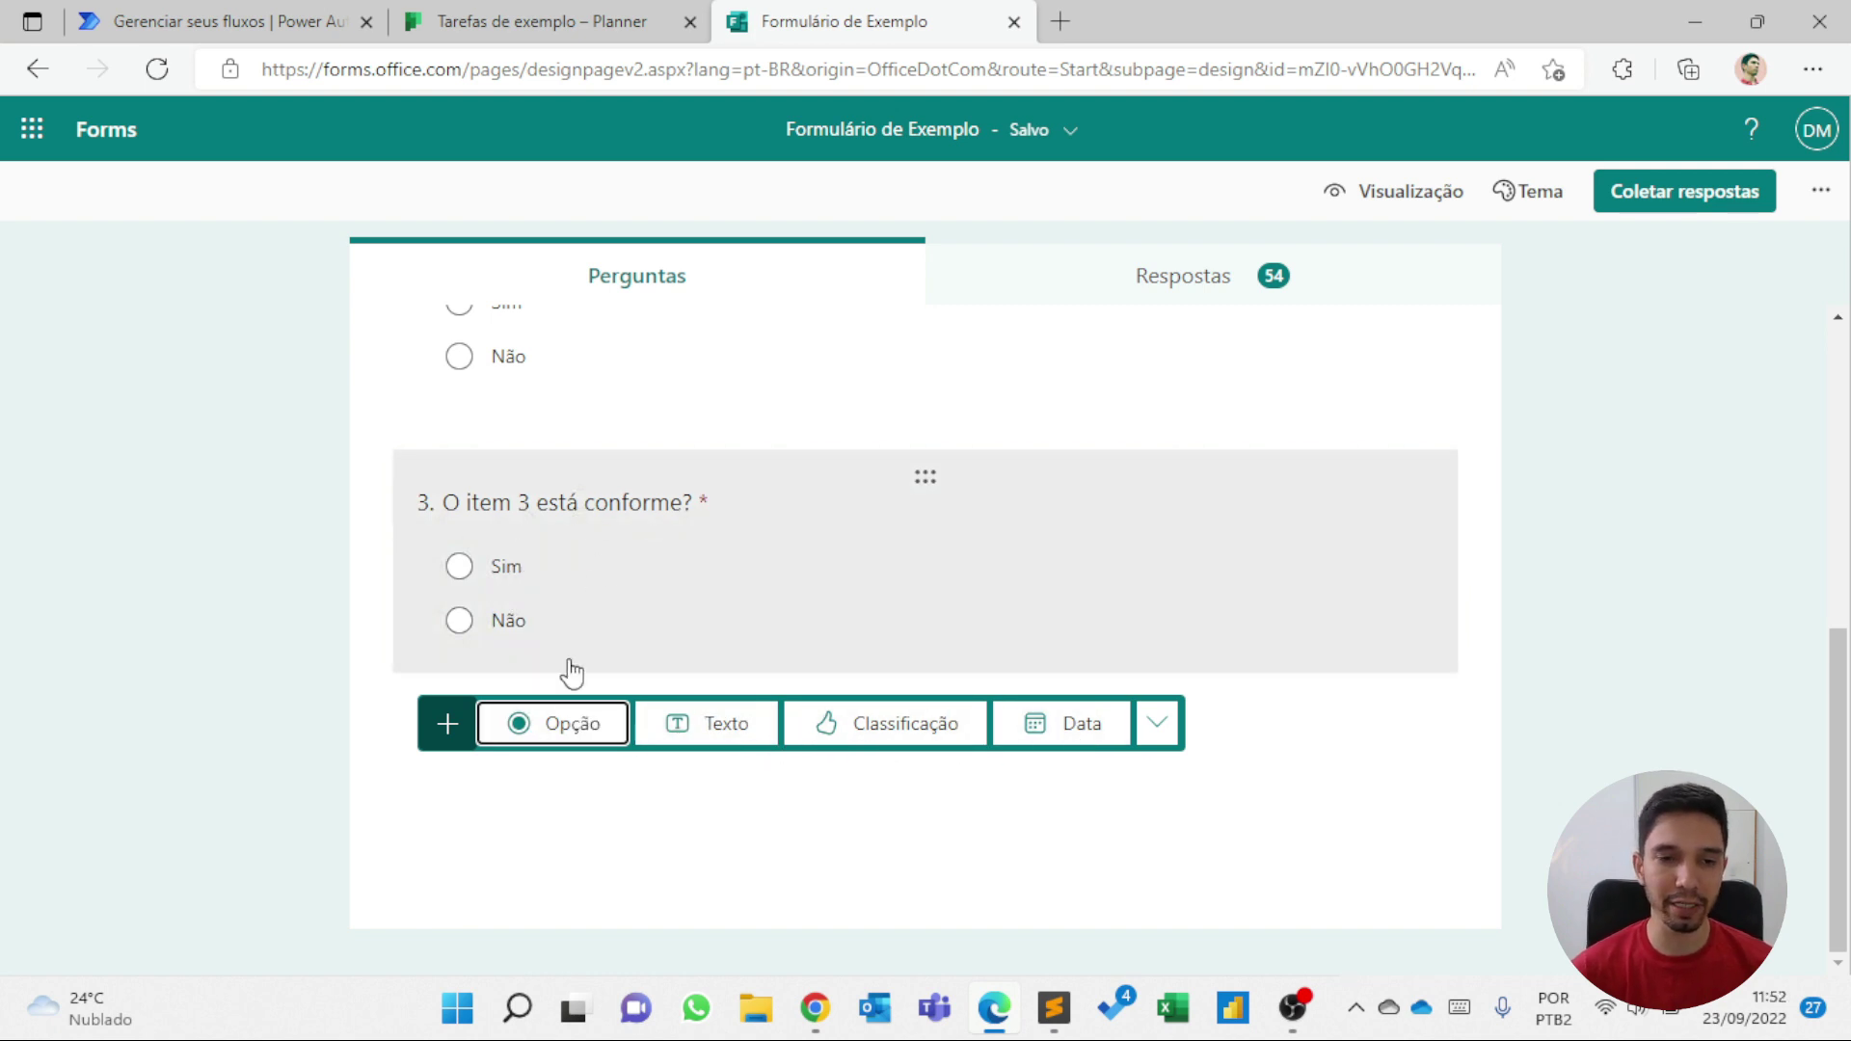
{"action": "left_click", "coordinate": [577, 725]}
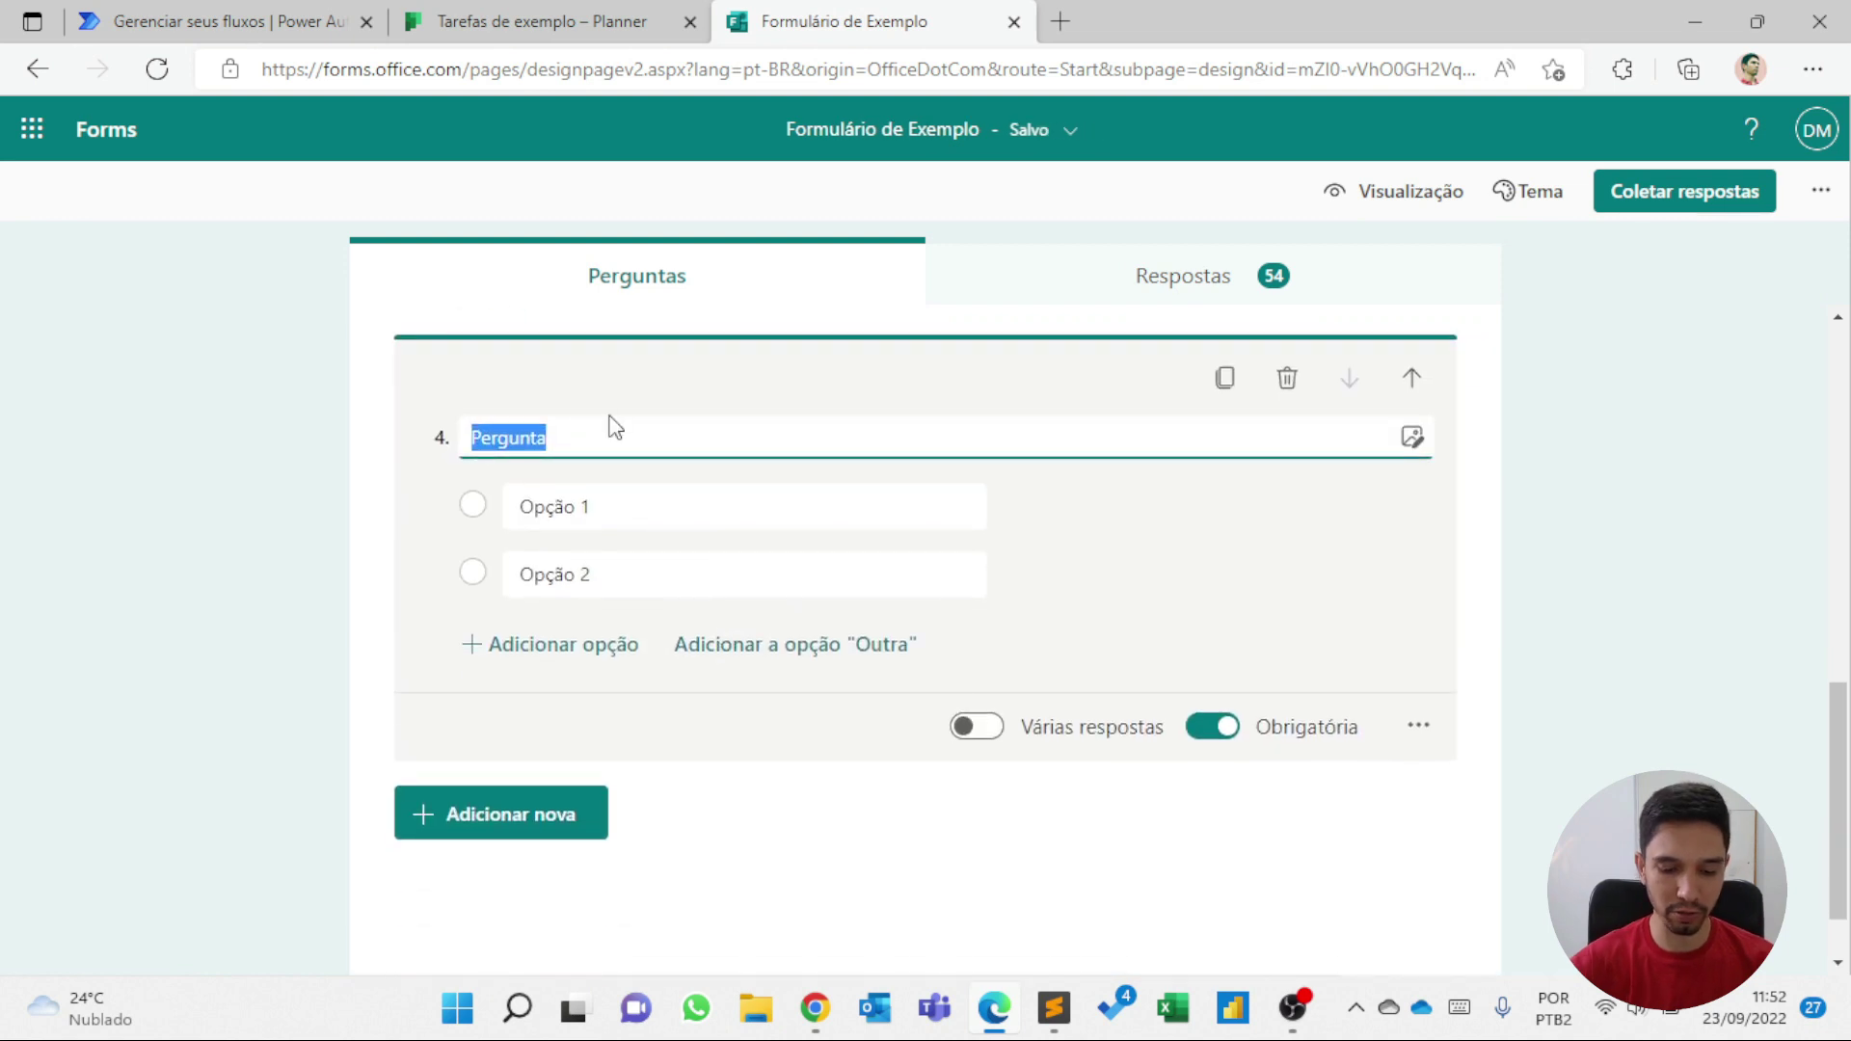
{"action": "type", "text": "dfnfpdfngdpgs"}
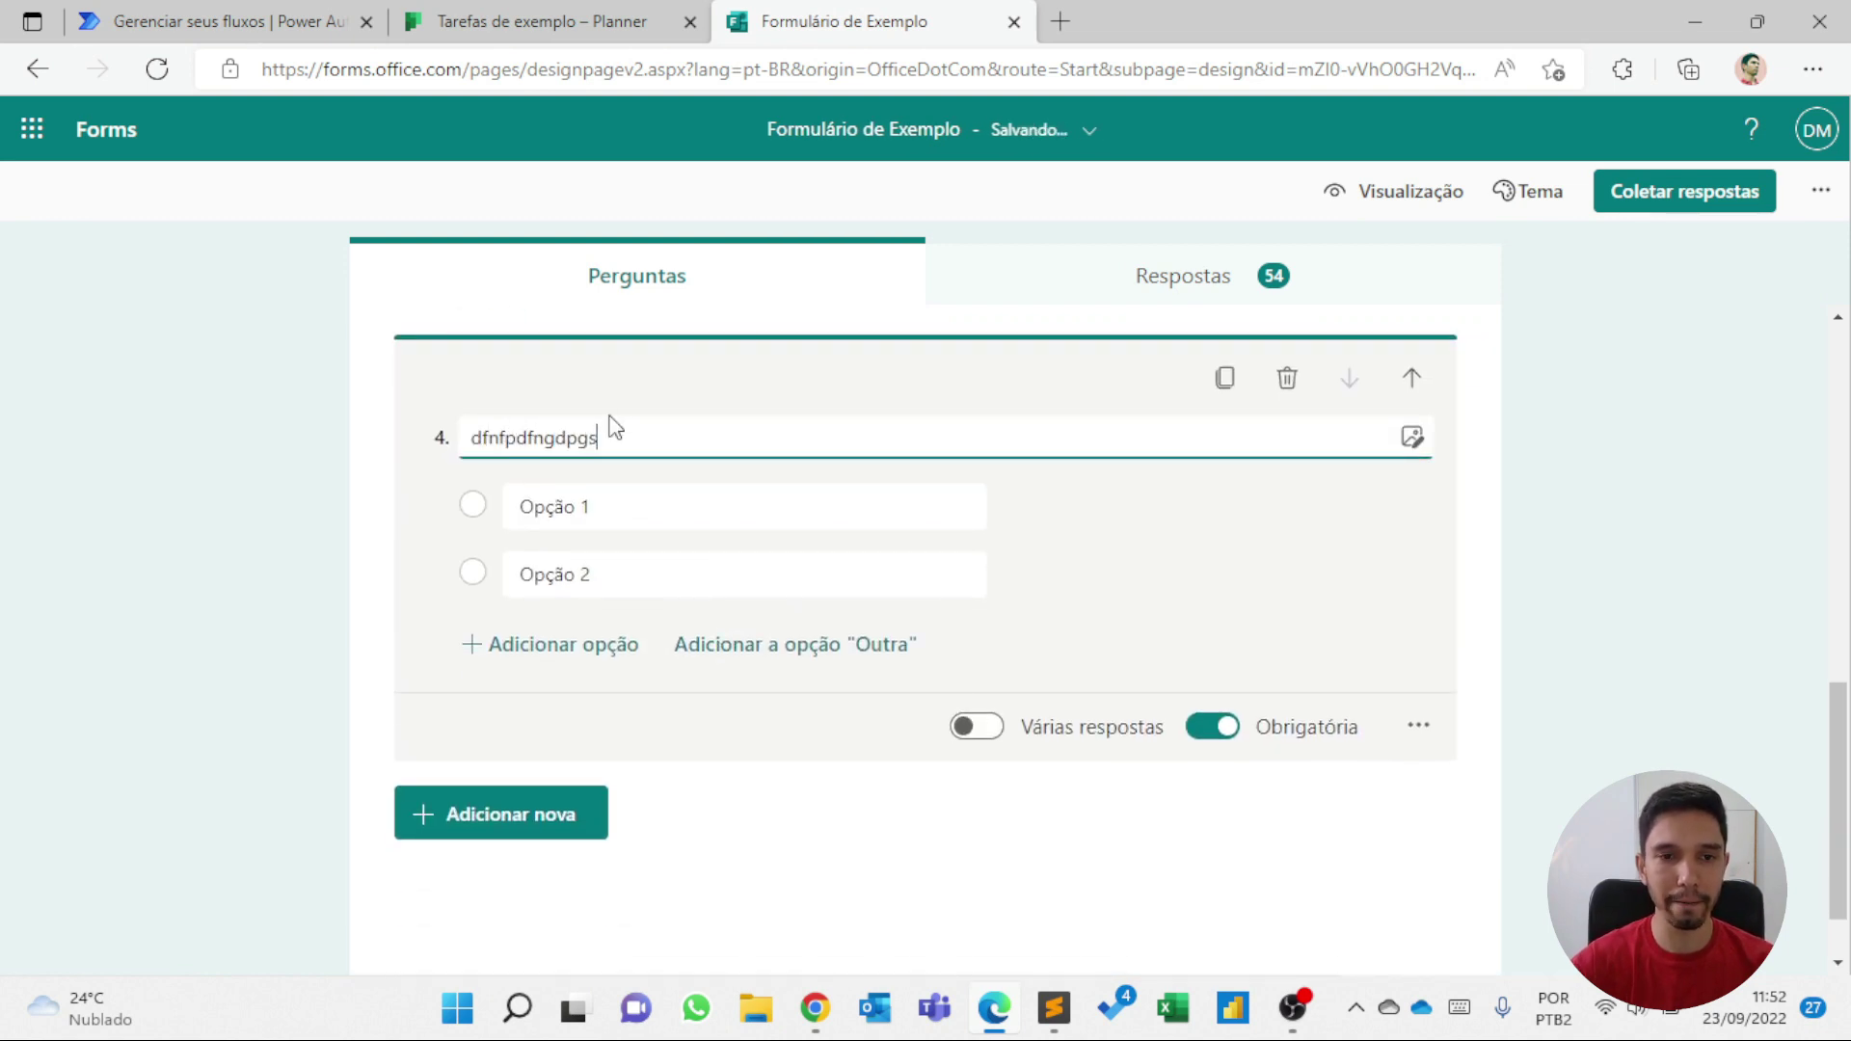
{"action": "type", "text": "df"}
{"action": "left_click", "coordinate": [625, 516]}
{"action": "type", "text": "sjhlsdf"}
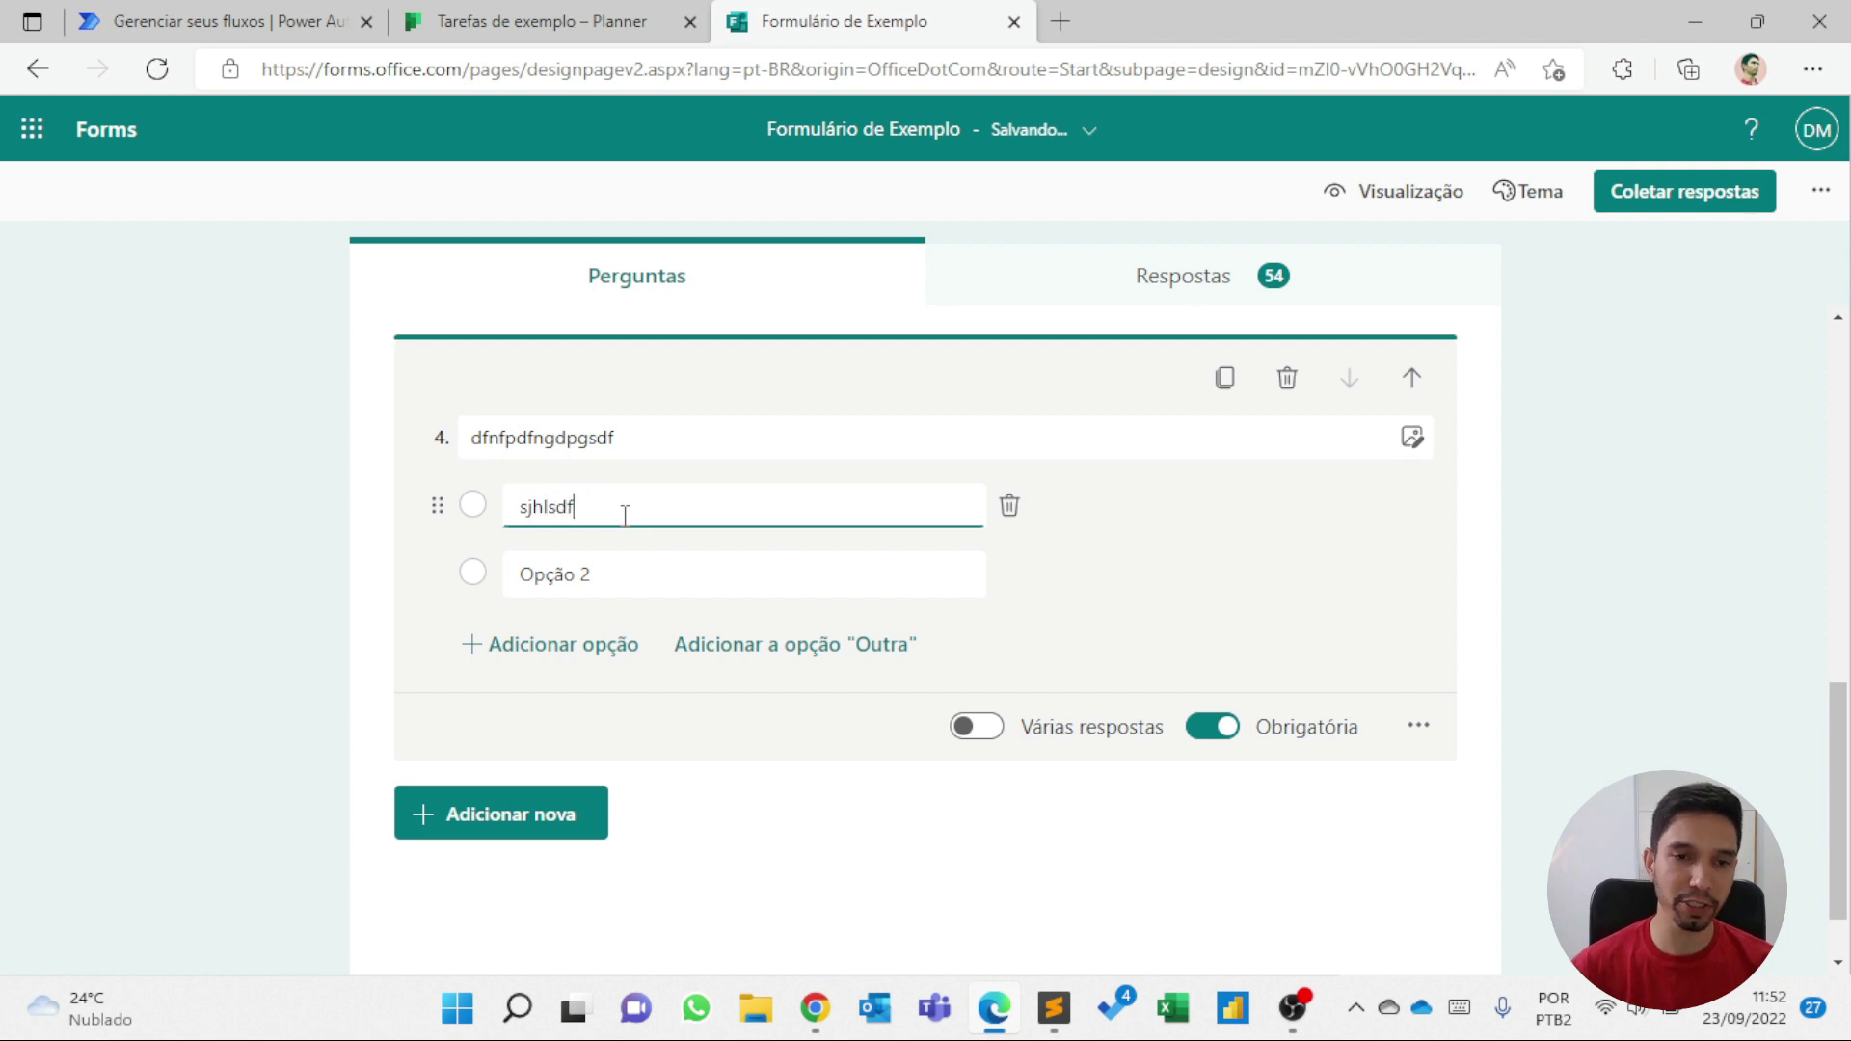
{"action": "left_click", "coordinate": [633, 567]}
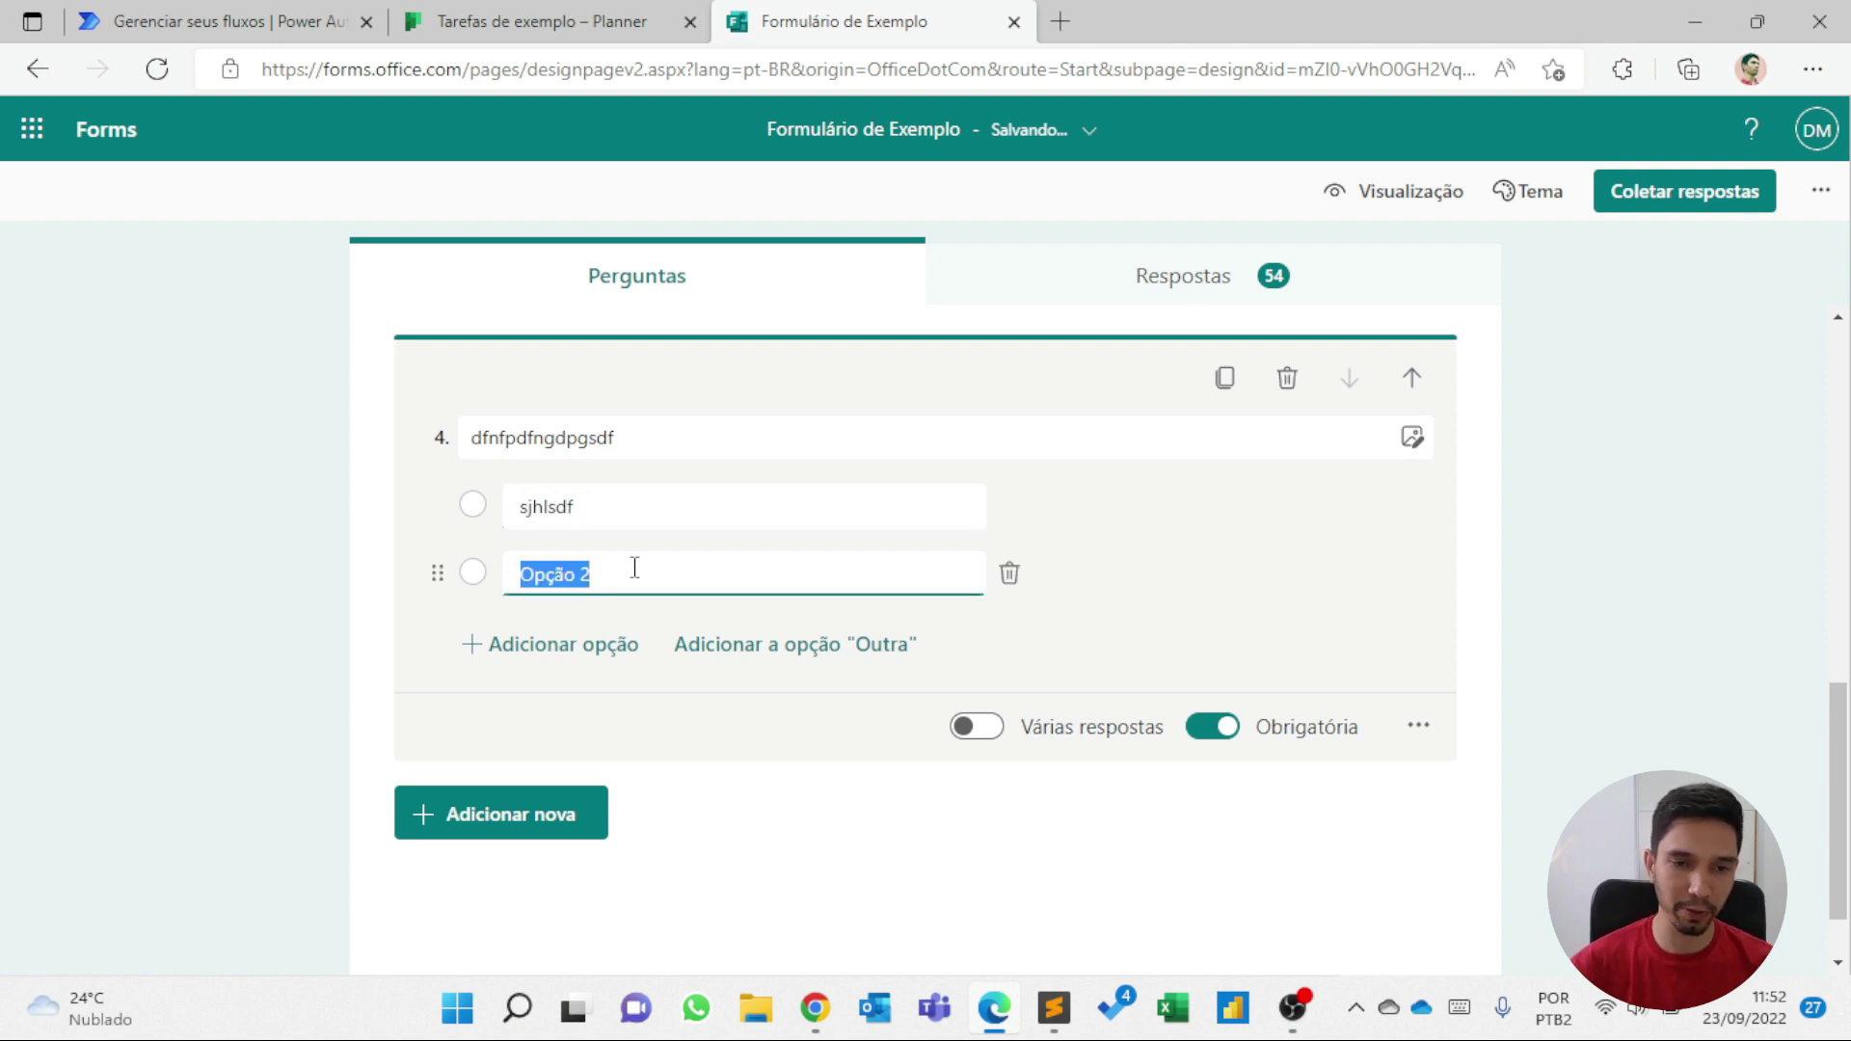
{"action": "type", "text": "asdçflkjsdf"}
- Add a third option "sdfsdfs" and an "Outra" option to question 4
{"action": "scroll", "coordinate": [632, 574], "scroll_direction": "up", "scroll_amount": 2}
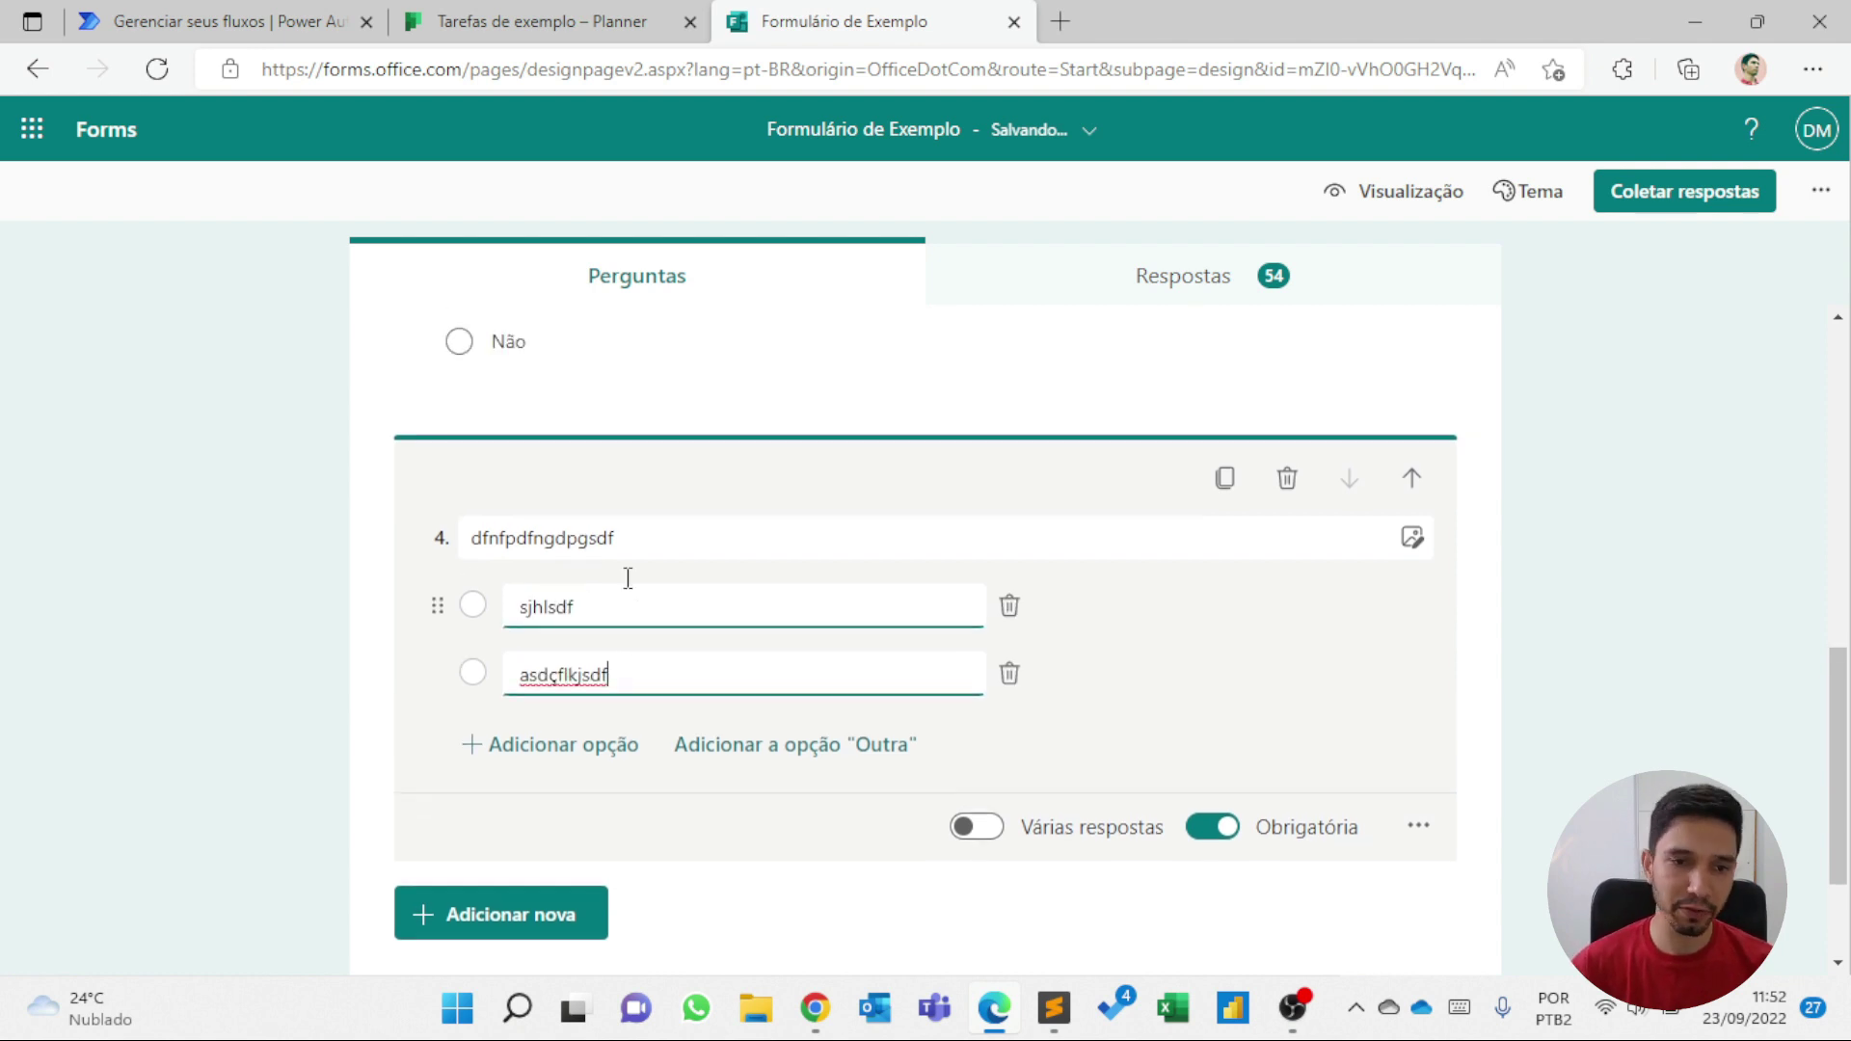
{"action": "scroll", "coordinate": [656, 617], "scroll_direction": "up", "scroll_amount": 5}
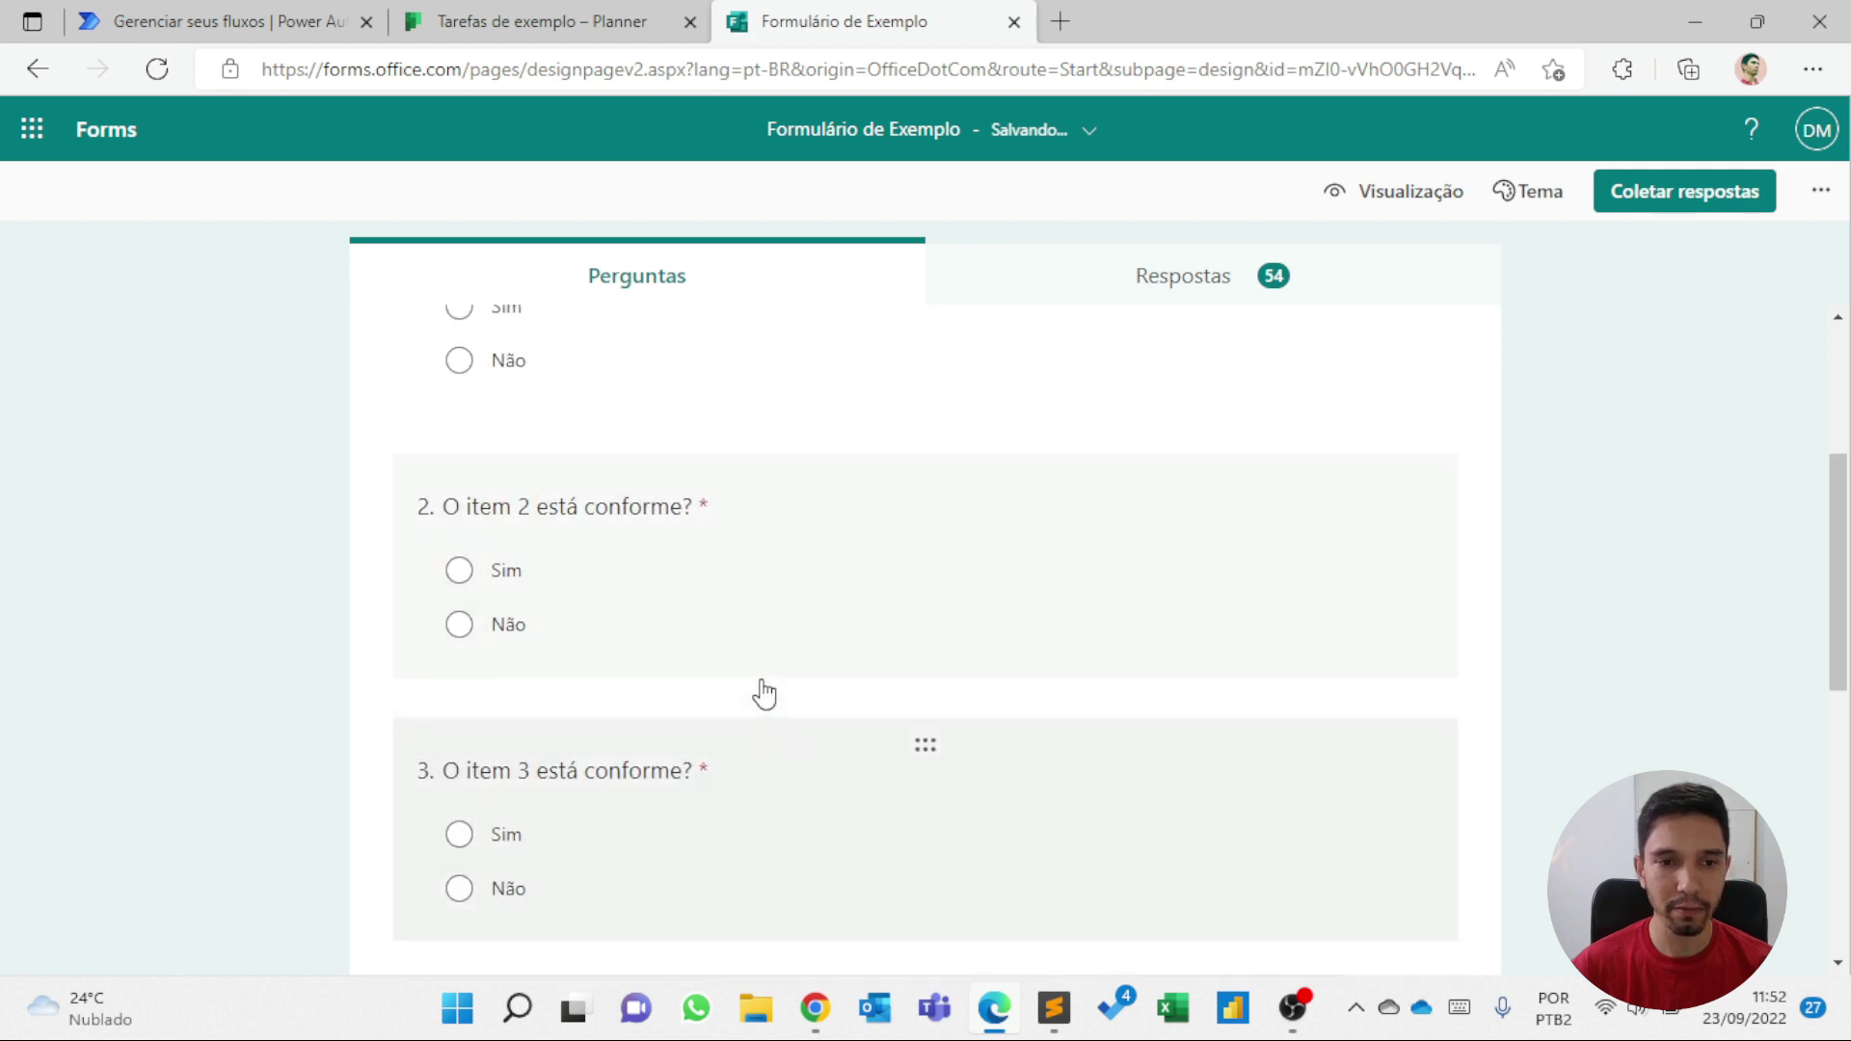
{"action": "scroll", "coordinate": [612, 627], "scroll_direction": "down", "scroll_amount": 1}
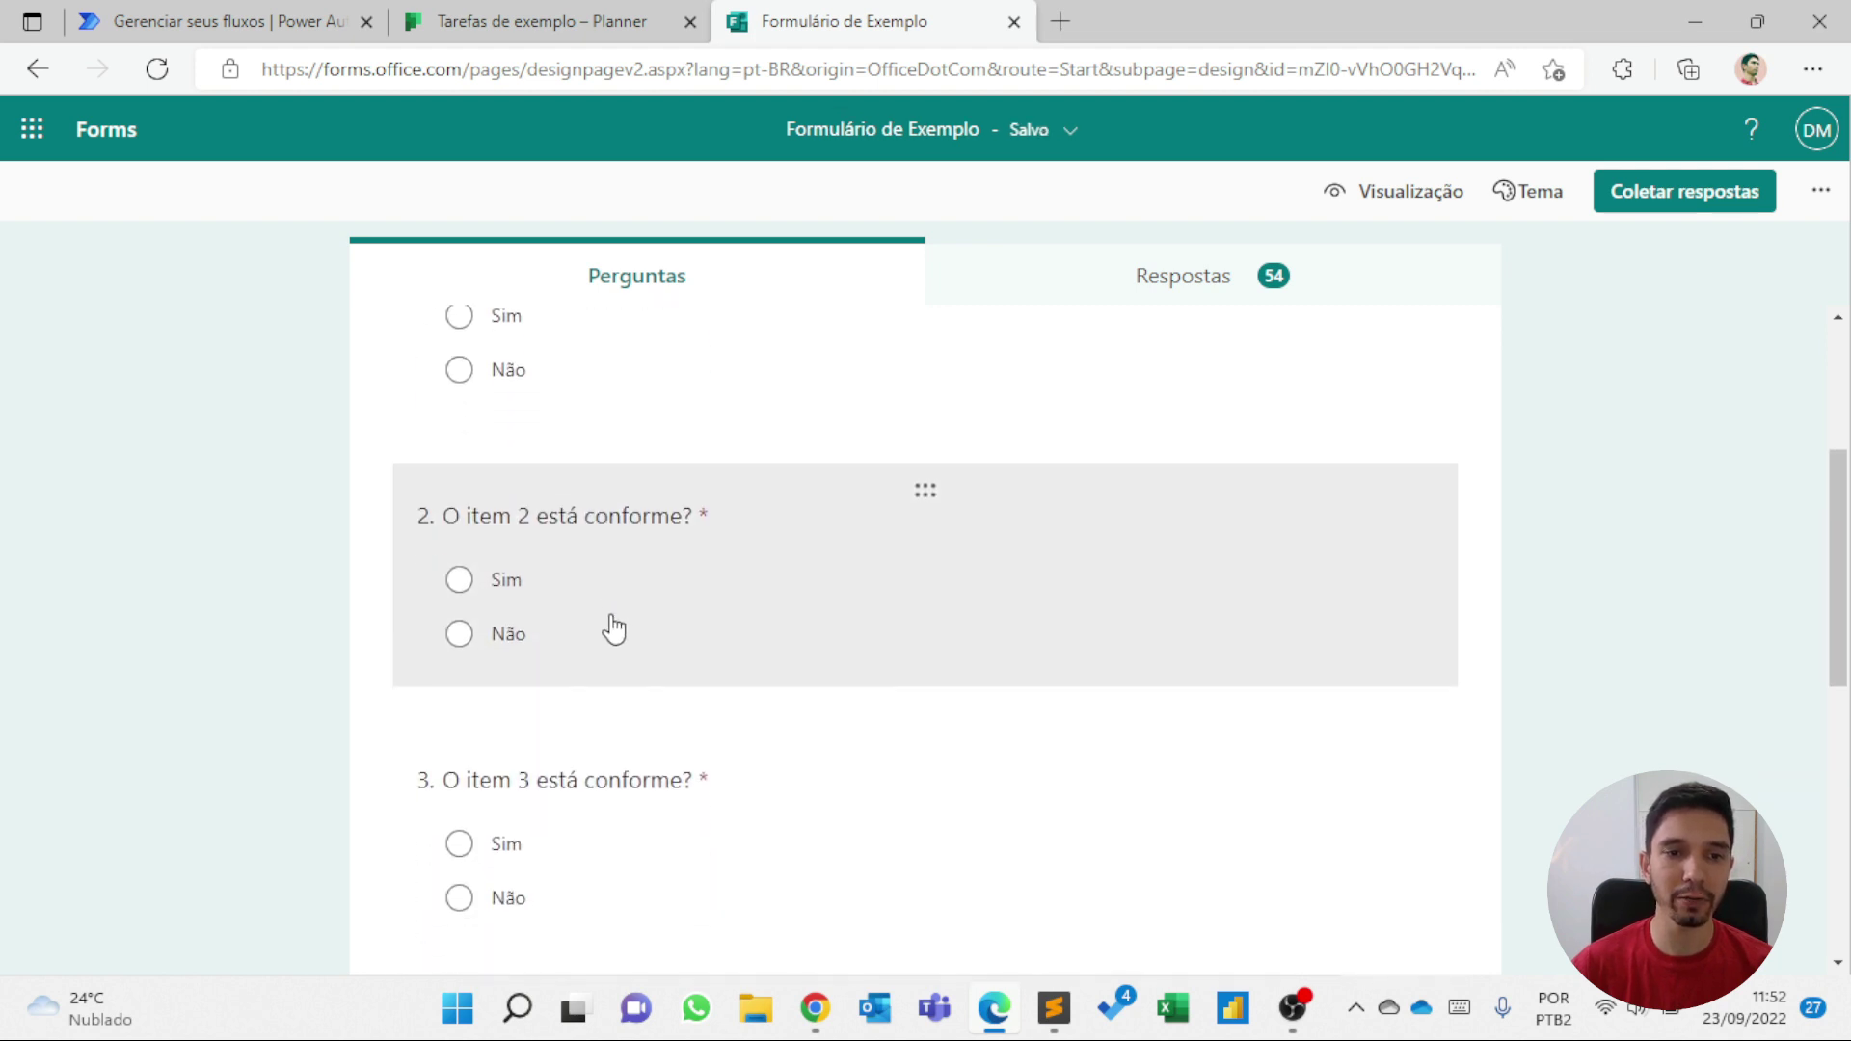
{"action": "scroll", "coordinate": [1141, 840], "scroll_direction": "down", "scroll_amount": 3}
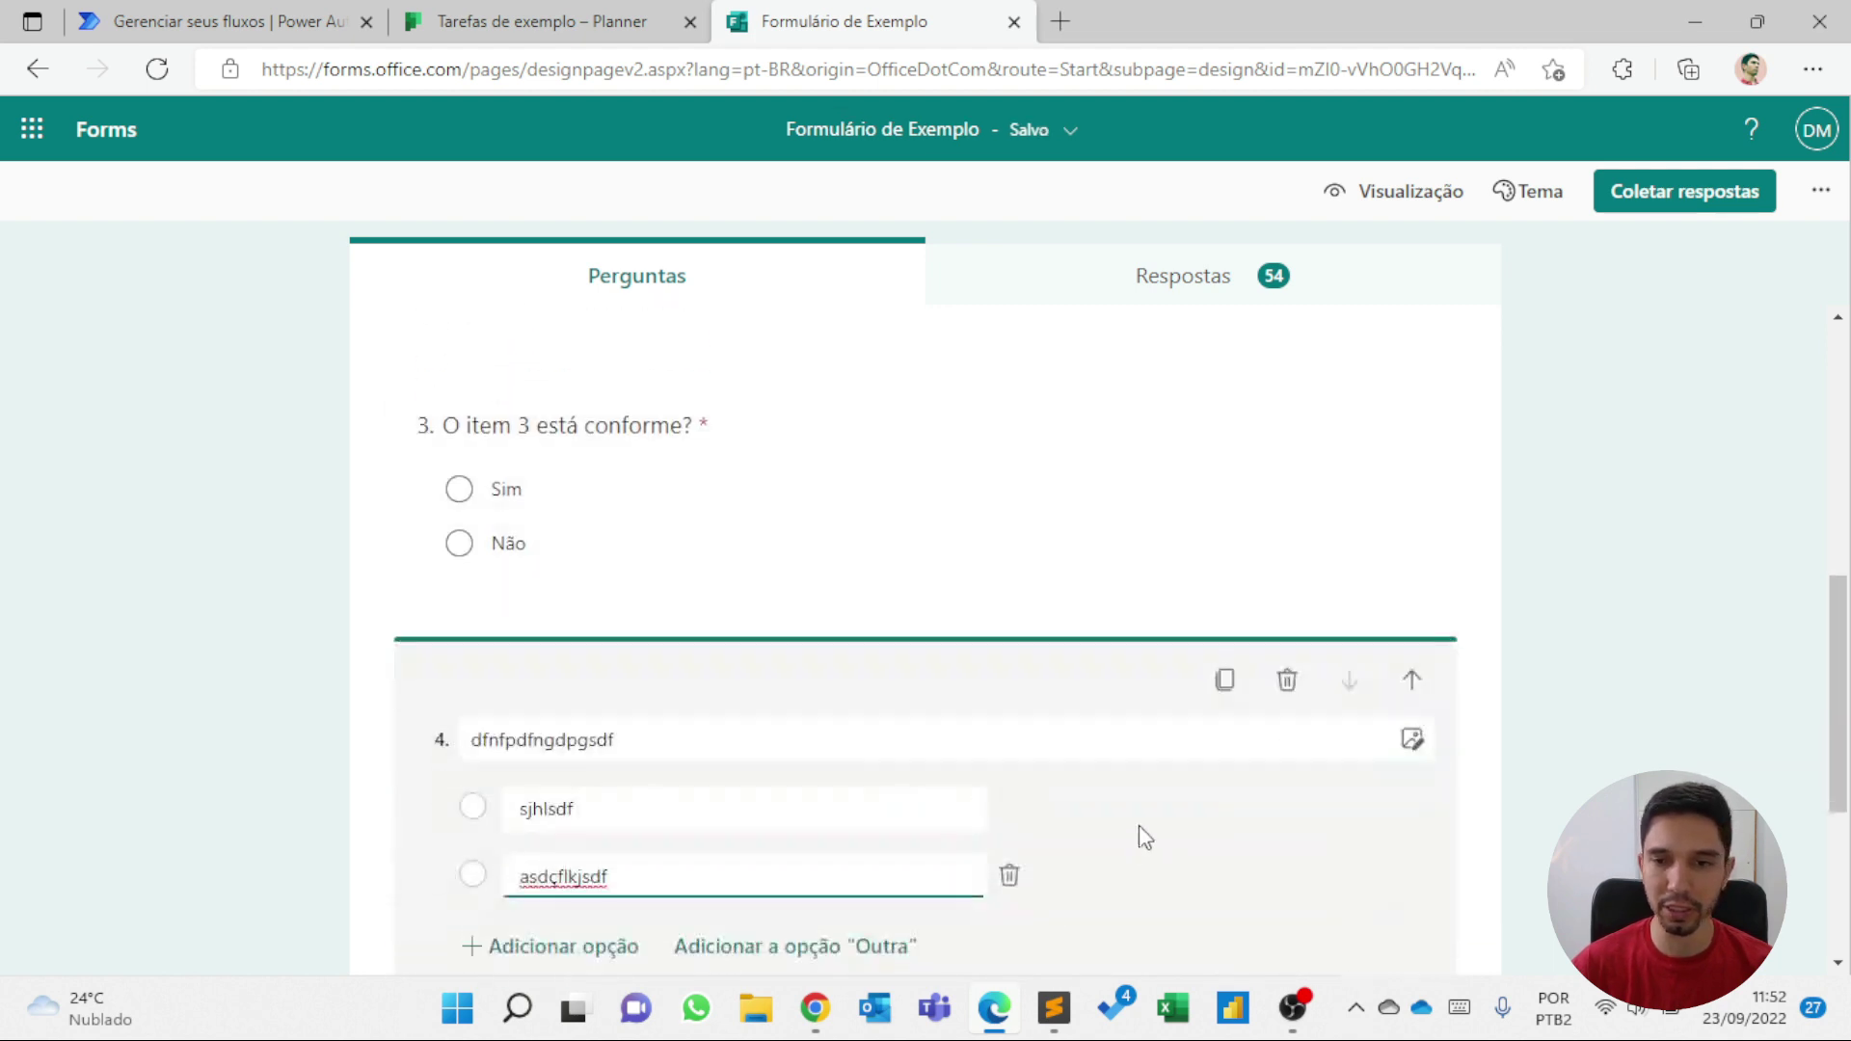
{"action": "scroll", "coordinate": [885, 681], "scroll_direction": "down", "scroll_amount": 3}
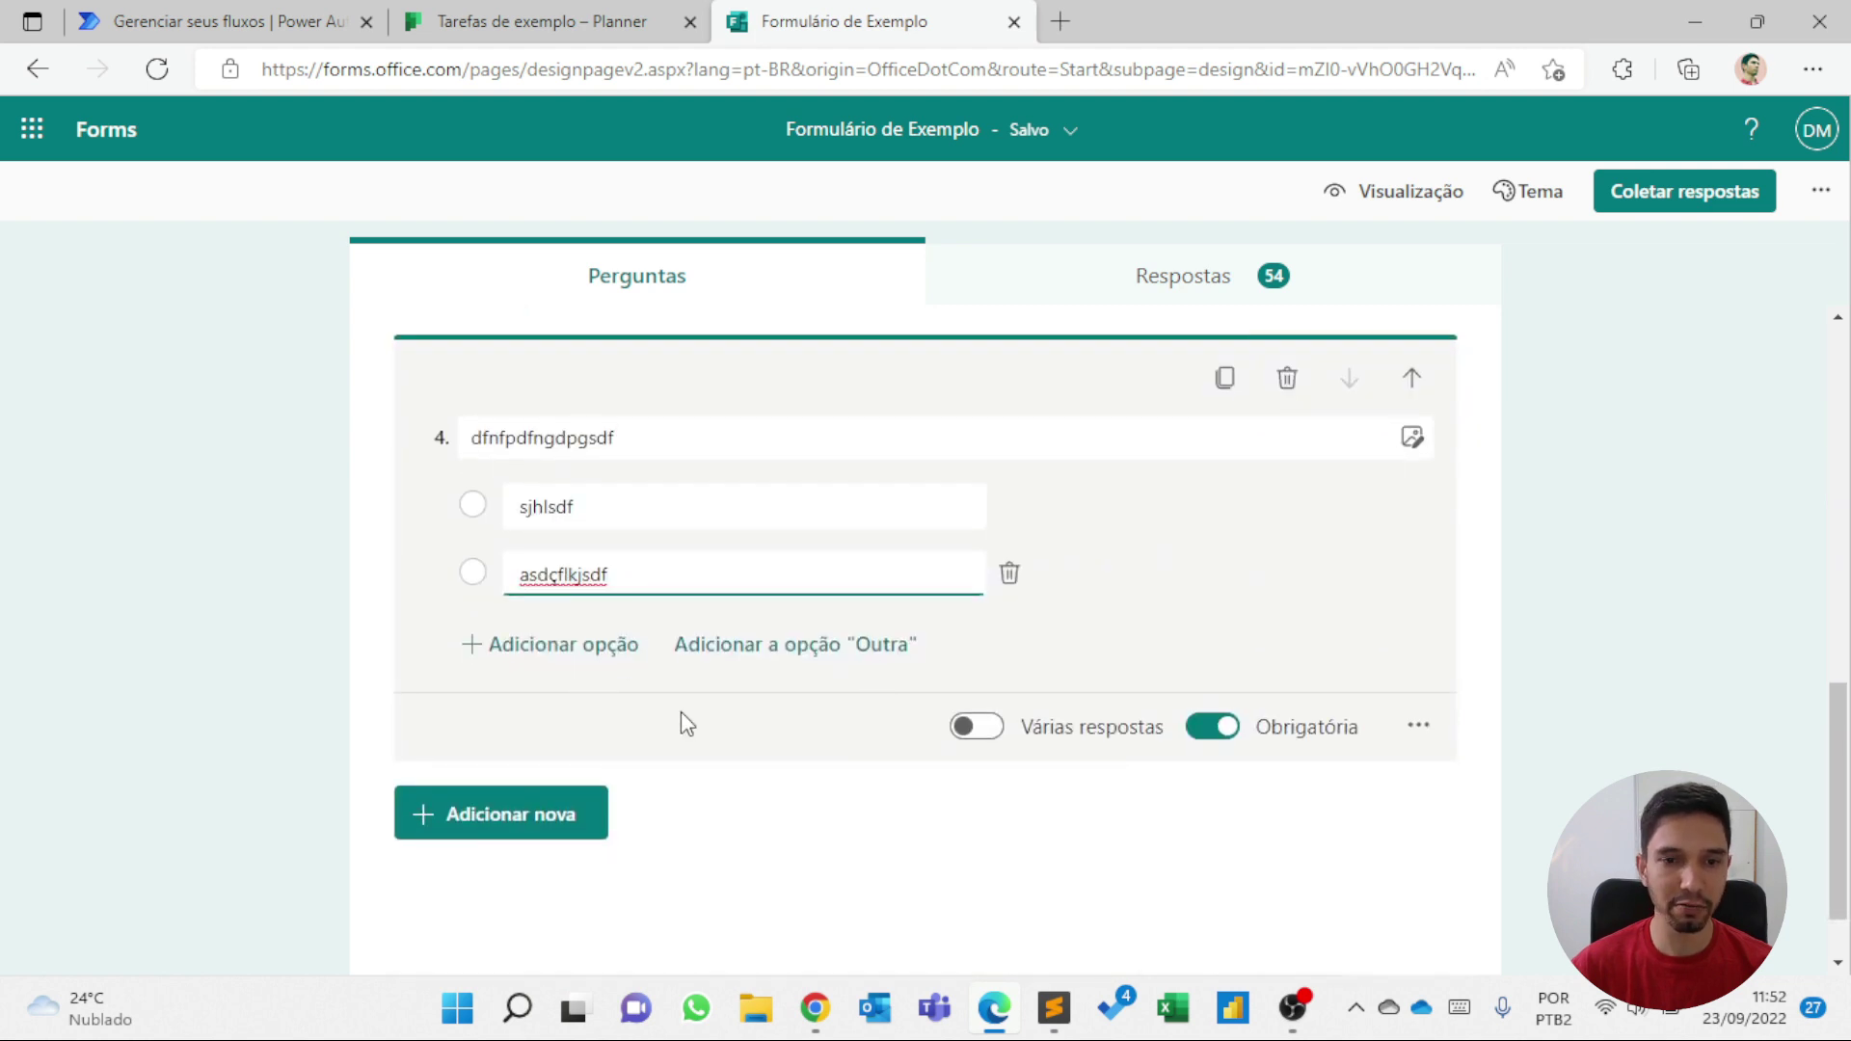
{"action": "left_click", "coordinate": [579, 670]}
{"action": "type", "text": "sdfsdfs"}
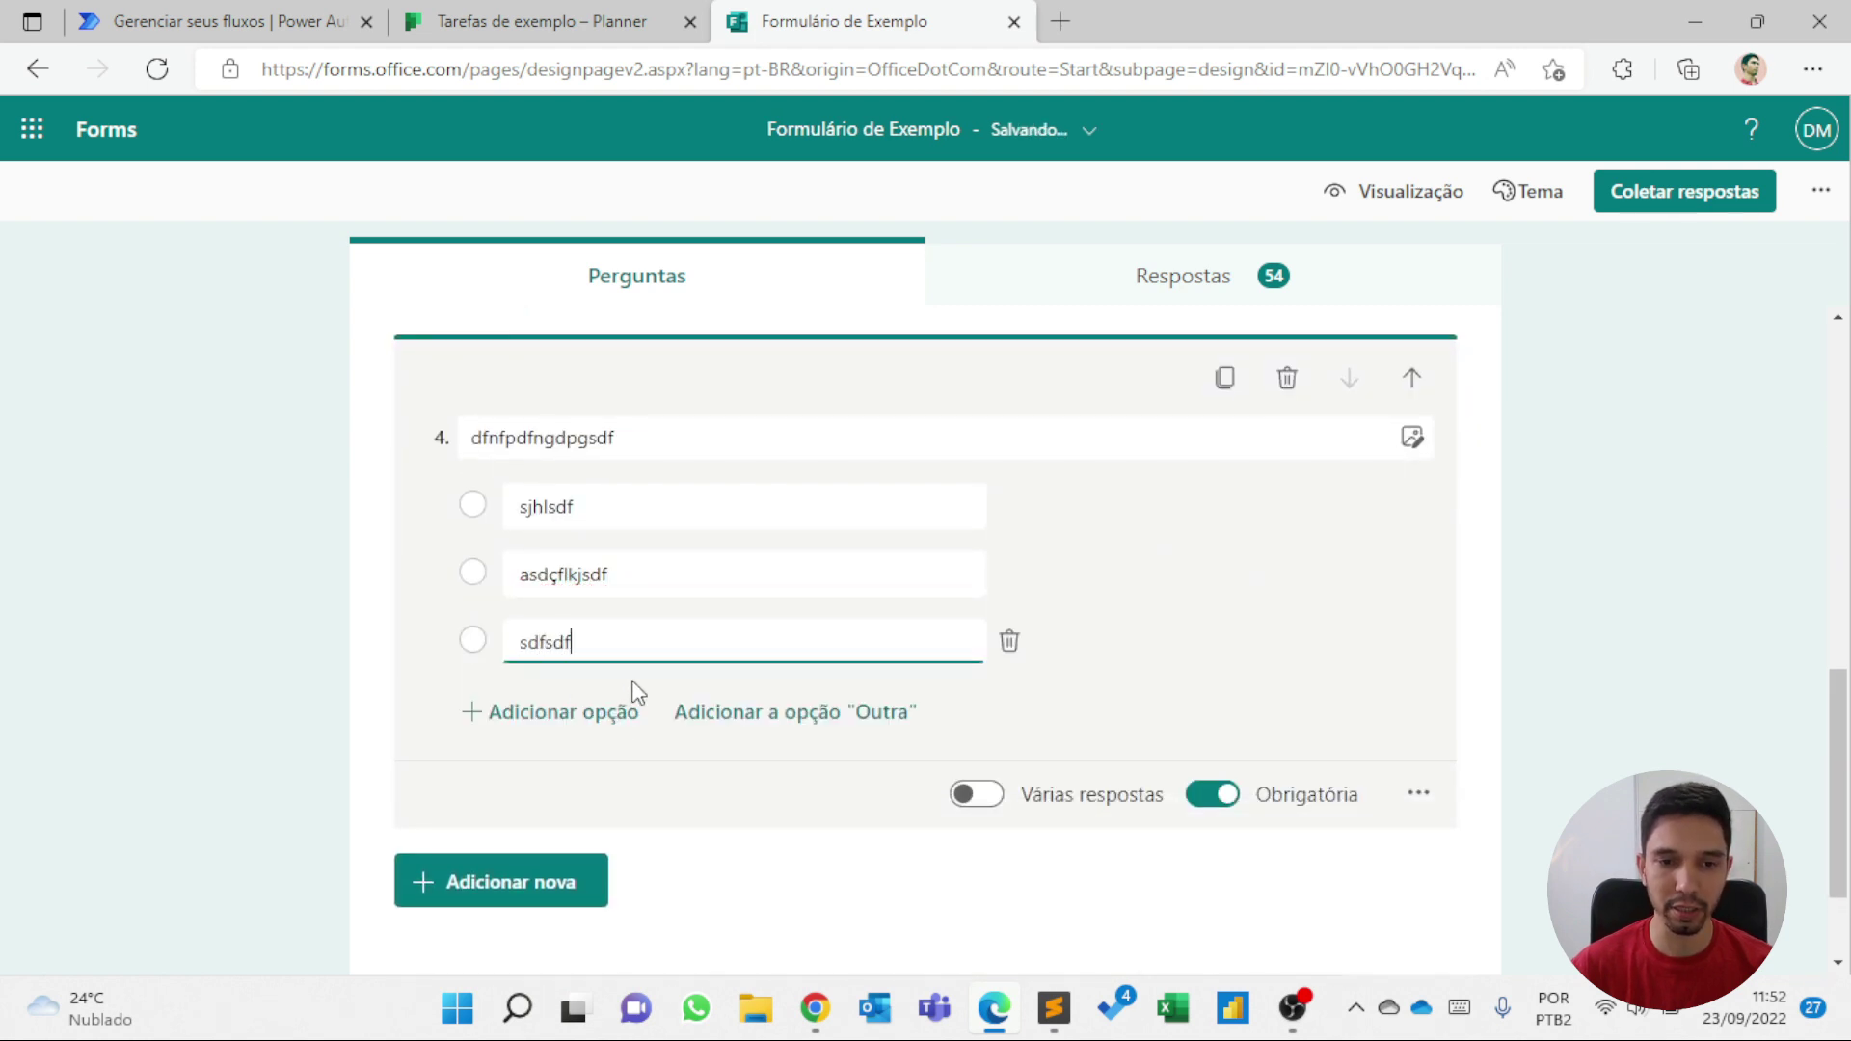
{"action": "left_click", "coordinate": [830, 718]}
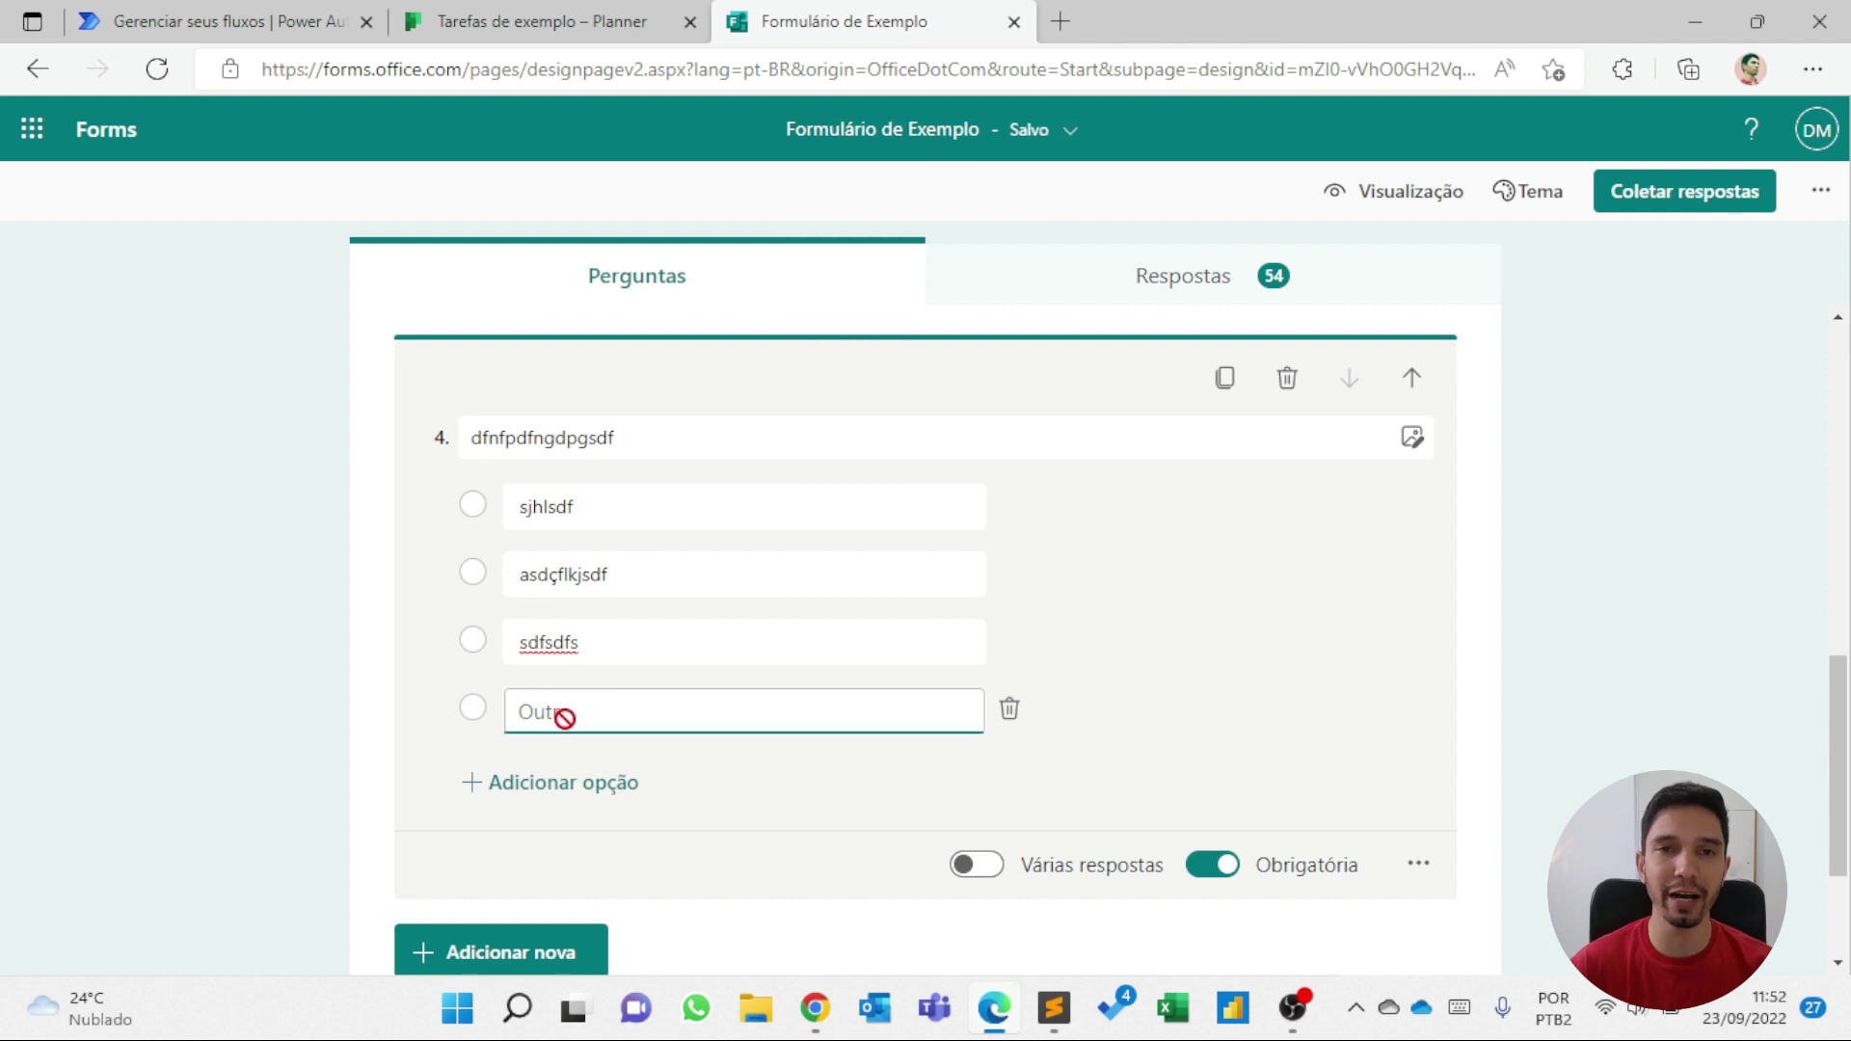
- Delete question 4 from the form
{"action": "left_click", "coordinate": [1290, 378]}
{"action": "left_click", "coordinate": [1170, 526]}
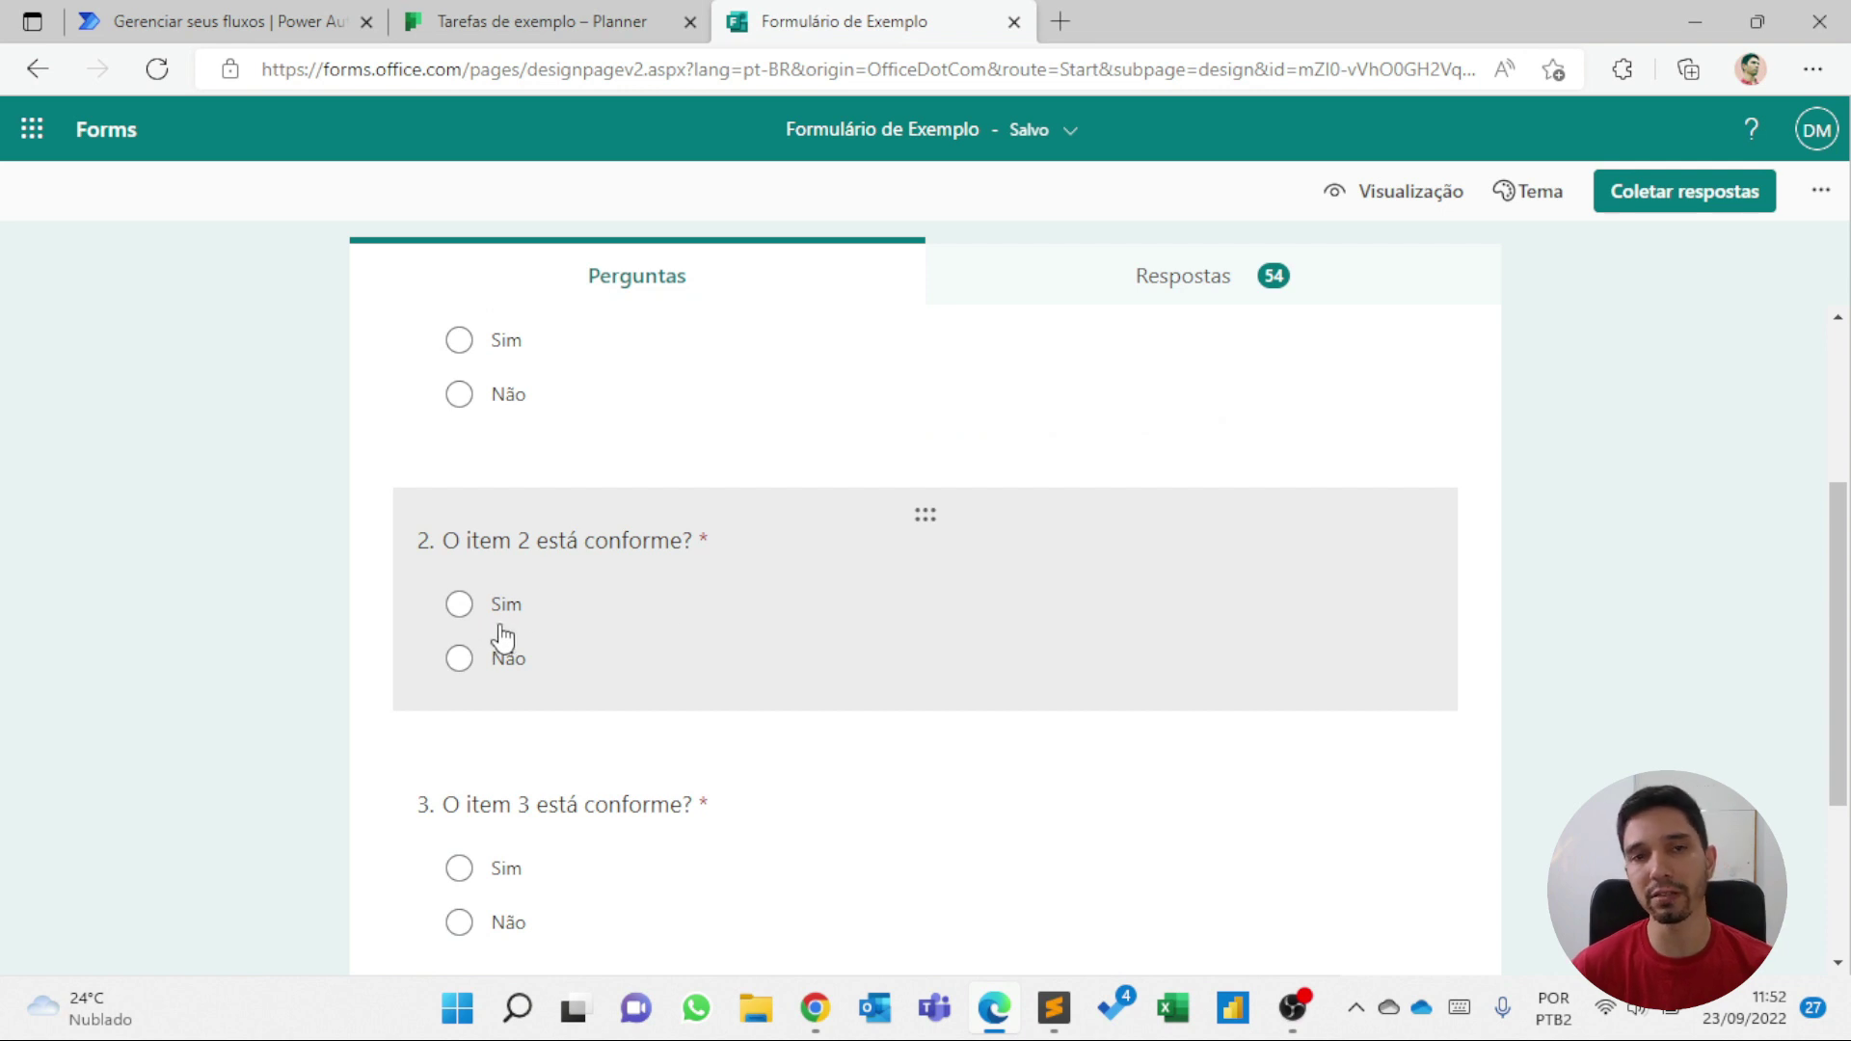
{"action": "scroll", "coordinate": [579, 608], "scroll_direction": "up", "scroll_amount": 3}
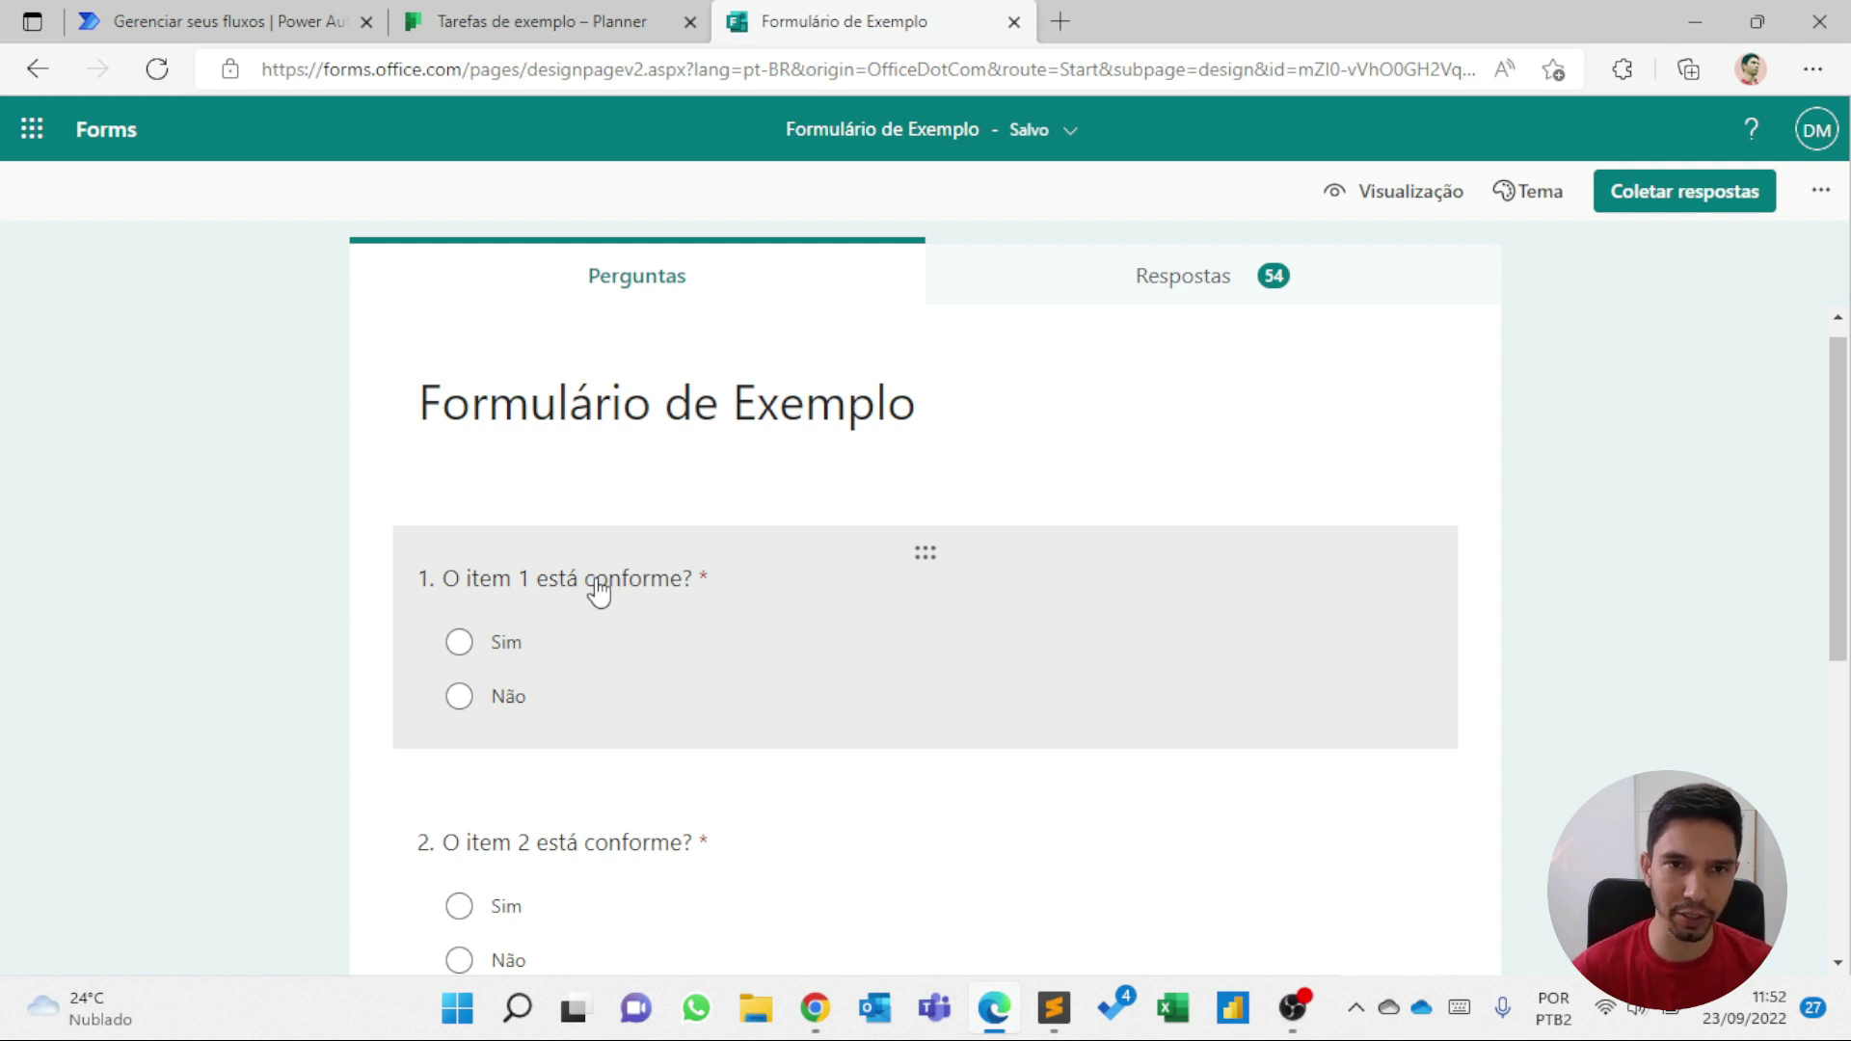
- Preview the Formulário de Exemplo form and answer Sim for items 1 and 2 and Não for item 3
{"action": "left_click", "coordinate": [613, 25]}
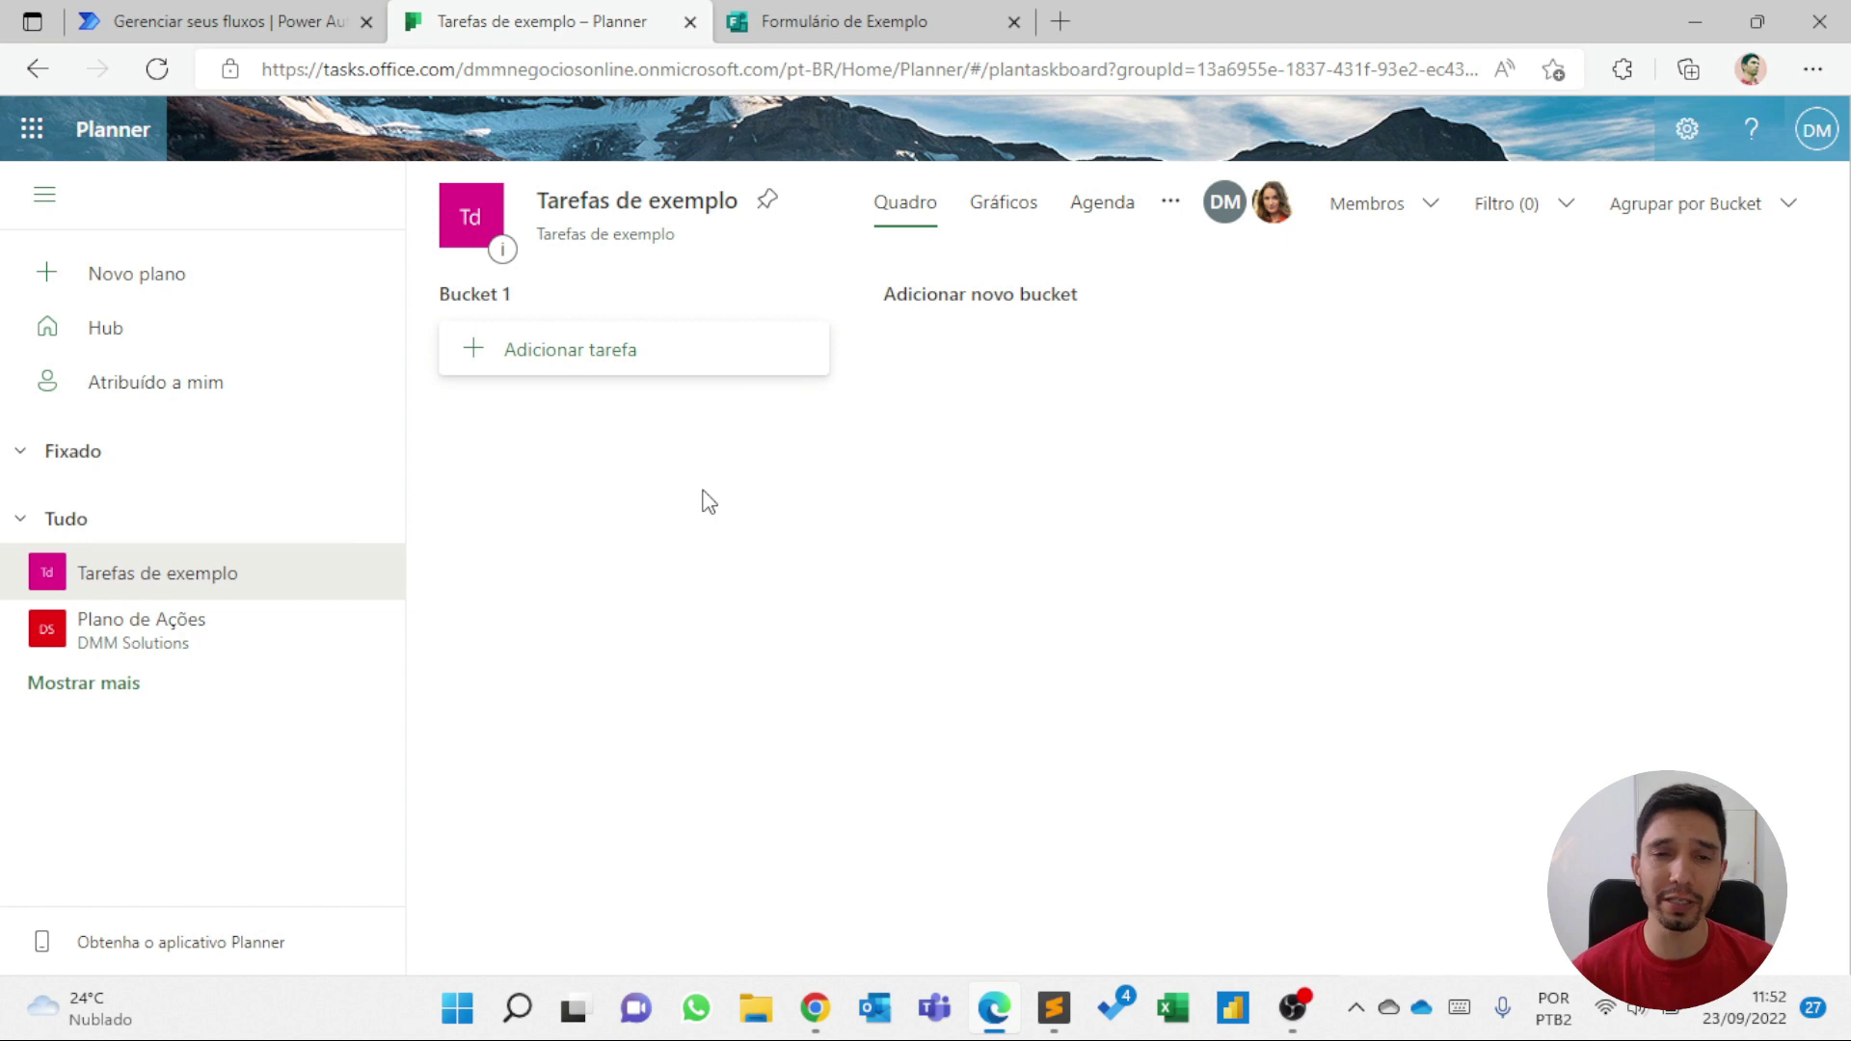
{"action": "left_click", "coordinate": [839, 23]}
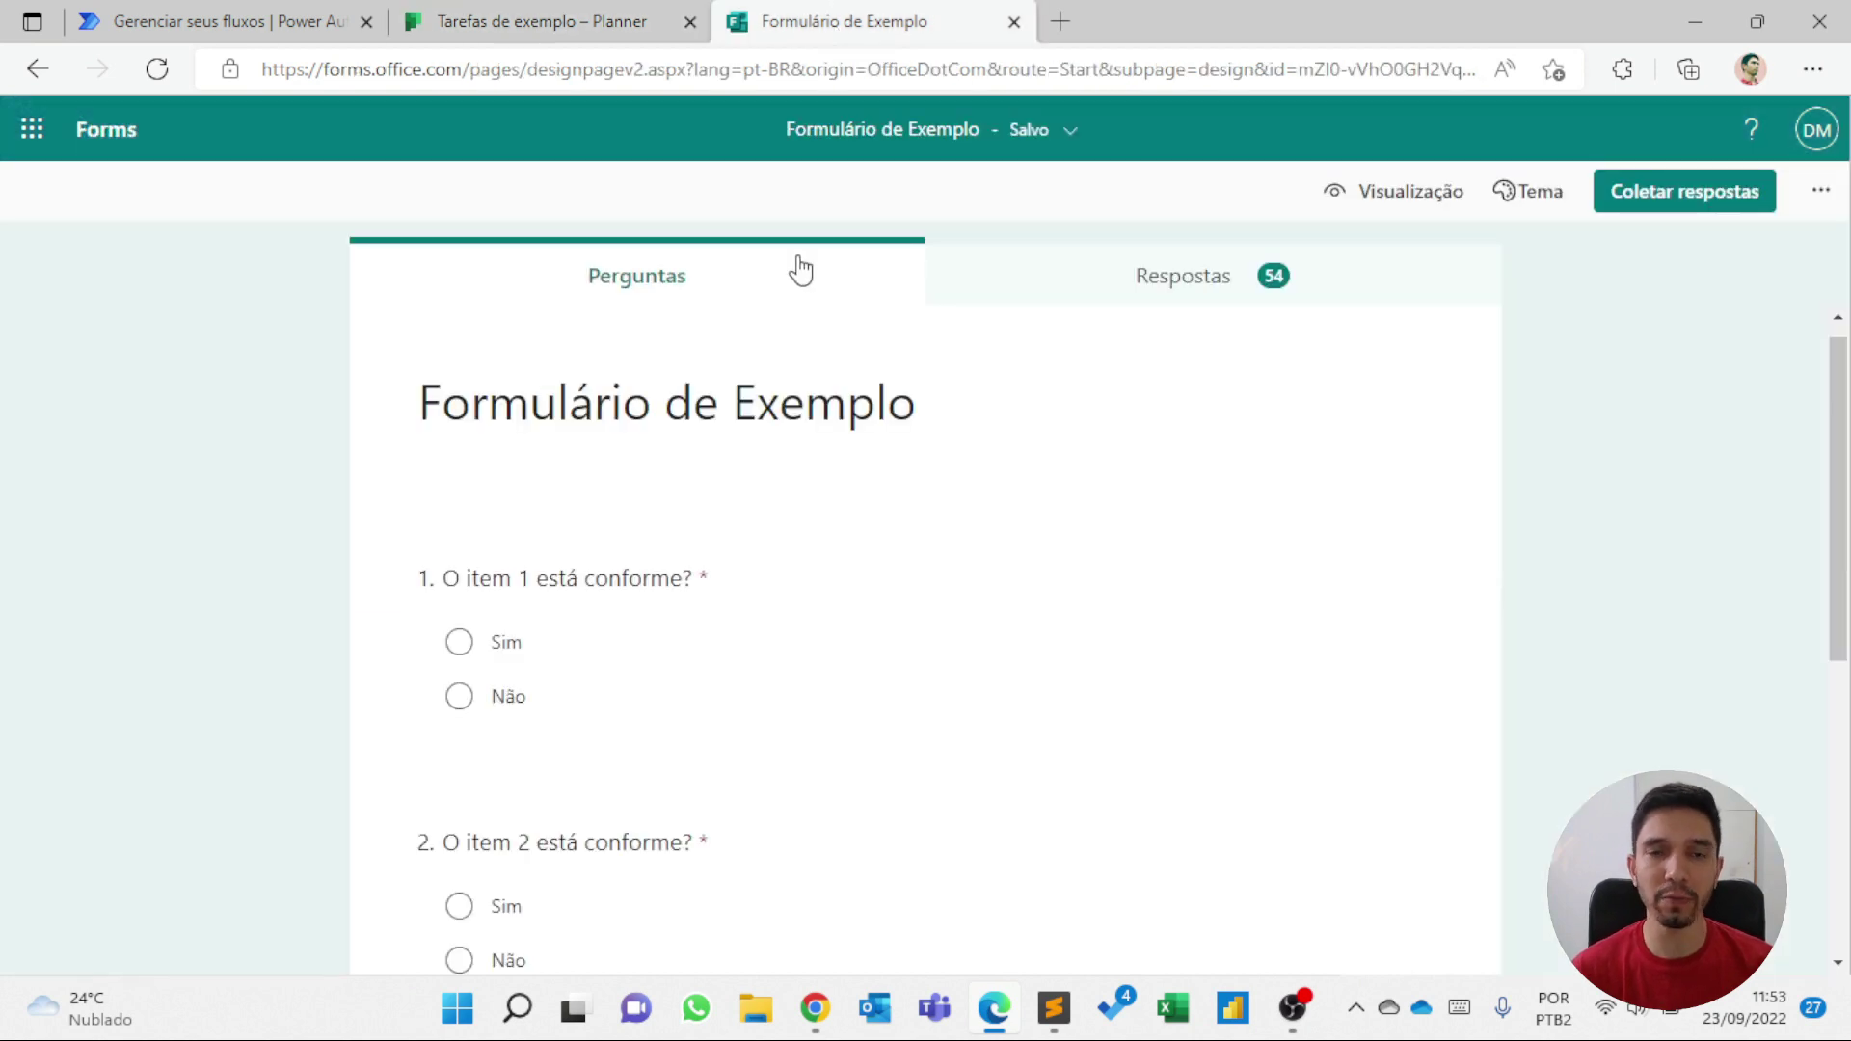
{"action": "left_click", "coordinate": [1439, 191]}
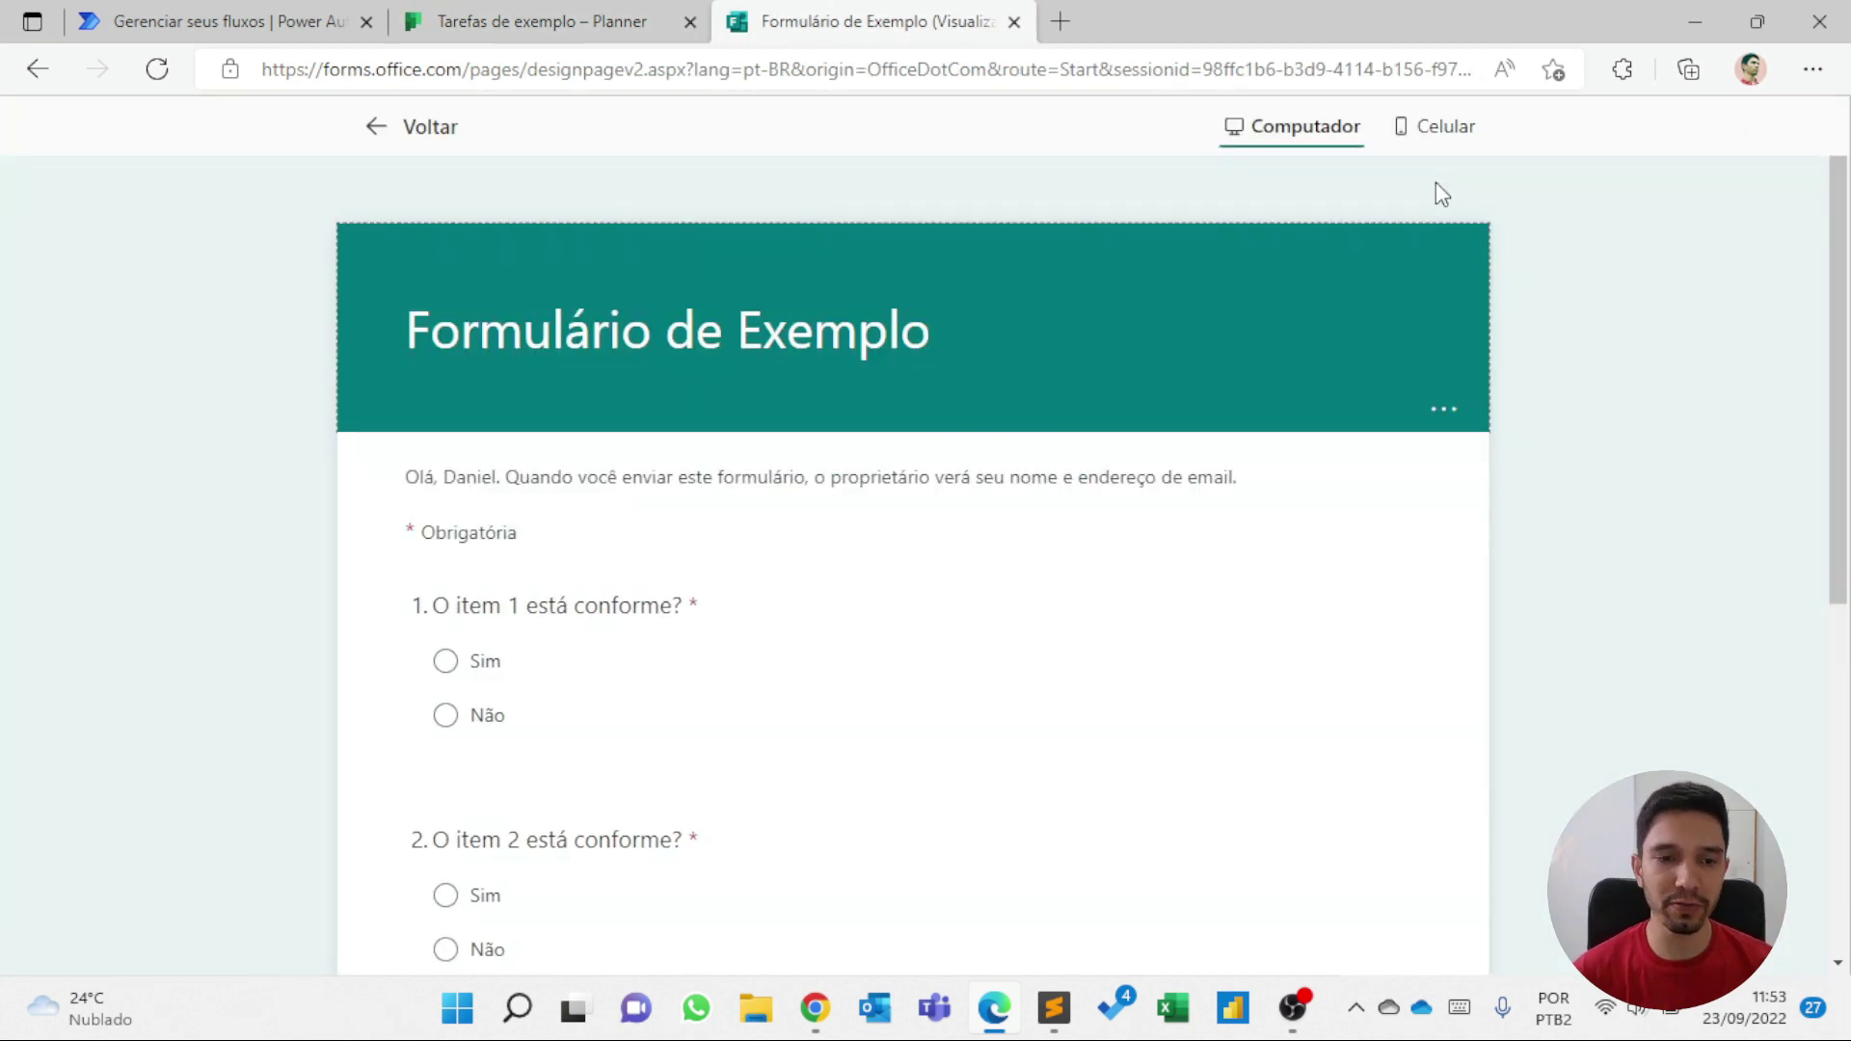
{"action": "scroll", "coordinate": [1235, 479], "scroll_direction": "down", "scroll_amount": 5}
{"action": "scroll", "coordinate": [612, 492], "scroll_direction": "up", "scroll_amount": 2}
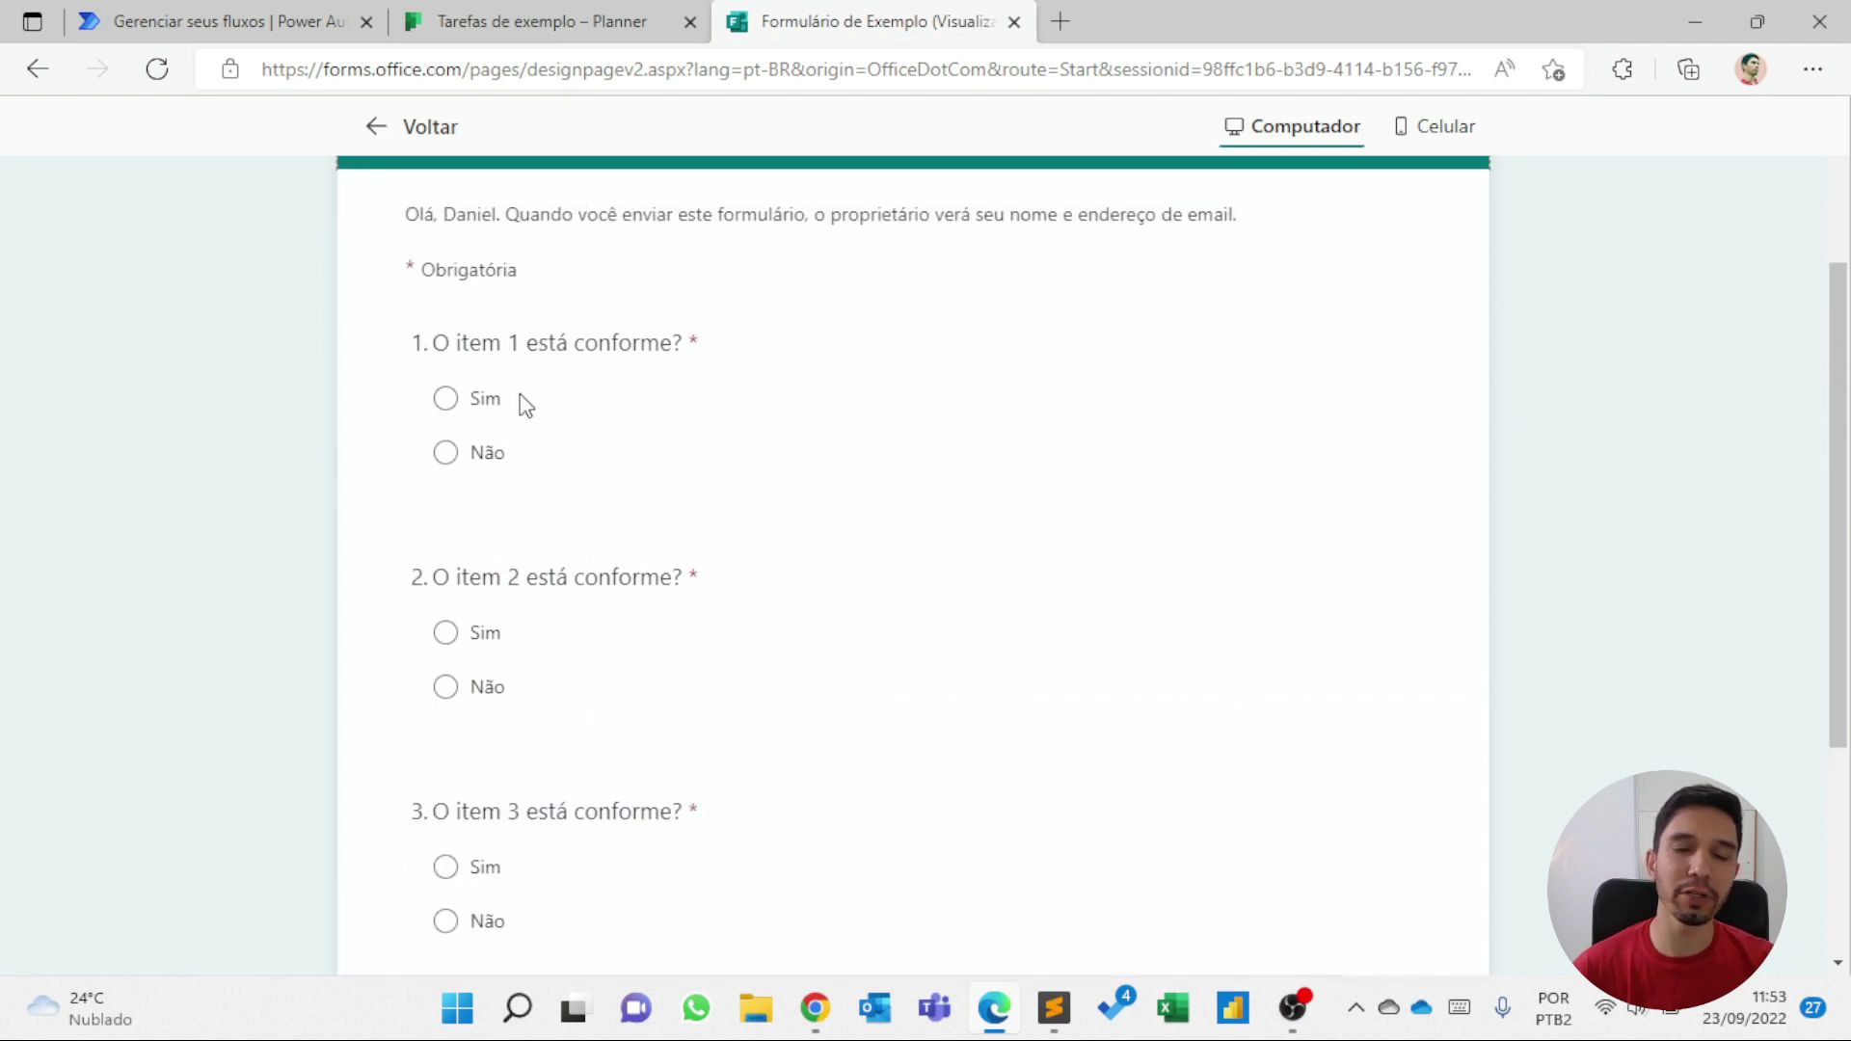
{"action": "left_click", "coordinate": [445, 398]}
{"action": "scroll", "coordinate": [545, 513], "scroll_direction": "down", "scroll_amount": 3}
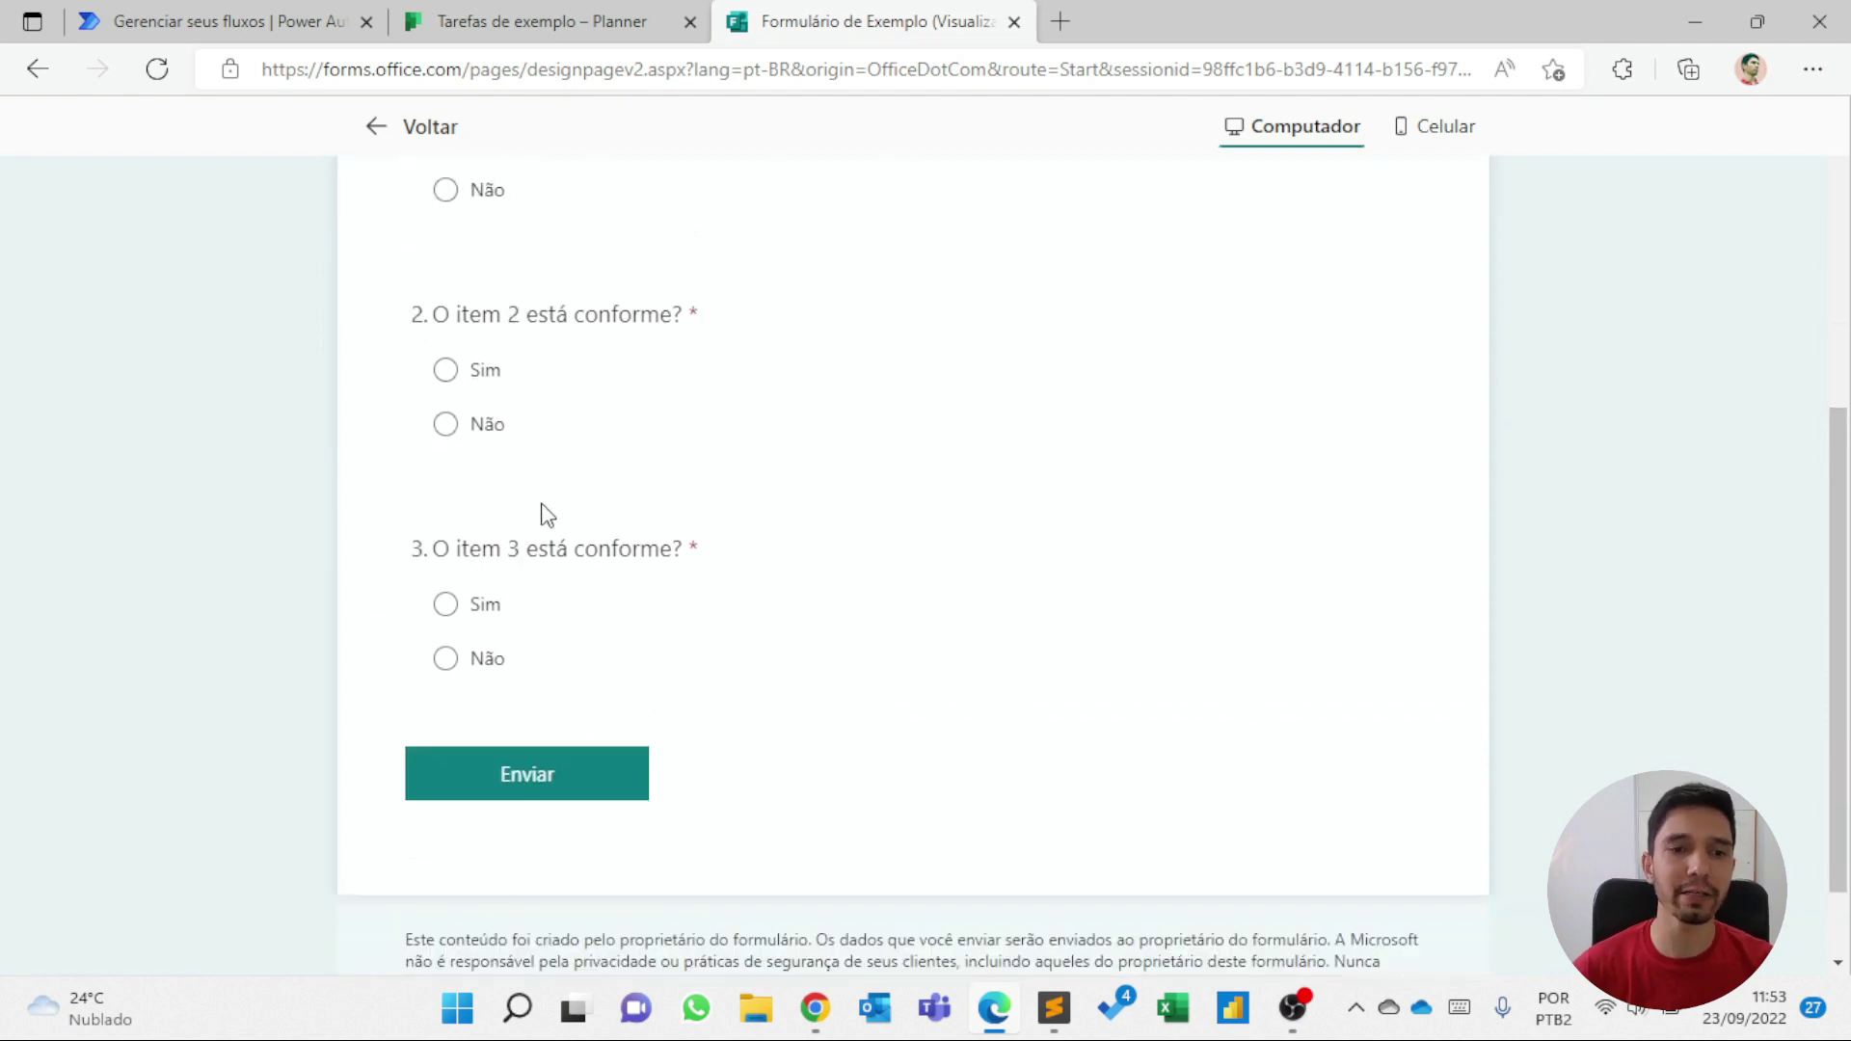
{"action": "left_click", "coordinate": [459, 382]}
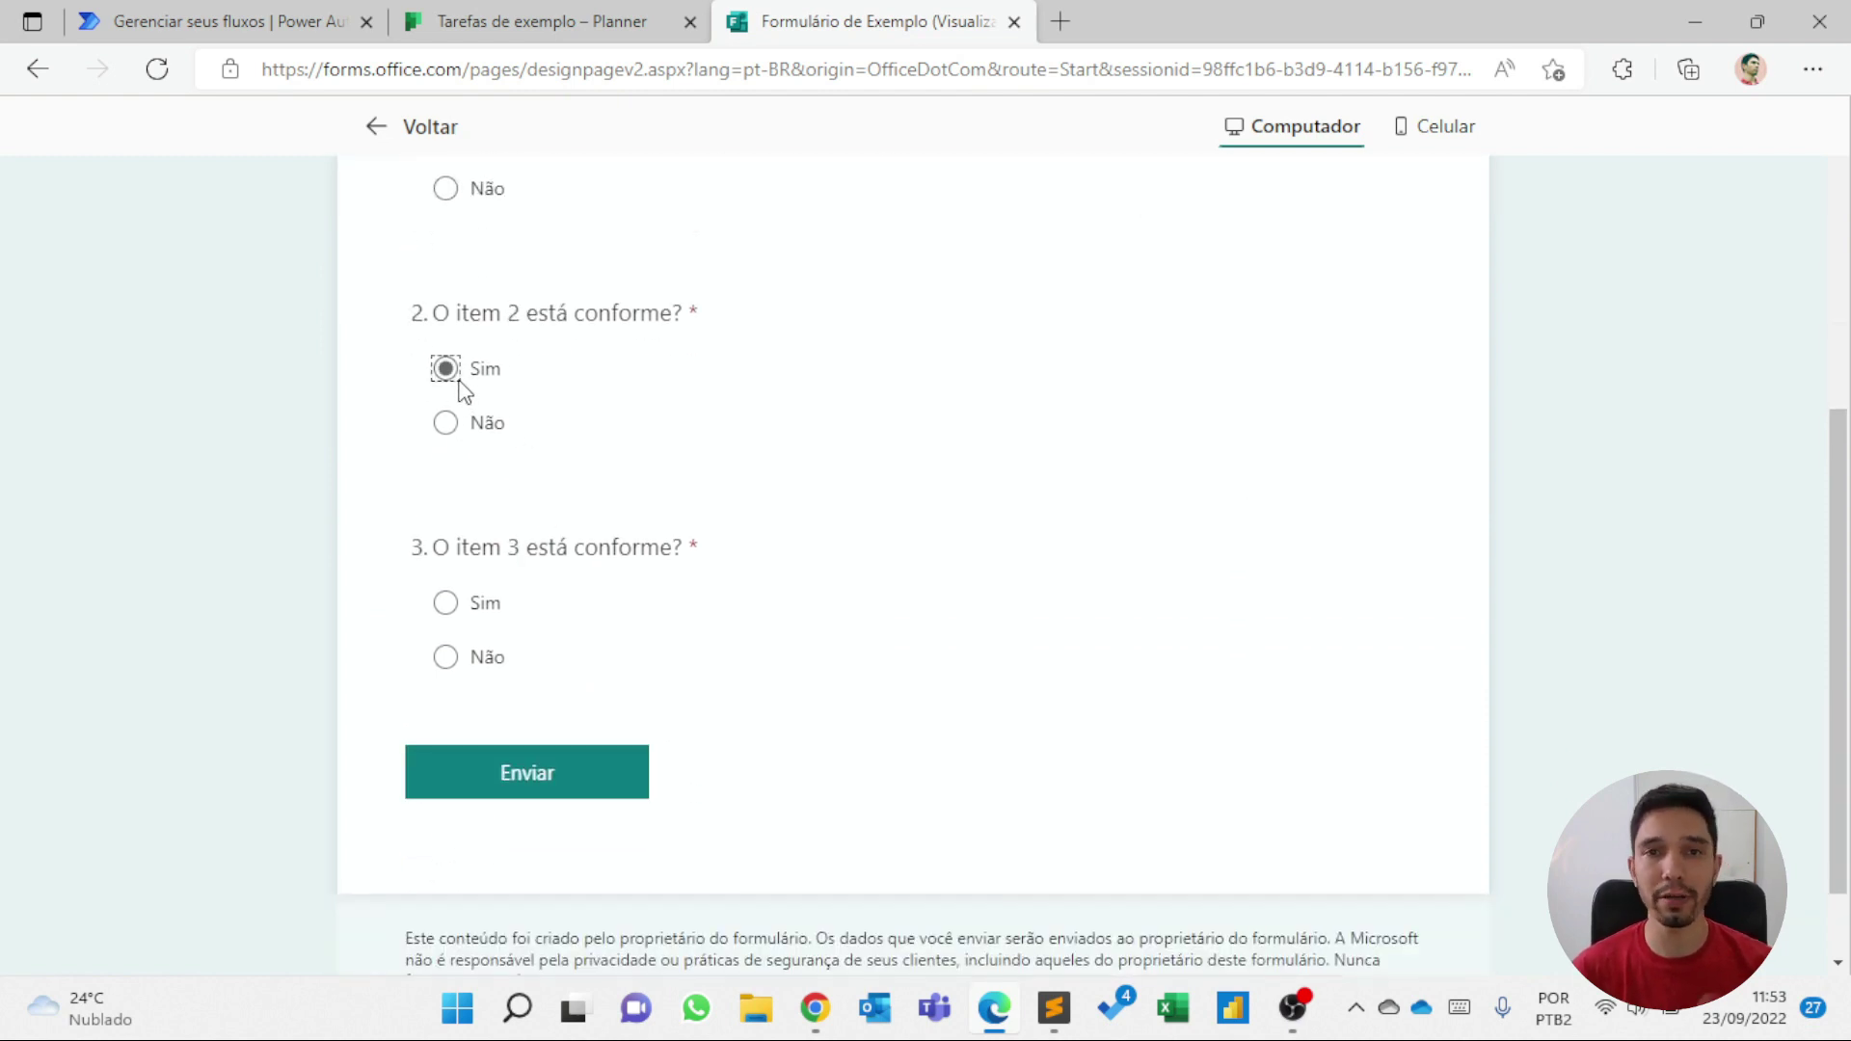
{"action": "left_click", "coordinate": [453, 658]}
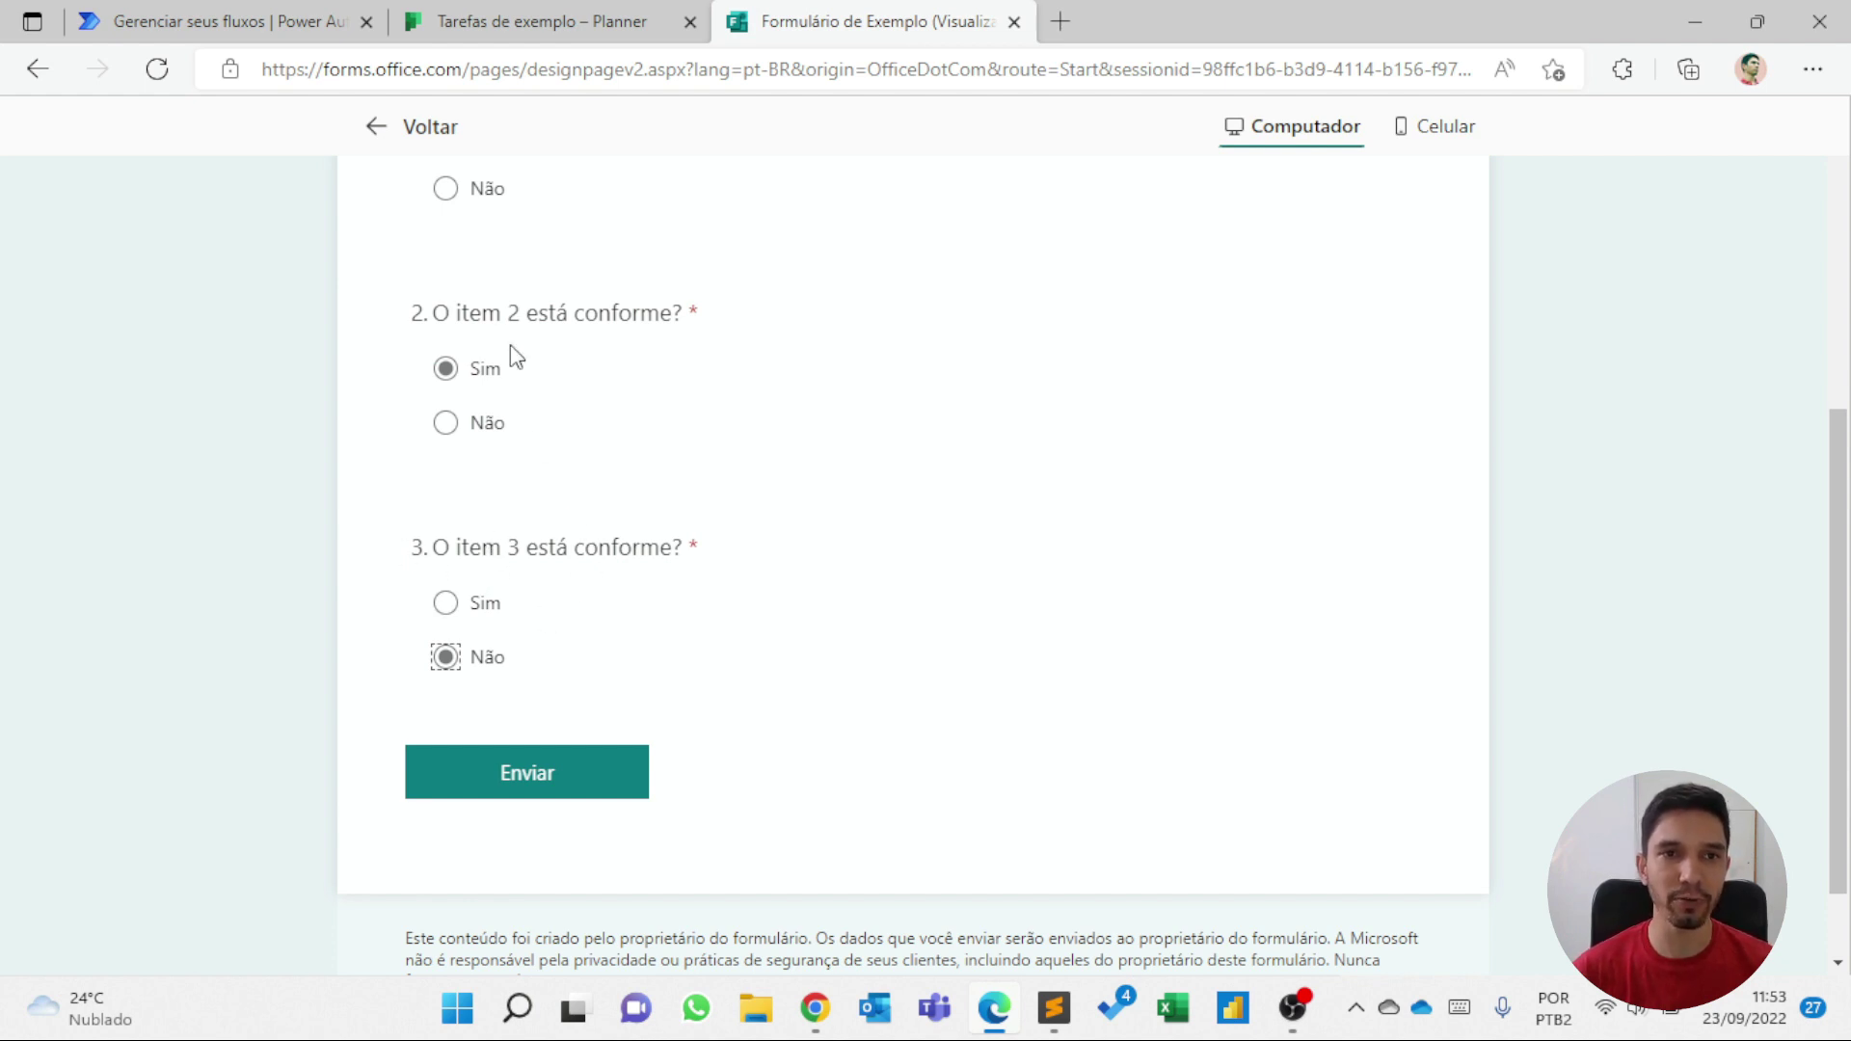
- Check the Tarefas de exemplo board in Planner, then switch to Power Automate and open the flow creation page
{"action": "left_click", "coordinate": [583, 23]}
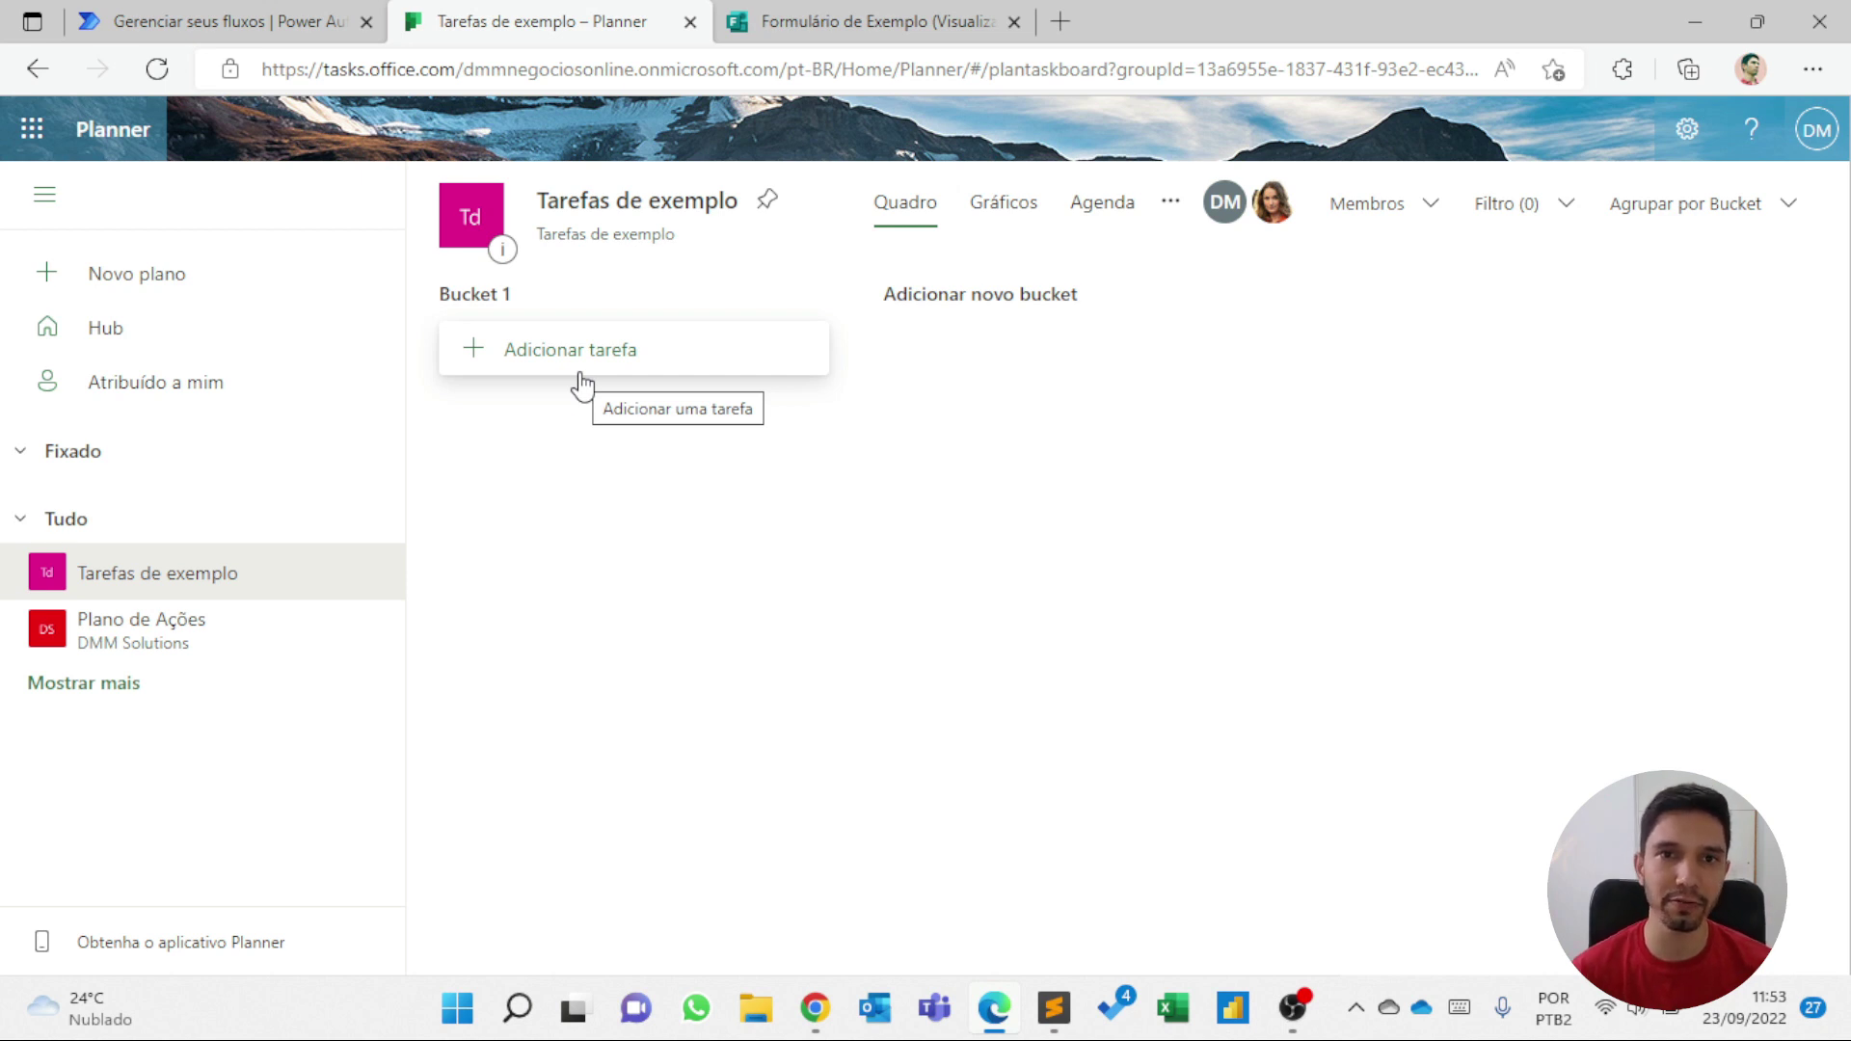
{"action": "left_click", "coordinate": [848, 21]}
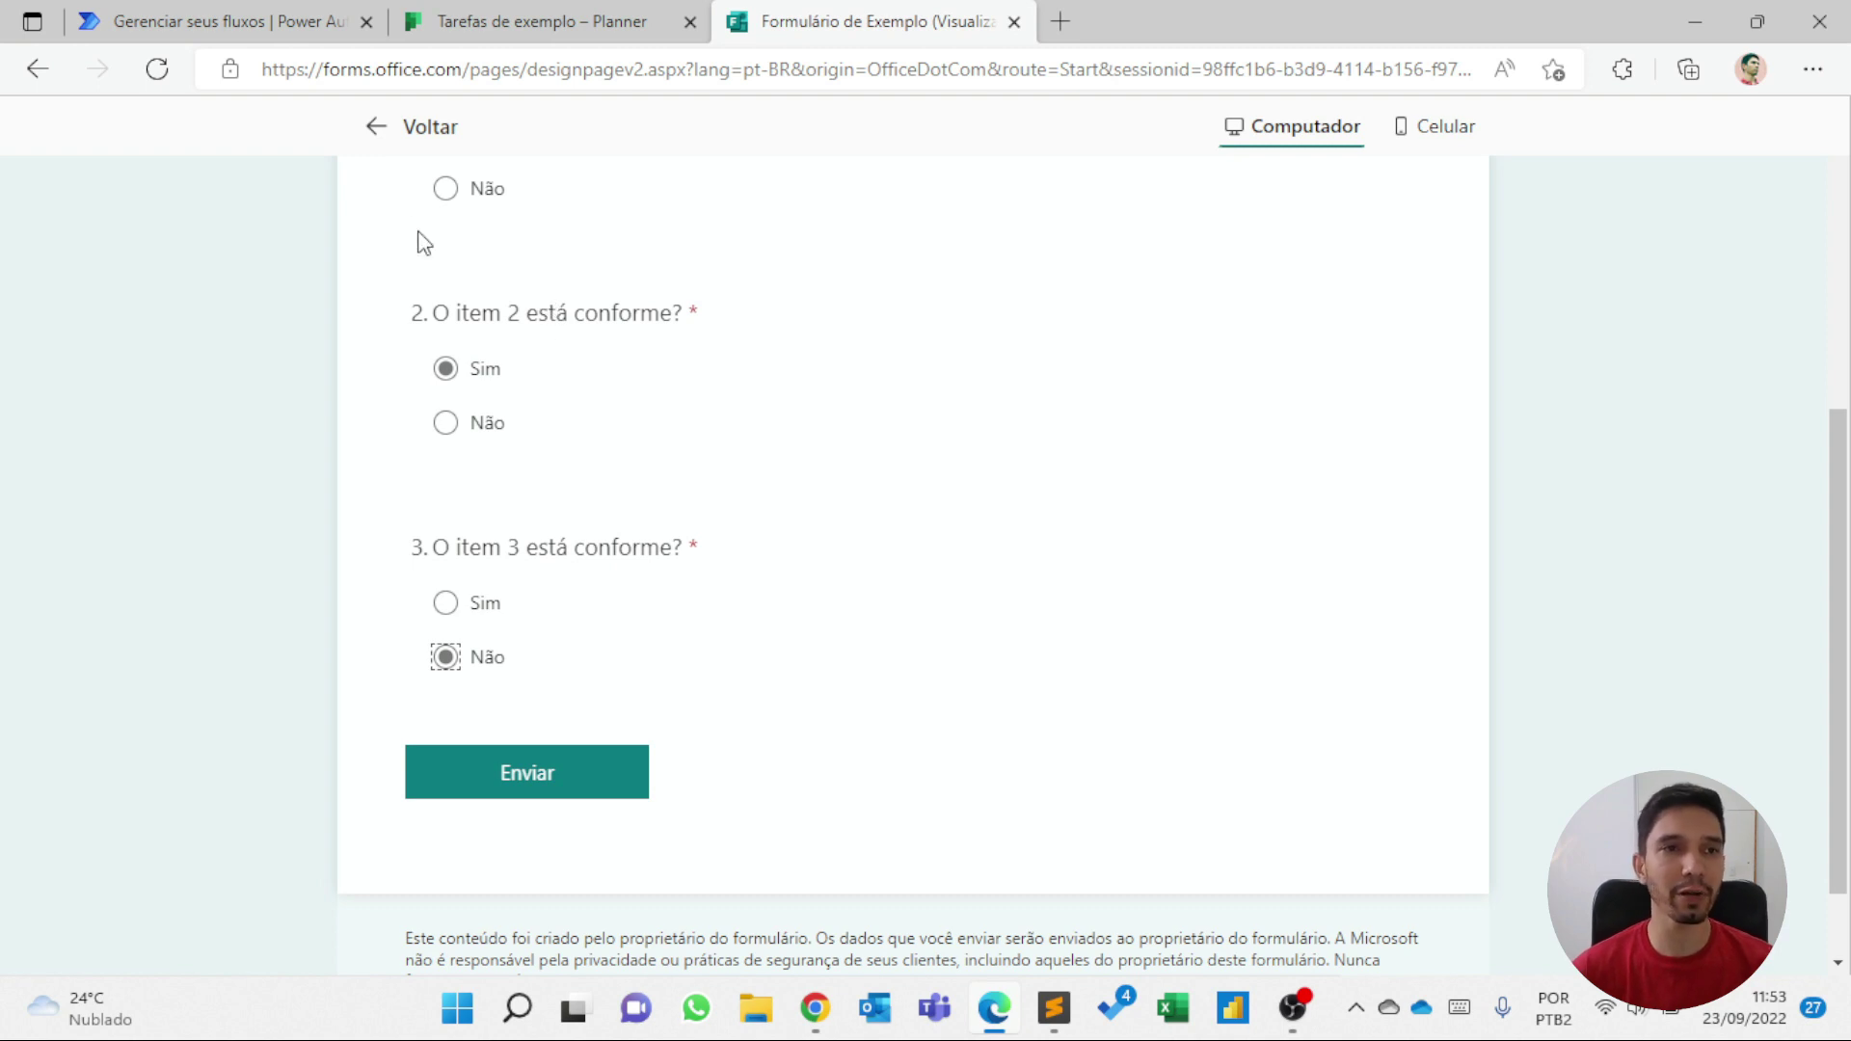
{"action": "left_click", "coordinate": [243, 23]}
{"action": "left_click", "coordinate": [77, 417]}
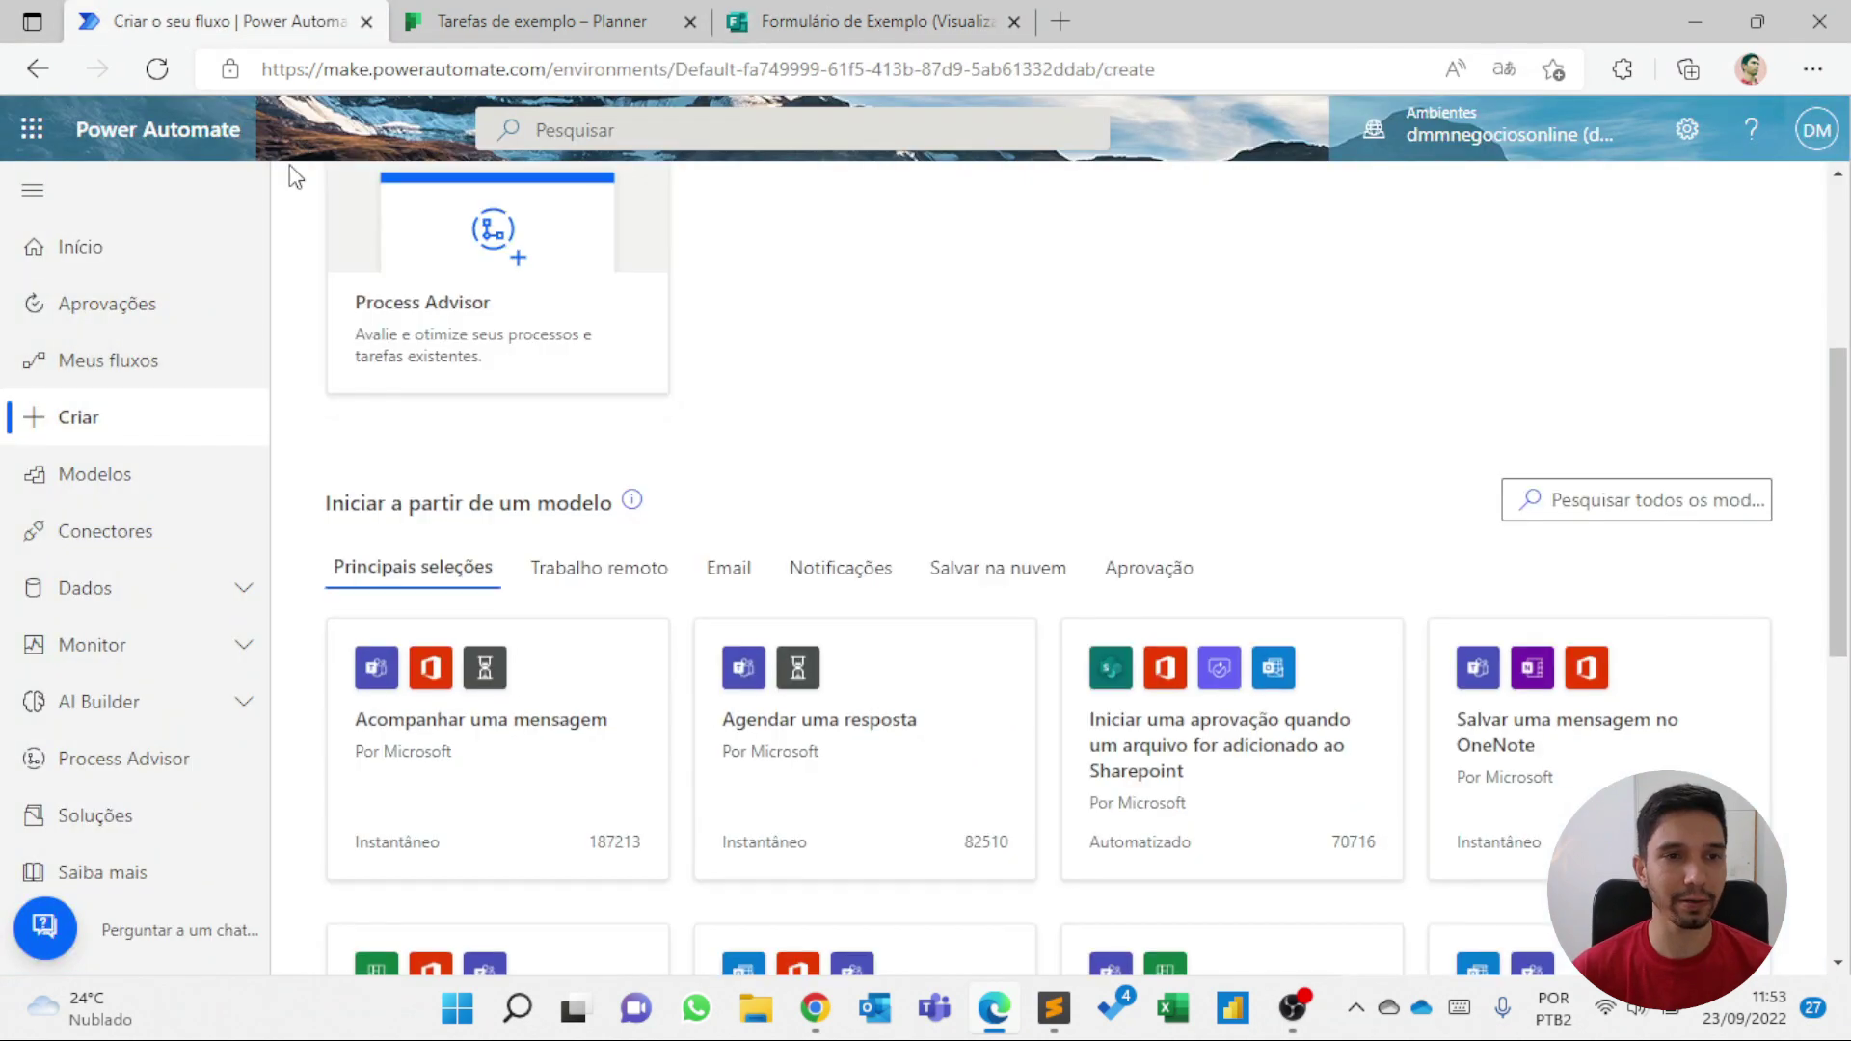
{"action": "scroll", "coordinate": [570, 443], "scroll_direction": "up", "scroll_amount": 3}
{"action": "scroll", "coordinate": [570, 443], "scroll_direction": "up", "scroll_amount": 2}
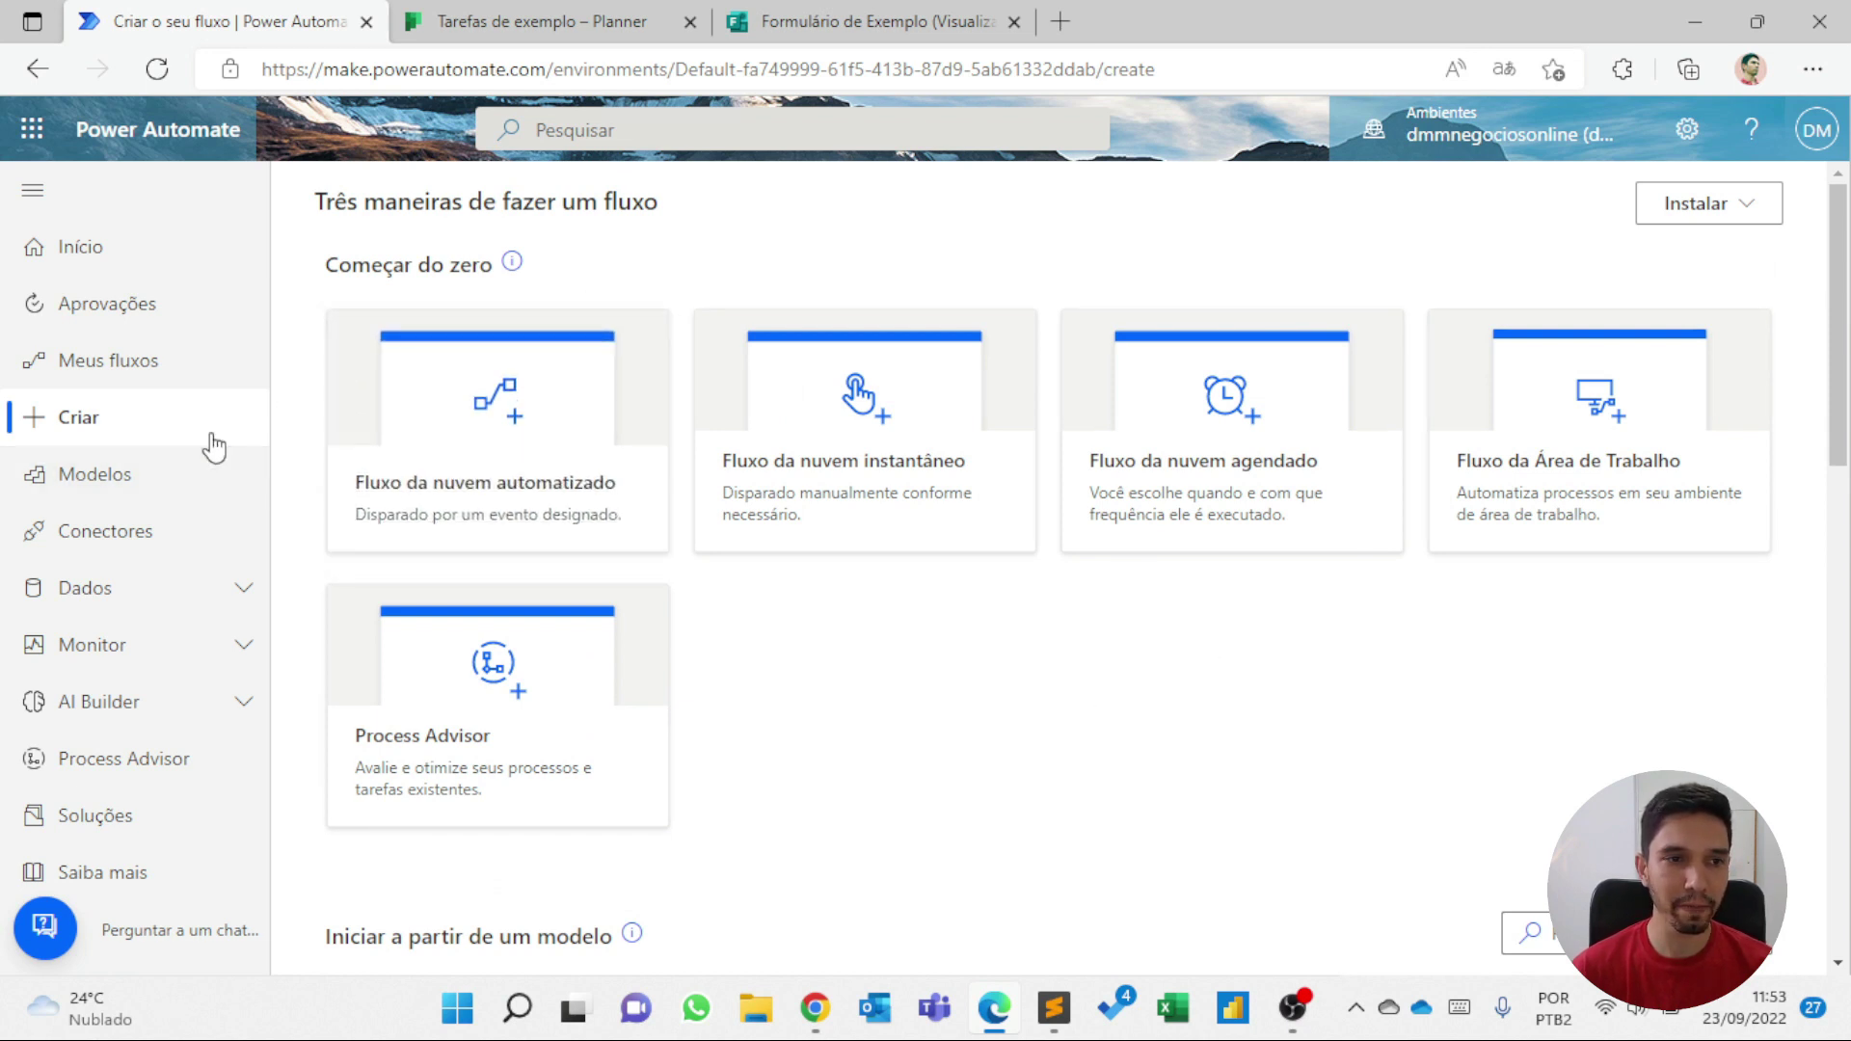
{"action": "left_click", "coordinate": [120, 269]}
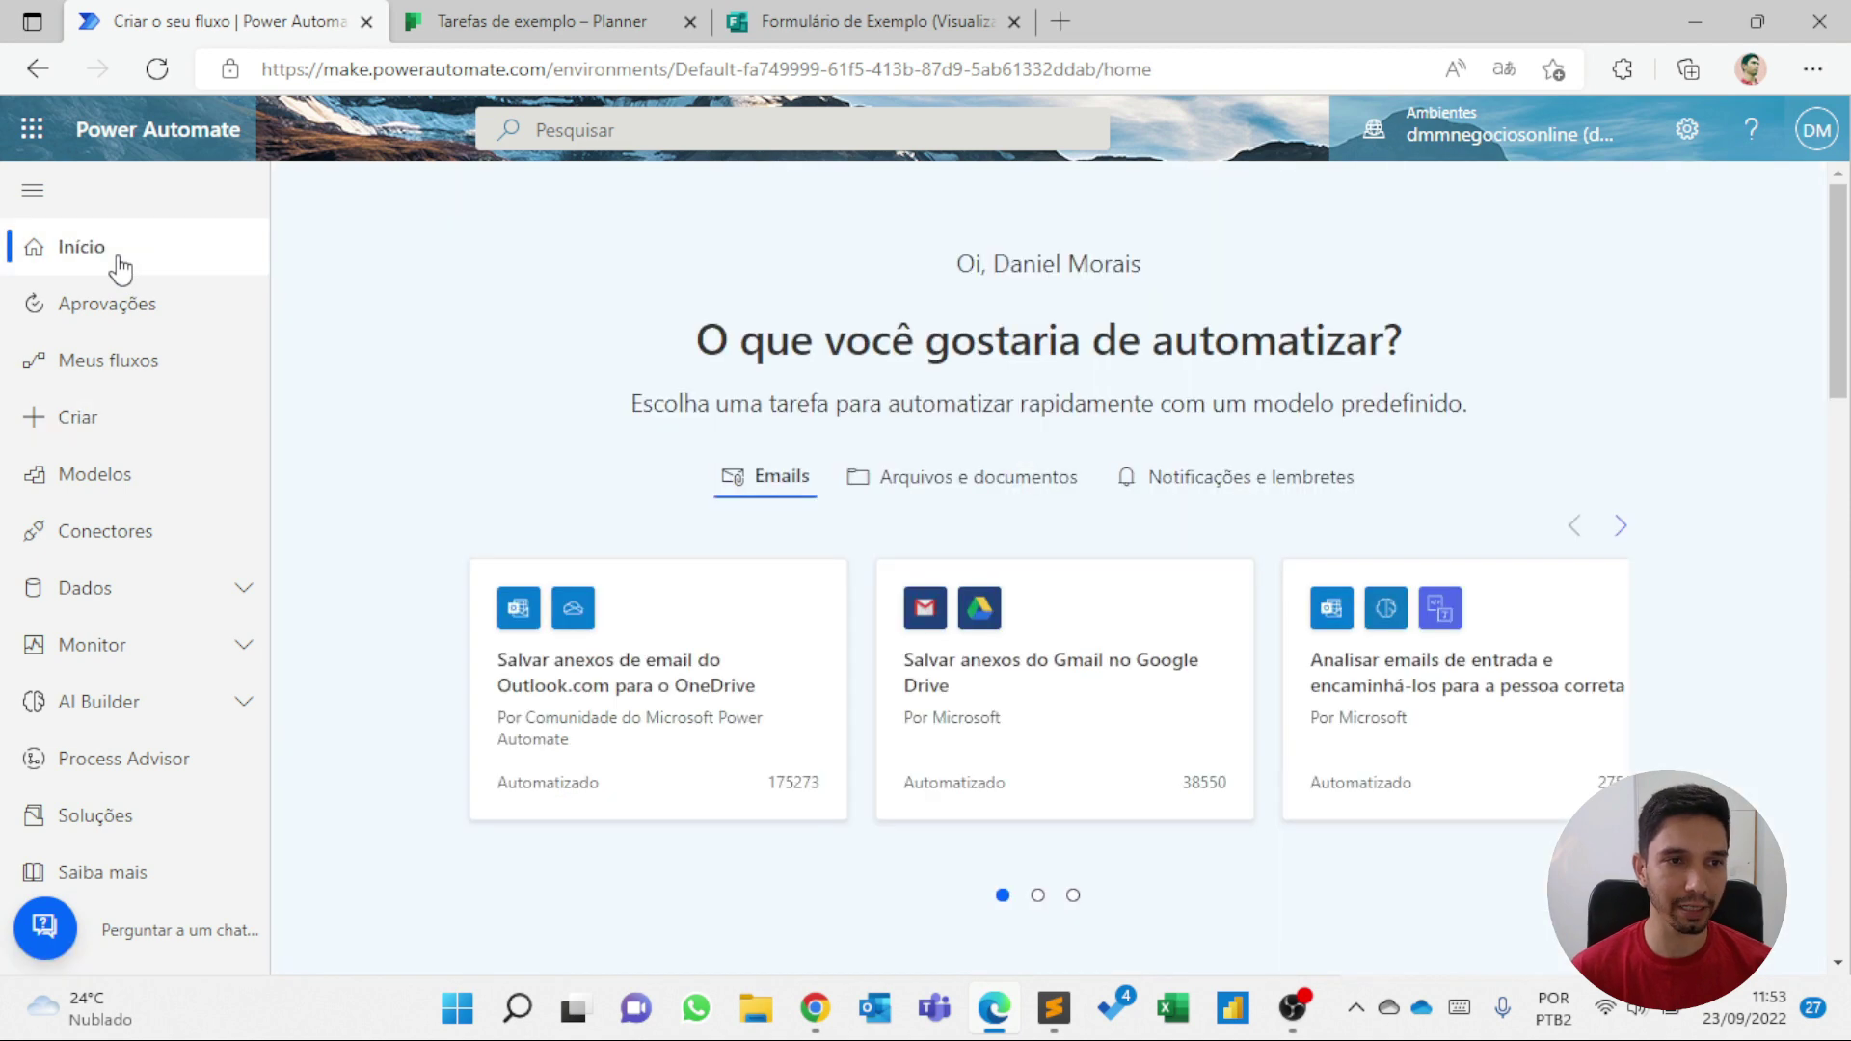
{"action": "left_click", "coordinate": [96, 416]}
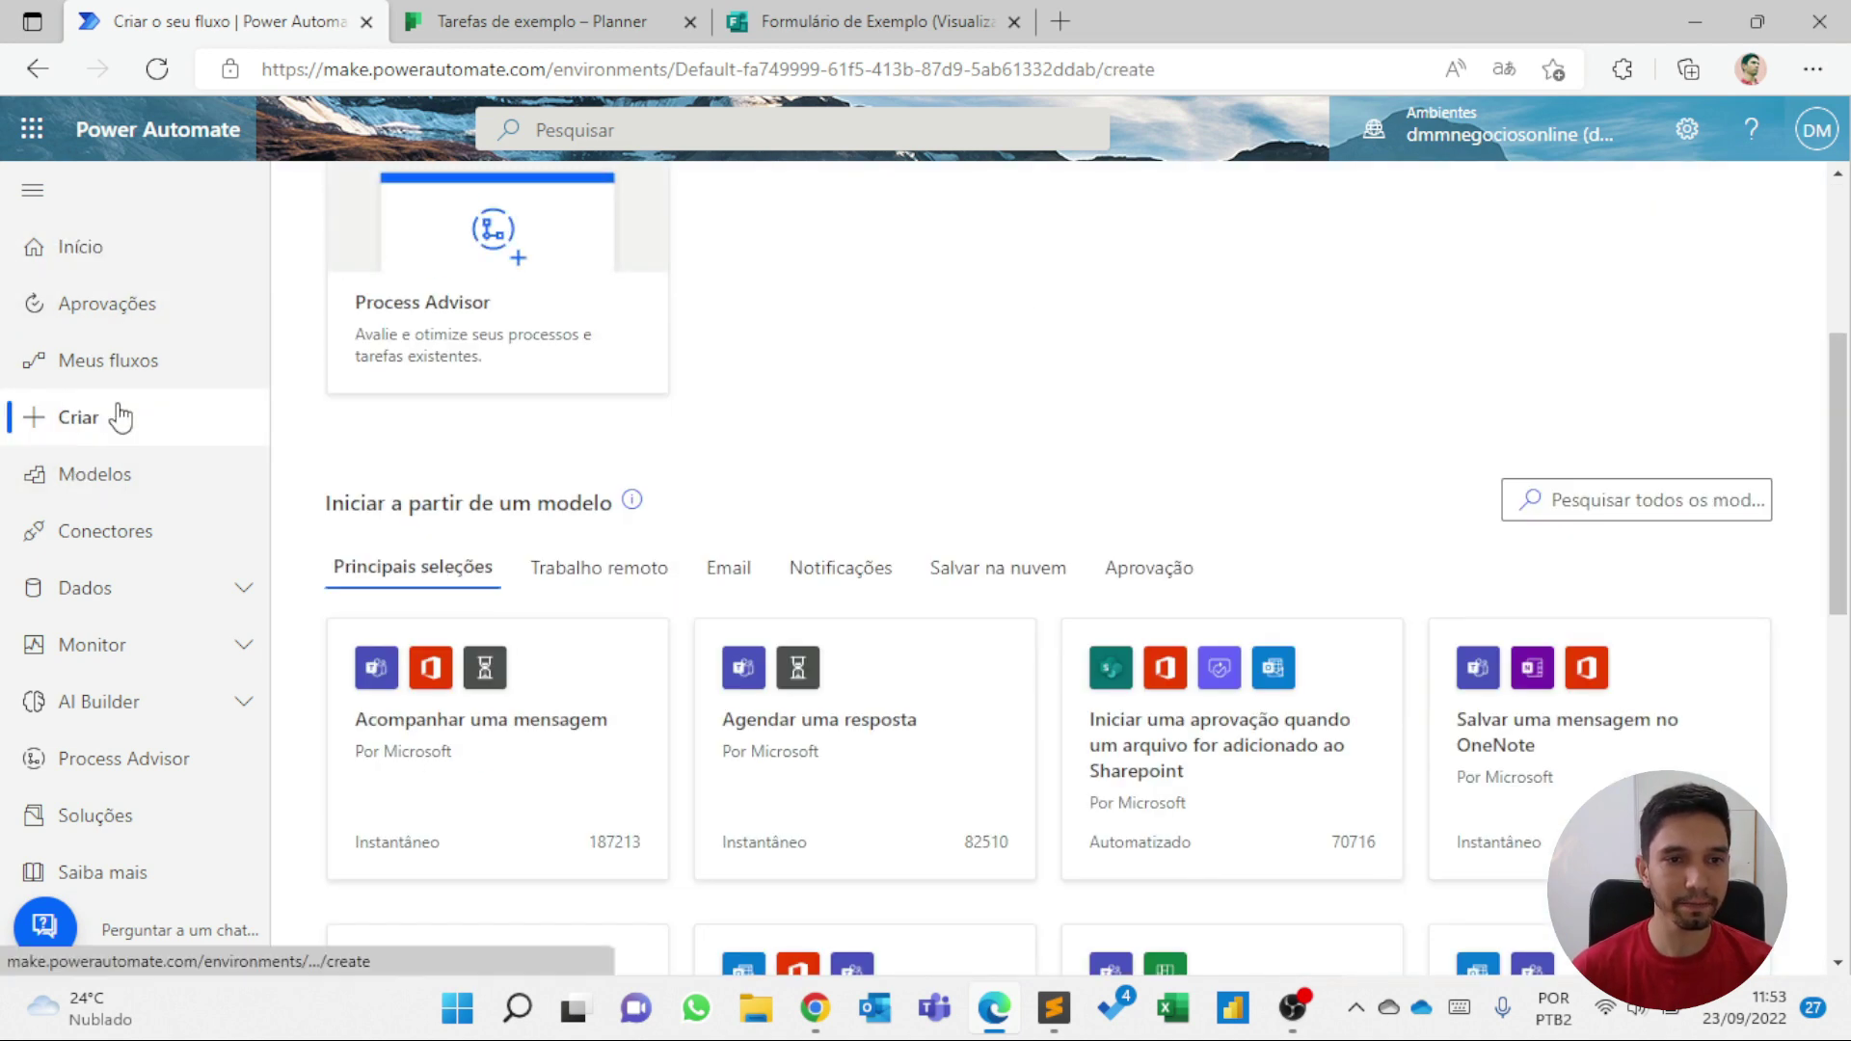
- Create an automated cloud flow named "Checklist Inteligente" with the Microsoft Forms trigger "Quando uma nova resposta é enviada"
{"action": "scroll", "coordinate": [561, 605], "scroll_direction": "up", "scroll_amount": 4}
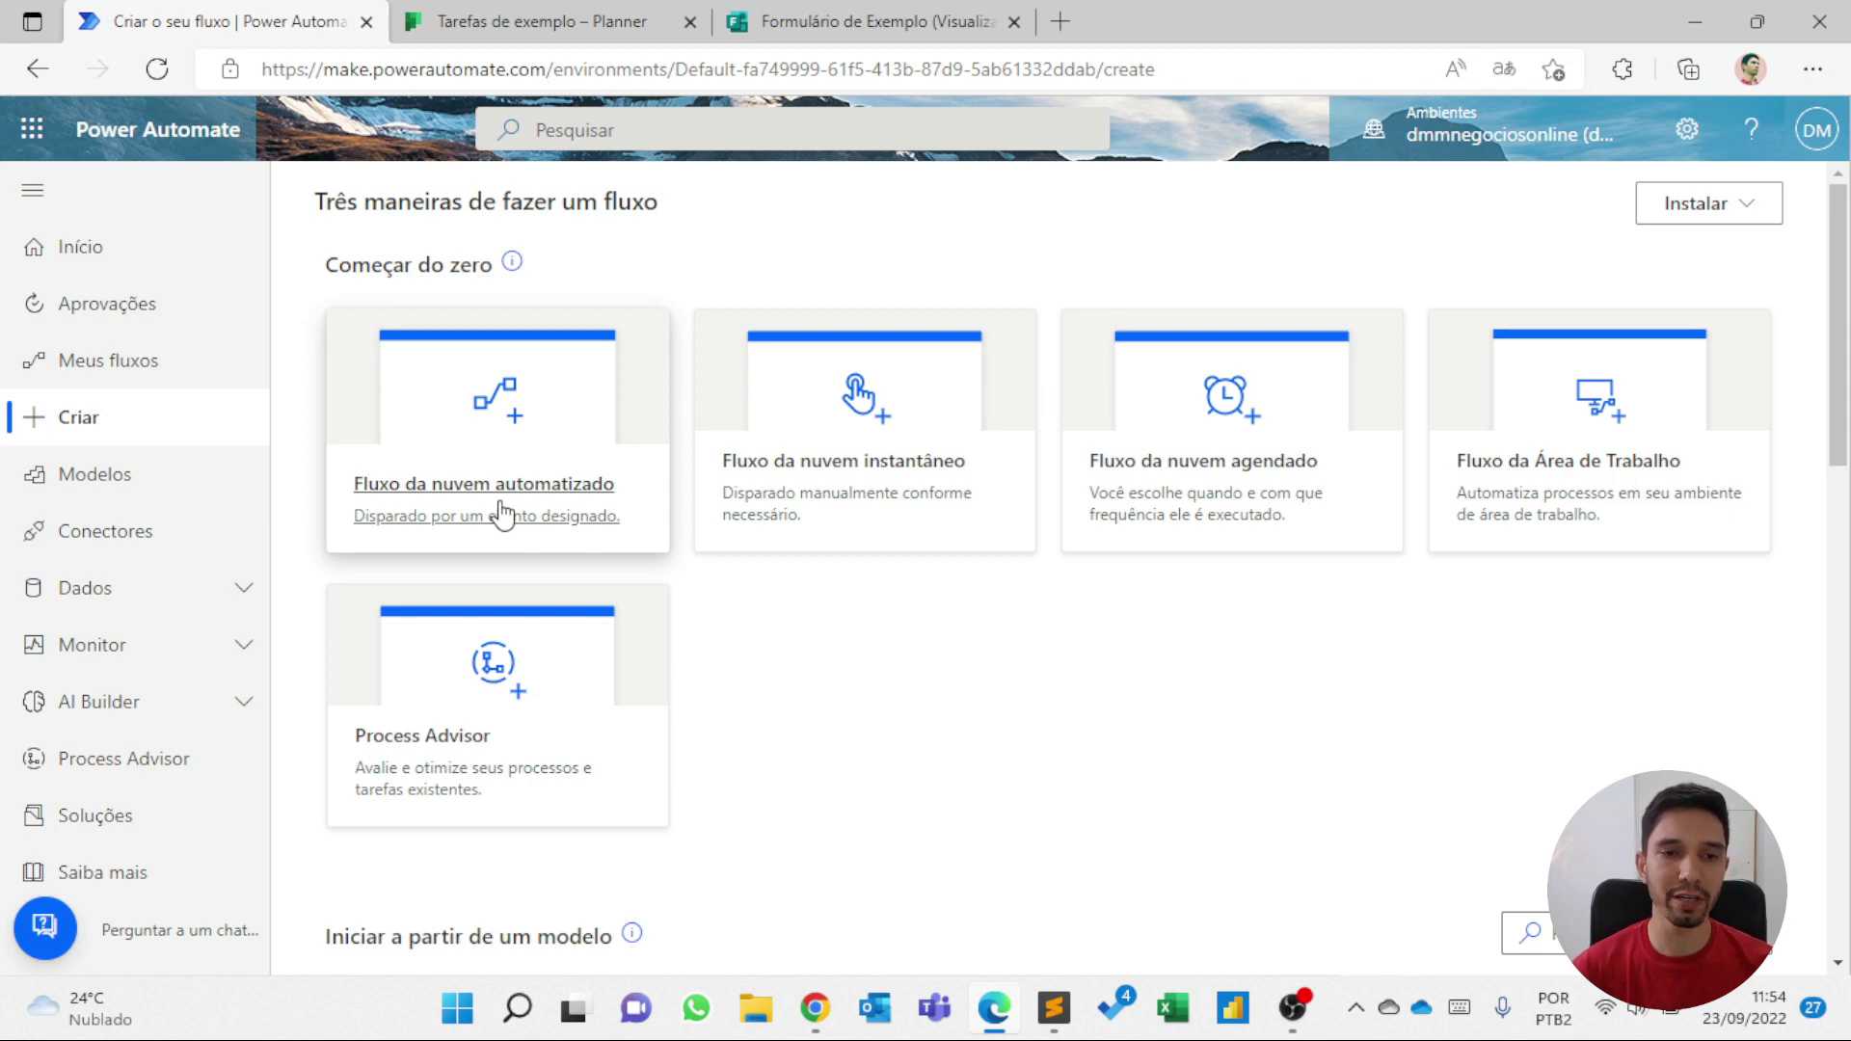
{"action": "left_click", "coordinate": [502, 516]}
{"action": "left_click", "coordinate": [1117, 294]}
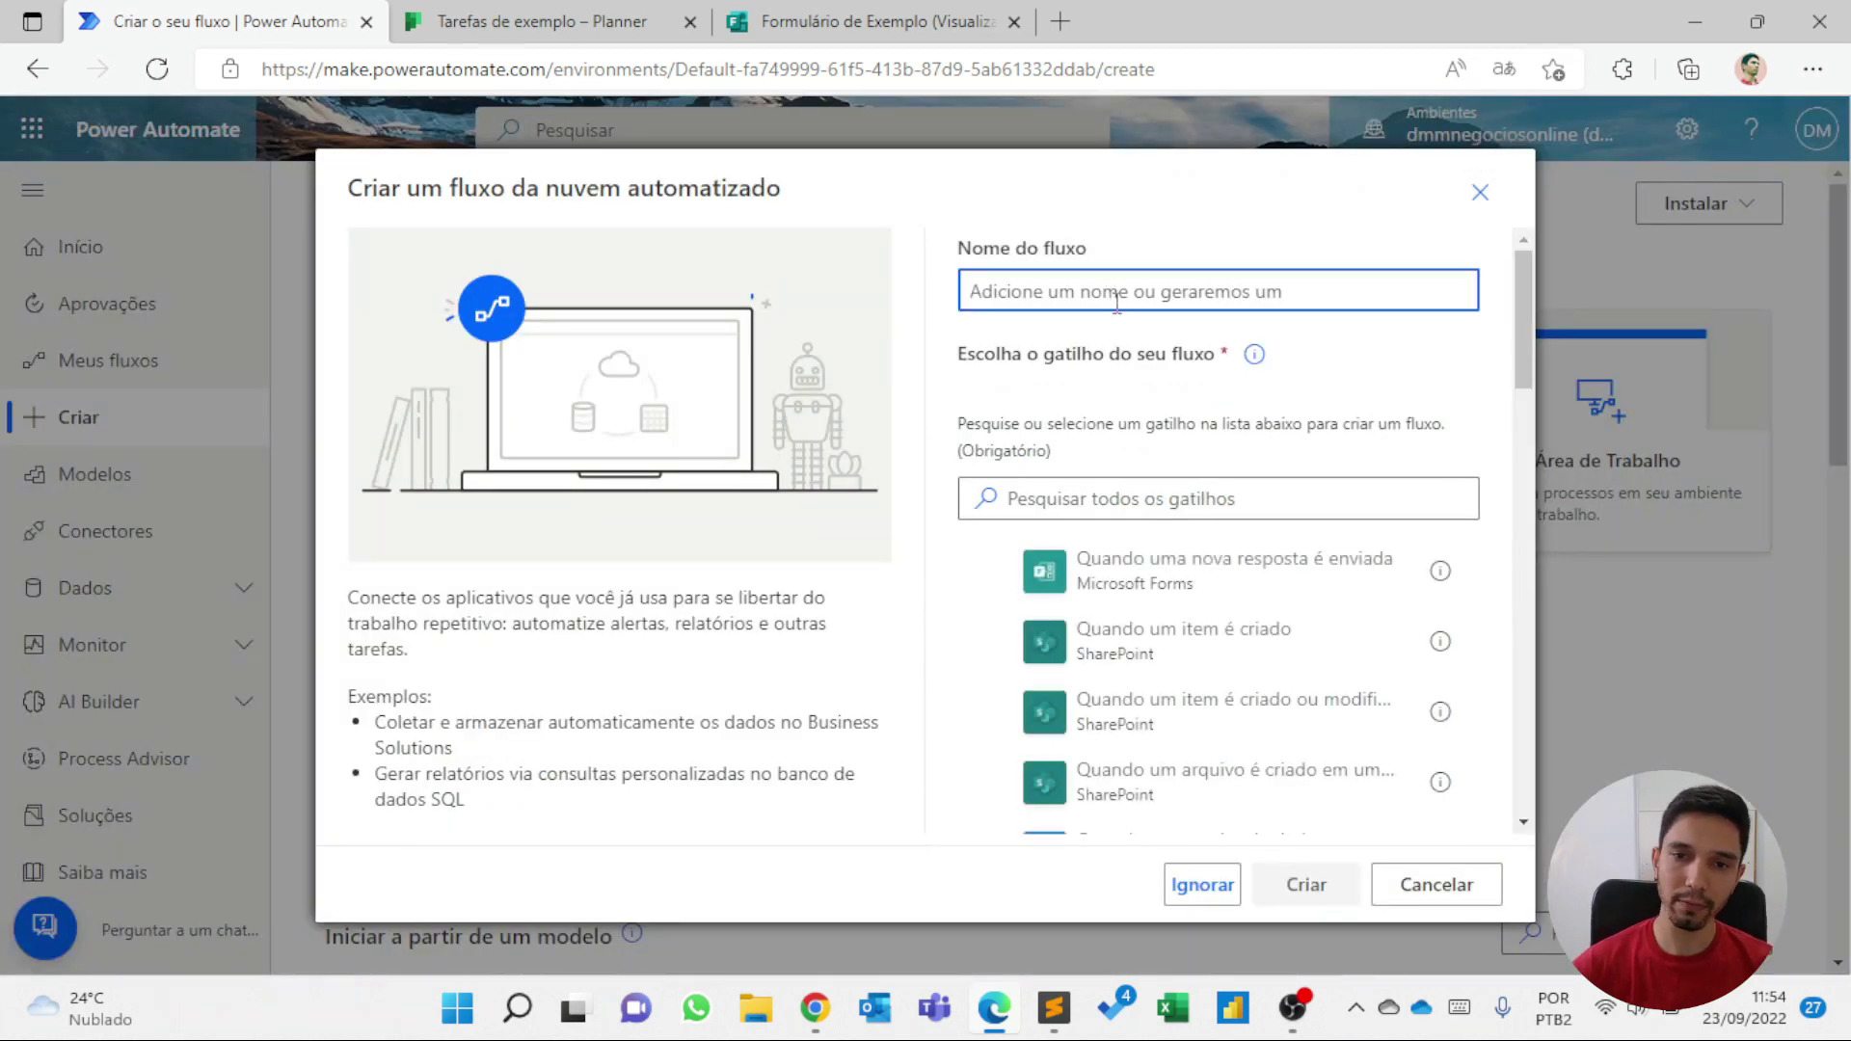
{"action": "type", "text": "Cha"}
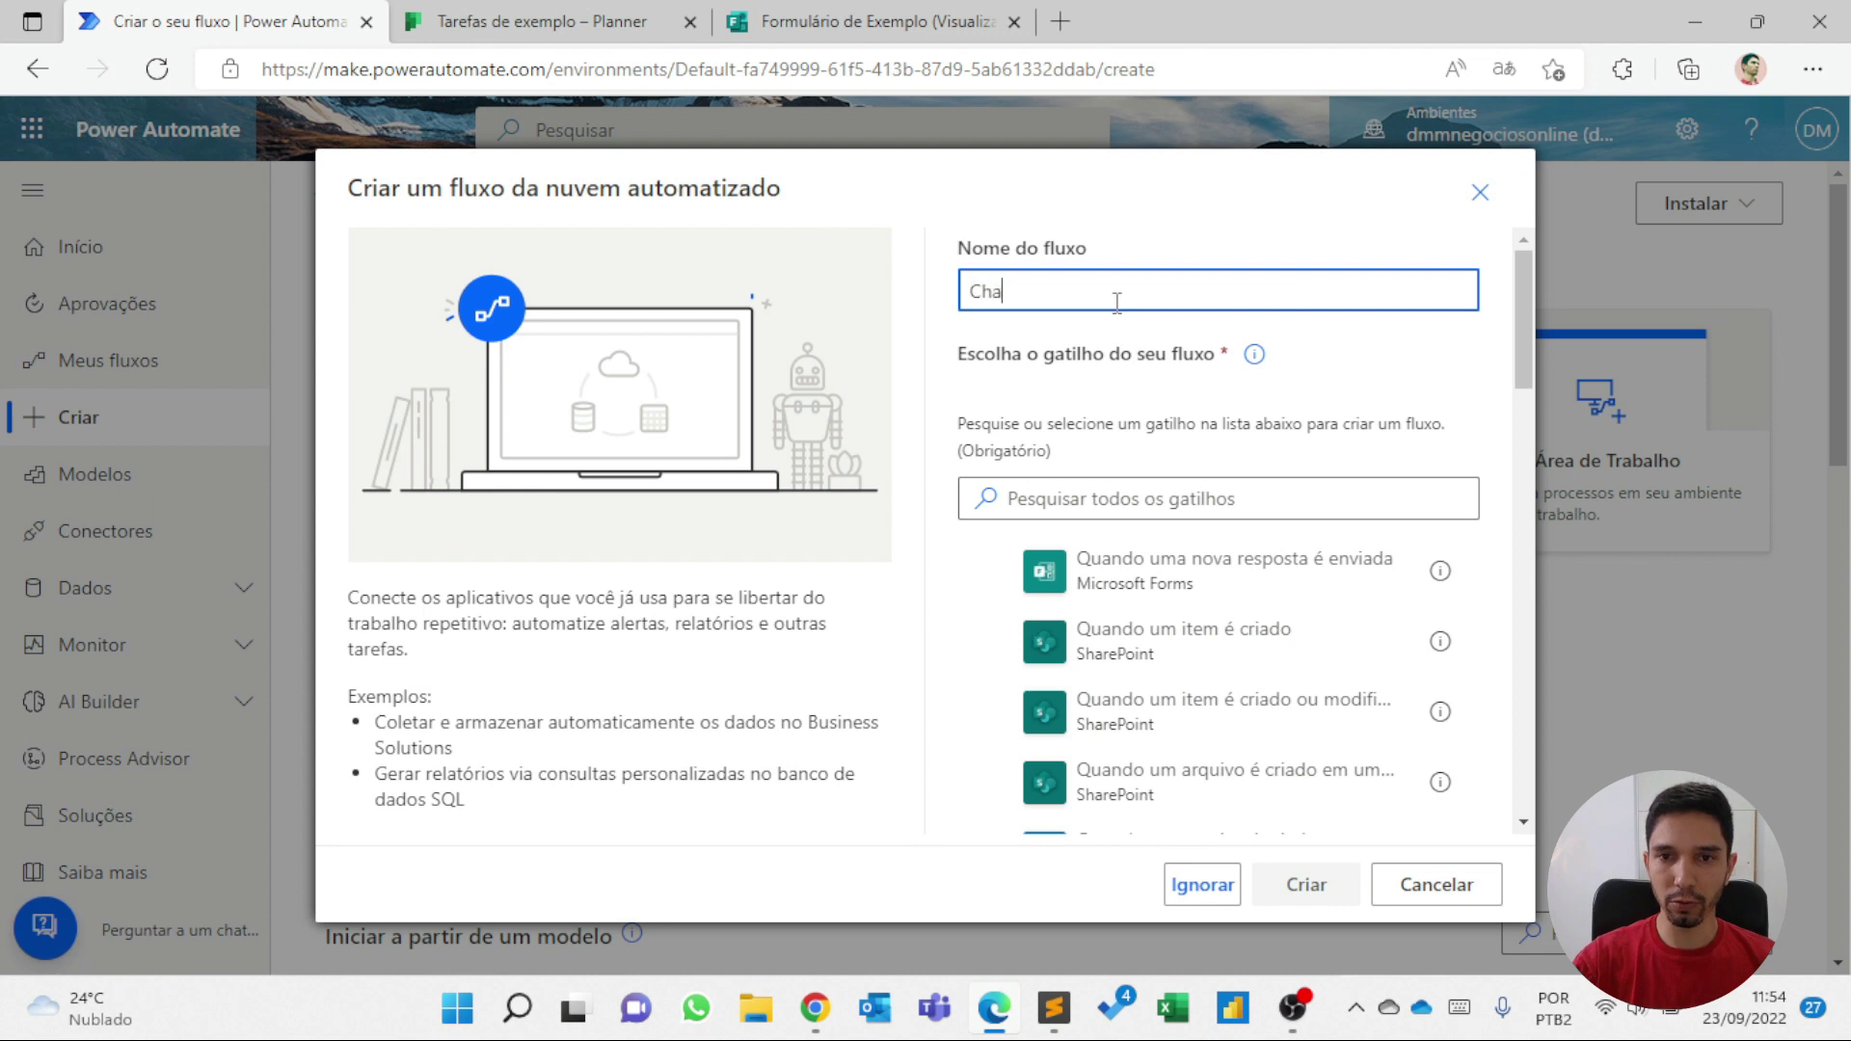
{"action": "key", "text": "BackSpace"}
{"action": "type", "text": "e"}
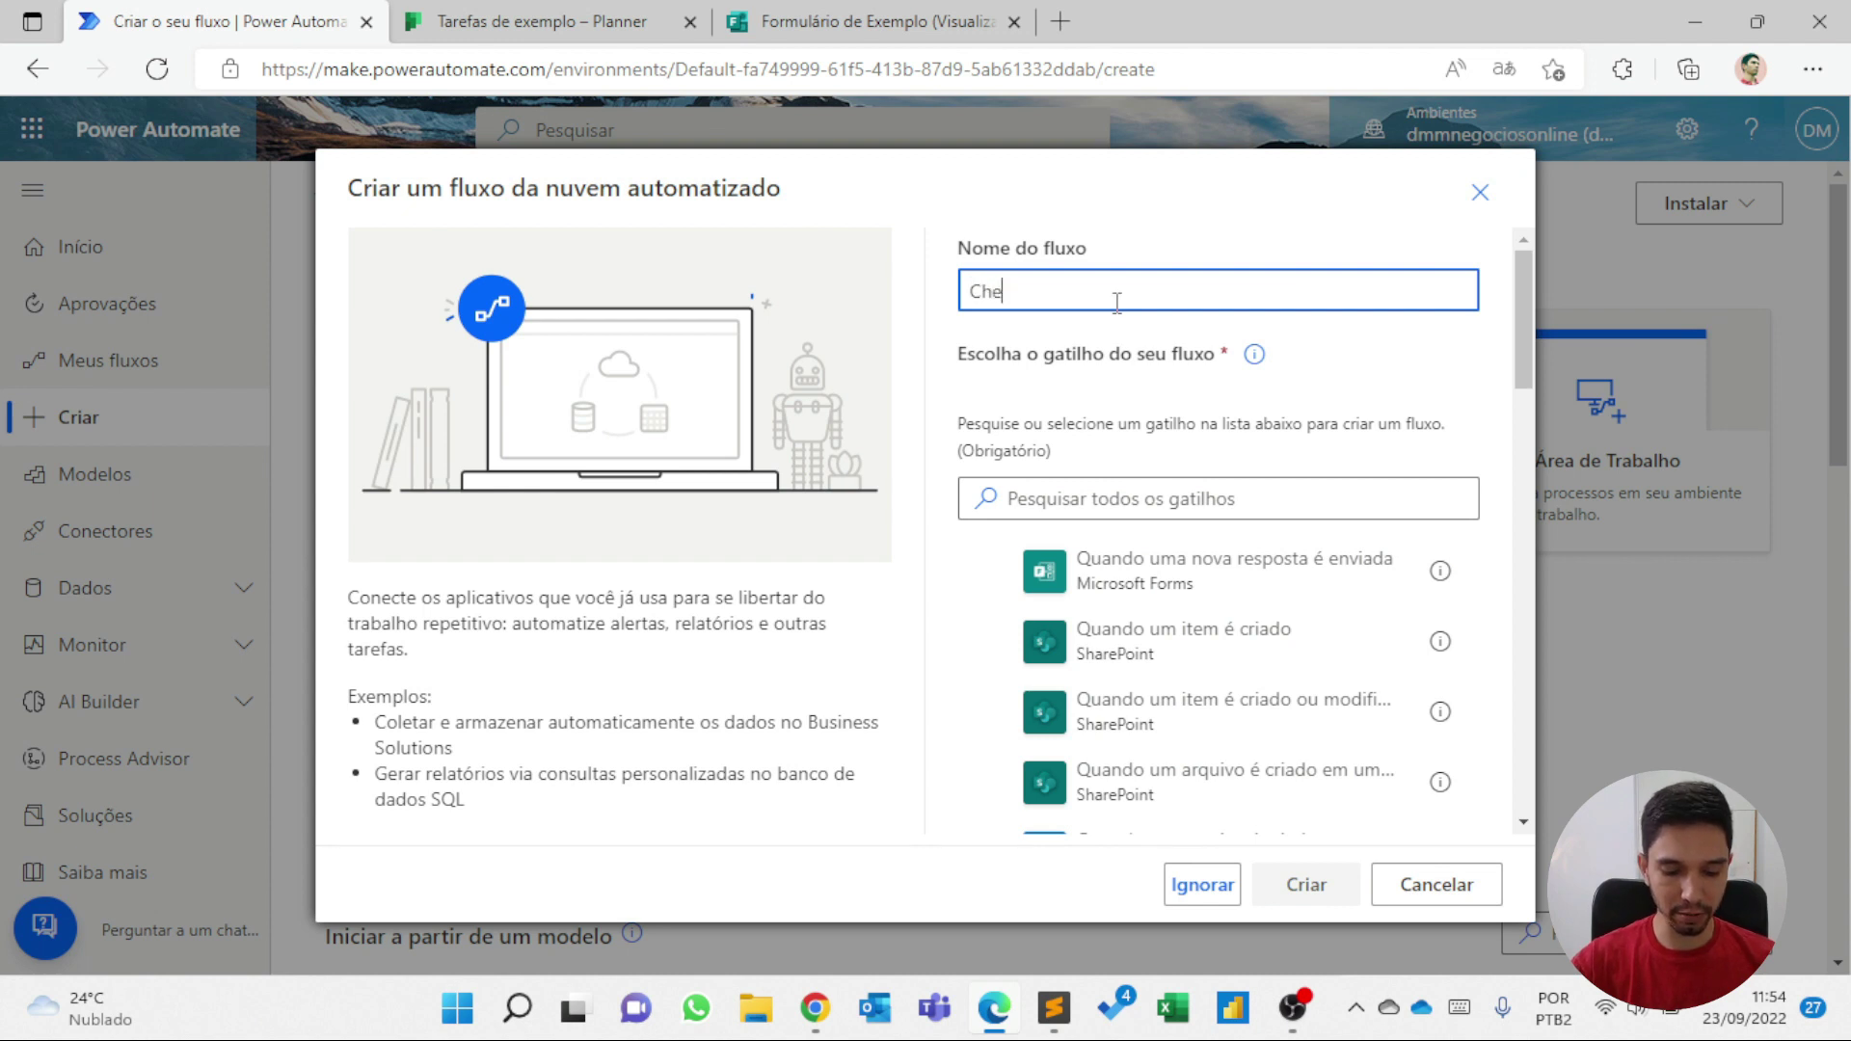
{"action": "type", "text": "cklist Ine"}
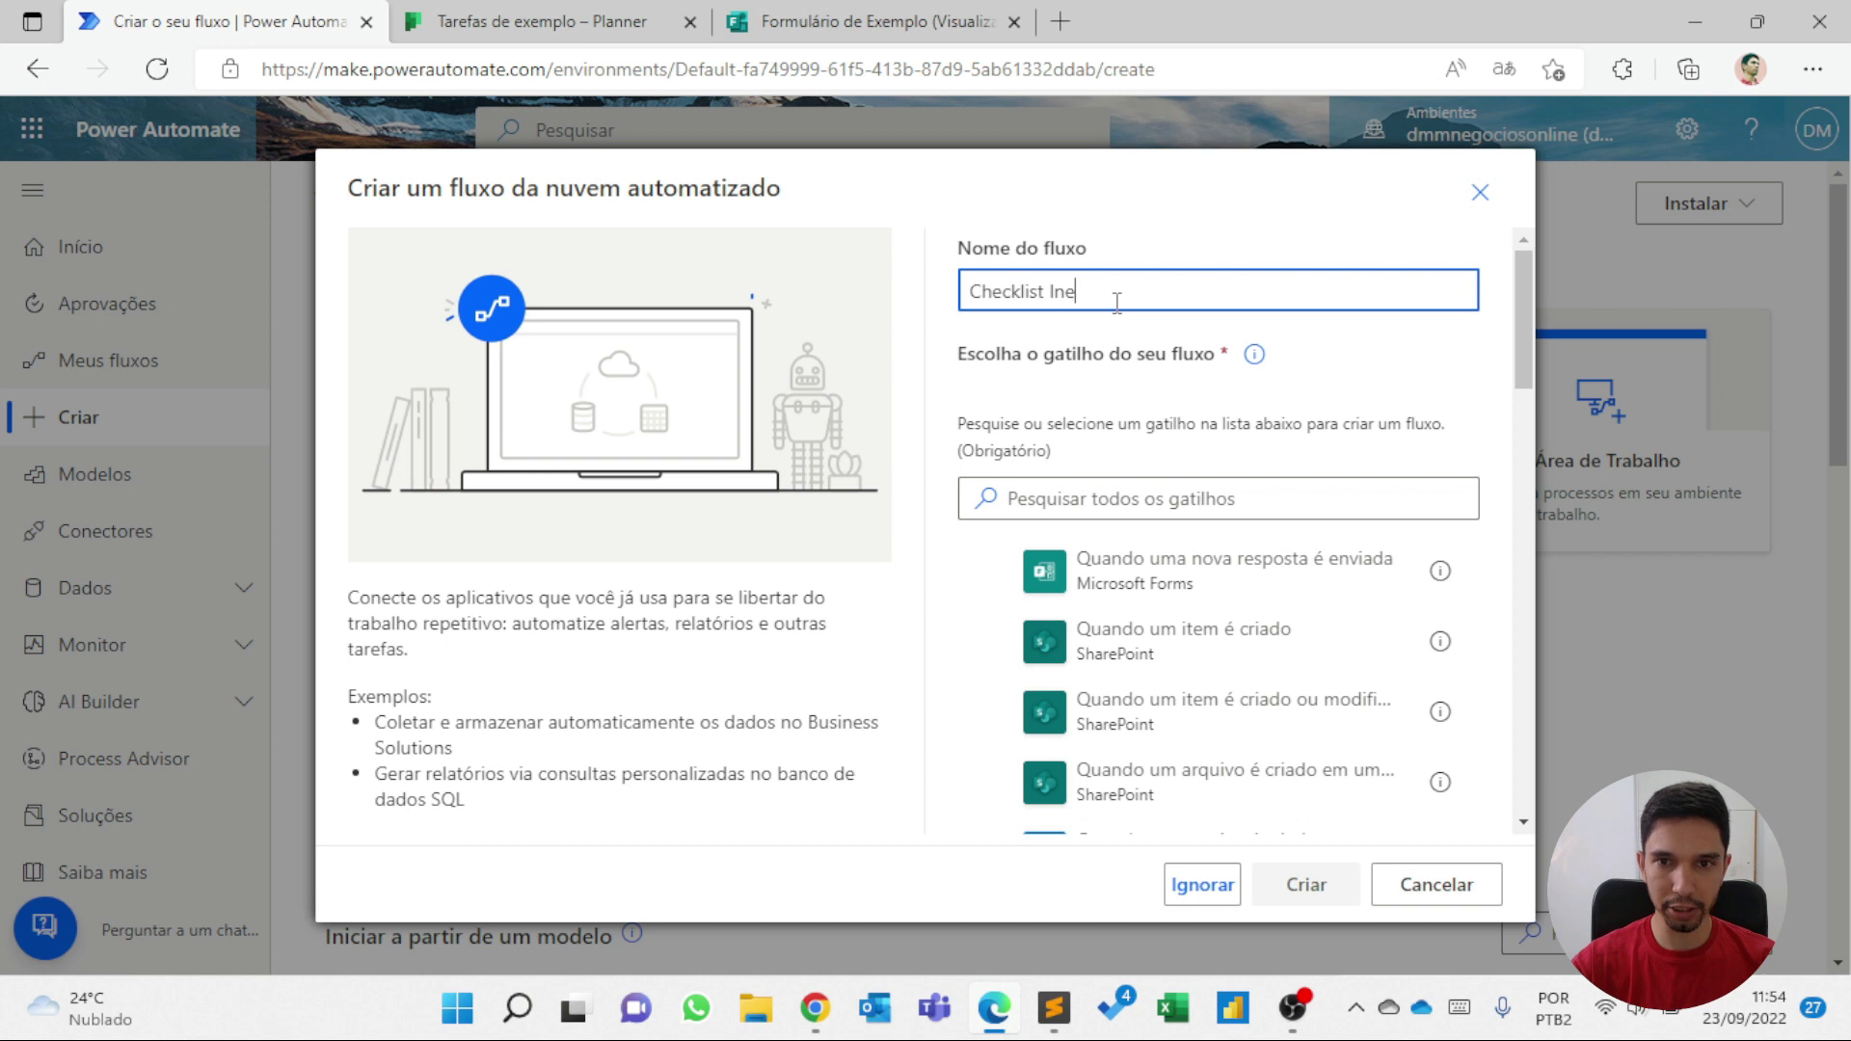
{"action": "key", "text": "BackSpace"}
{"action": "type", "text": "teligente"}
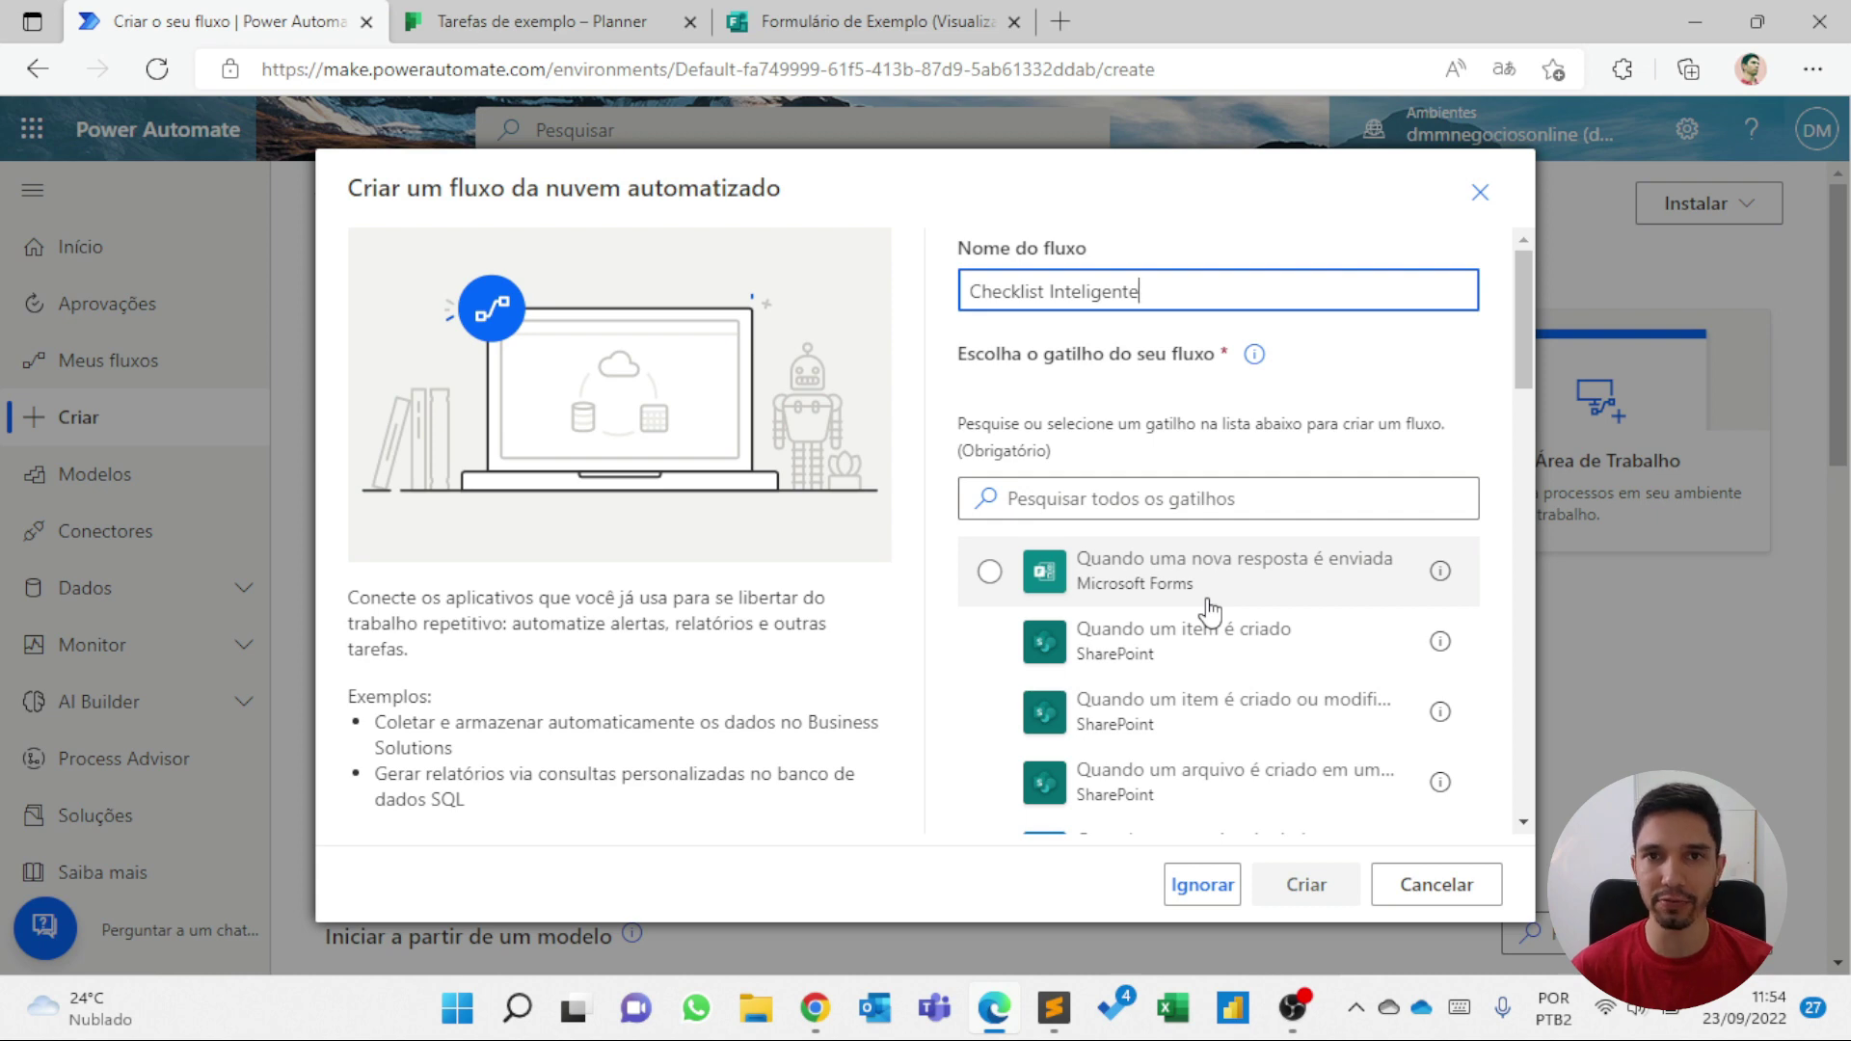
{"action": "left_click", "coordinate": [1219, 590]}
{"action": "left_click", "coordinate": [1312, 885]}
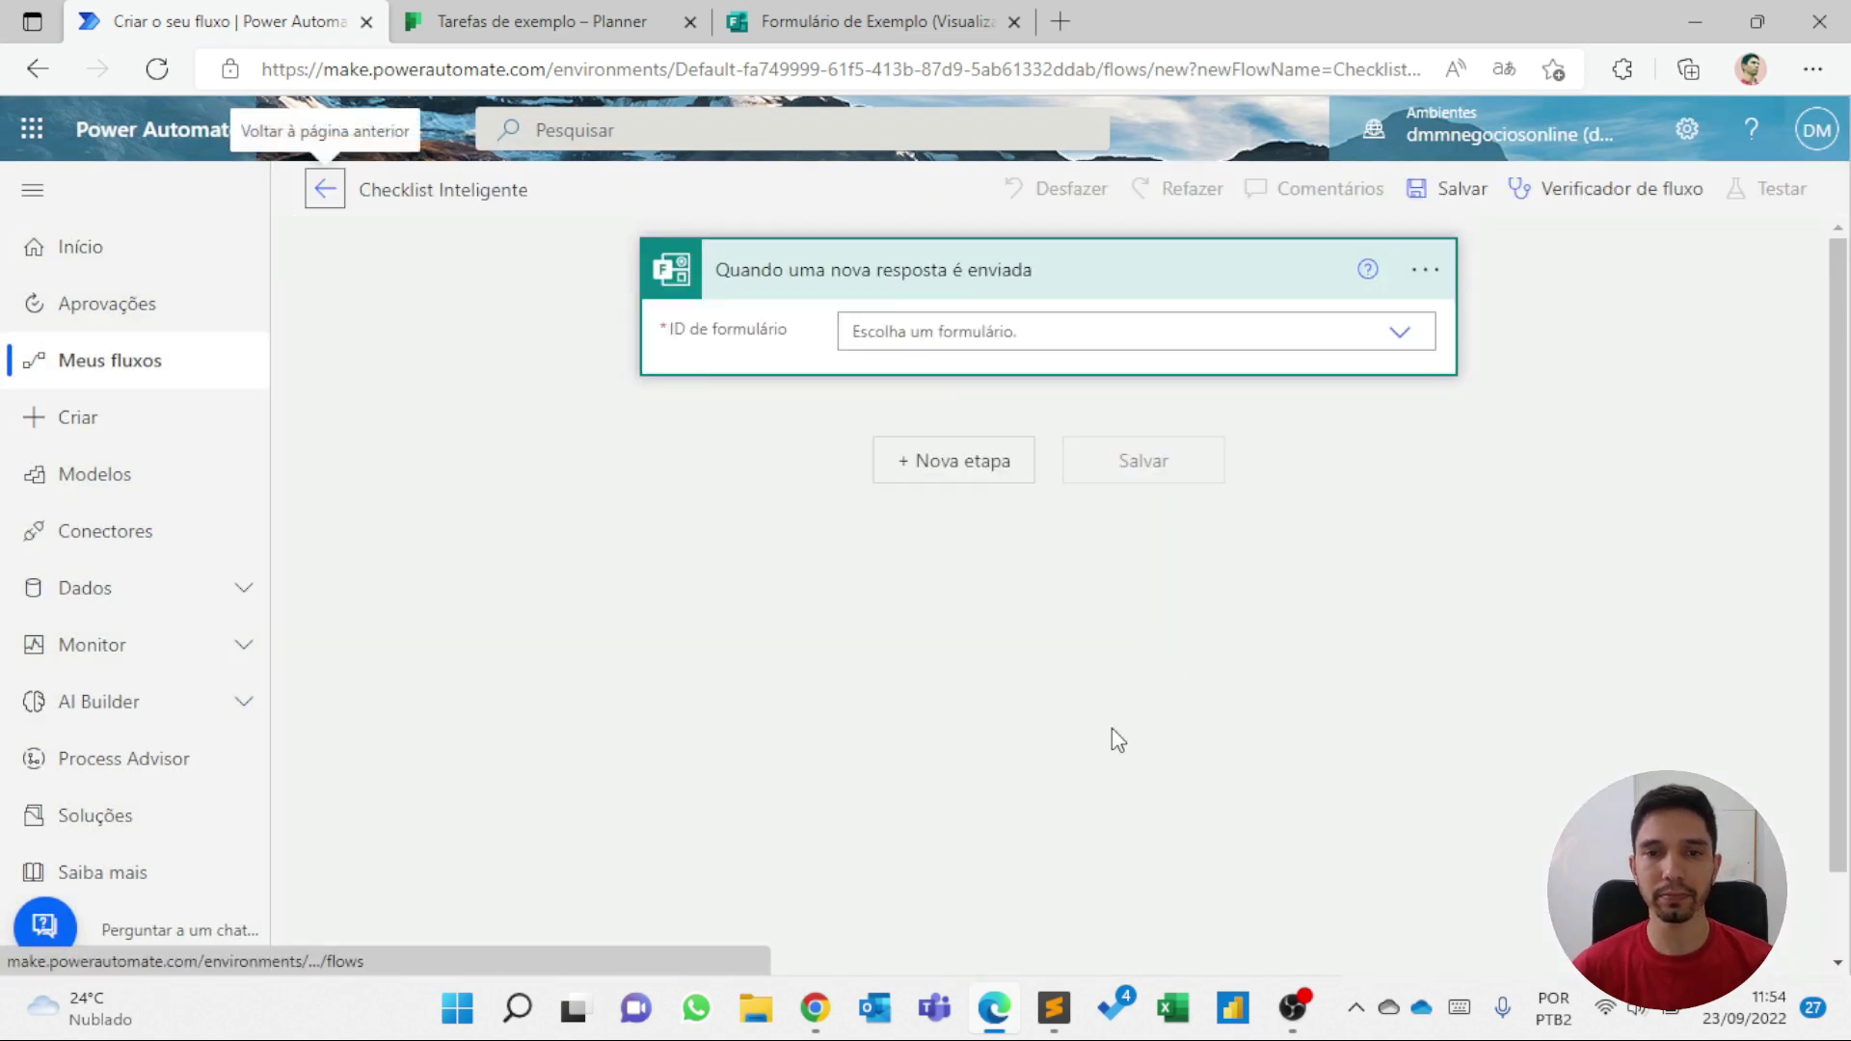
- Check the form's title in Microsoft Forms, exit its preview, and return to Power Automate to set the trigger's form to Formulário de Exemplo
{"action": "left_click", "coordinate": [996, 328]}
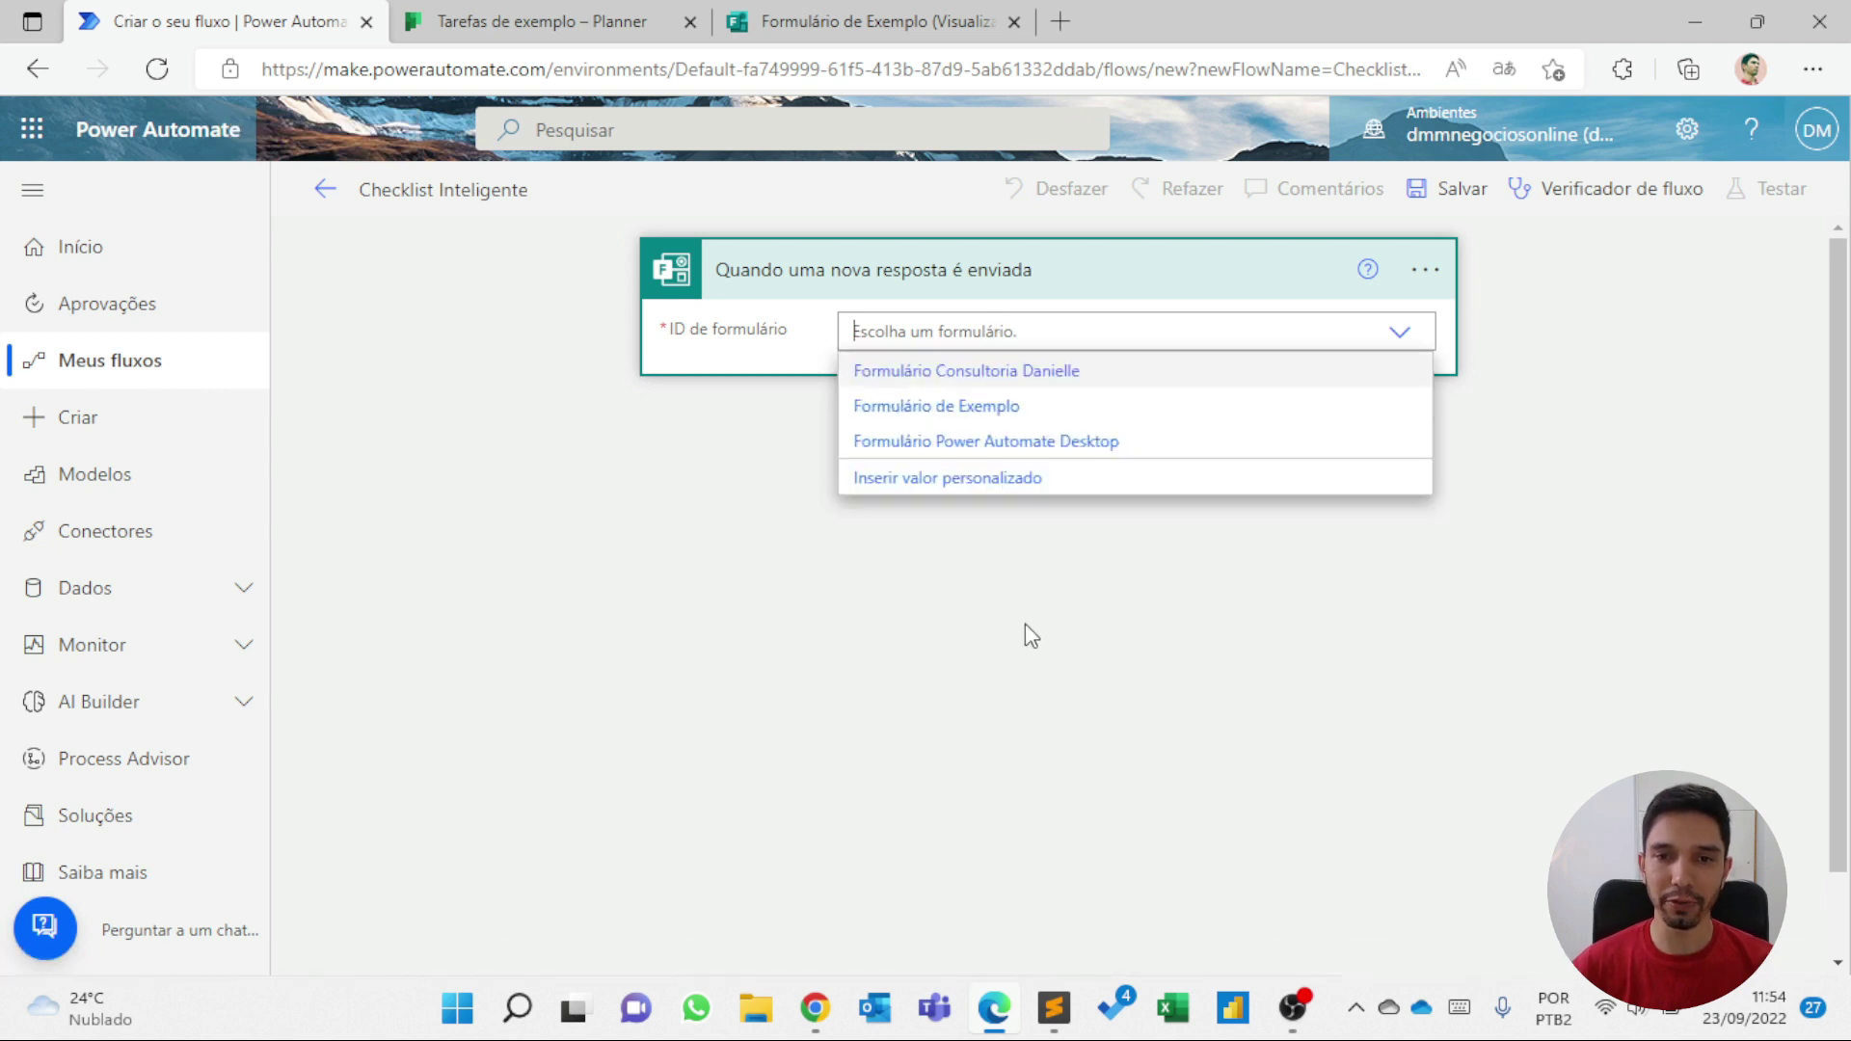
{"action": "left_click", "coordinate": [868, 22]}
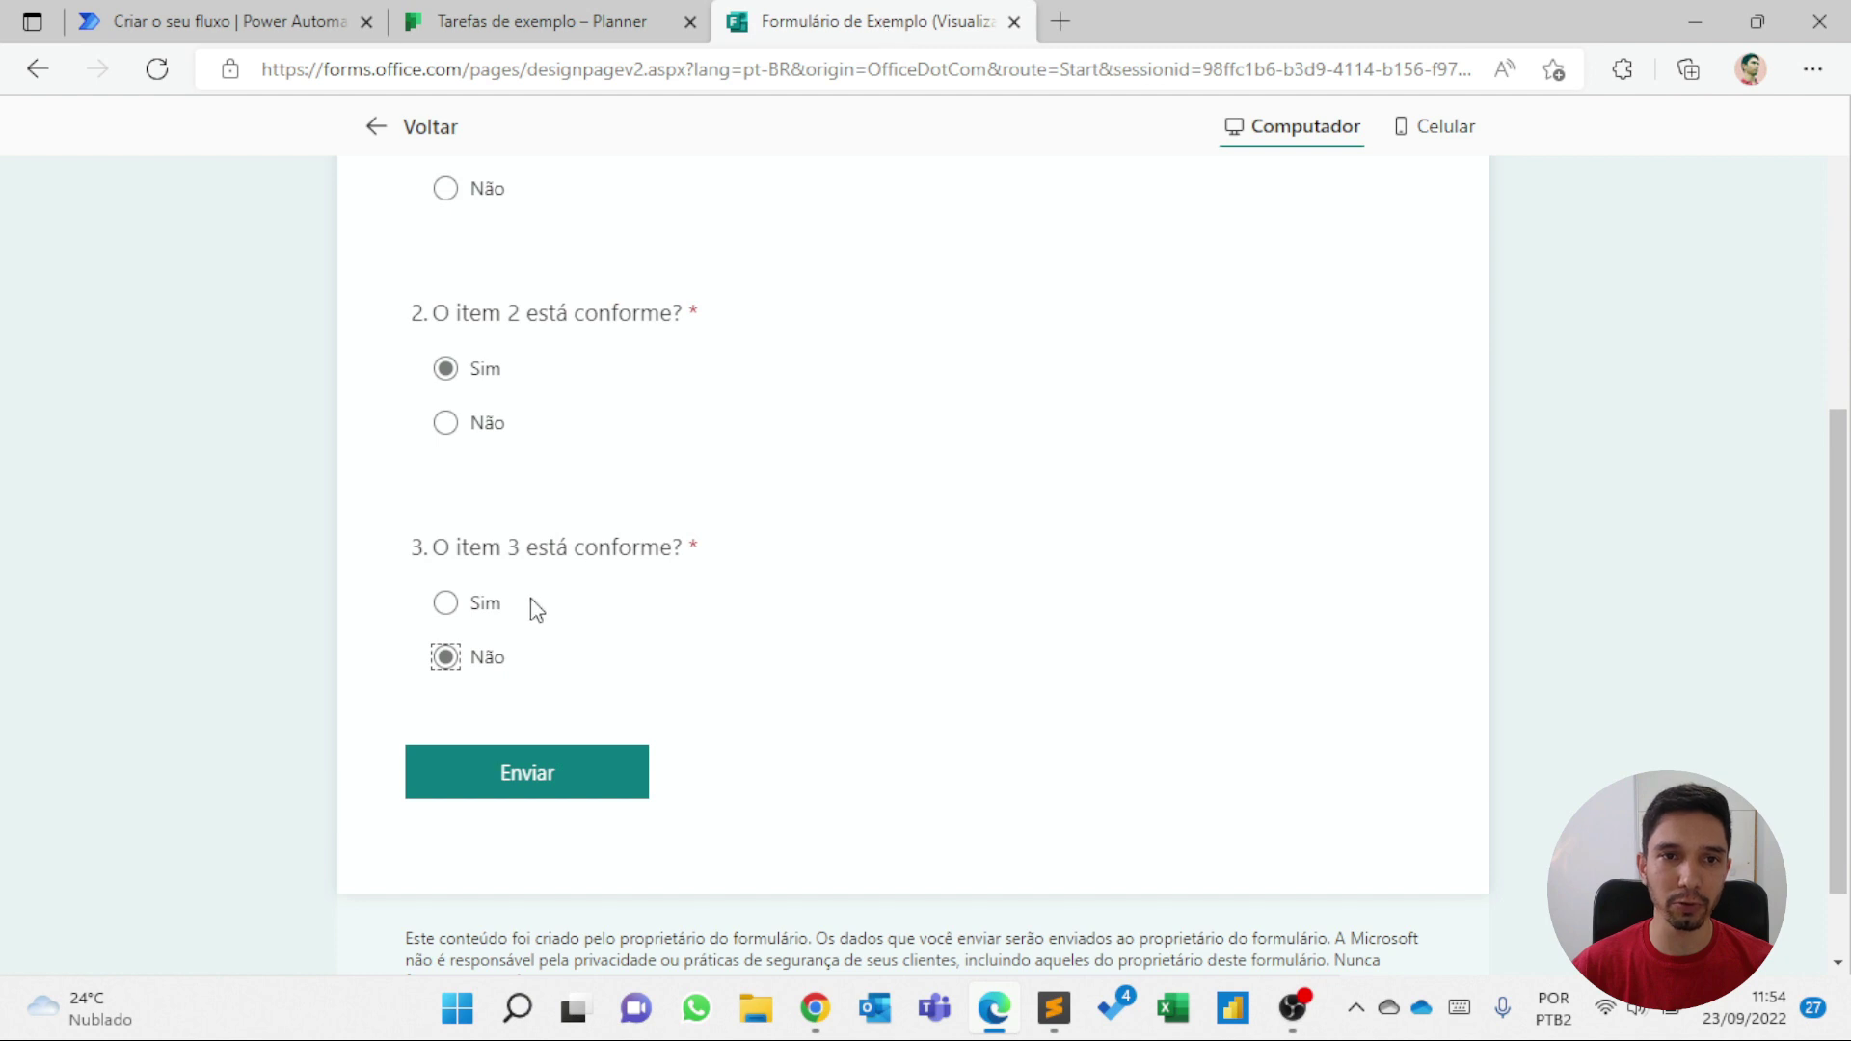
{"action": "scroll", "coordinate": [530, 598], "scroll_direction": "up", "scroll_amount": 5}
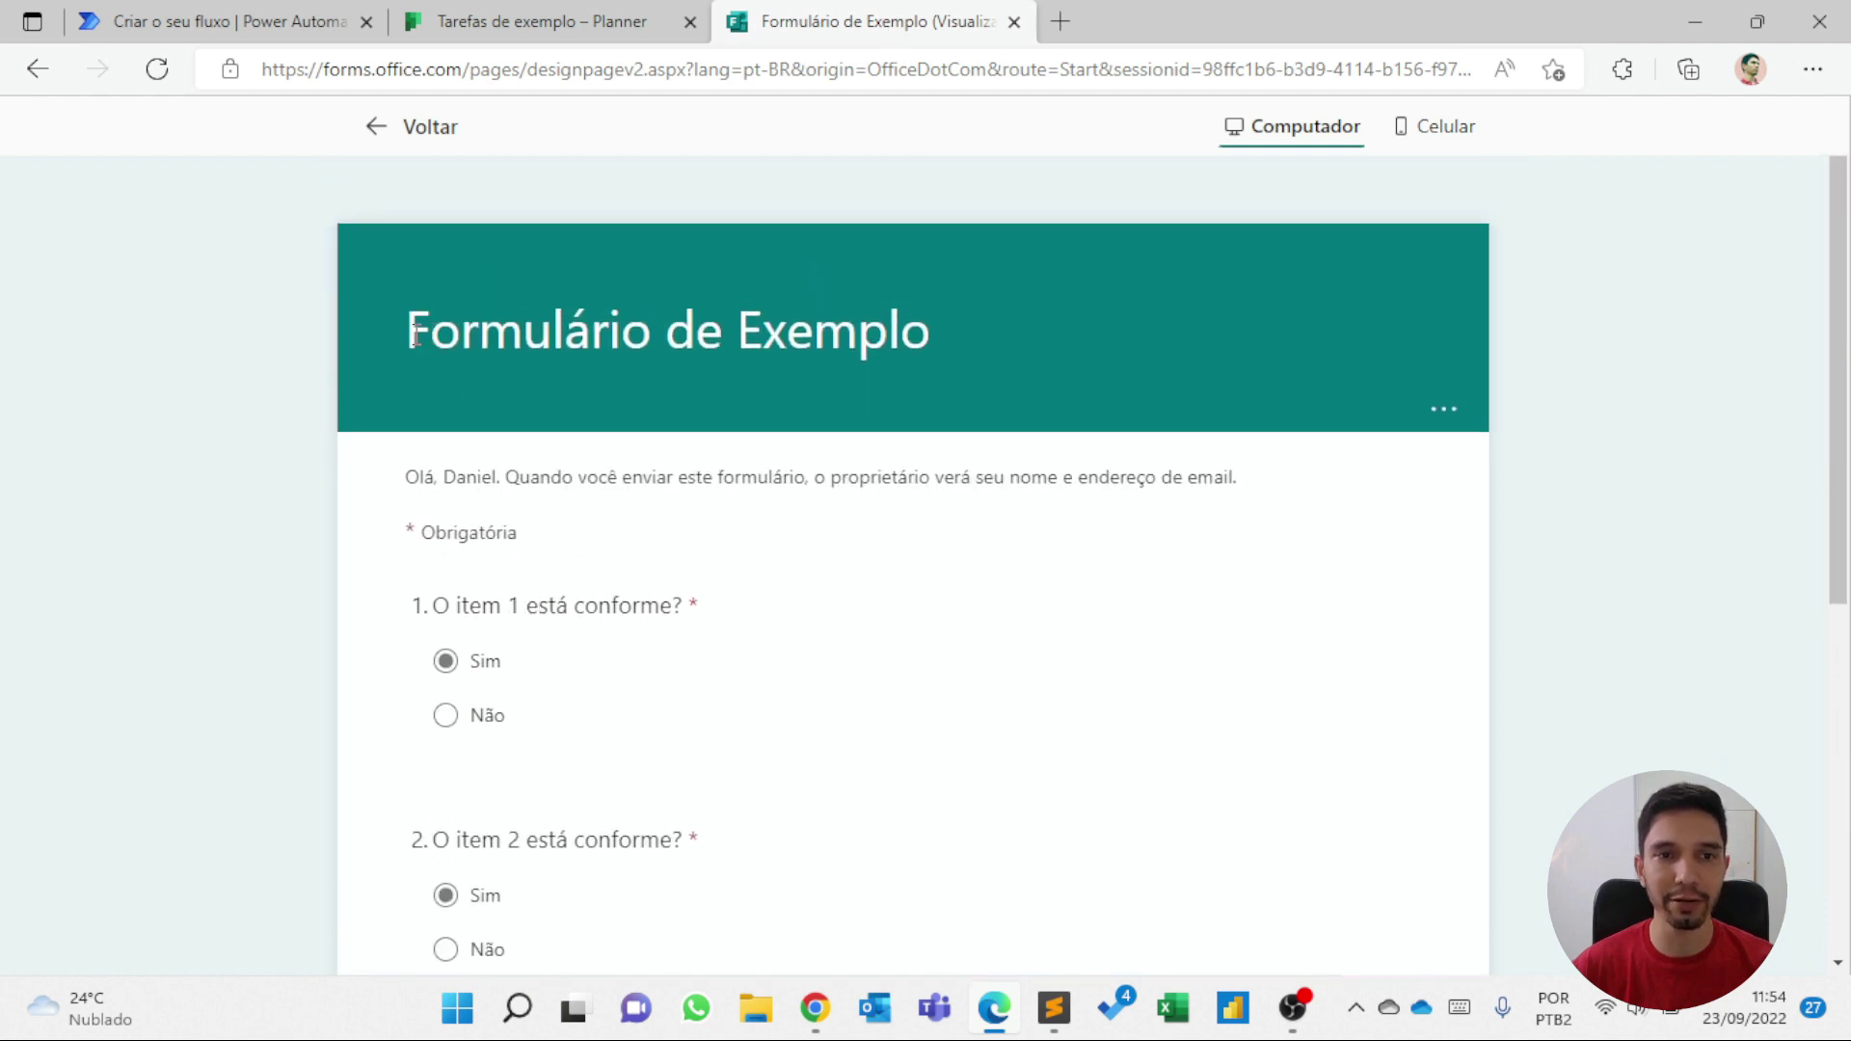
{"action": "left_click_drag", "start_coordinate": [415, 333], "coordinate": [955, 380]}
{"action": "left_click", "coordinate": [424, 127]}
{"action": "scroll", "coordinate": [617, 434], "scroll_direction": "down", "scroll_amount": 5}
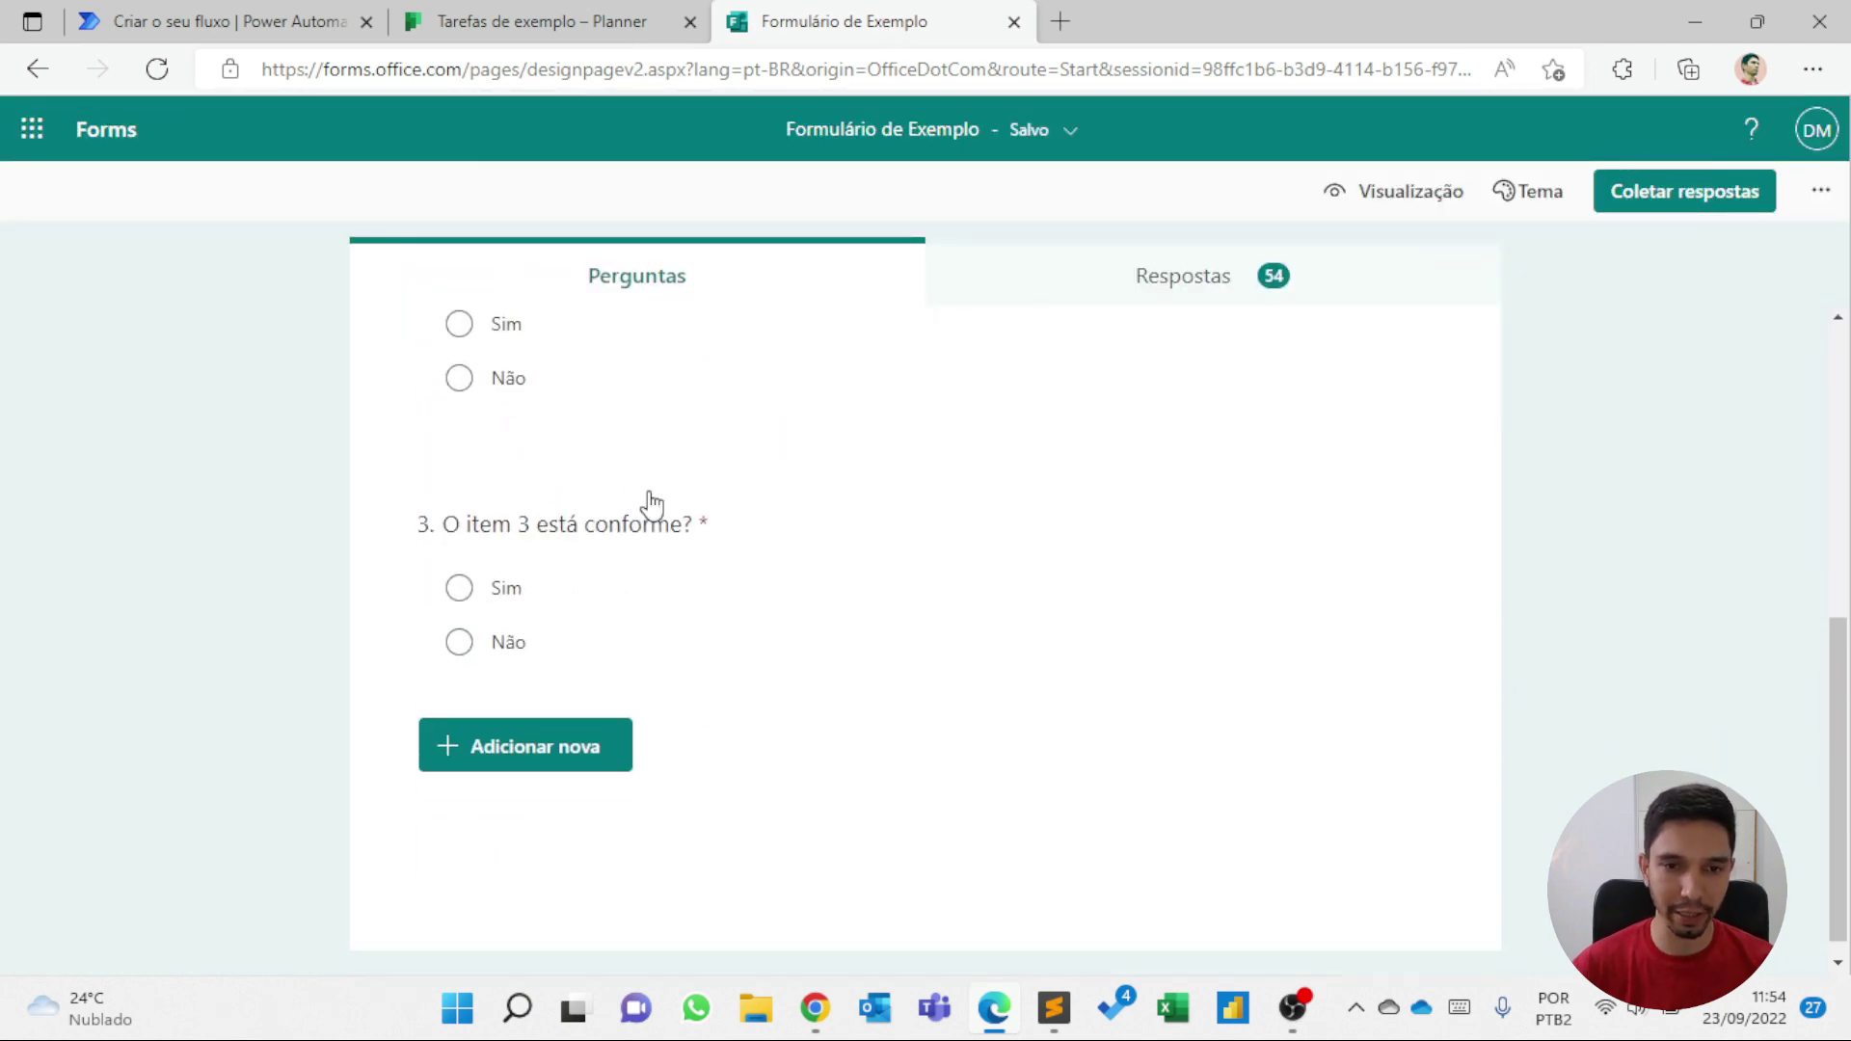
{"action": "scroll", "coordinate": [652, 503], "scroll_direction": "up", "scroll_amount": 10}
{"action": "left_click", "coordinate": [231, 21]}
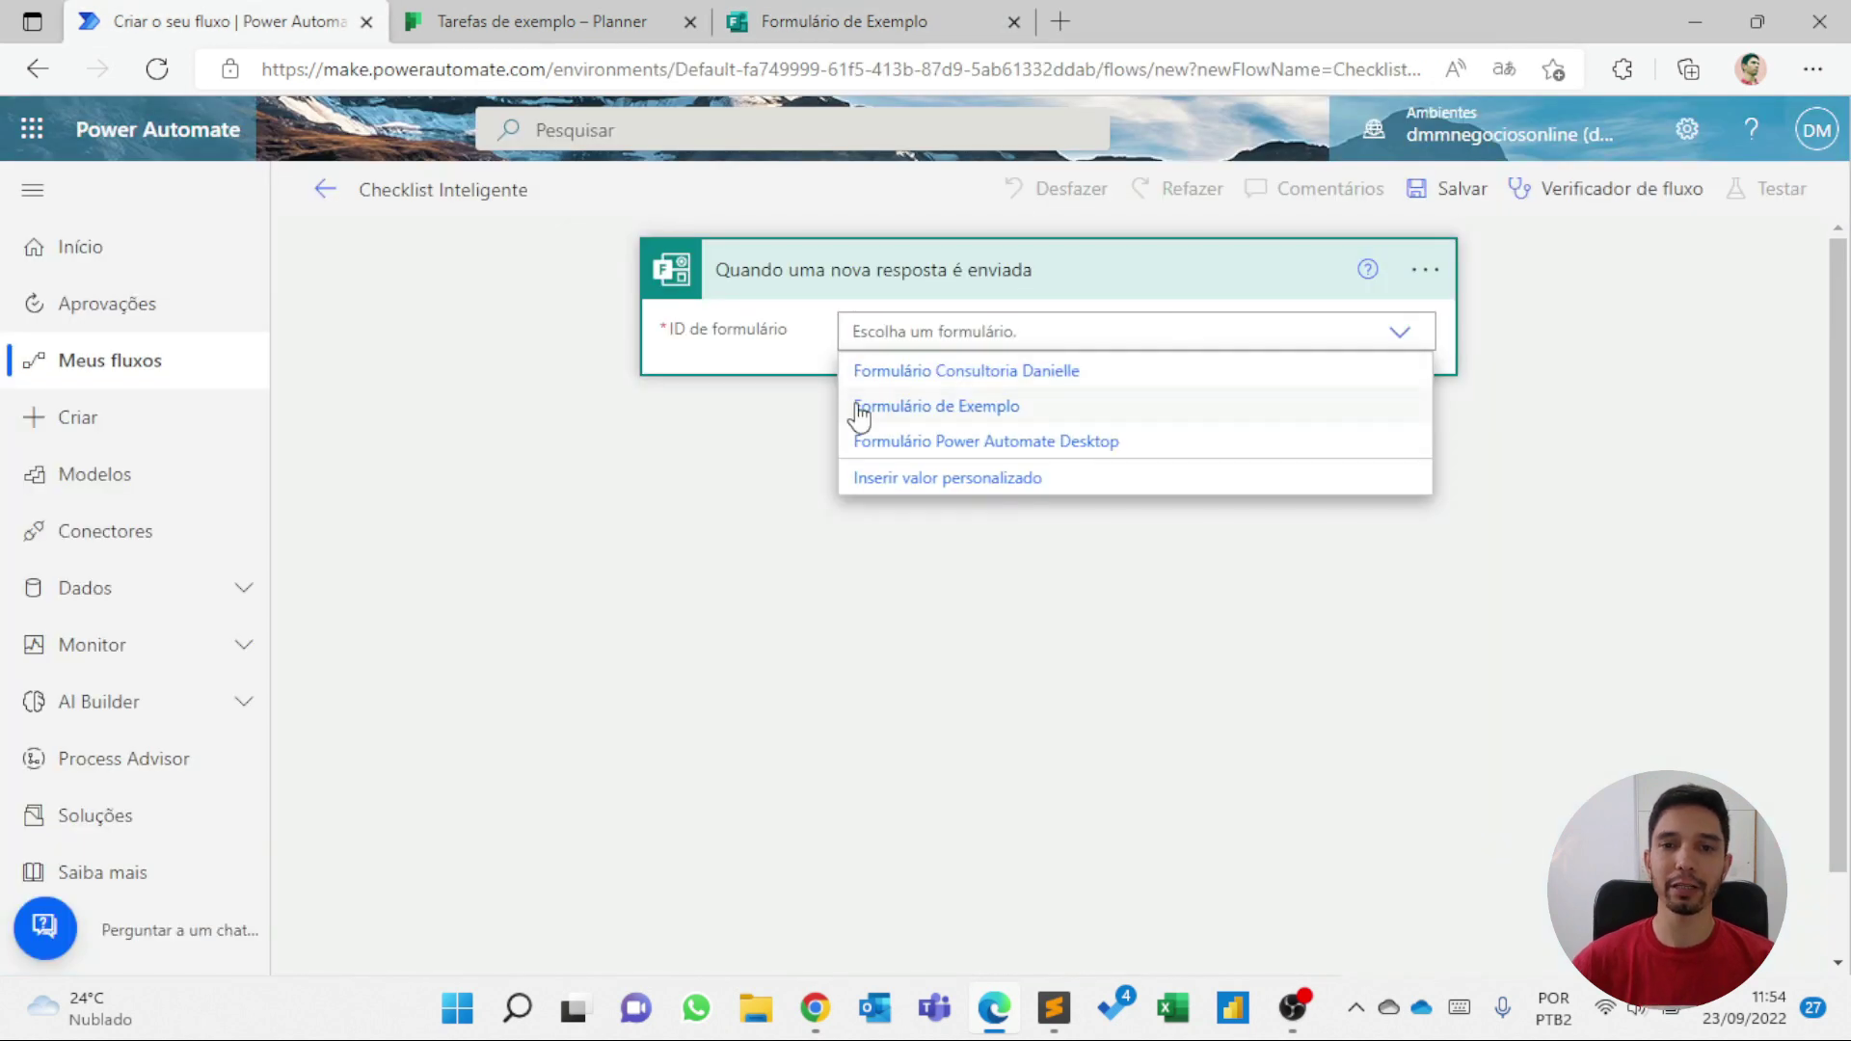
{"action": "left_click", "coordinate": [939, 407]}
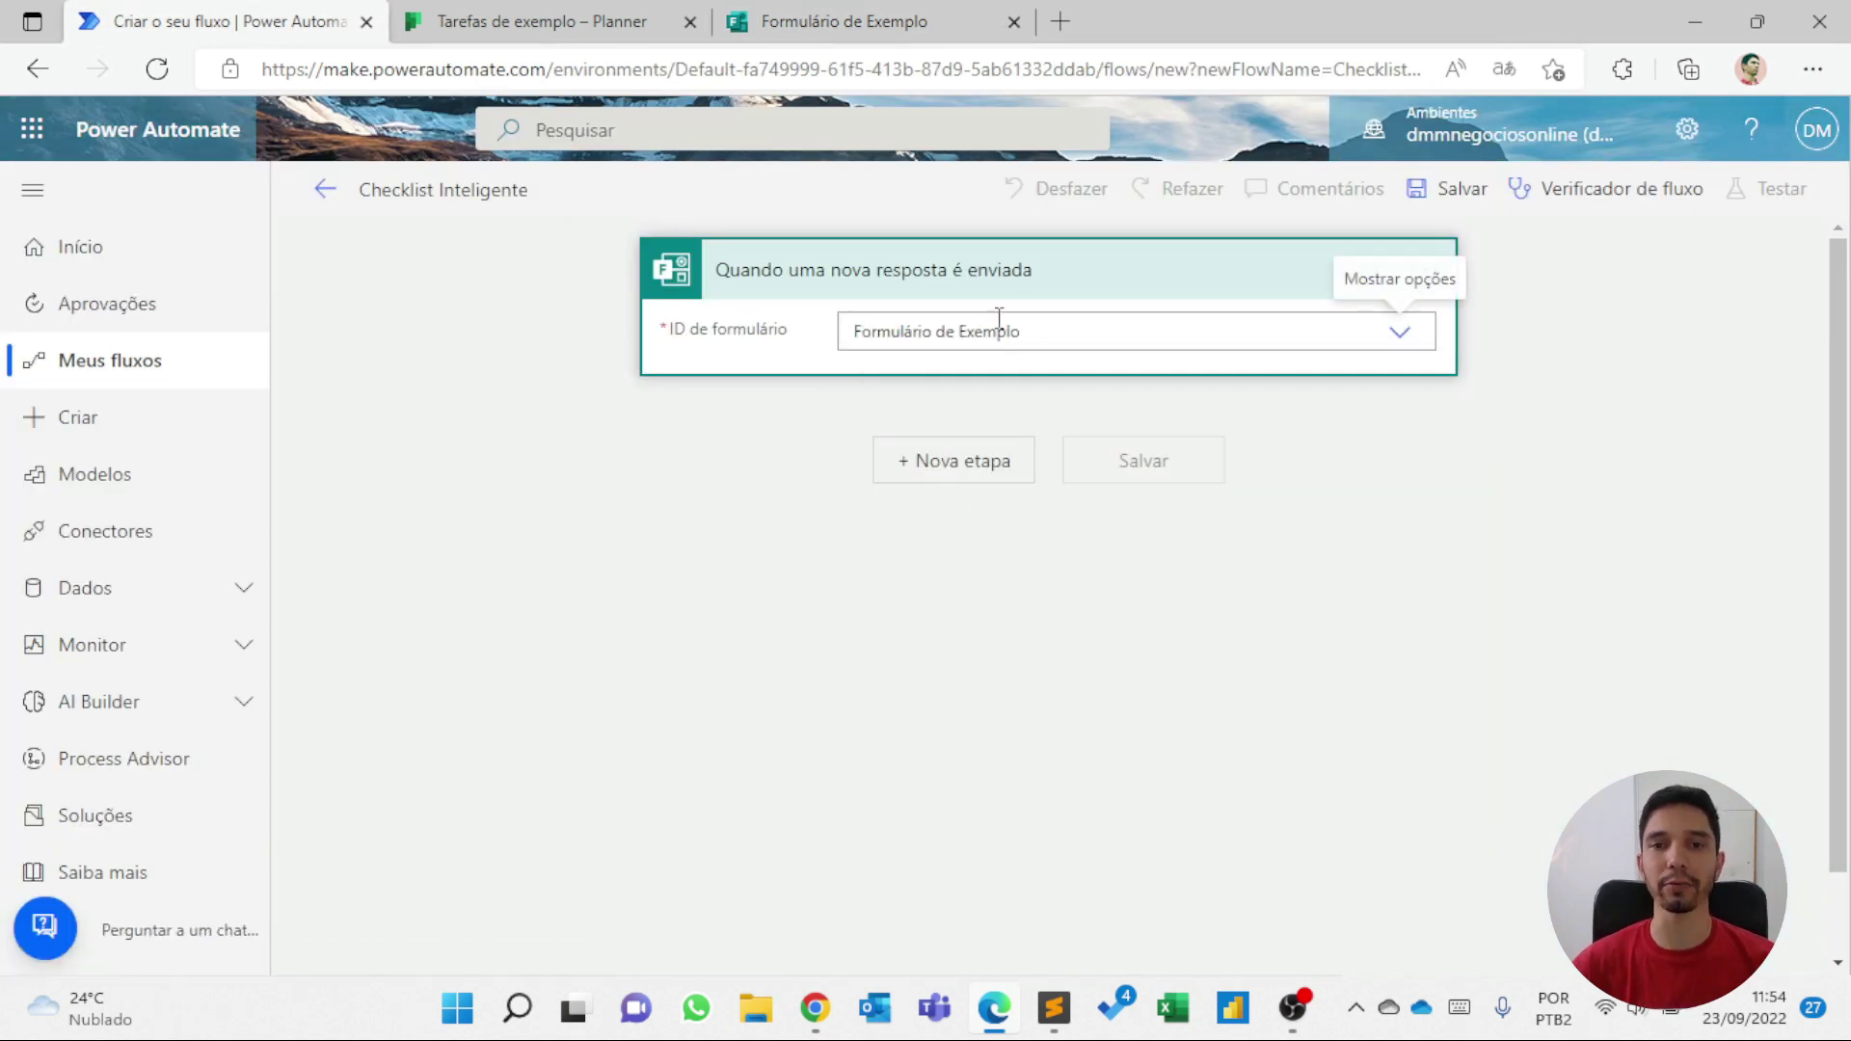
{"action": "left_click", "coordinate": [993, 286]}
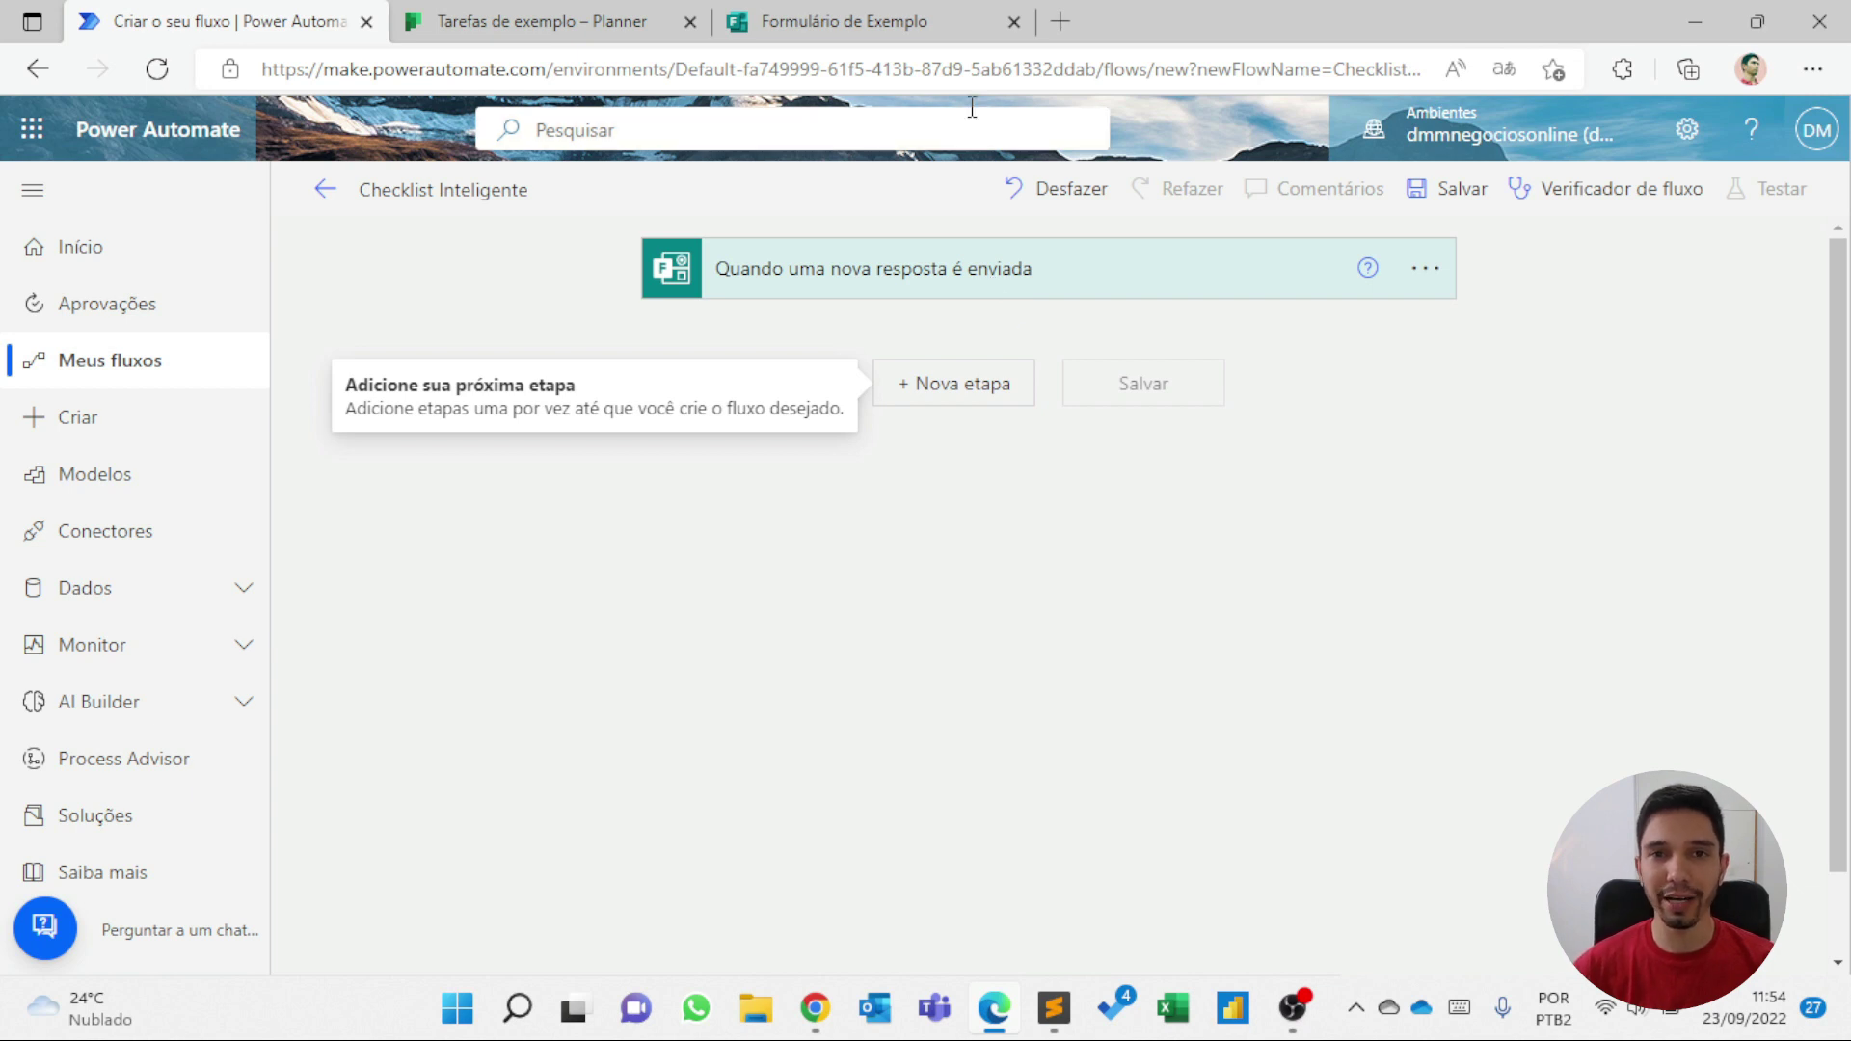
- Add the Microsoft Forms action "Obter os detalhes da resposta" after the trigger, searching the connectors for "forms"
{"action": "left_click", "coordinate": [996, 398]}
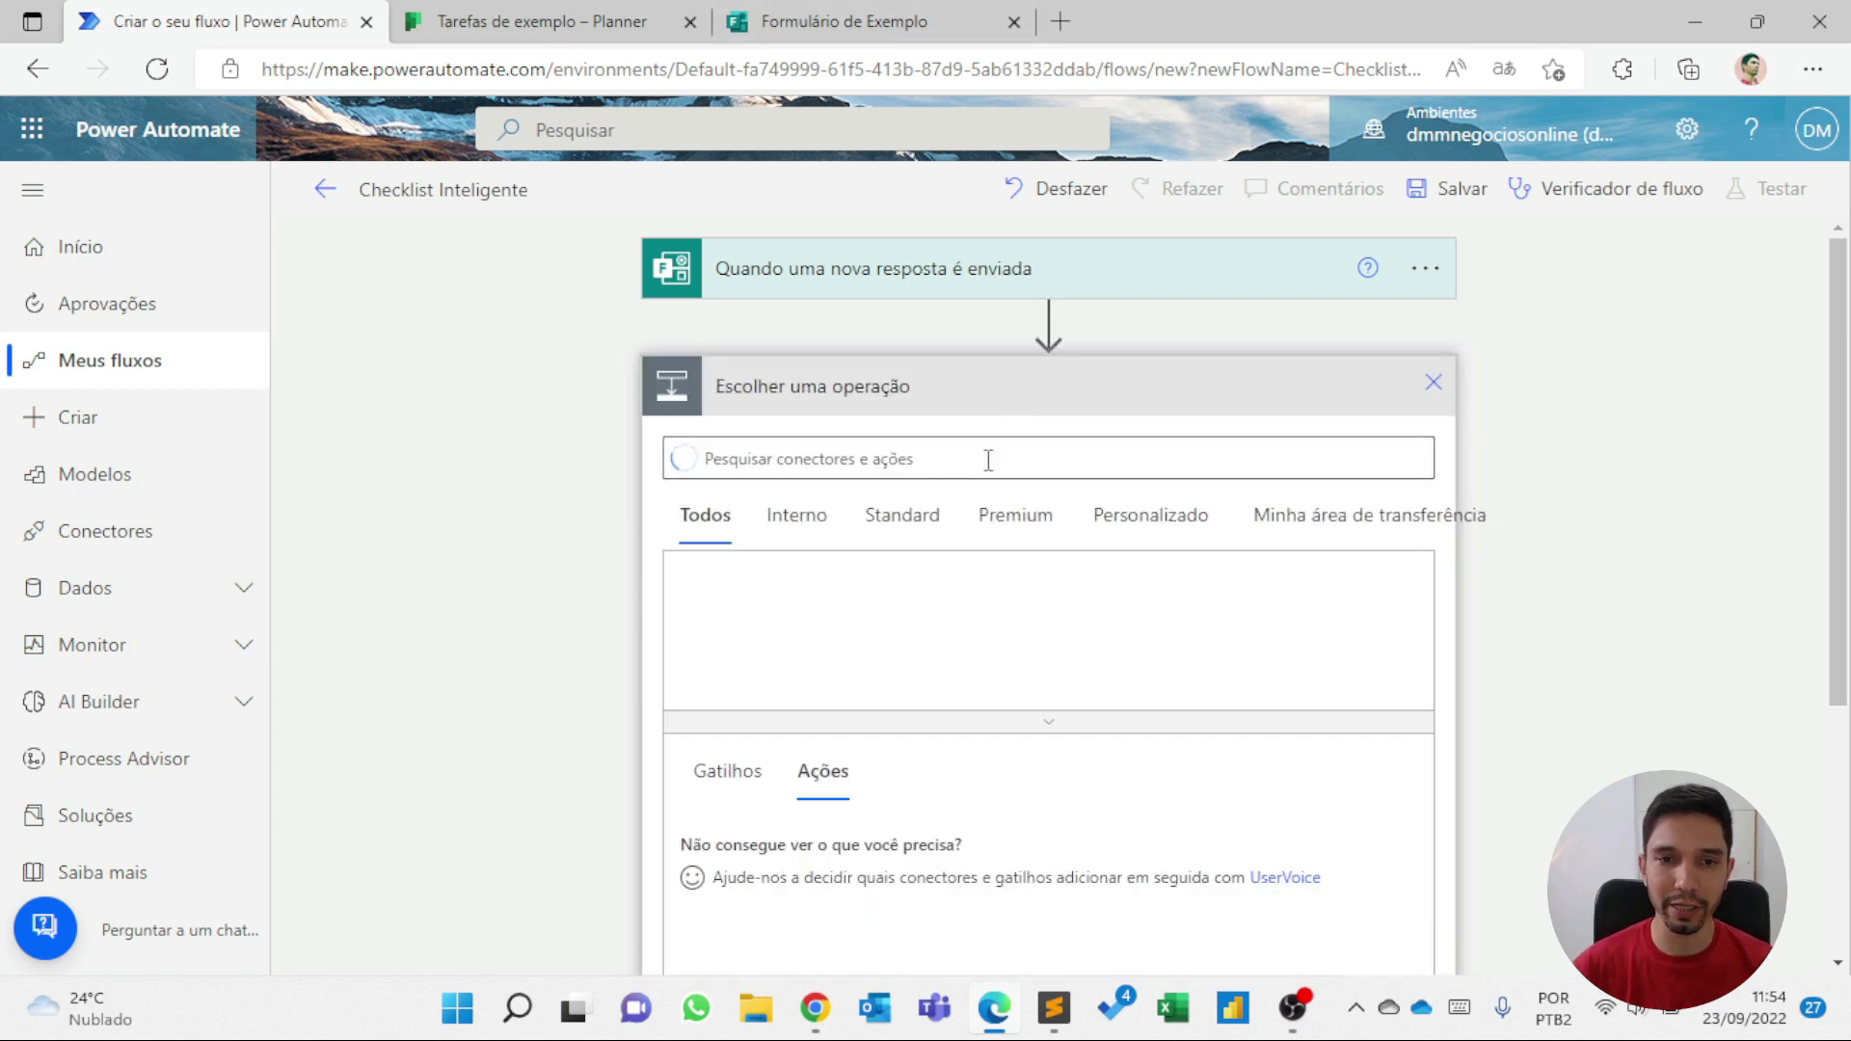
{"action": "type", "text": "forms"}
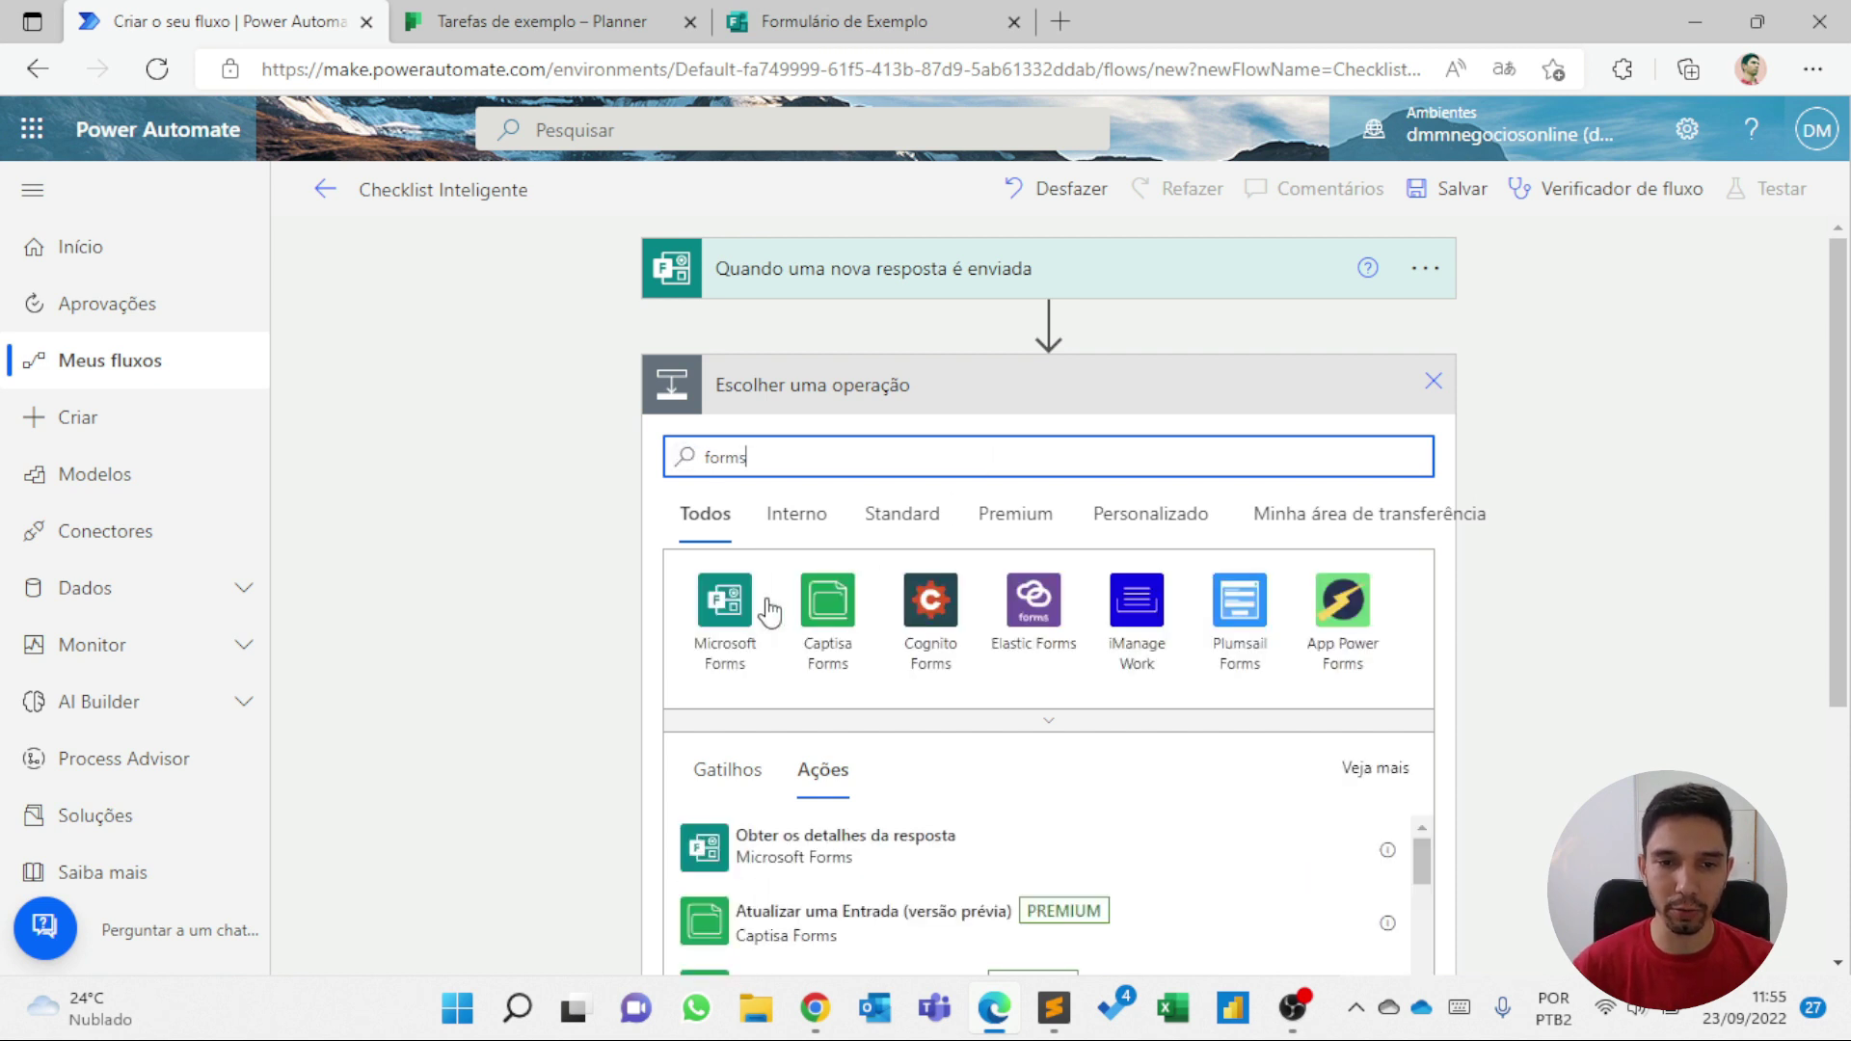
{"action": "left_click", "coordinate": [725, 602]}
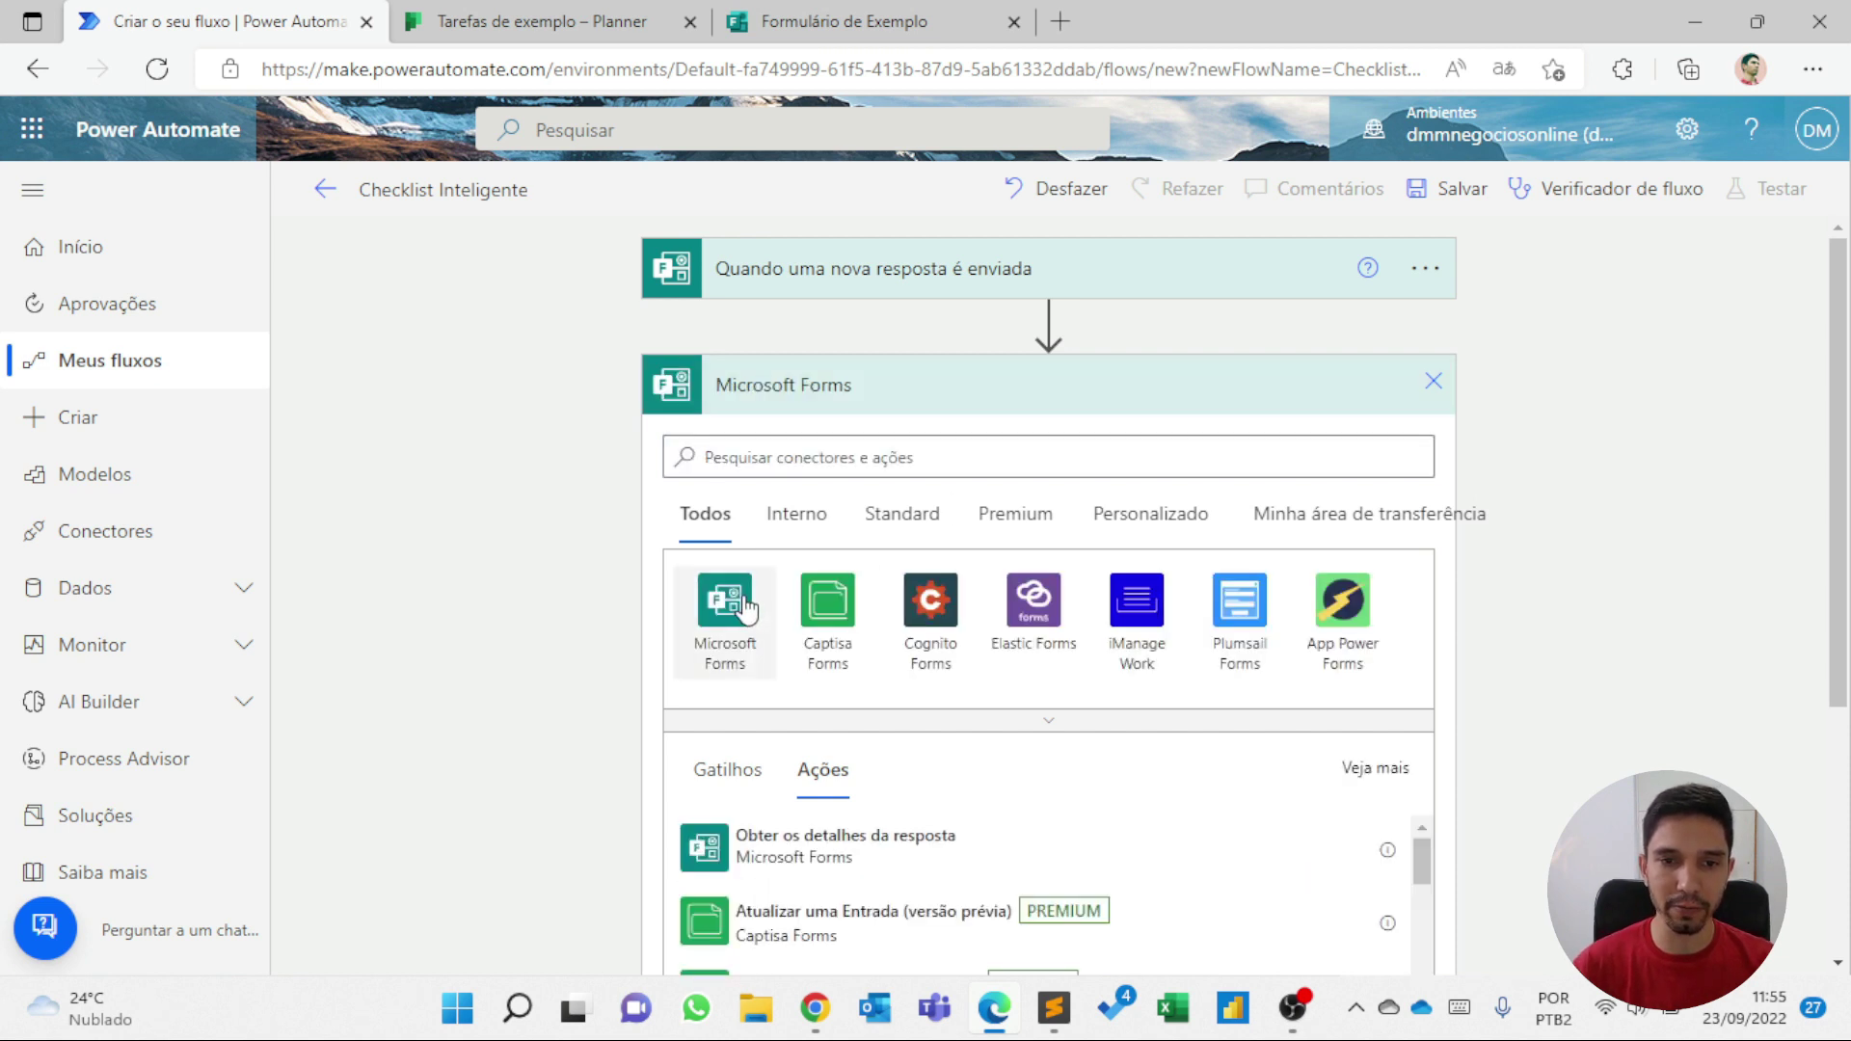
{"action": "left_click", "coordinate": [726, 521]}
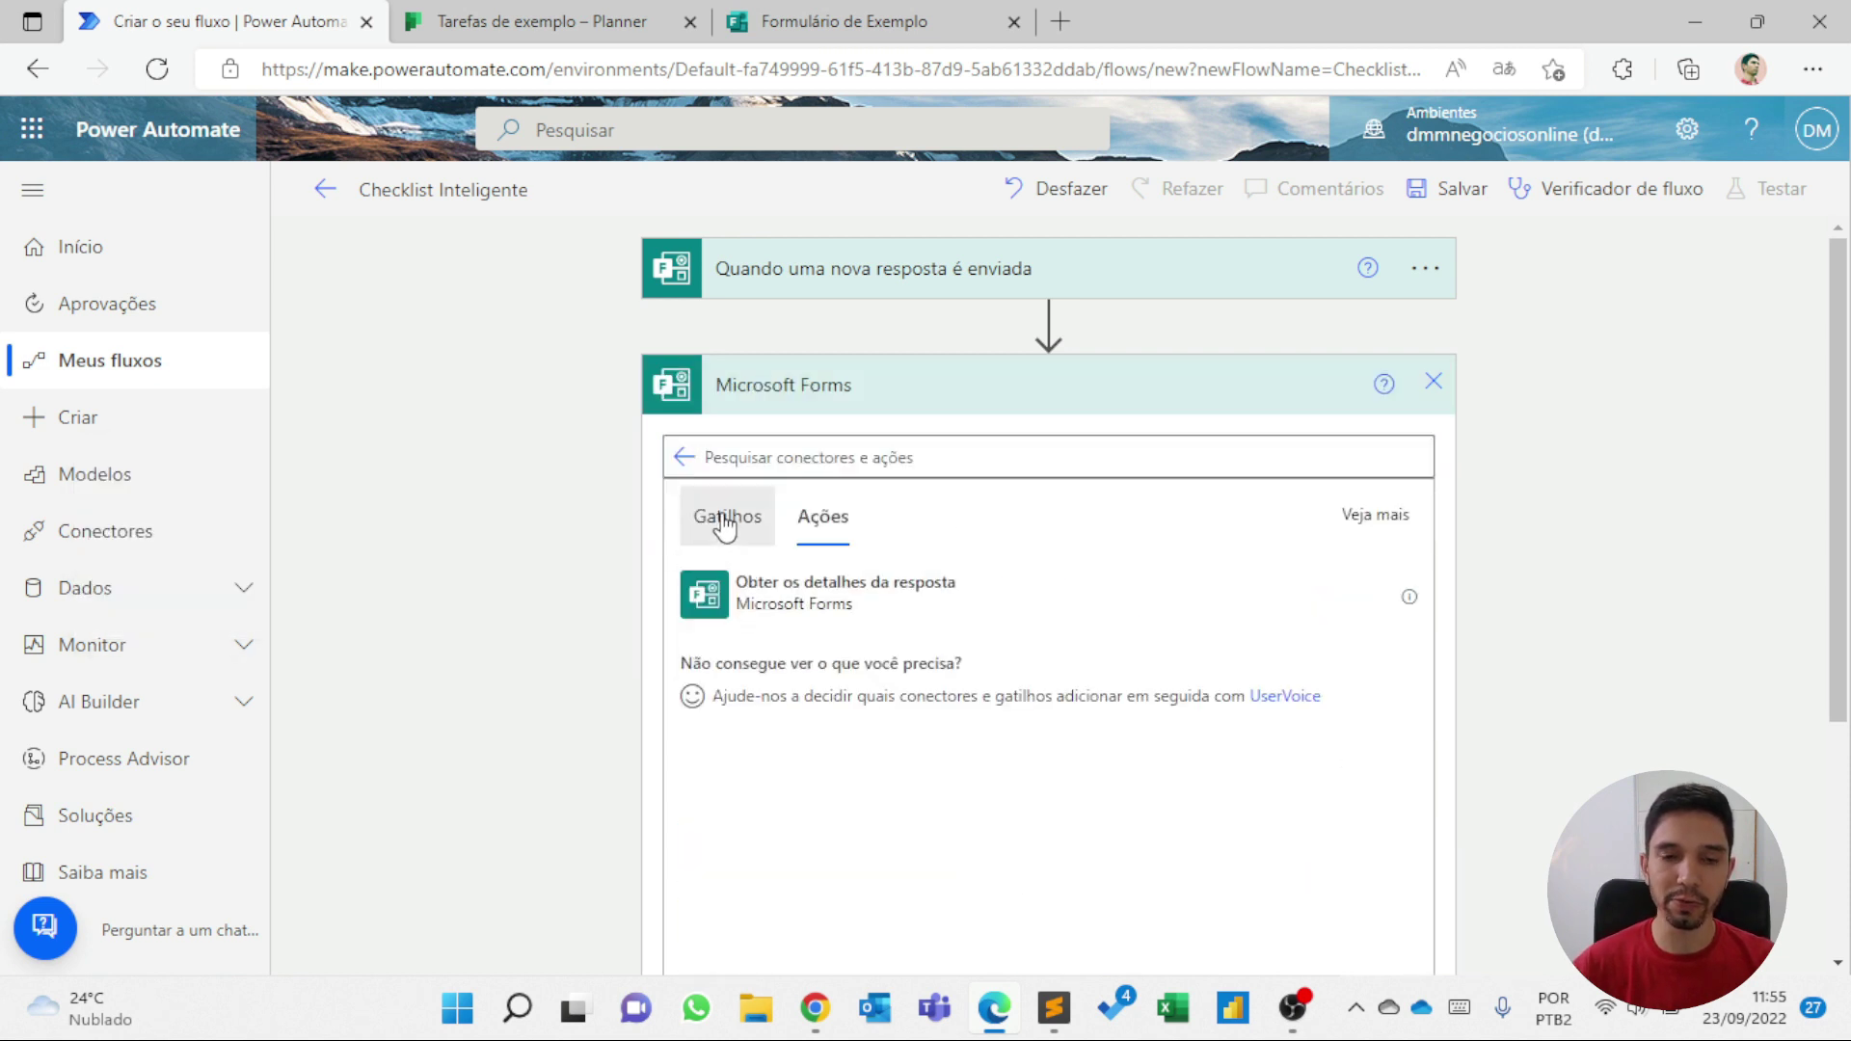
{"action": "left_click", "coordinate": [825, 530]}
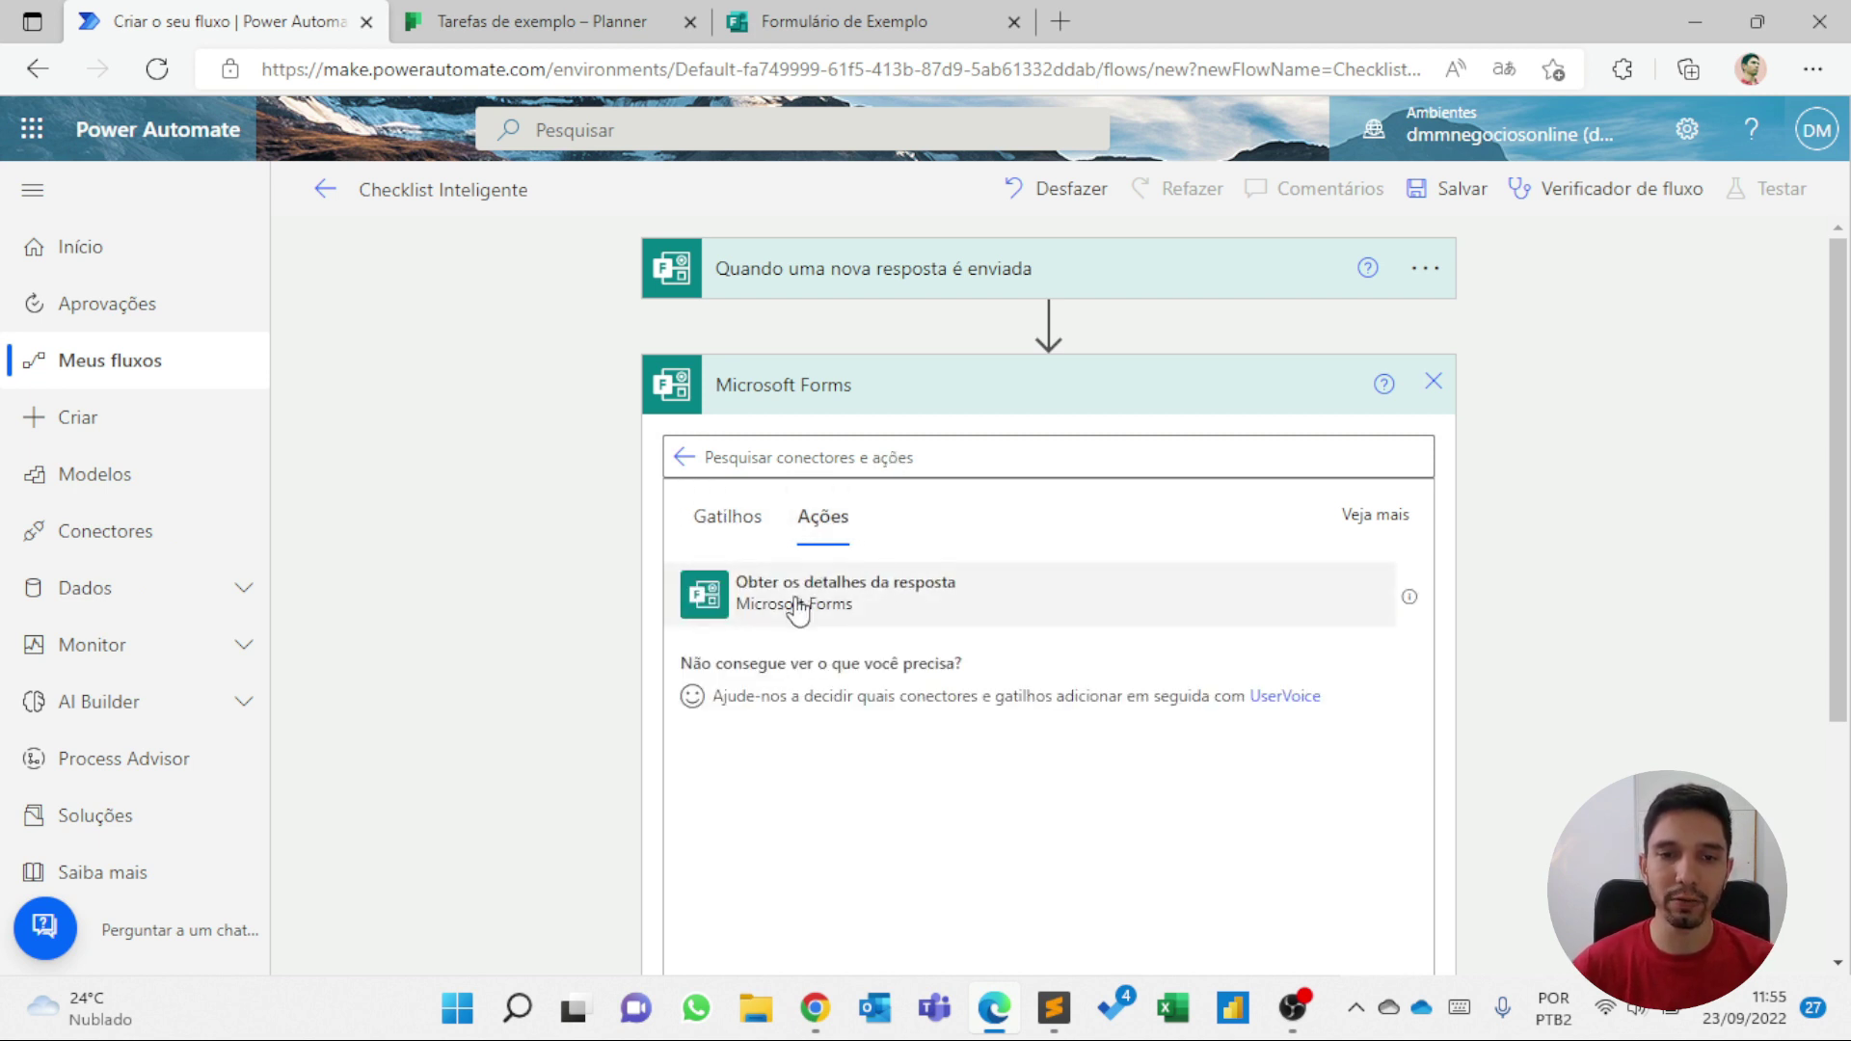
{"action": "left_click", "coordinate": [796, 607]}
- Set the response details action to use Formulário de Exemplo and the trigger's dynamic "ID da resposta" value
{"action": "left_click", "coordinate": [971, 451]}
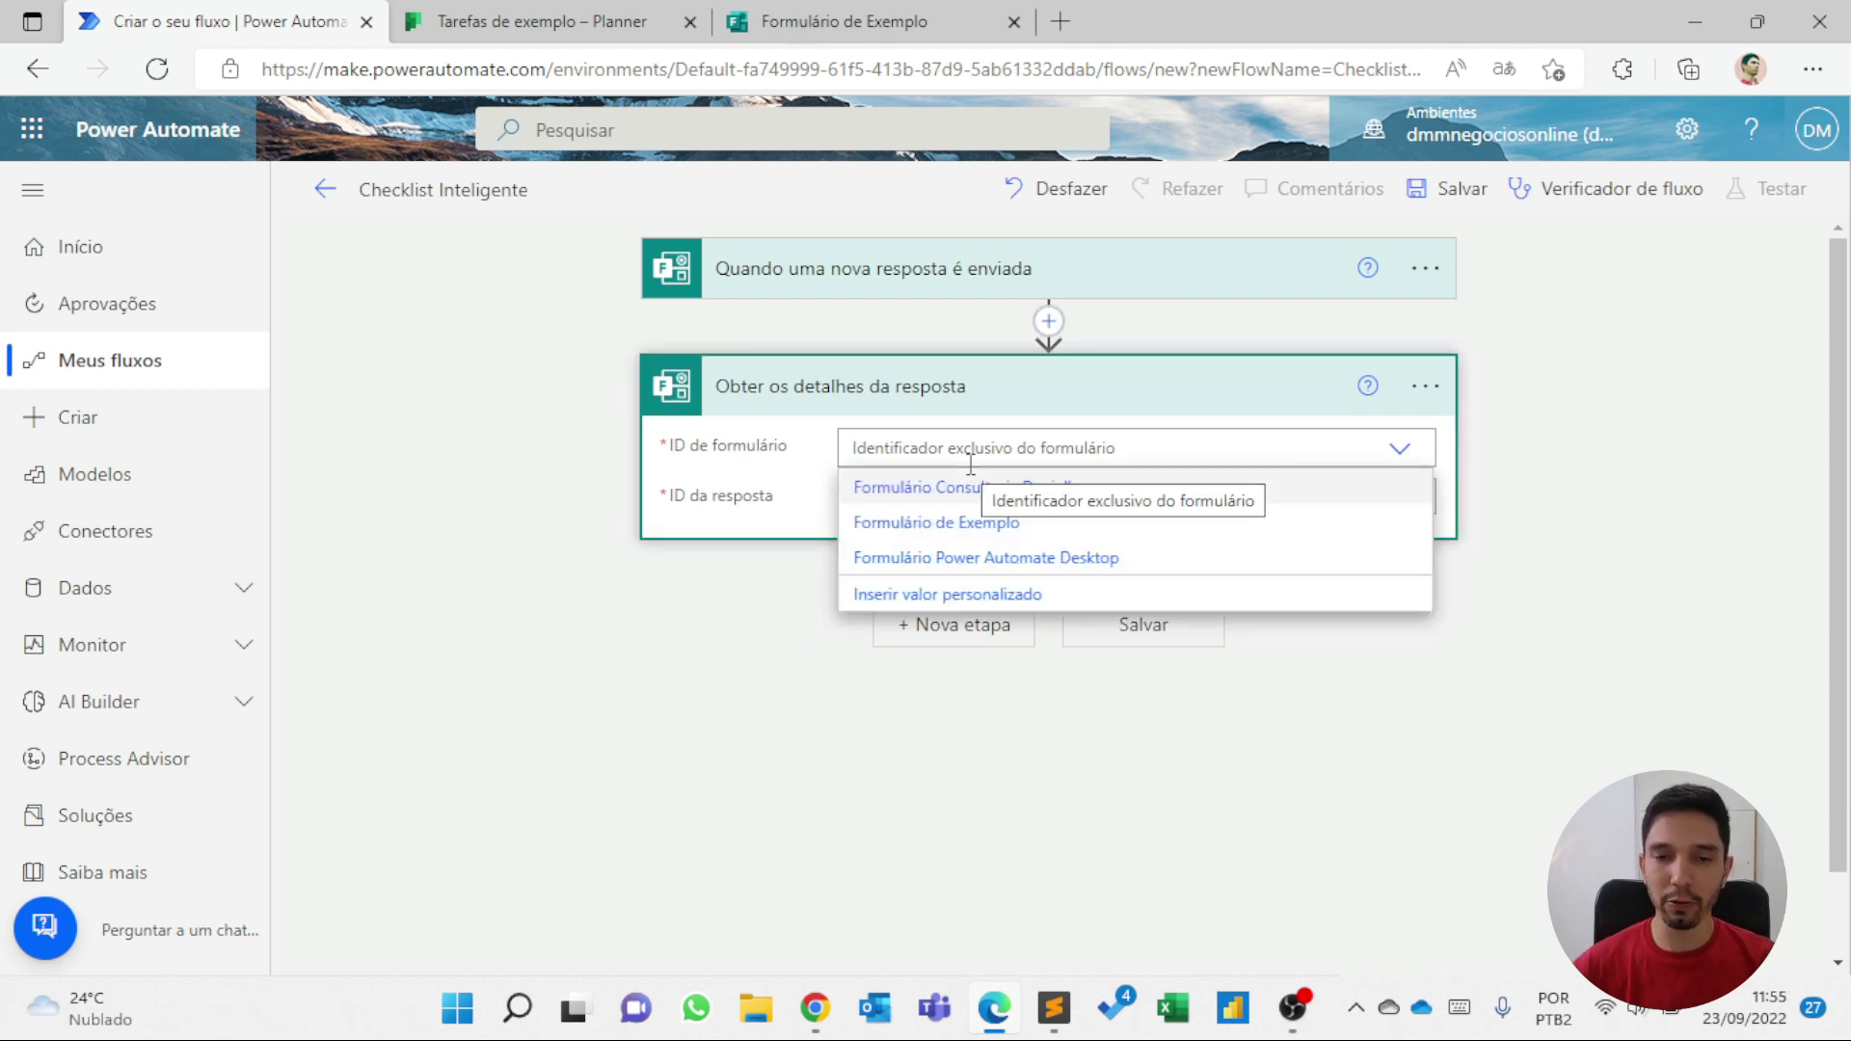
{"action": "left_click", "coordinate": [964, 527]}
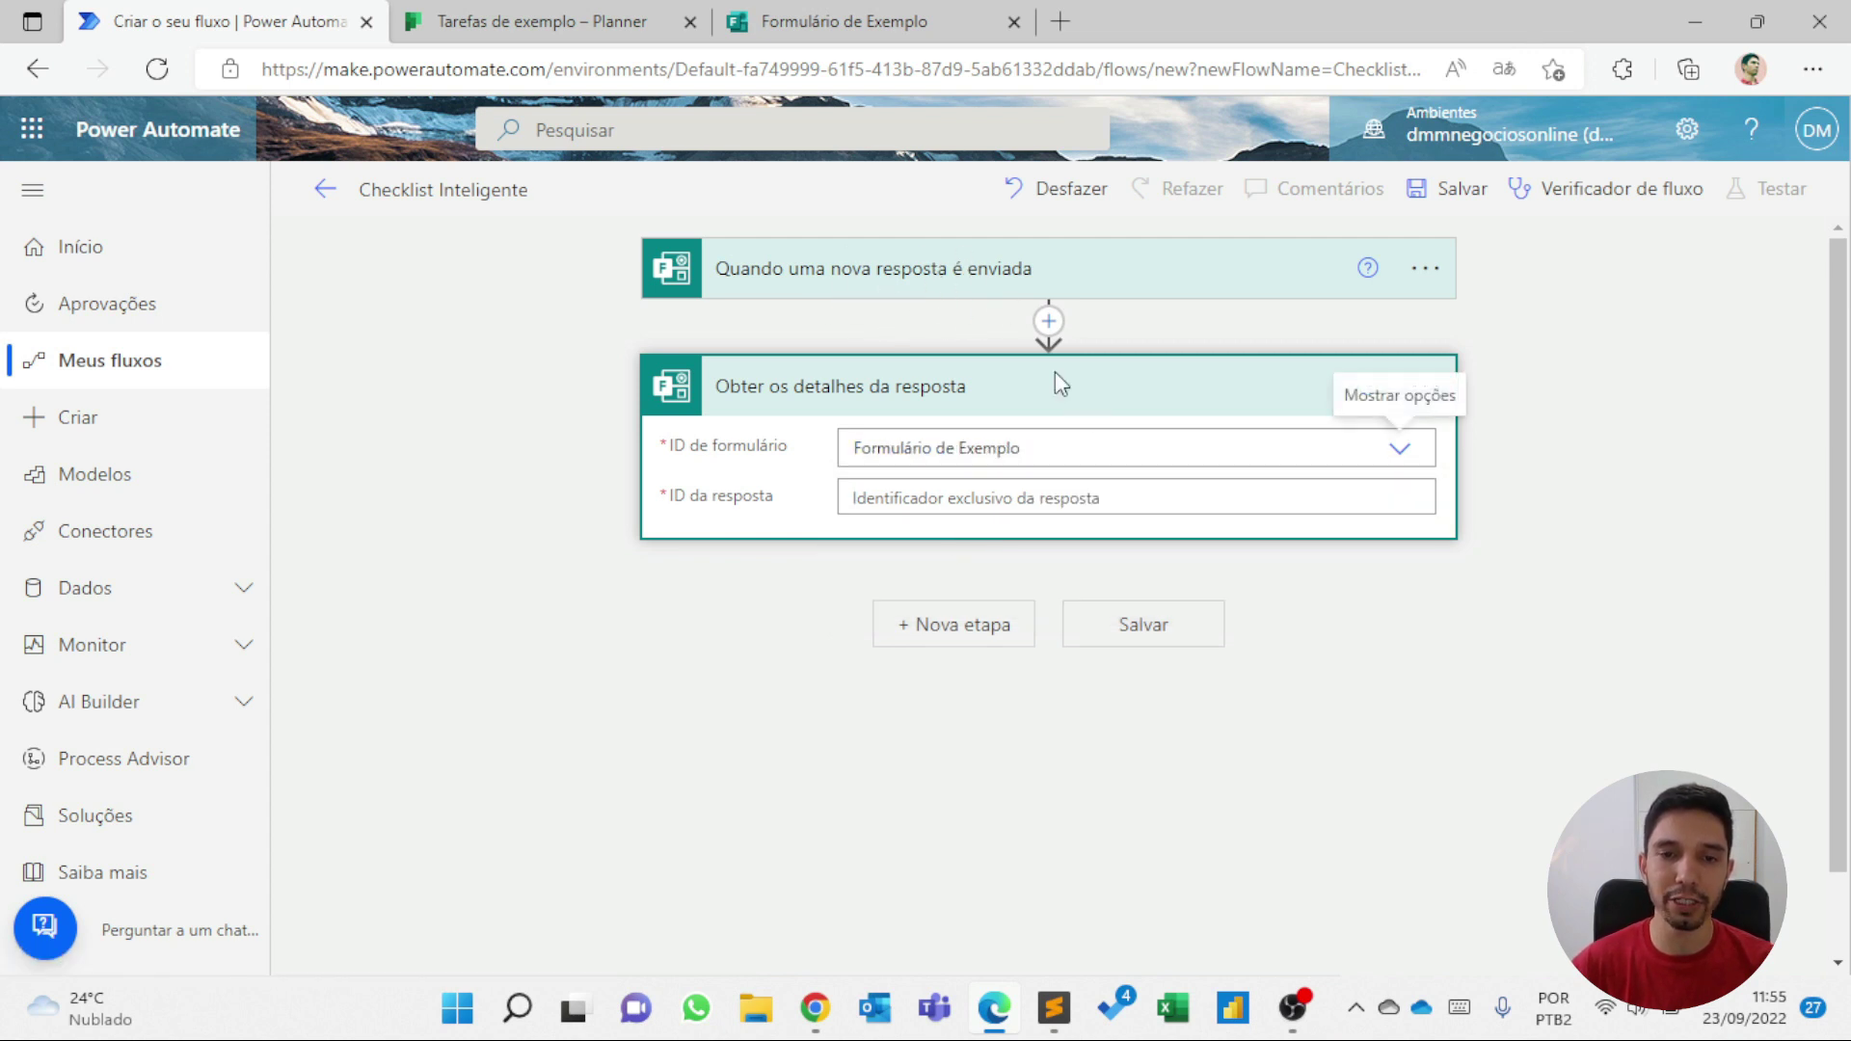
{"action": "left_click", "coordinate": [1037, 501]}
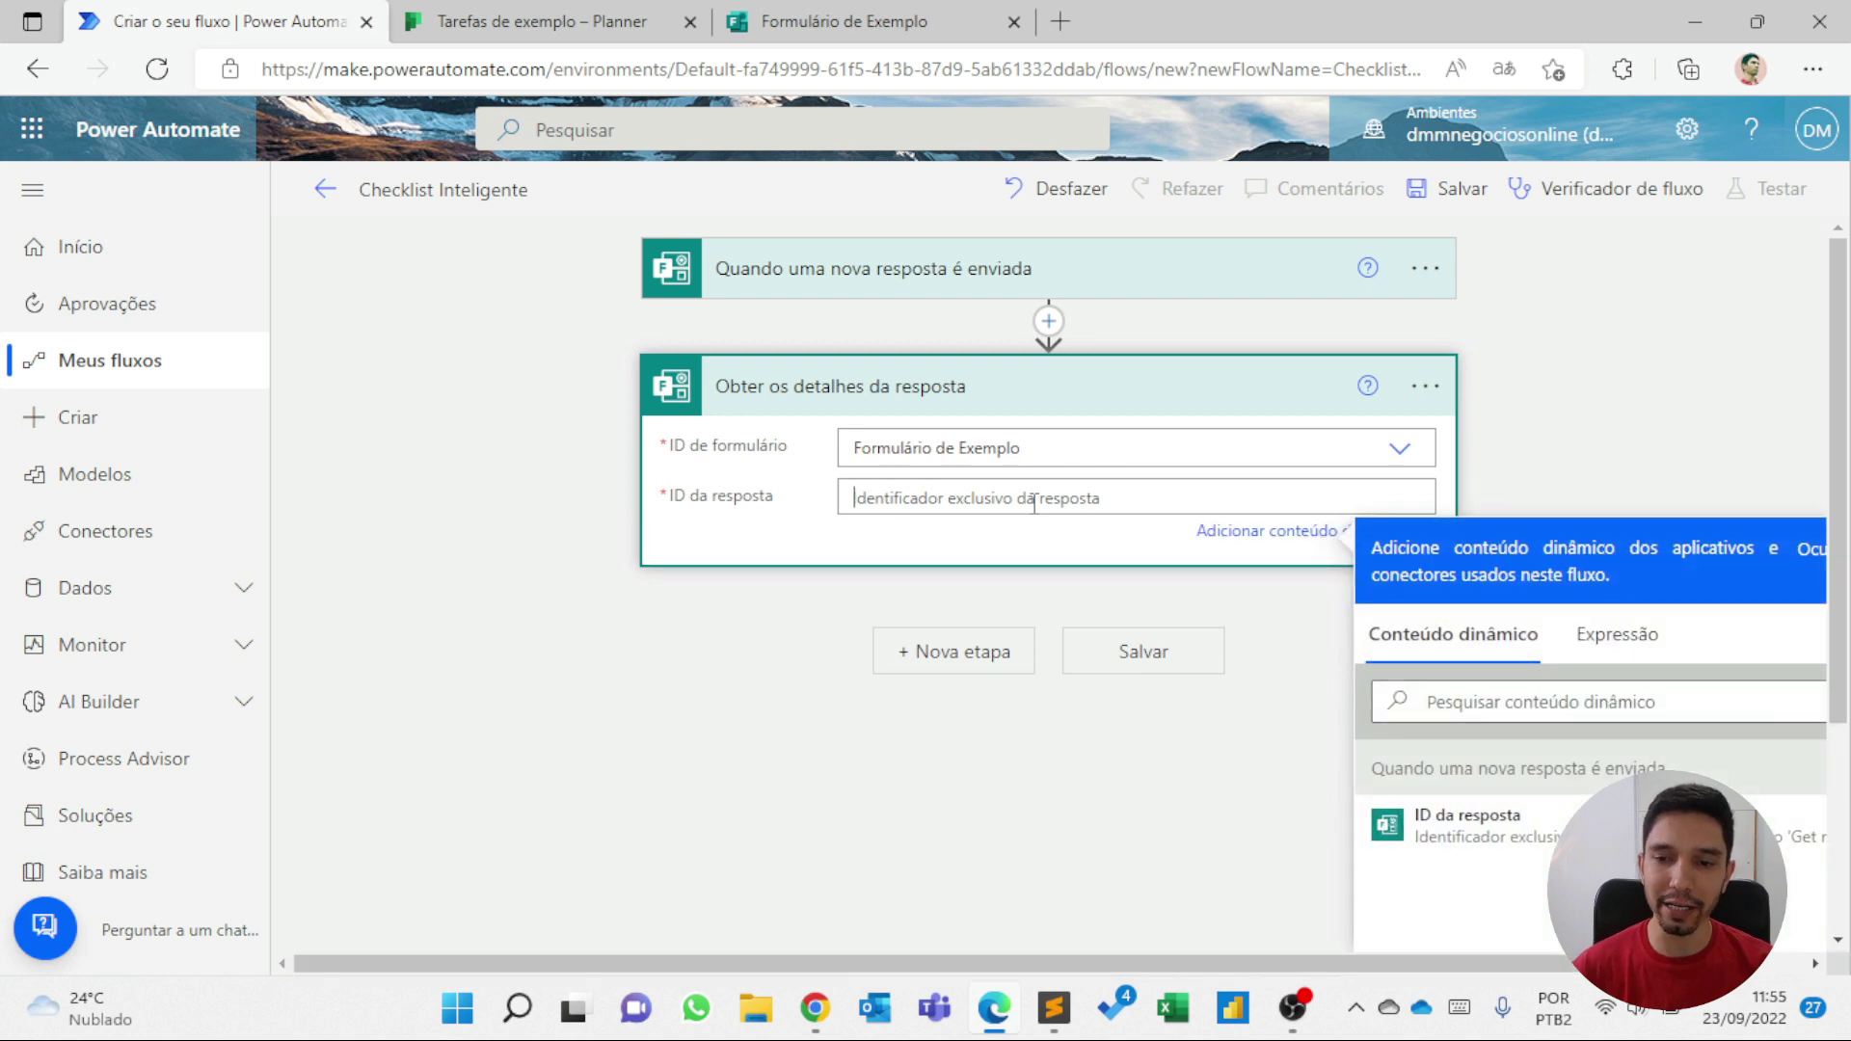
{"action": "scroll", "coordinate": [1033, 517], "scroll_direction": "down", "scroll_amount": 3}
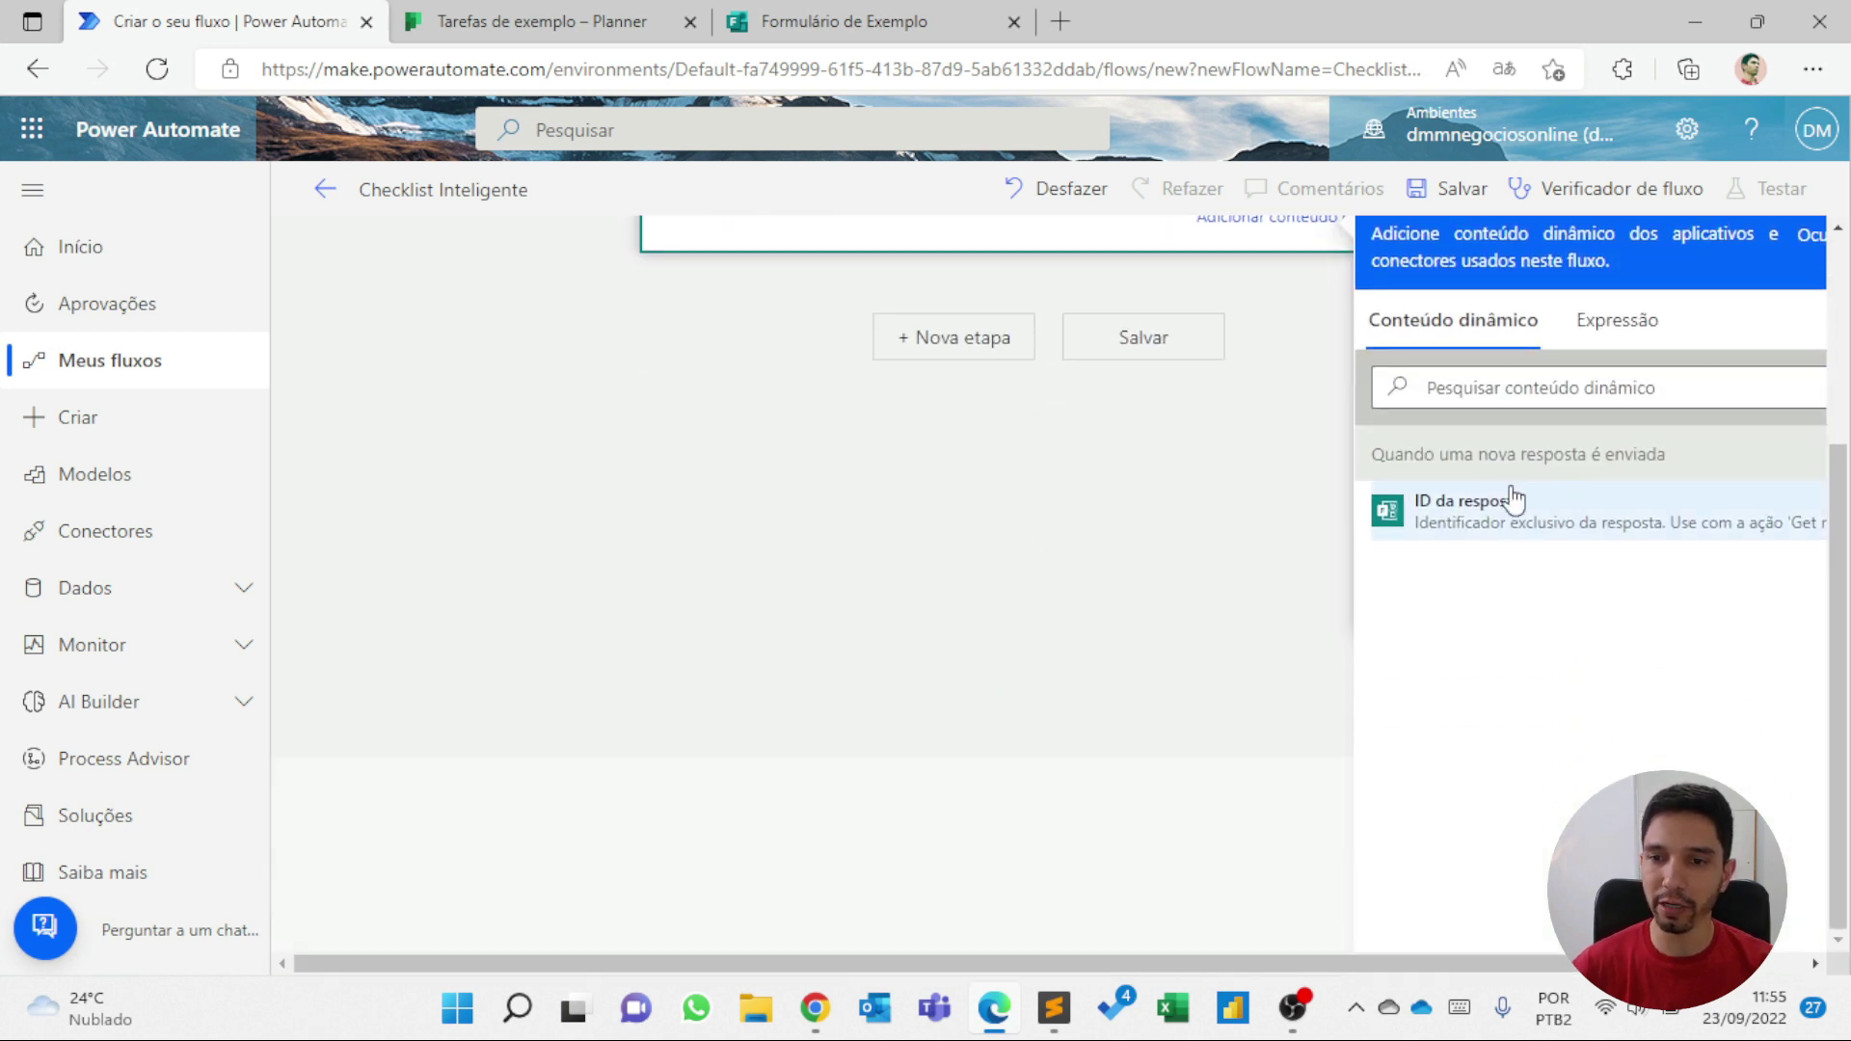
{"action": "scroll", "coordinate": [1142, 593], "scroll_direction": "up", "scroll_amount": 3}
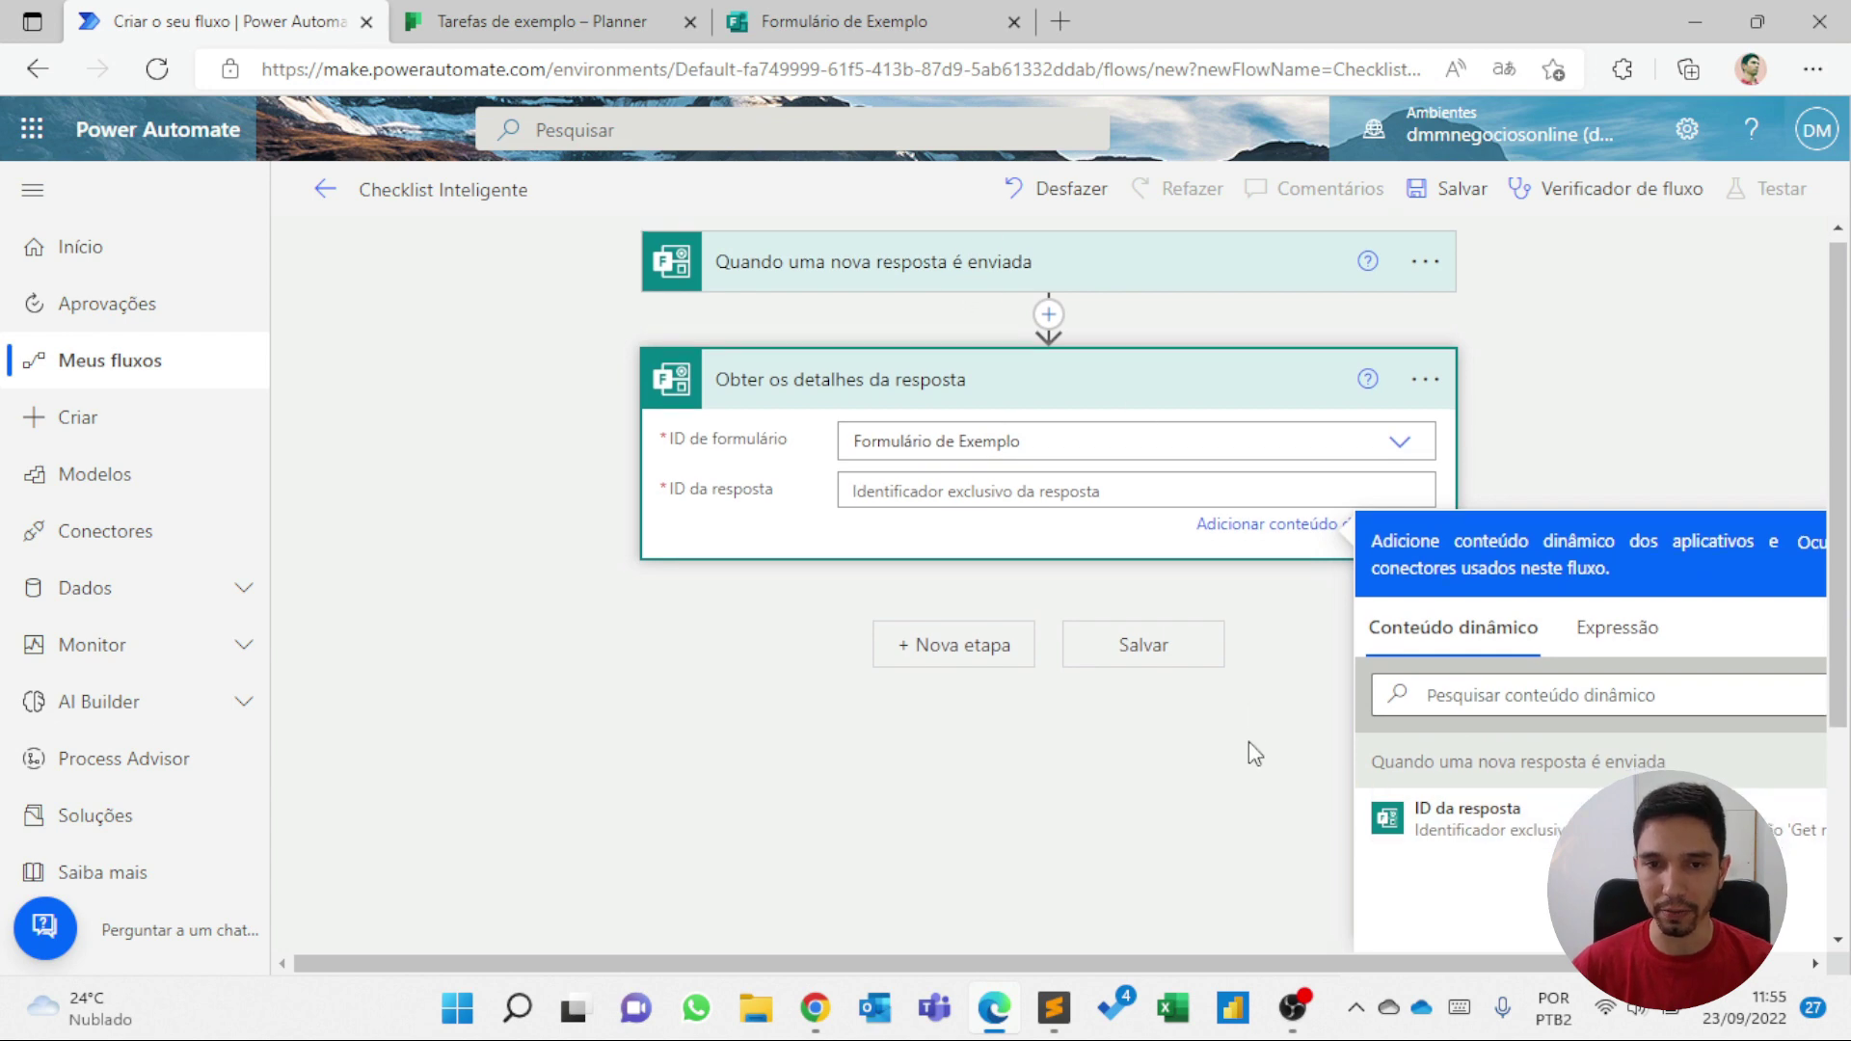
{"action": "scroll", "coordinate": [1253, 752], "scroll_direction": "down", "scroll_amount": 3}
{"action": "left_click", "coordinate": [1467, 516]}
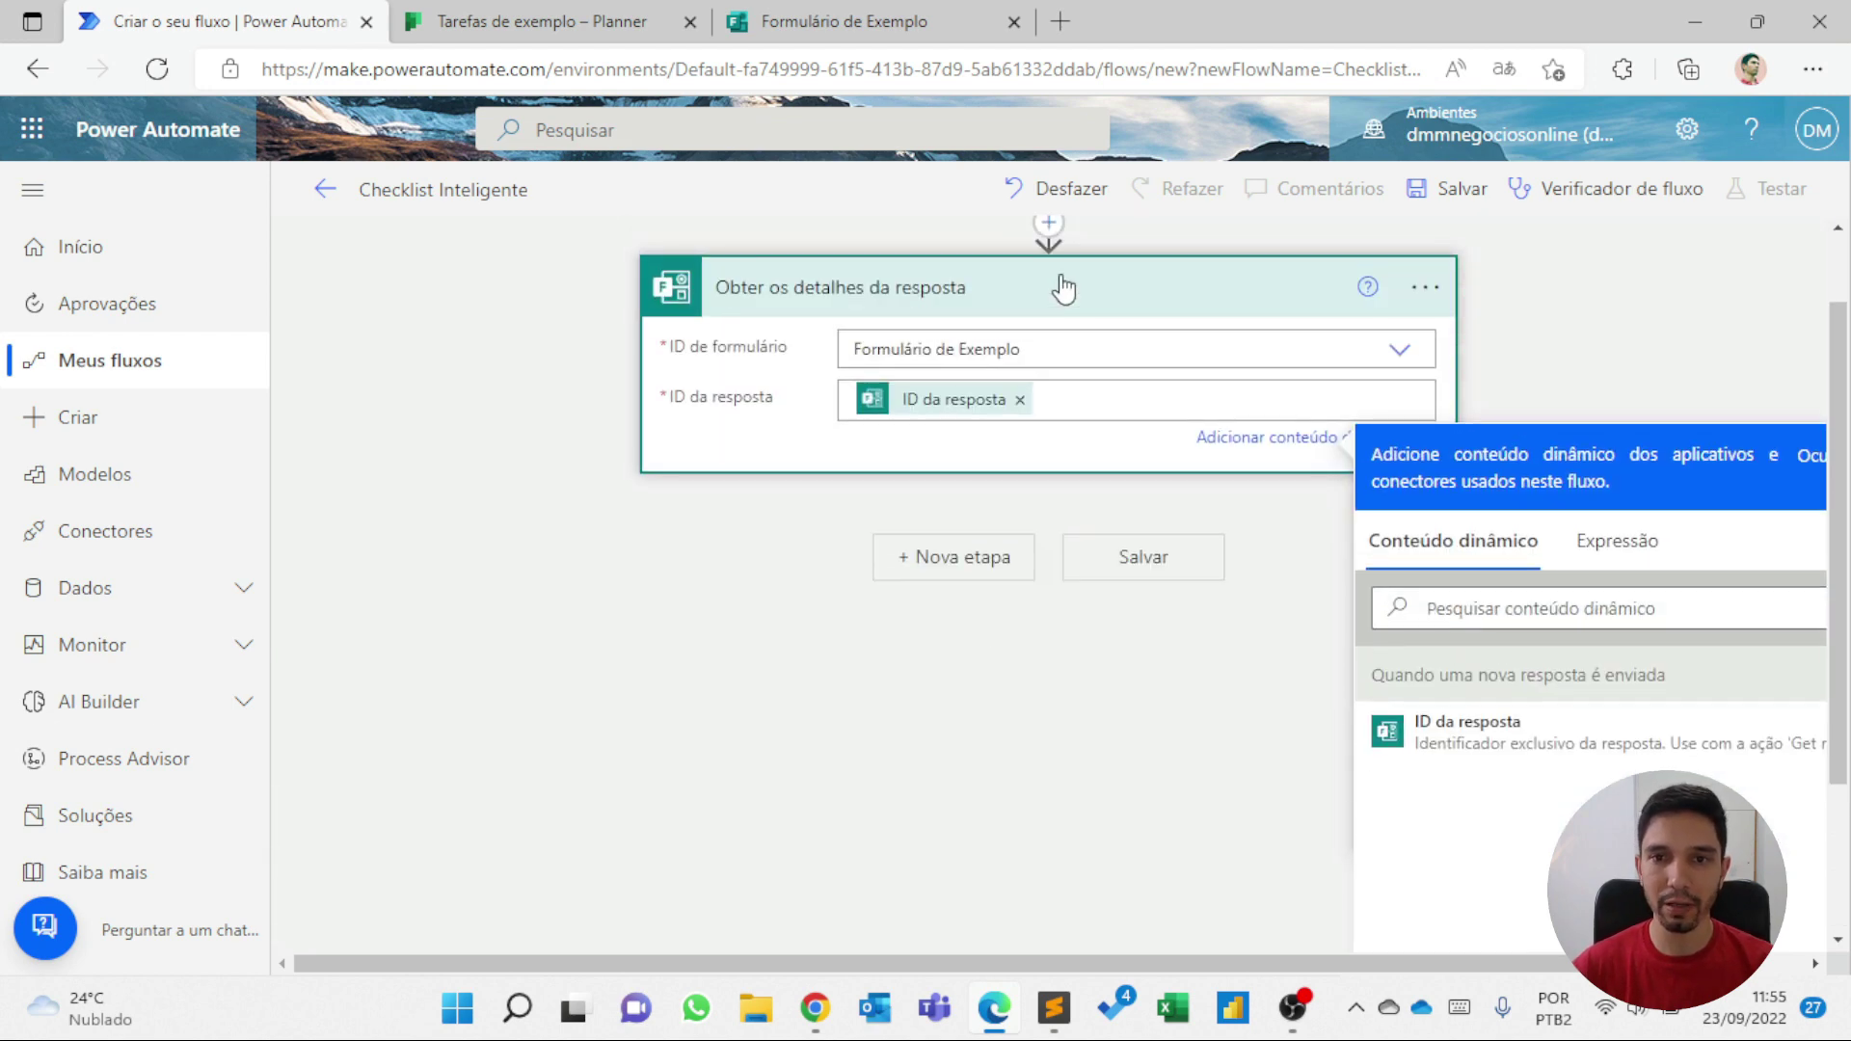
{"action": "left_click", "coordinate": [1064, 288]}
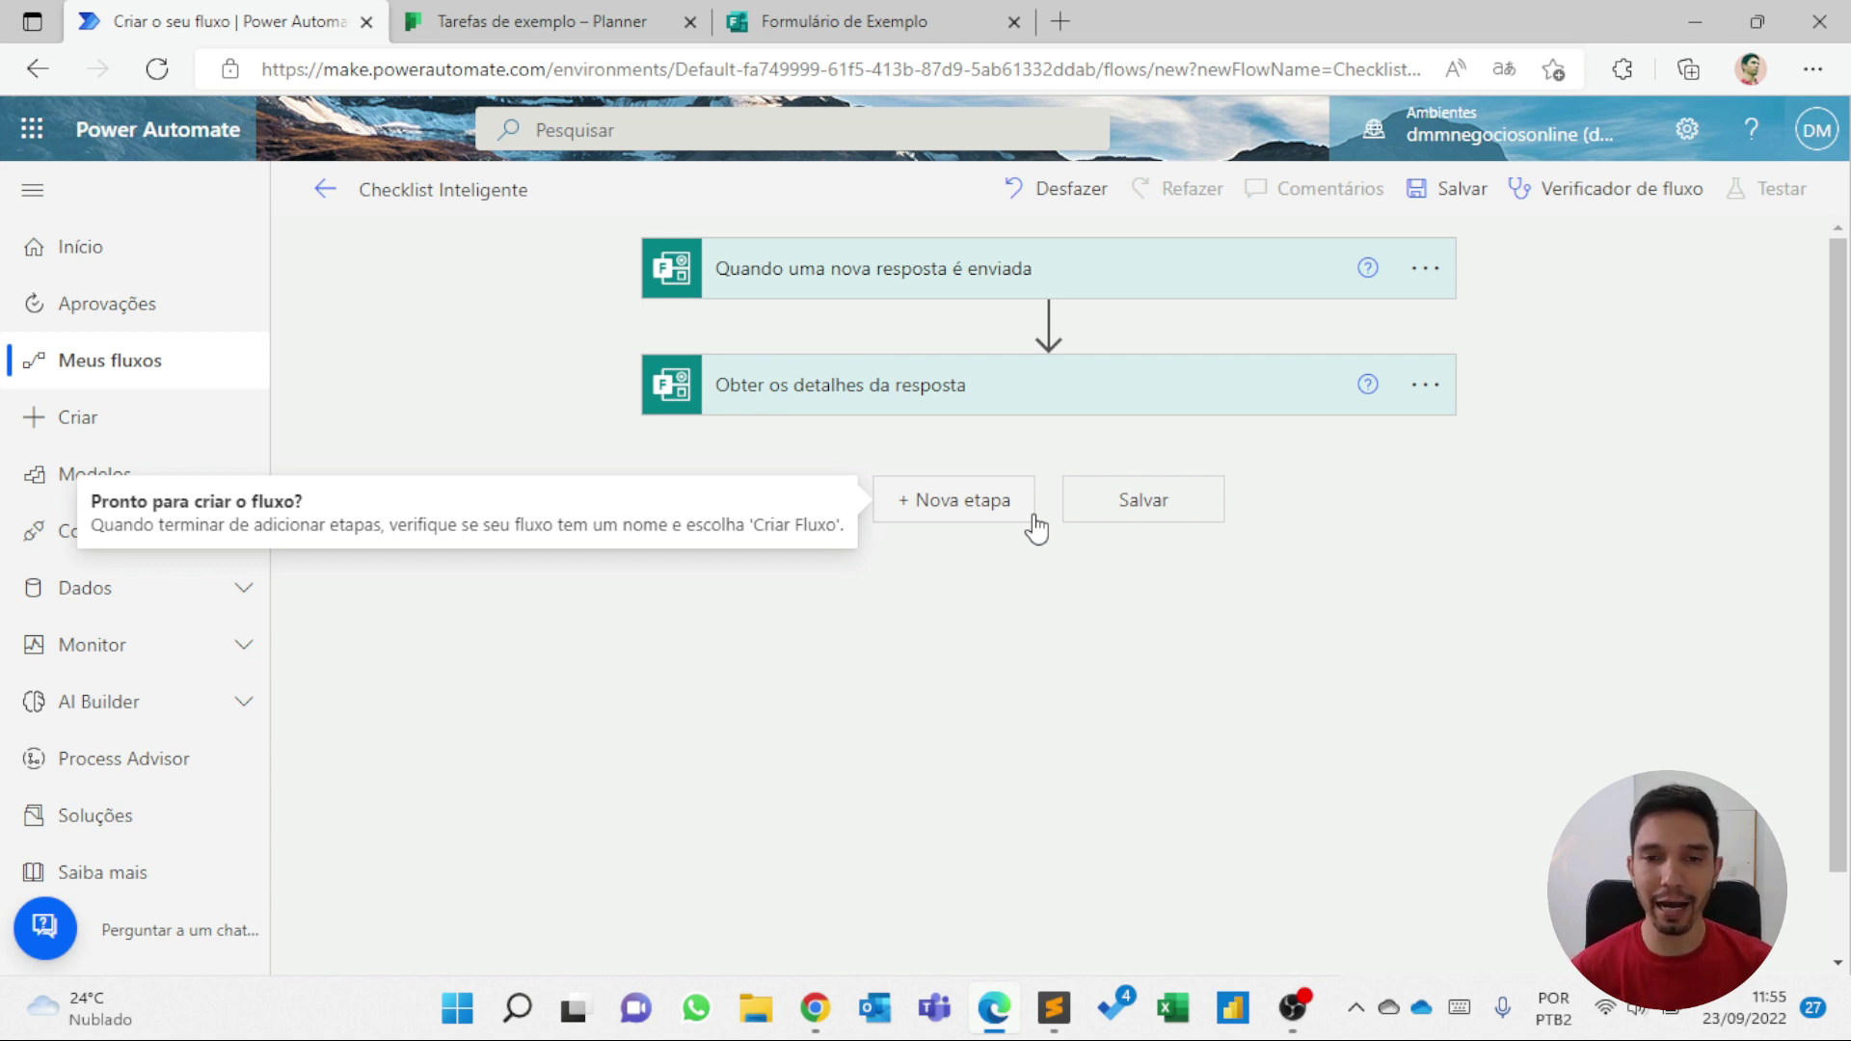
- Add a Condição control as the step following "Obter os detalhes da resposta"
{"action": "left_click", "coordinate": [965, 500]}
{"action": "scroll", "coordinate": [1033, 525], "scroll_direction": "down", "scroll_amount": 2}
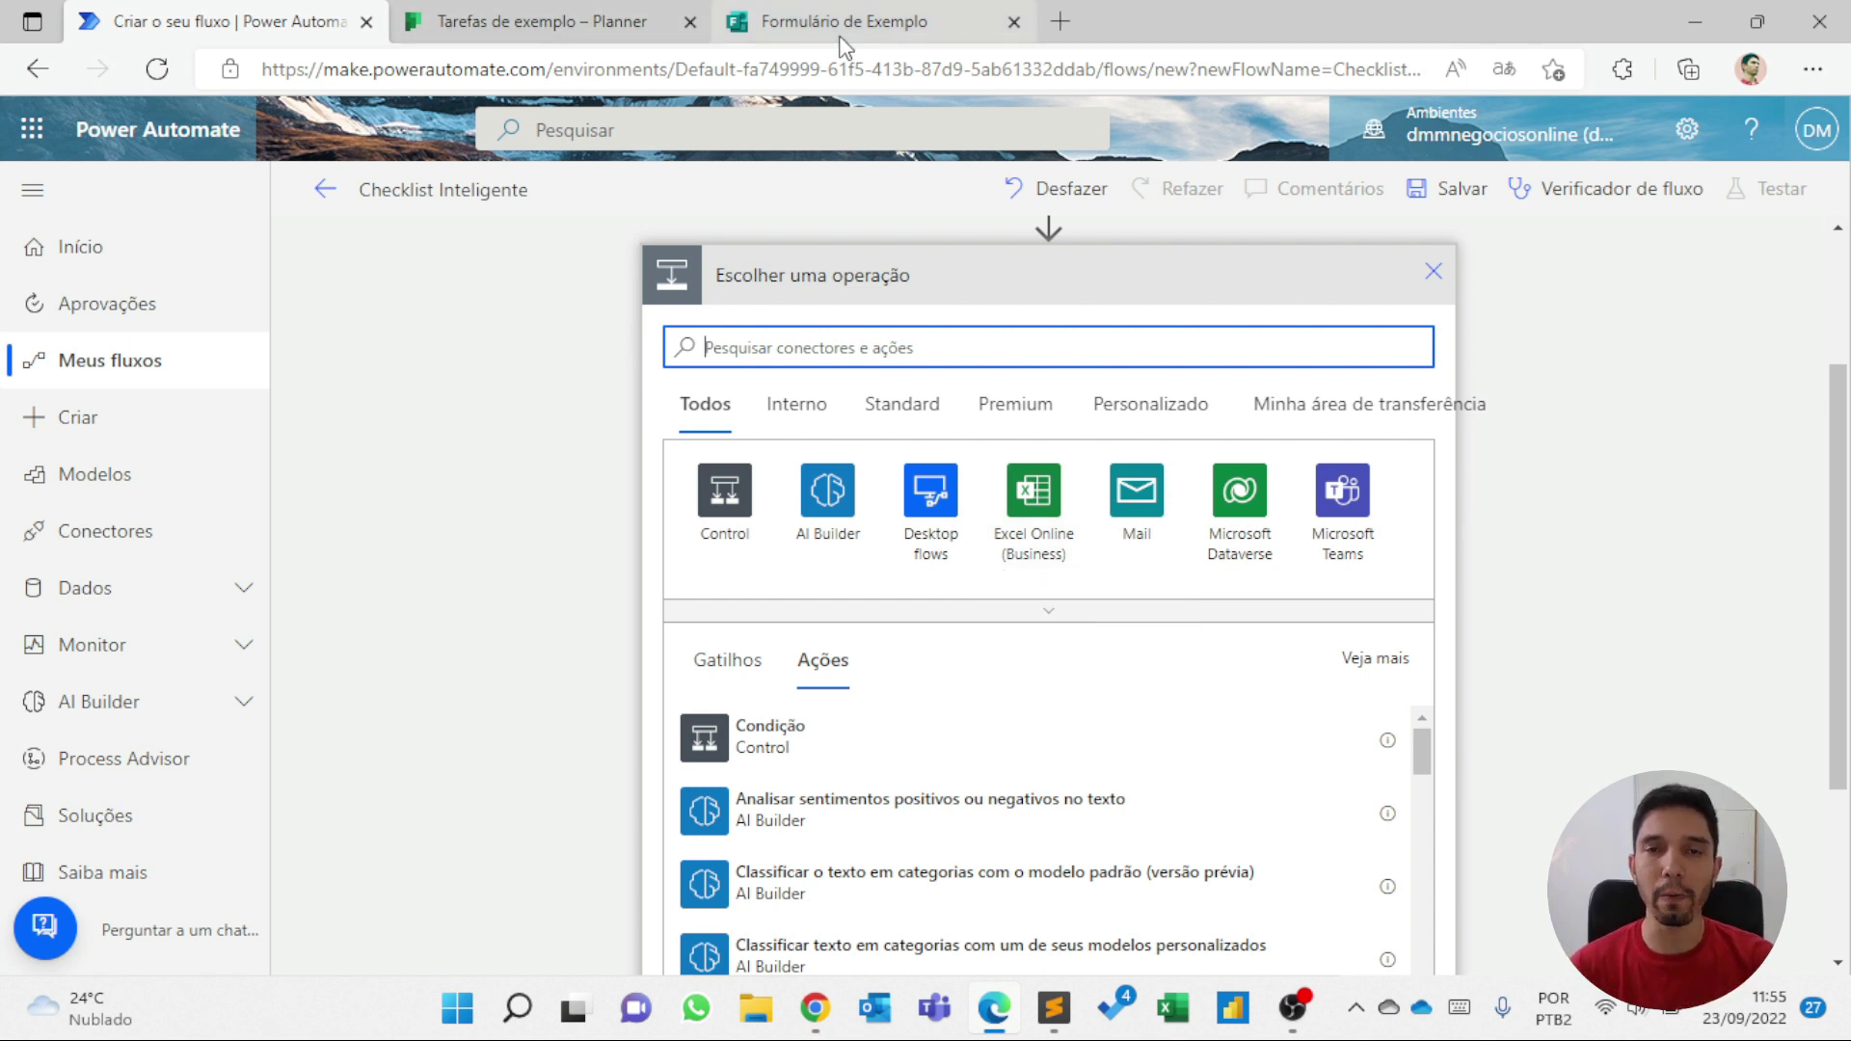
{"action": "left_click", "coordinate": [740, 519]}
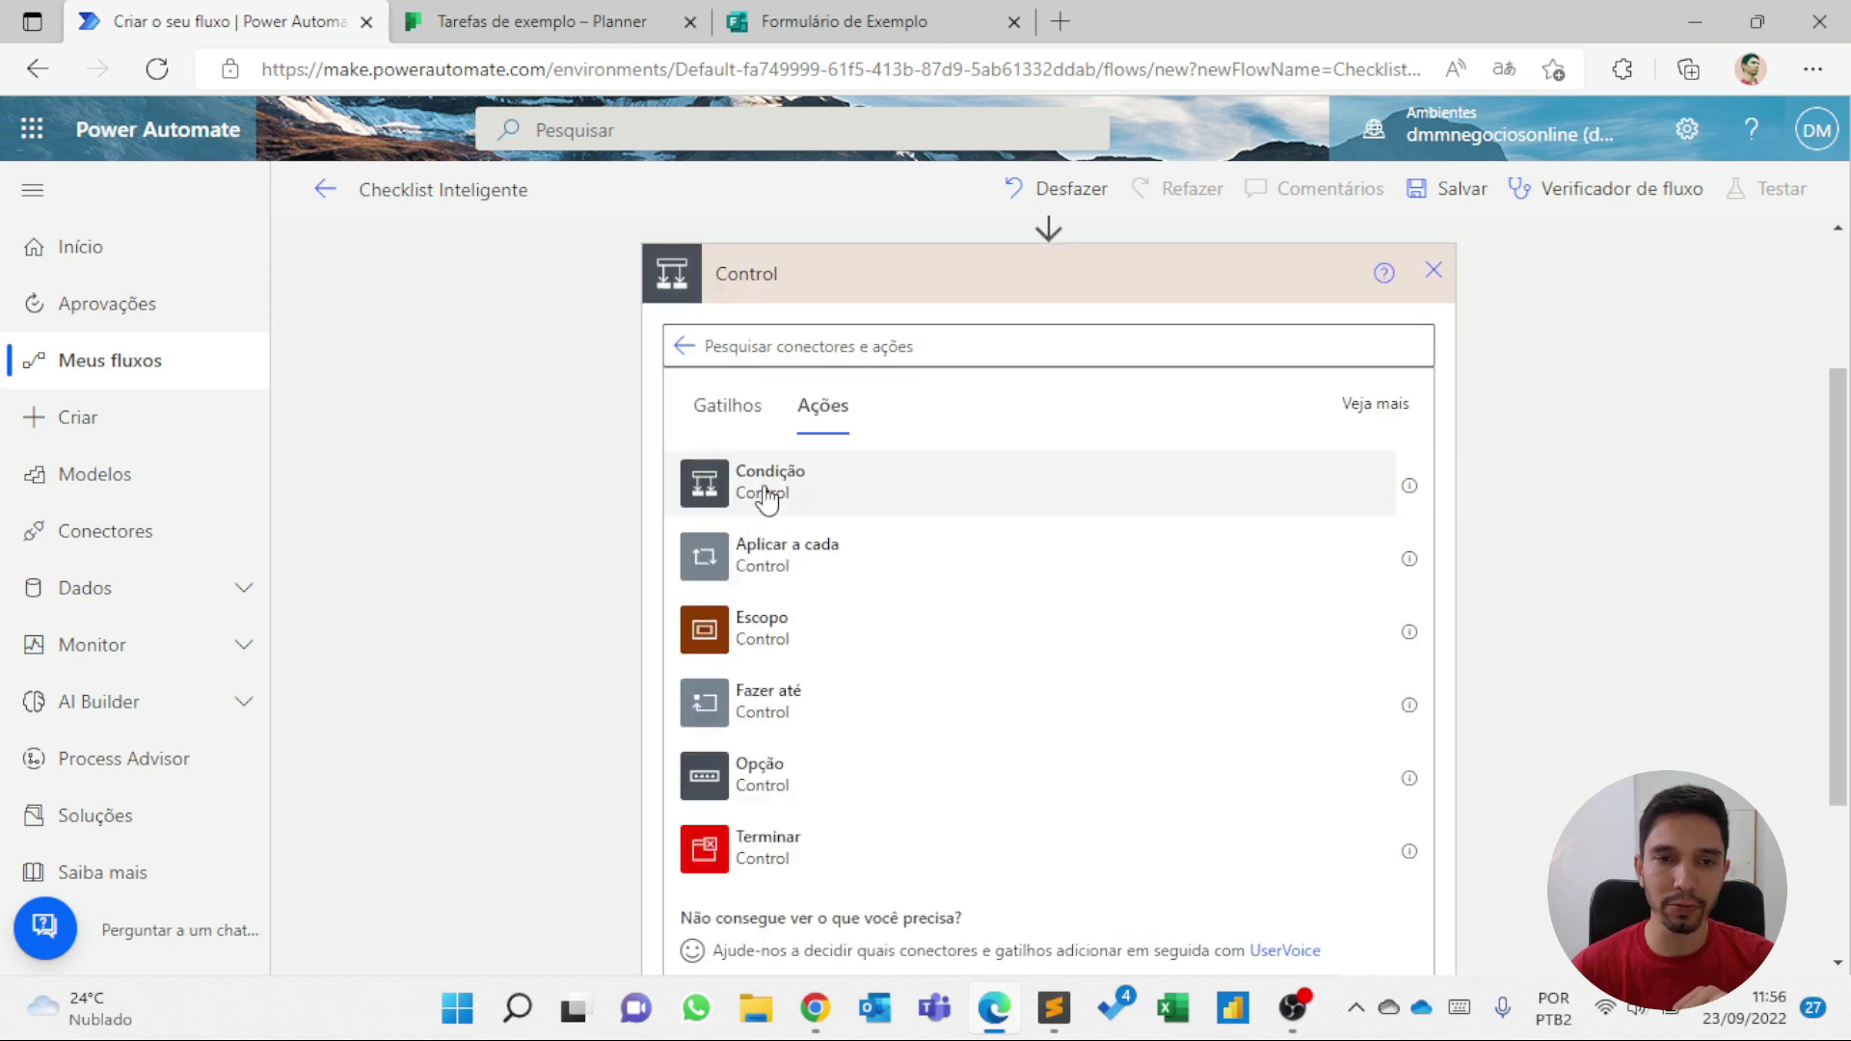
{"action": "left_click", "coordinate": [767, 500]}
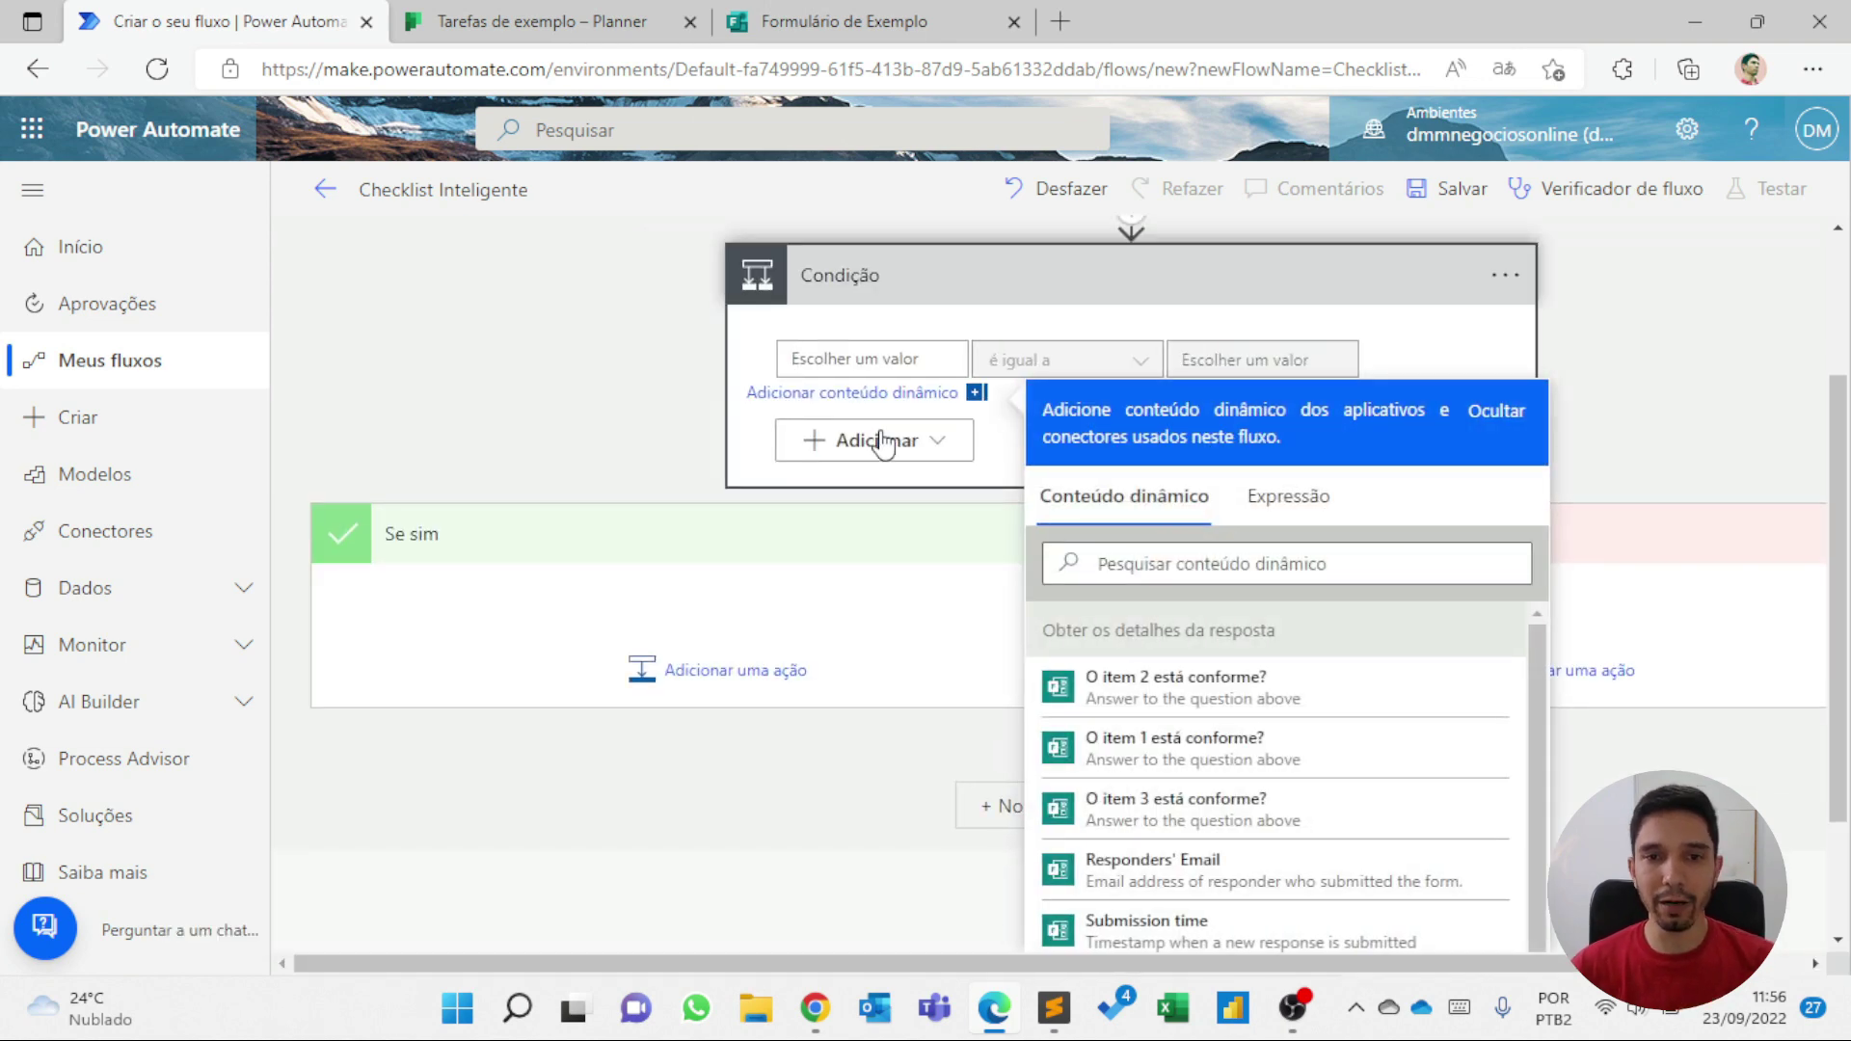
- Set the condition to check that "O item 1 está conforme?" is equal to (é igual a) "Sim"
{"action": "scroll", "coordinate": [883, 446], "scroll_direction": "up", "scroll_amount": 1}
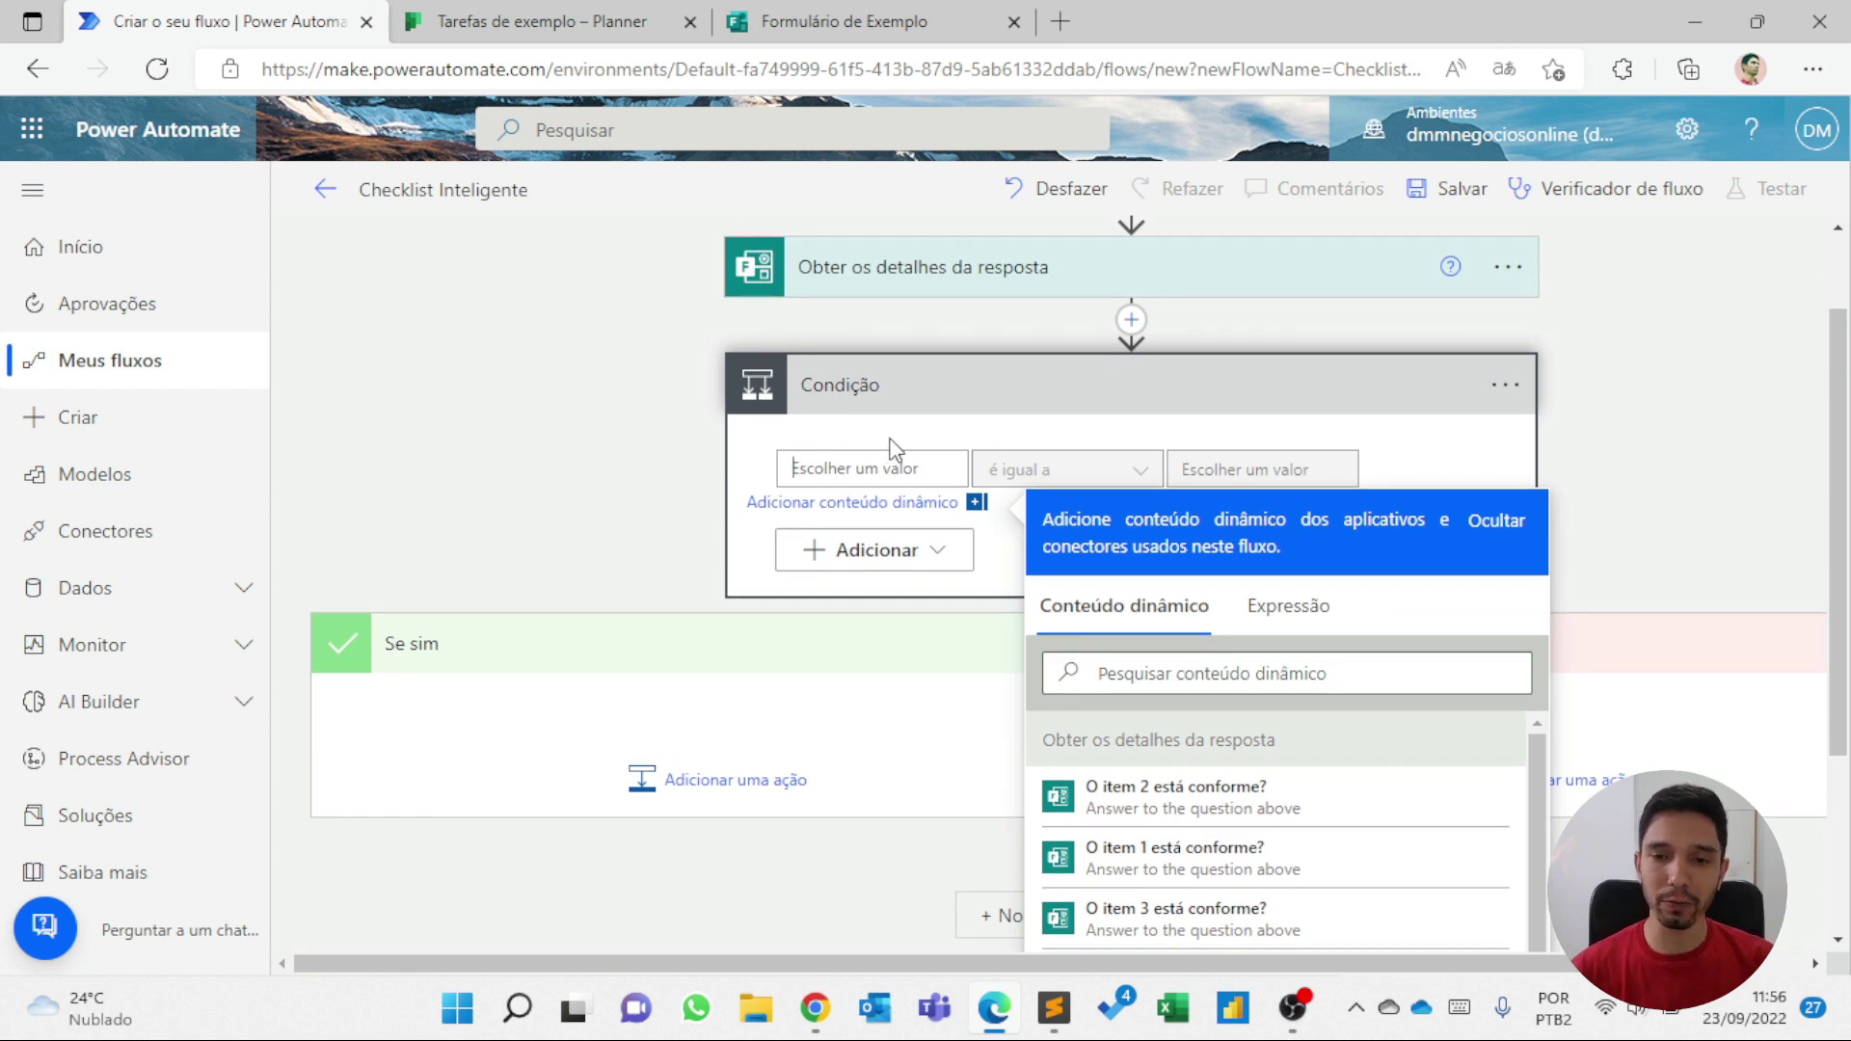
{"action": "scroll", "coordinate": [918, 439], "scroll_direction": "down", "scroll_amount": 1}
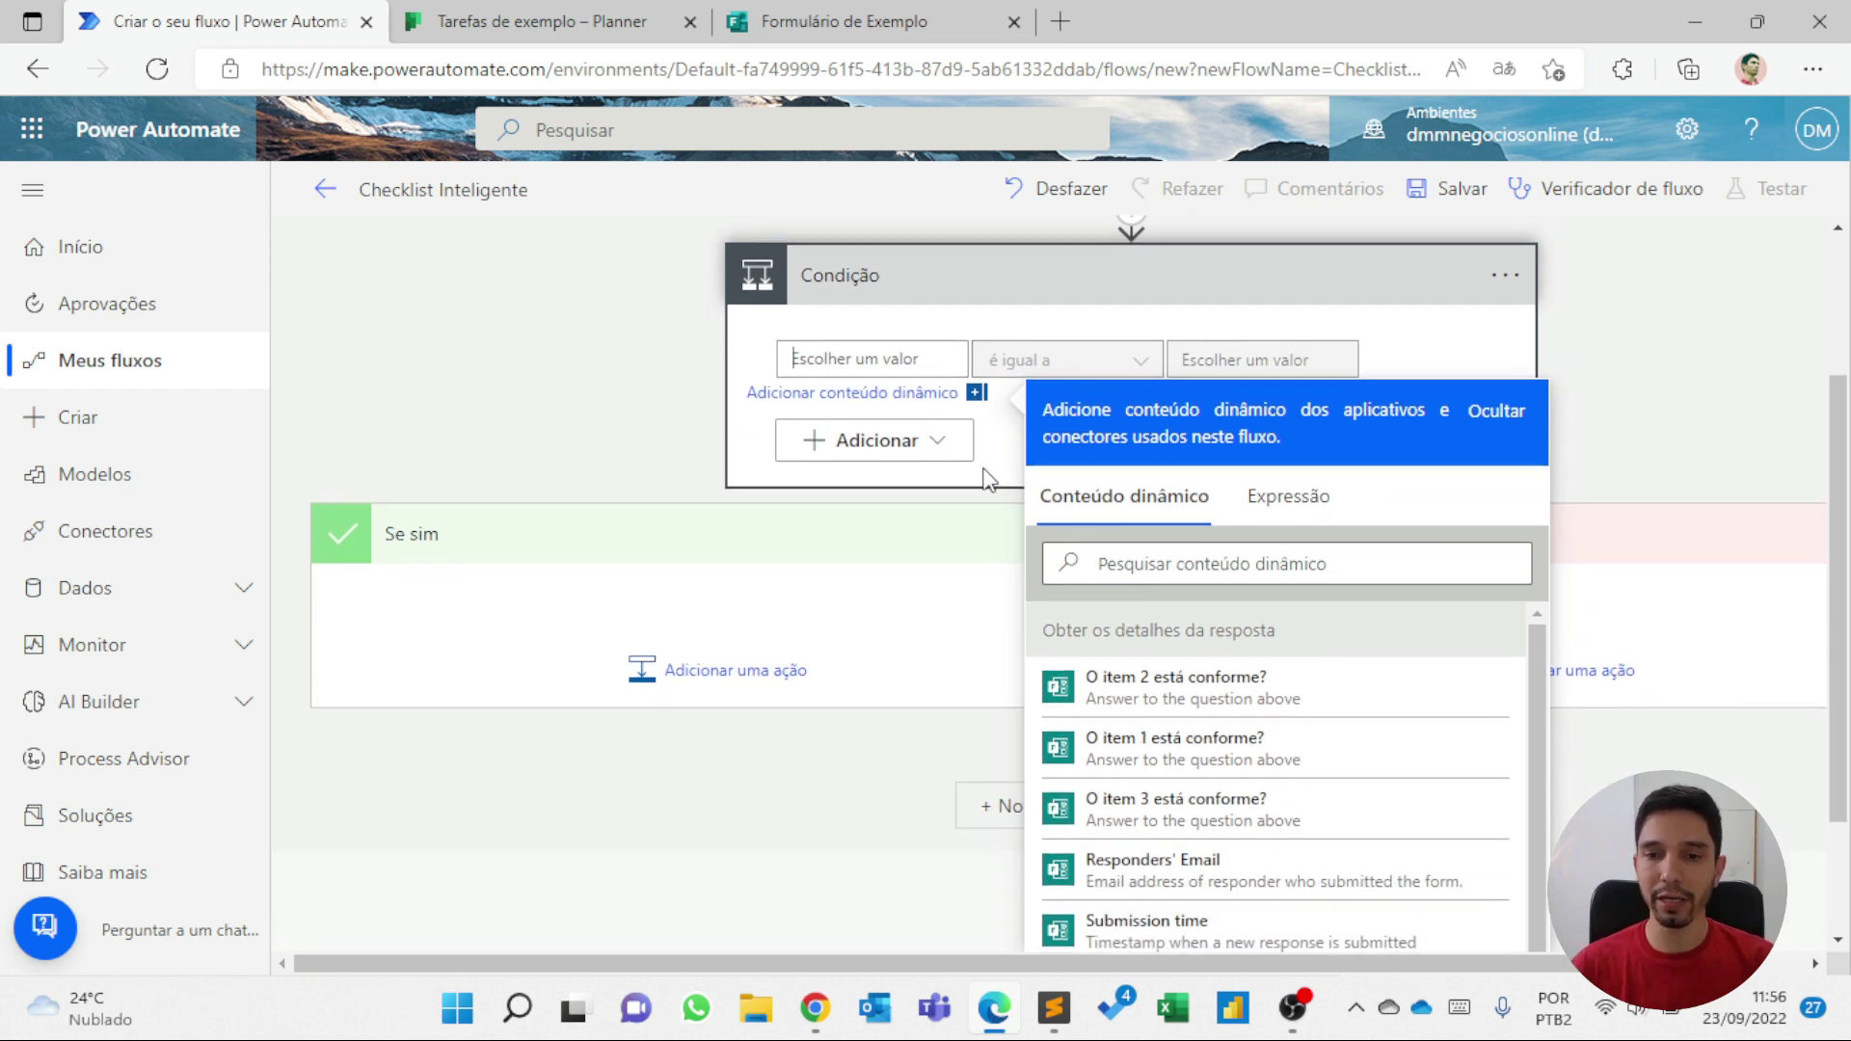
{"action": "left_click", "coordinate": [1157, 759]}
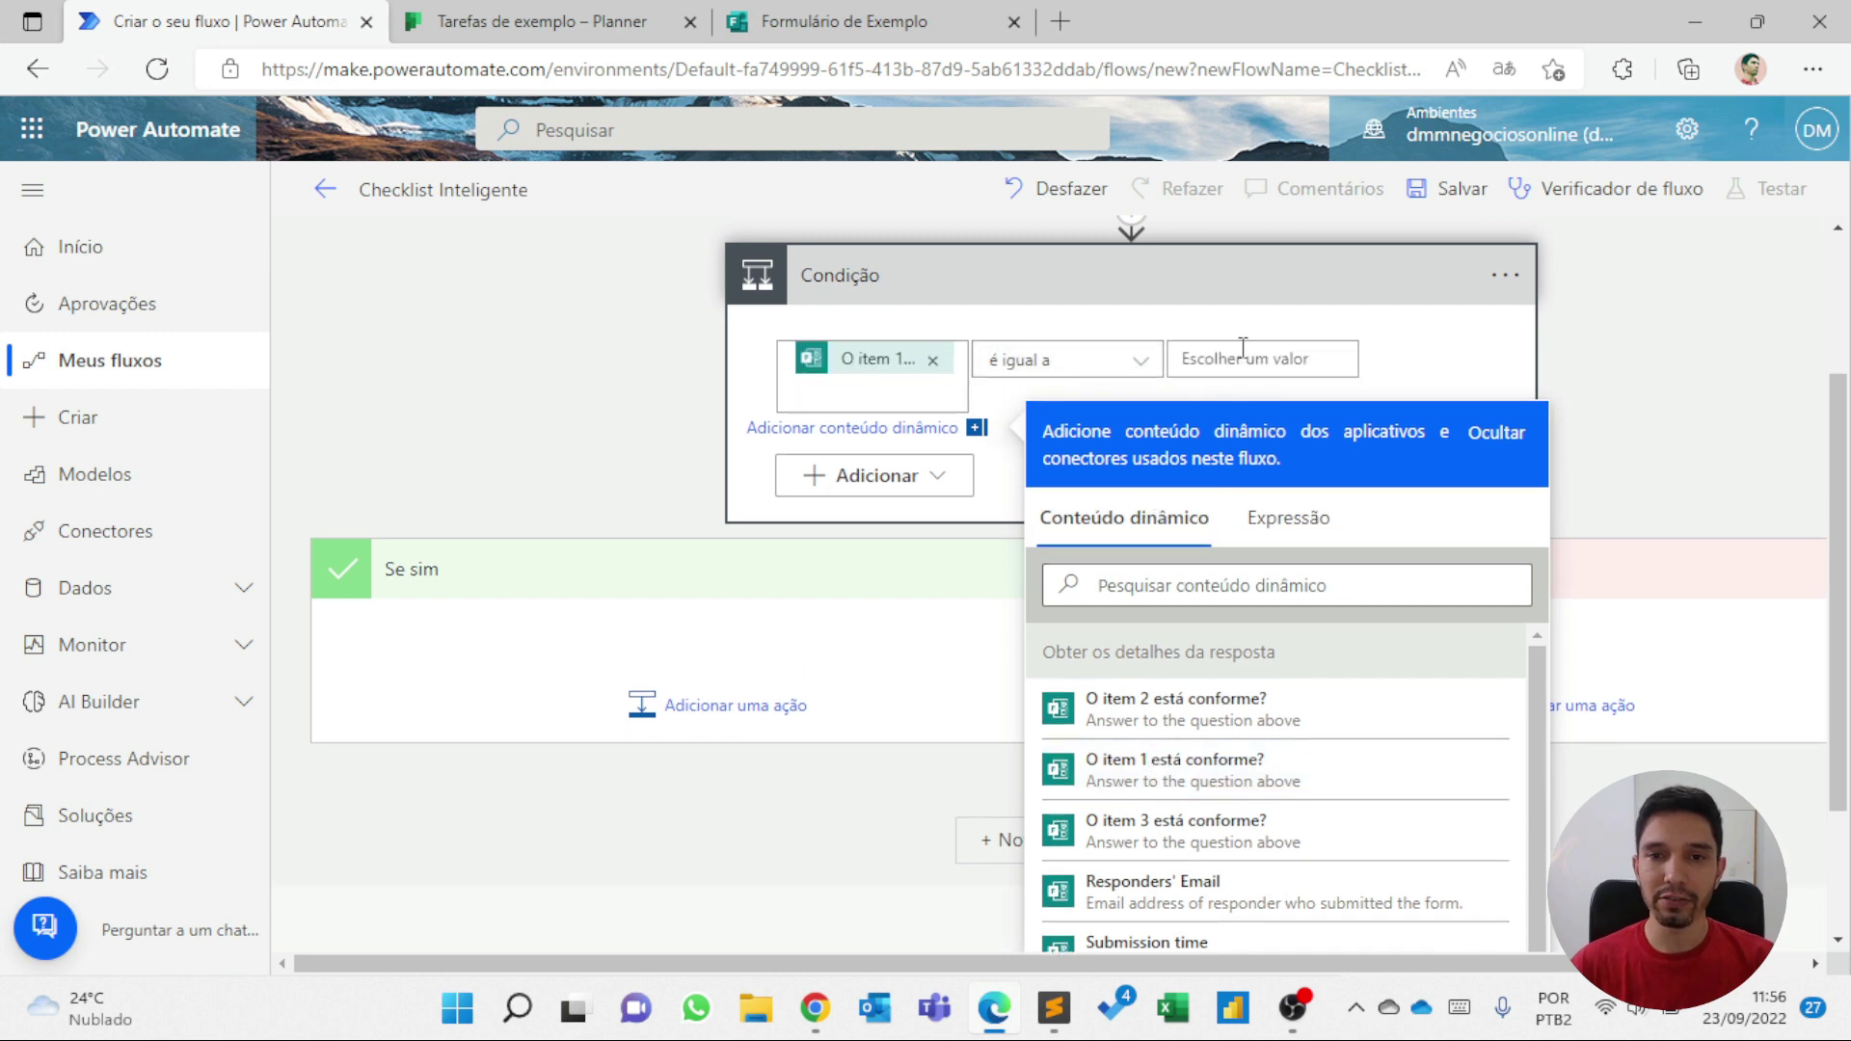
{"action": "left_click", "coordinate": [1272, 360]}
{"action": "type", "text": "Sim"}
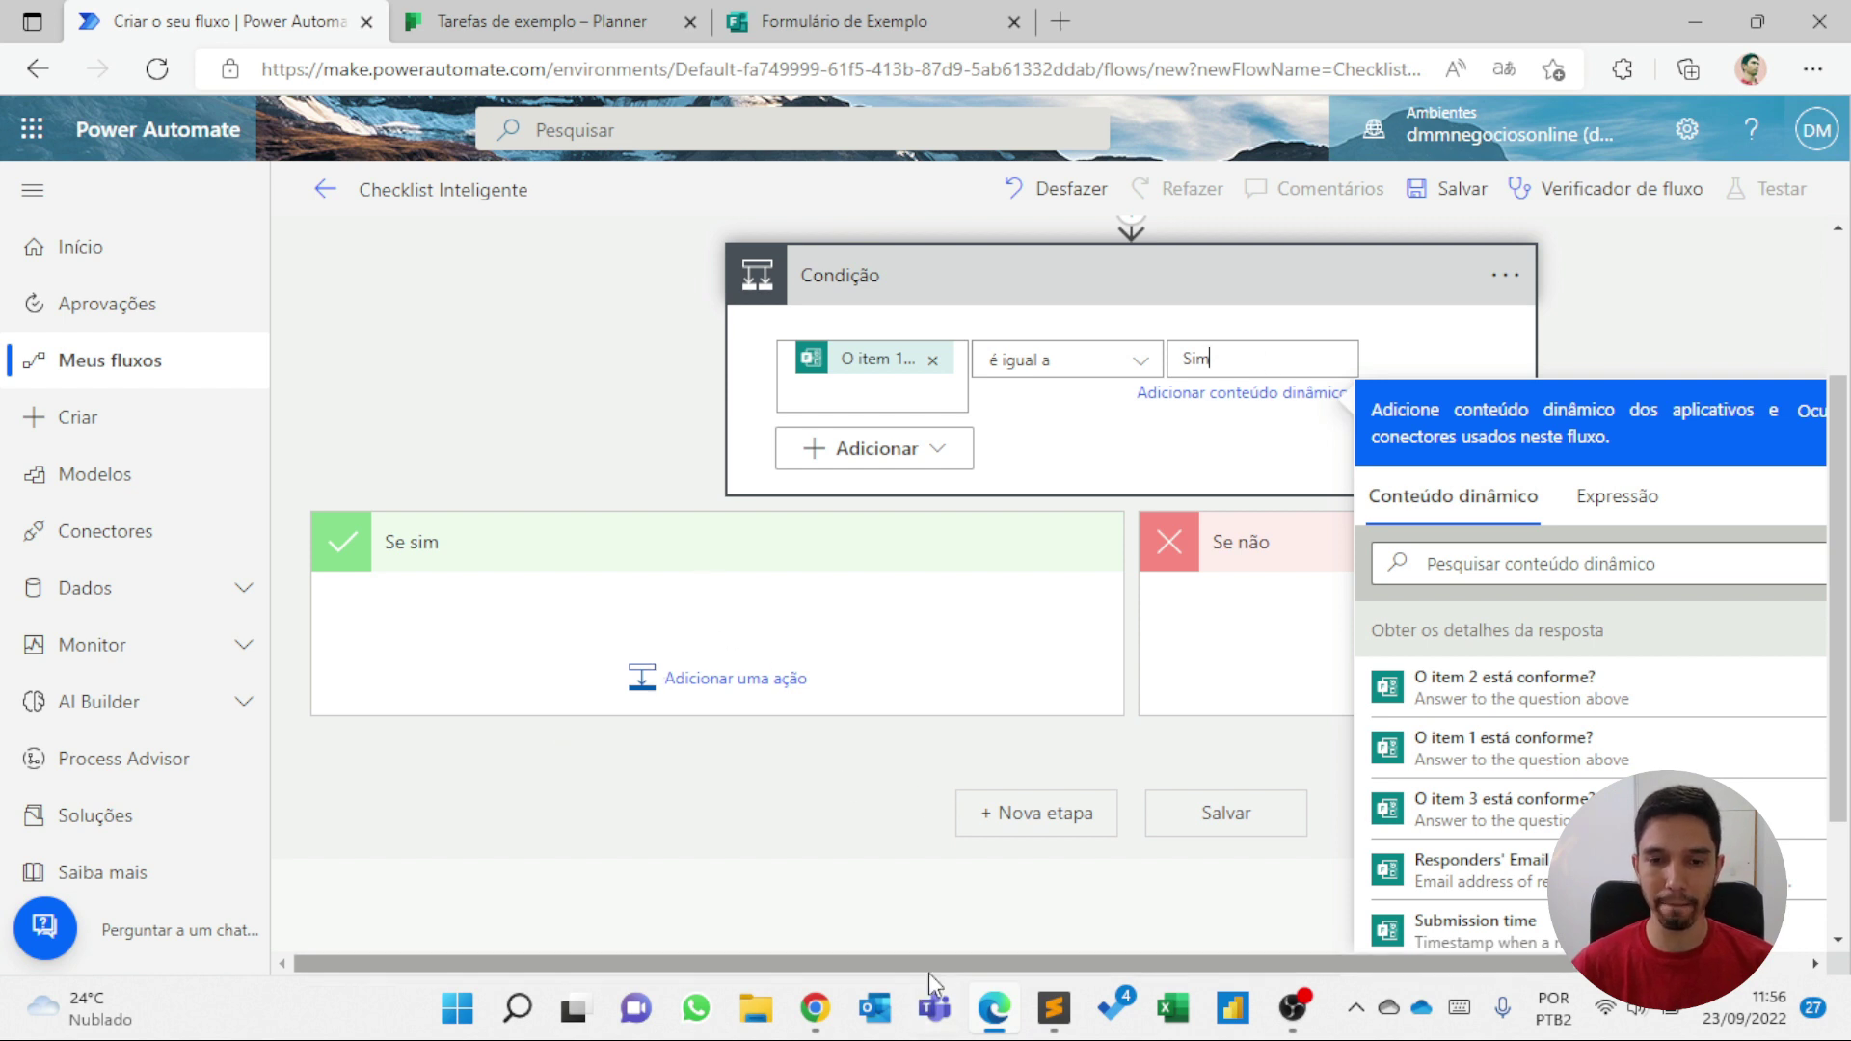
{"action": "left_click_drag", "start_coordinate": [928, 964], "coordinate": [1060, 963]}
{"action": "left_click", "coordinate": [1186, 615]}
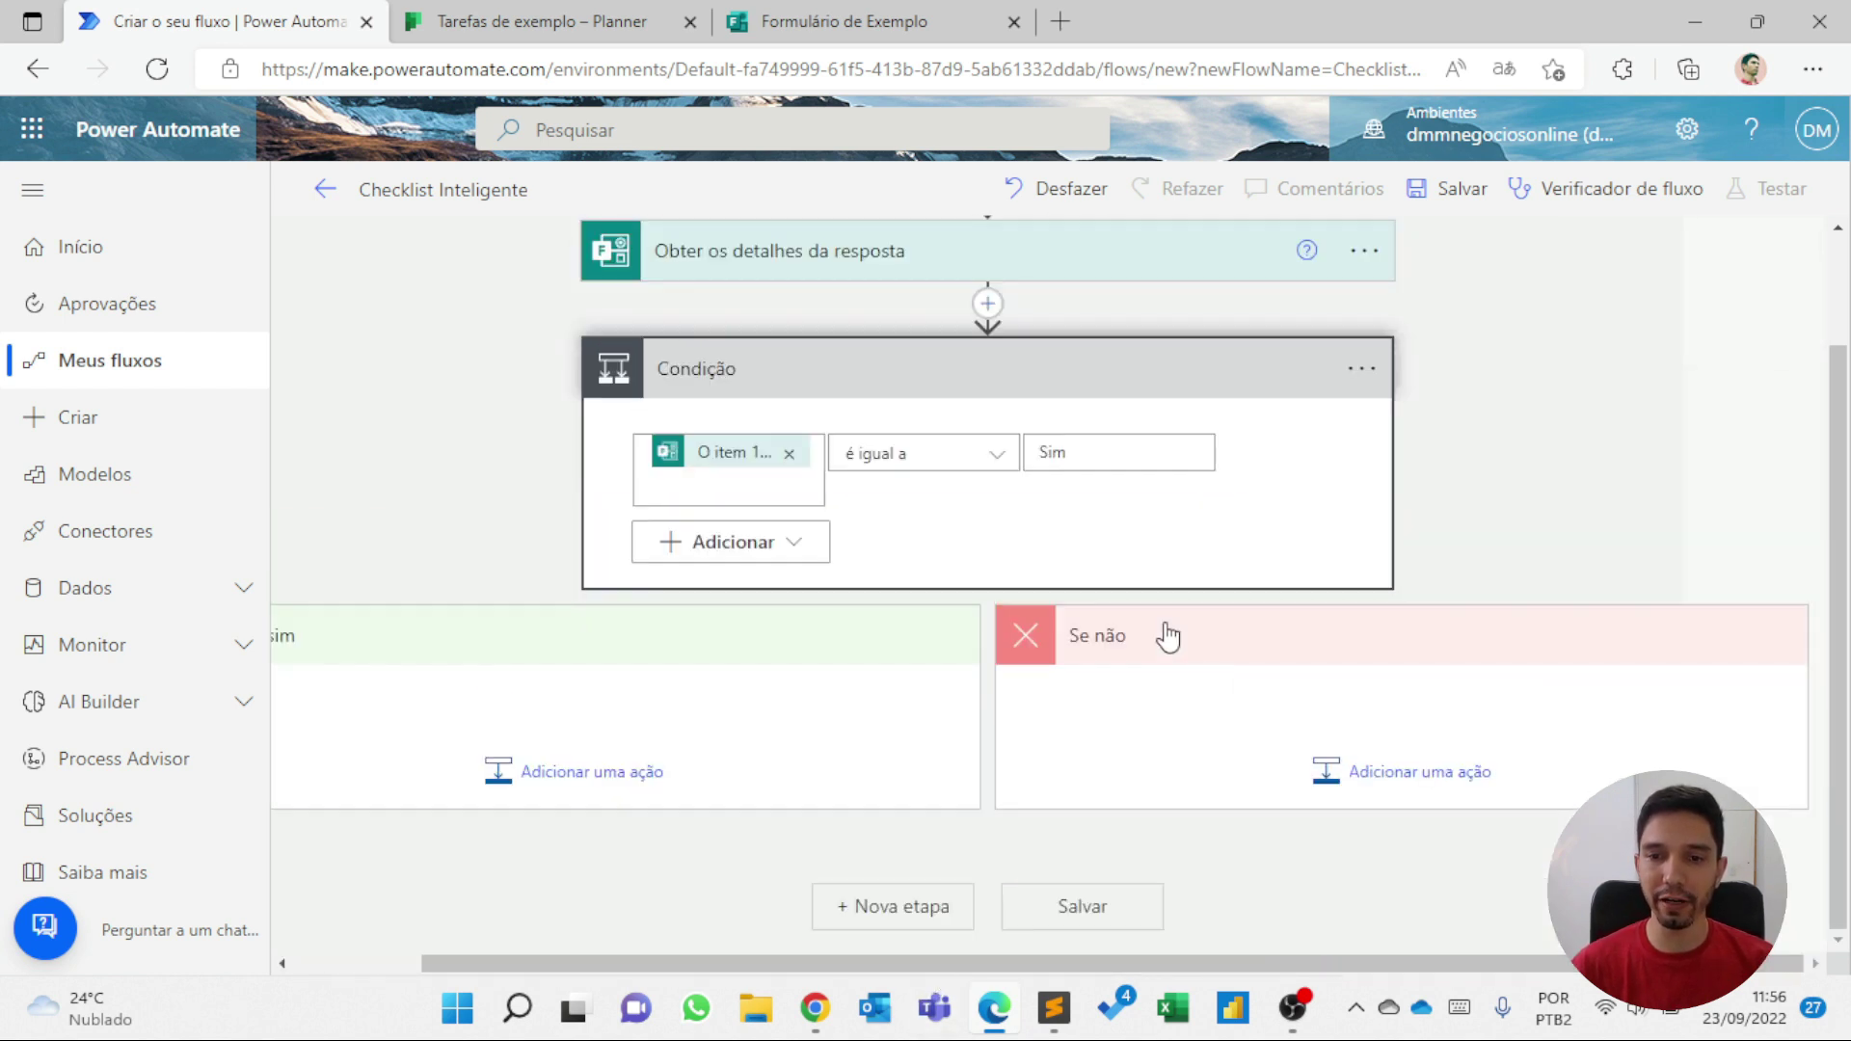
- Add the Planner action "Criar uma tarefa" to the condition's "Se não" branch, searching the connectors for "Plan"
{"action": "left_click", "coordinate": [1423, 772]}
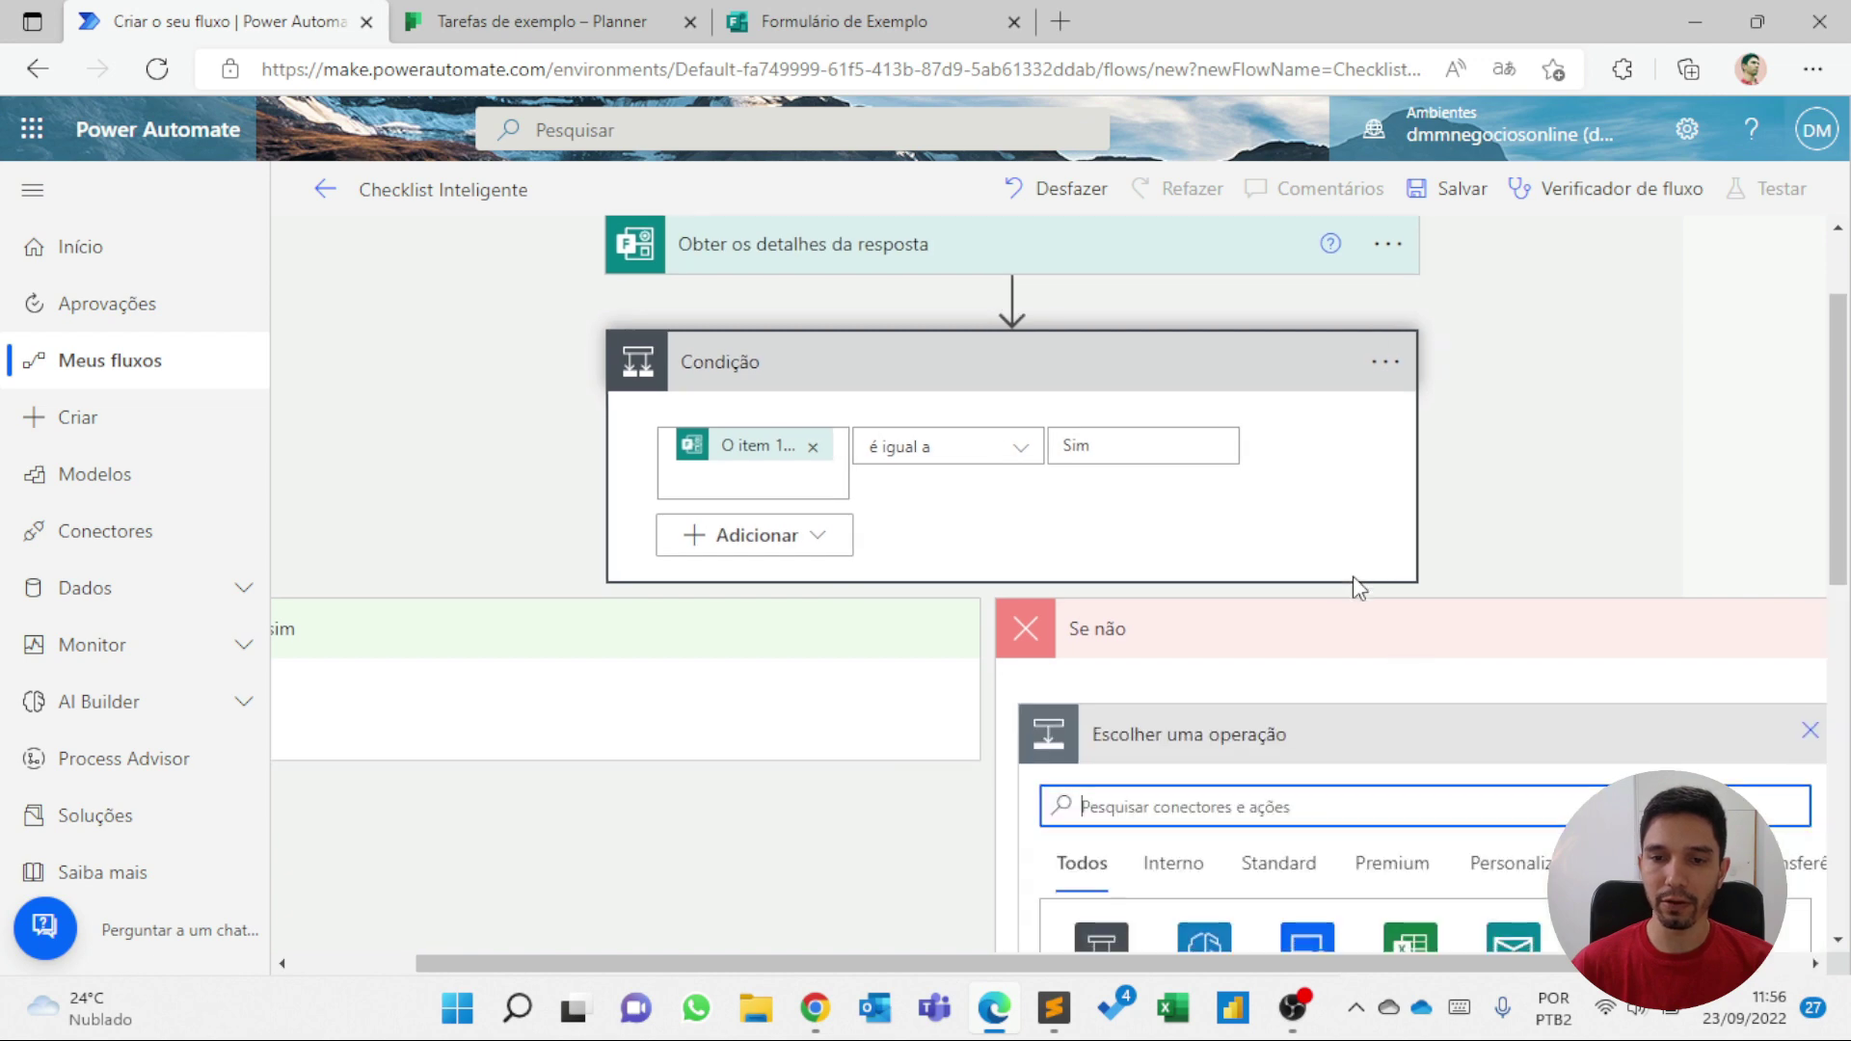
{"action": "scroll", "coordinate": [1299, 529], "scroll_direction": "up", "scroll_amount": 2}
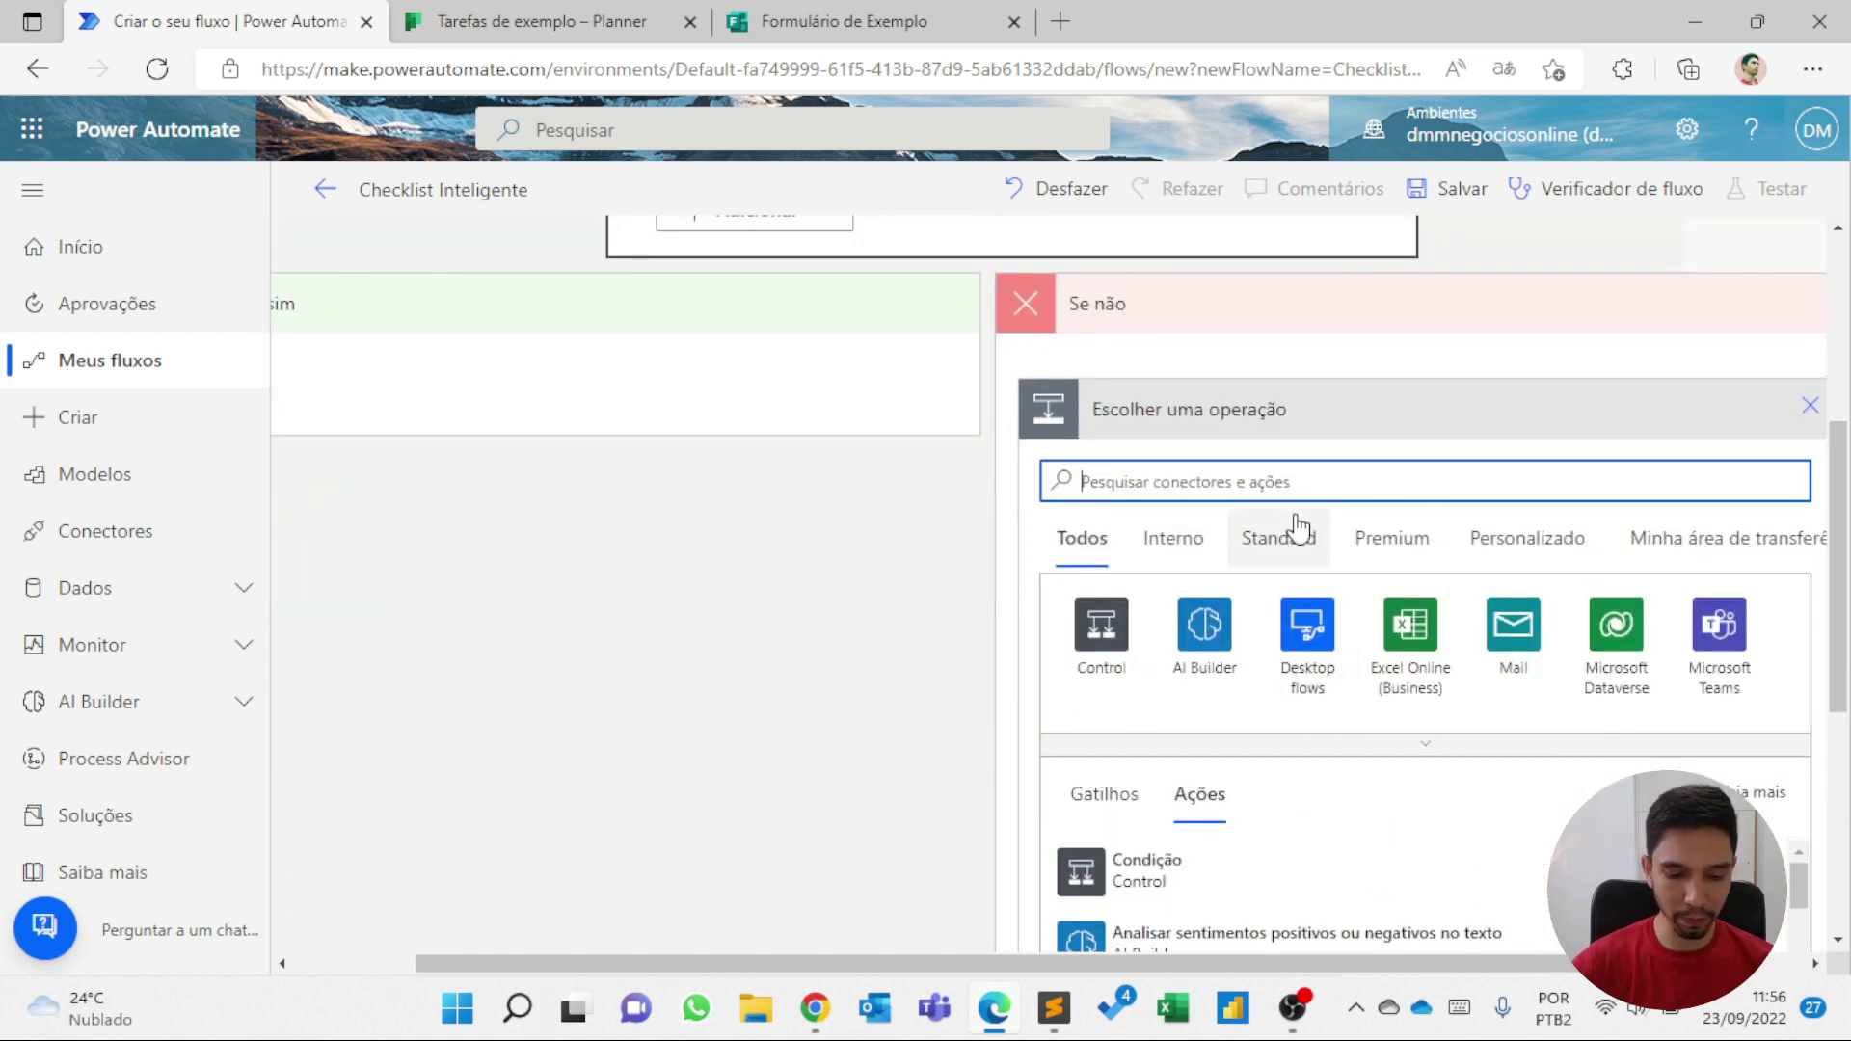
{"action": "type", "text": "p"}
{"action": "key", "text": "BackSpace"}
{"action": "type", "text": "p"}
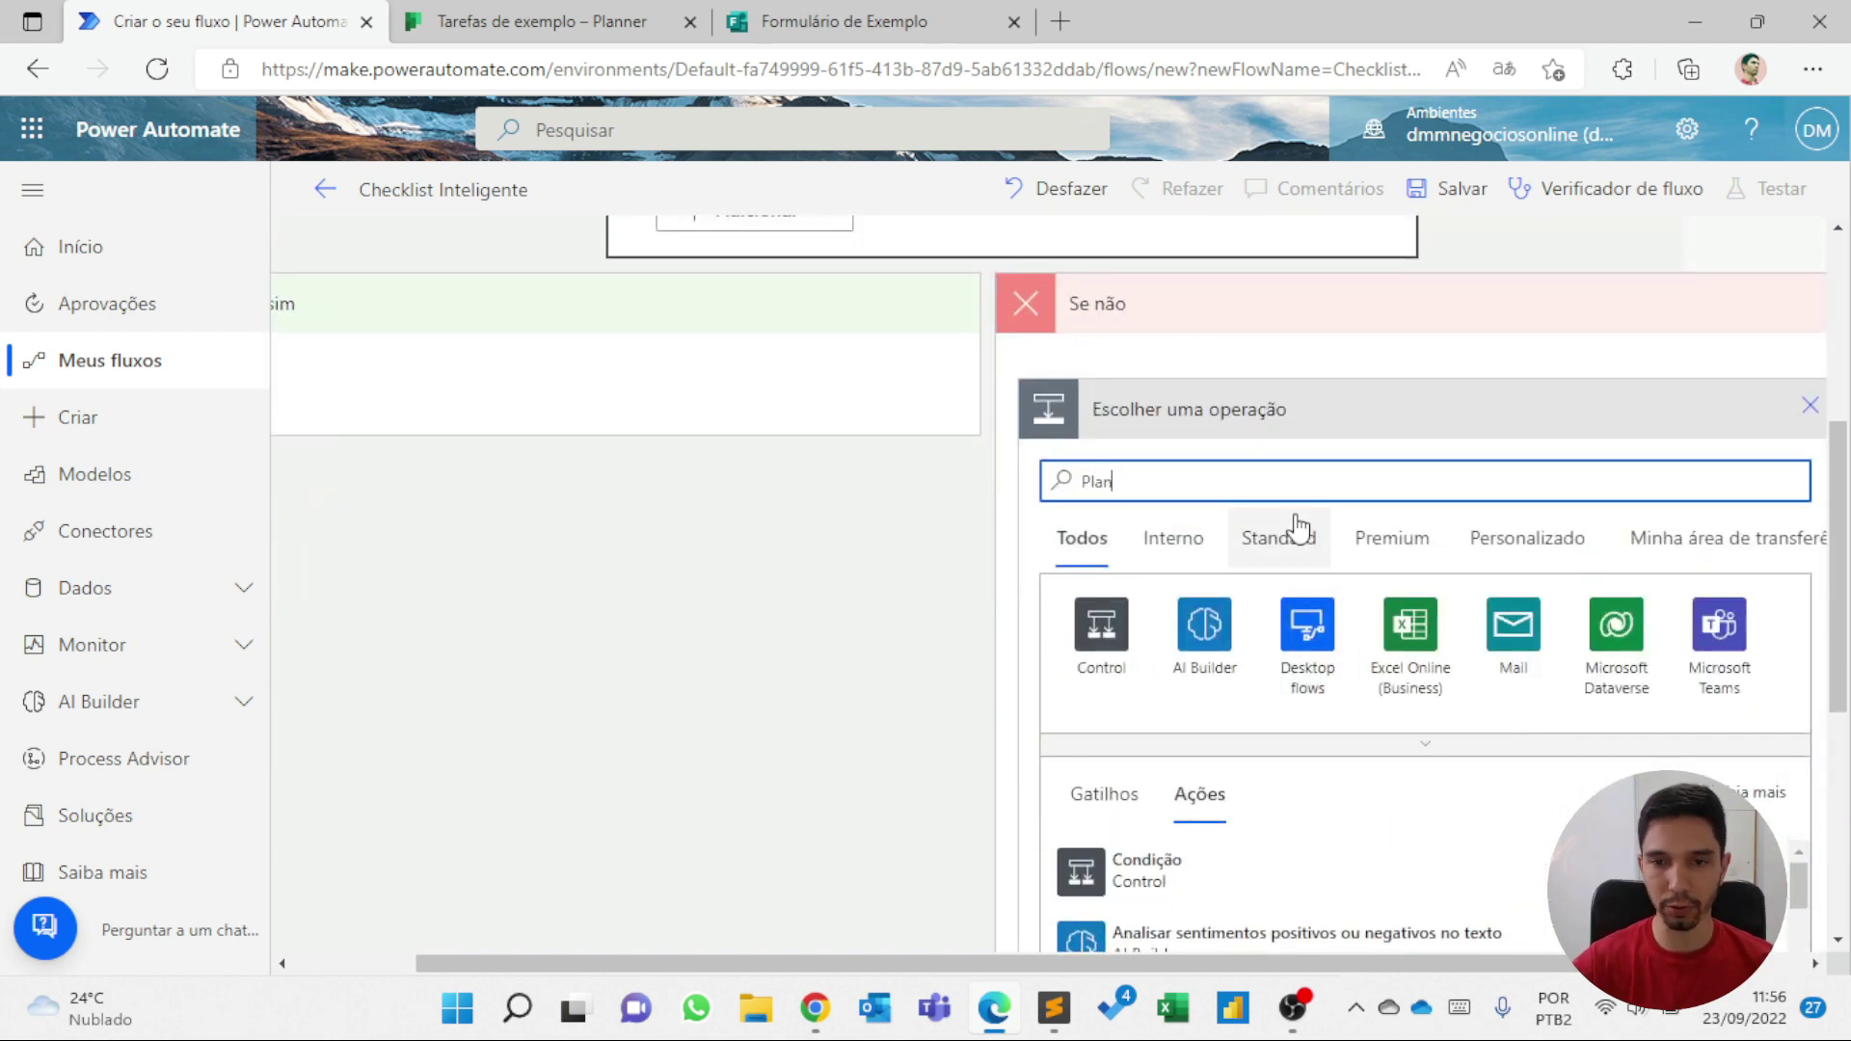
{"action": "left_click", "coordinate": [1102, 627]}
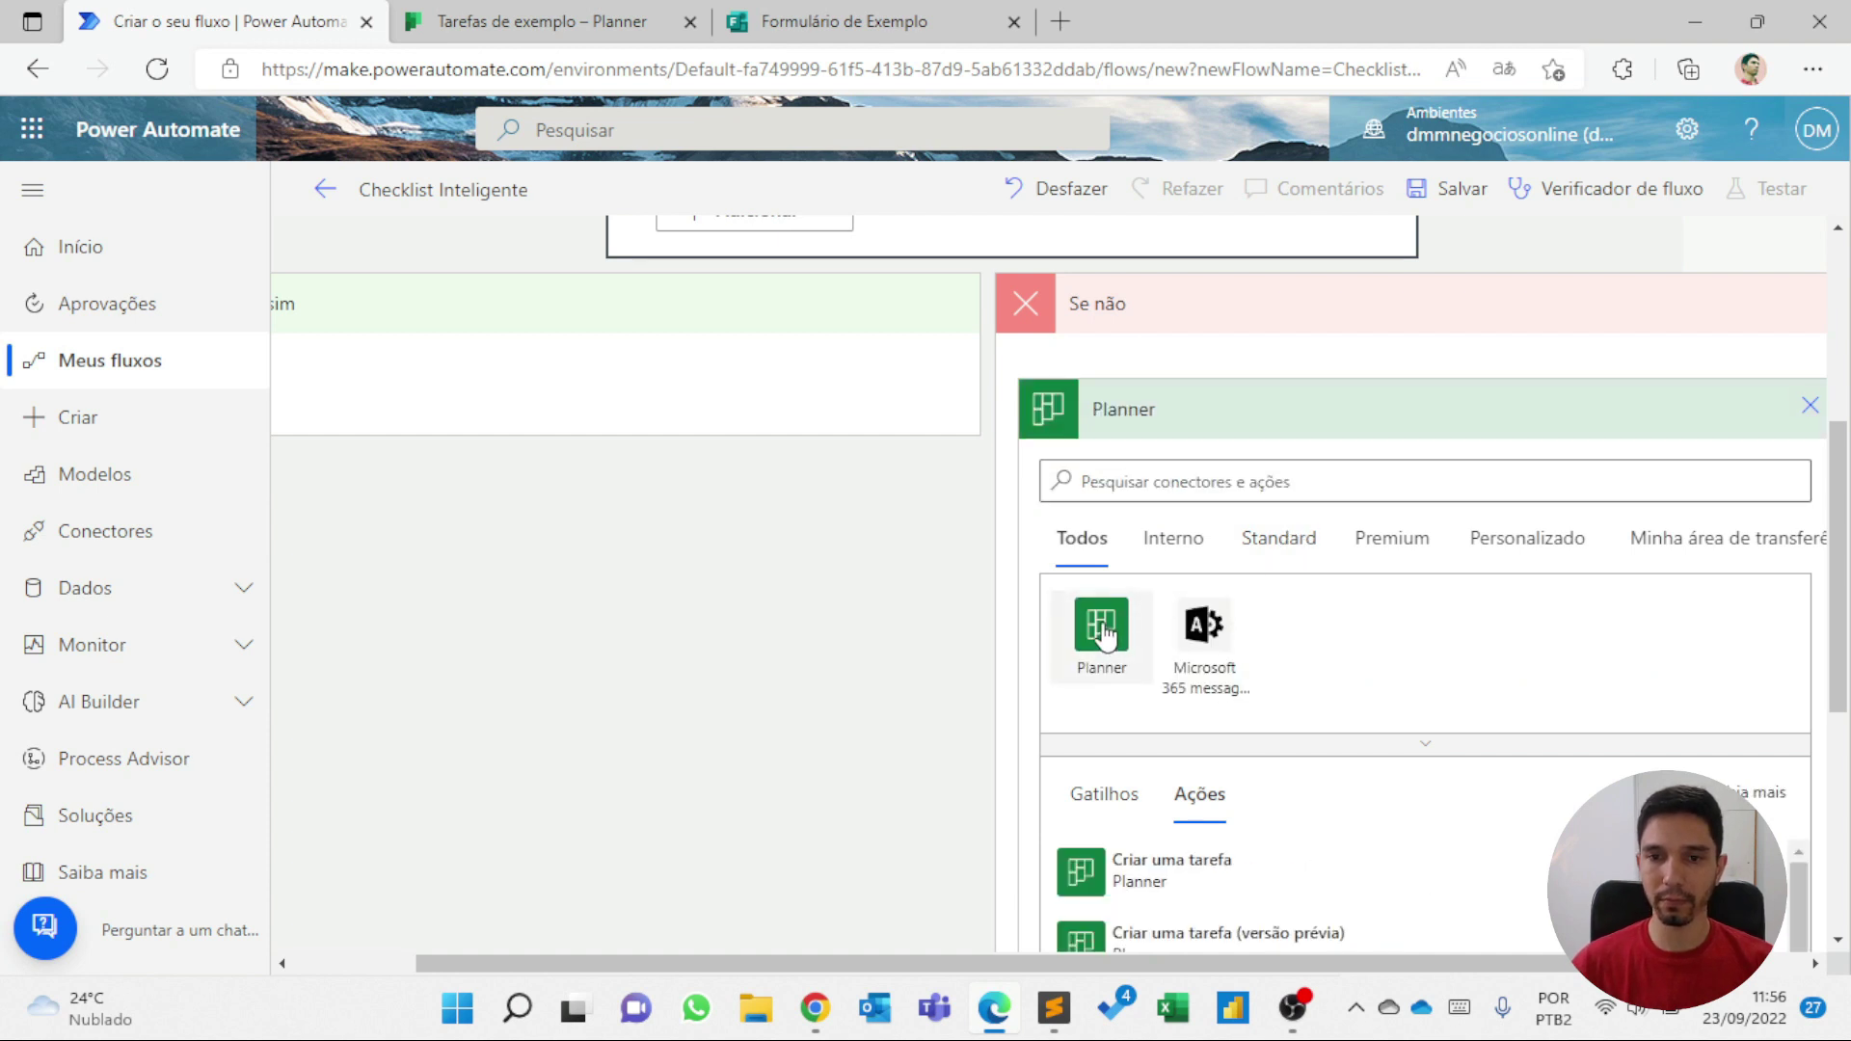
{"action": "scroll", "coordinate": [1119, 540], "scroll_direction": "down", "scroll_amount": 1}
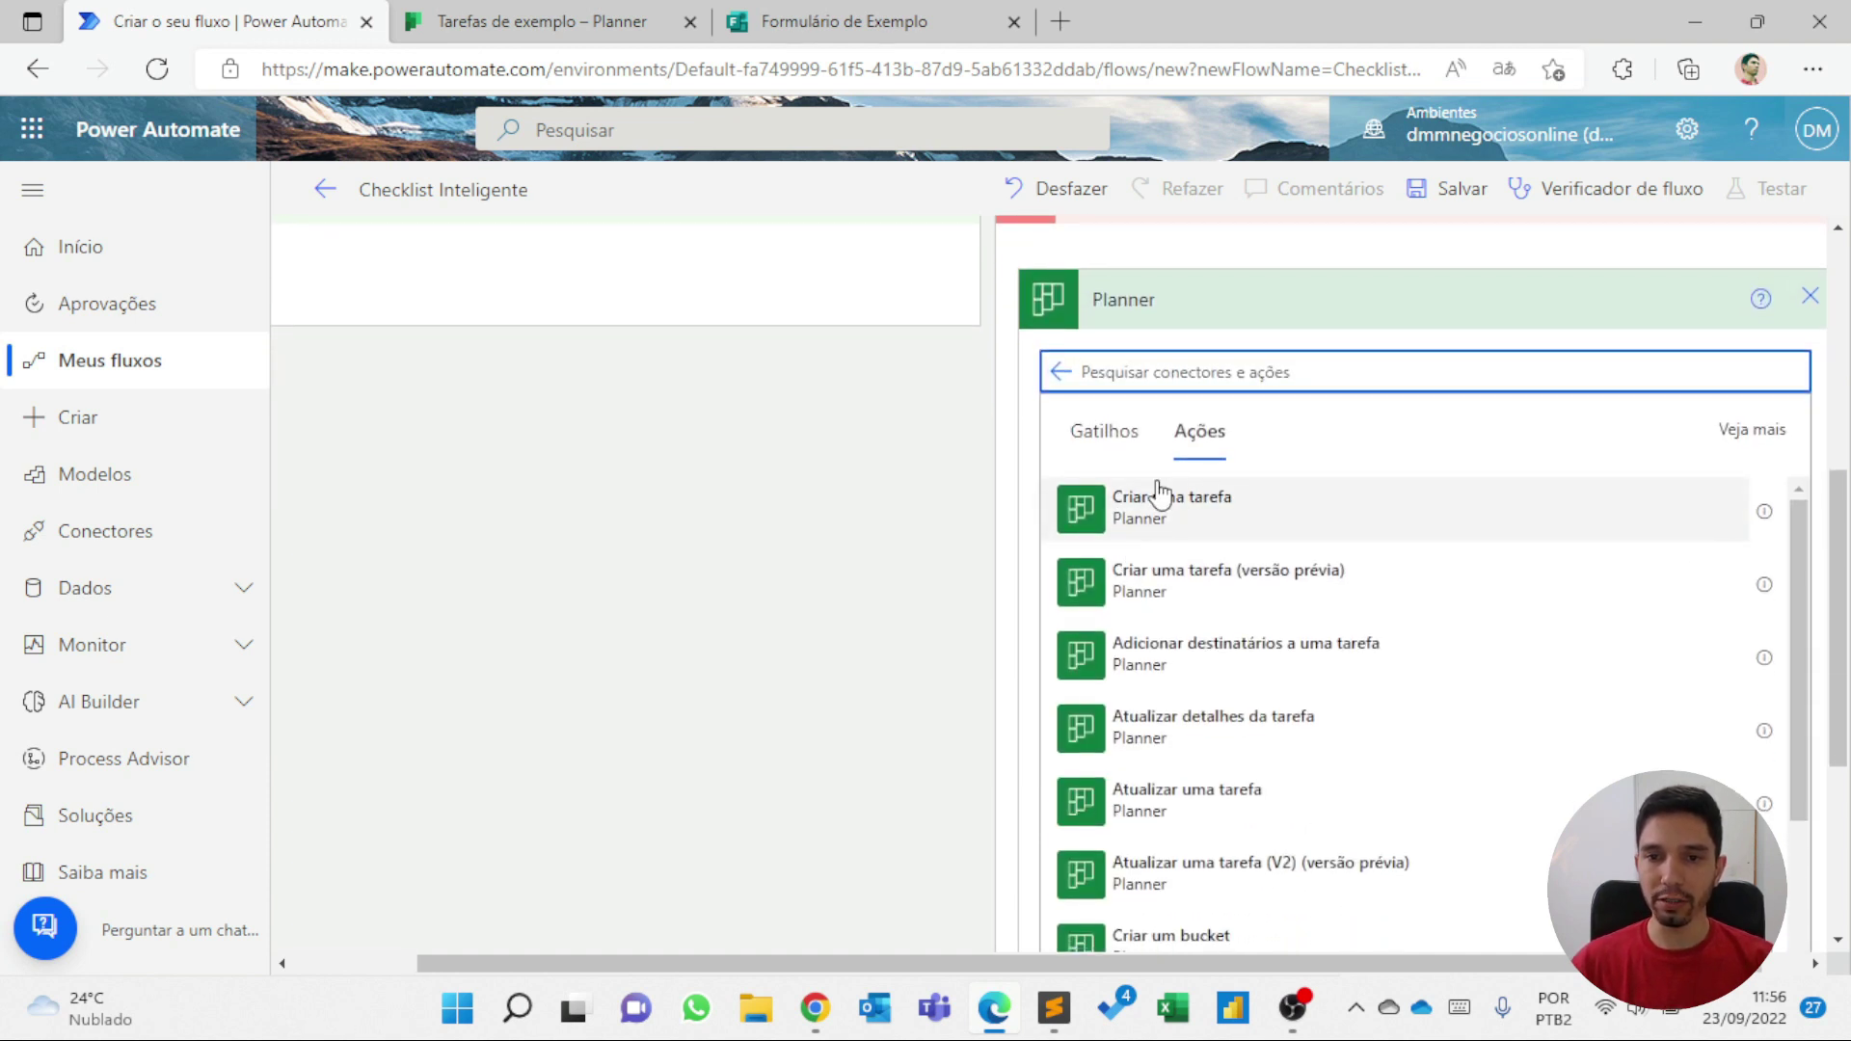
{"action": "left_click", "coordinate": [1161, 507]}
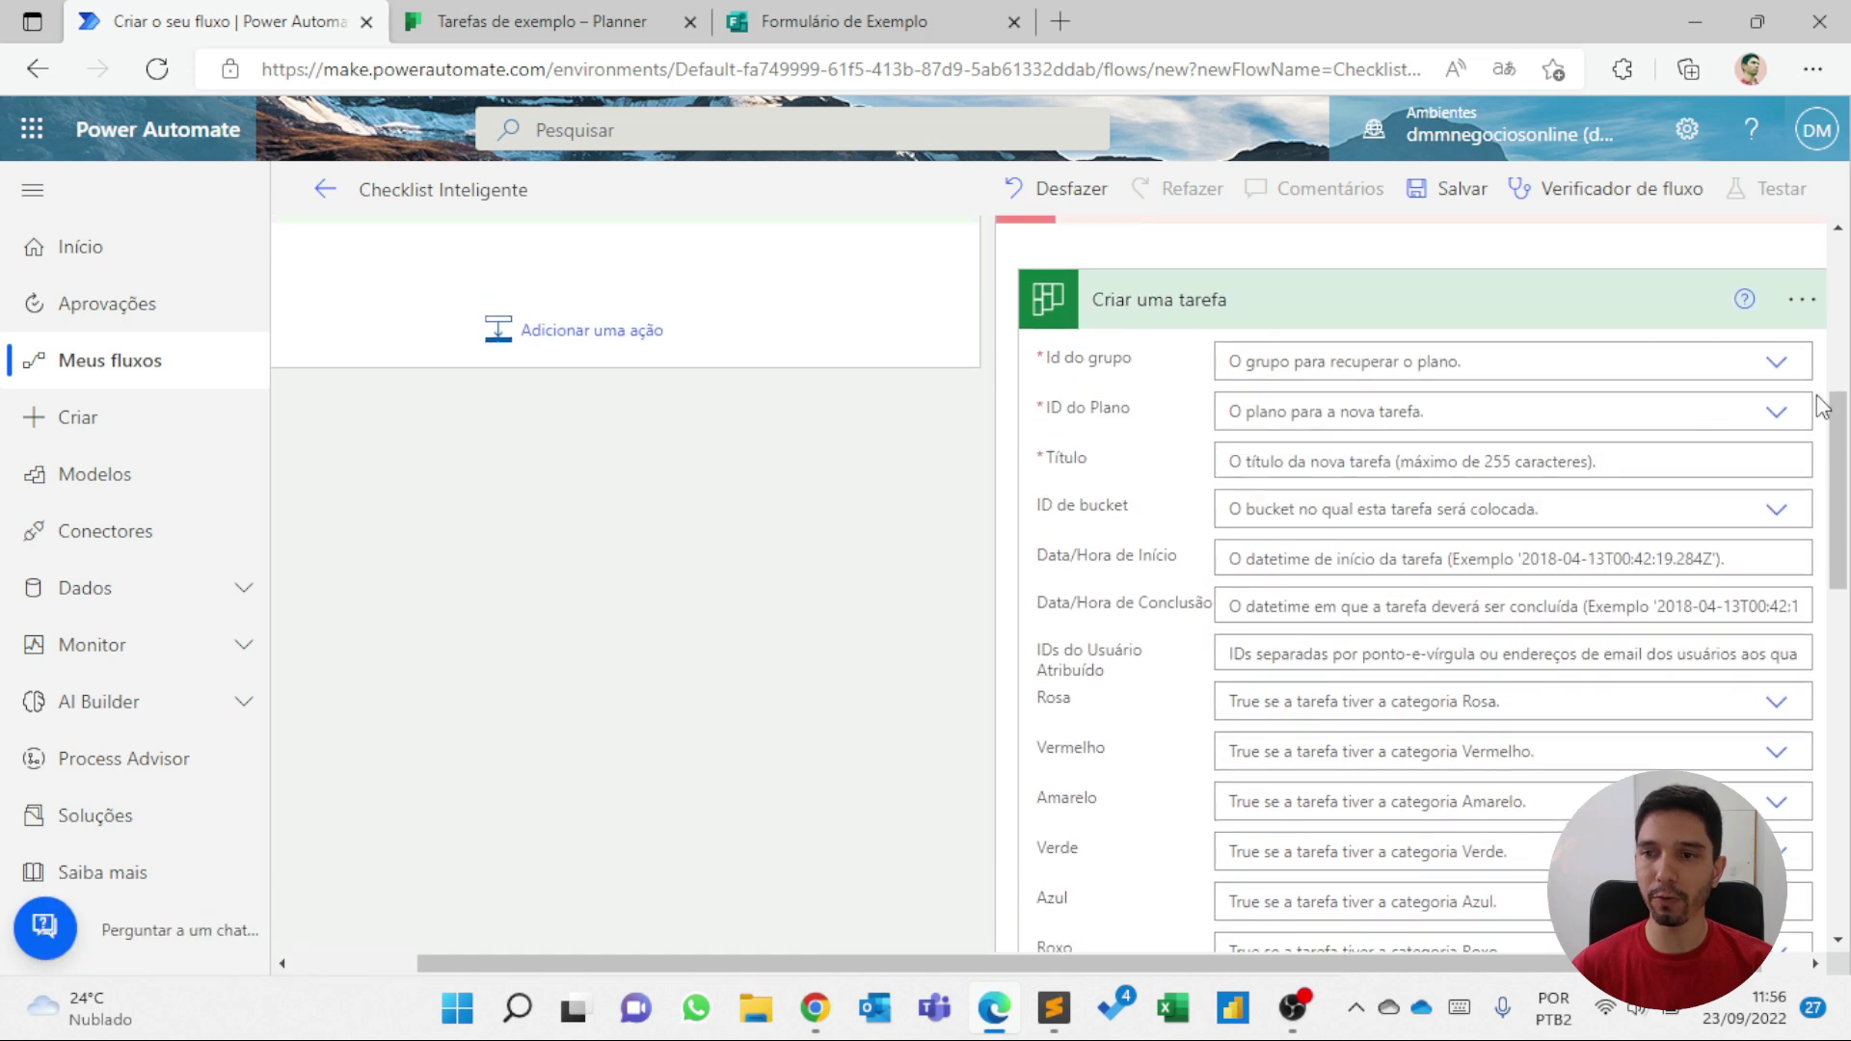
- Set the new task's group and plan to "Tarefas de exemplo", and check the plan's name in Planner
{"action": "left_click", "coordinate": [1780, 366]}
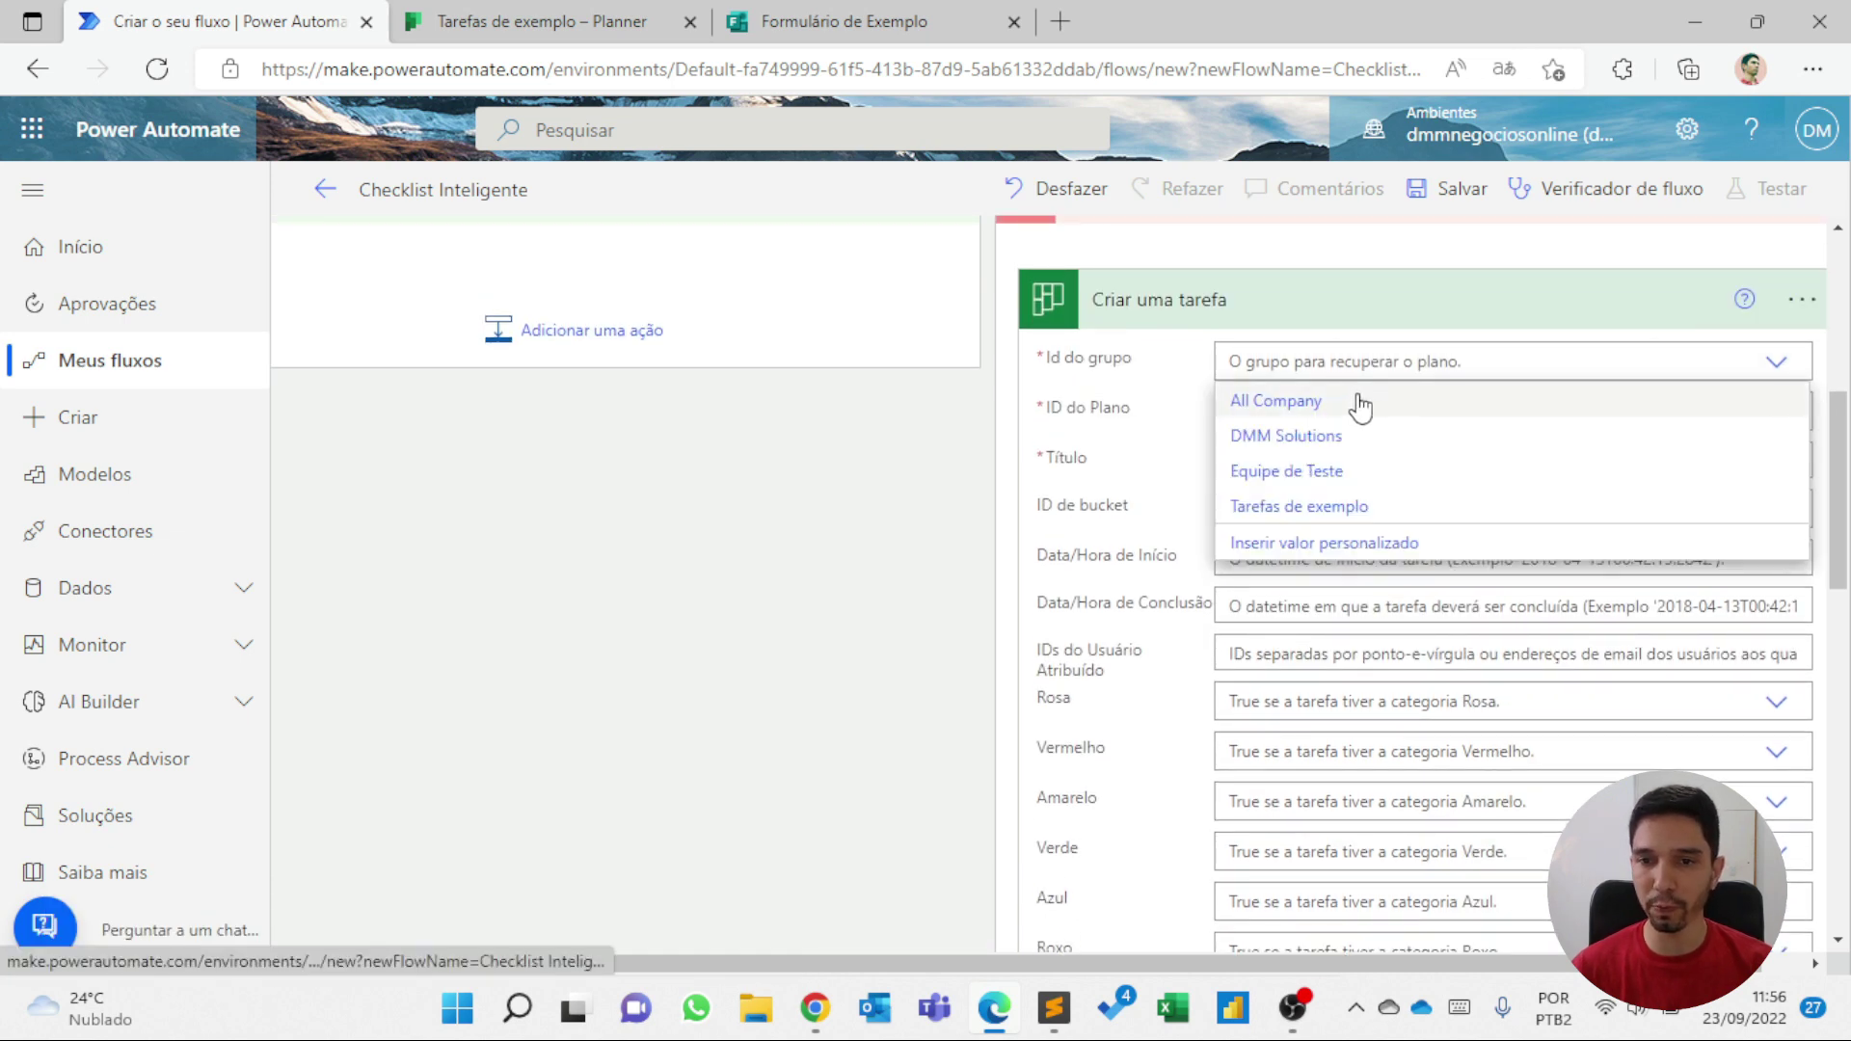
{"action": "left_click", "coordinate": [1326, 507]}
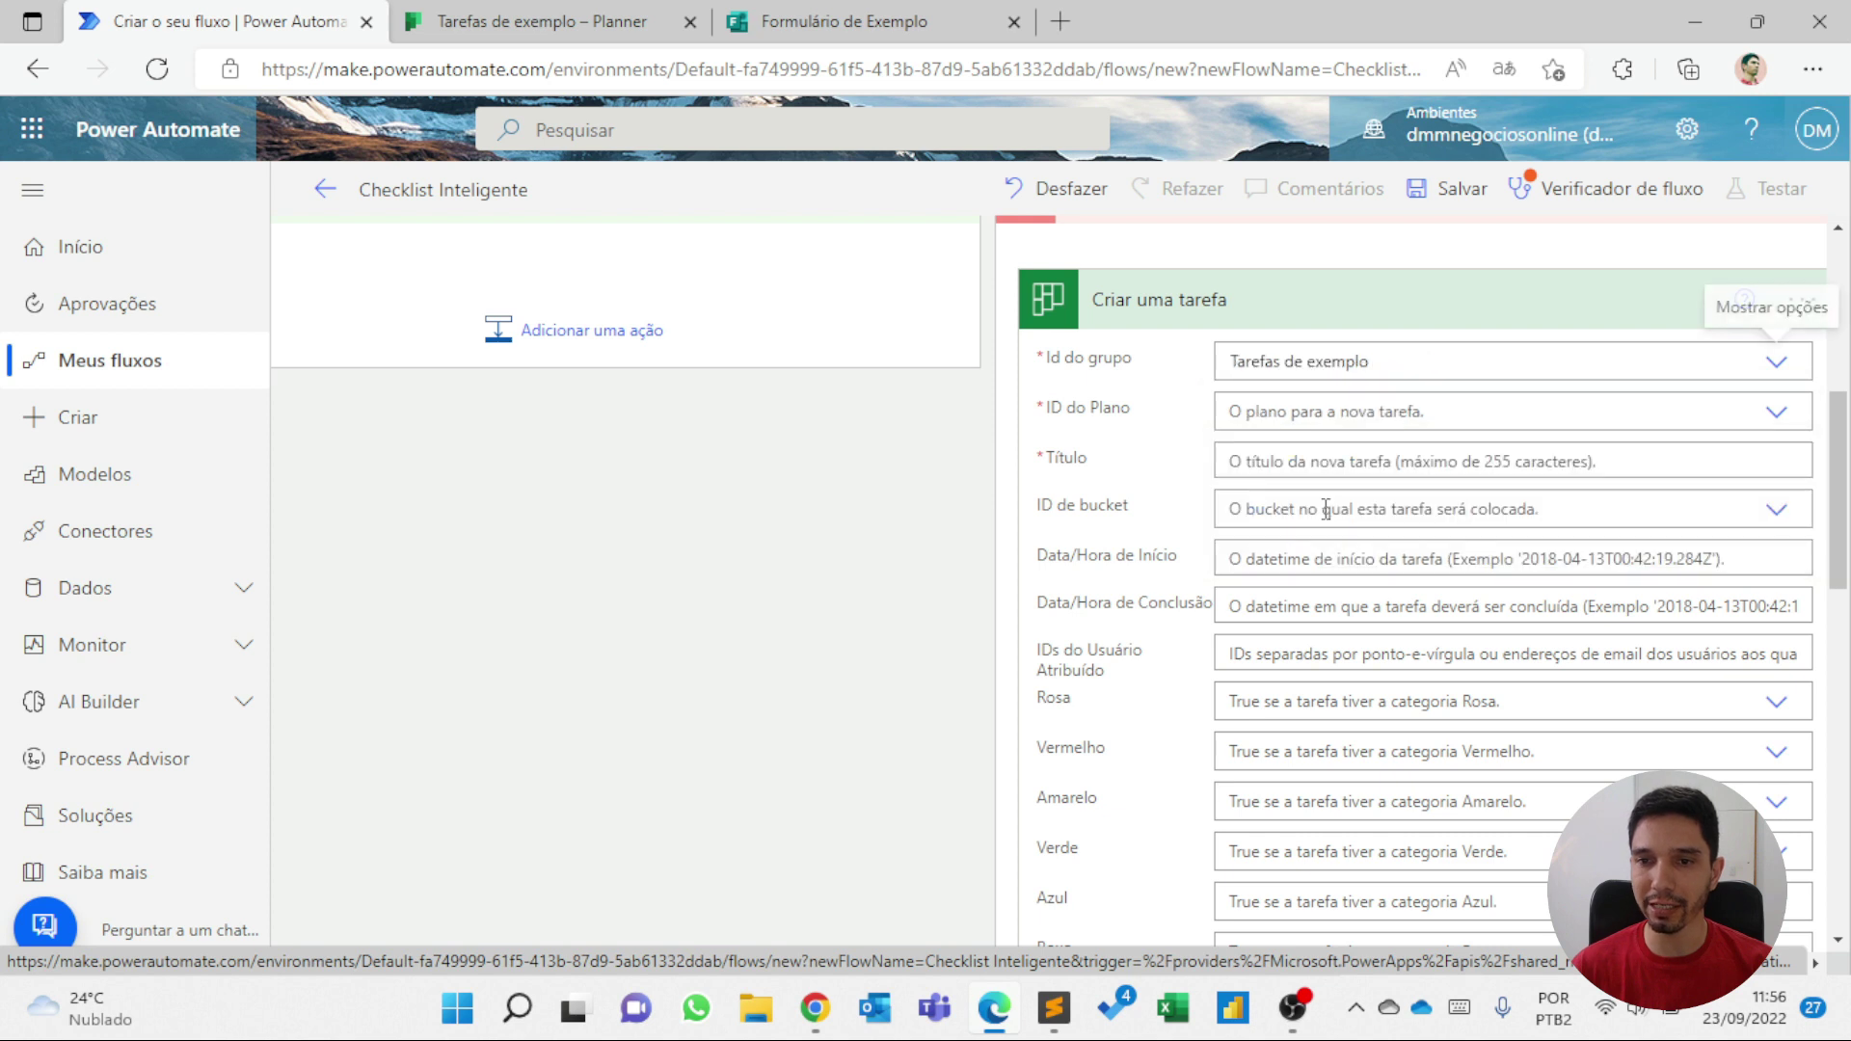
{"action": "left_click", "coordinate": [1779, 418]}
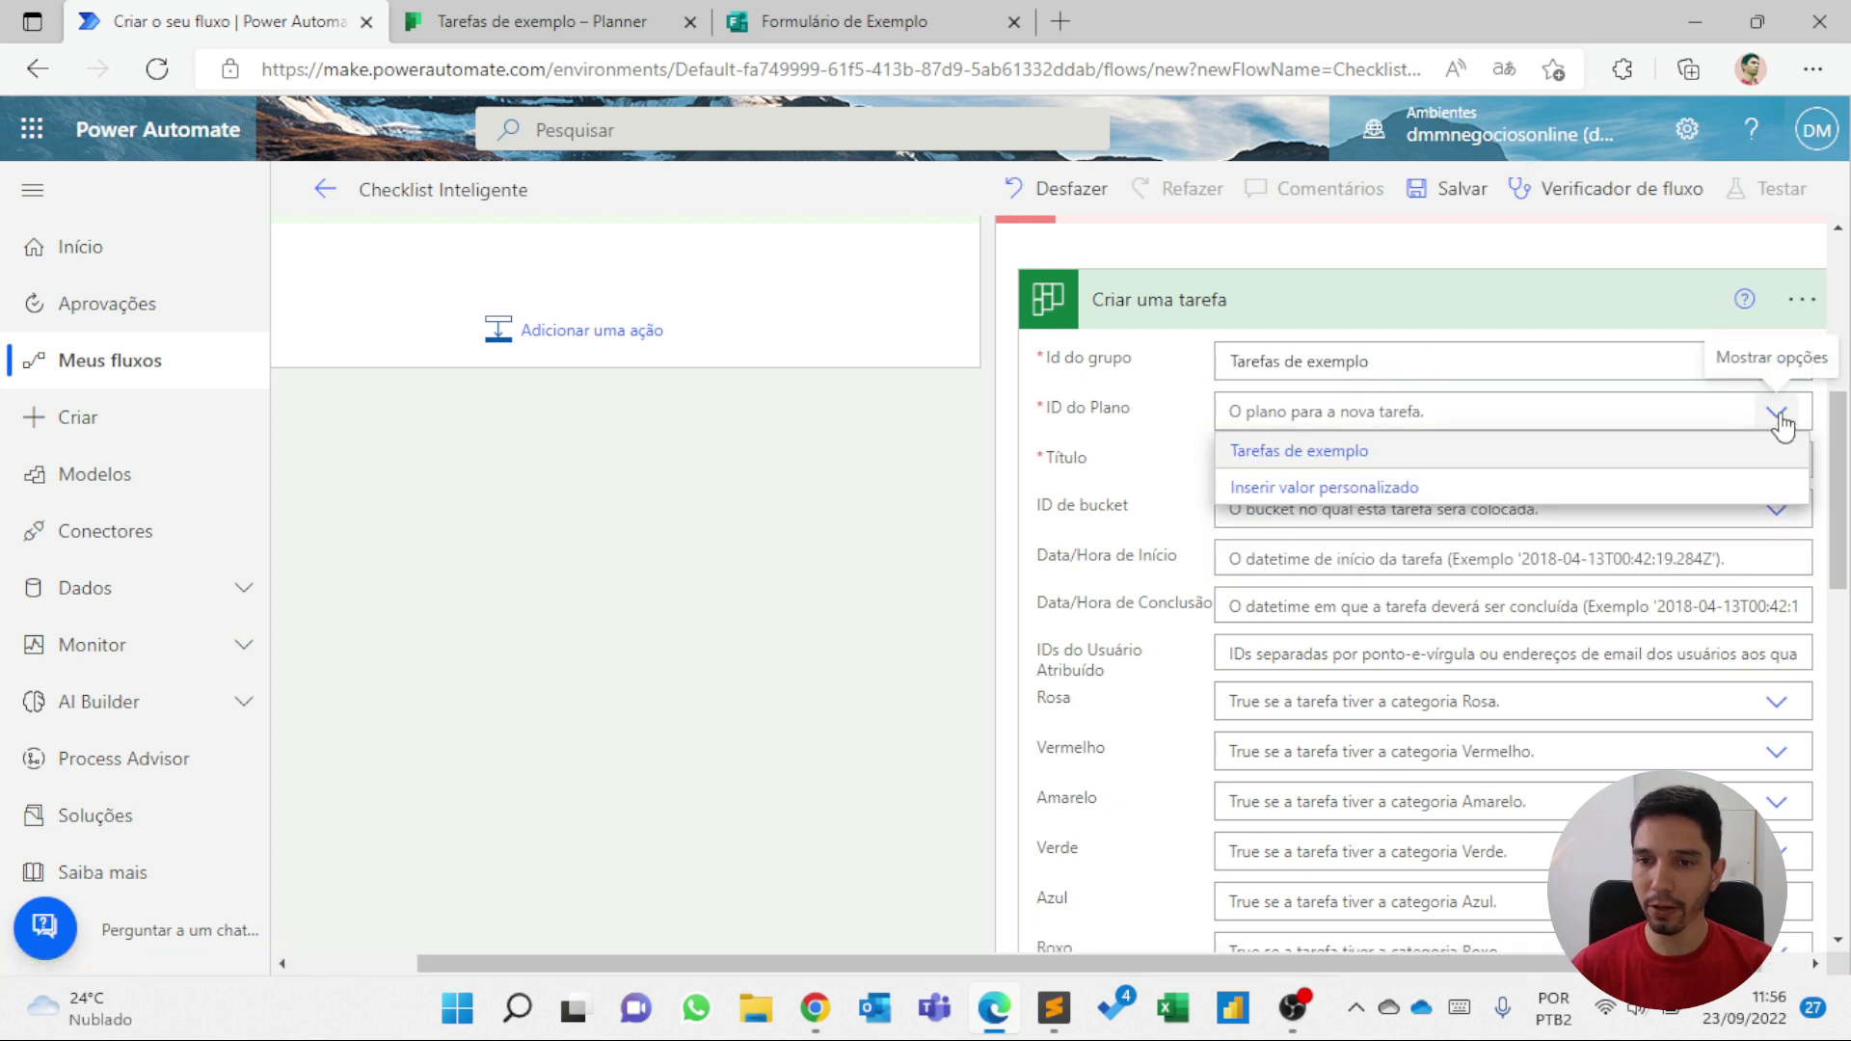
{"action": "left_click", "coordinate": [1297, 460]}
{"action": "left_click", "coordinate": [545, 23]}
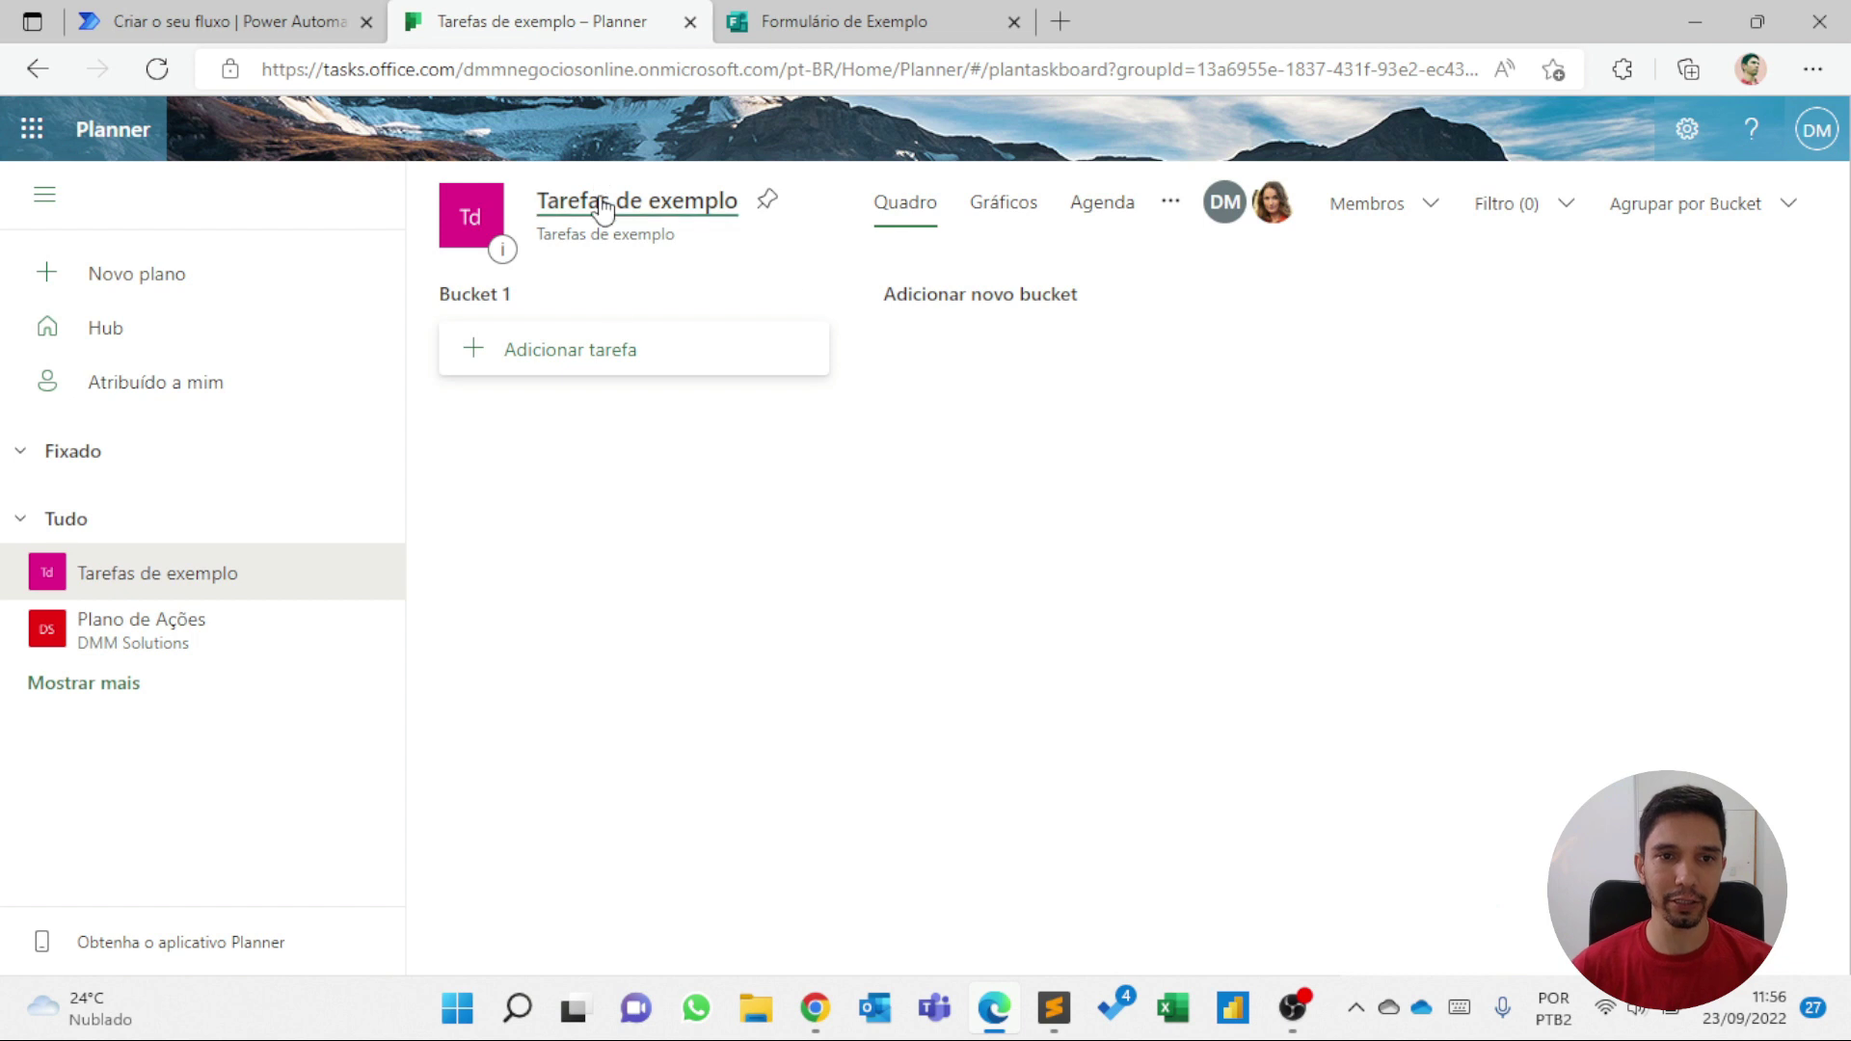
{"action": "left_click", "coordinate": [292, 19]}
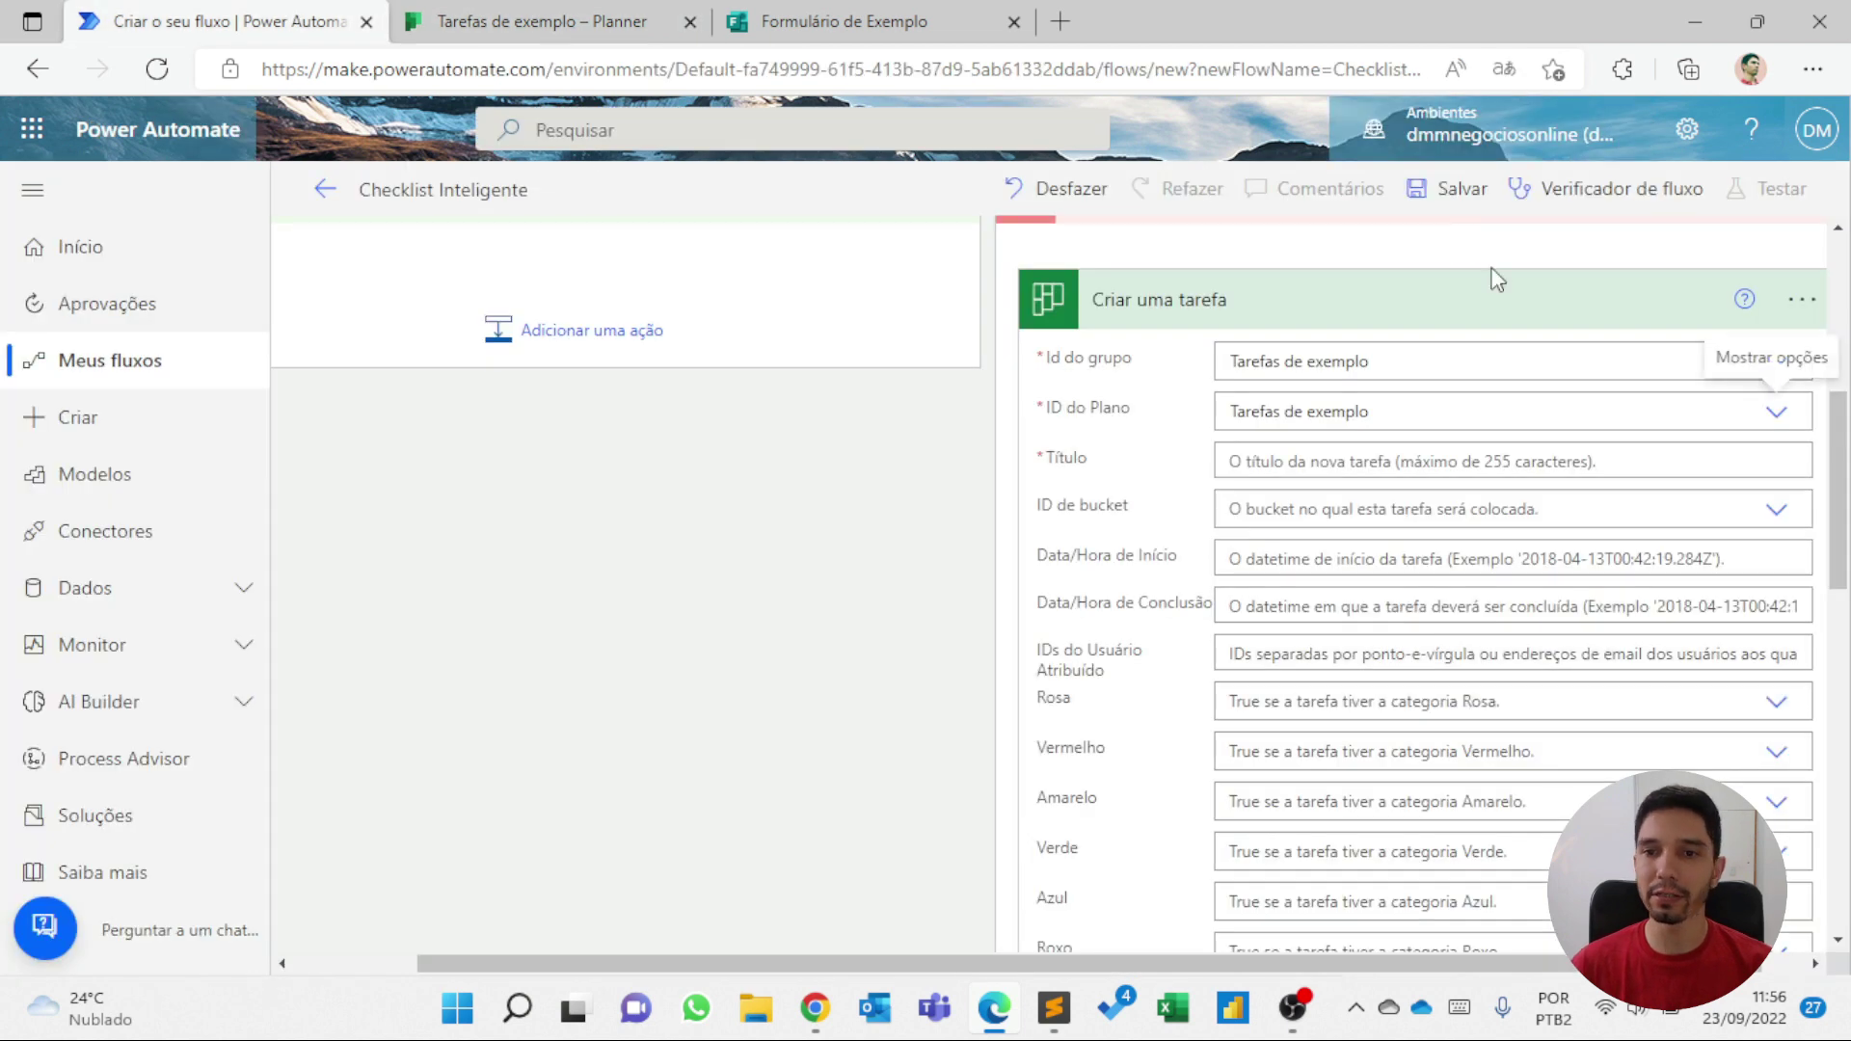
- Enter "Existe uma inconformidade no item 1 do Formulário de Exemplo" as the title of the Planner task
{"action": "left_click", "coordinate": [1471, 463]}
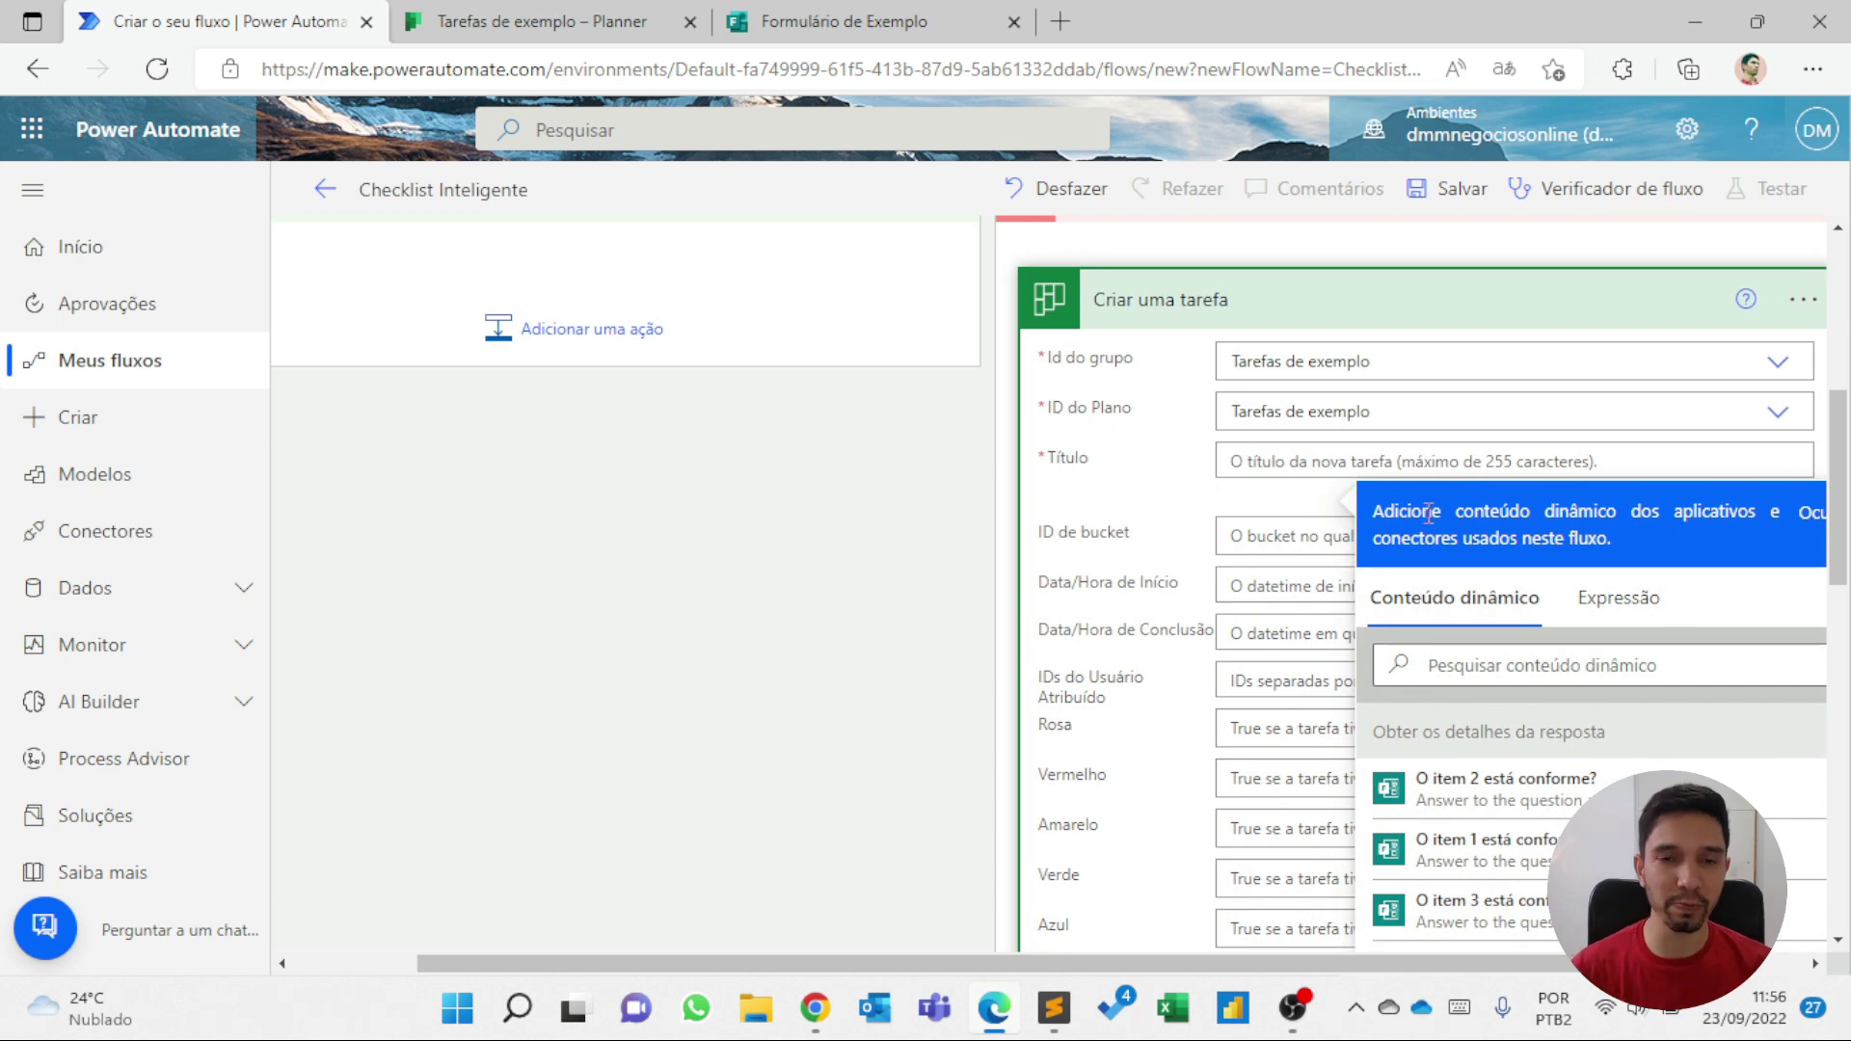
{"action": "scroll", "coordinate": [786, 670], "scroll_direction": "up", "scroll_amount": 5}
{"action": "scroll", "coordinate": [881, 699], "scroll_direction": "down", "scroll_amount": 5}
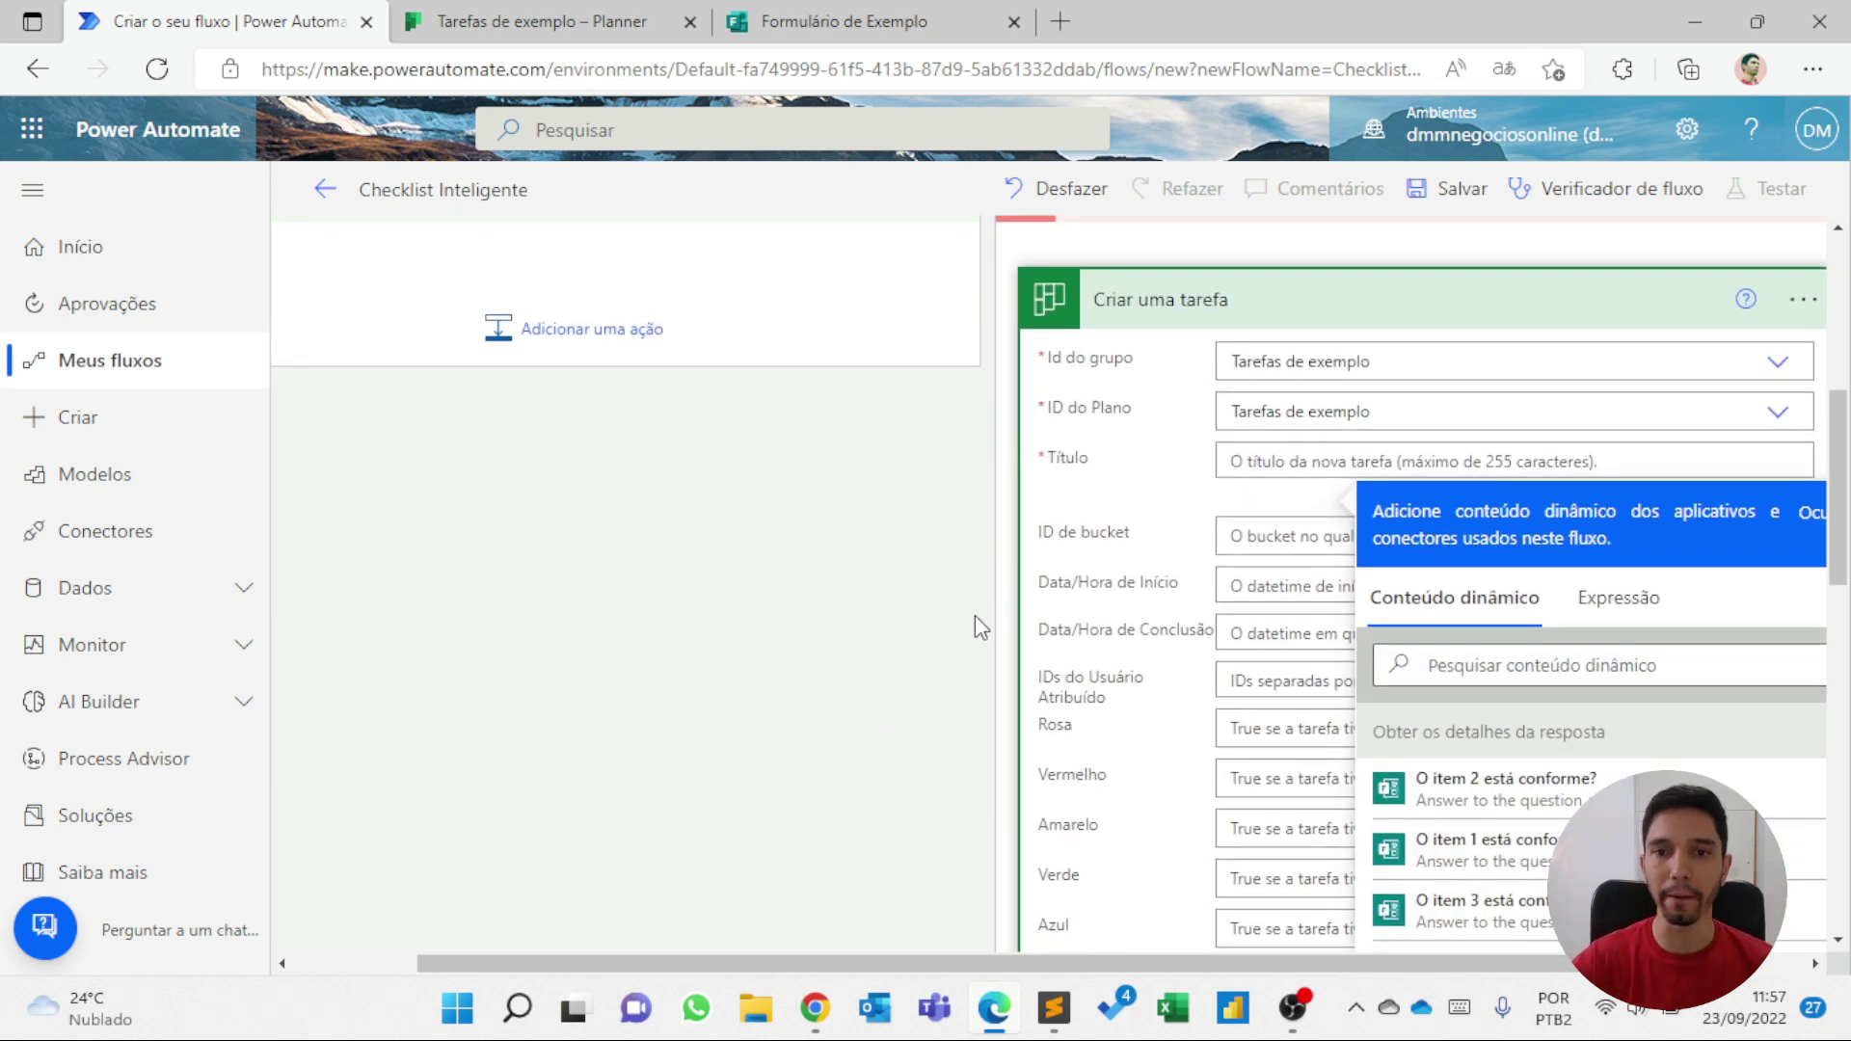
{"action": "type", "text": "Existe um"}
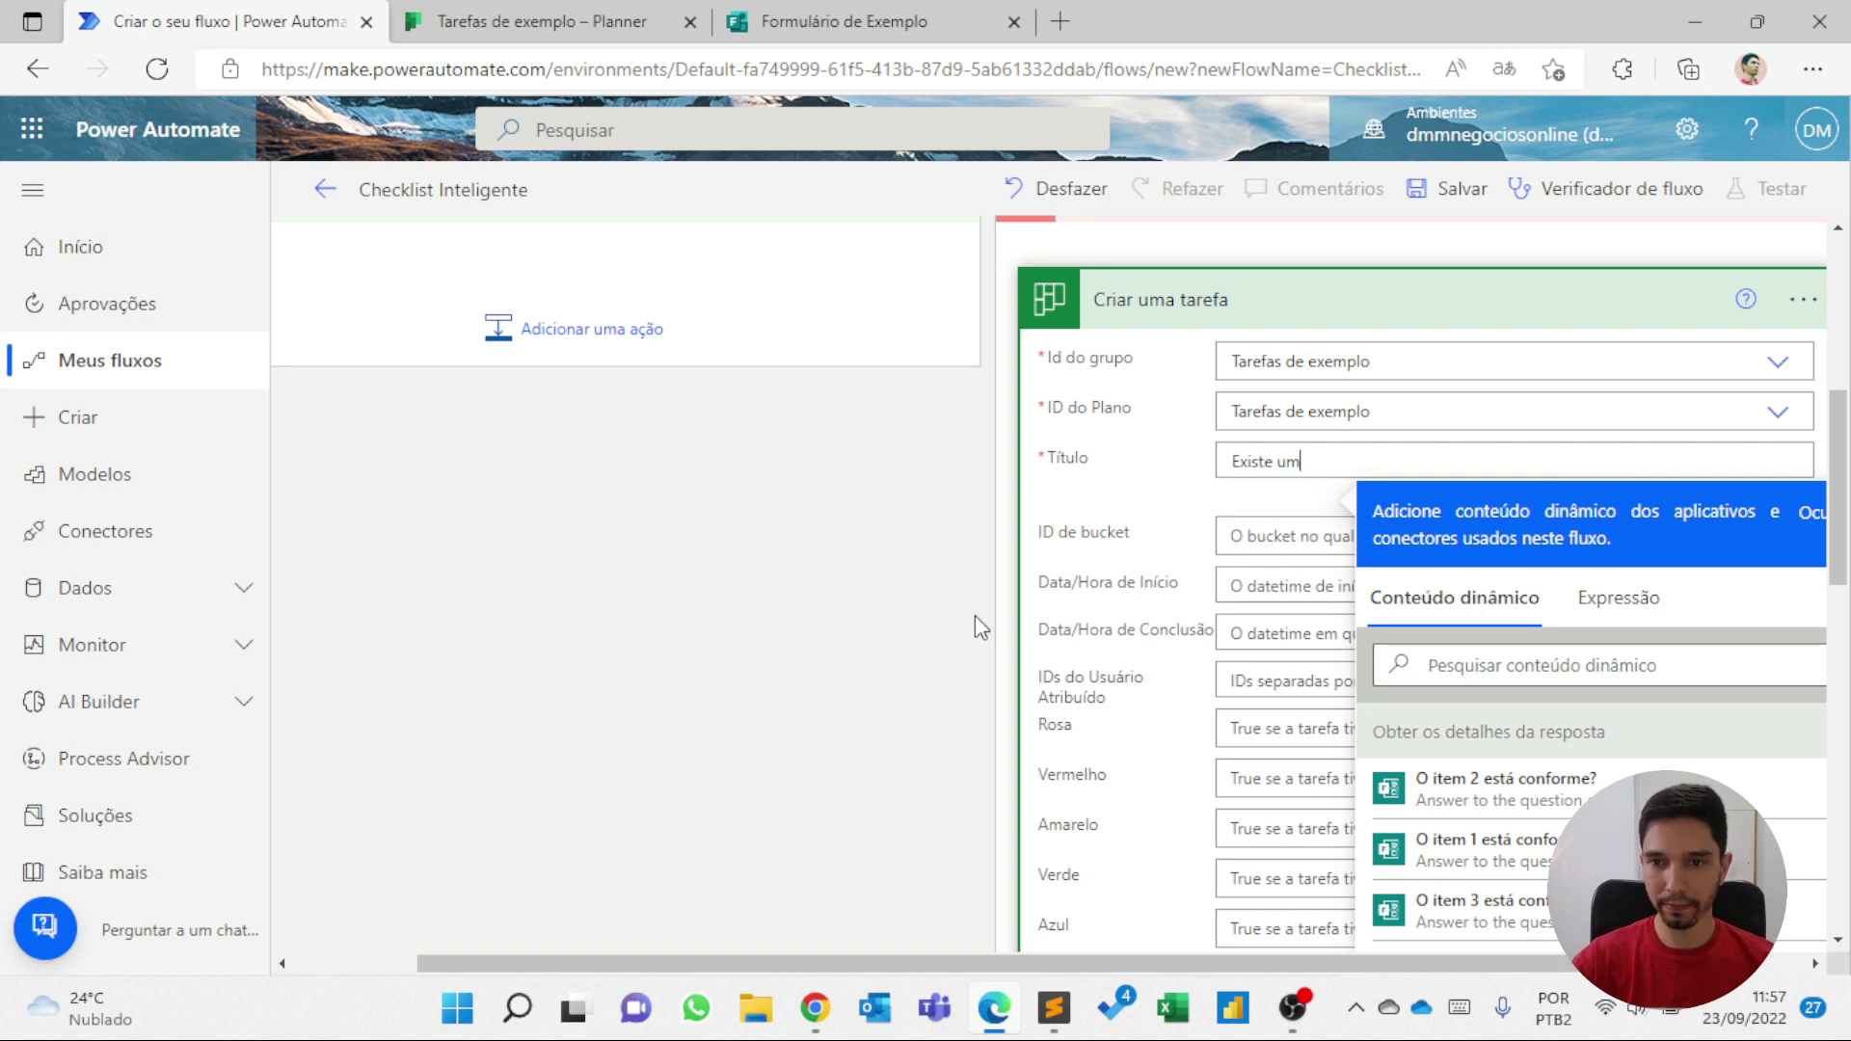
{"action": "type", "text": "a inconformidade no "}
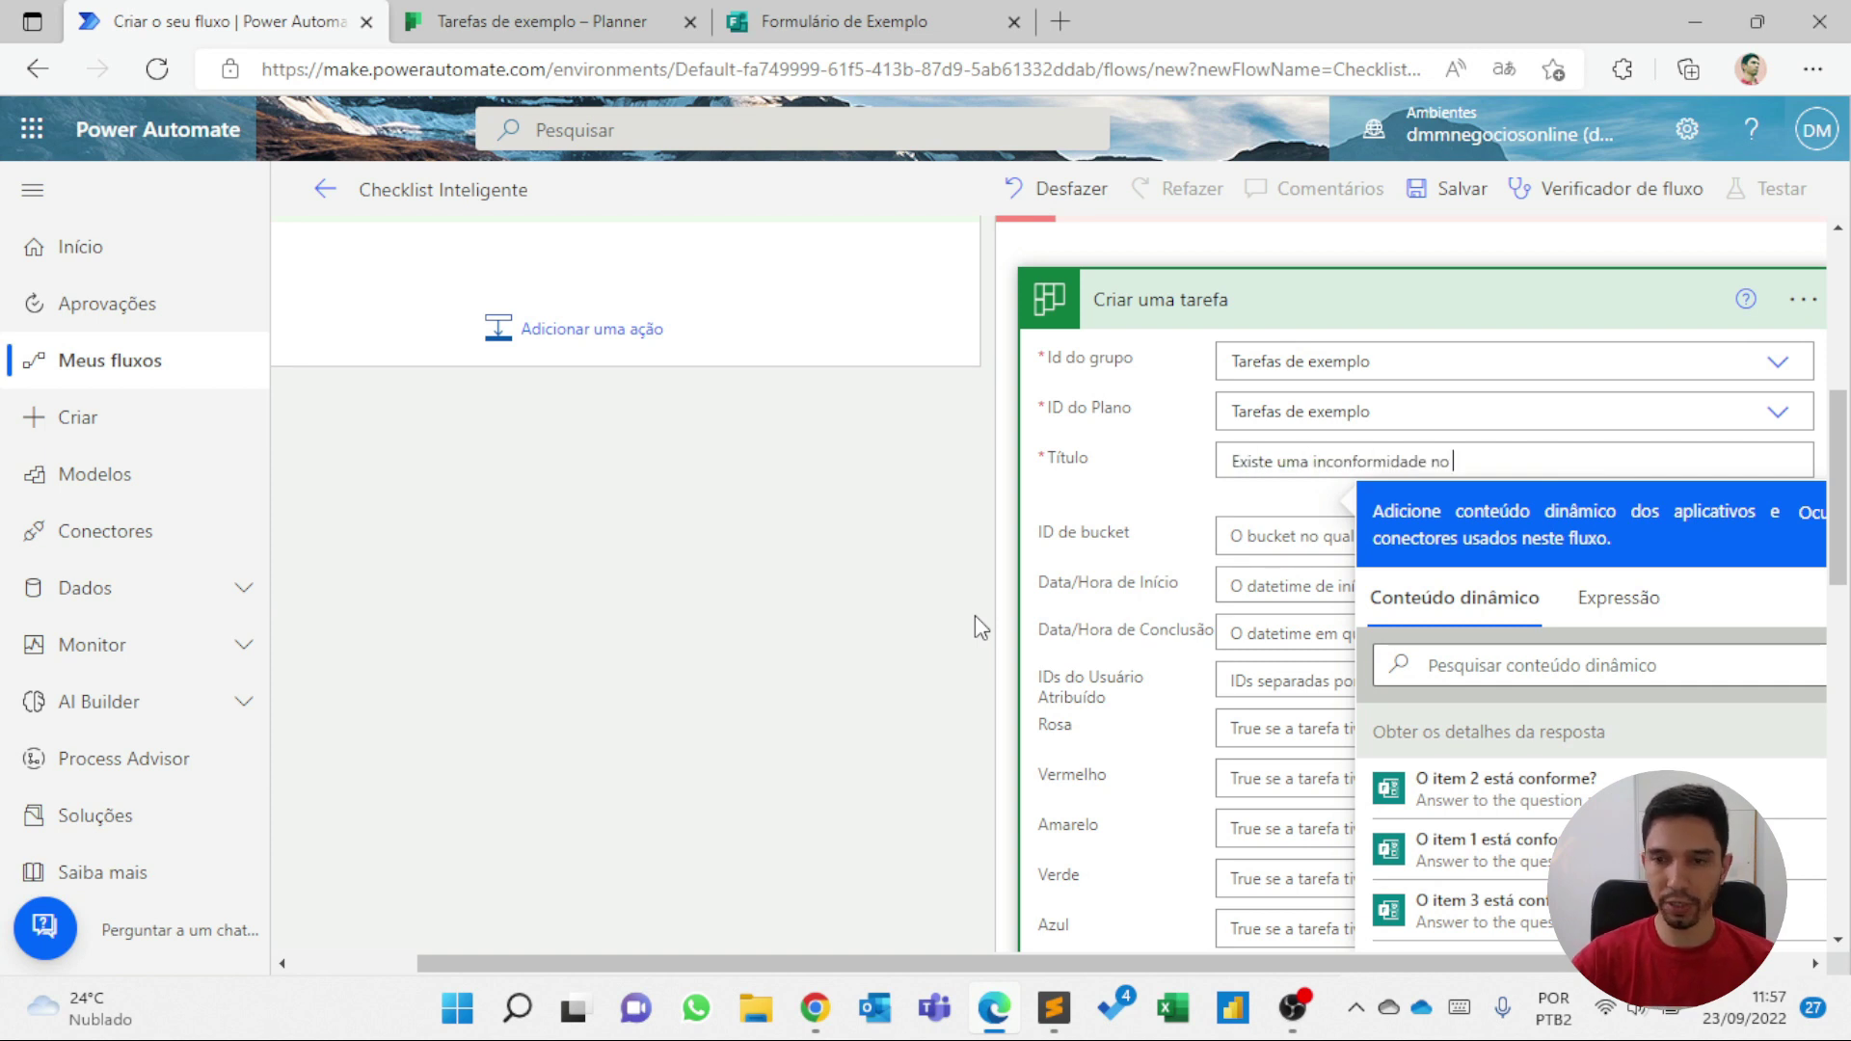
{"action": "type", "text": "item 1 do Formulário de"}
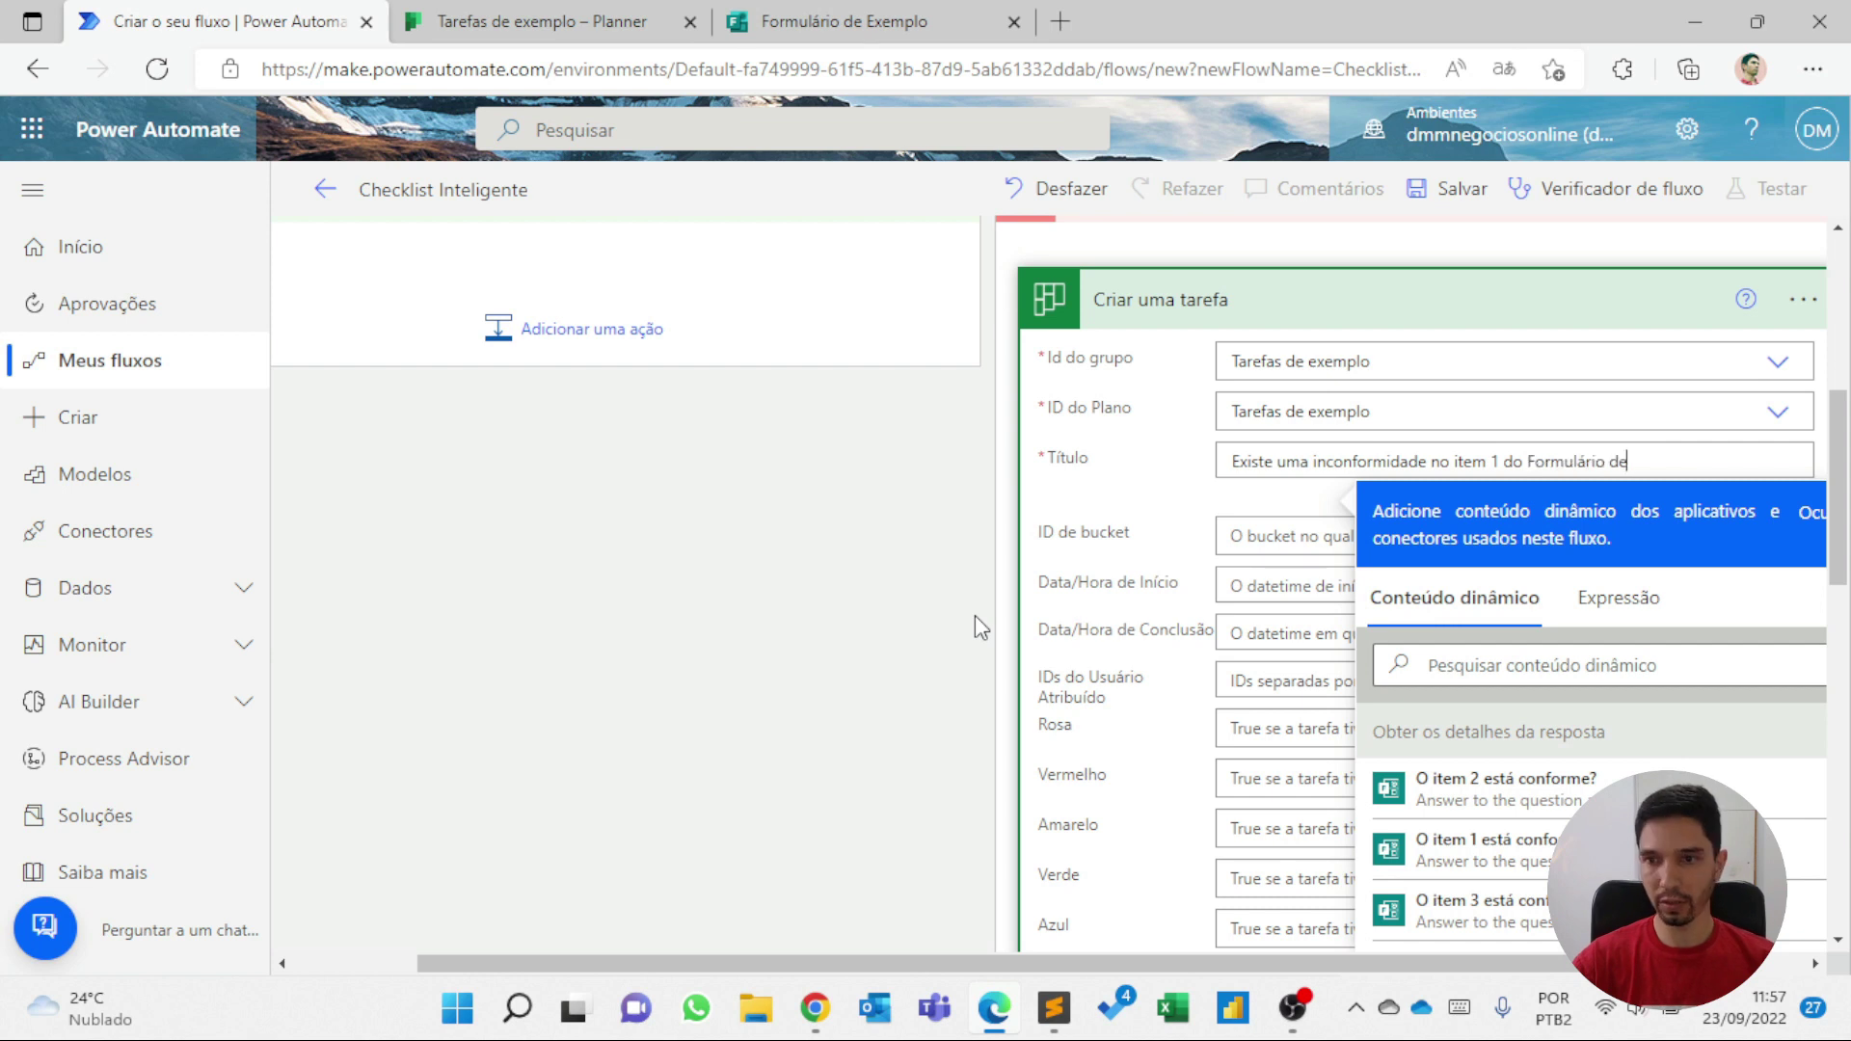
{"action": "type", "text": " Exemplo"}
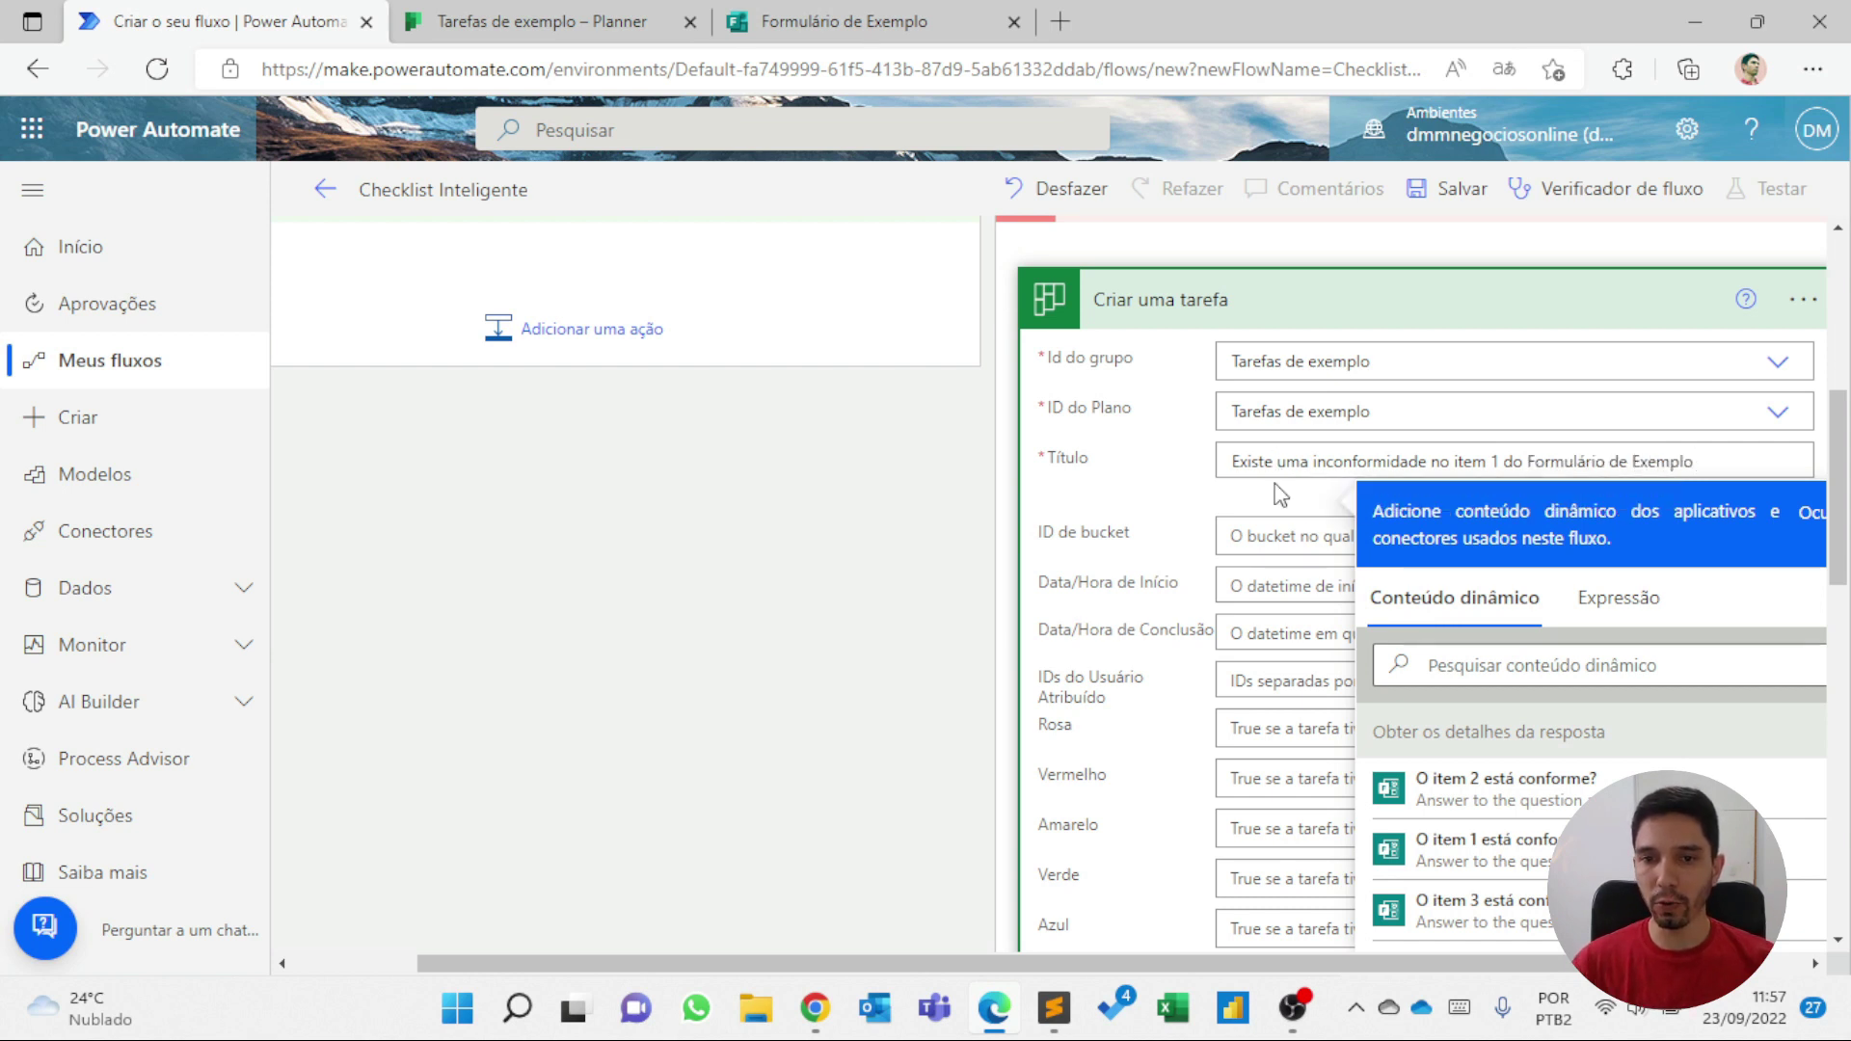
- Set the Planner task's bucket to "Bucket 1"
{"action": "left_click", "coordinate": [1285, 521]}
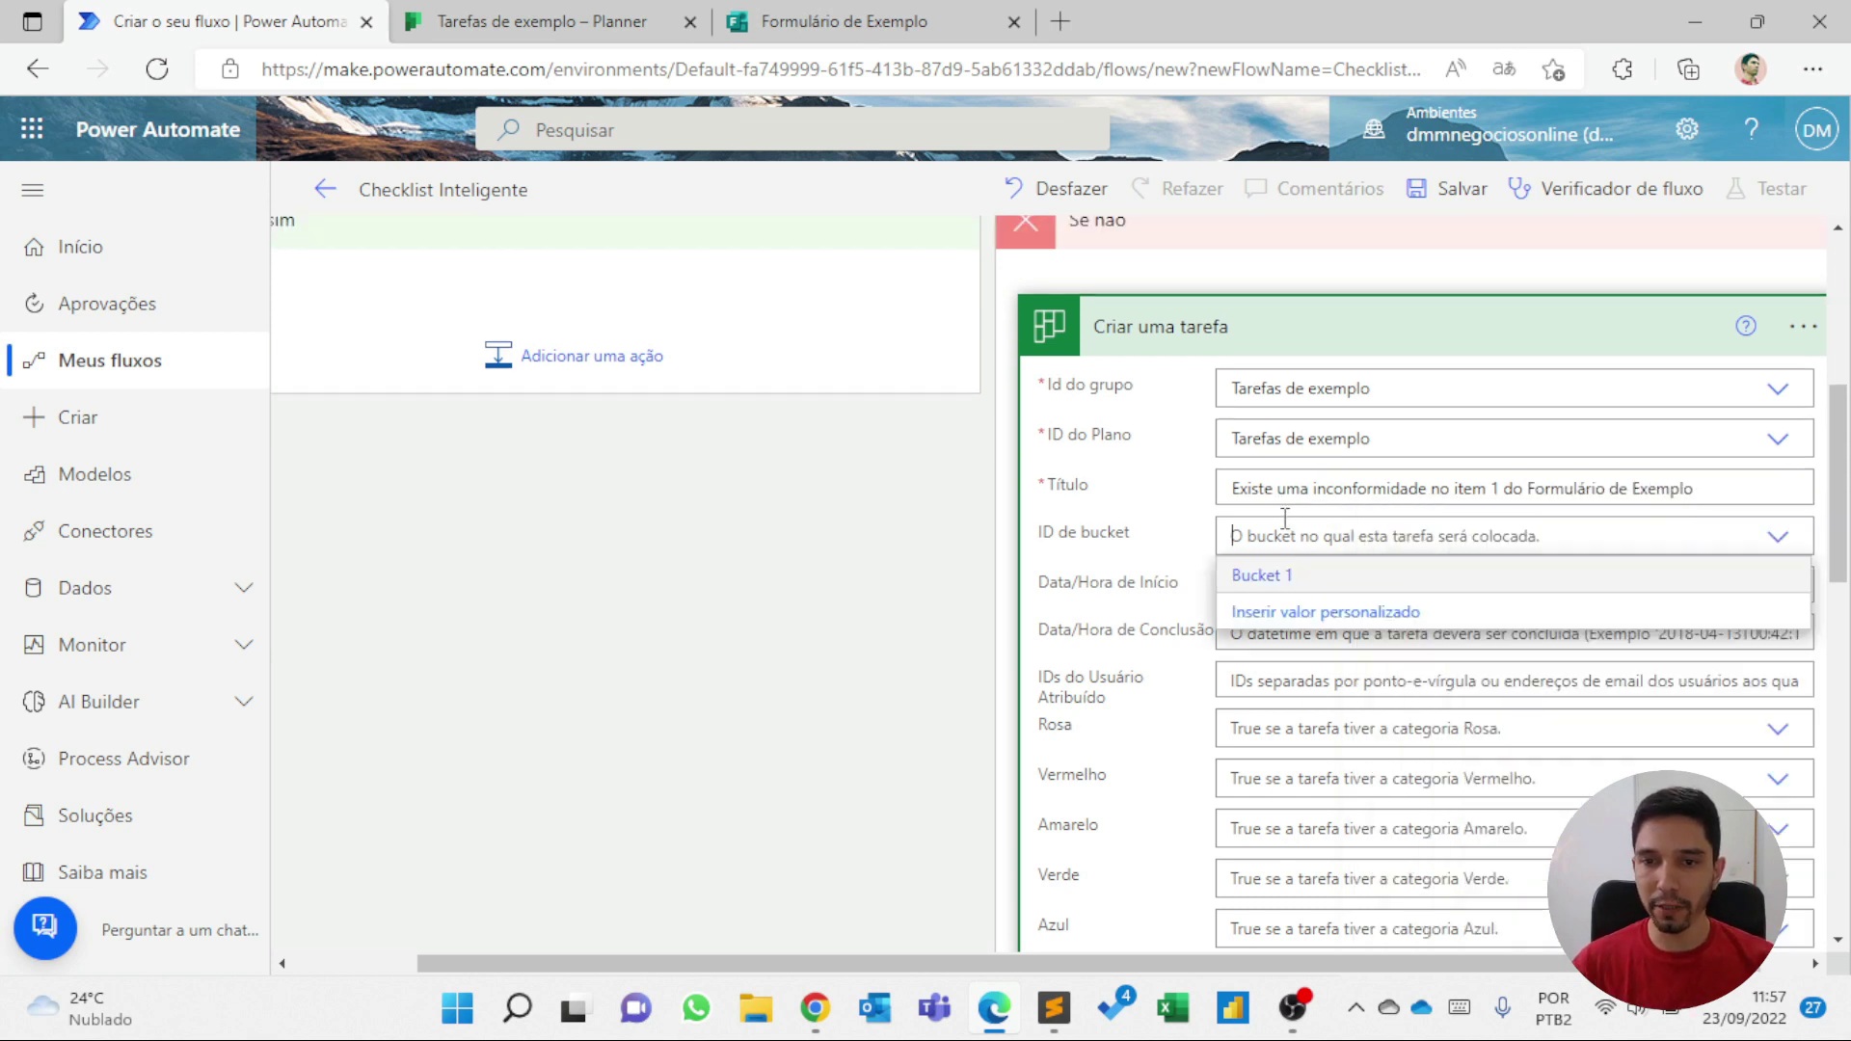
{"action": "left_click", "coordinate": [1258, 577]}
{"action": "scroll", "coordinate": [1217, 451], "scroll_direction": "down", "scroll_amount": 2}
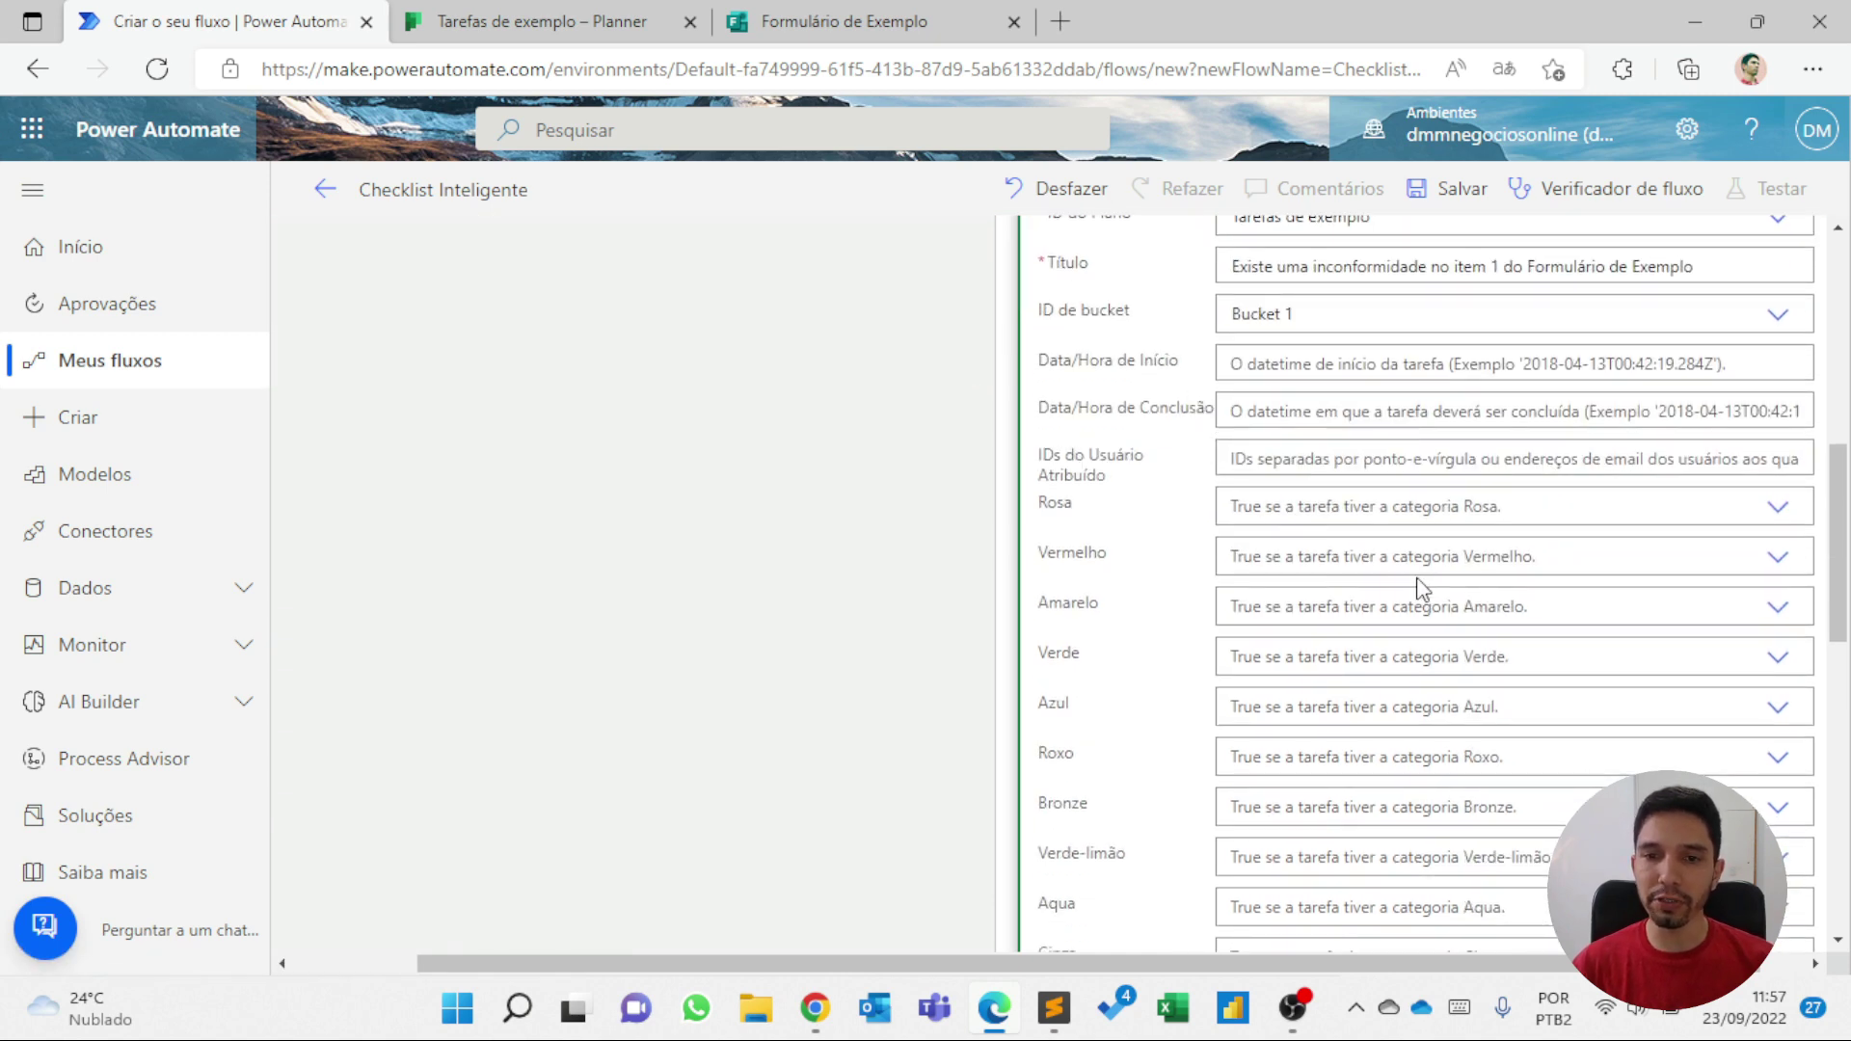
- Look over the optional date, assignee and category fields of "Criar uma tarefa" and collapse the action
{"action": "scroll", "coordinate": [1418, 582], "scroll_direction": "down", "scroll_amount": 7}
{"action": "scroll", "coordinate": [1422, 591], "scroll_direction": "up", "scroll_amount": 6}
{"action": "scroll", "coordinate": [1422, 591], "scroll_direction": "up", "scroll_amount": 4}
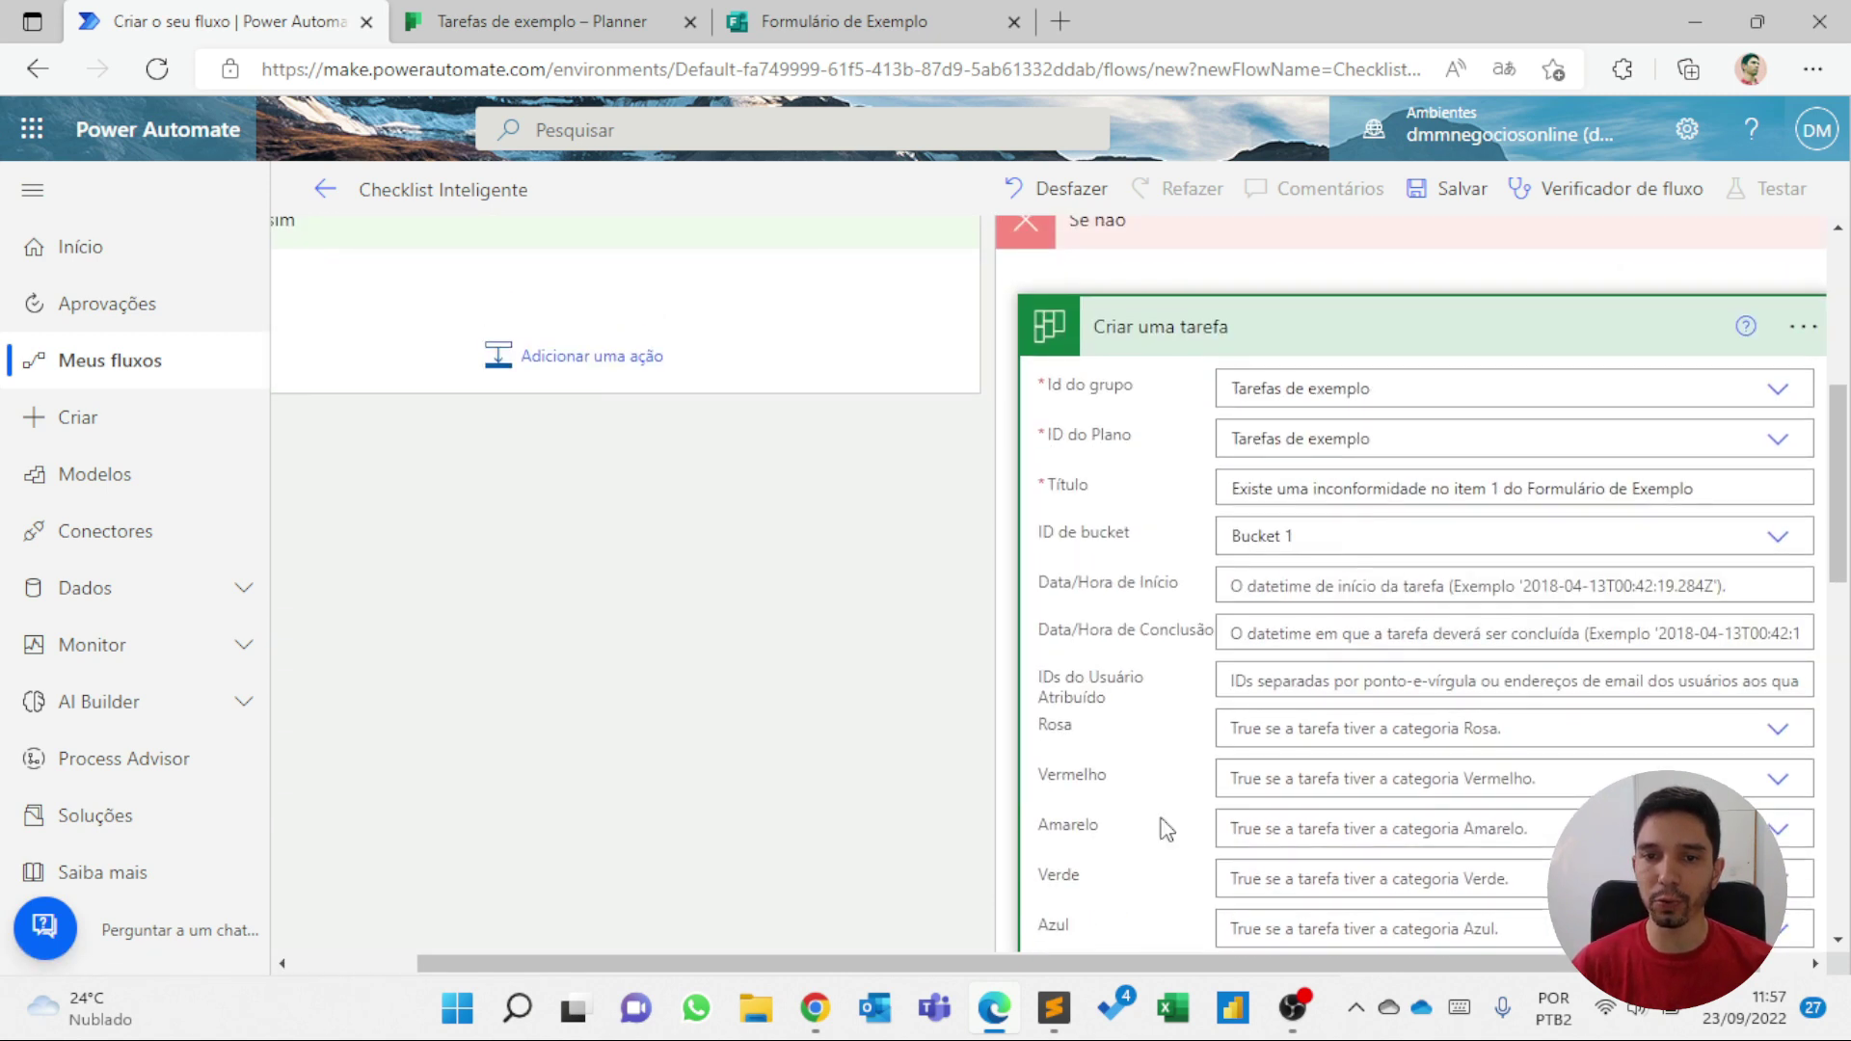
{"action": "left_click", "coordinate": [1271, 632]}
{"action": "scroll", "coordinate": [1120, 457], "scroll_direction": "down", "scroll_amount": 4}
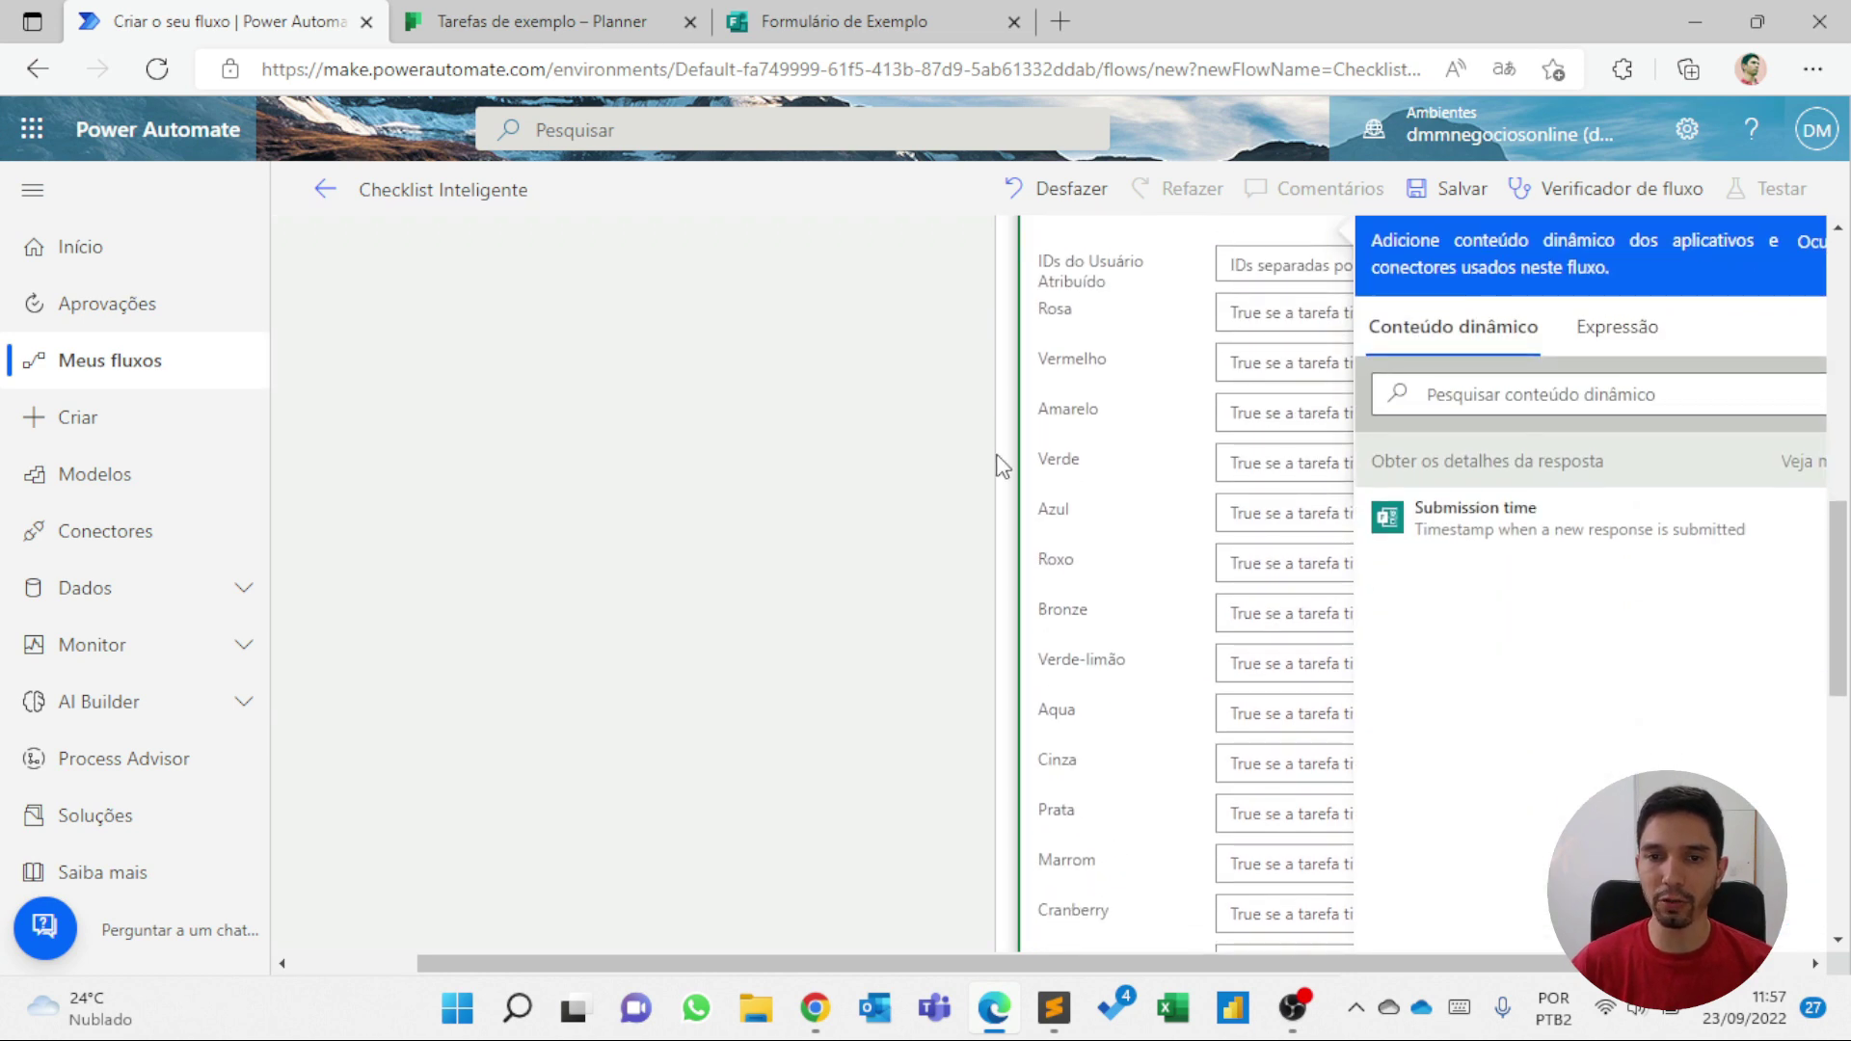
{"action": "left_click", "coordinate": [1040, 463]}
{"action": "scroll", "coordinate": [1259, 488], "scroll_direction": "down", "scroll_amount": 3}
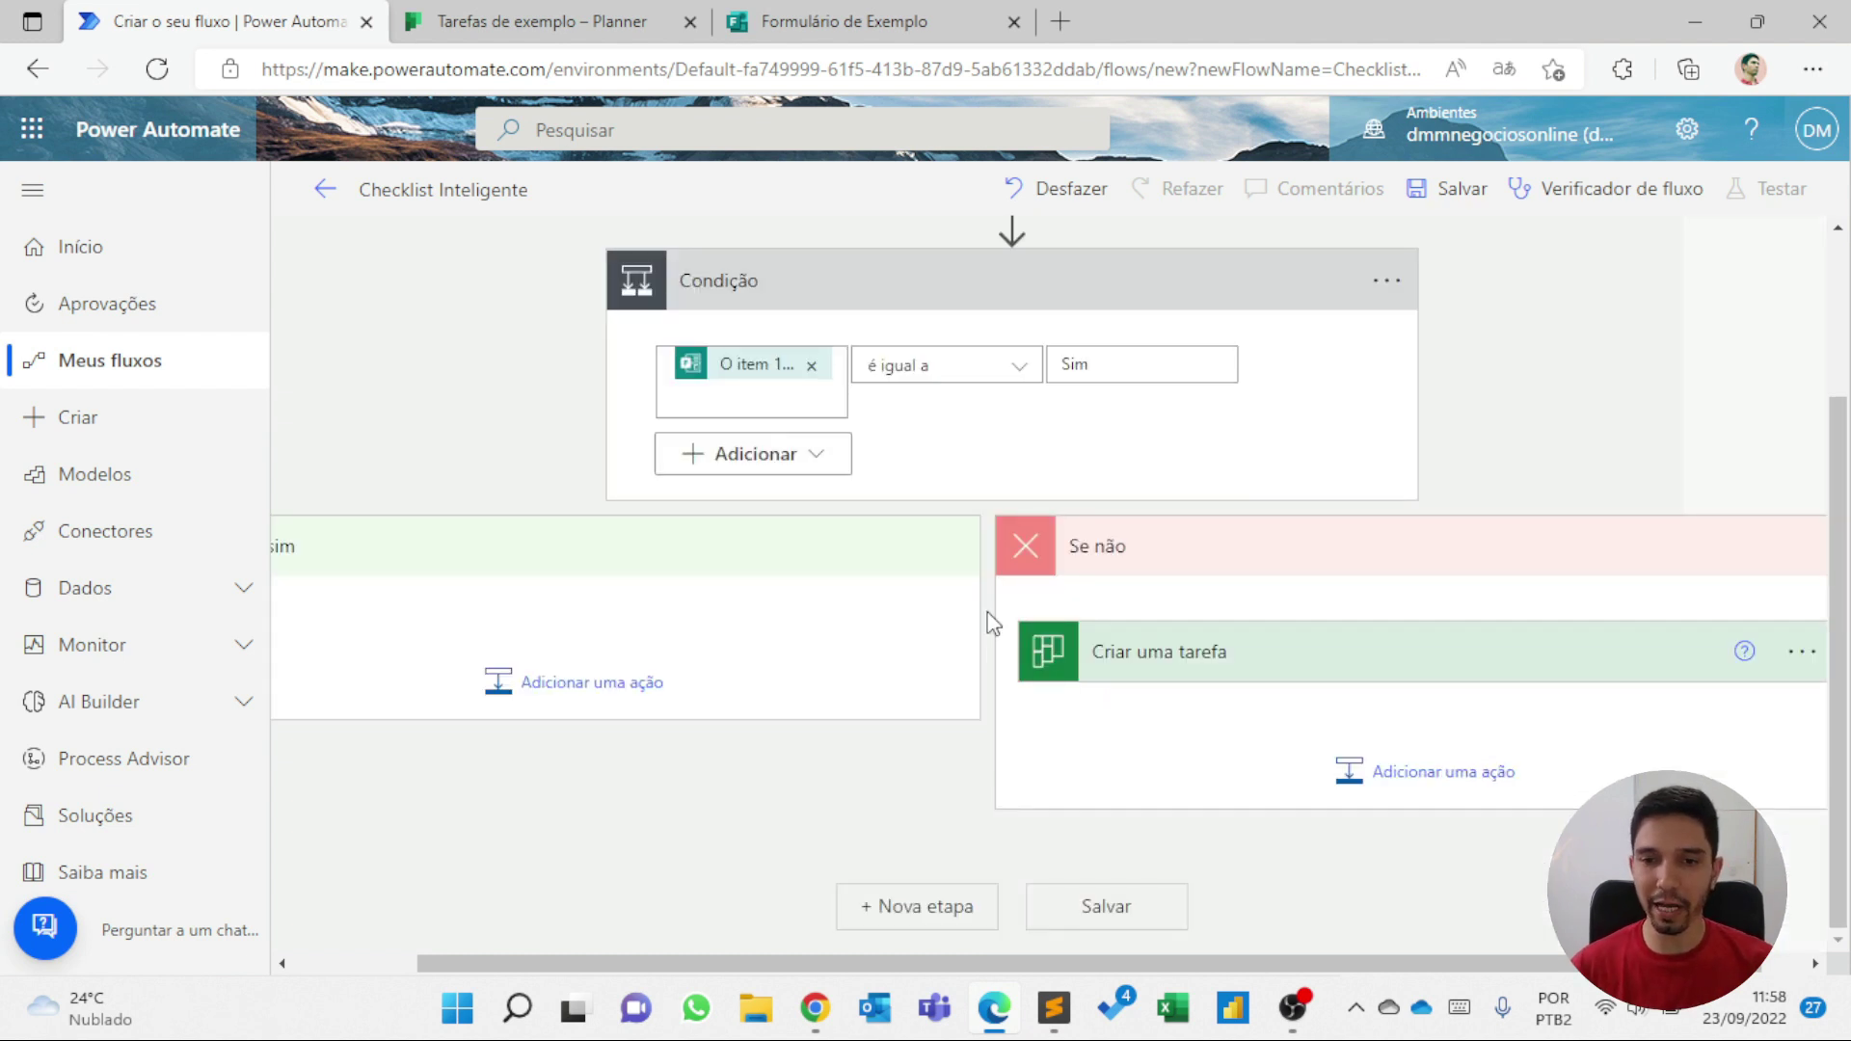
- Add the Planner action "Atualizar detalhes da tarefa" after "Criar uma tarefa" in the "Se não" branch, searching for "Atuali"
{"action": "left_click", "coordinate": [1431, 771]}
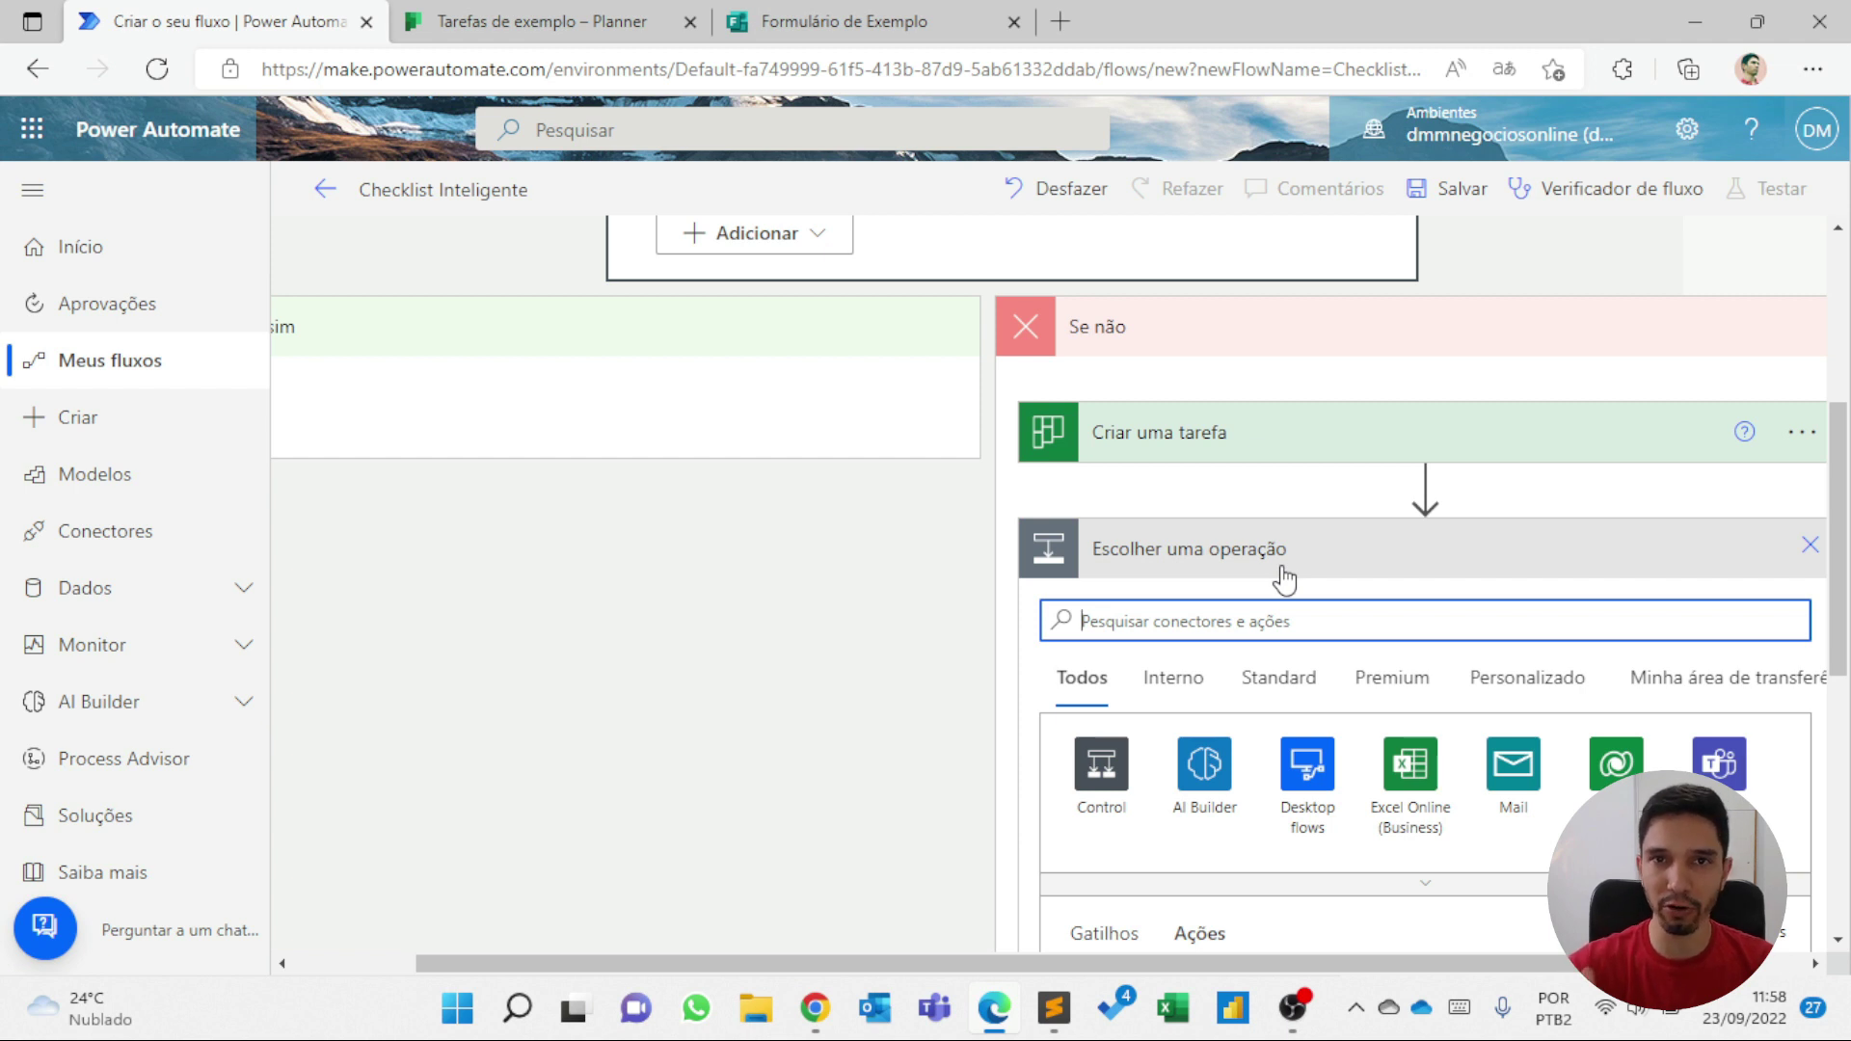
{"action": "scroll", "coordinate": [1285, 579], "scroll_direction": "down", "scroll_amount": 1}
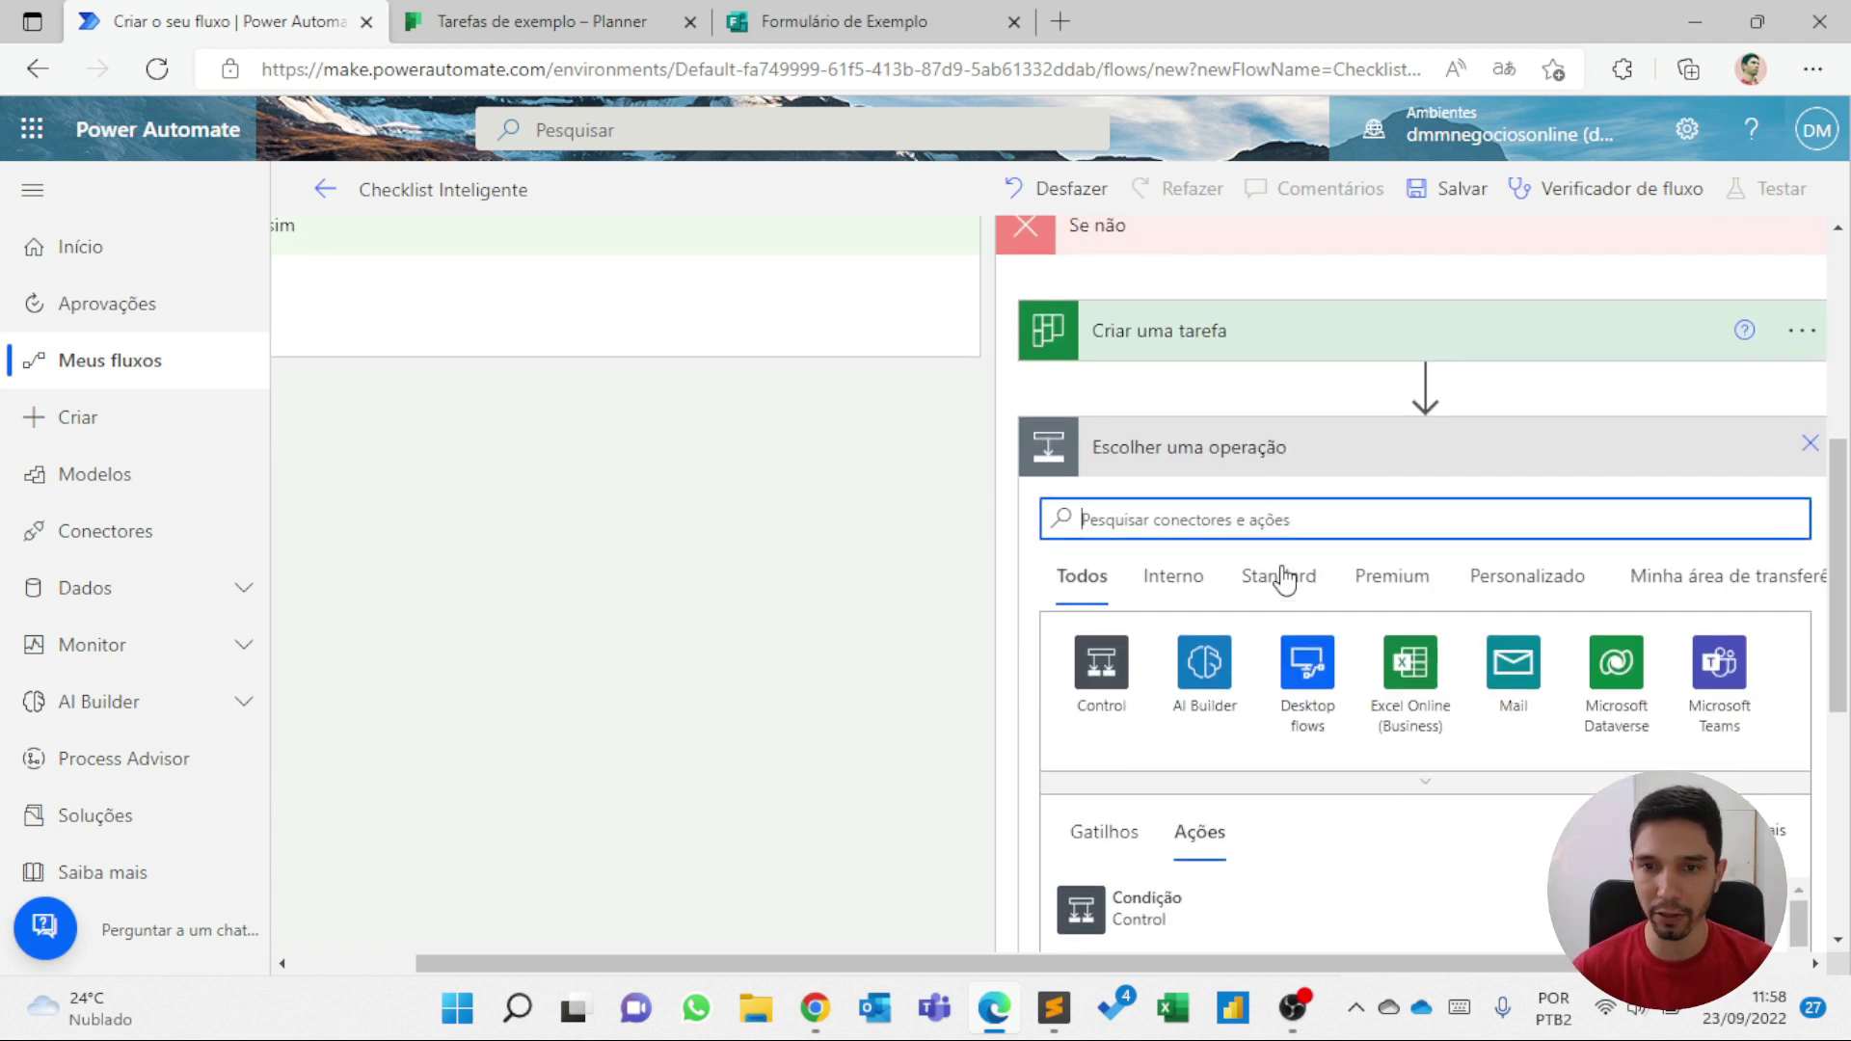
{"action": "type", "text": "Atuali"}
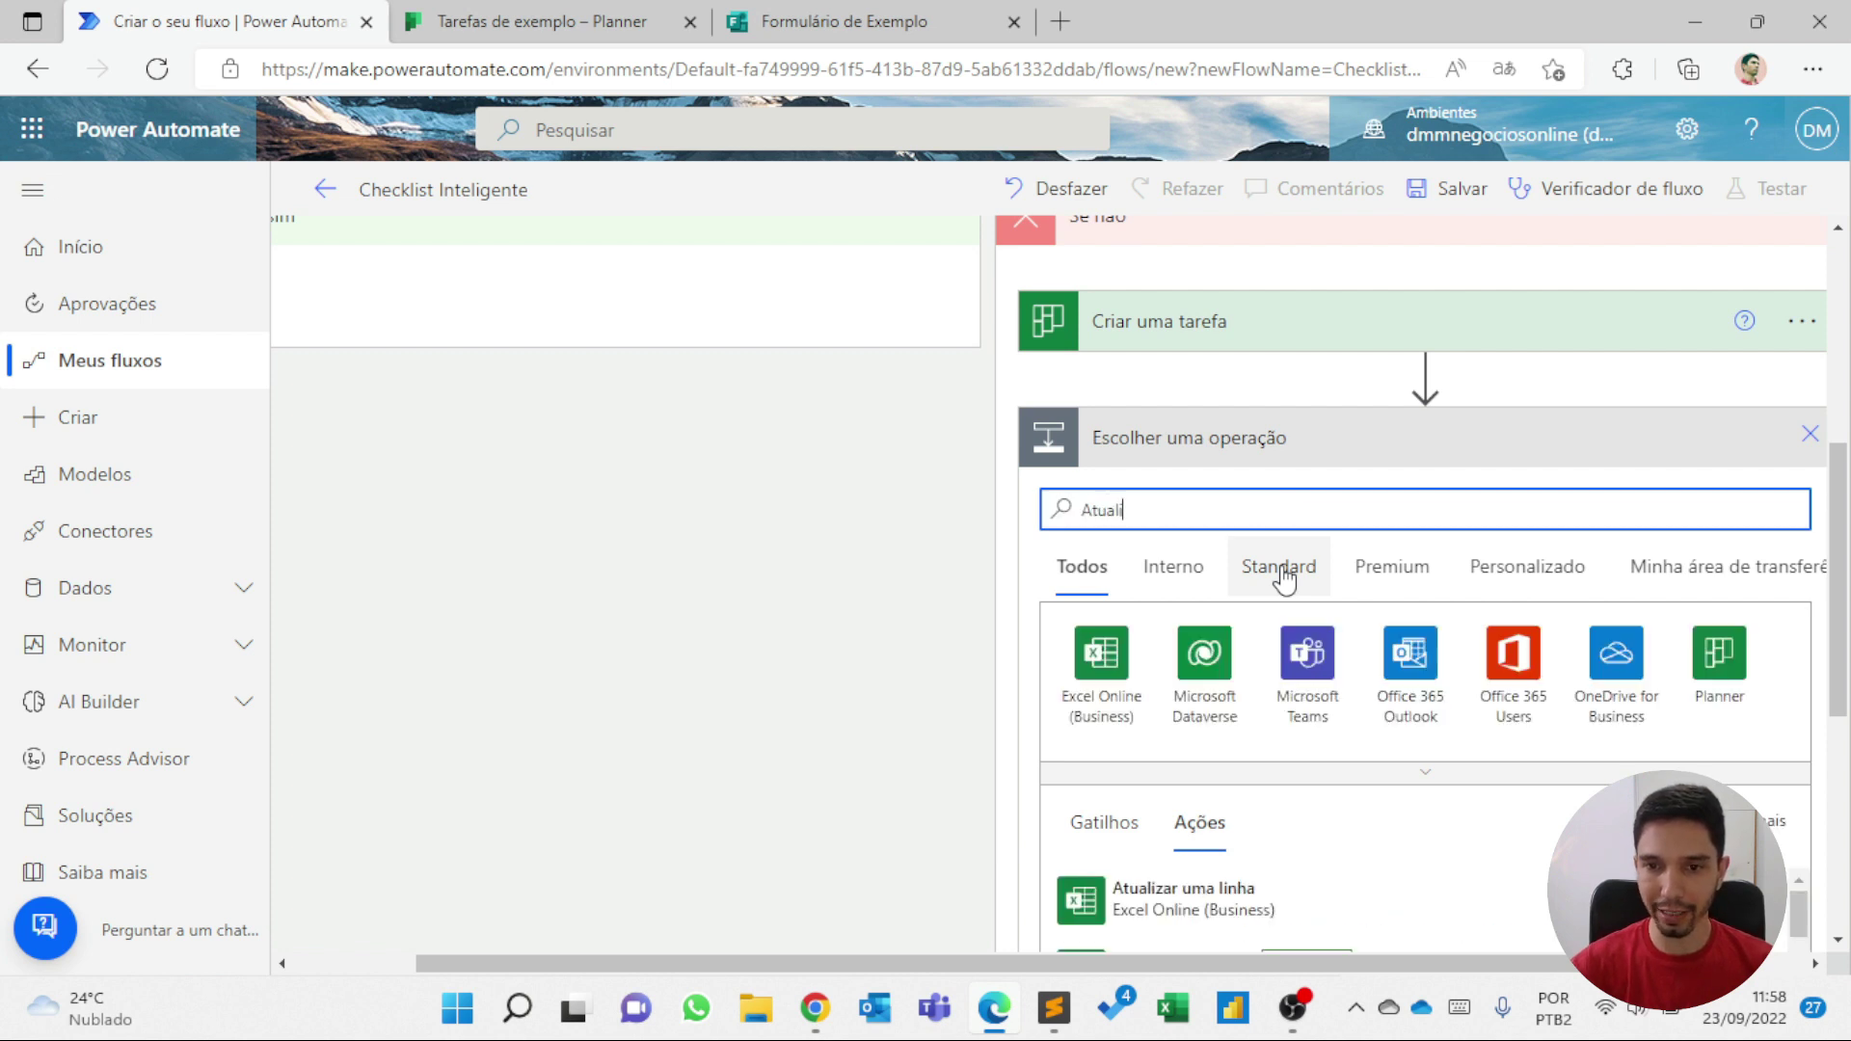
{"action": "left_click", "coordinate": [1731, 658]}
{"action": "scroll", "coordinate": [1223, 456], "scroll_direction": "down", "scroll_amount": 3}
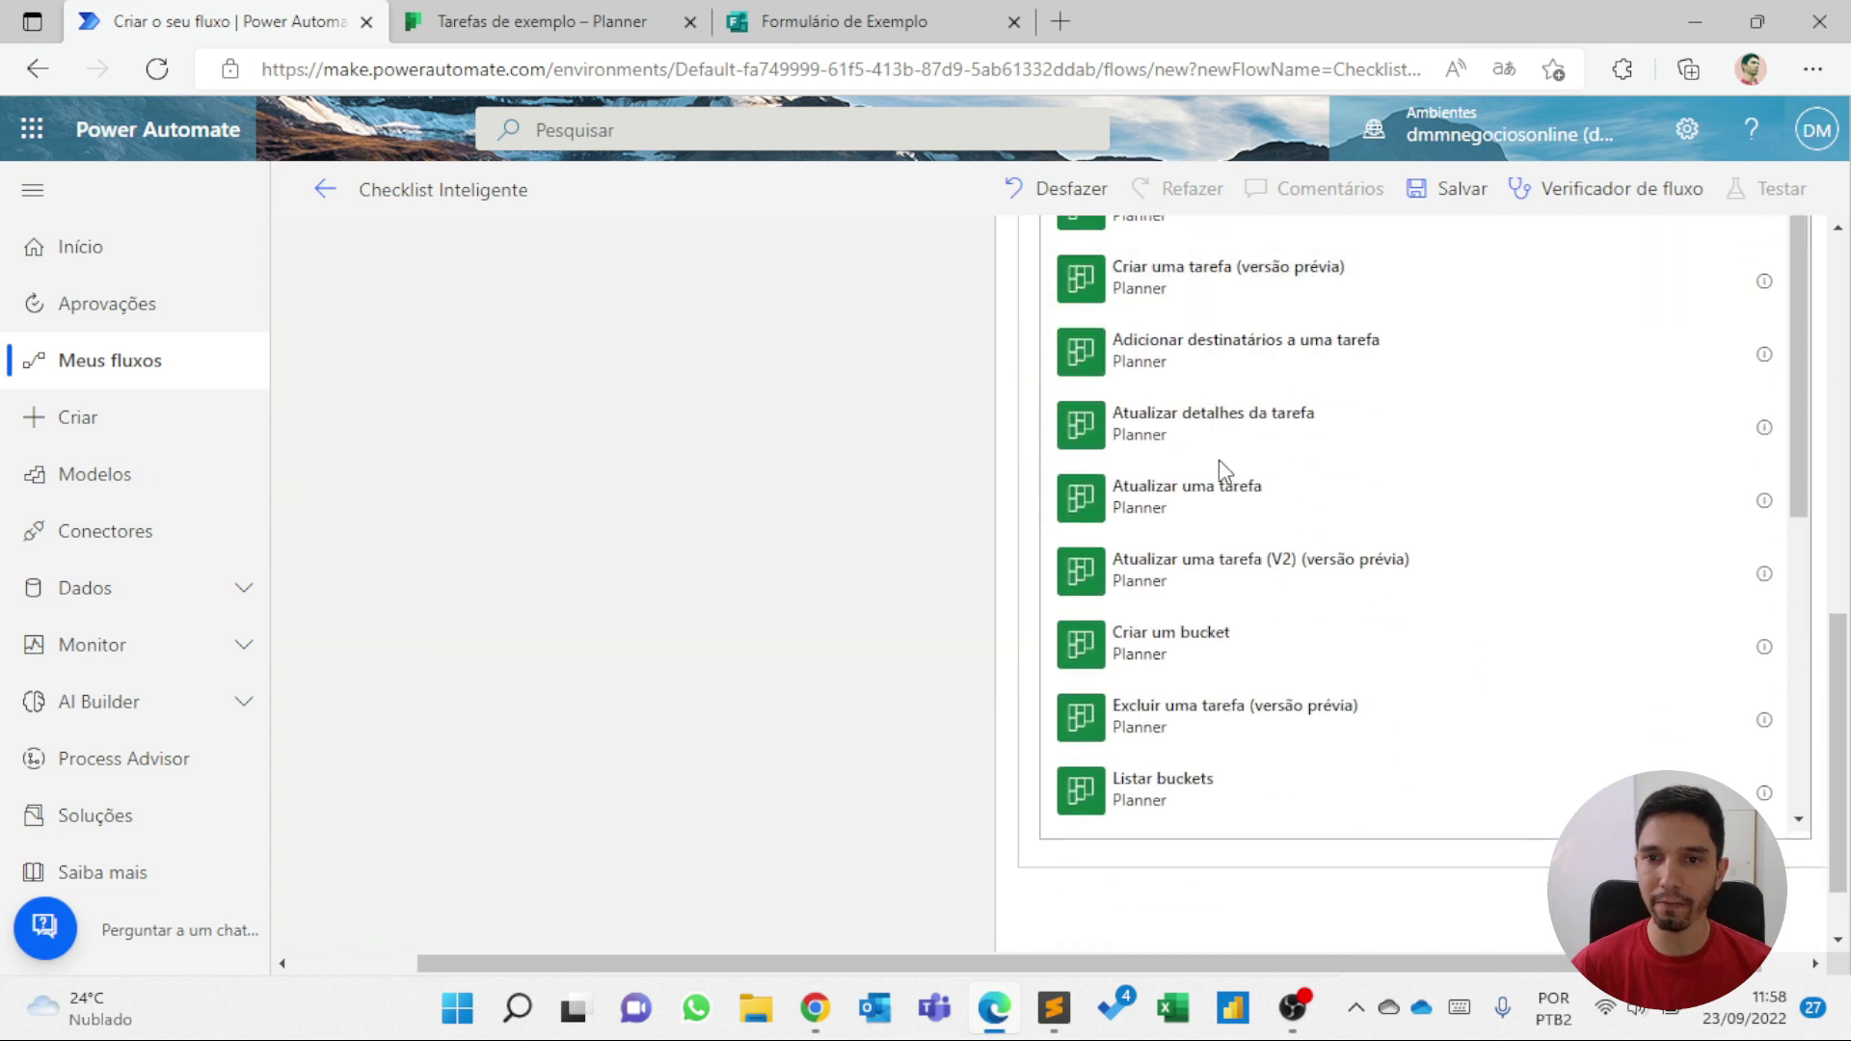
{"action": "left_click", "coordinate": [1198, 427]}
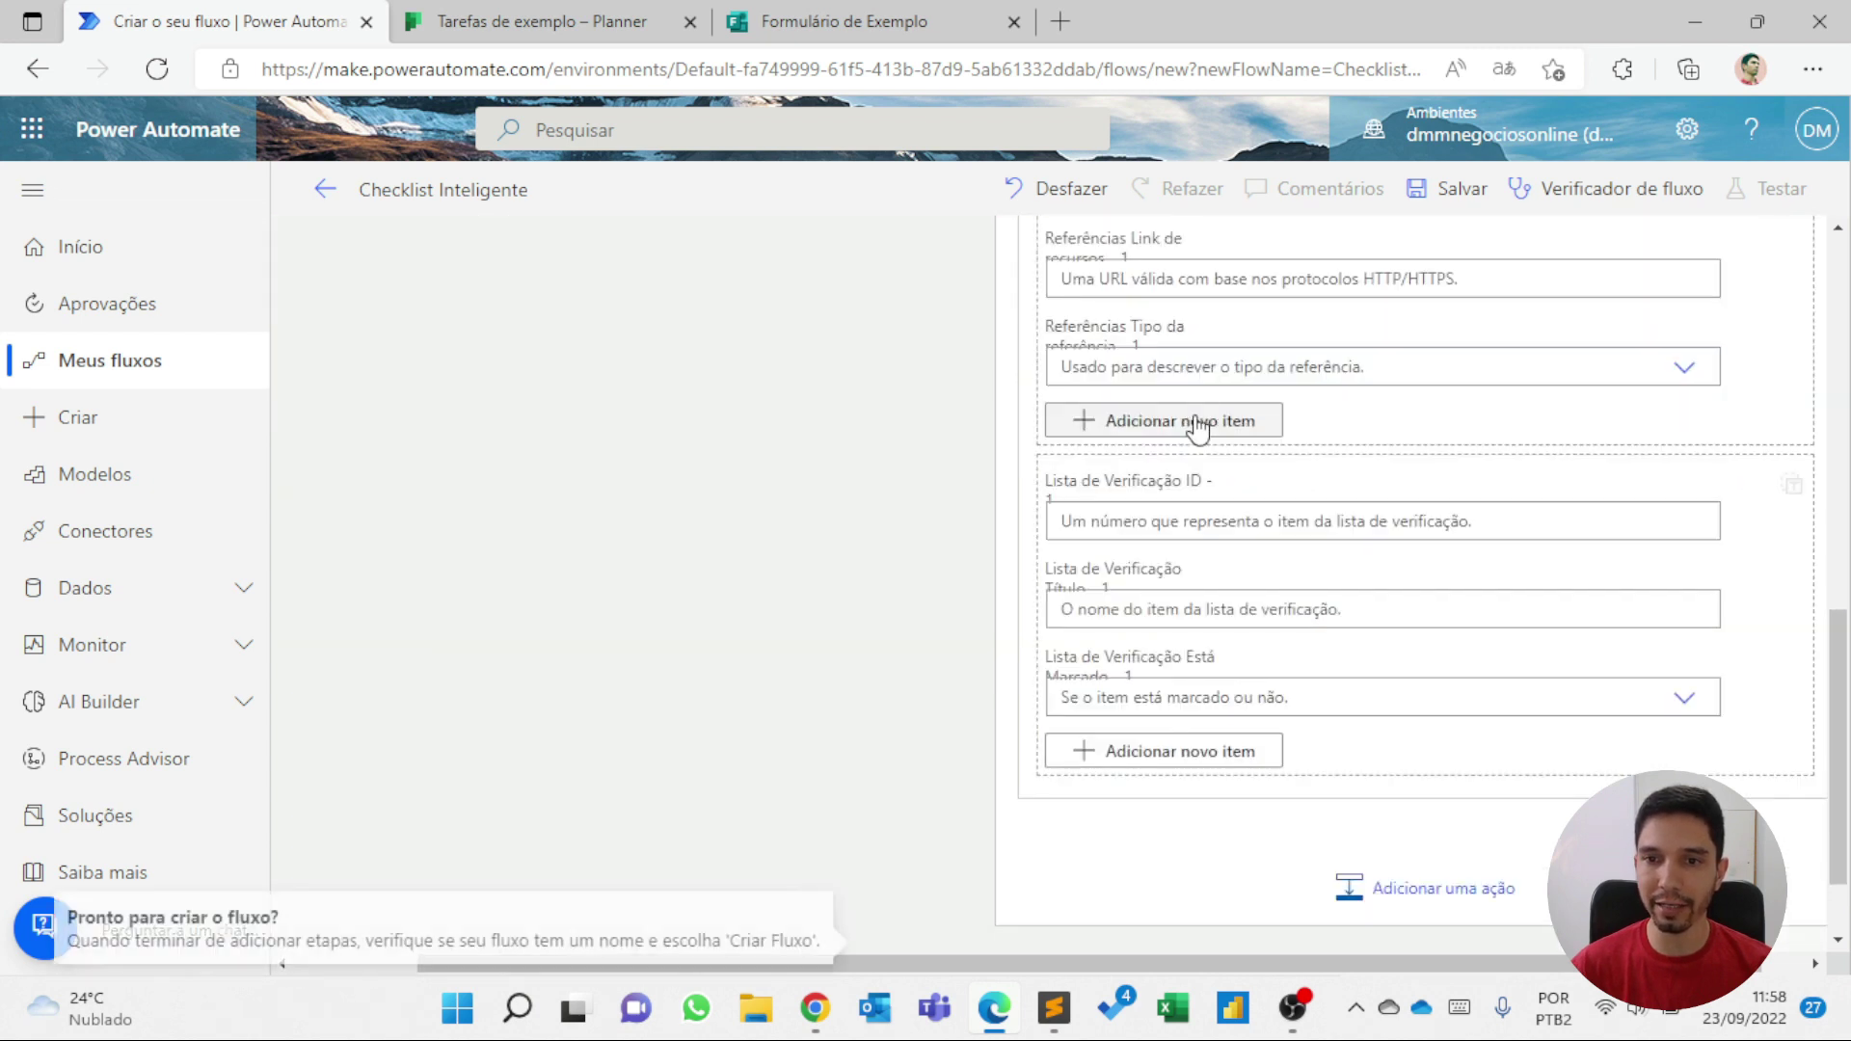
- Set the Id da Tarefa of "Atualizar detalhes da tarefa" to the dynamic ID value from "Criar uma tarefa"
{"action": "scroll", "coordinate": [1205, 444], "scroll_direction": "up", "scroll_amount": 5}
{"action": "left_click", "coordinate": [1299, 497]}
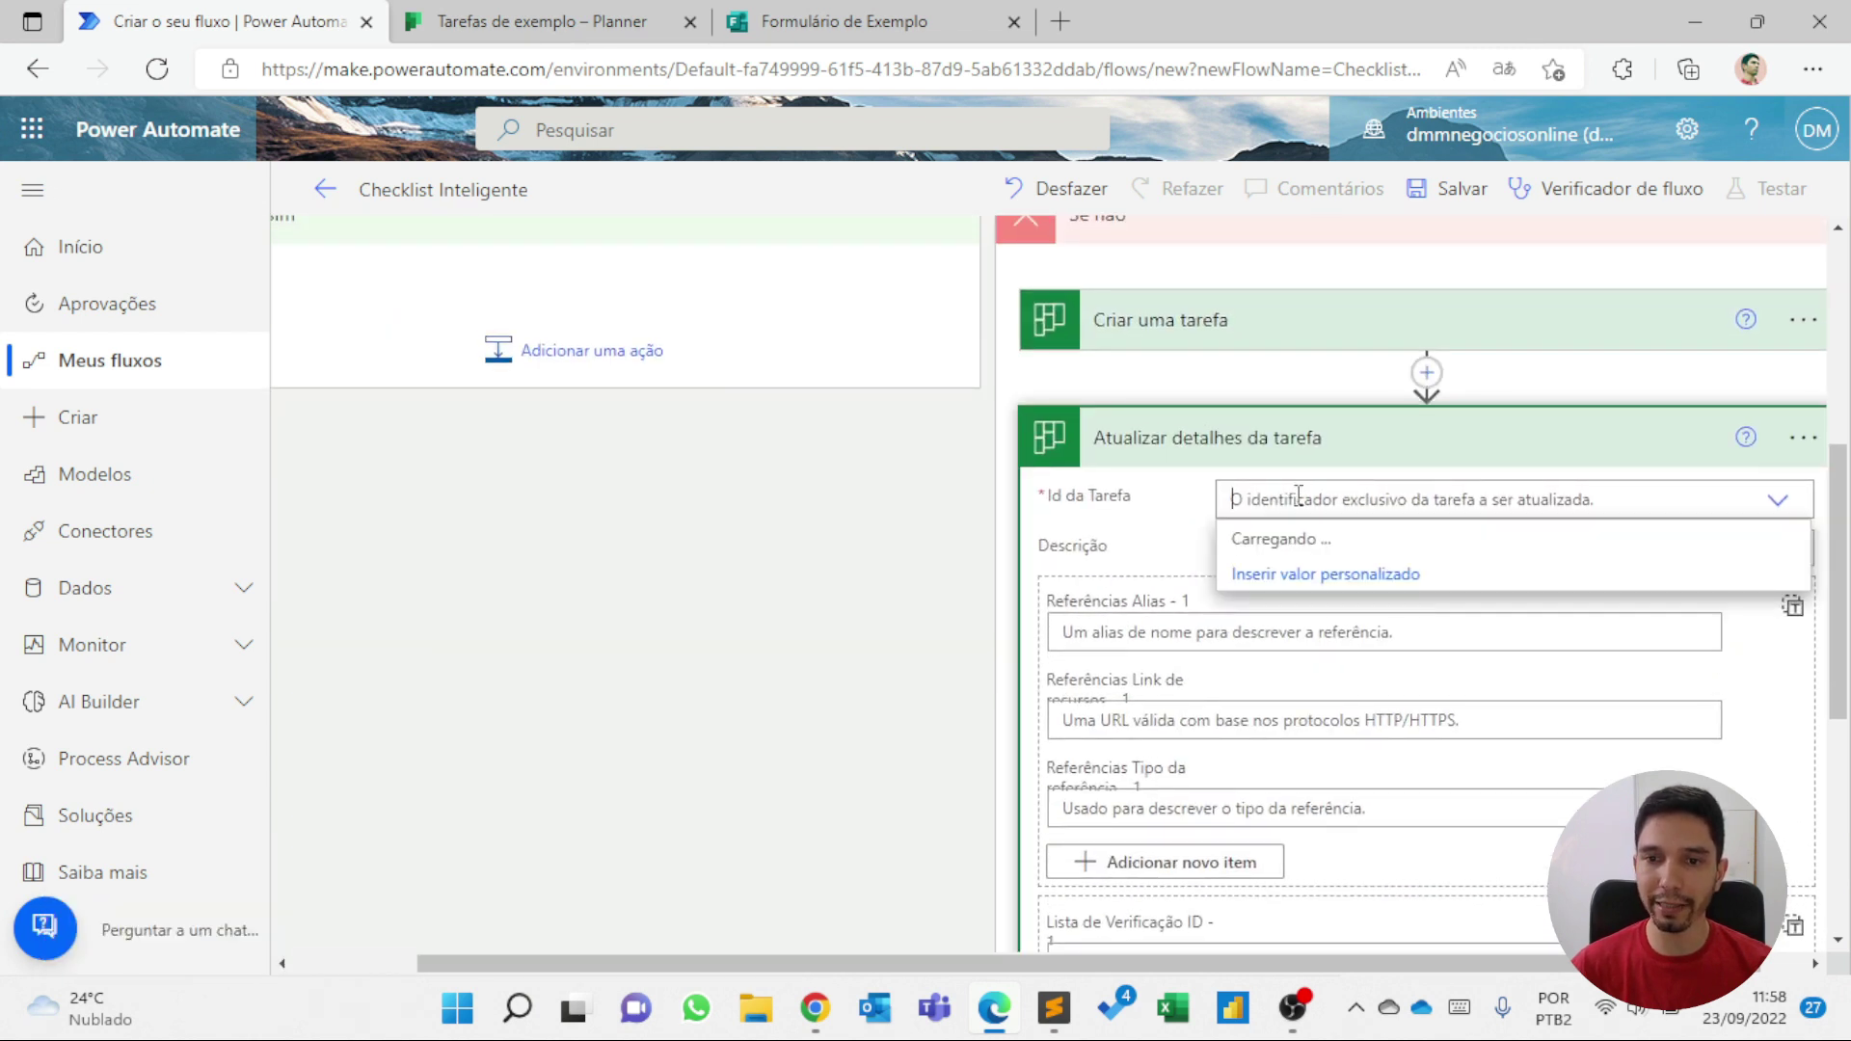
{"action": "left_click", "coordinate": [1316, 577]}
{"action": "scroll", "coordinate": [1409, 436], "scroll_direction": "down", "scroll_amount": 5}
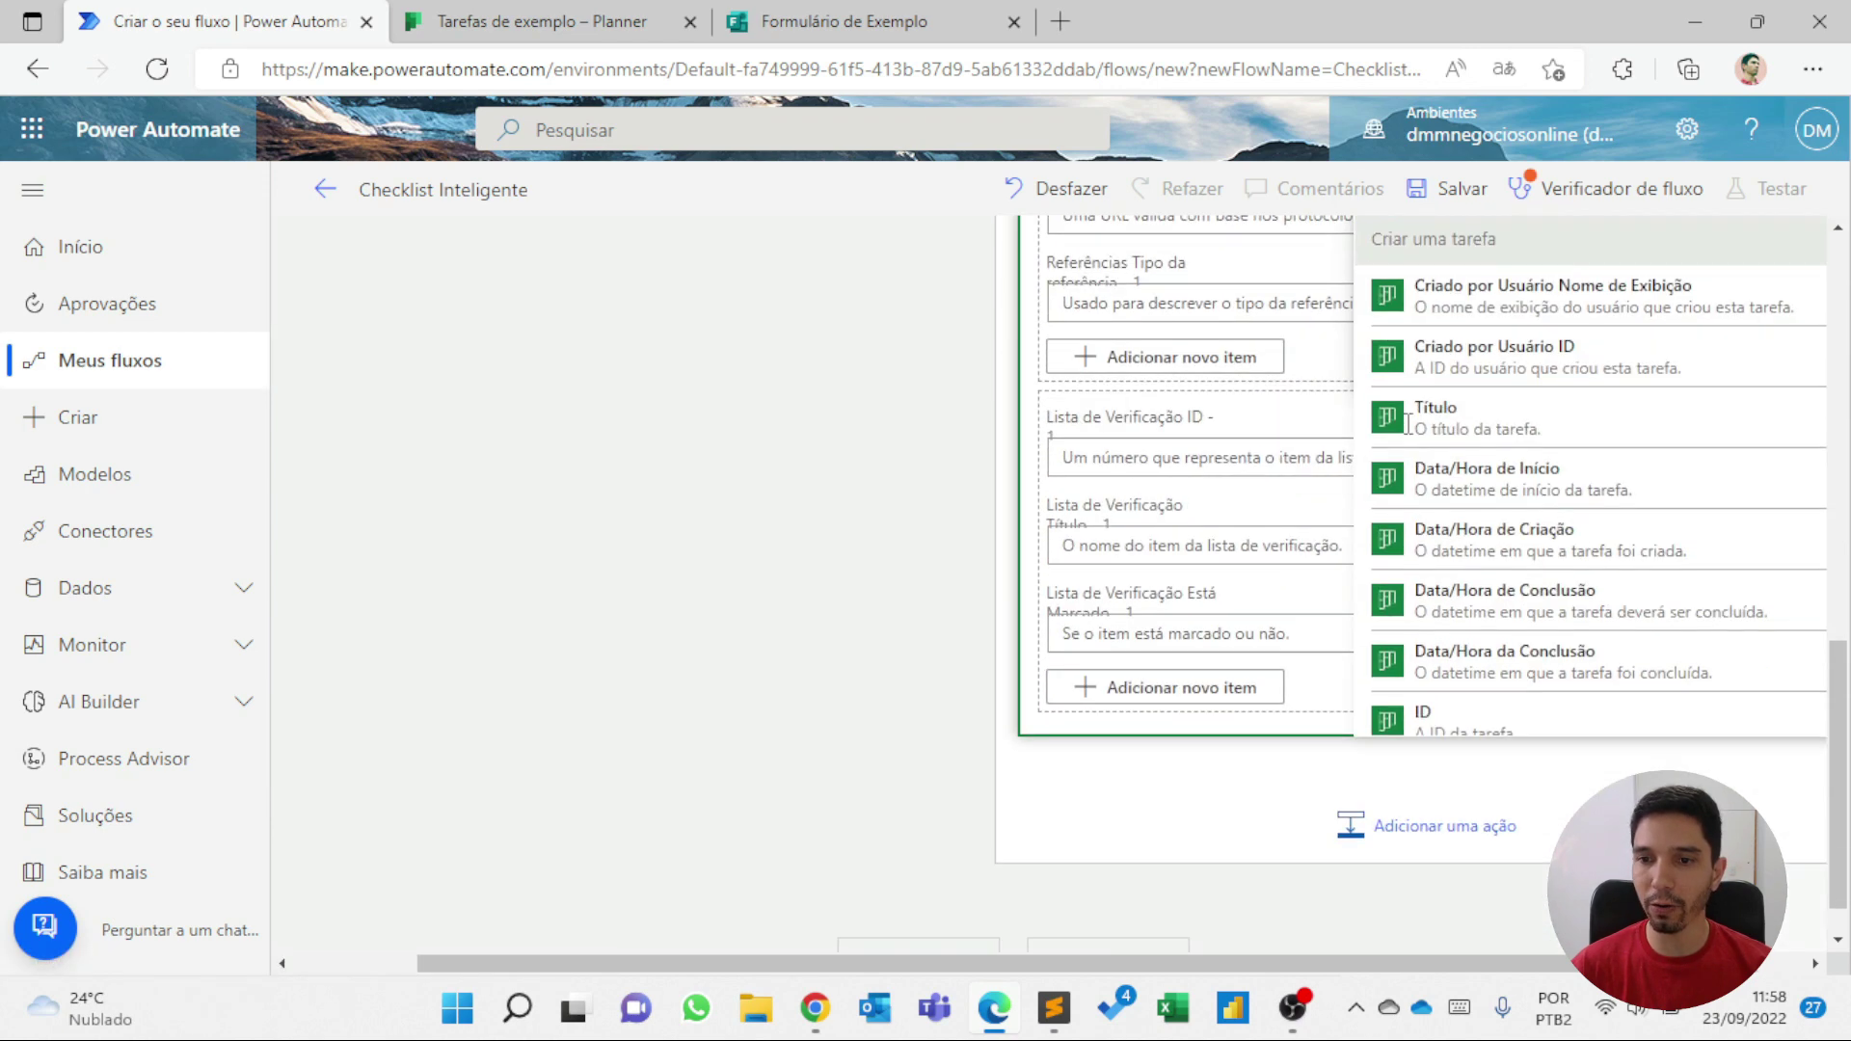
{"action": "scroll", "coordinate": [1426, 417], "scroll_direction": "up", "scroll_amount": 2}
{"action": "scroll", "coordinate": [1443, 451], "scroll_direction": "down", "scroll_amount": 1}
{"action": "scroll", "coordinate": [1444, 454], "scroll_direction": "down", "scroll_amount": 3}
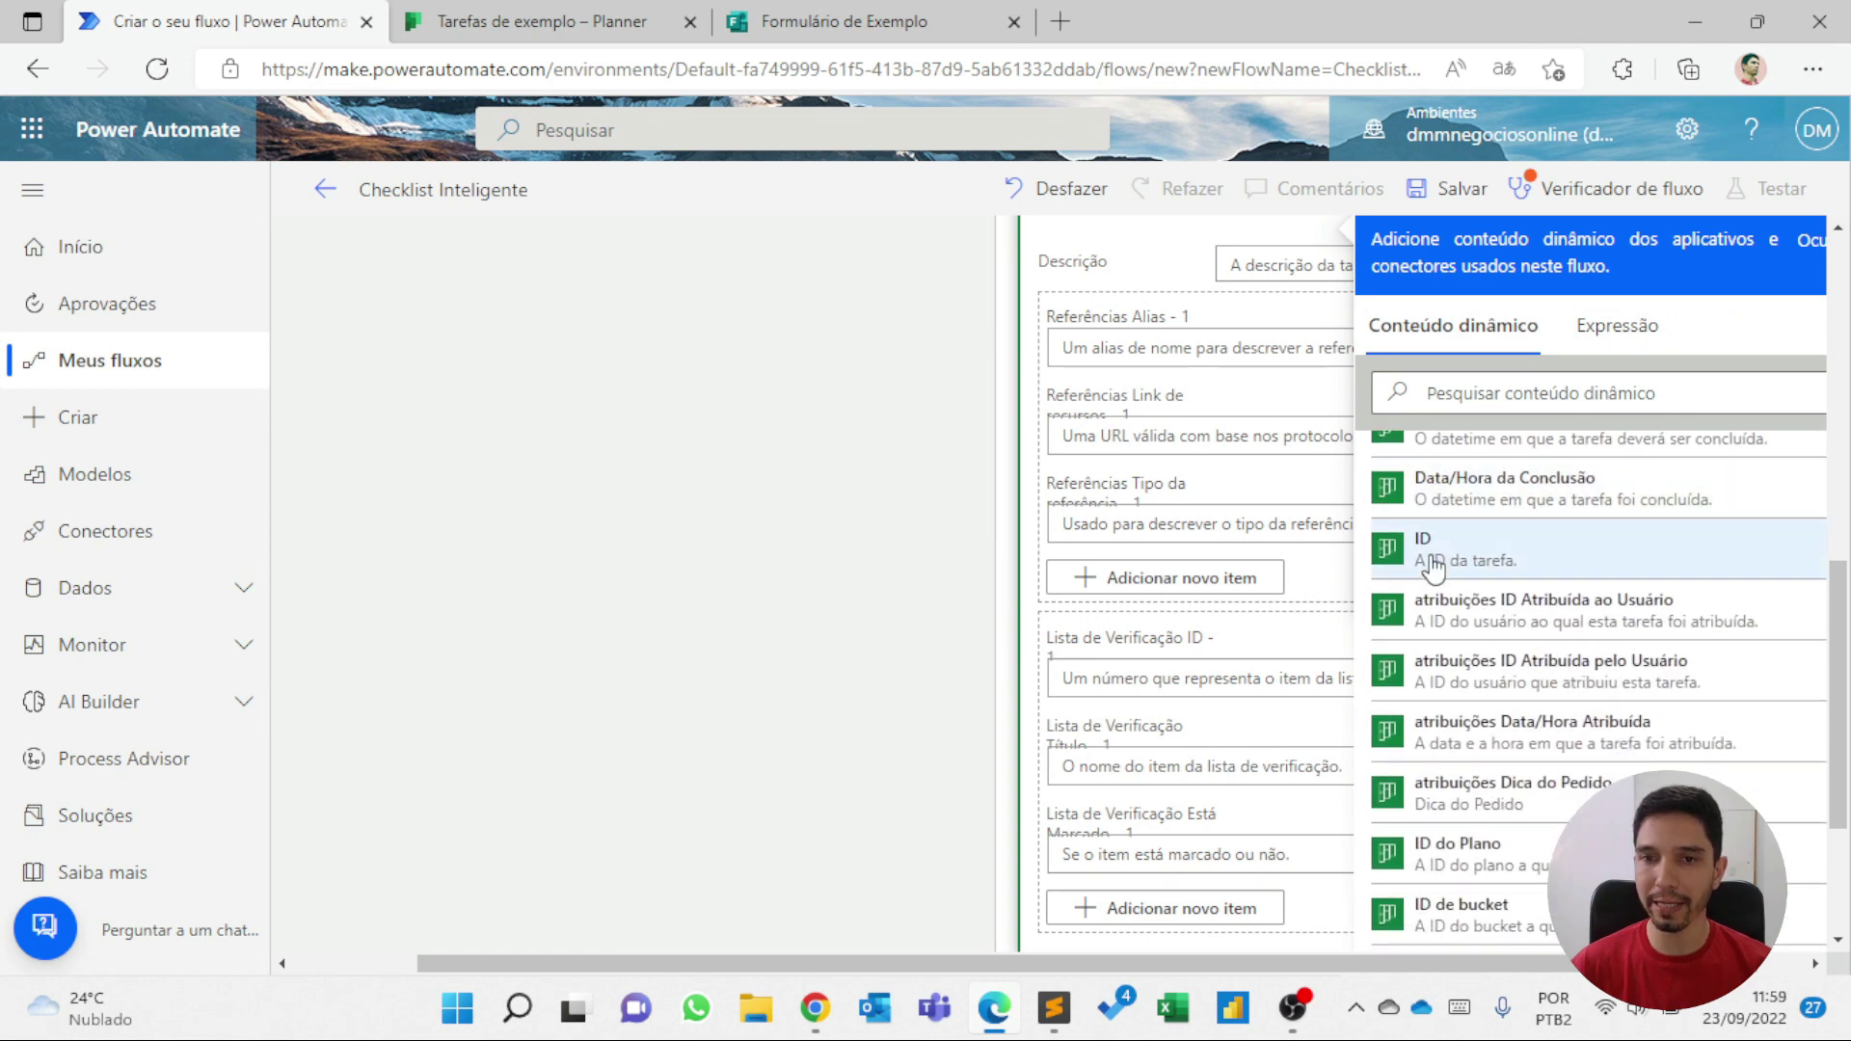
{"action": "left_click", "coordinate": [1417, 575]}
- Check which dynamic values "Criar uma tarefa" offers, including ID, for the Id da Tarefa of "Atualizar detalhes da tarefa"
{"action": "scroll", "coordinate": [1146, 422], "scroll_direction": "up", "scroll_amount": 4}
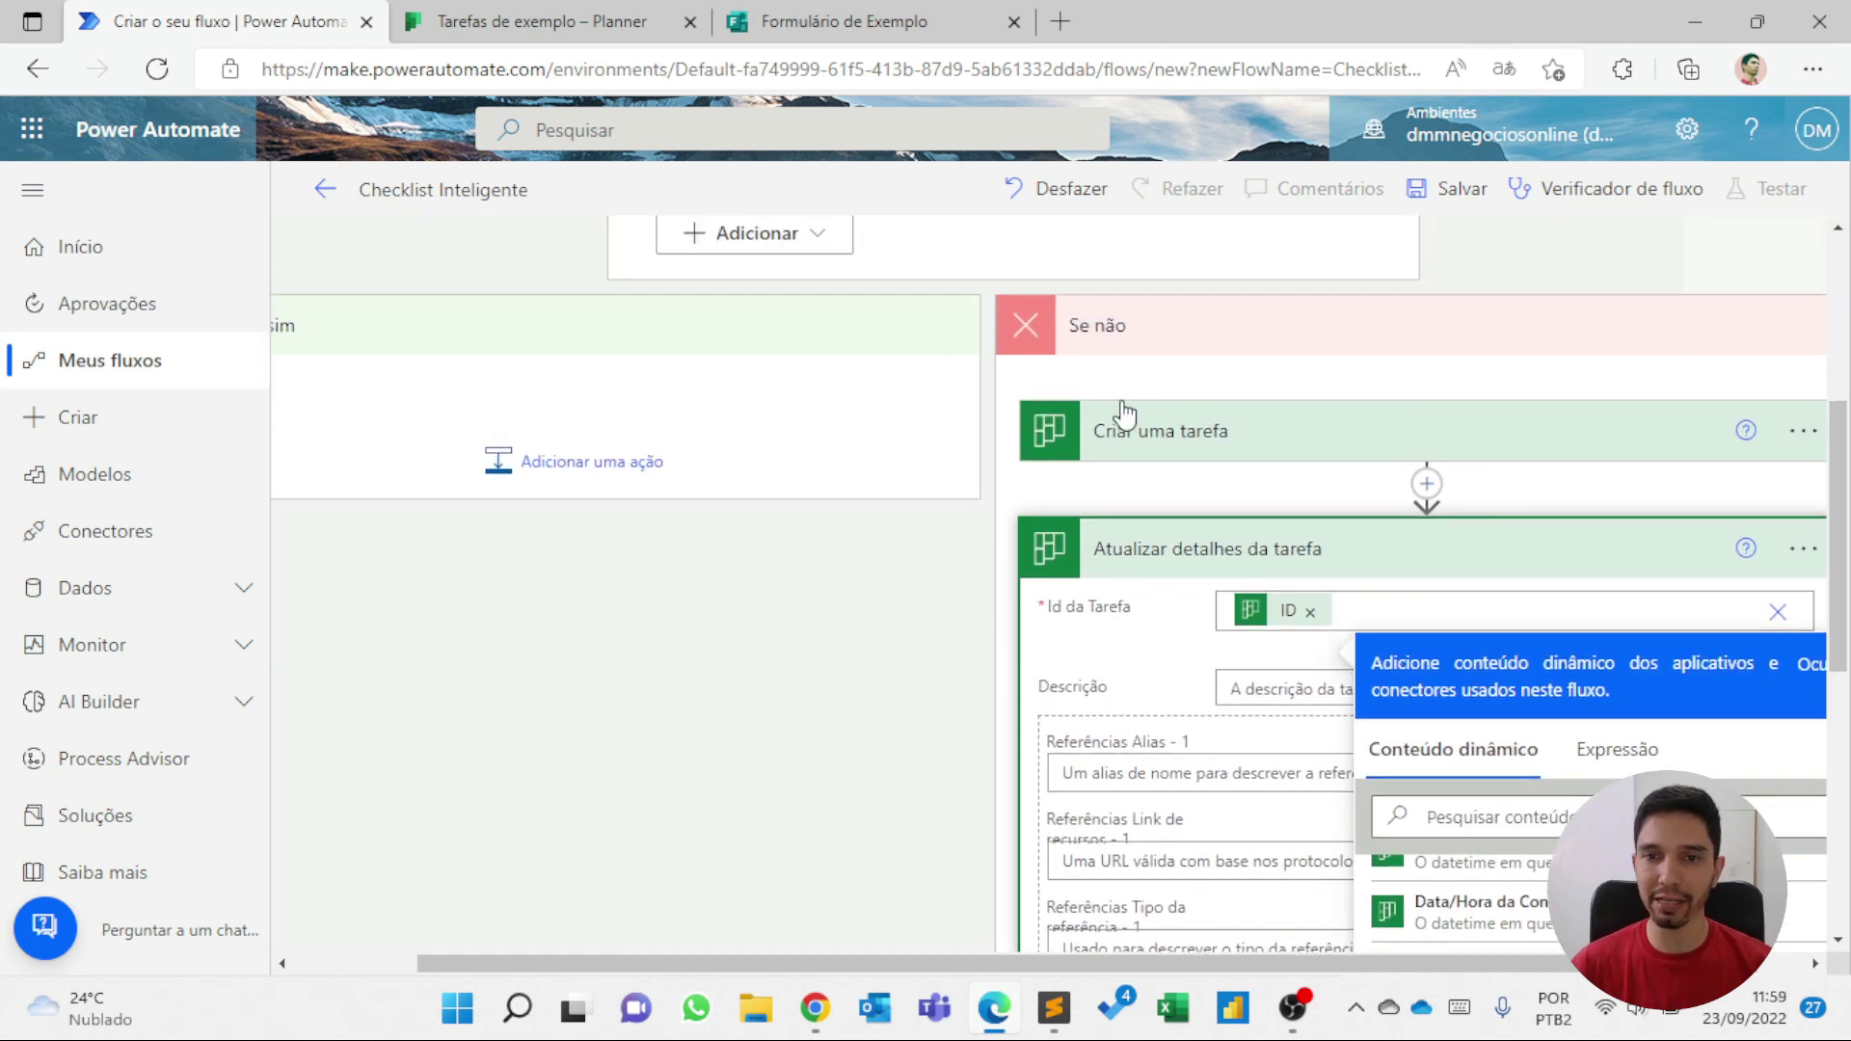
{"action": "scroll", "coordinate": [1417, 682], "scroll_direction": "down", "scroll_amount": 4}
{"action": "scroll", "coordinate": [1425, 711], "scroll_direction": "up", "scroll_amount": 8}
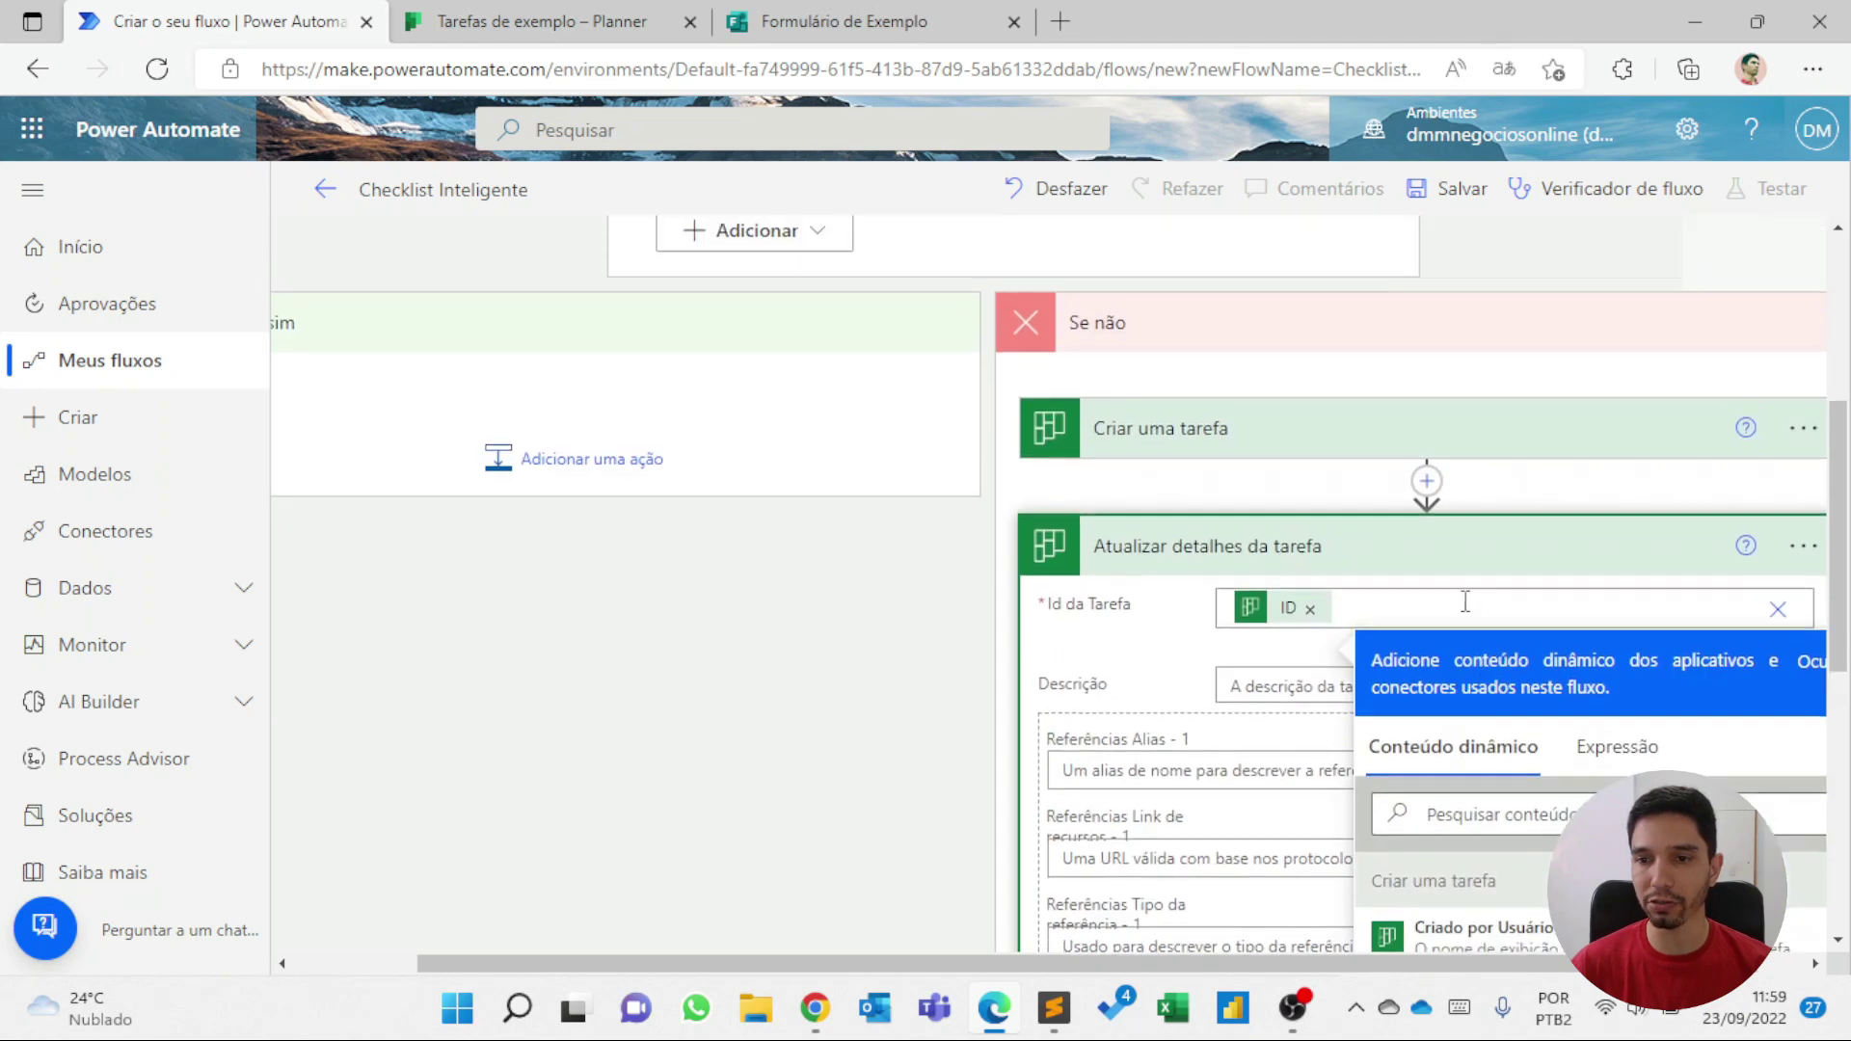
{"action": "scroll", "coordinate": [1451, 598], "scroll_direction": "down", "scroll_amount": 4}
{"action": "left_click_drag", "start_coordinate": [1497, 443], "coordinate": [1368, 442]}
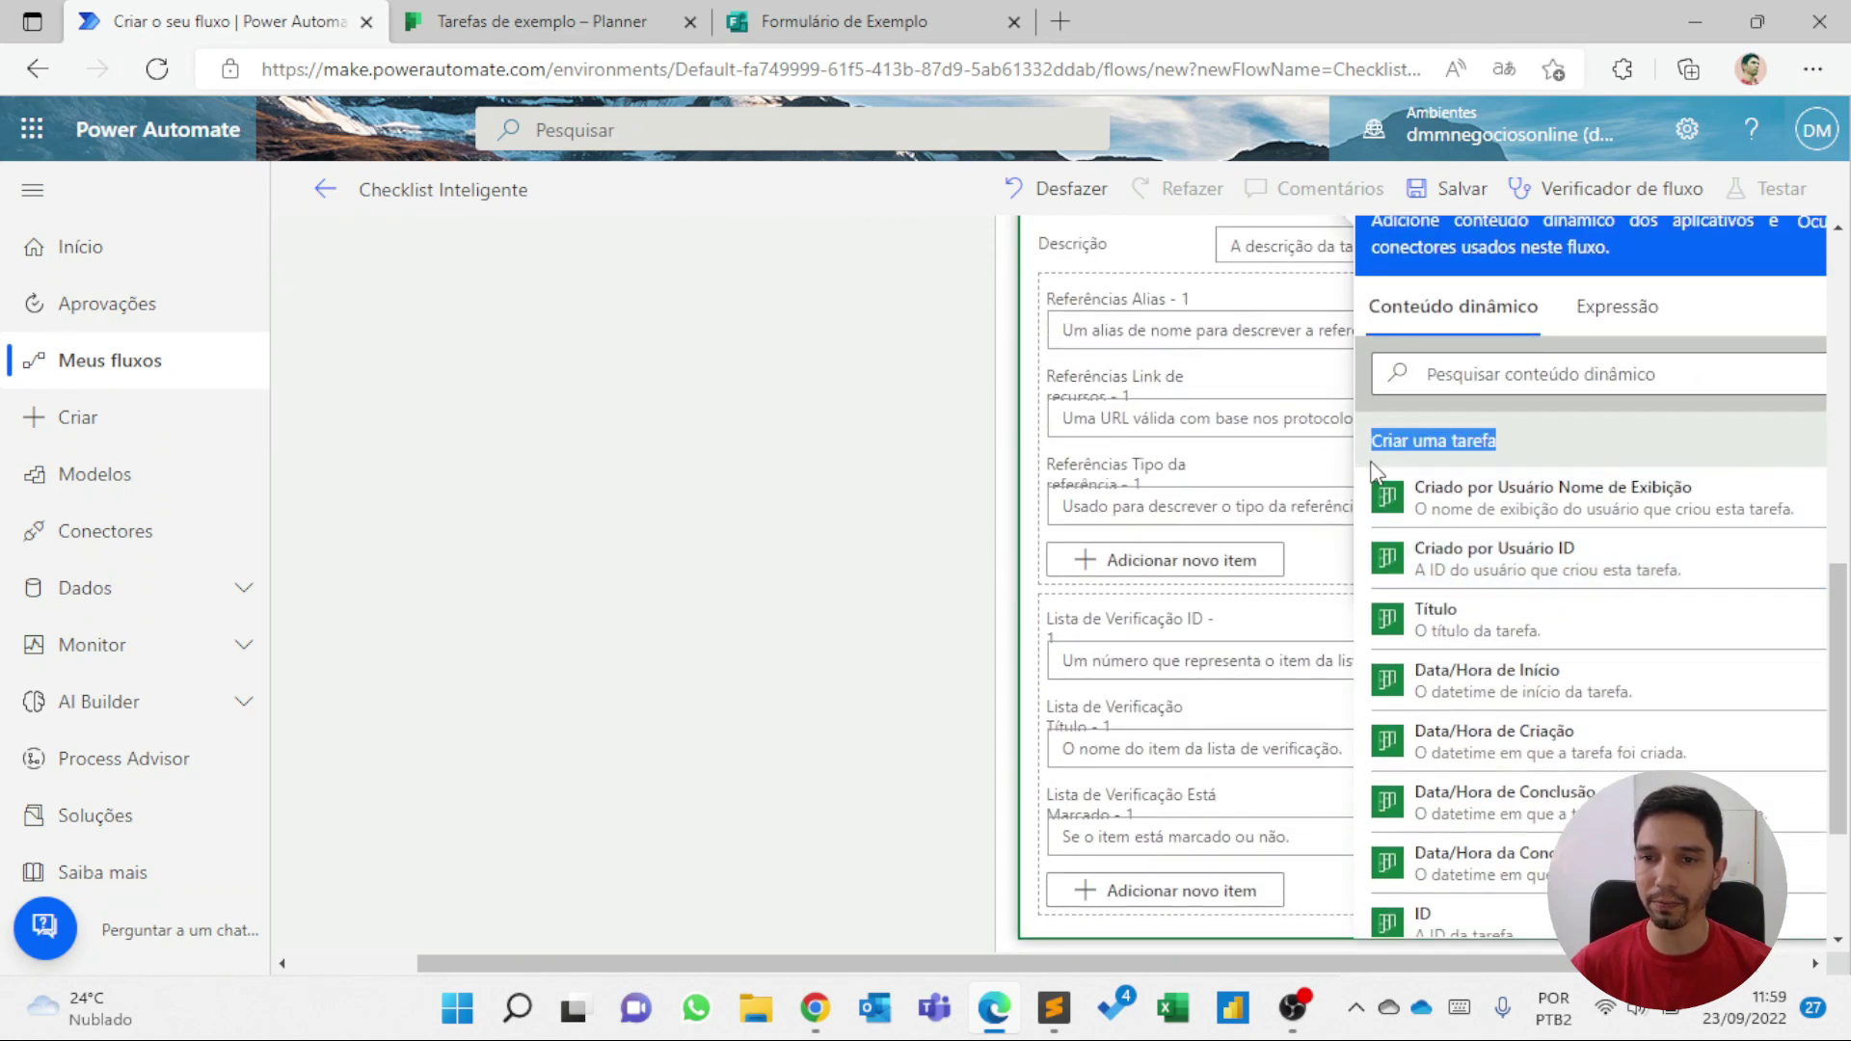
{"action": "scroll", "coordinate": [1346, 415], "scroll_direction": "up", "scroll_amount": 2}
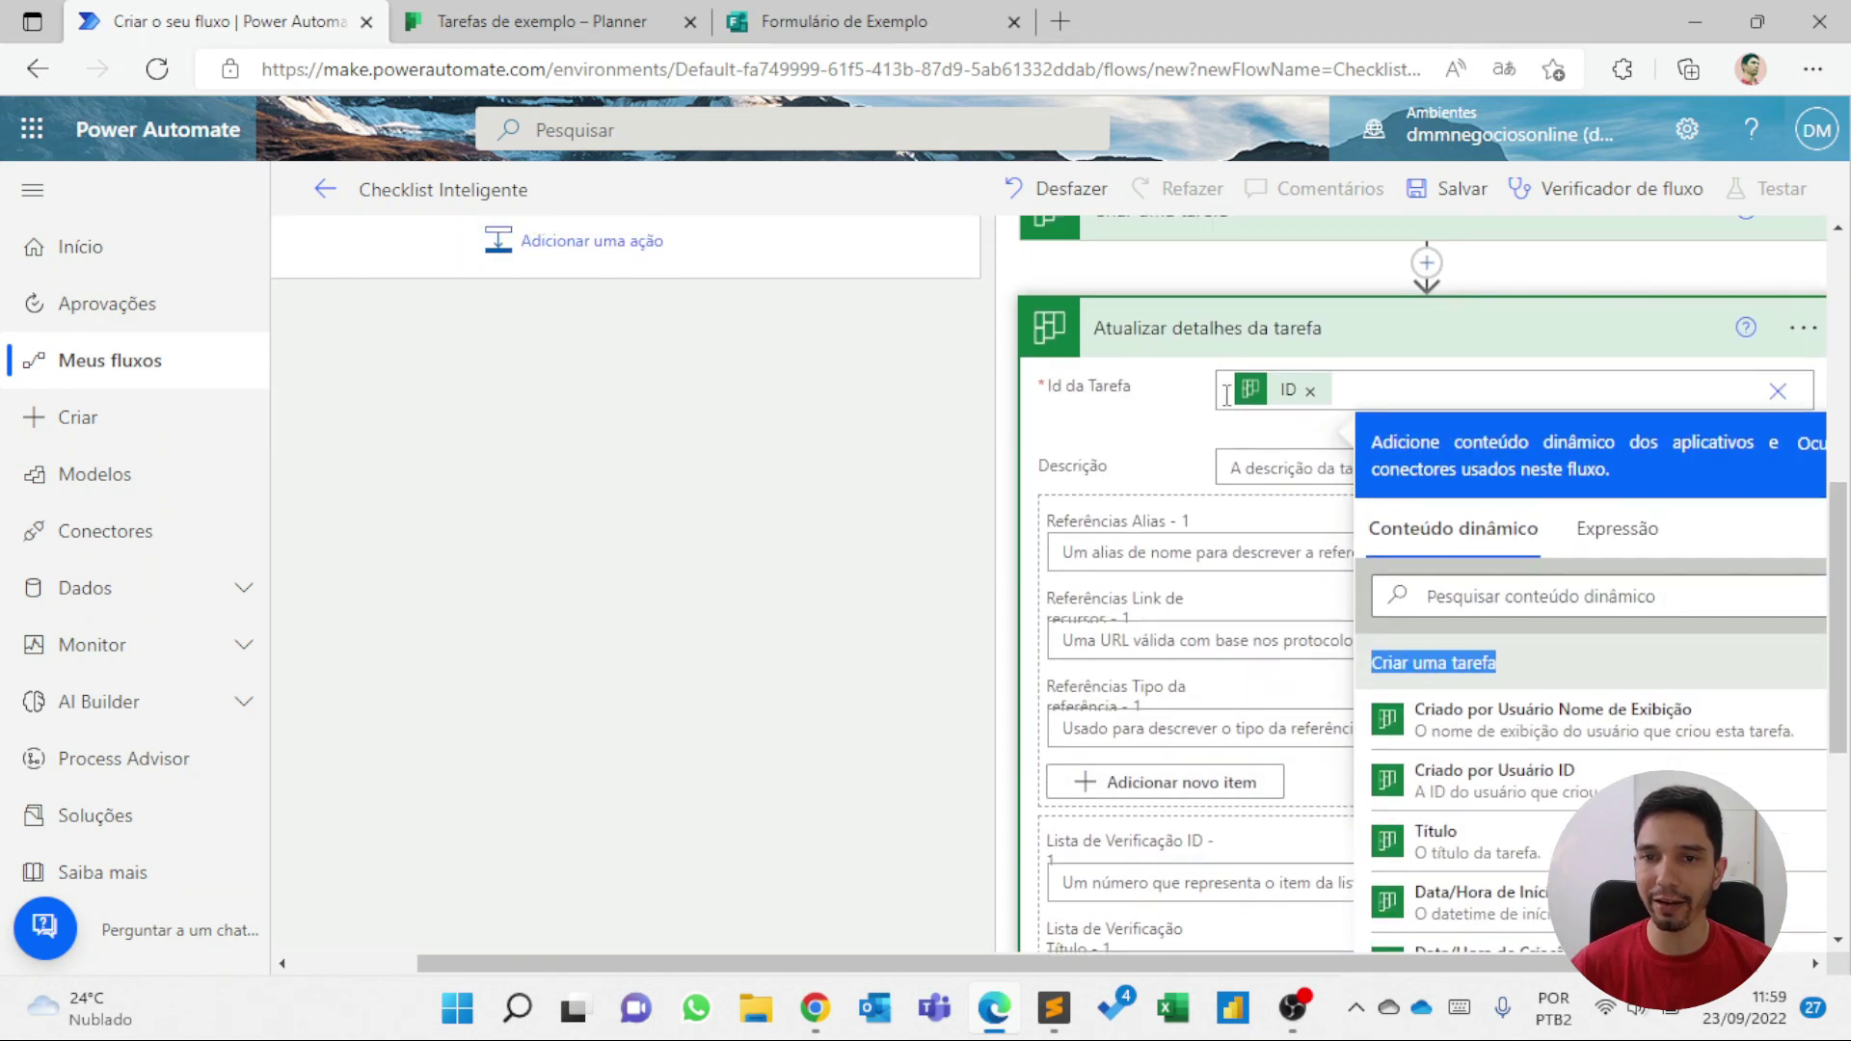
{"action": "scroll", "coordinate": [1347, 497], "scroll_direction": "down", "scroll_amount": 3}
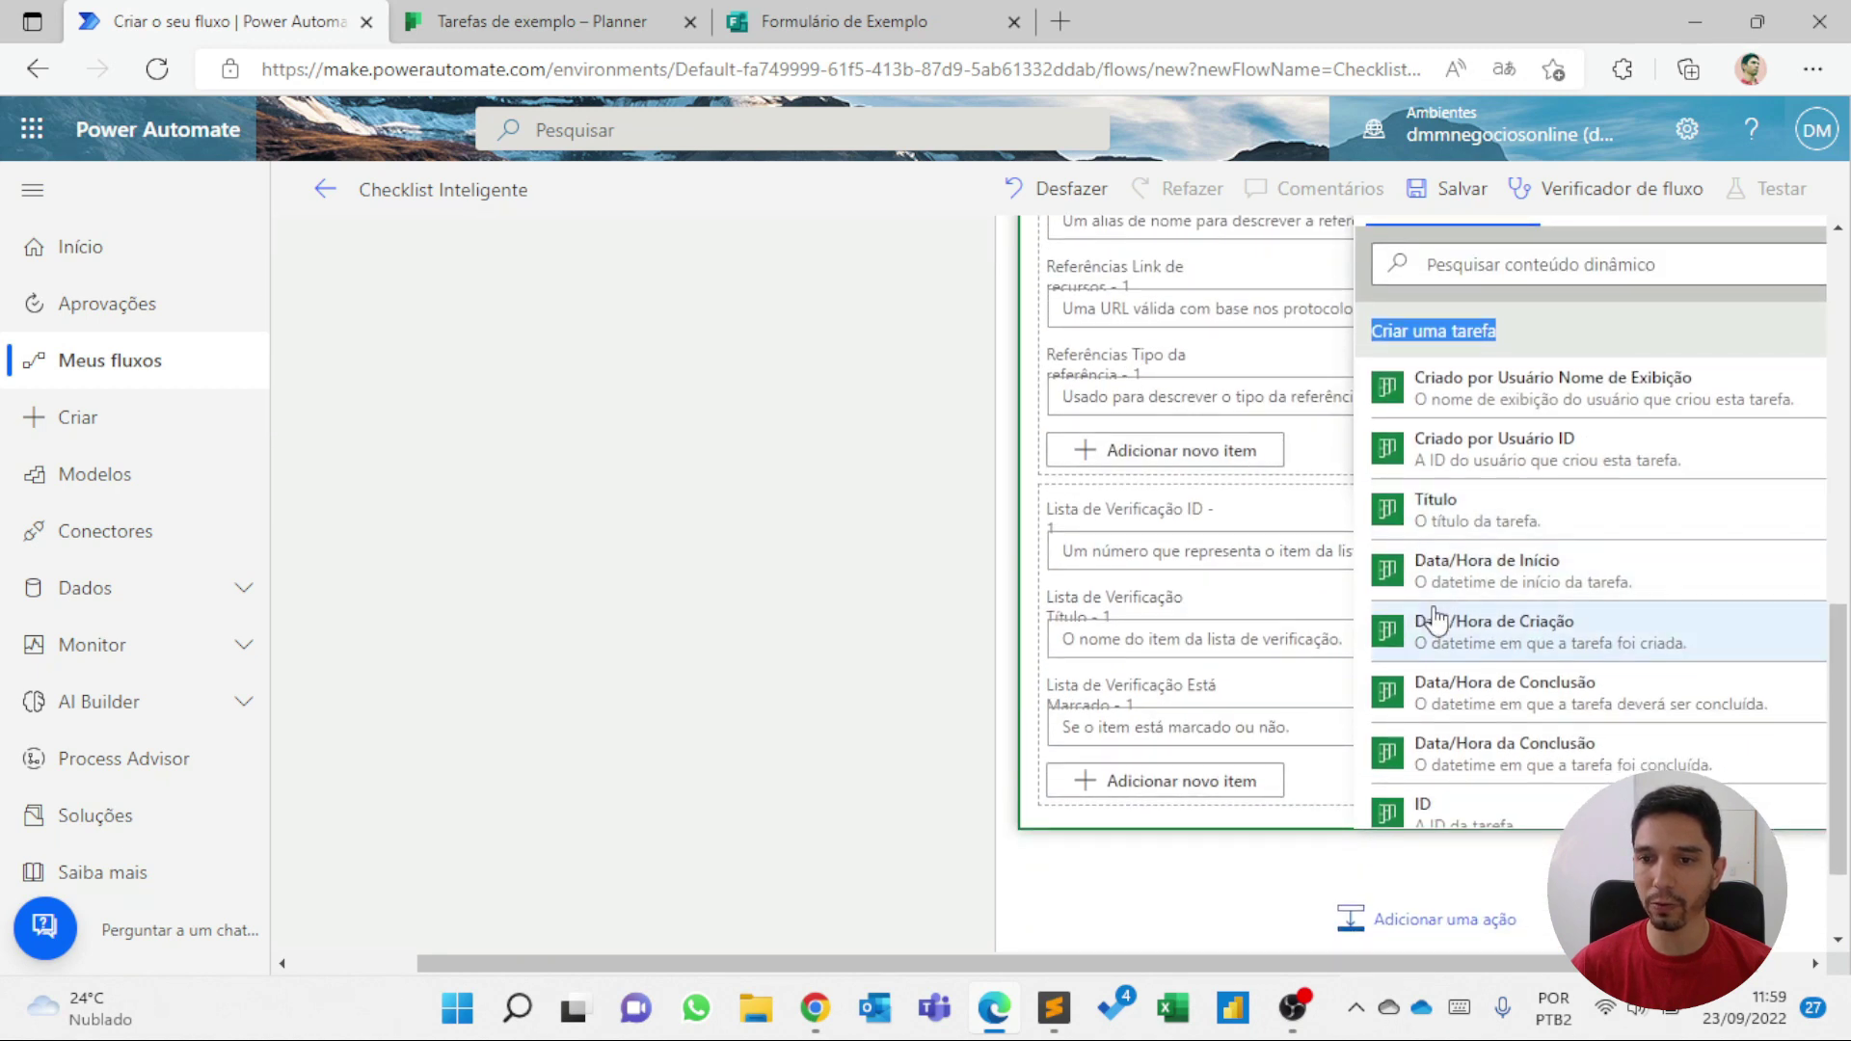
{"action": "scroll", "coordinate": [1434, 617], "scroll_direction": "down", "scroll_amount": 3}
{"action": "left_click", "coordinate": [1451, 489]}
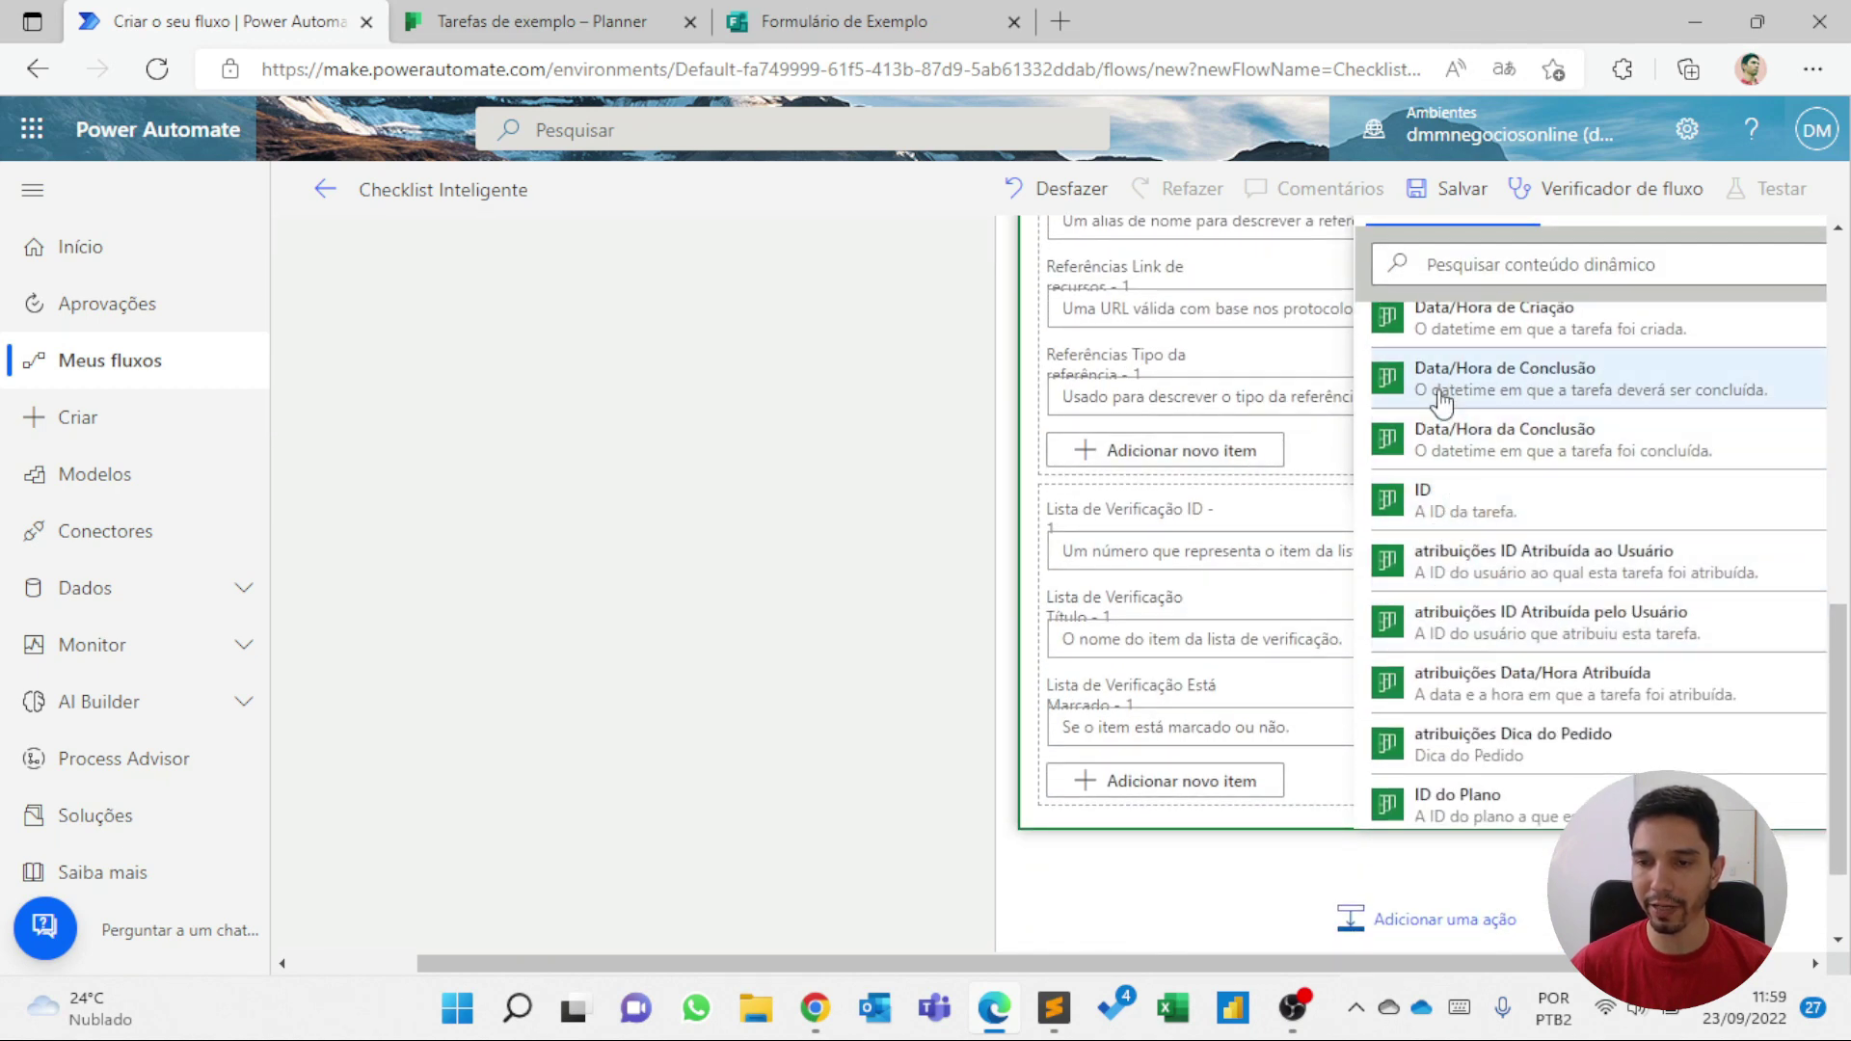
{"action": "scroll", "coordinate": [1434, 709], "scroll_direction": "up", "scroll_amount": 5}
{"action": "scroll", "coordinate": [1005, 498], "scroll_direction": "up", "scroll_amount": 3}
{"action": "scroll", "coordinate": [1005, 498], "scroll_direction": "up", "scroll_amount": 2}
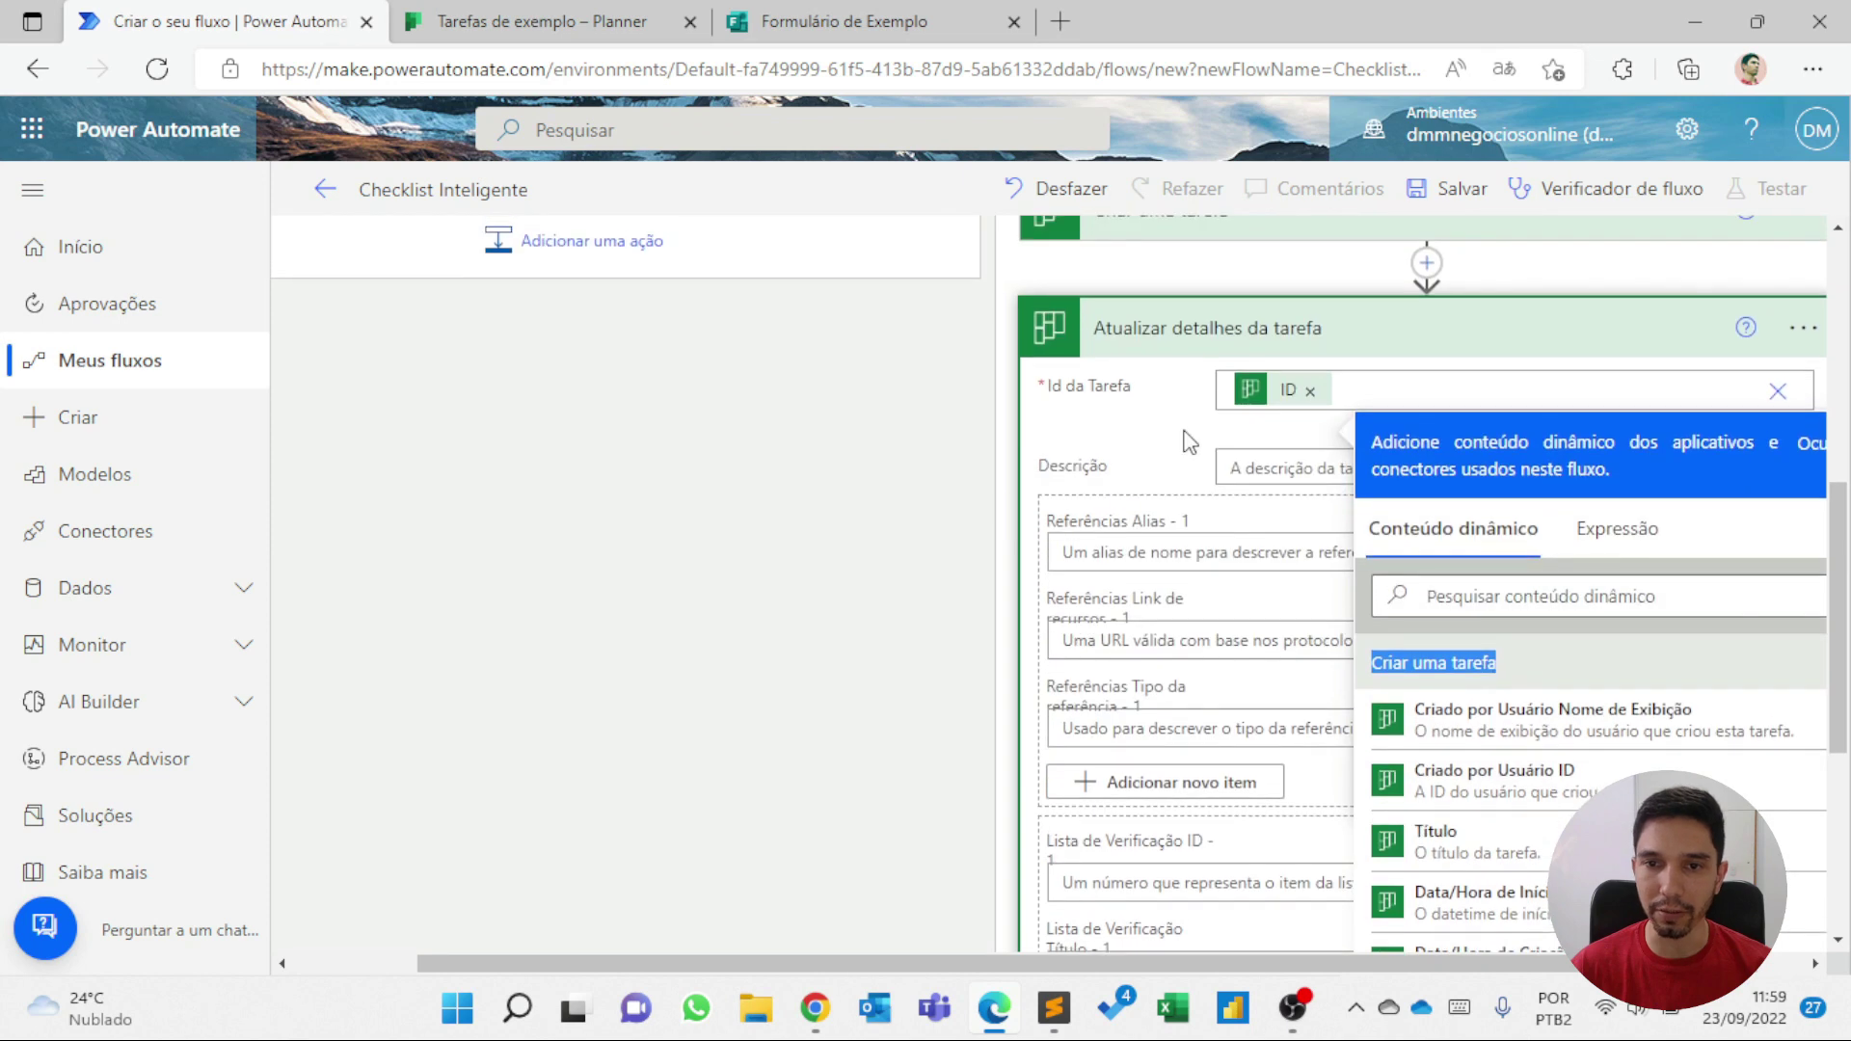
- Look over the description, reference and checklist fields of "Atualizar detalhes da tarefa"
{"action": "left_click", "coordinate": [1282, 459]}
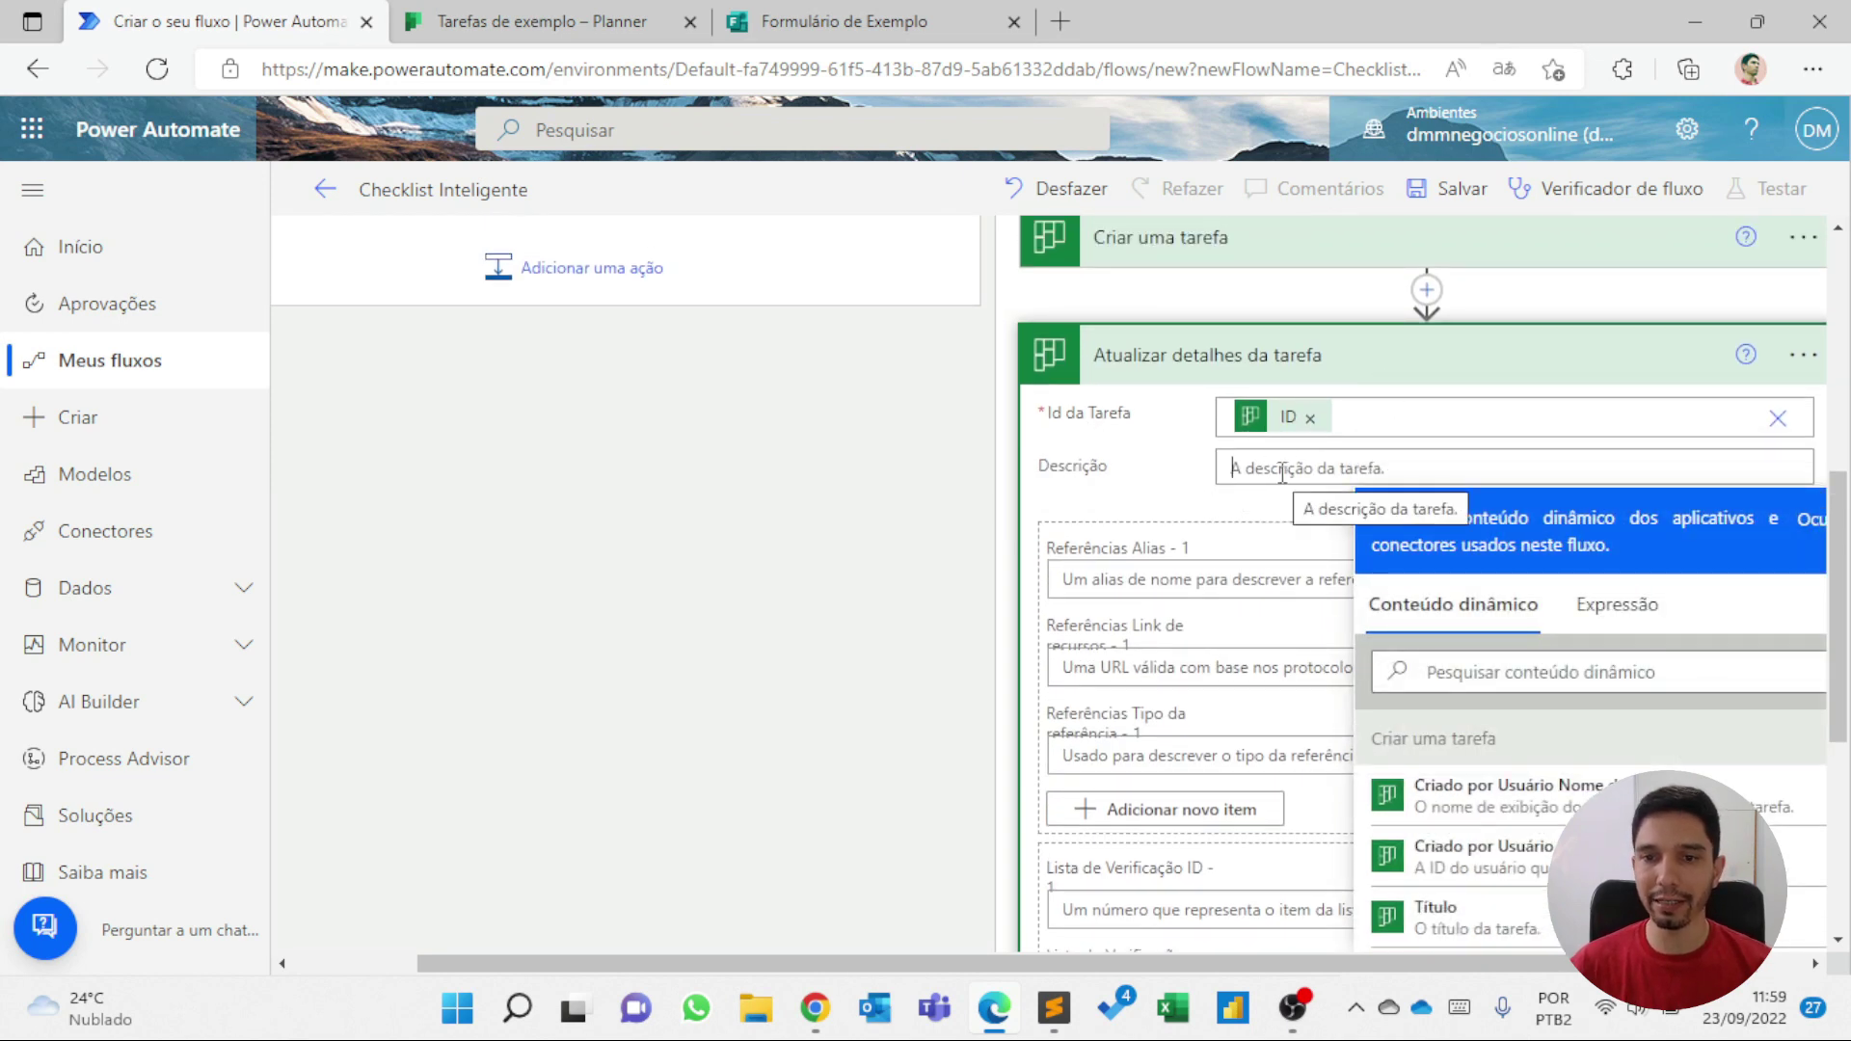
{"action": "left_click", "coordinate": [1122, 509]}
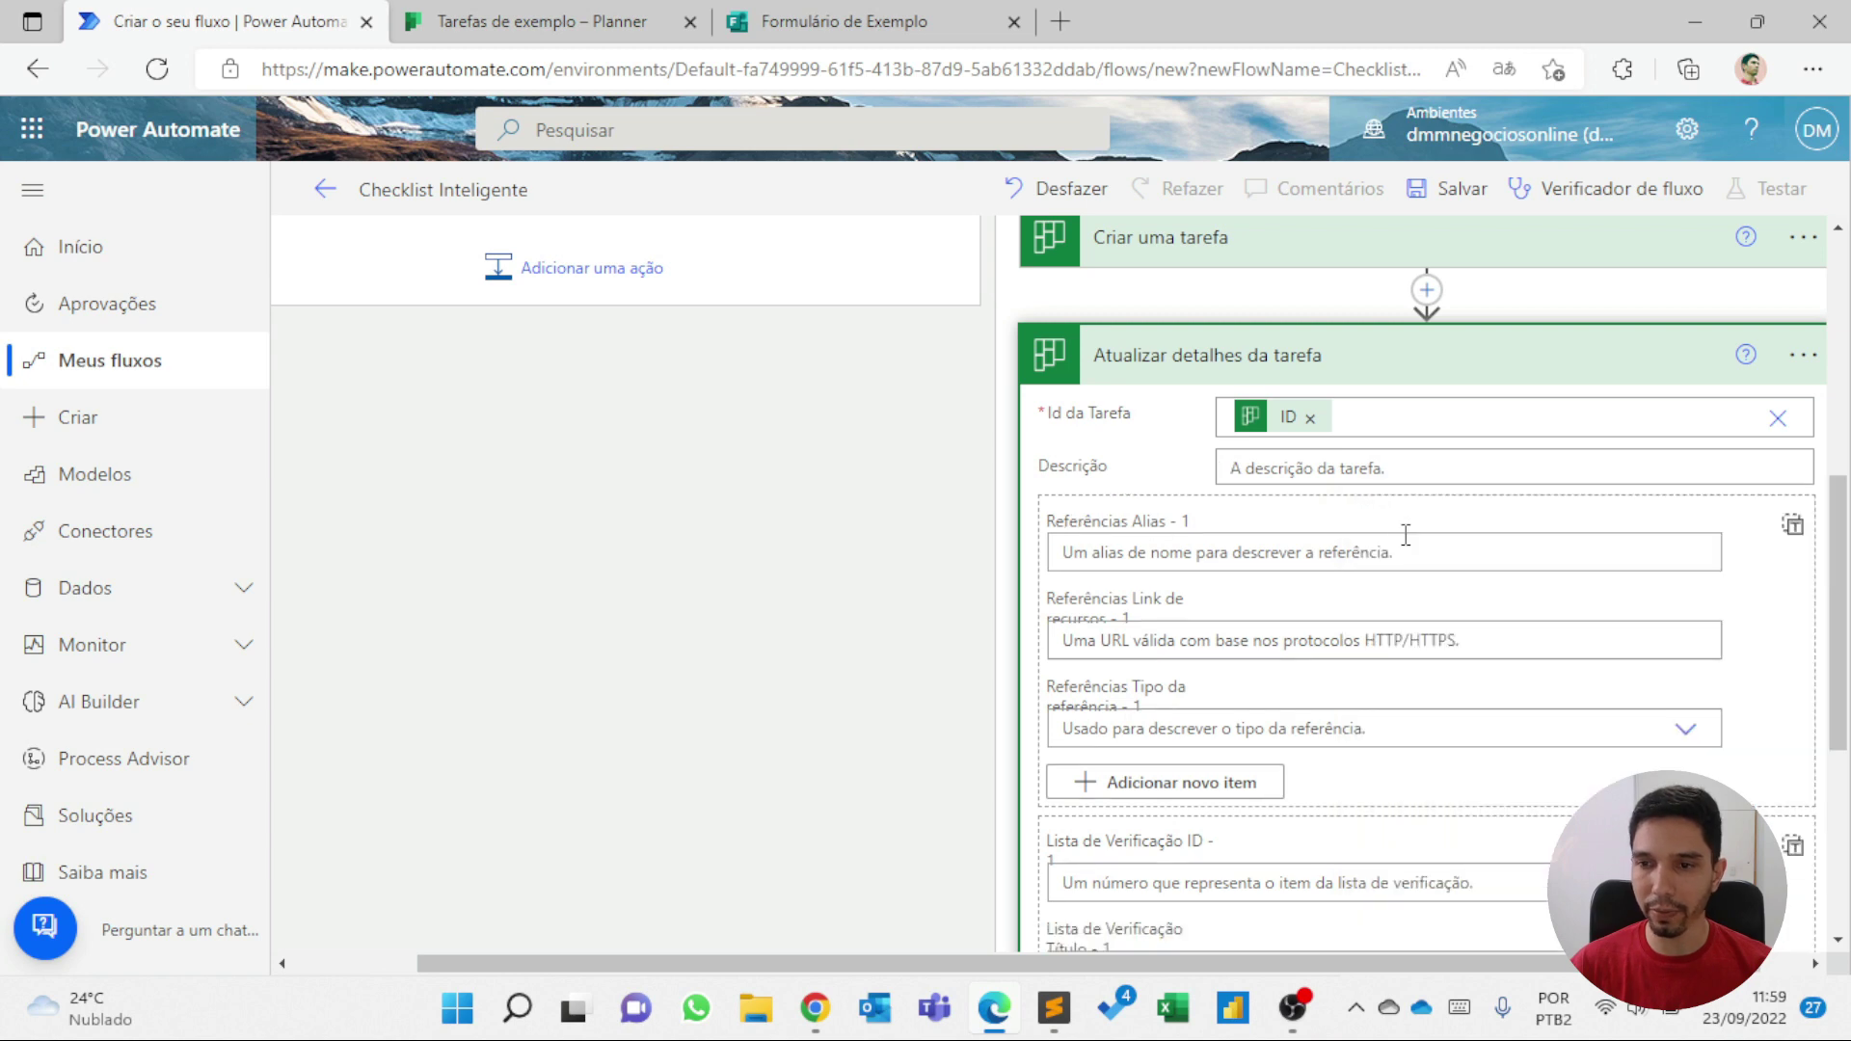
{"action": "scroll", "coordinate": [1322, 521], "scroll_direction": "down", "scroll_amount": 3}
{"action": "scroll", "coordinate": [1320, 518], "scroll_direction": "down", "scroll_amount": 3}
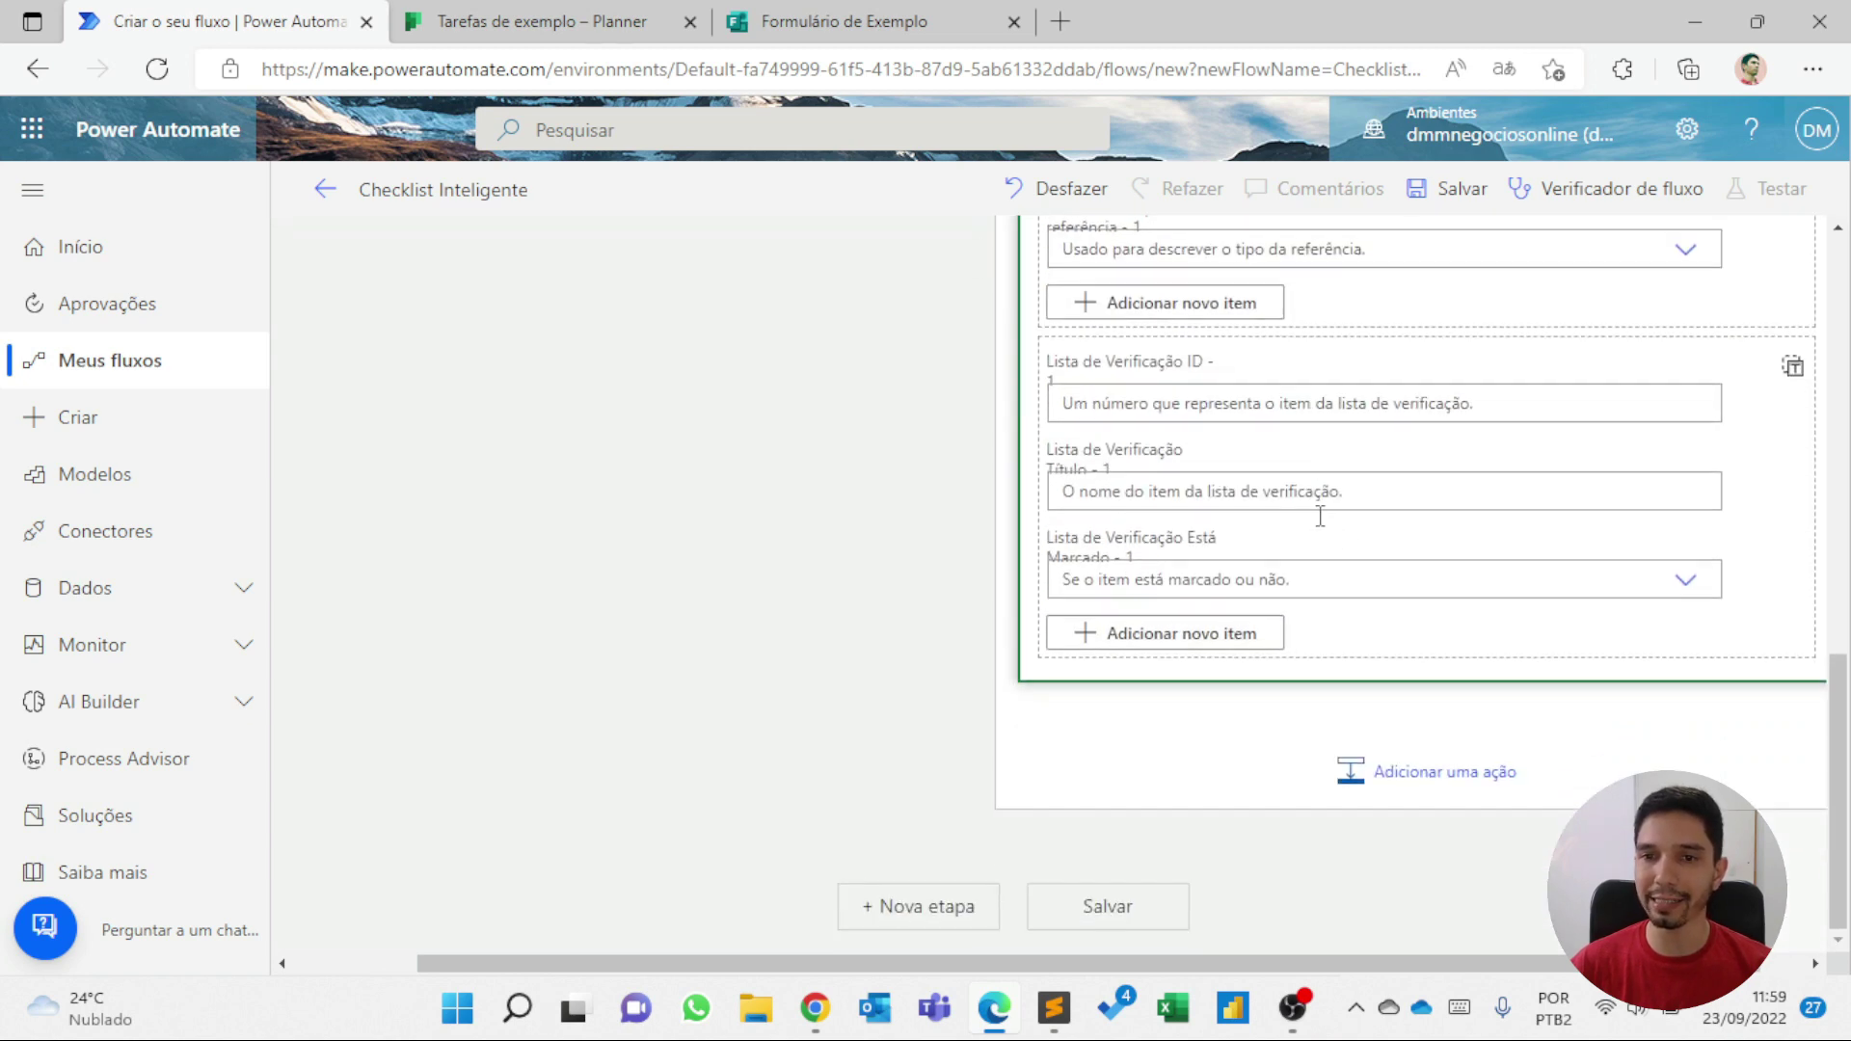
{"action": "left_click", "coordinate": [1129, 401]}
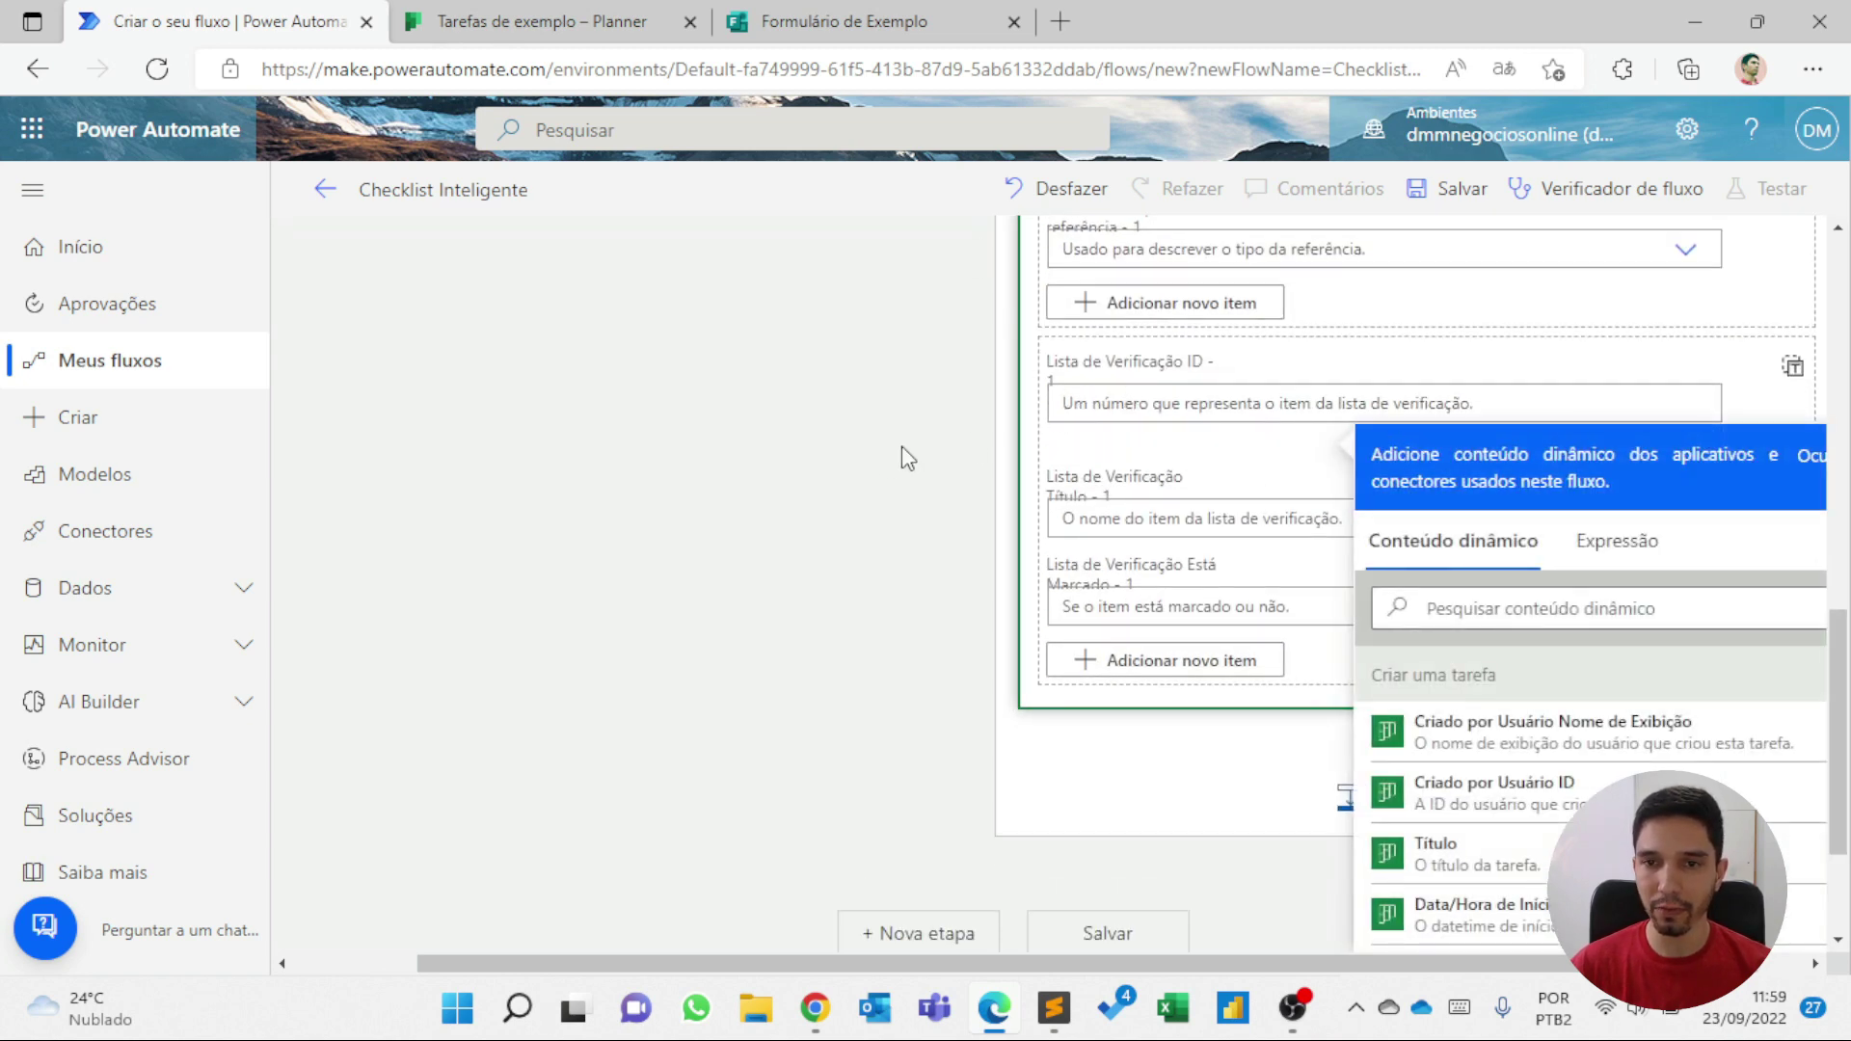
{"action": "scroll", "coordinate": [1170, 529], "scroll_direction": "up", "scroll_amount": 4}
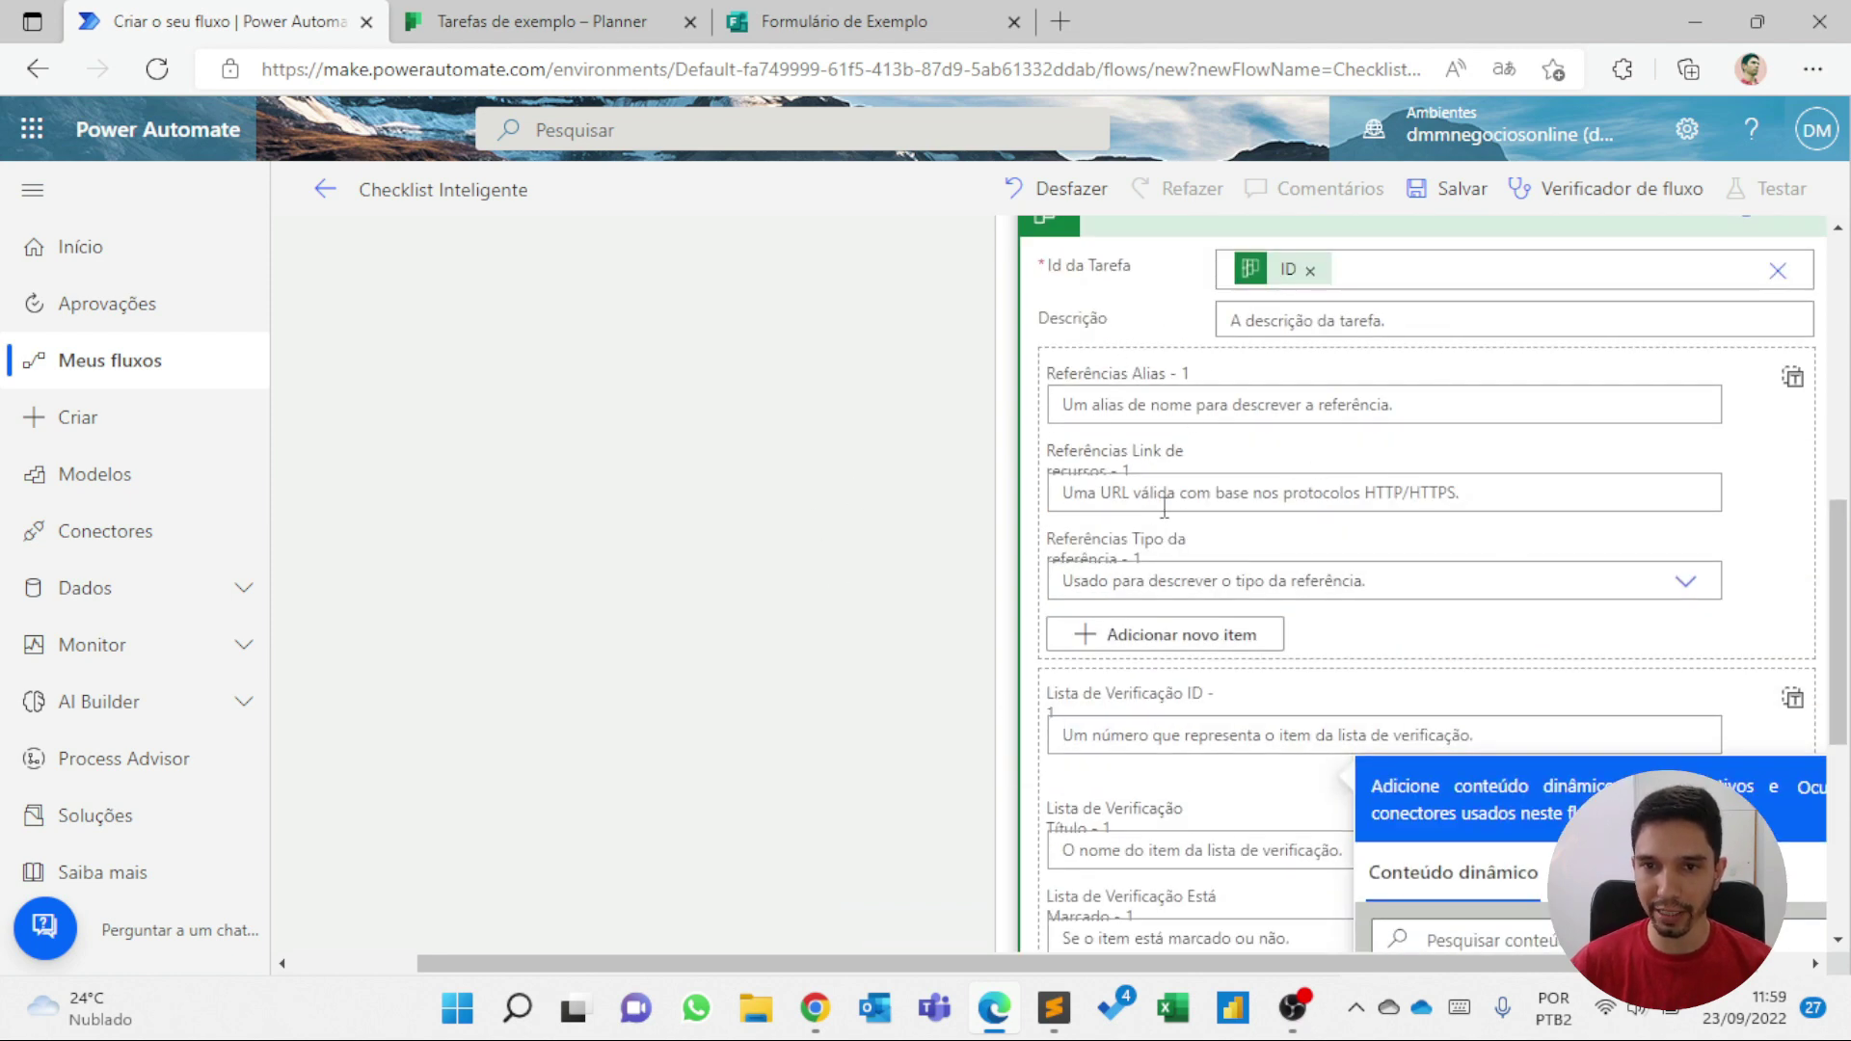
{"action": "scroll", "coordinate": [1207, 476], "scroll_direction": "down", "scroll_amount": 4}
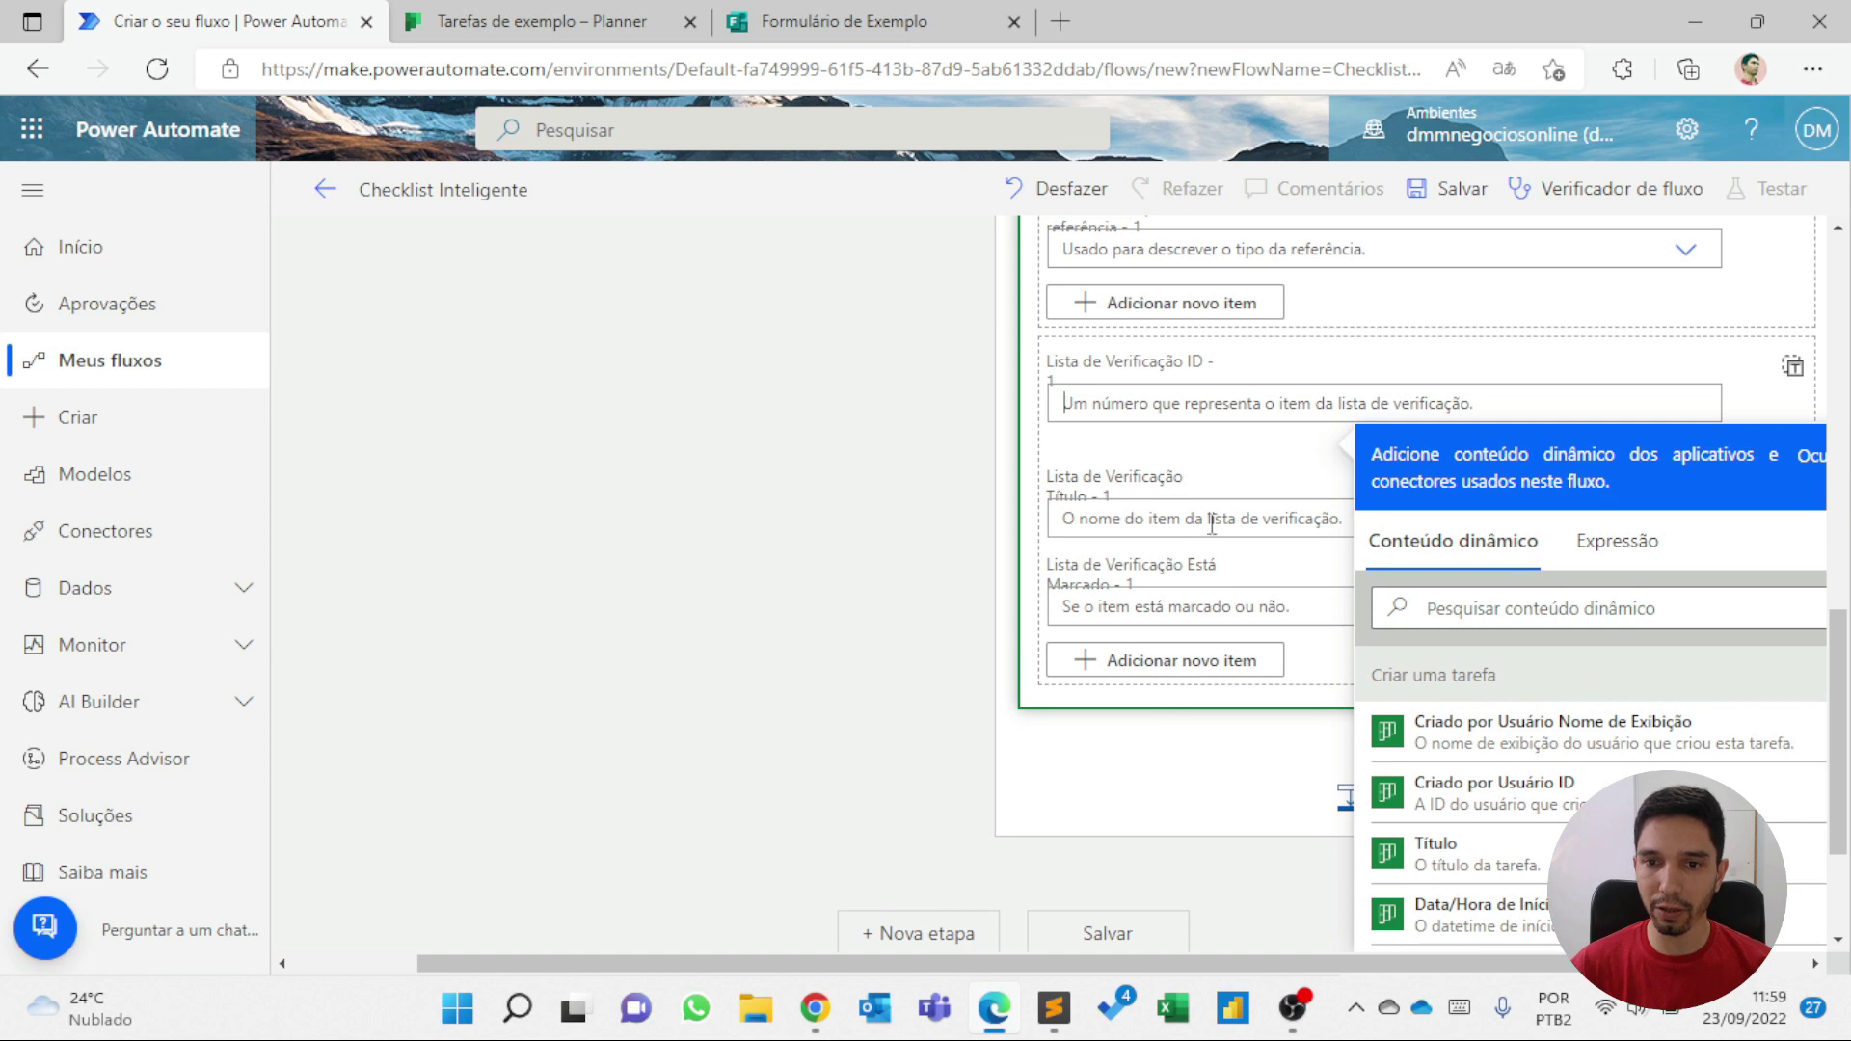
{"action": "left_click", "coordinate": [1170, 401]}
{"action": "type", "text": "V"}
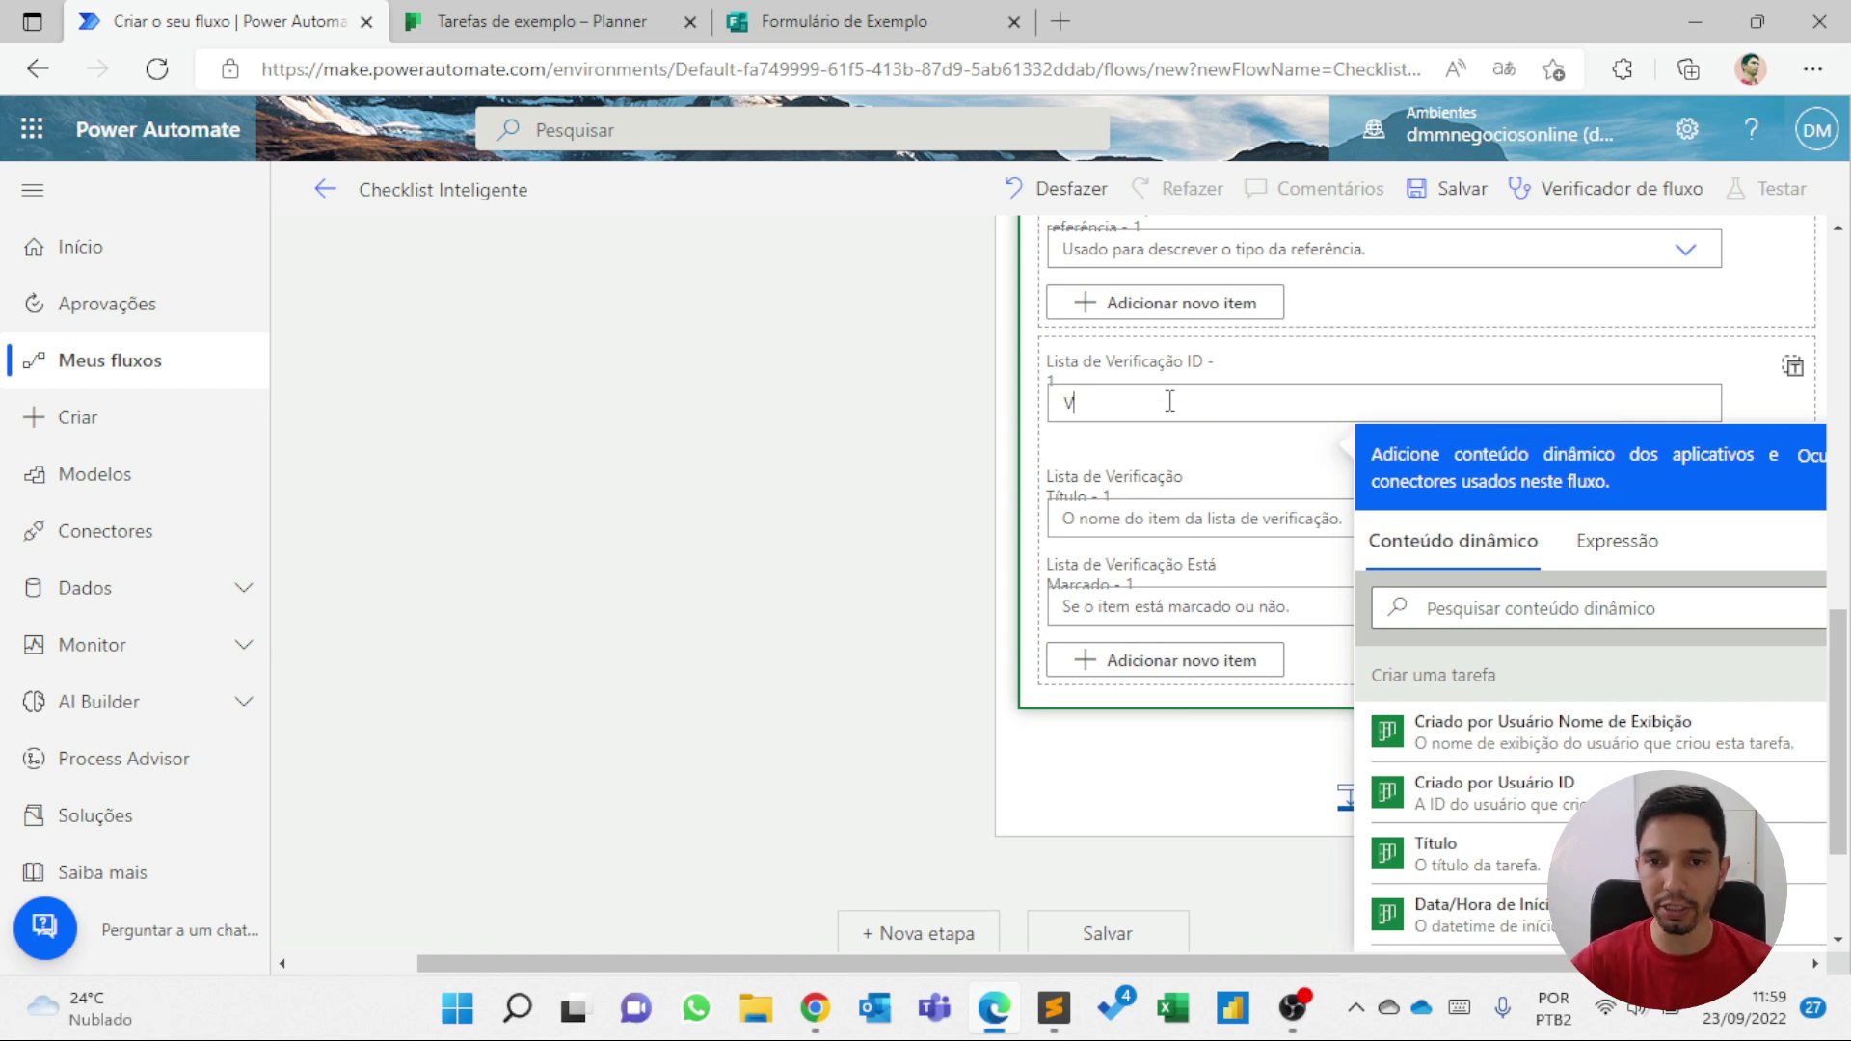
{"action": "type", "text": "erificar X"}
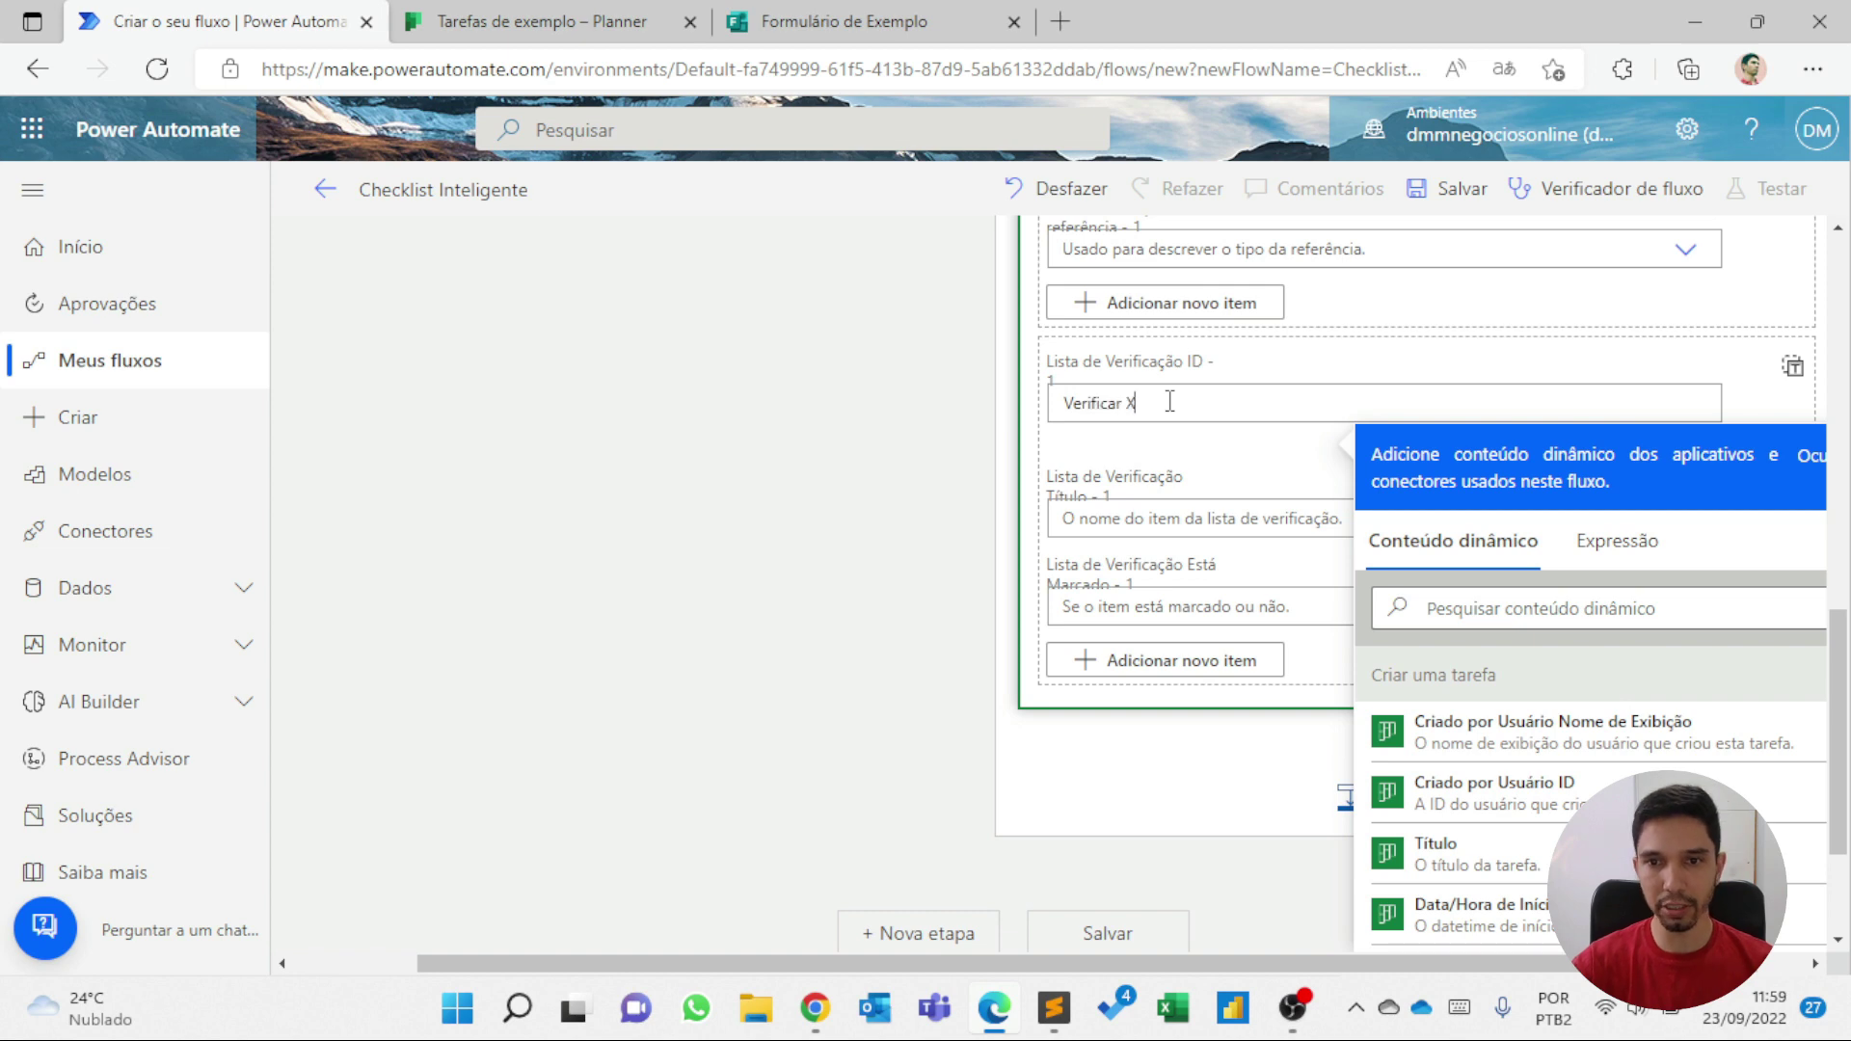
{"action": "left_click", "coordinate": [1150, 519]}
- Give the first checklist item of "Atualizar detalhes da tarefa" the ID 1 and the title "Verificar ponto X"
{"action": "left_click_drag", "start_coordinate": [1187, 509], "coordinate": [1062, 498]}
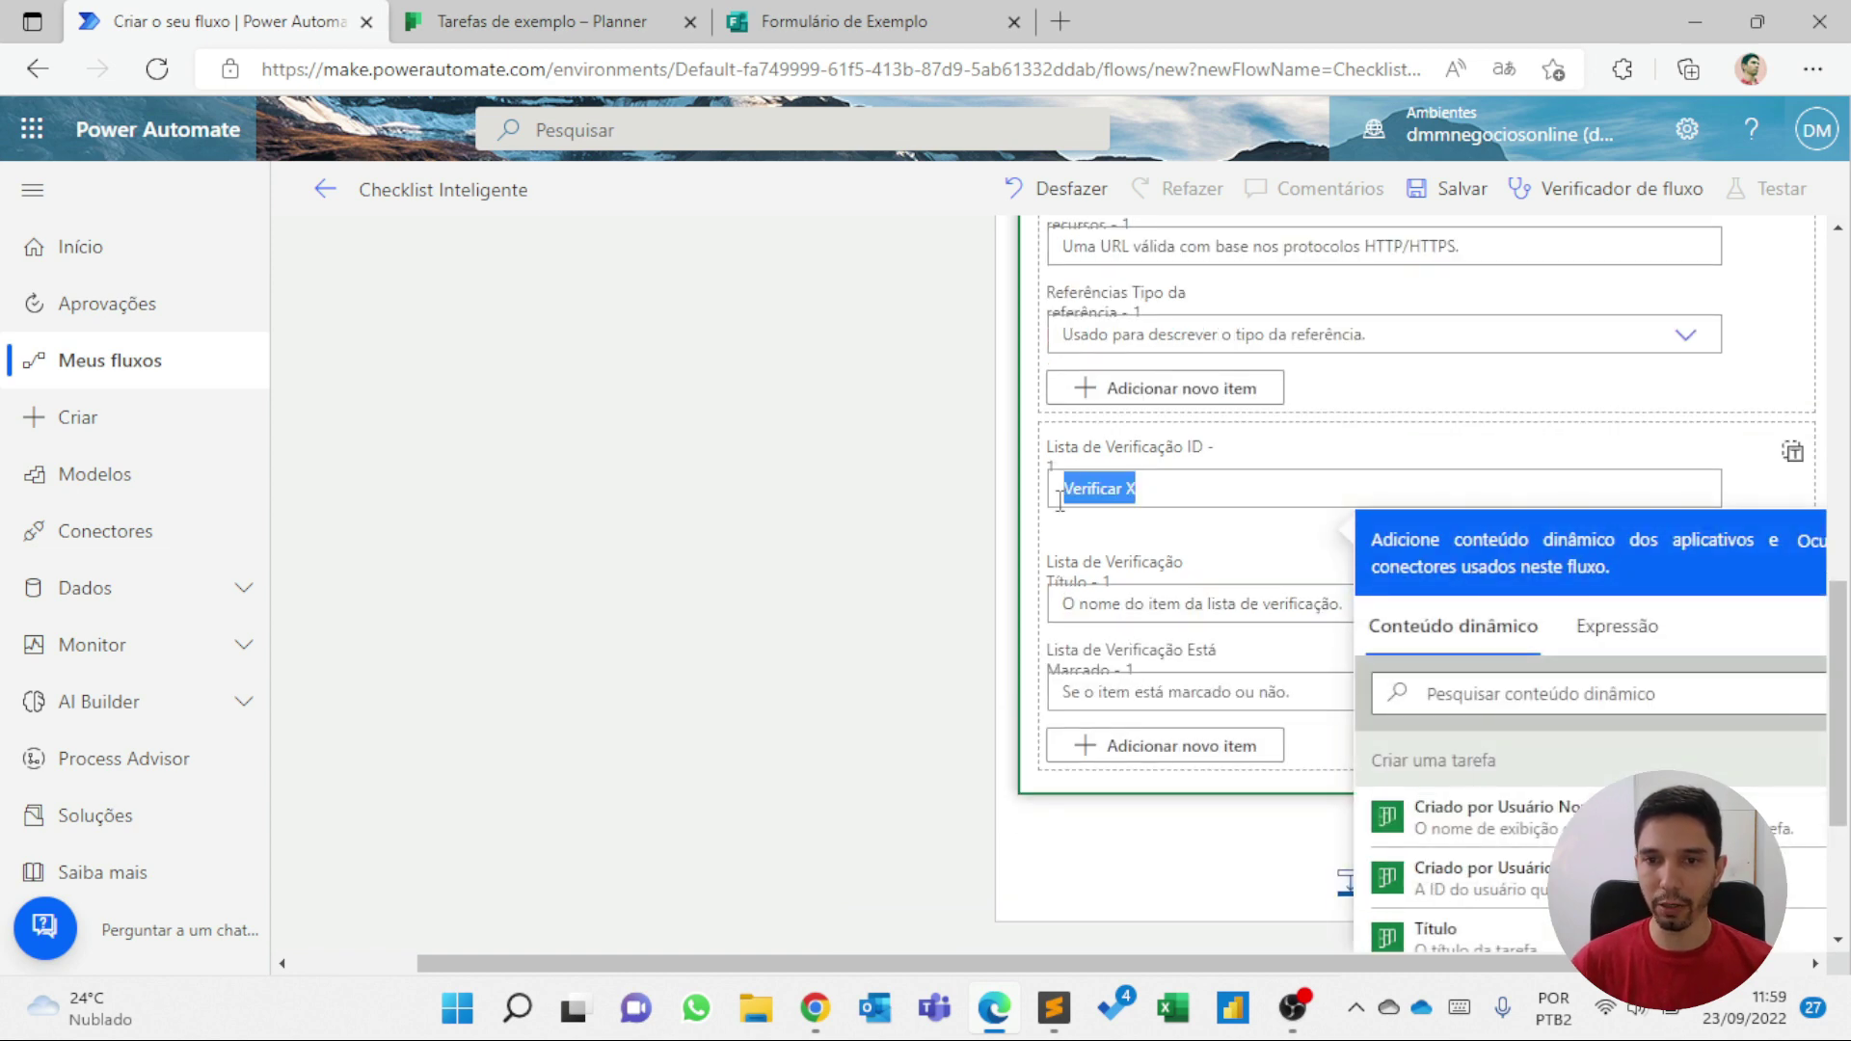
{"action": "type", "text": "1"}
{"action": "scroll", "coordinate": [1136, 506], "scroll_direction": "down", "scroll_amount": 1}
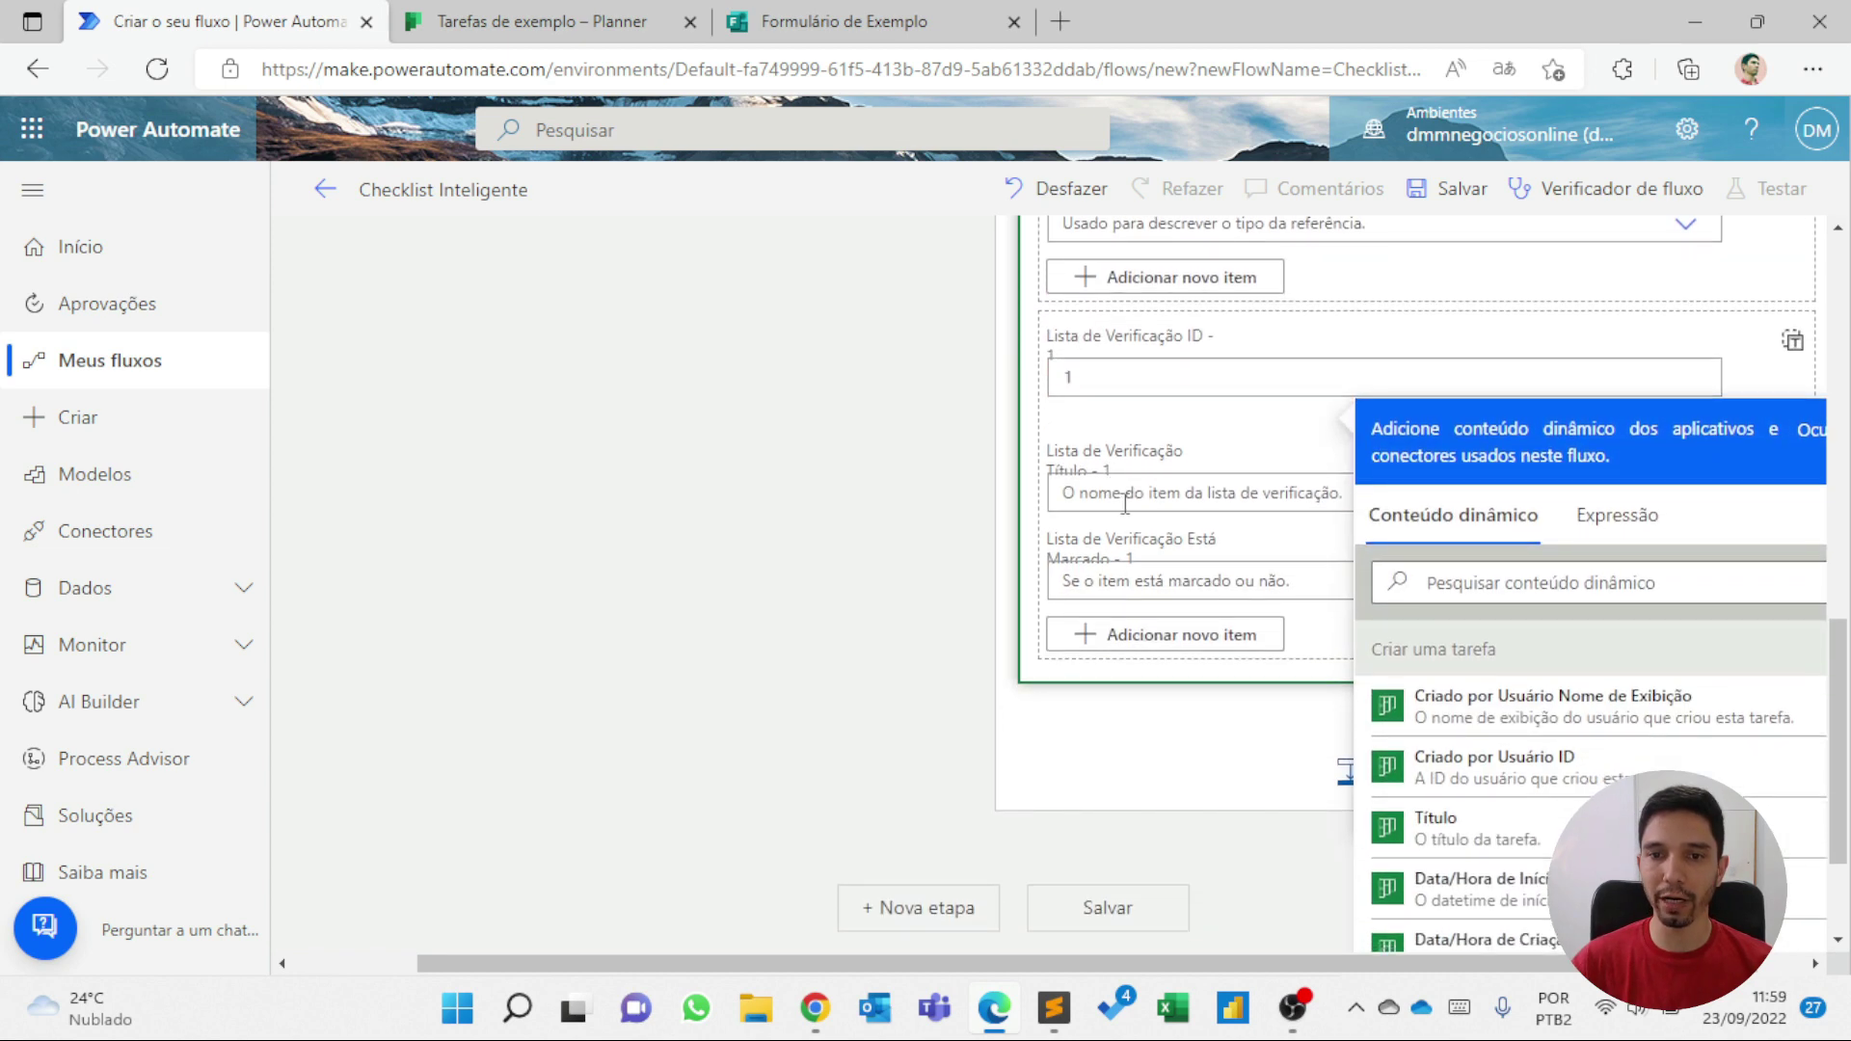
{"action": "left_click", "coordinate": [1200, 492]}
{"action": "type", "text": "Verificar p"}
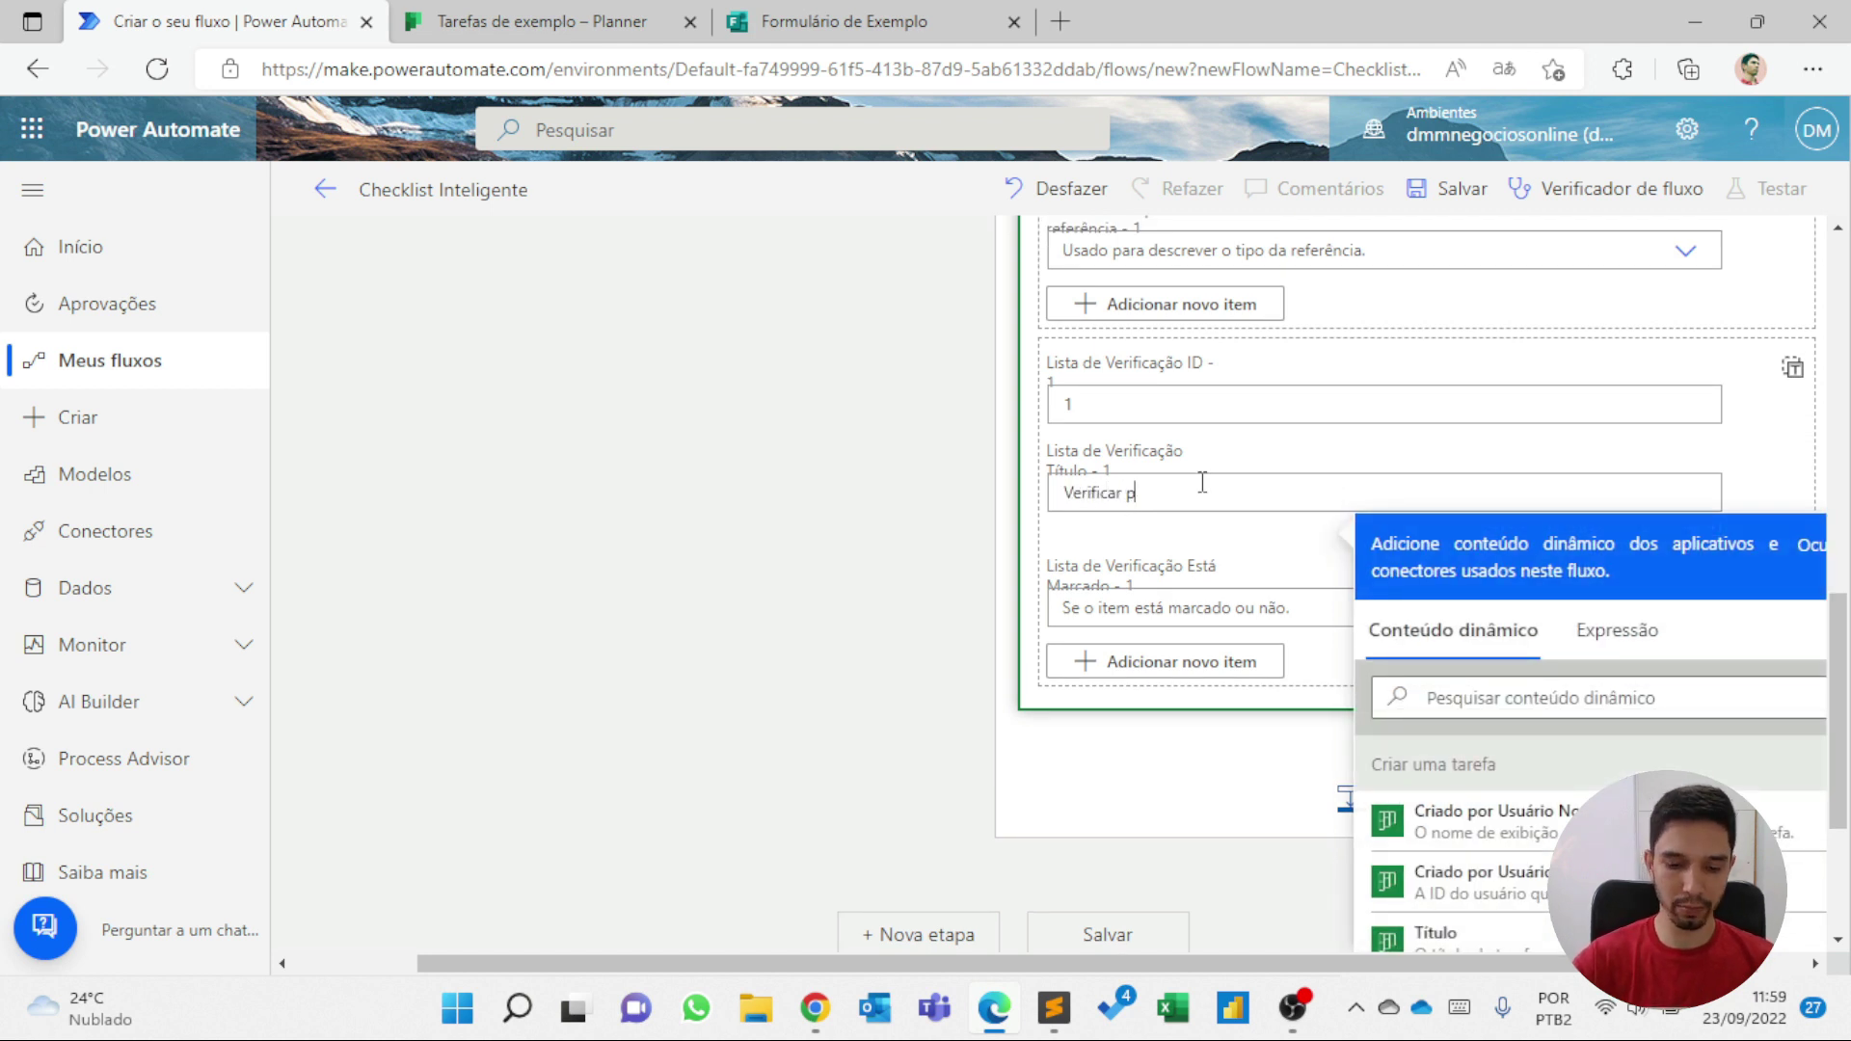
{"action": "type", "text": "onto x"}
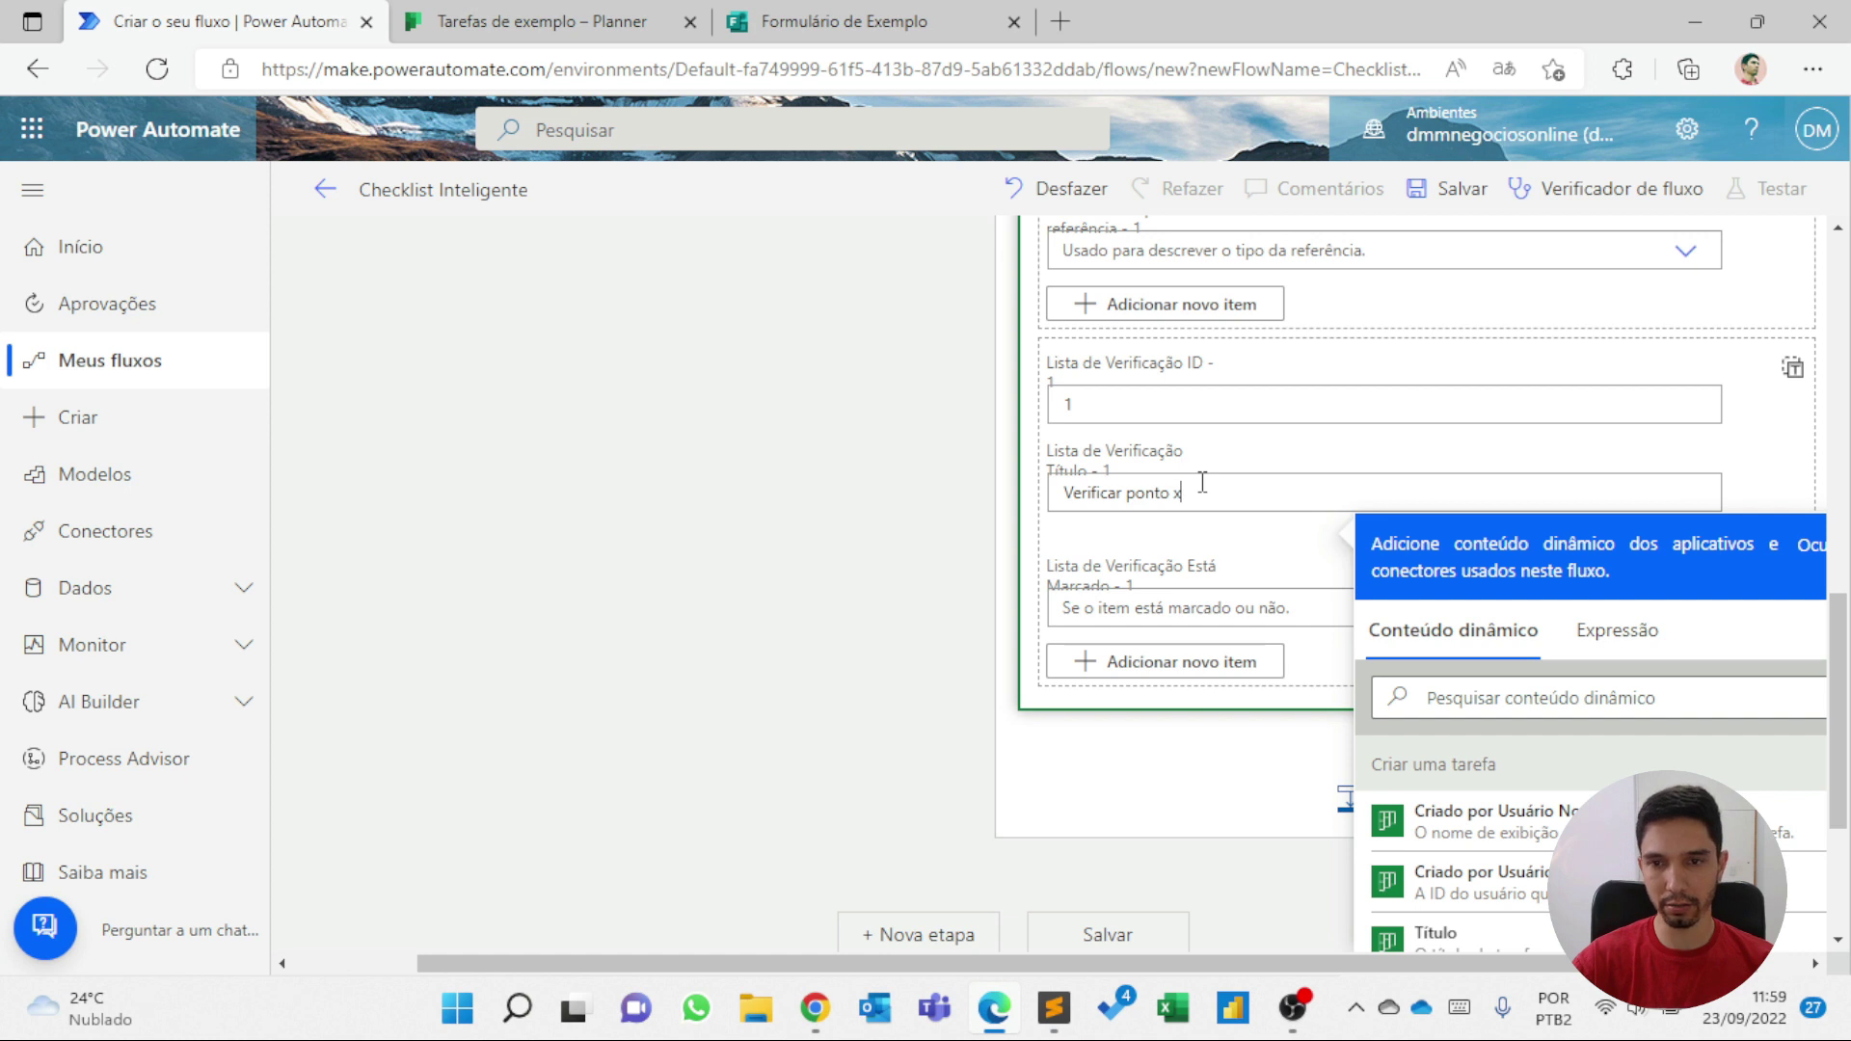
{"action": "key", "text": "BackSpace"}
{"action": "type", "text": "X"}
{"action": "scroll", "coordinate": [1111, 576], "scroll_direction": "up", "scroll_amount": 1}
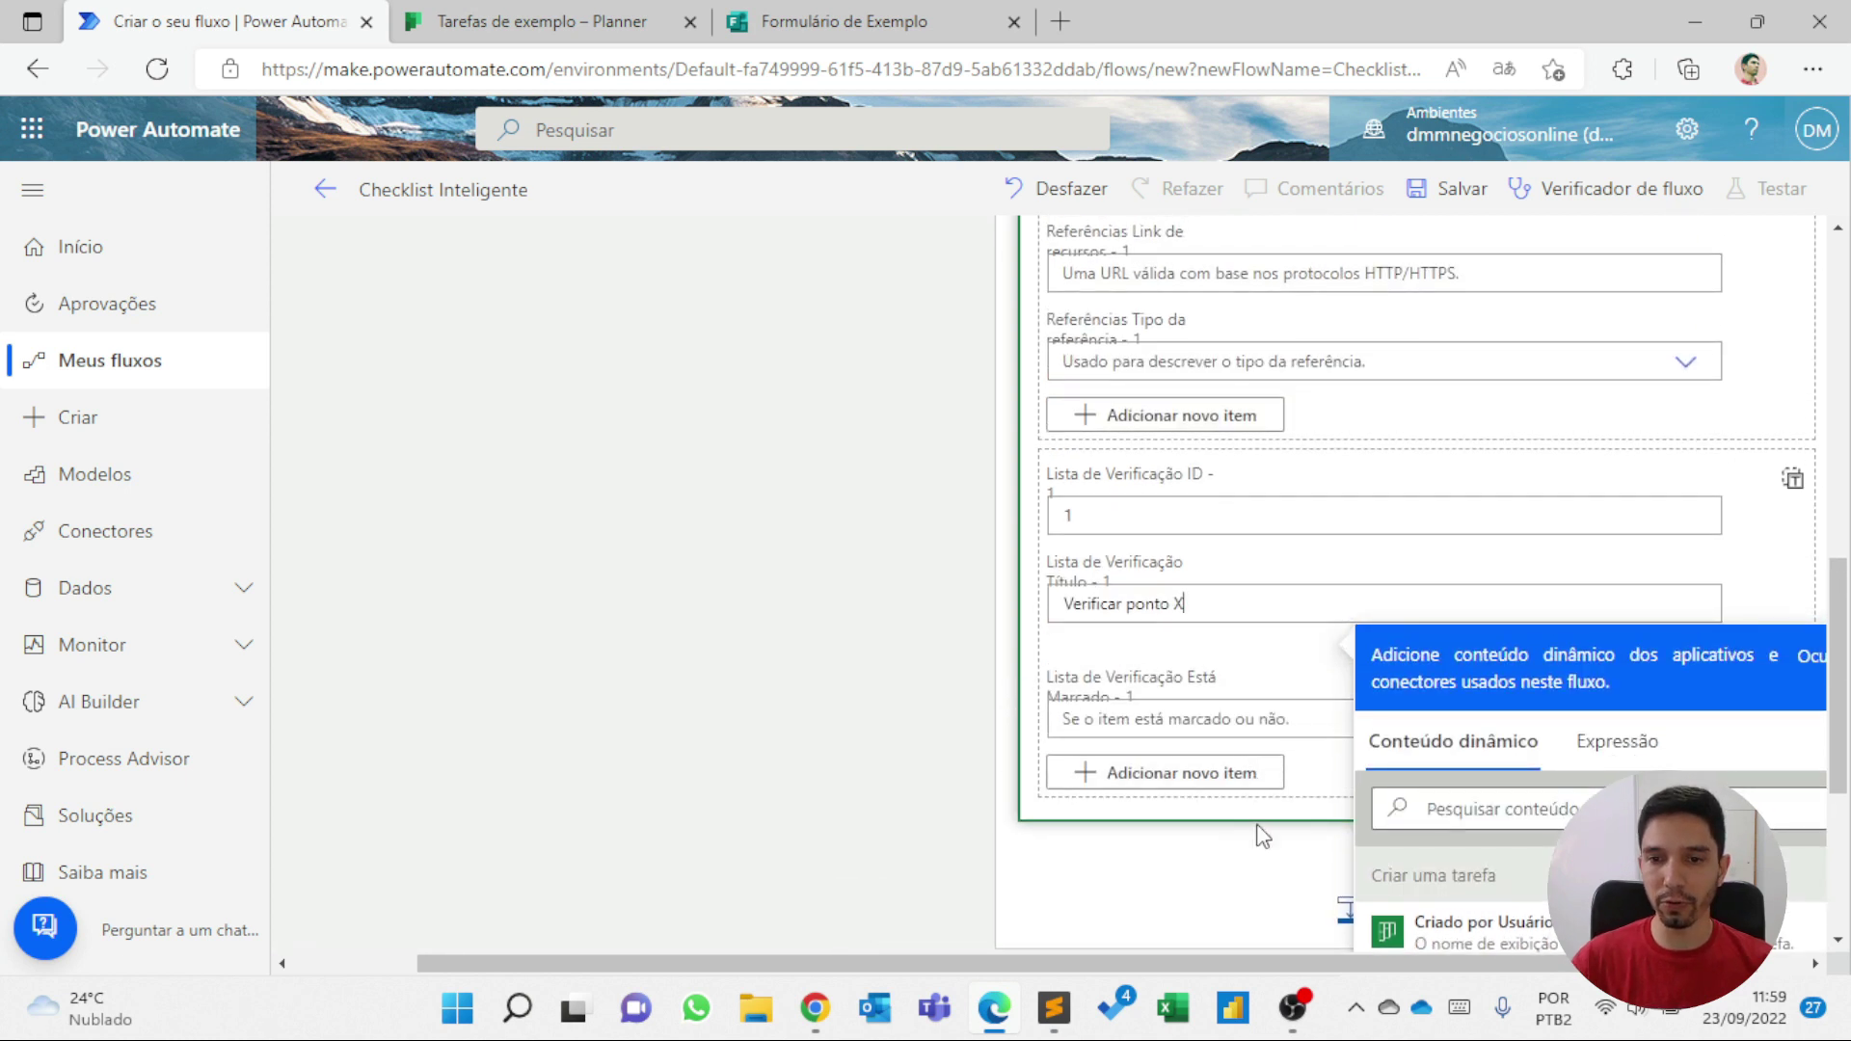
- Set the Está Marcado value of the first checklist item to Não
{"action": "left_click", "coordinate": [1235, 825]}
{"action": "left_click", "coordinate": [1337, 688]}
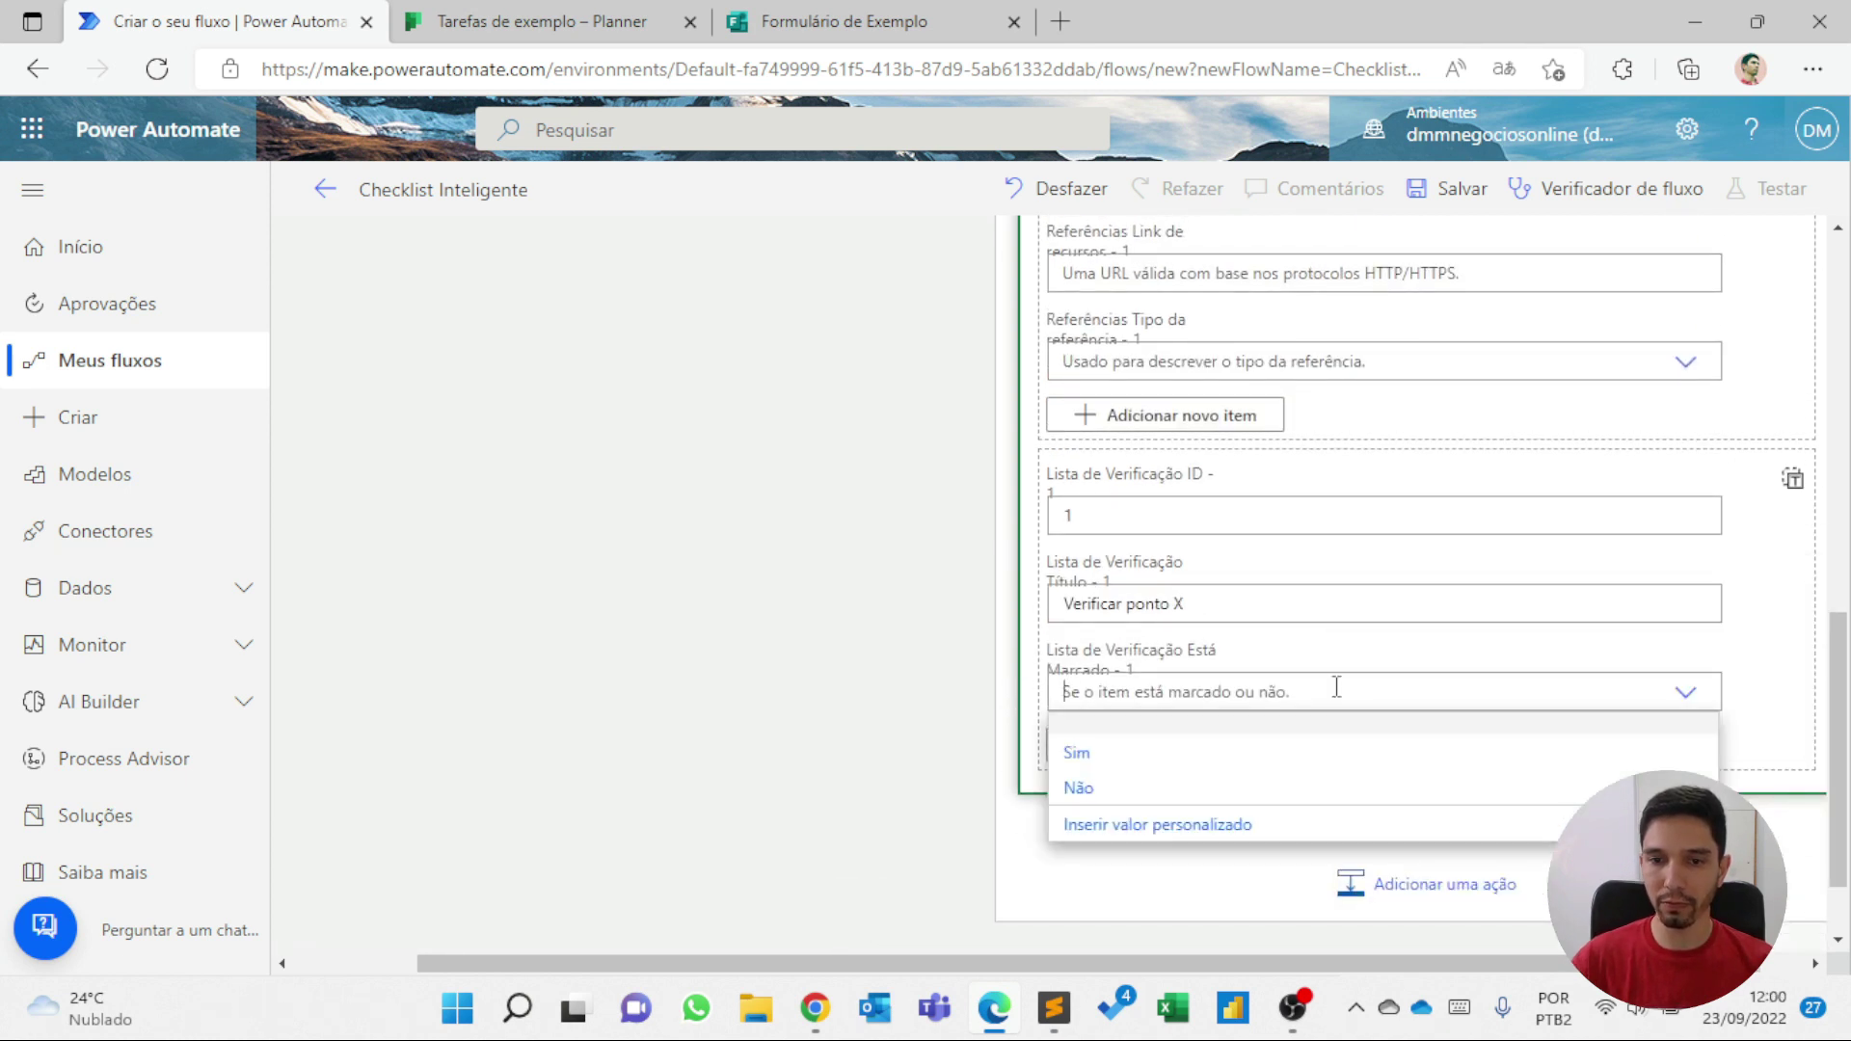
{"action": "left_click", "coordinate": [1080, 787]}
- Add a second checklist item with ID 2 and the title "Verificar ponto Y", reusing the first item's title text
{"action": "scroll", "coordinate": [1123, 714], "scroll_direction": "down", "scroll_amount": 1}
{"action": "left_click", "coordinate": [1157, 639]}
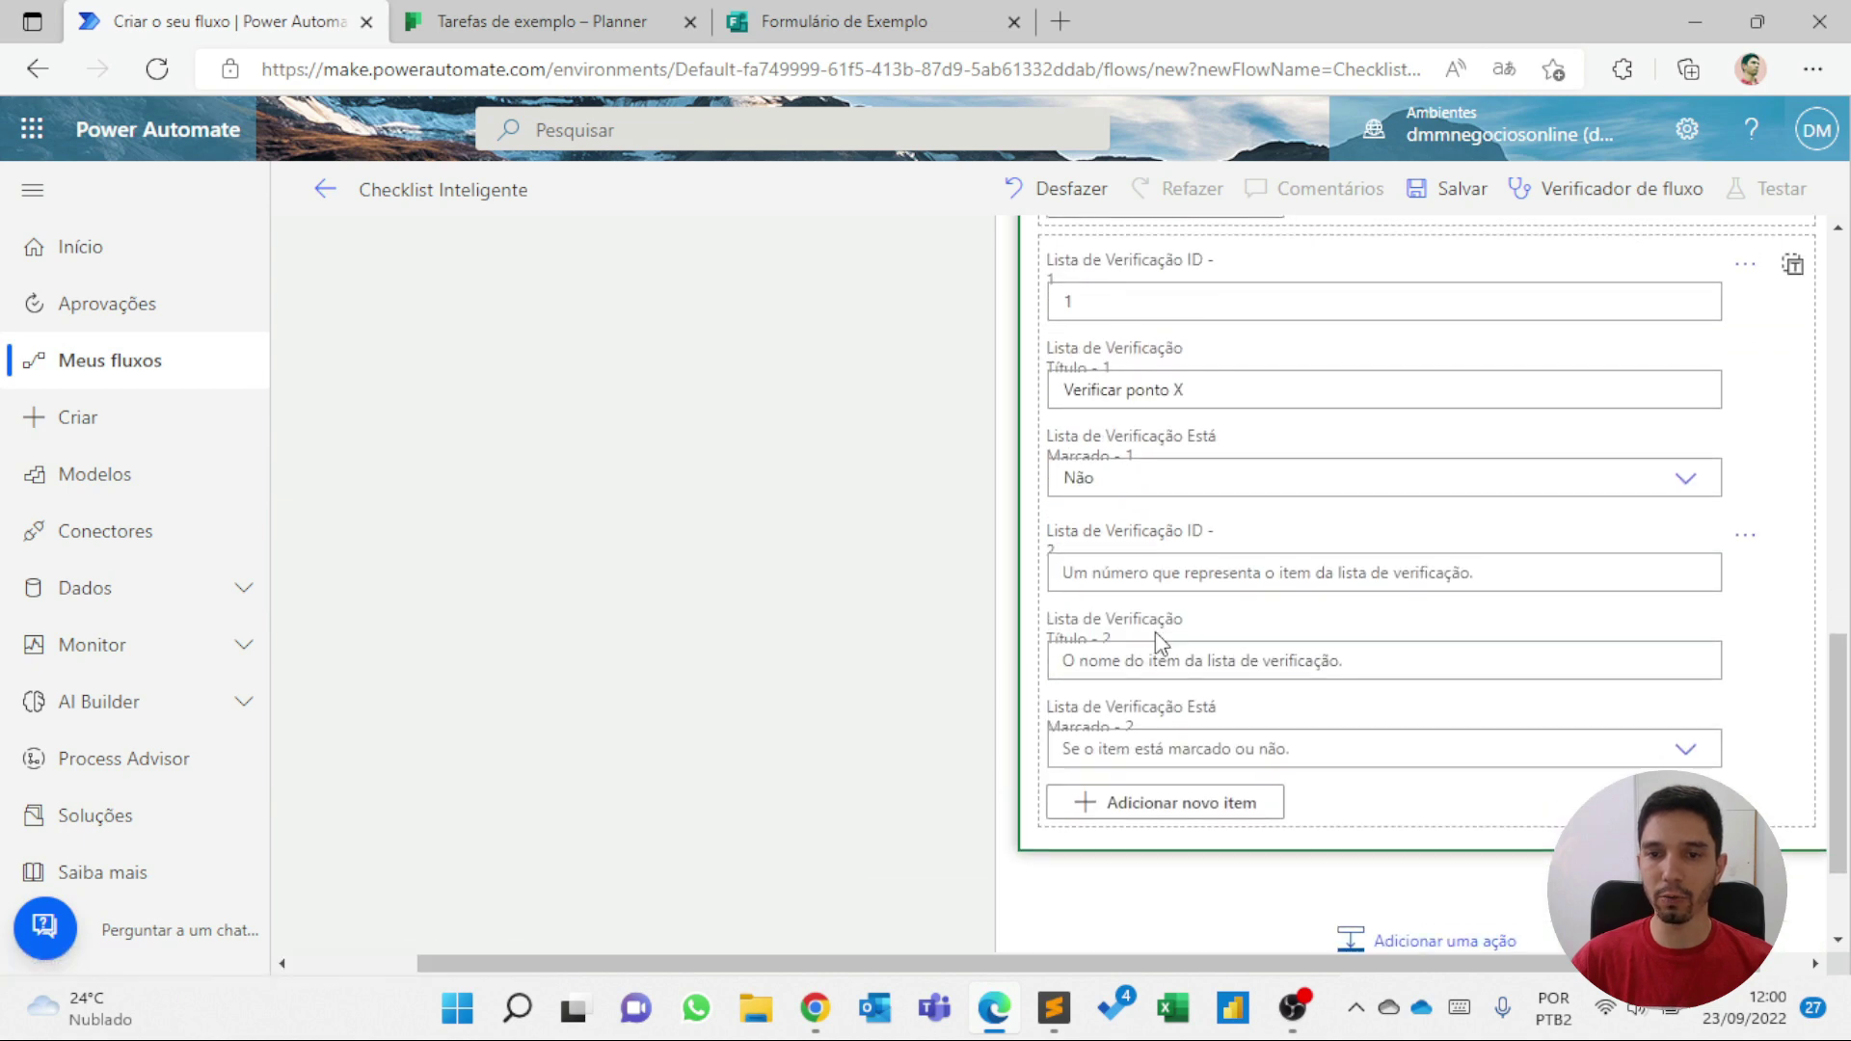
{"action": "left_click", "coordinate": [1163, 562]}
{"action": "type", "text": "2"}
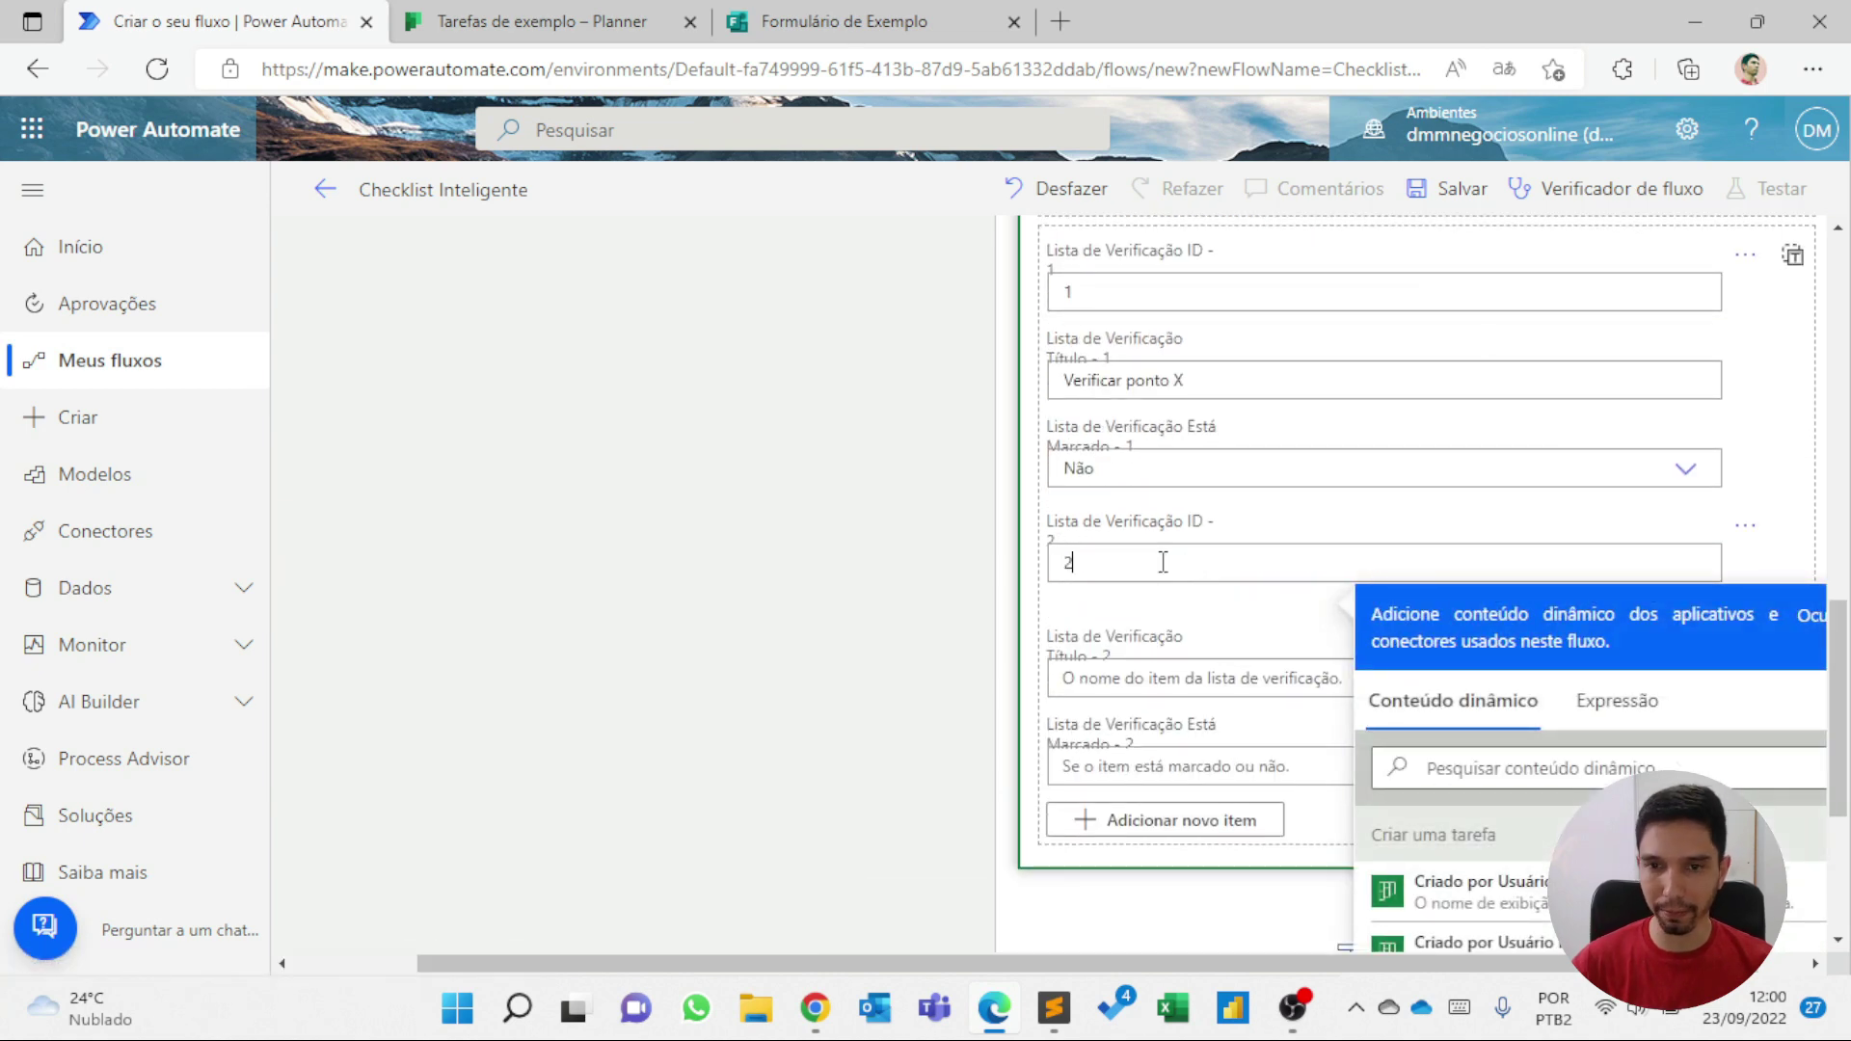
{"action": "scroll", "coordinate": [1163, 562], "scroll_direction": "down", "scroll_amount": 1}
{"action": "left_click", "coordinate": [1154, 567]}
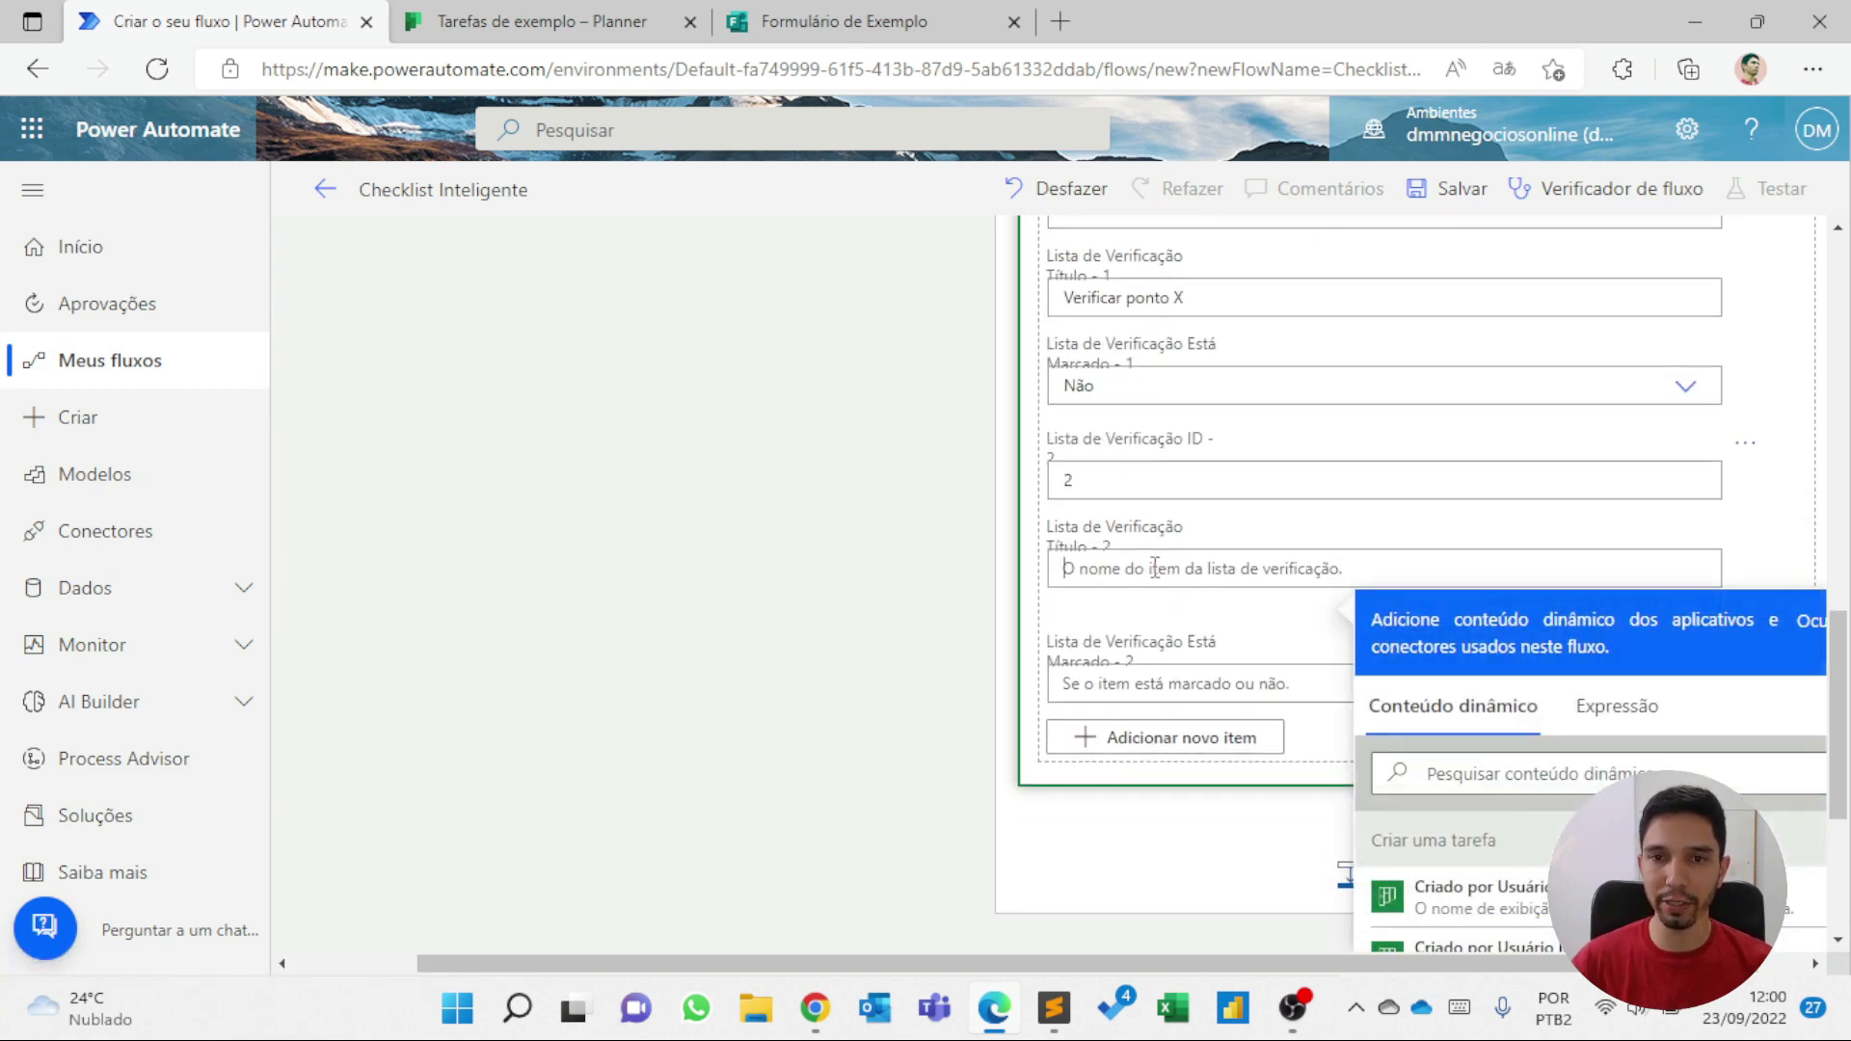
{"action": "left_click_drag", "start_coordinate": [1194, 297], "coordinate": [1006, 299]}
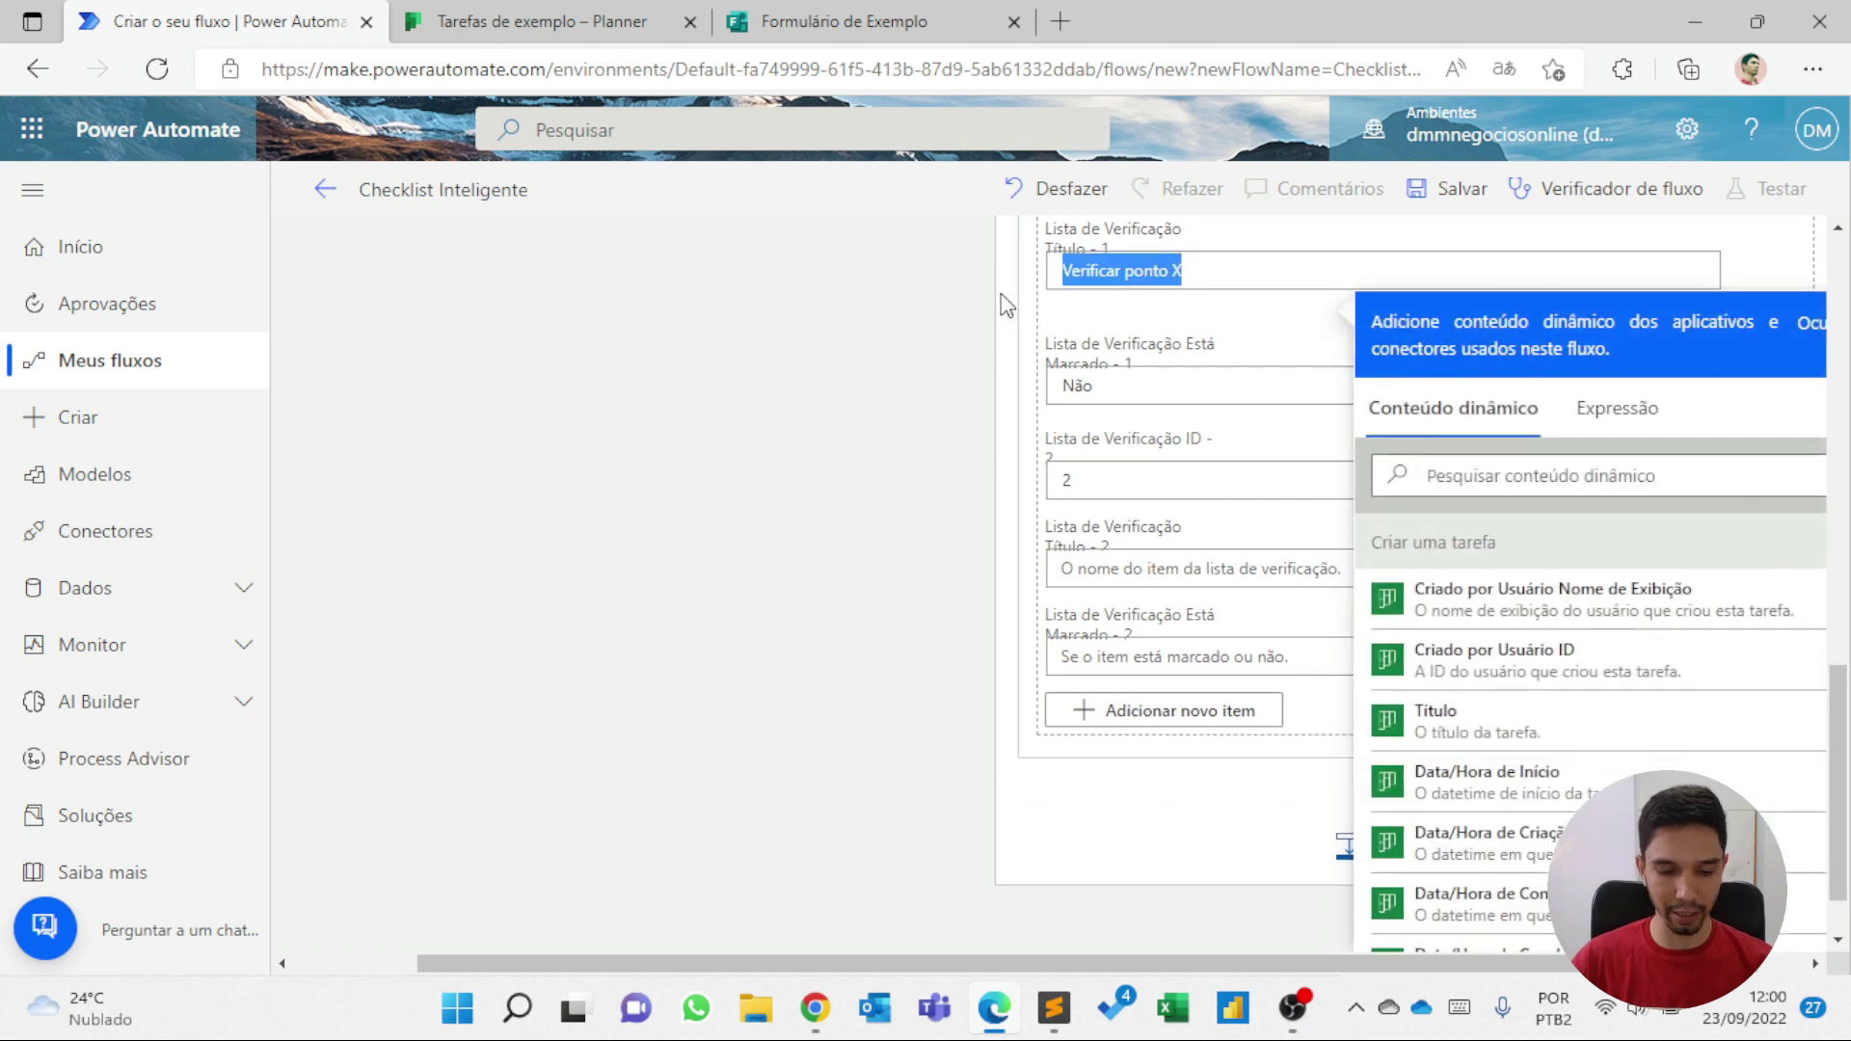
{"action": "key", "text": "ctrl+c"}
{"action": "left_click", "coordinate": [1119, 574]}
{"action": "key", "text": "ctrl+v"}
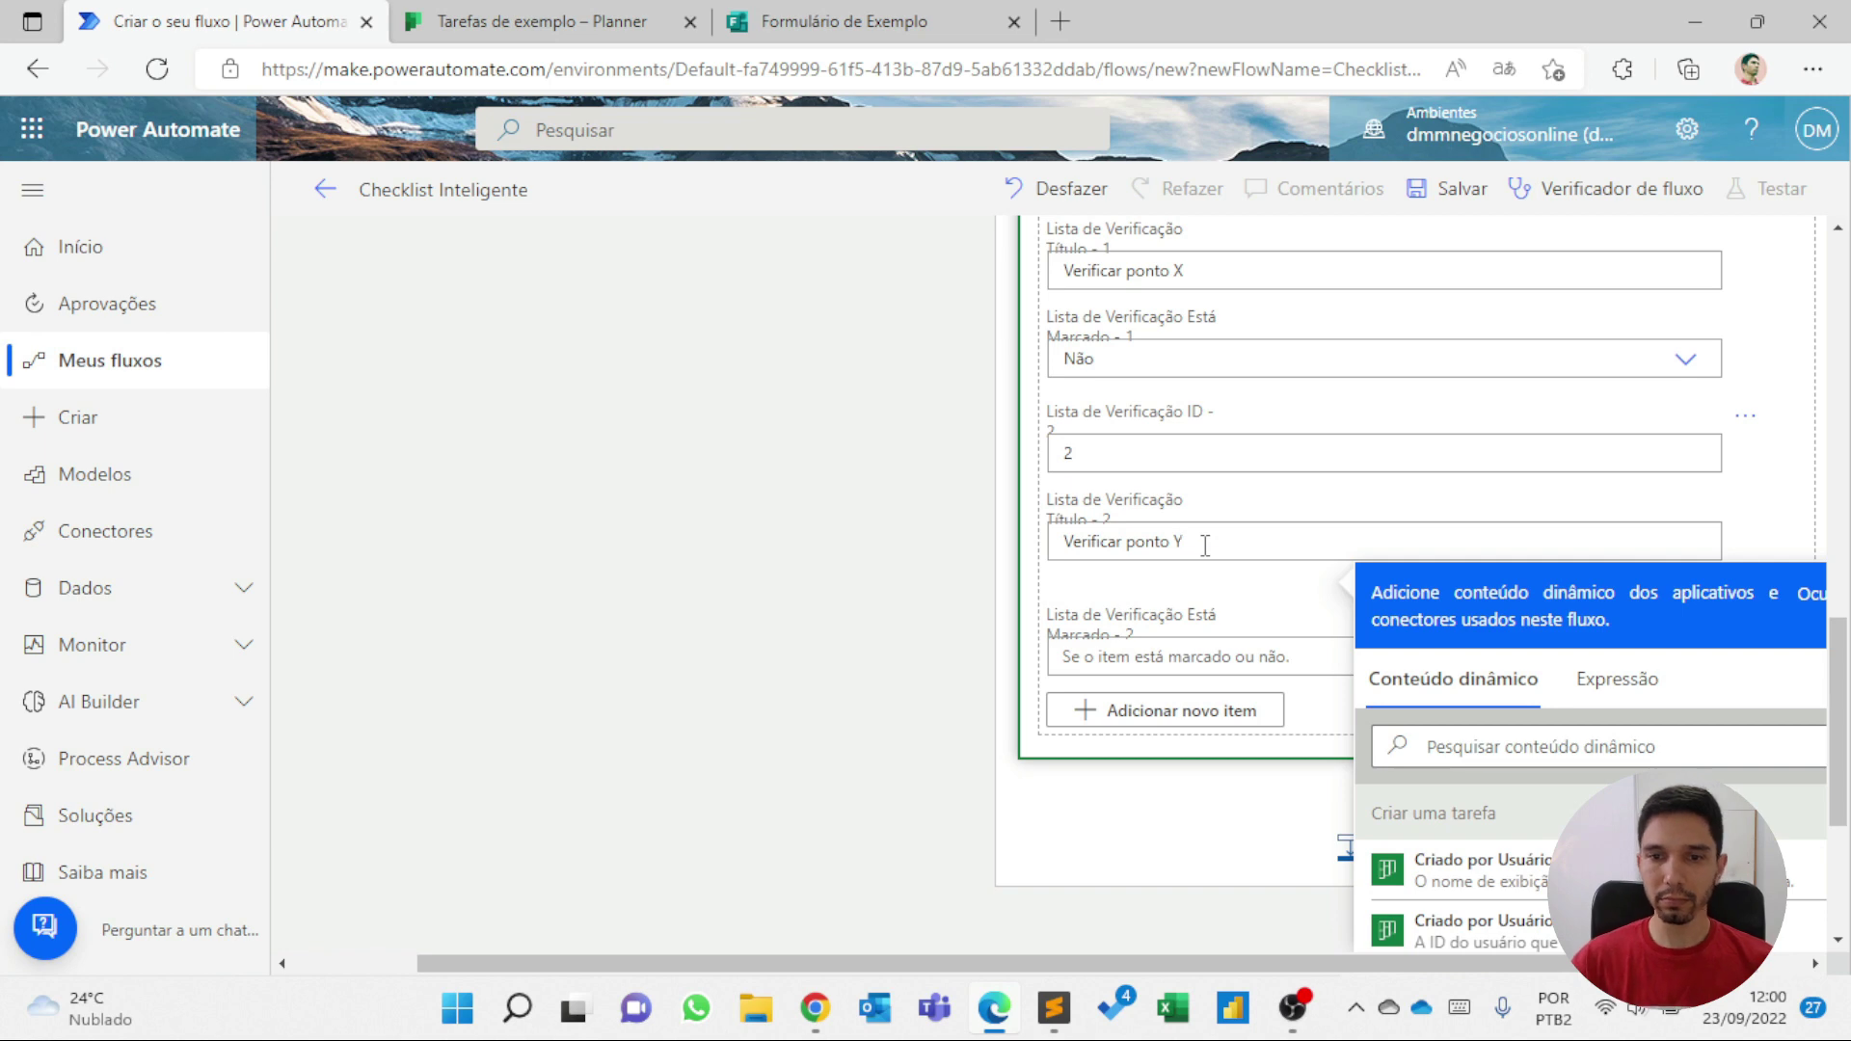
- Set the Está Marcado value of the second checklist item to Não
{"action": "left_click", "coordinate": [1175, 610]}
{"action": "left_click", "coordinate": [1171, 543]}
{"action": "left_click", "coordinate": [1090, 675]}
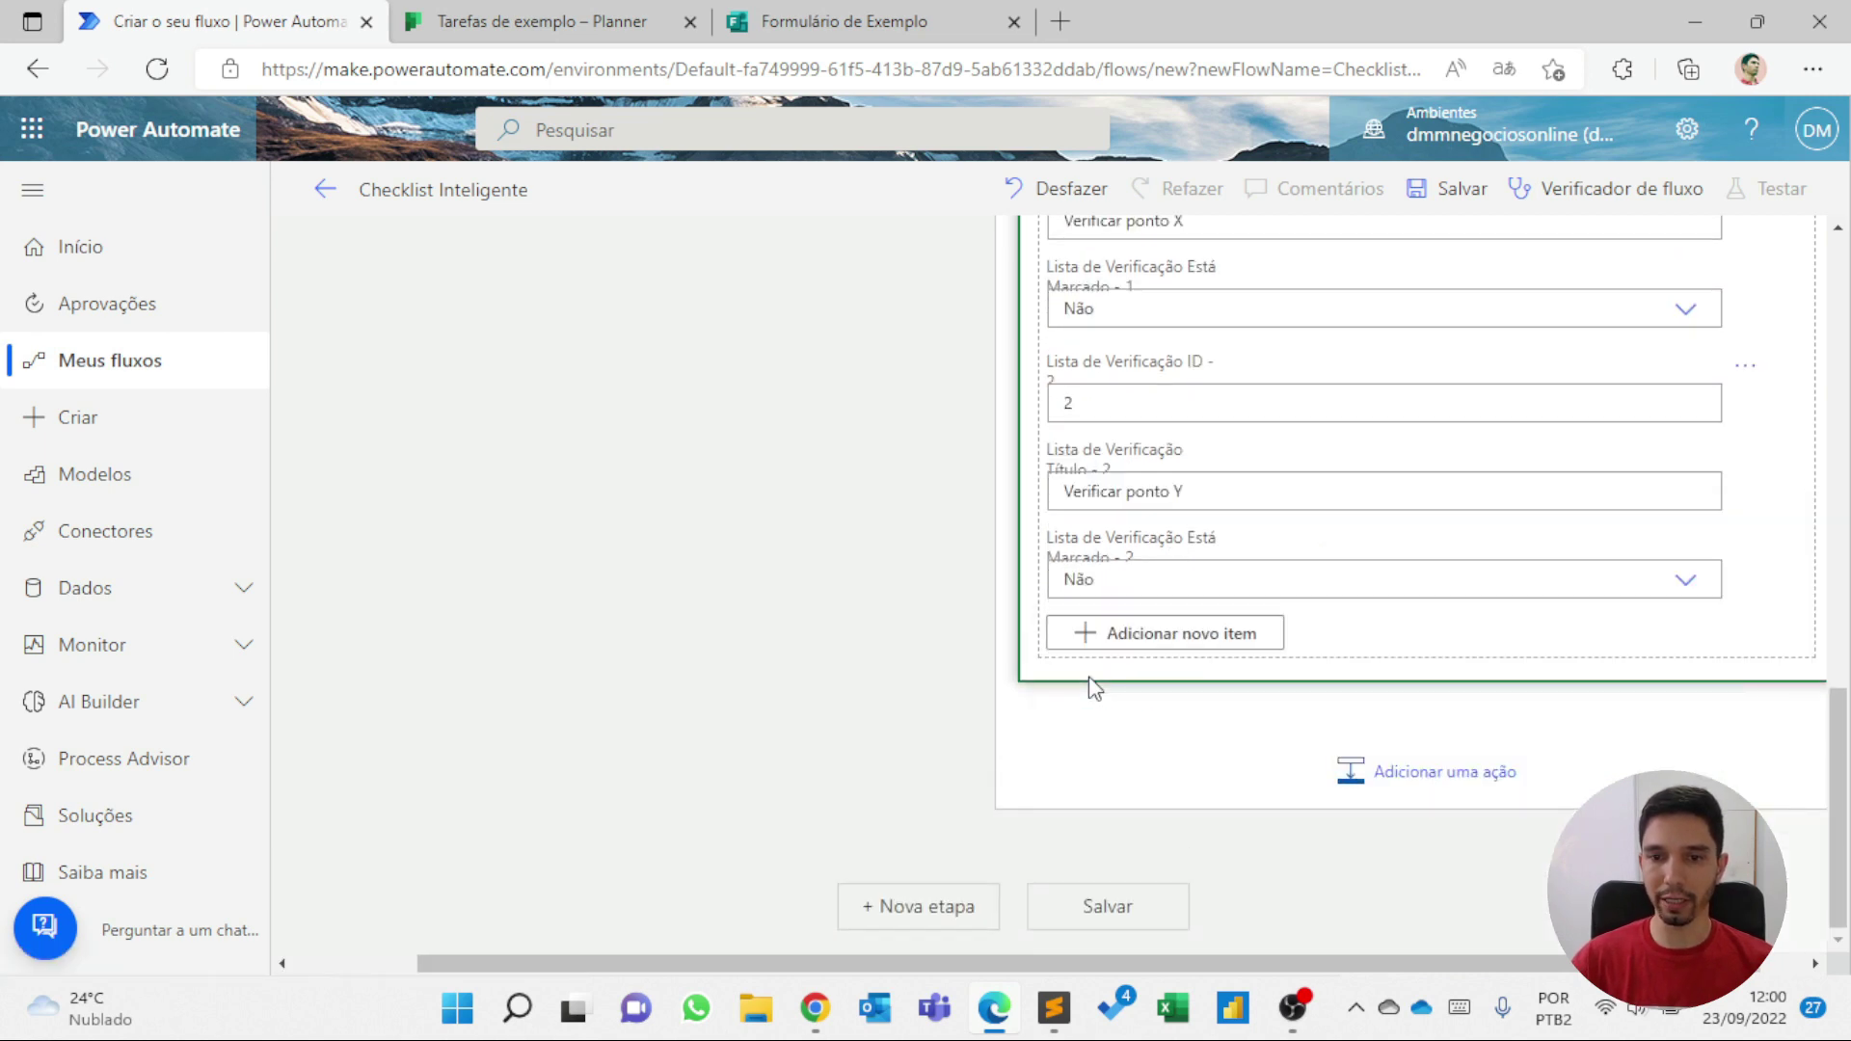
- Add a third checklist item with ID 3 and the title "Verificar ponto Z", reusing the copied title text
{"action": "left_click", "coordinate": [1117, 633]}
{"action": "scroll", "coordinate": [1114, 656], "scroll_direction": "down", "scroll_amount": 2}
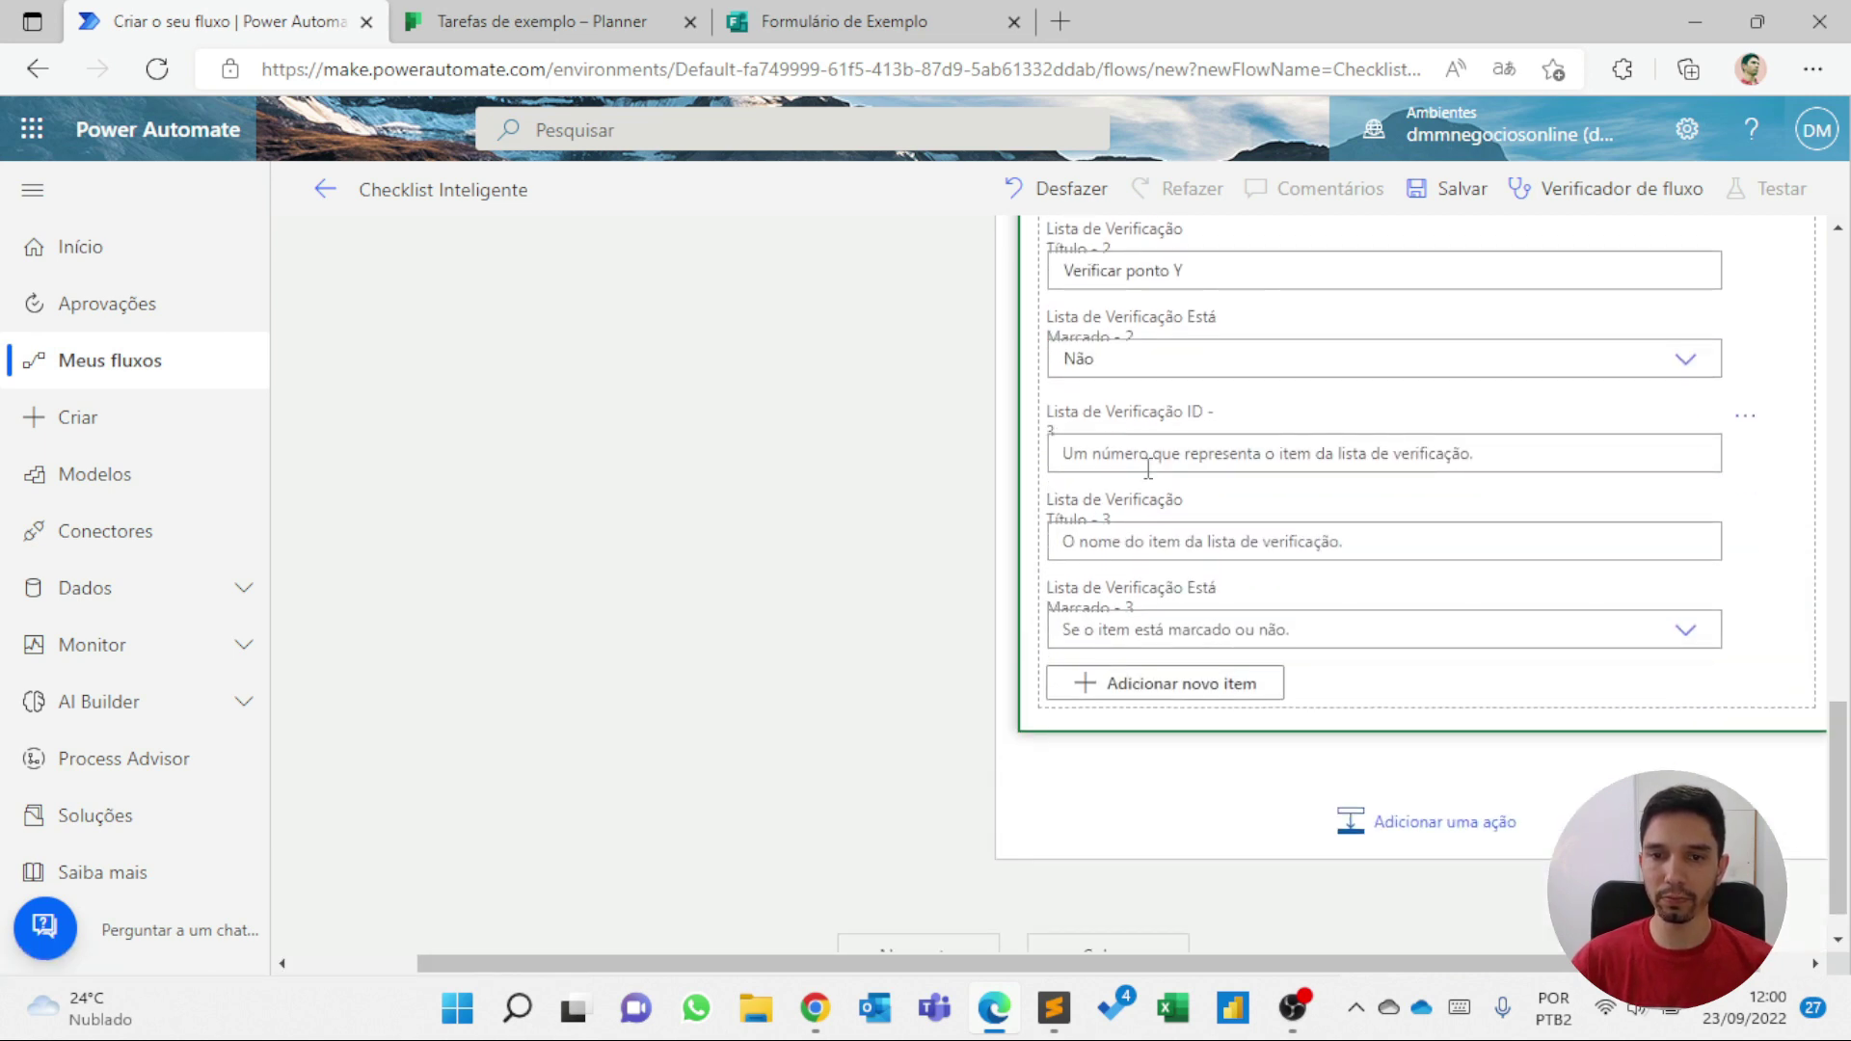
{"action": "left_click", "coordinate": [1153, 455]}
{"action": "type", "text": "3"}
{"action": "left_click", "coordinate": [1148, 568]}
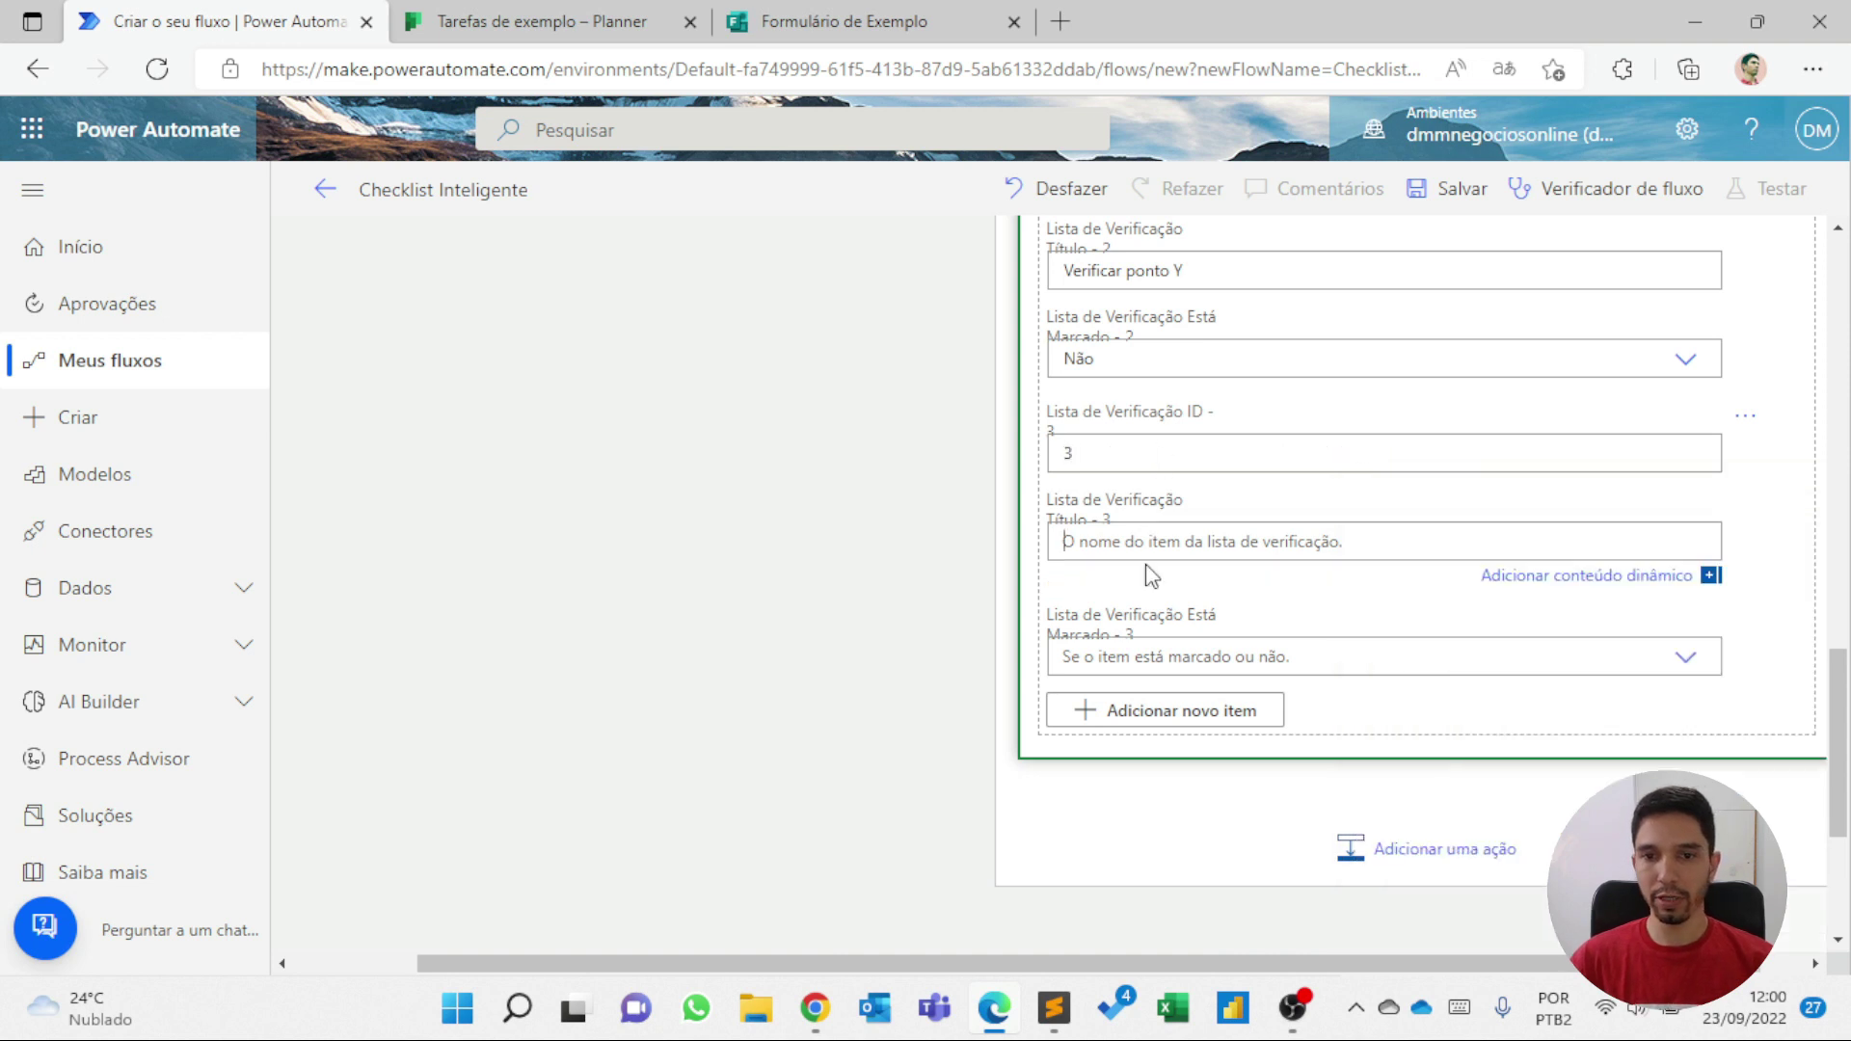
{"action": "key", "text": "ctrl+v"}
{"action": "left_click", "coordinate": [1206, 319]}
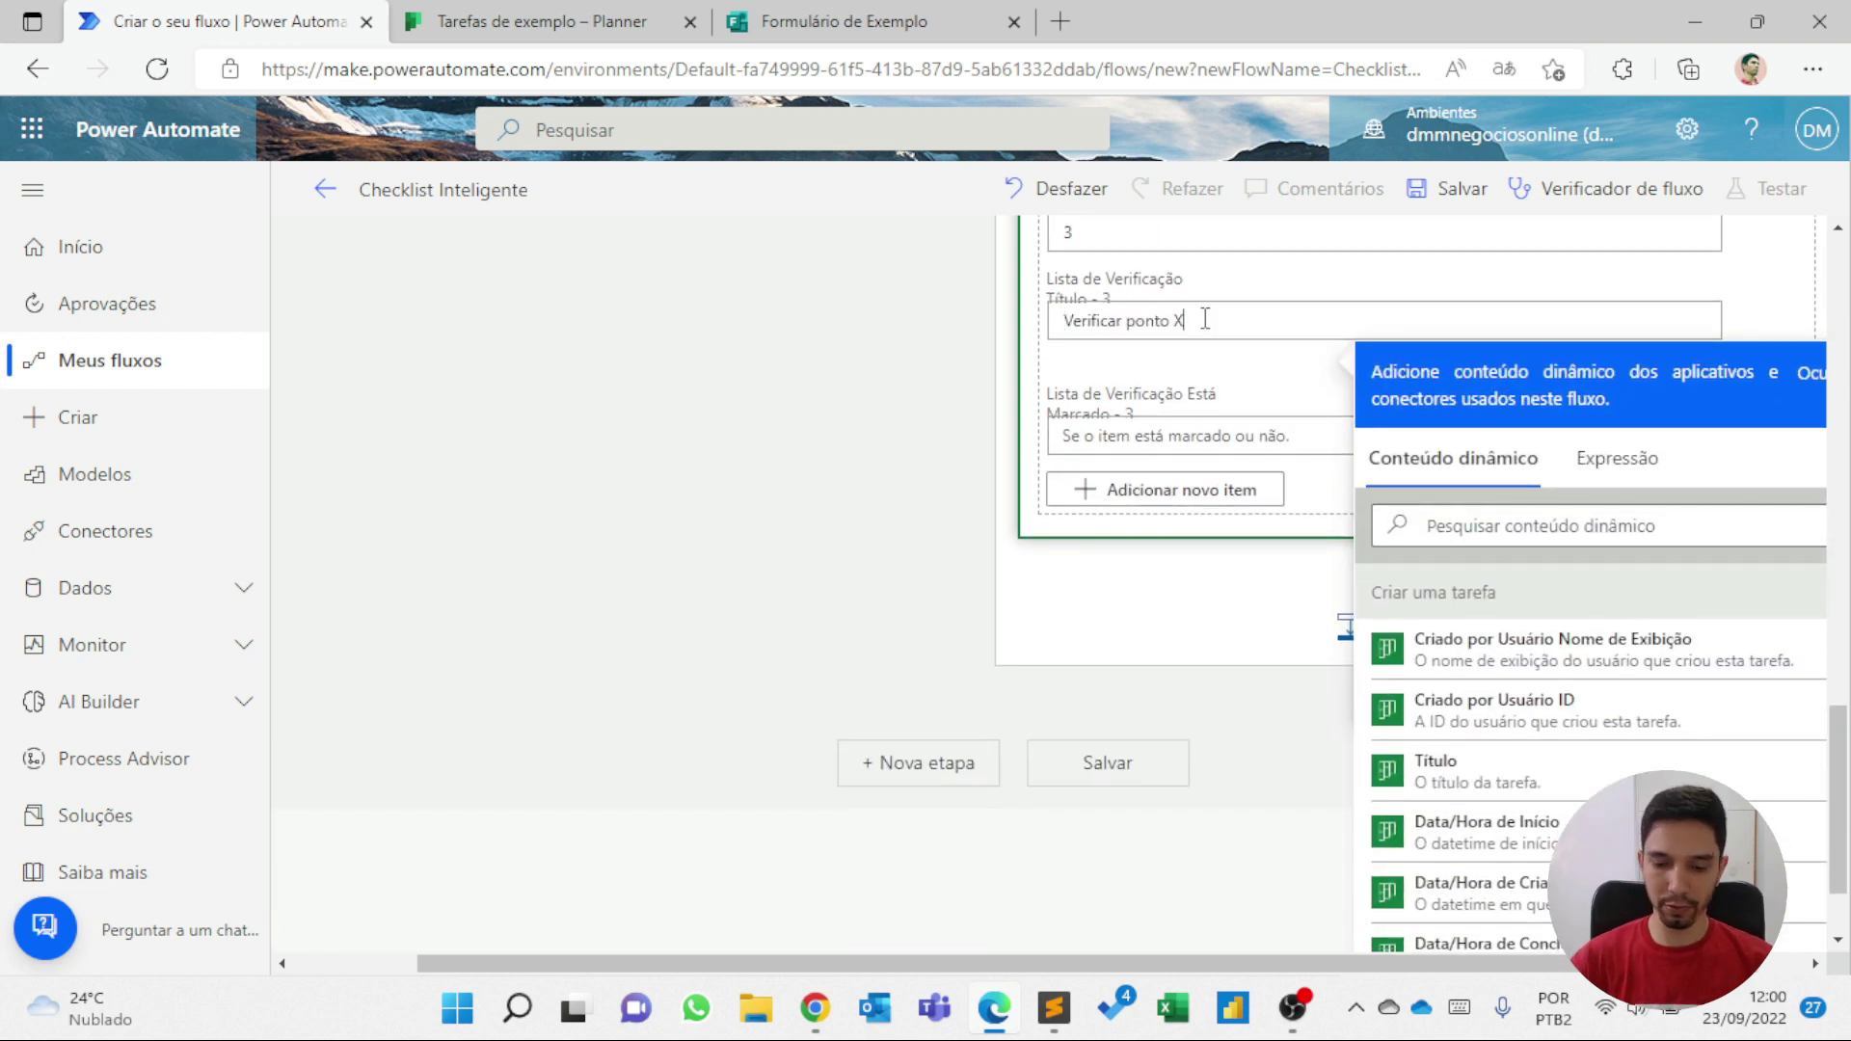
{"action": "type", "text": "Z"}
- Set the Está Marcado value of the third checklist item to Não and return to the start of the action
{"action": "left_click", "coordinate": [1172, 439]}
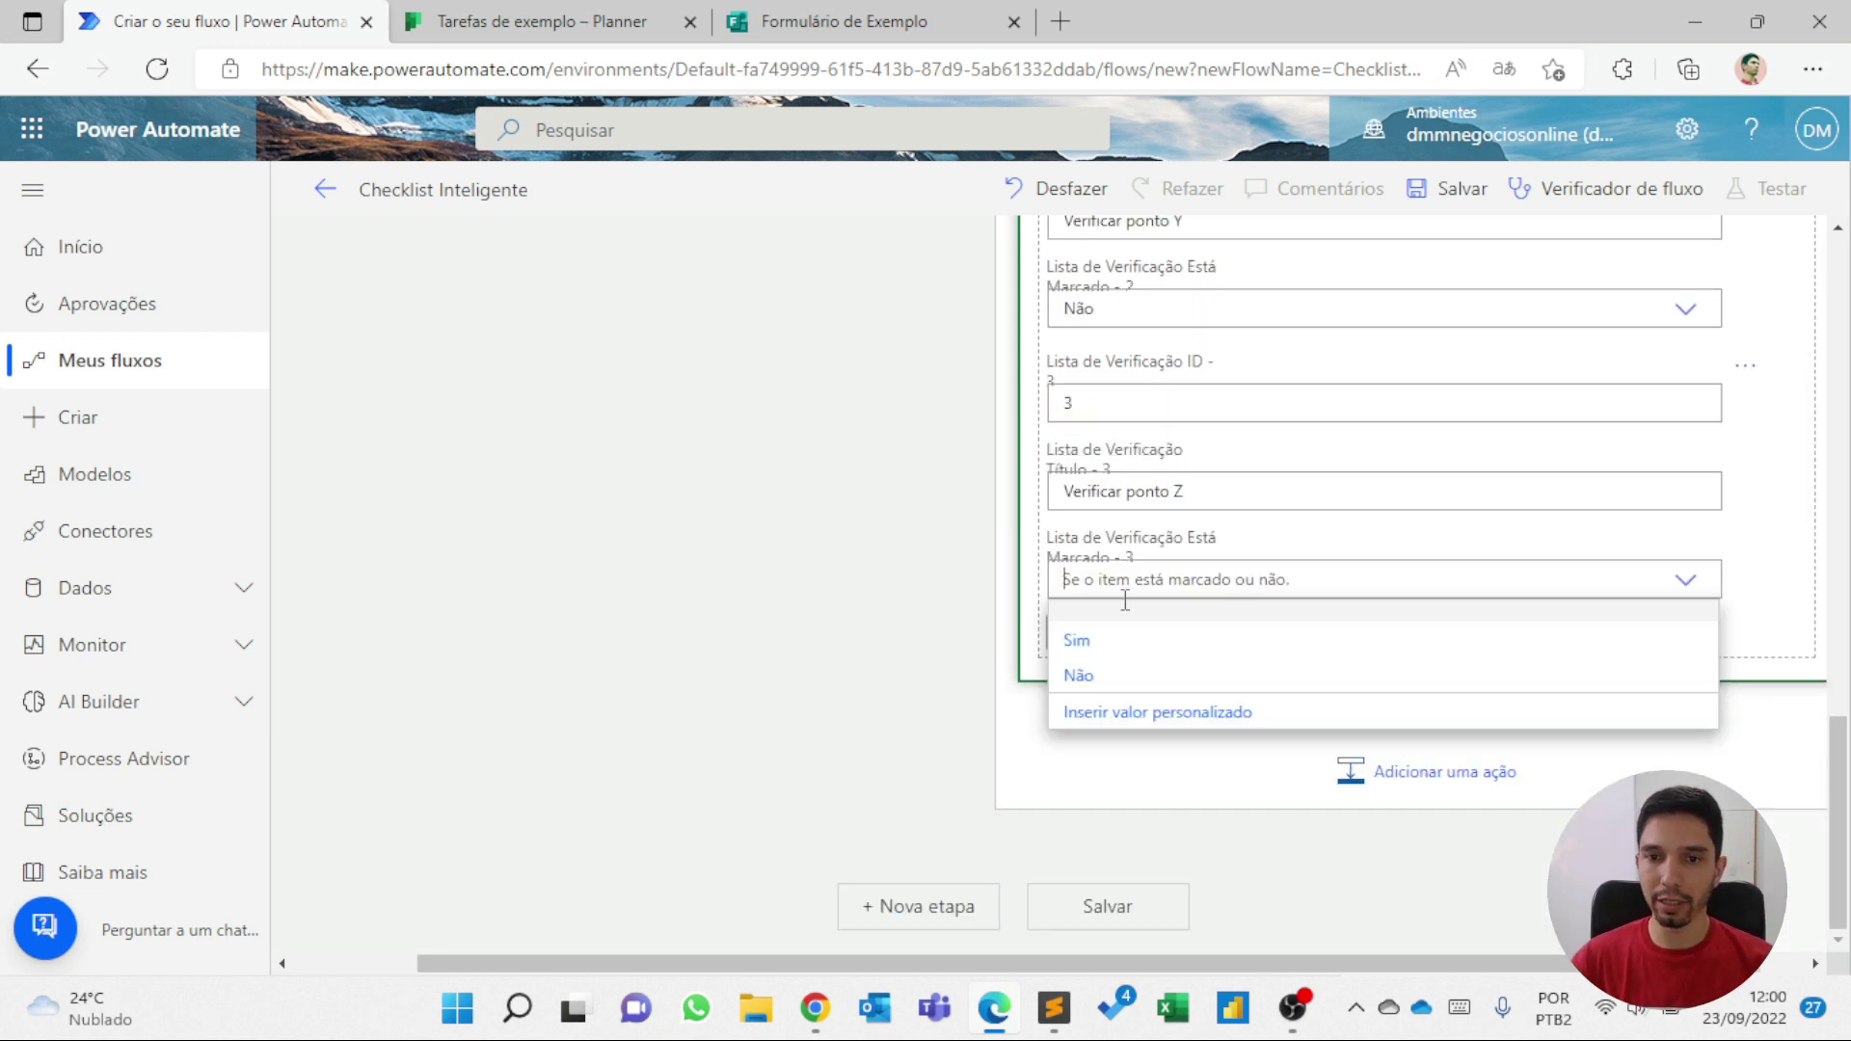
{"action": "left_click", "coordinate": [1100, 673]}
{"action": "scroll", "coordinate": [1103, 687], "scroll_direction": "up", "scroll_amount": 5}
{"action": "scroll", "coordinate": [1102, 686], "scroll_direction": "up", "scroll_amount": 10}
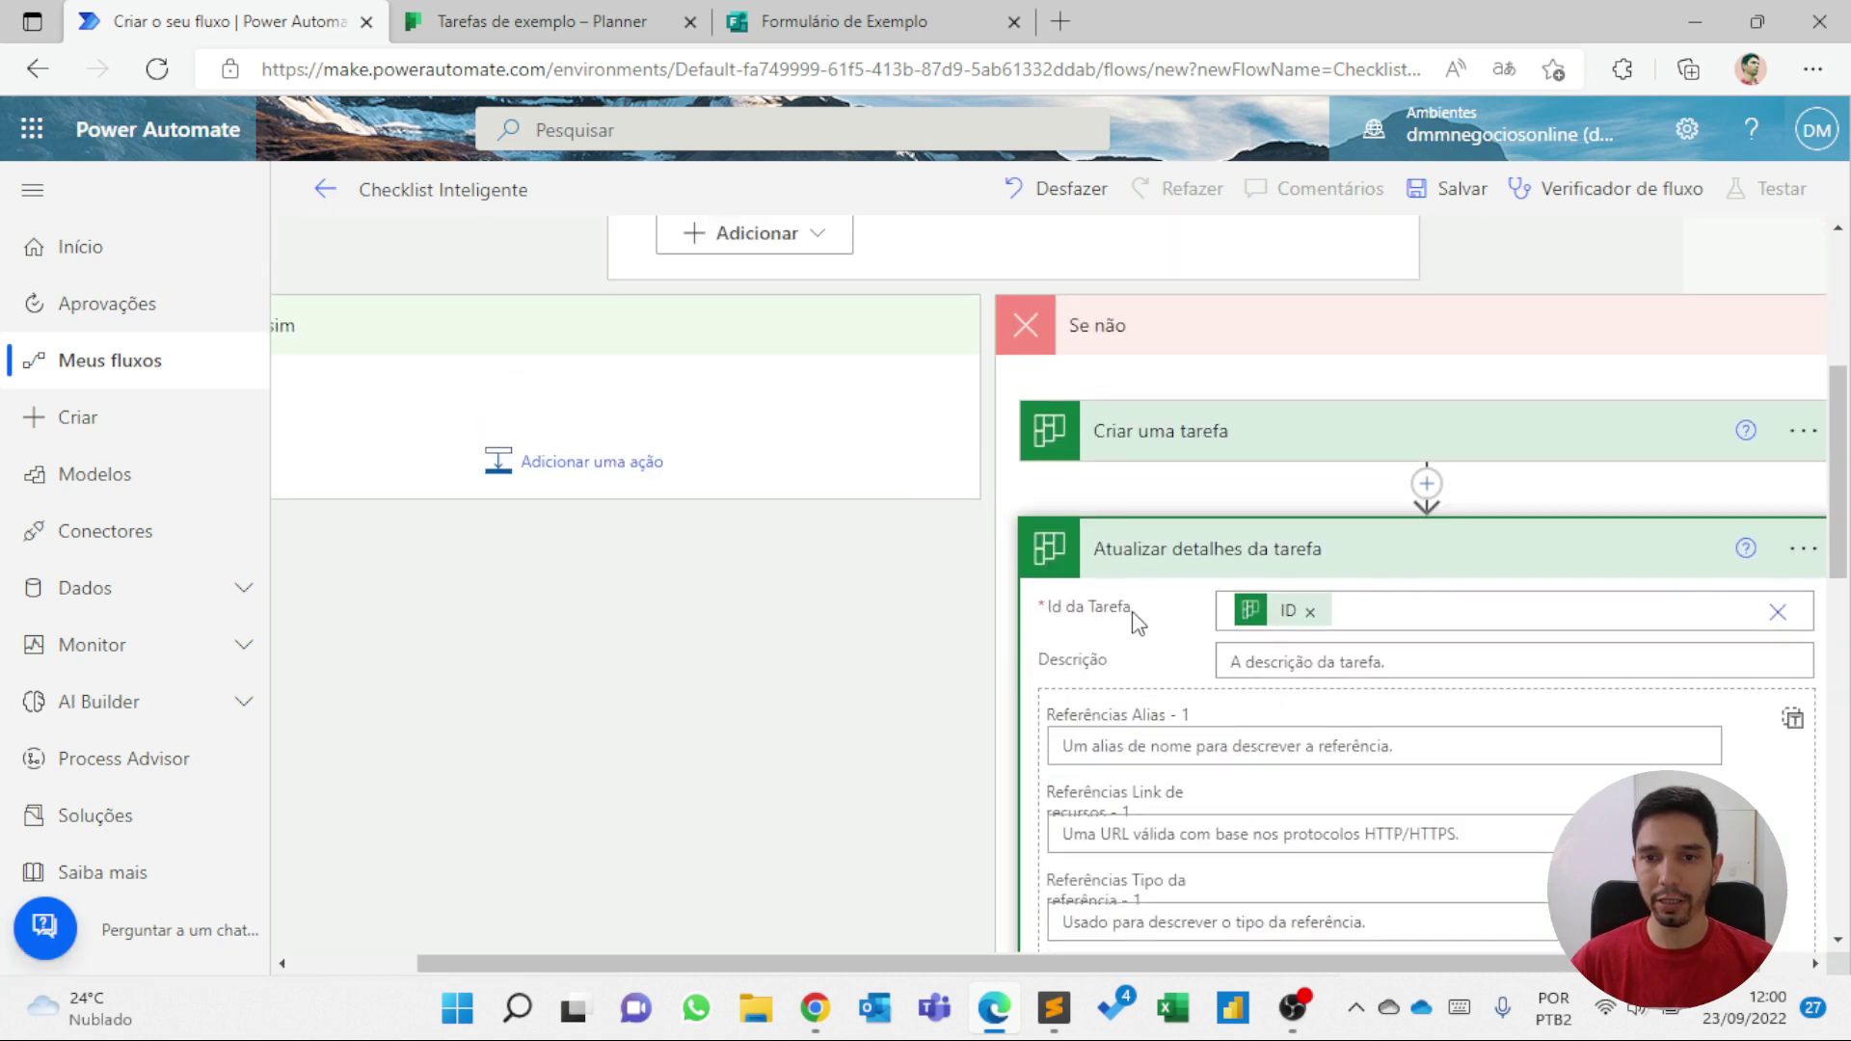
- Collapse the Atualizar detalhes da tarefa action and the Condição block
{"action": "left_click", "coordinate": [1171, 554]}
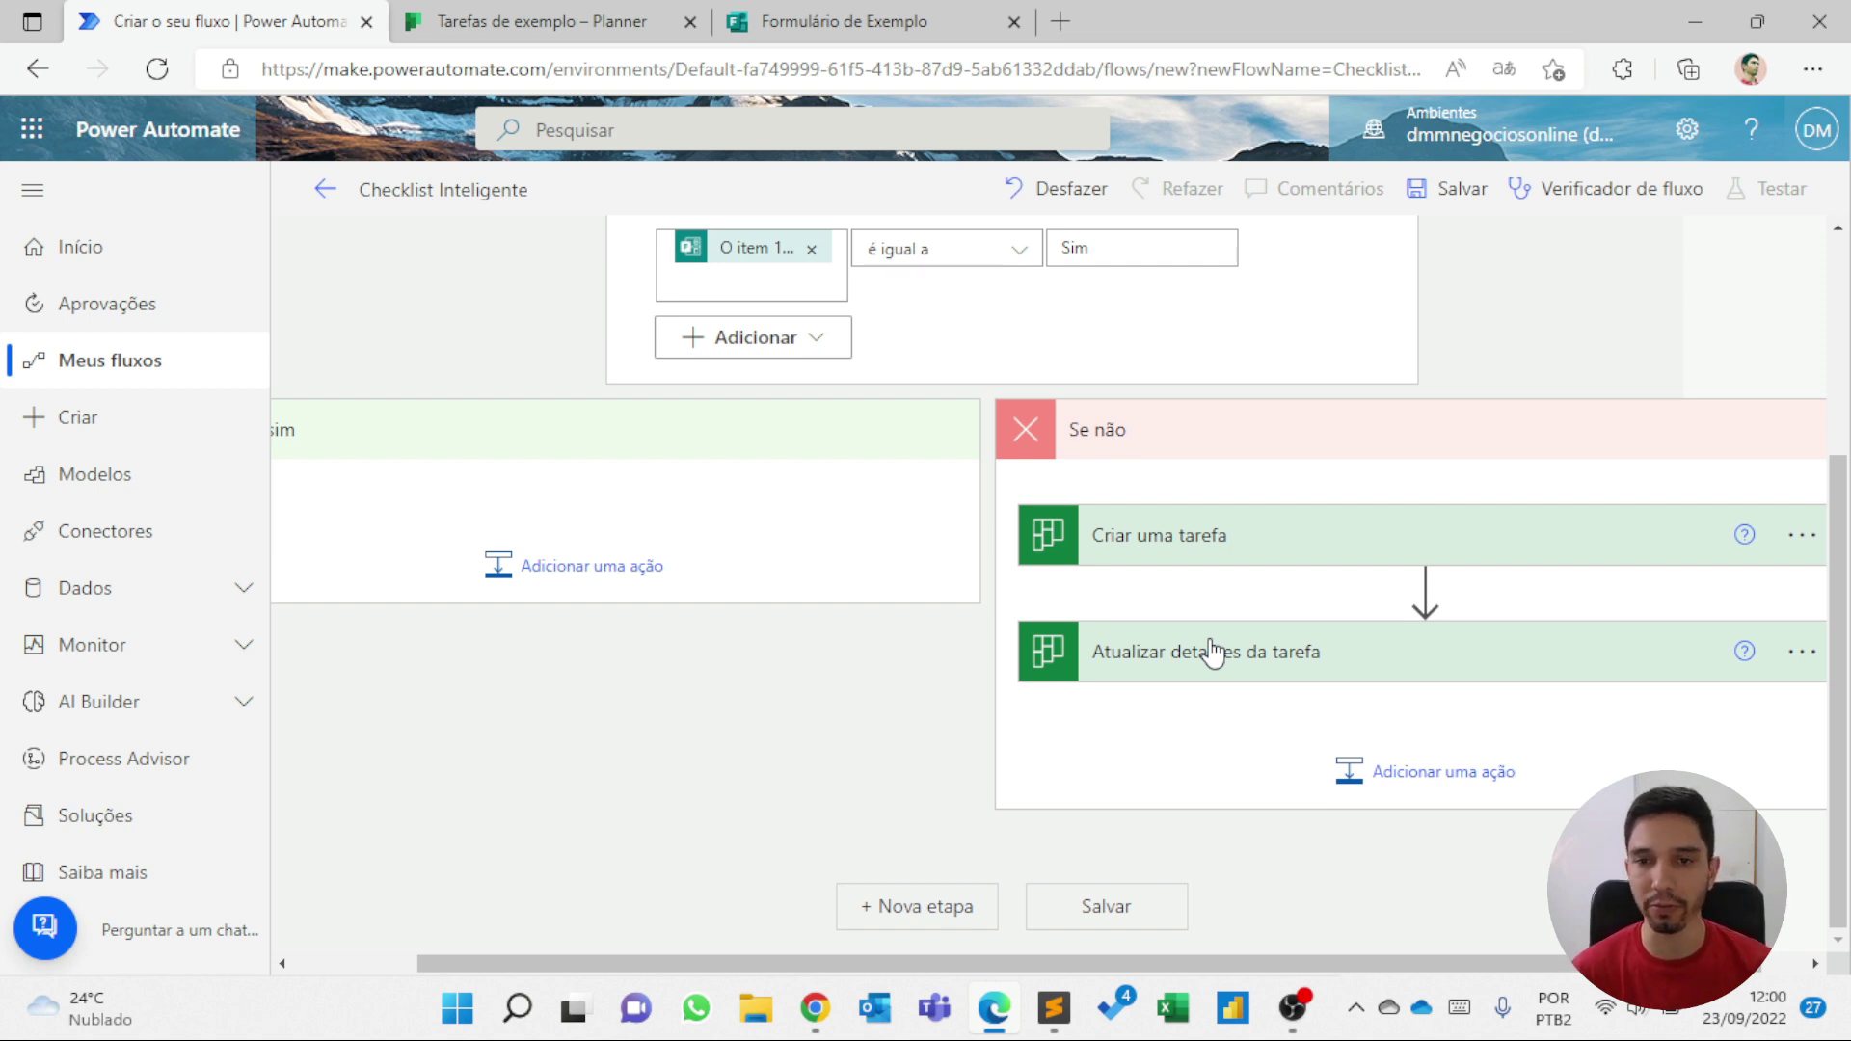
{"action": "scroll", "coordinate": [1061, 487], "scroll_direction": "up", "scroll_amount": 2}
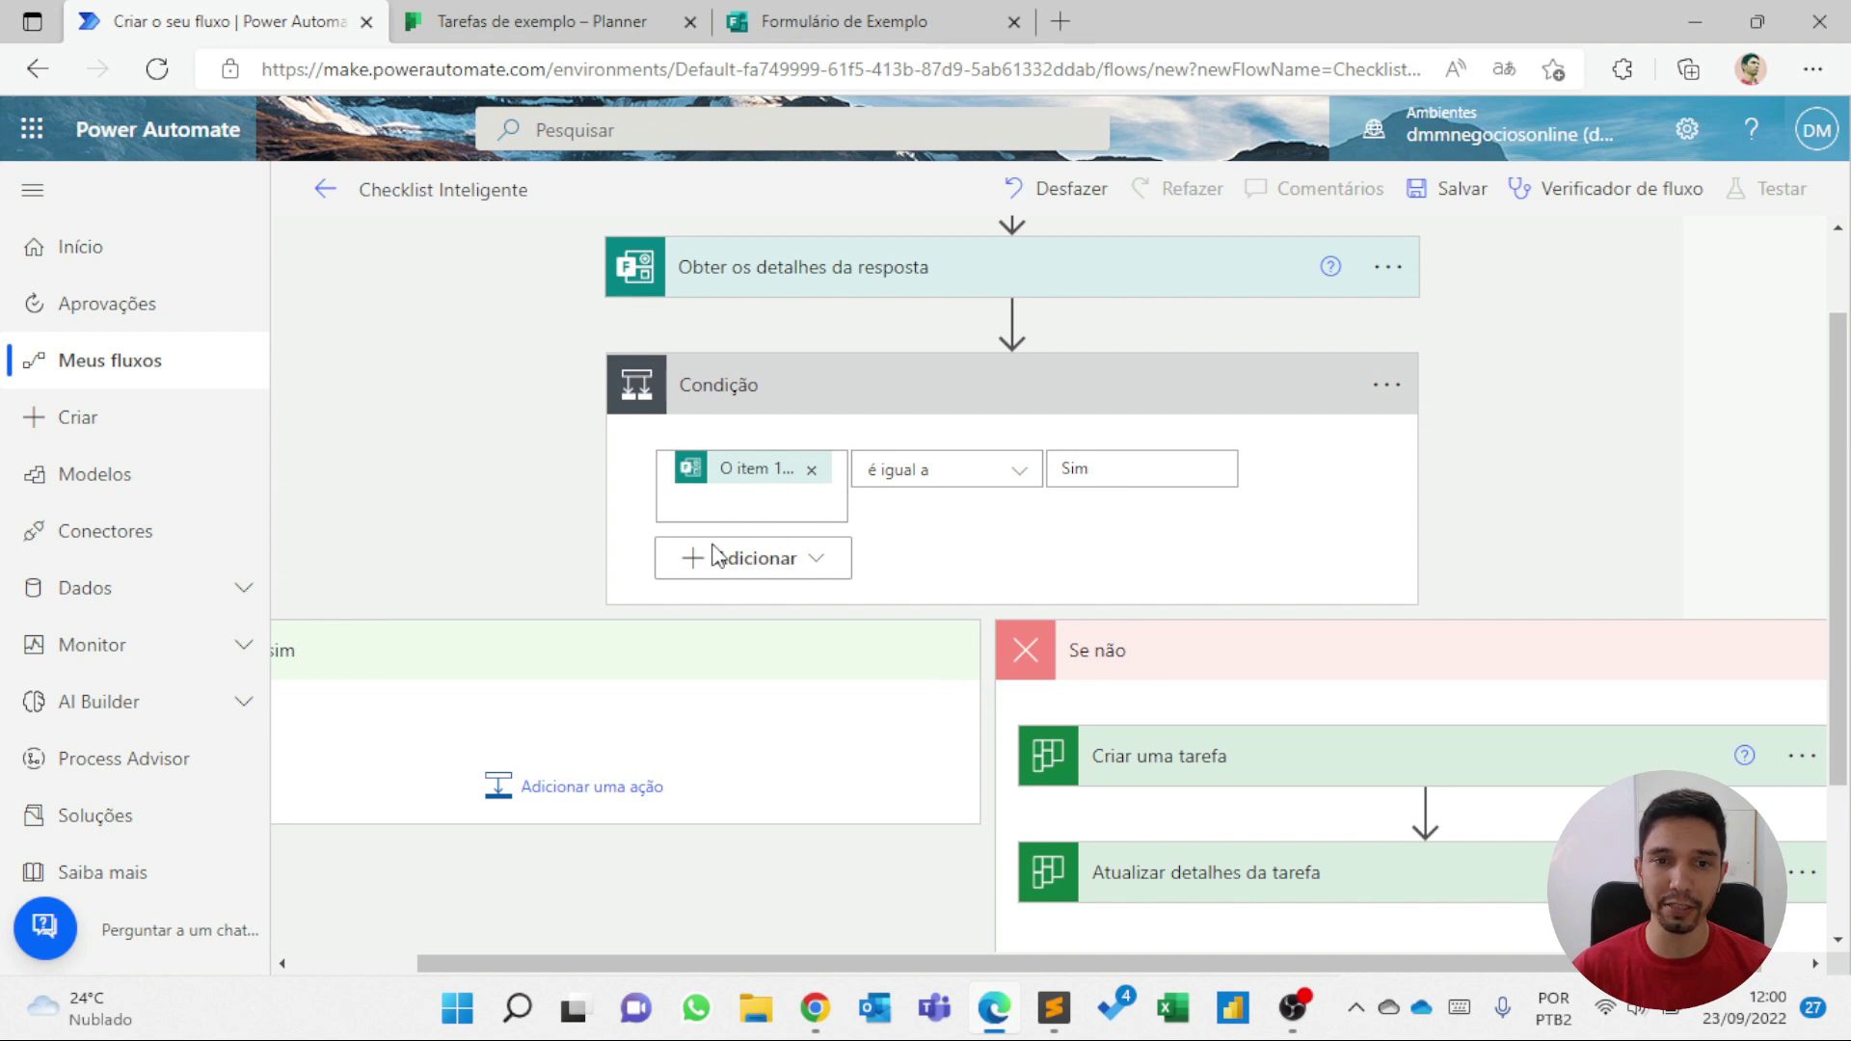
{"action": "left_click", "coordinate": [986, 394]}
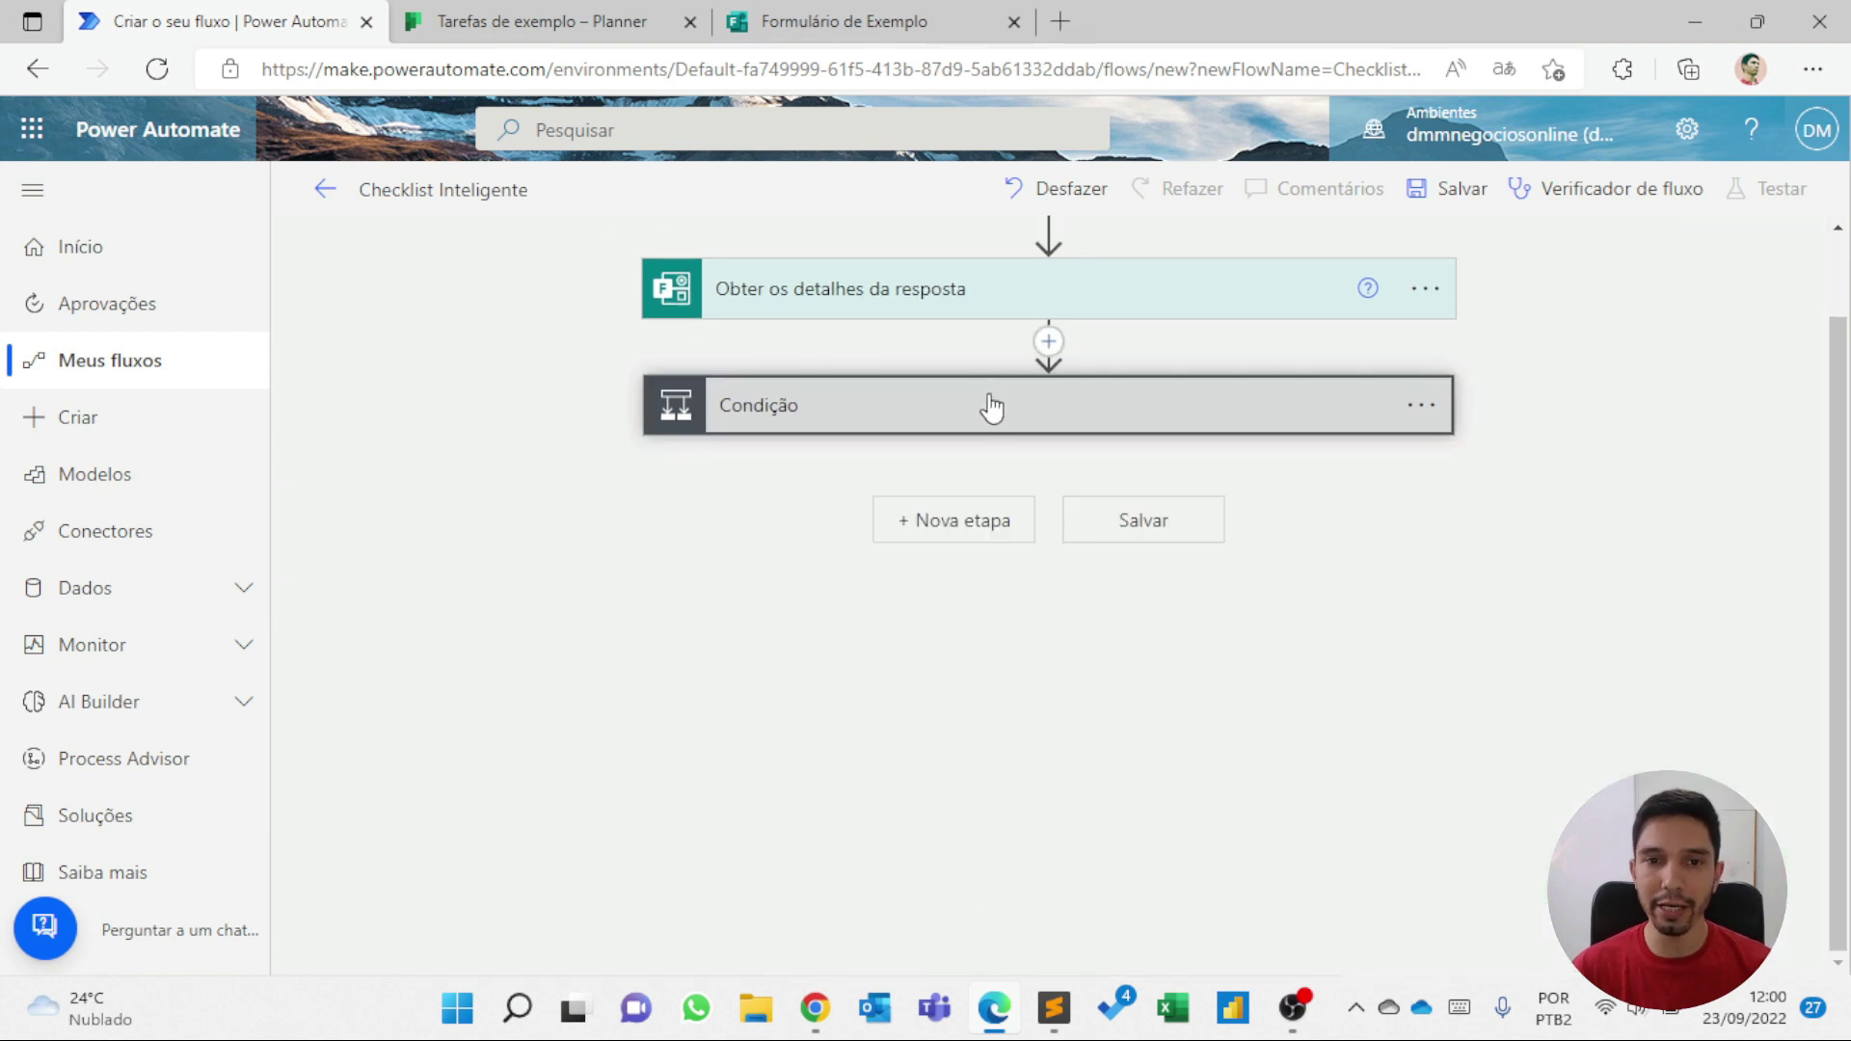
{"action": "left_click", "coordinate": [1027, 430]}
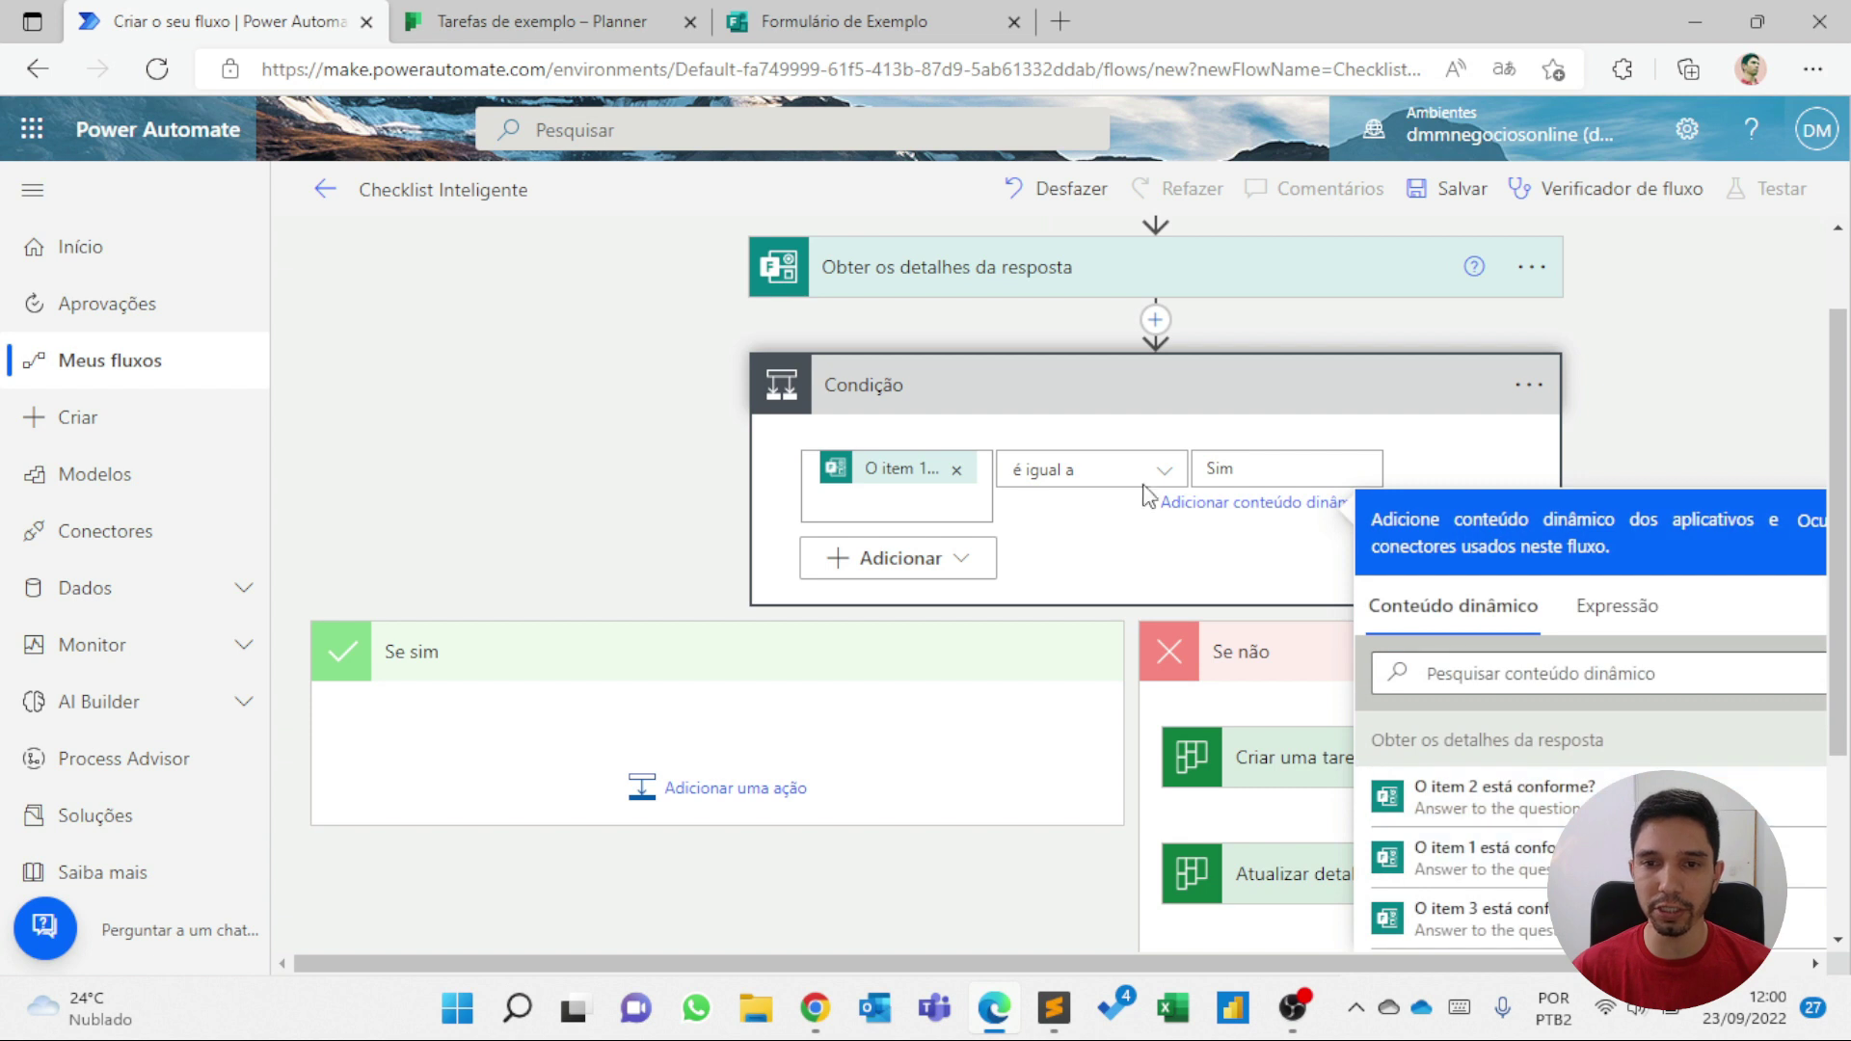
{"action": "left_click", "coordinate": [1083, 392]}
- Copy the collapsed Condição block, with its nested Planner actions, to the flow clipboard
{"action": "left_click", "coordinate": [1424, 405]}
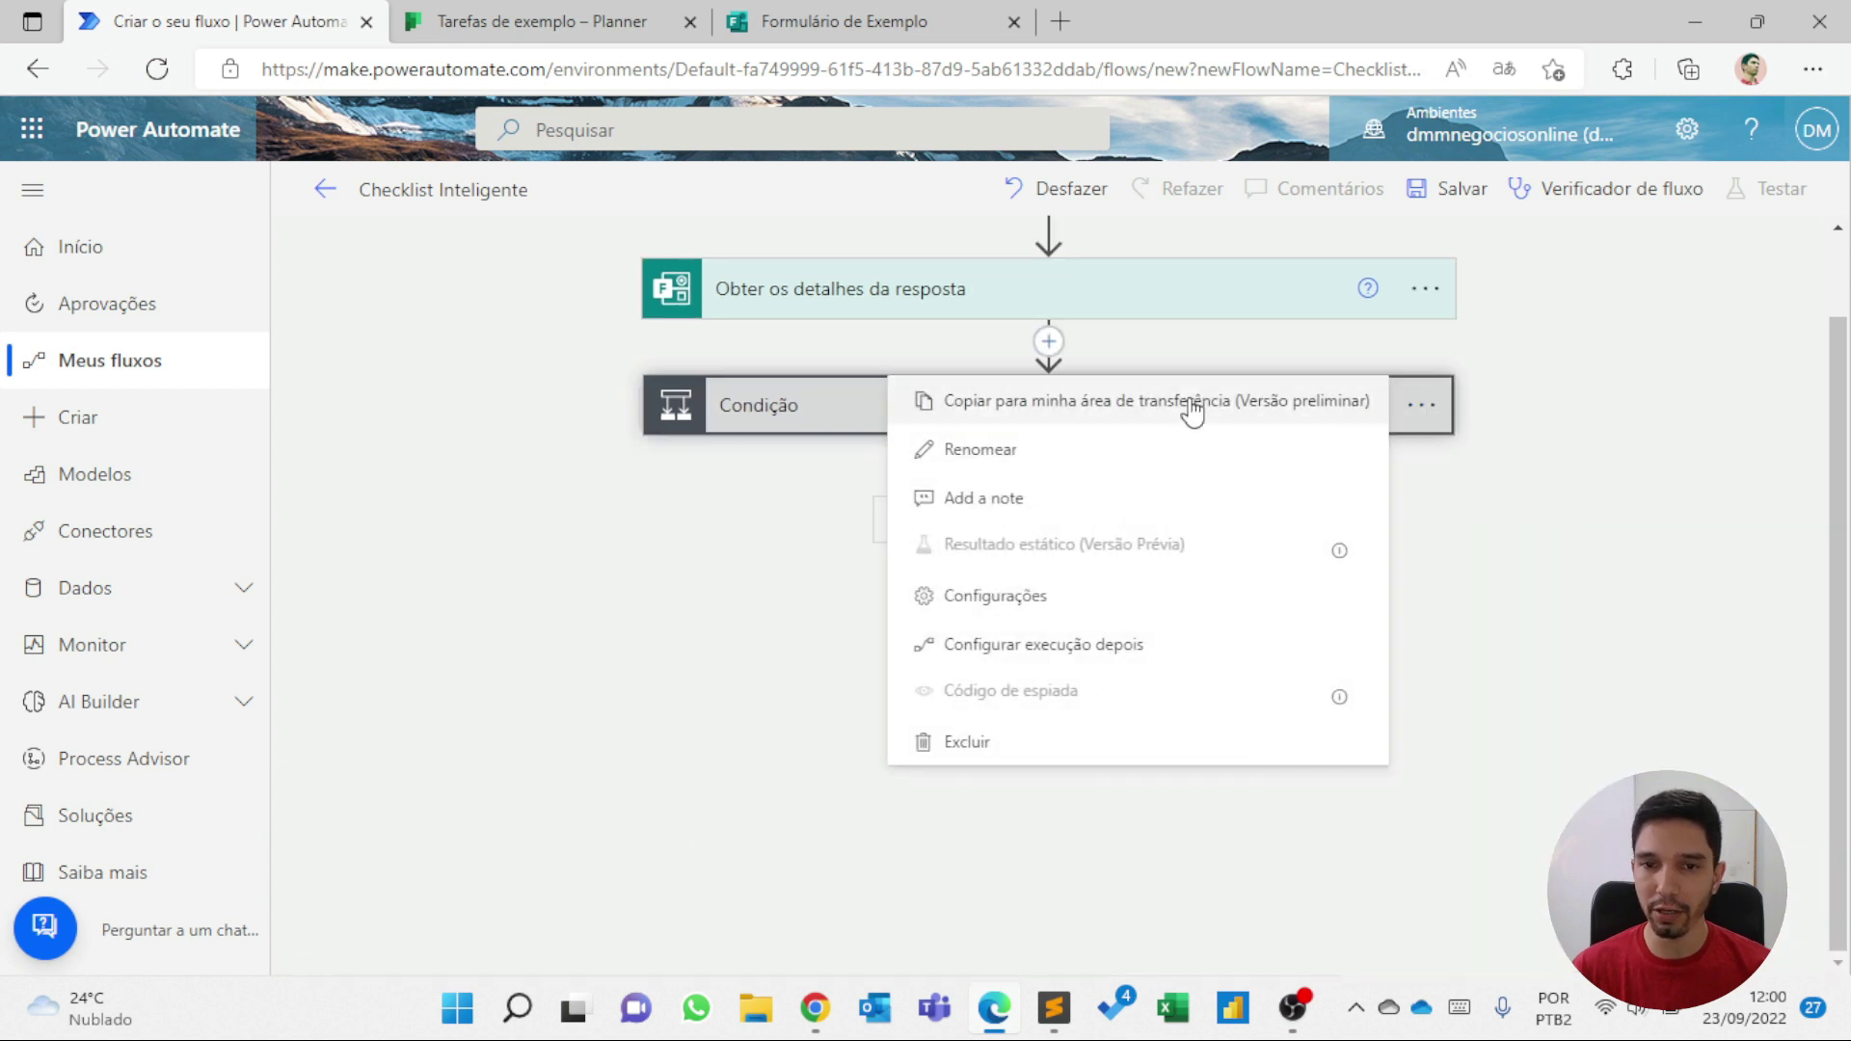
{"action": "left_click", "coordinate": [807, 427]}
{"action": "left_click", "coordinate": [806, 427]}
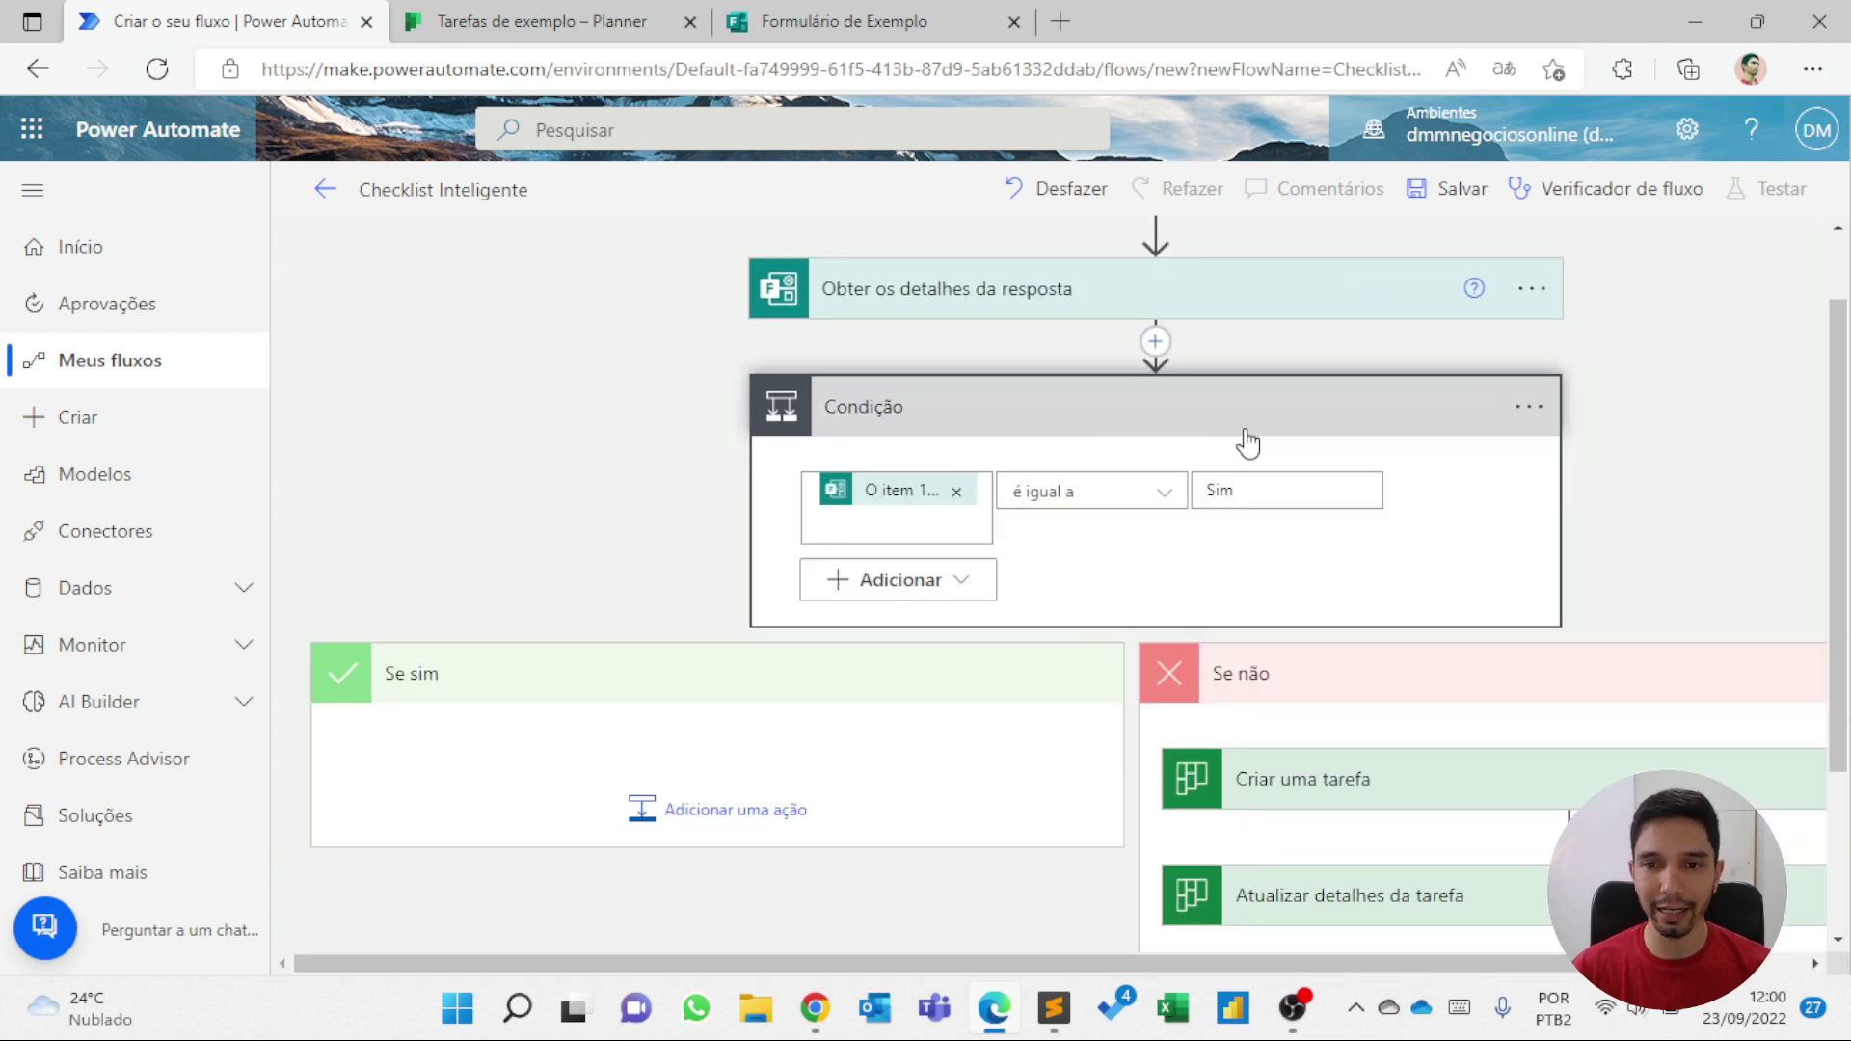
{"action": "left_click", "coordinate": [980, 418]}
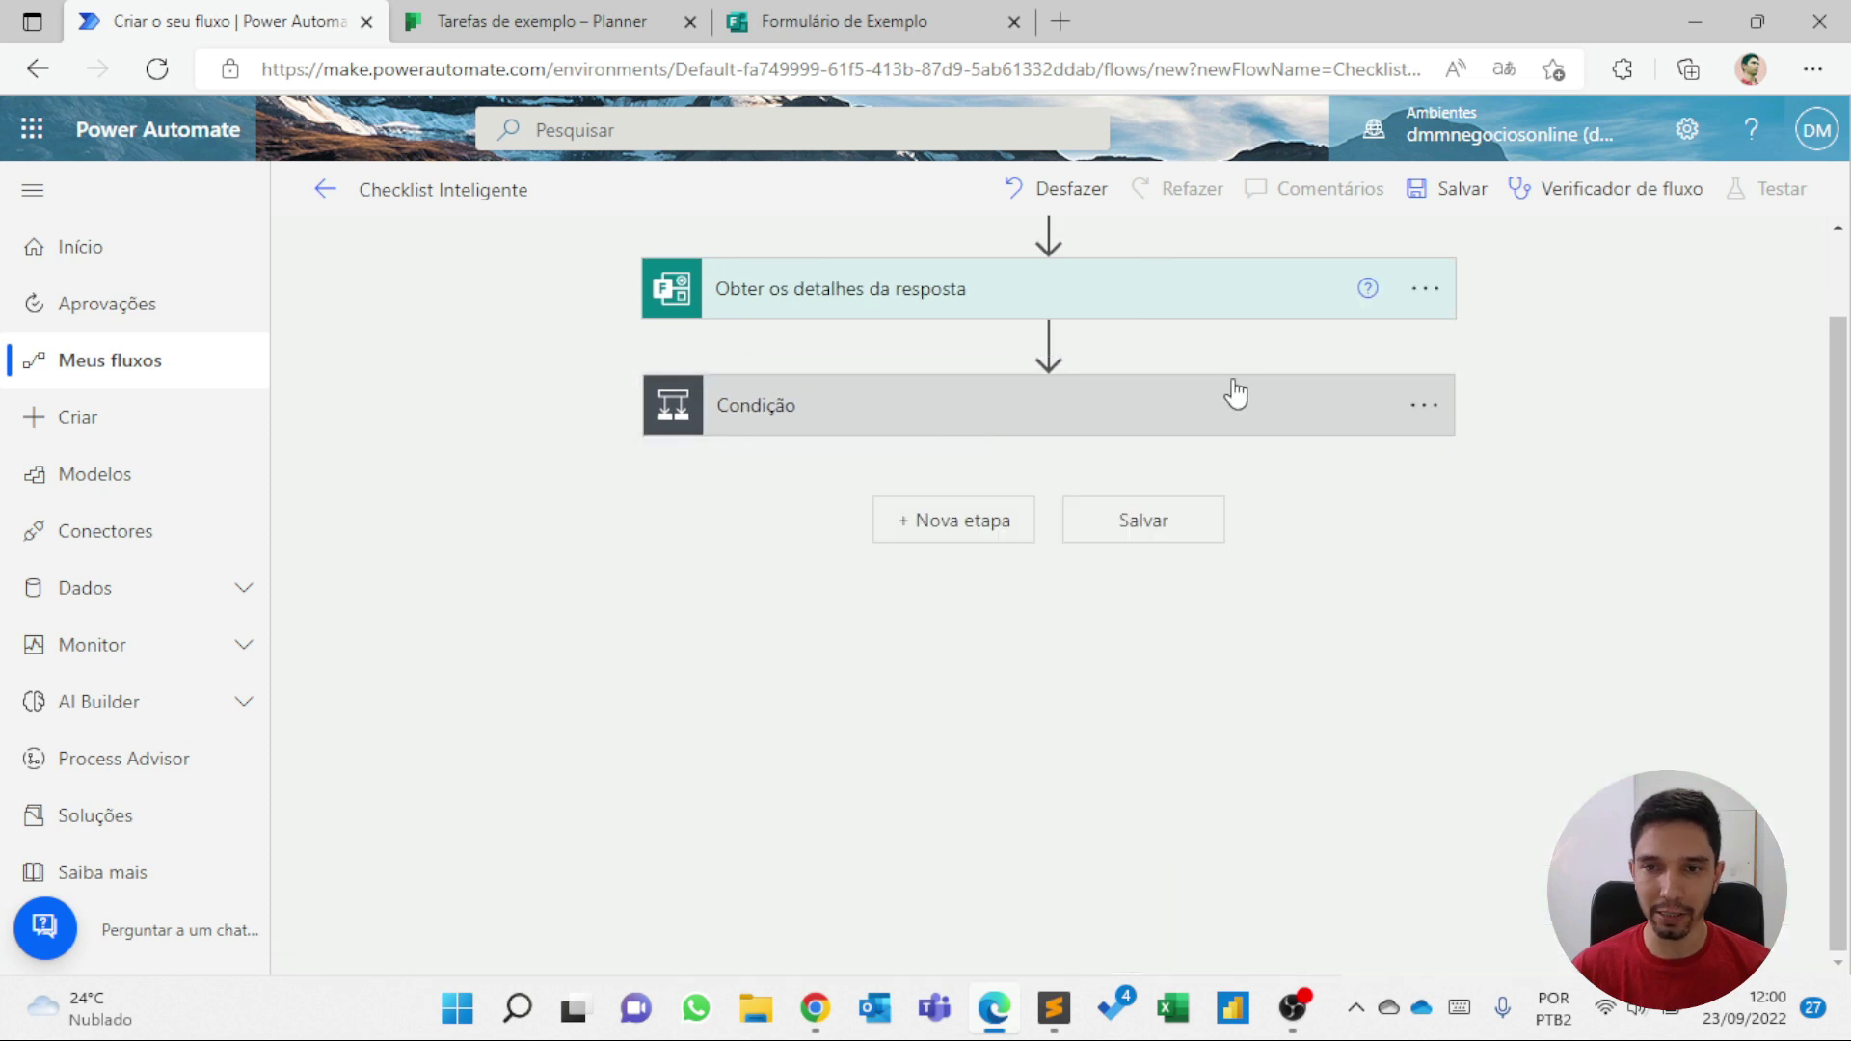
{"action": "left_click", "coordinate": [1429, 413]}
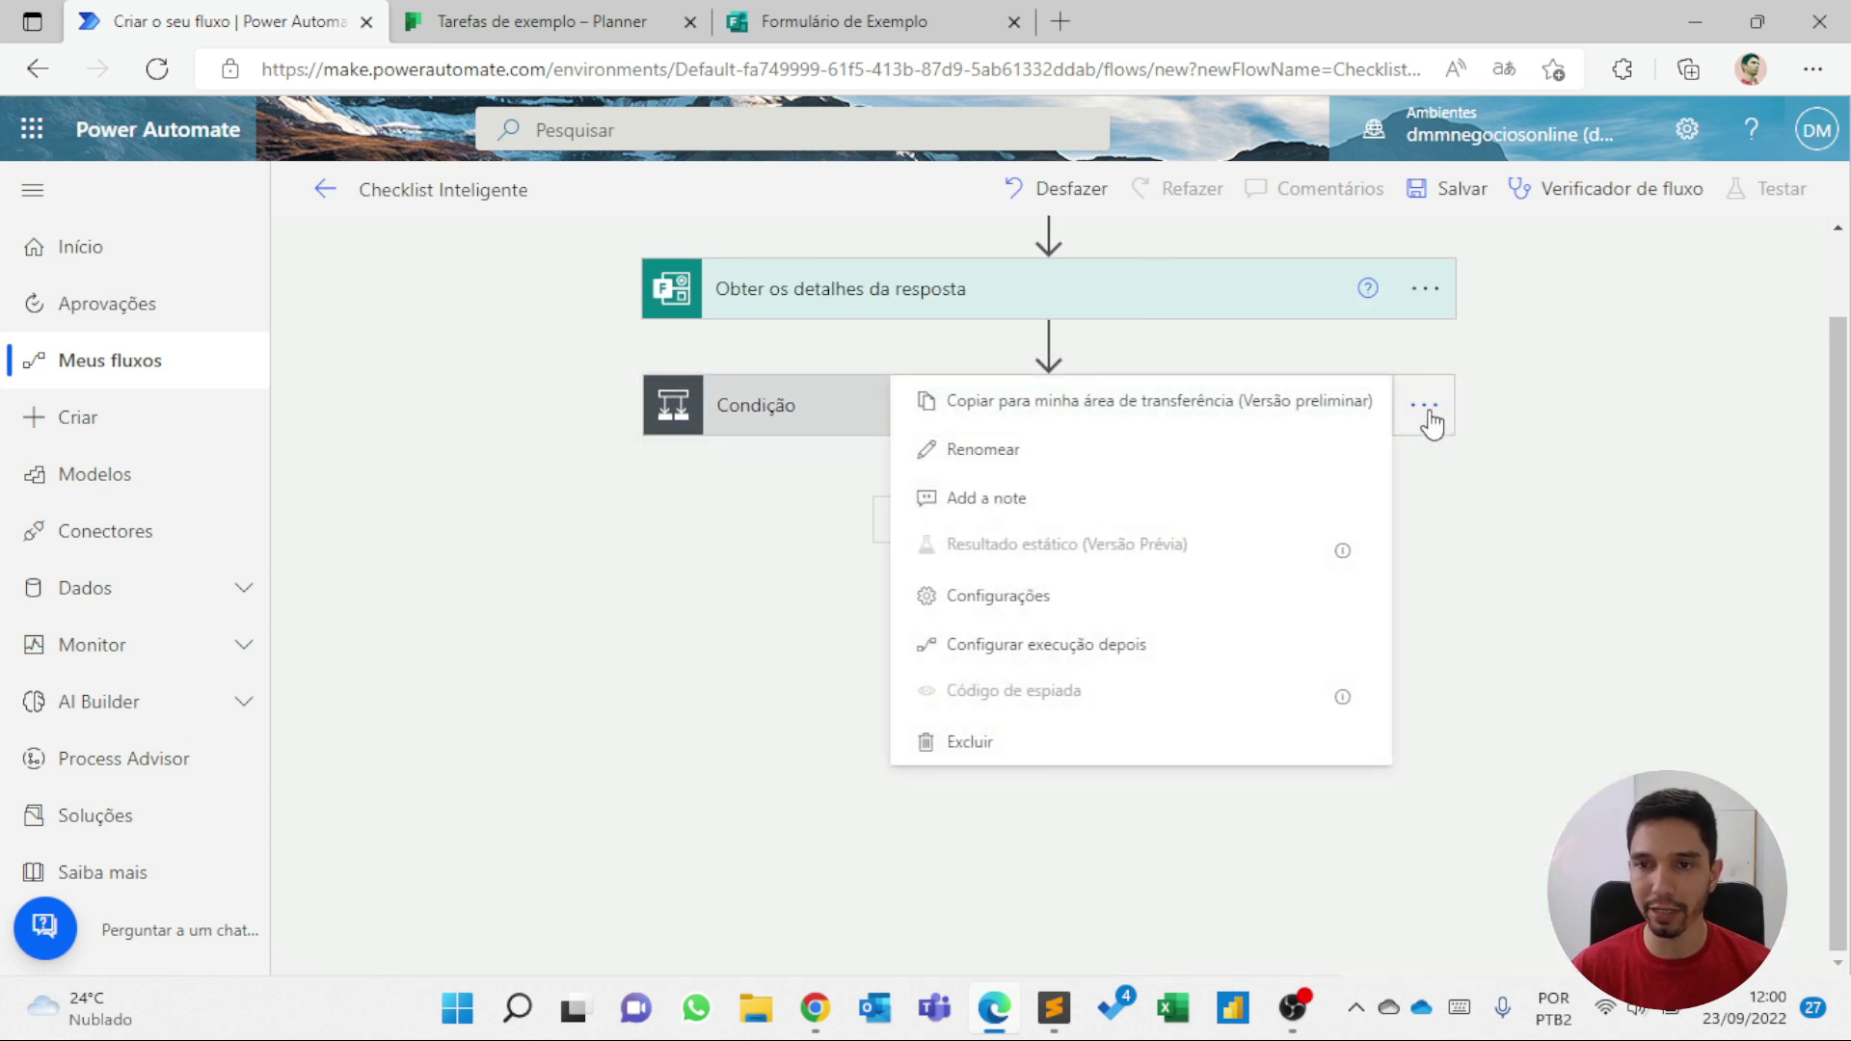
{"action": "left_click", "coordinate": [1061, 413]}
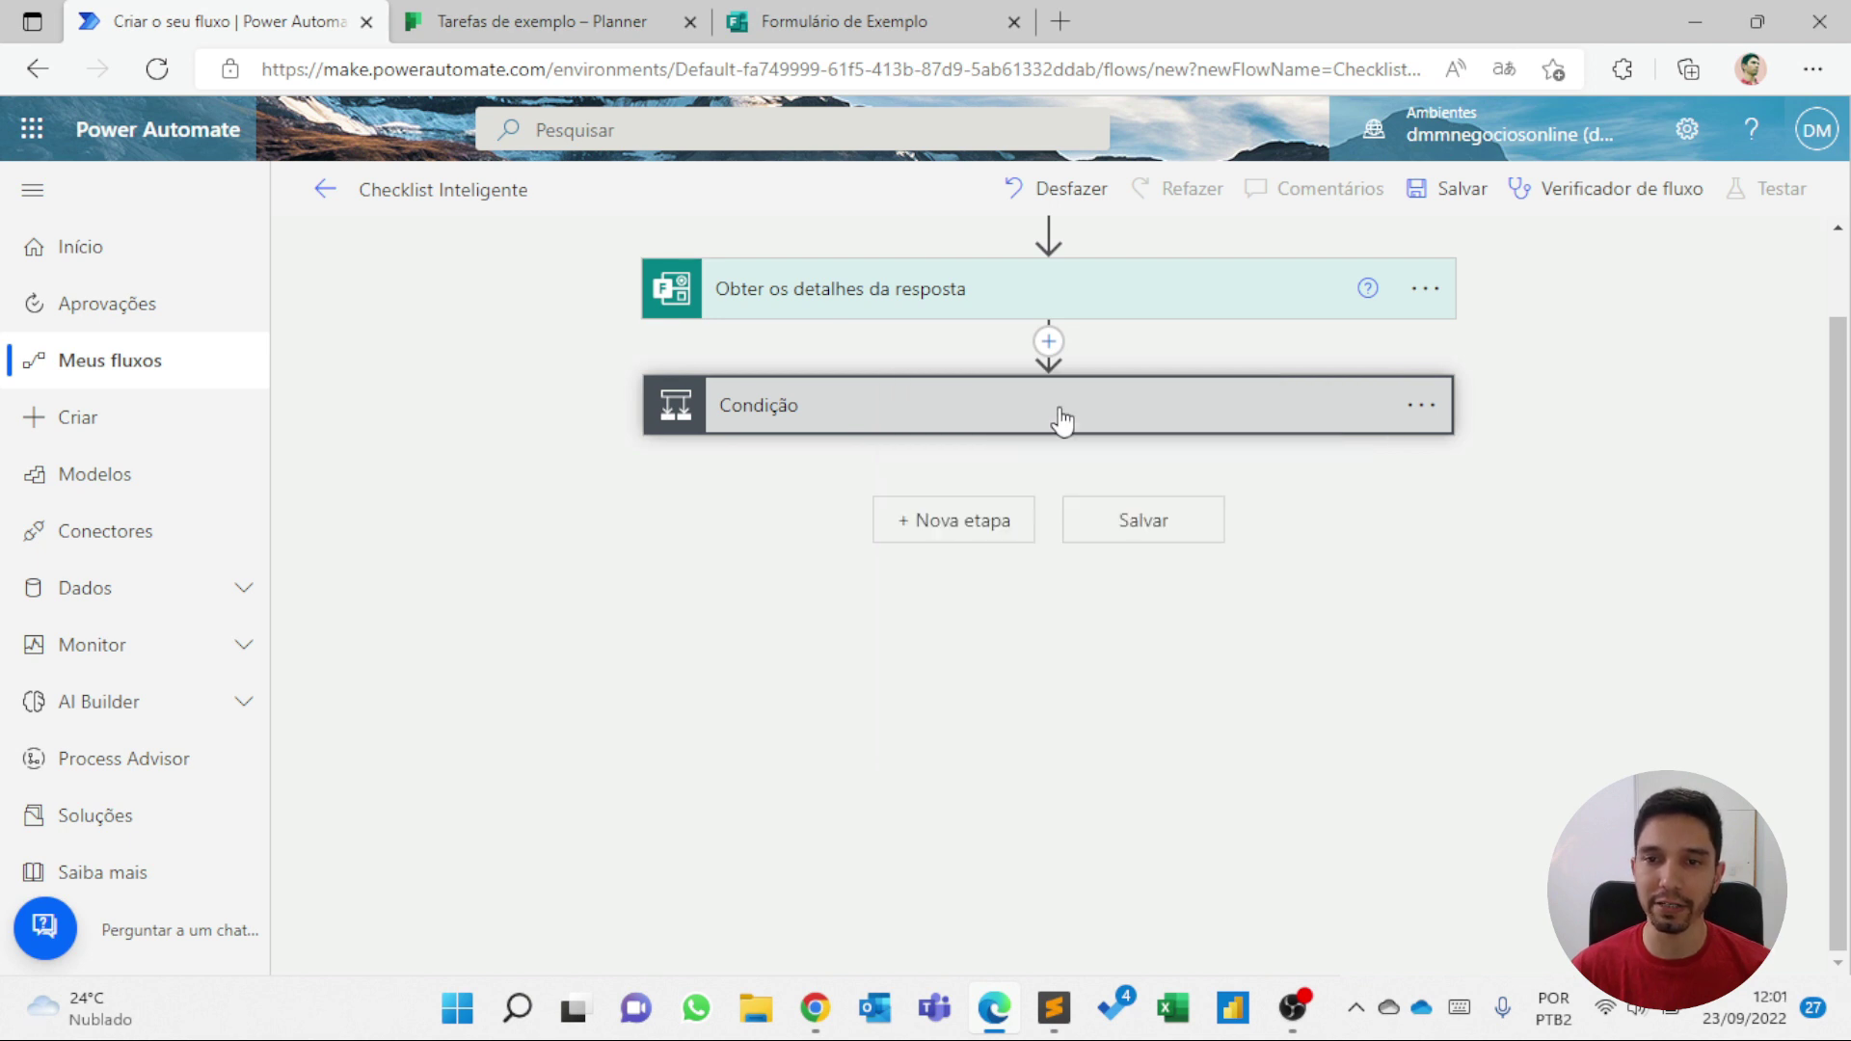
- Add the copied Condição from the flow clipboard as a new step after the original condition
{"action": "left_click", "coordinate": [998, 521]}
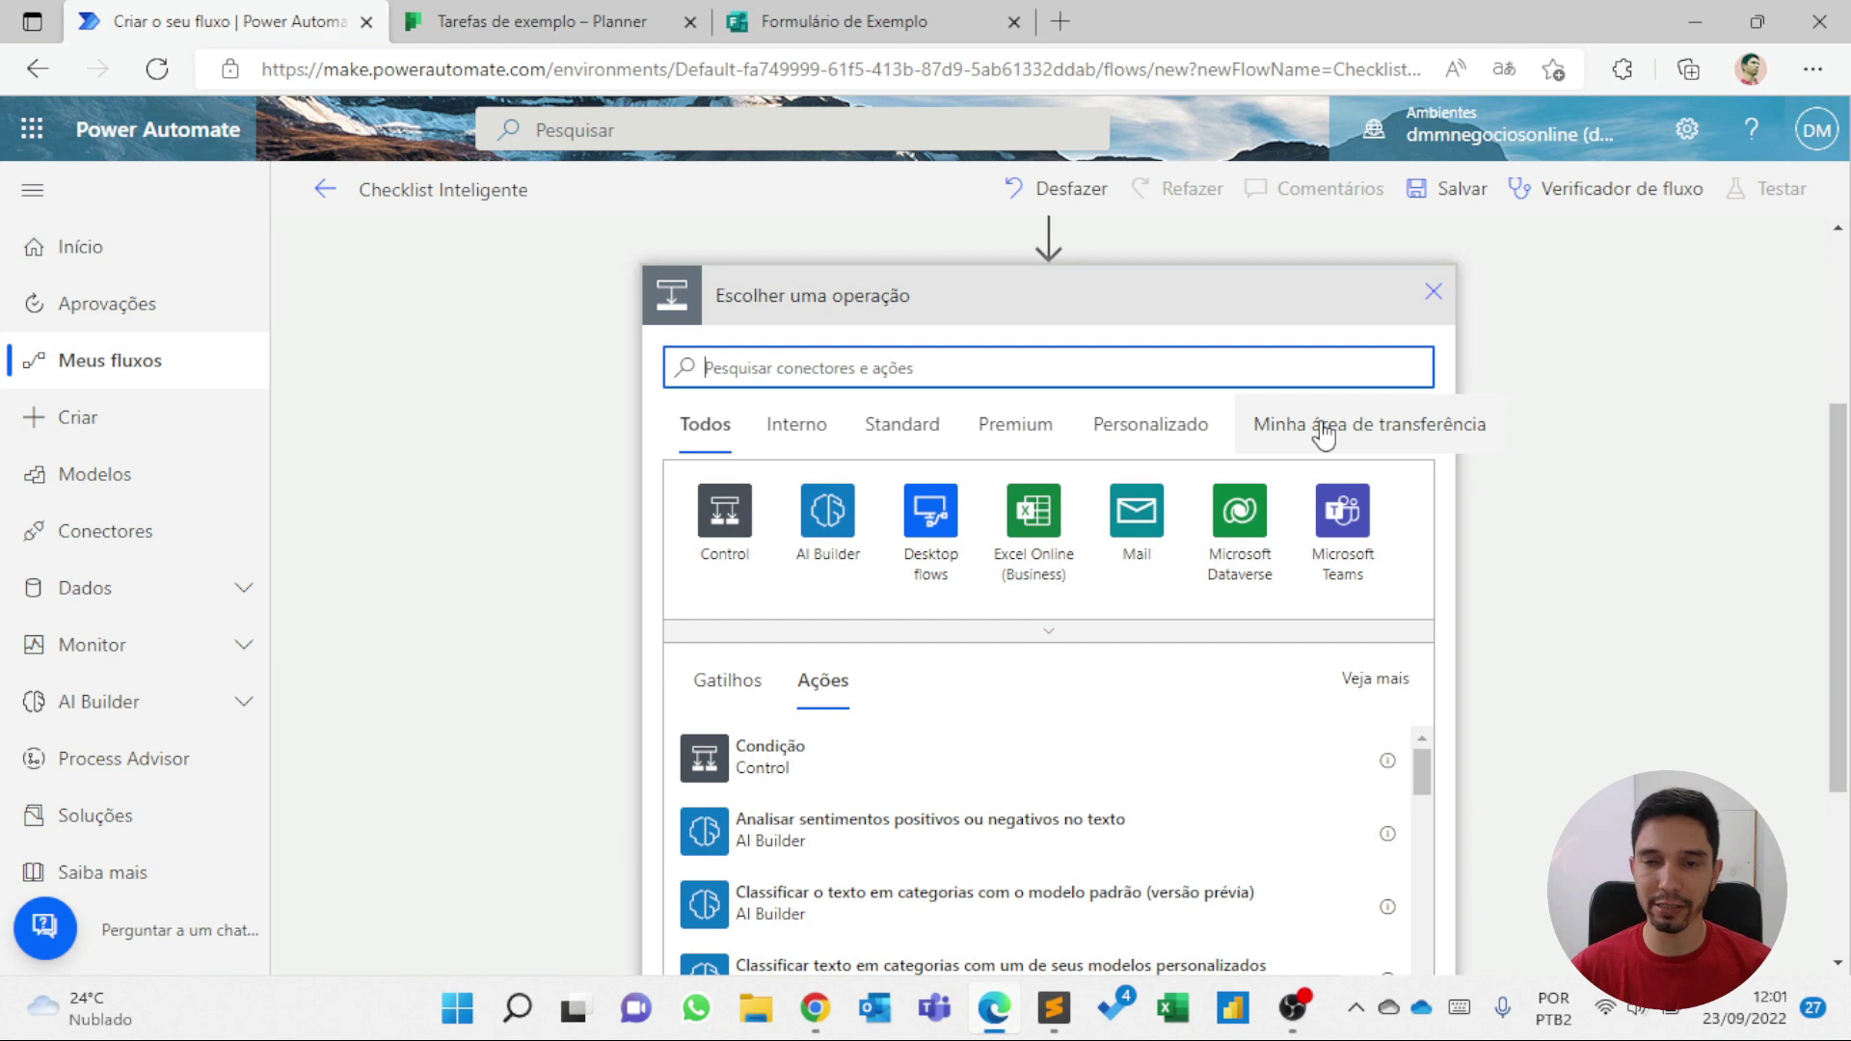
{"action": "left_click", "coordinate": [1323, 430]}
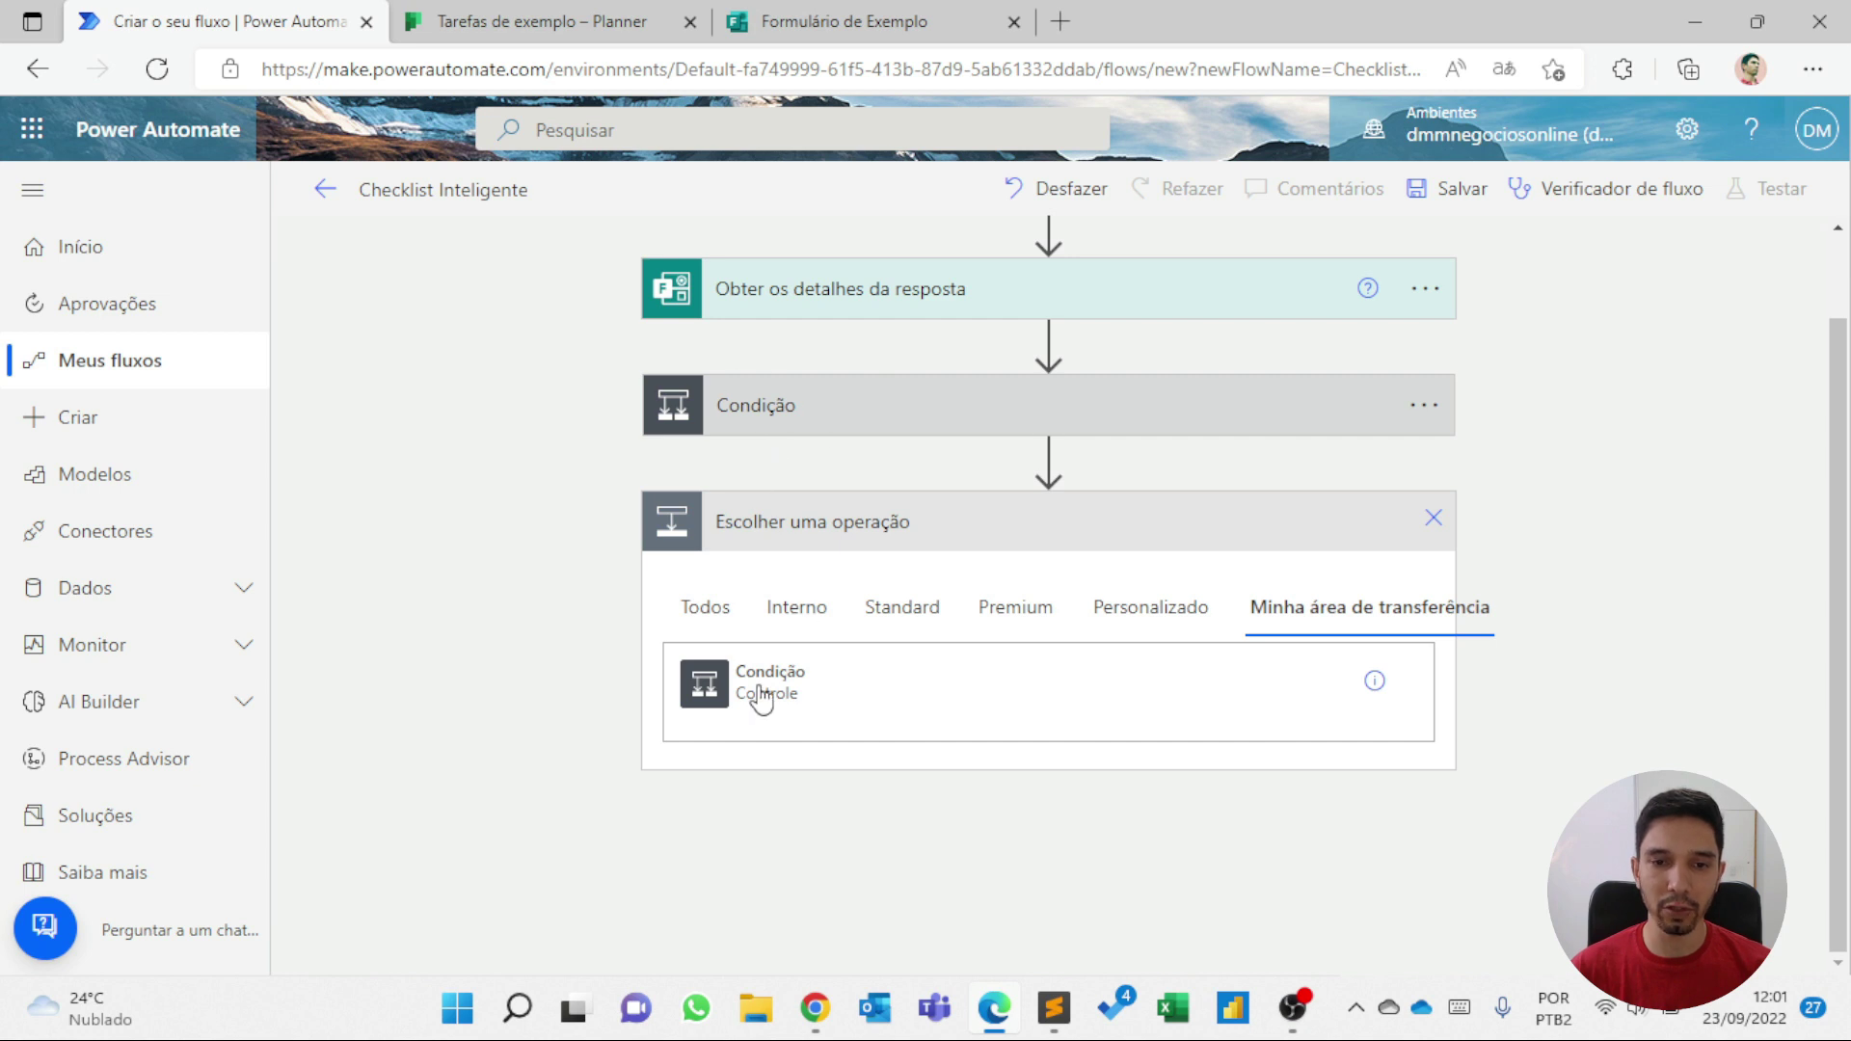
{"action": "left_click", "coordinate": [757, 688]}
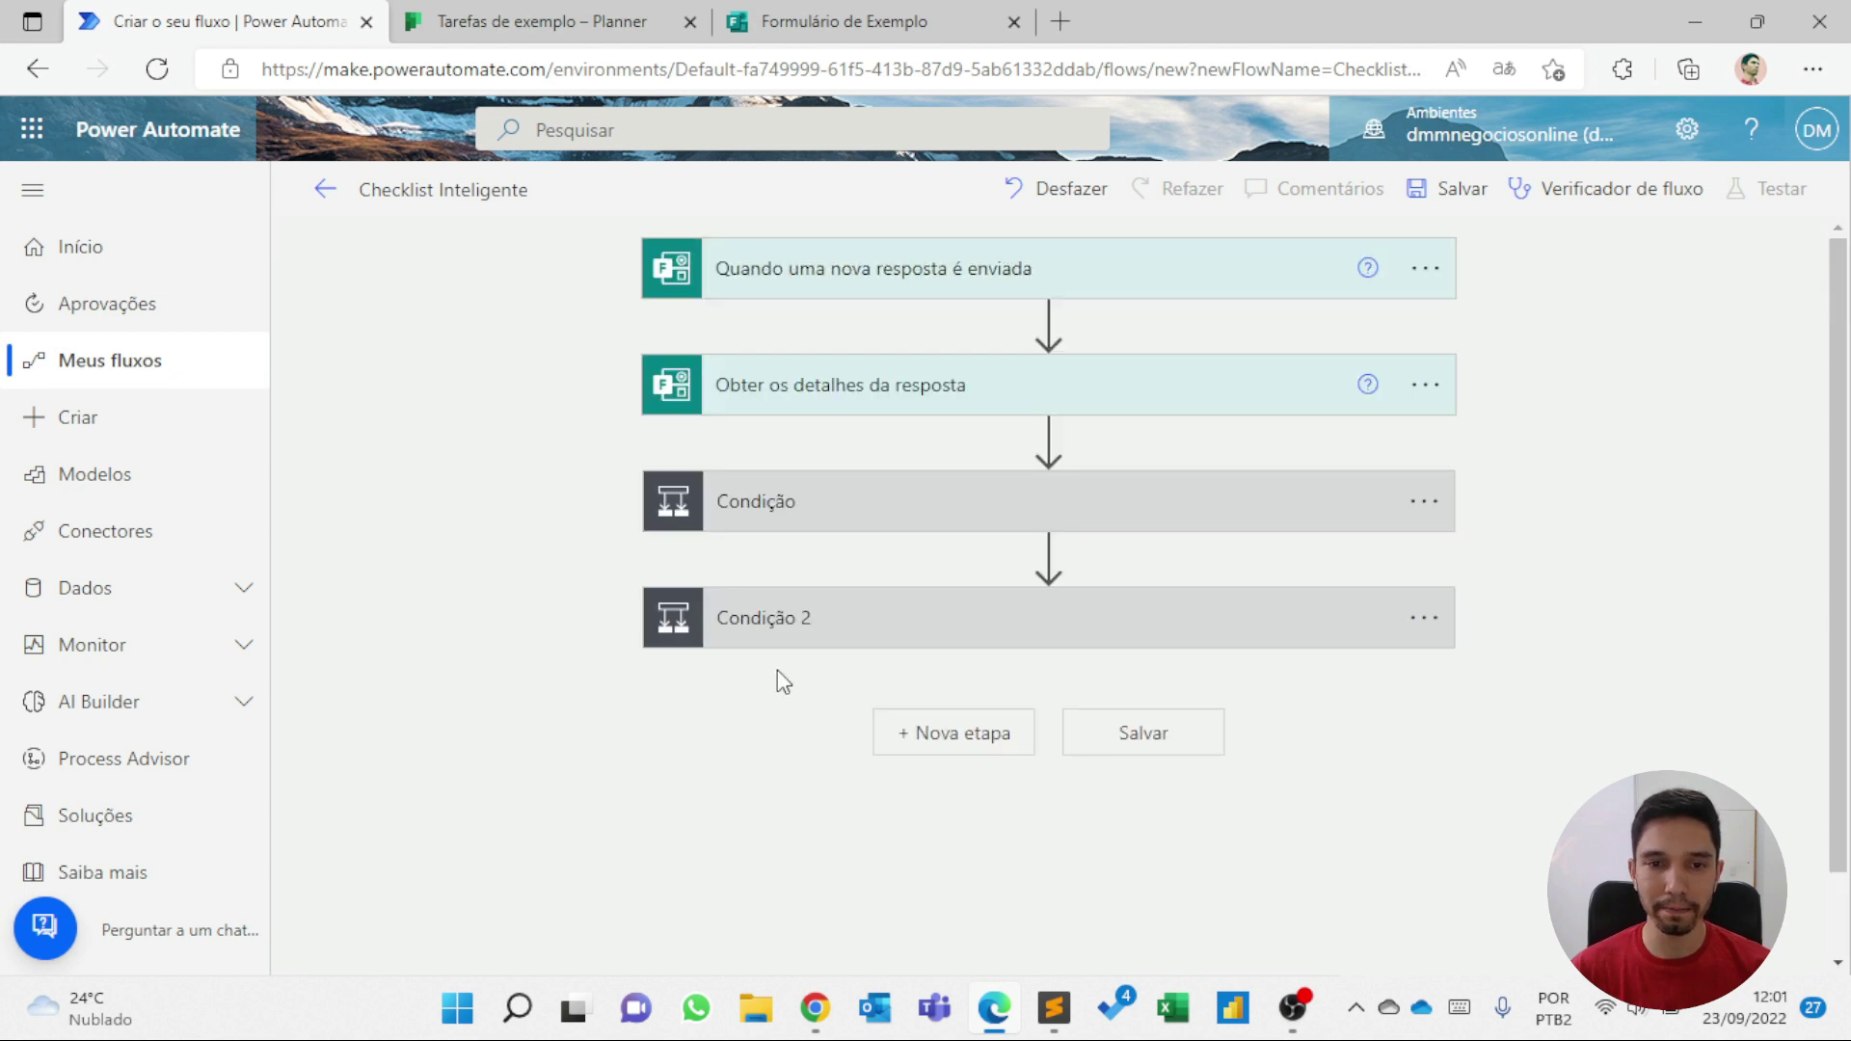
- In Condição 2, replace the compared form answer with the dynamic value "O item 2 está conforme?"
{"action": "left_click", "coordinate": [788, 622]}
{"action": "scroll", "coordinate": [808, 647], "scroll_direction": "down", "scroll_amount": 2}
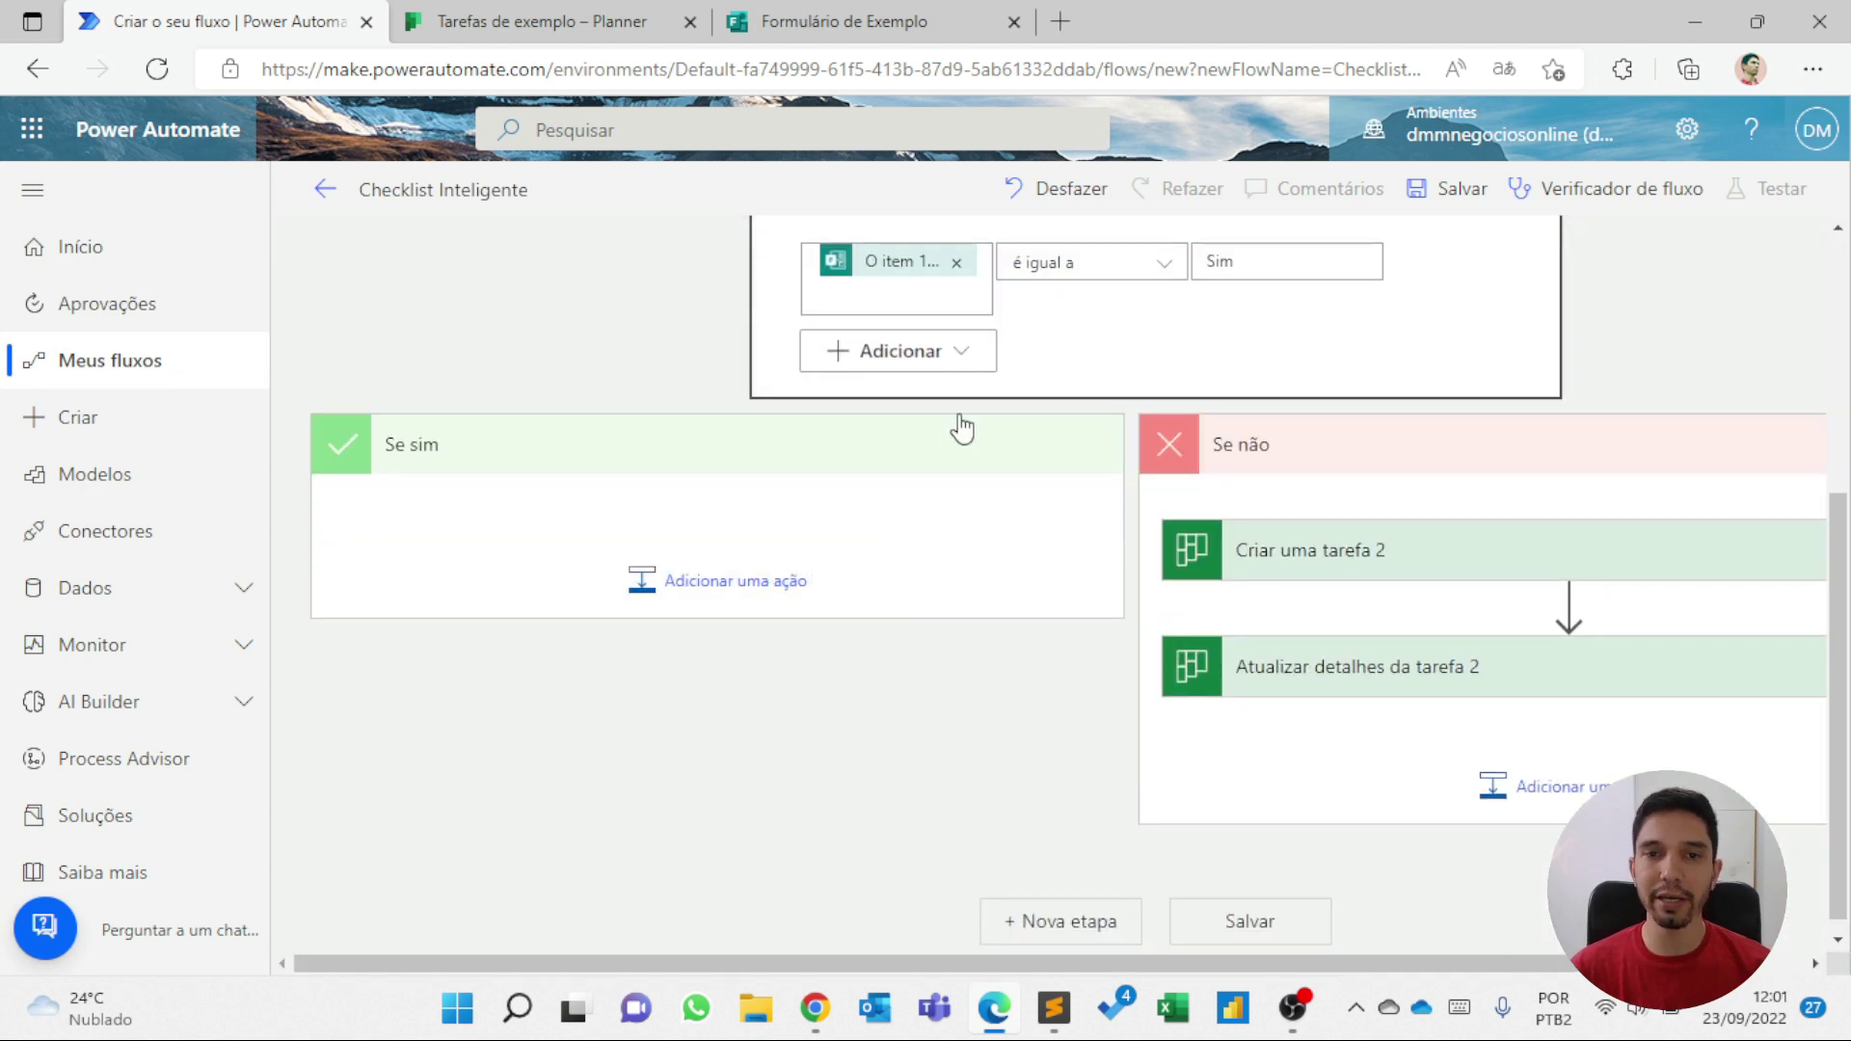
{"action": "scroll", "coordinate": [958, 425], "scroll_direction": "up", "scroll_amount": 2}
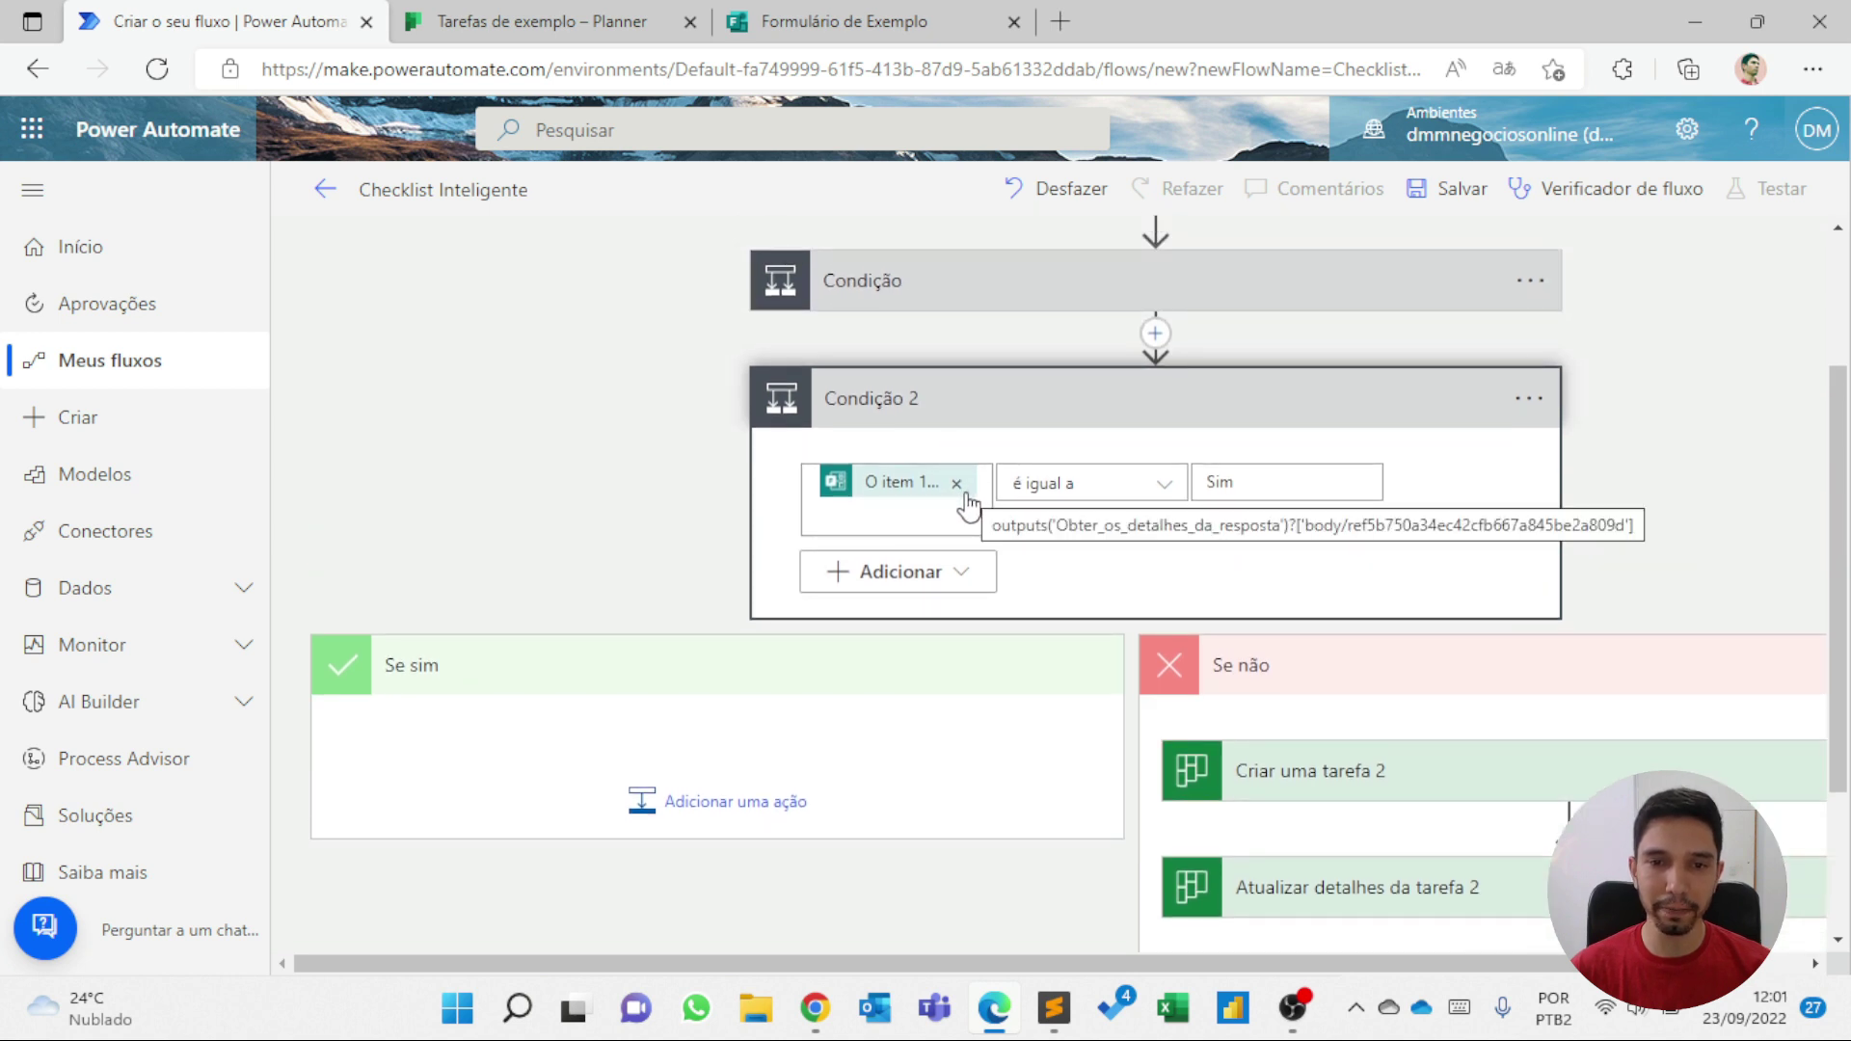
{"action": "scroll", "coordinate": [963, 497], "scroll_direction": "down", "scroll_amount": 1}
{"action": "left_click", "coordinate": [957, 374]}
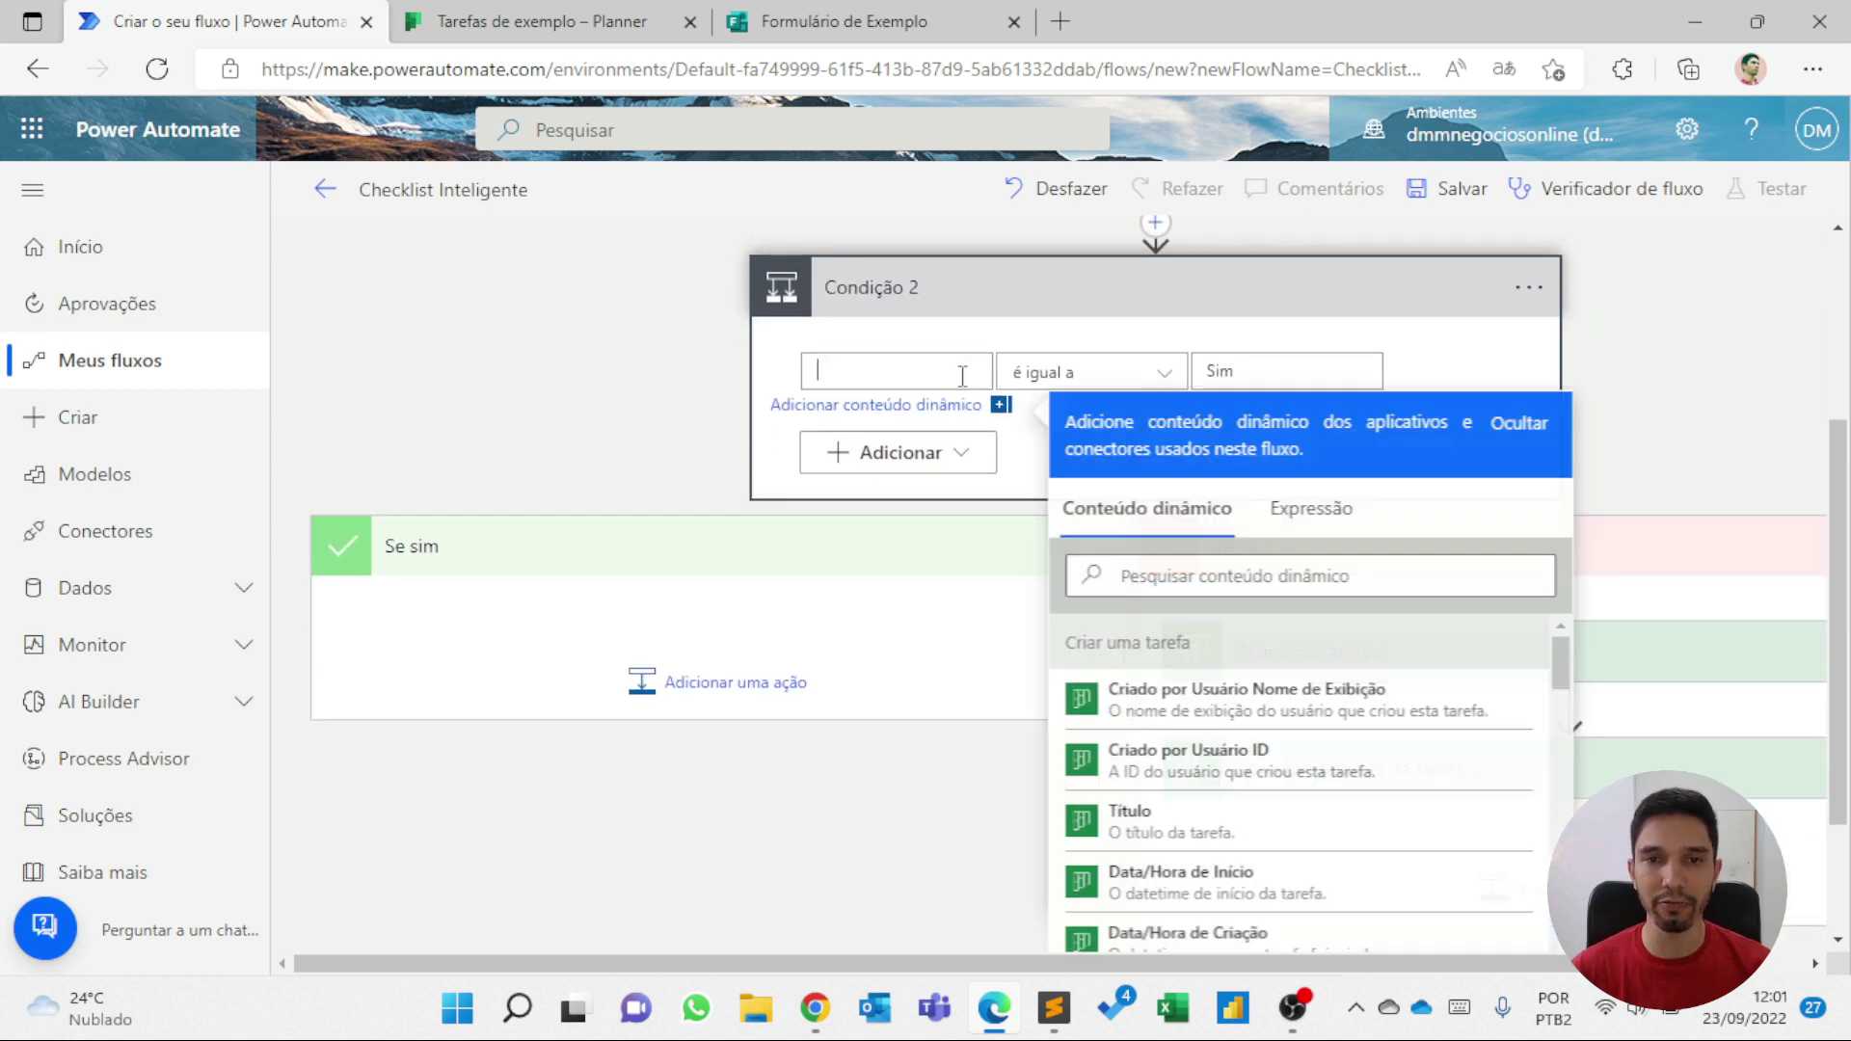
{"action": "scroll", "coordinate": [1192, 489], "scroll_direction": "down", "scroll_amount": 1}
{"action": "scroll", "coordinate": [1282, 598], "scroll_direction": "down", "scroll_amount": 15}
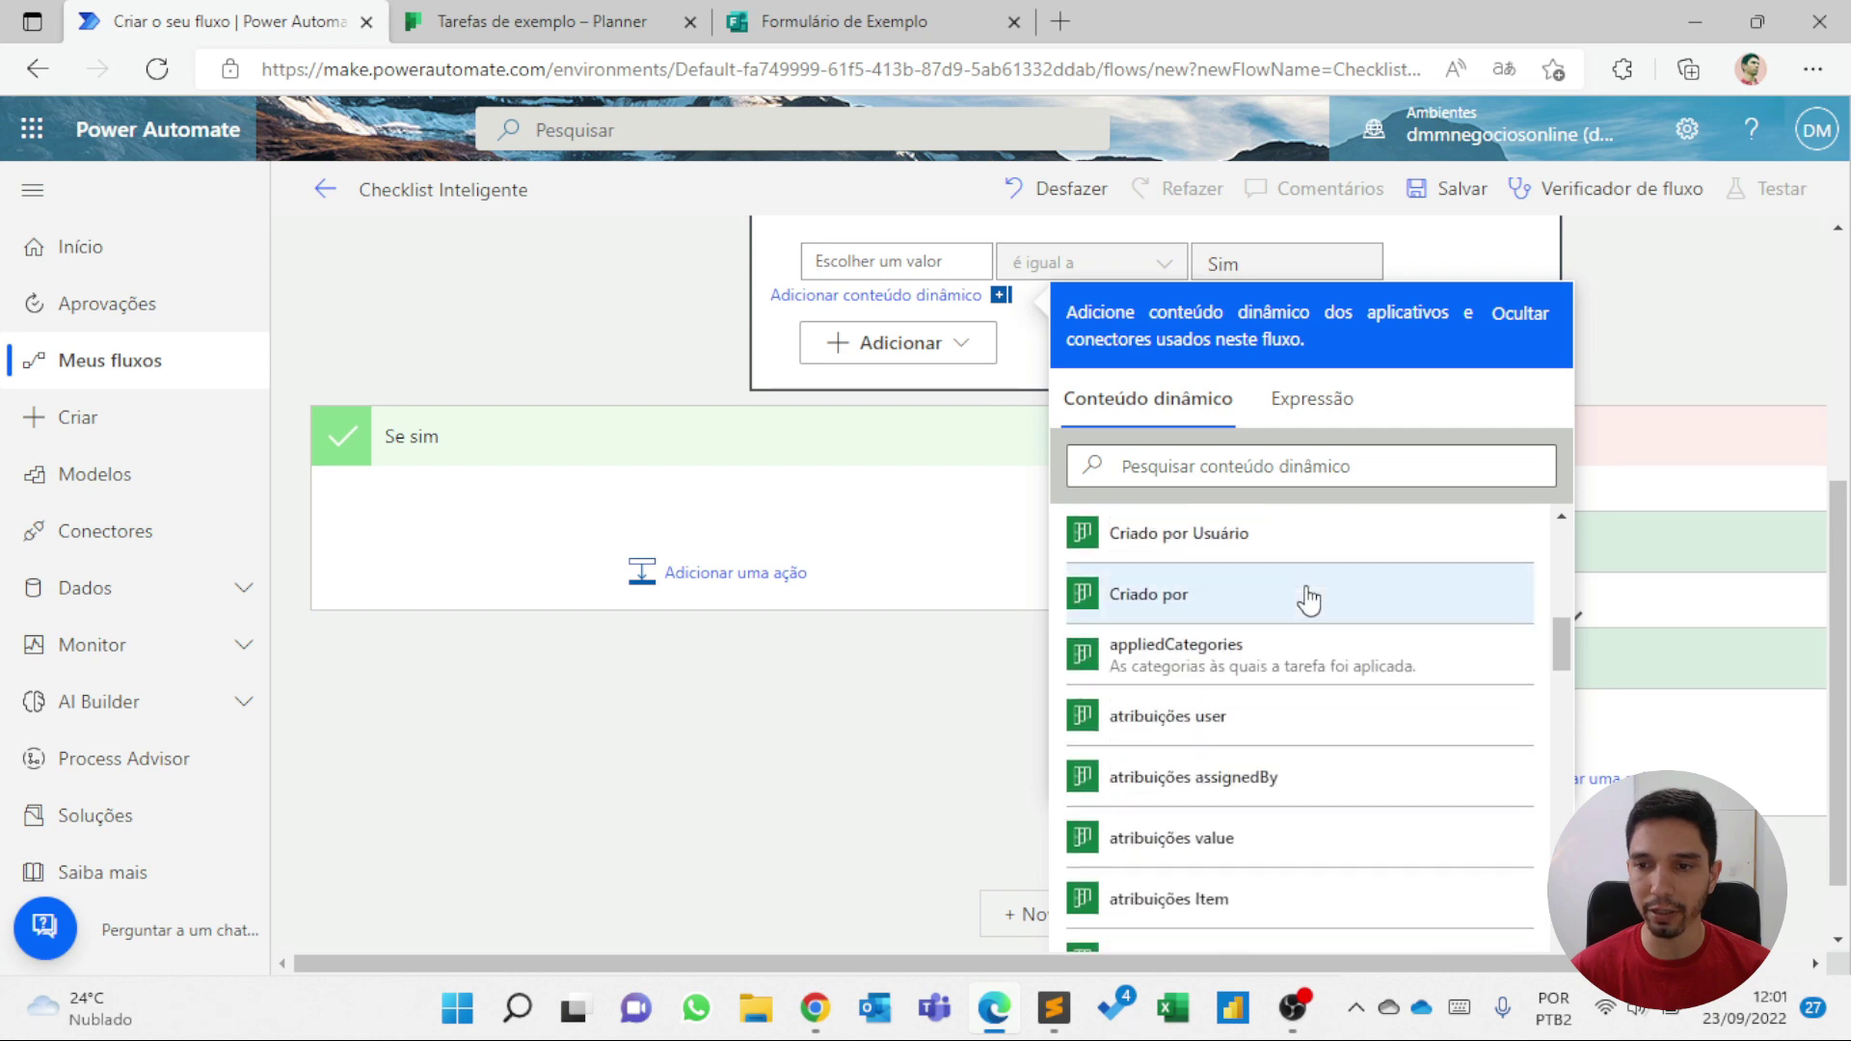
{"action": "scroll", "coordinate": [1311, 588], "scroll_direction": "down", "scroll_amount": 15}
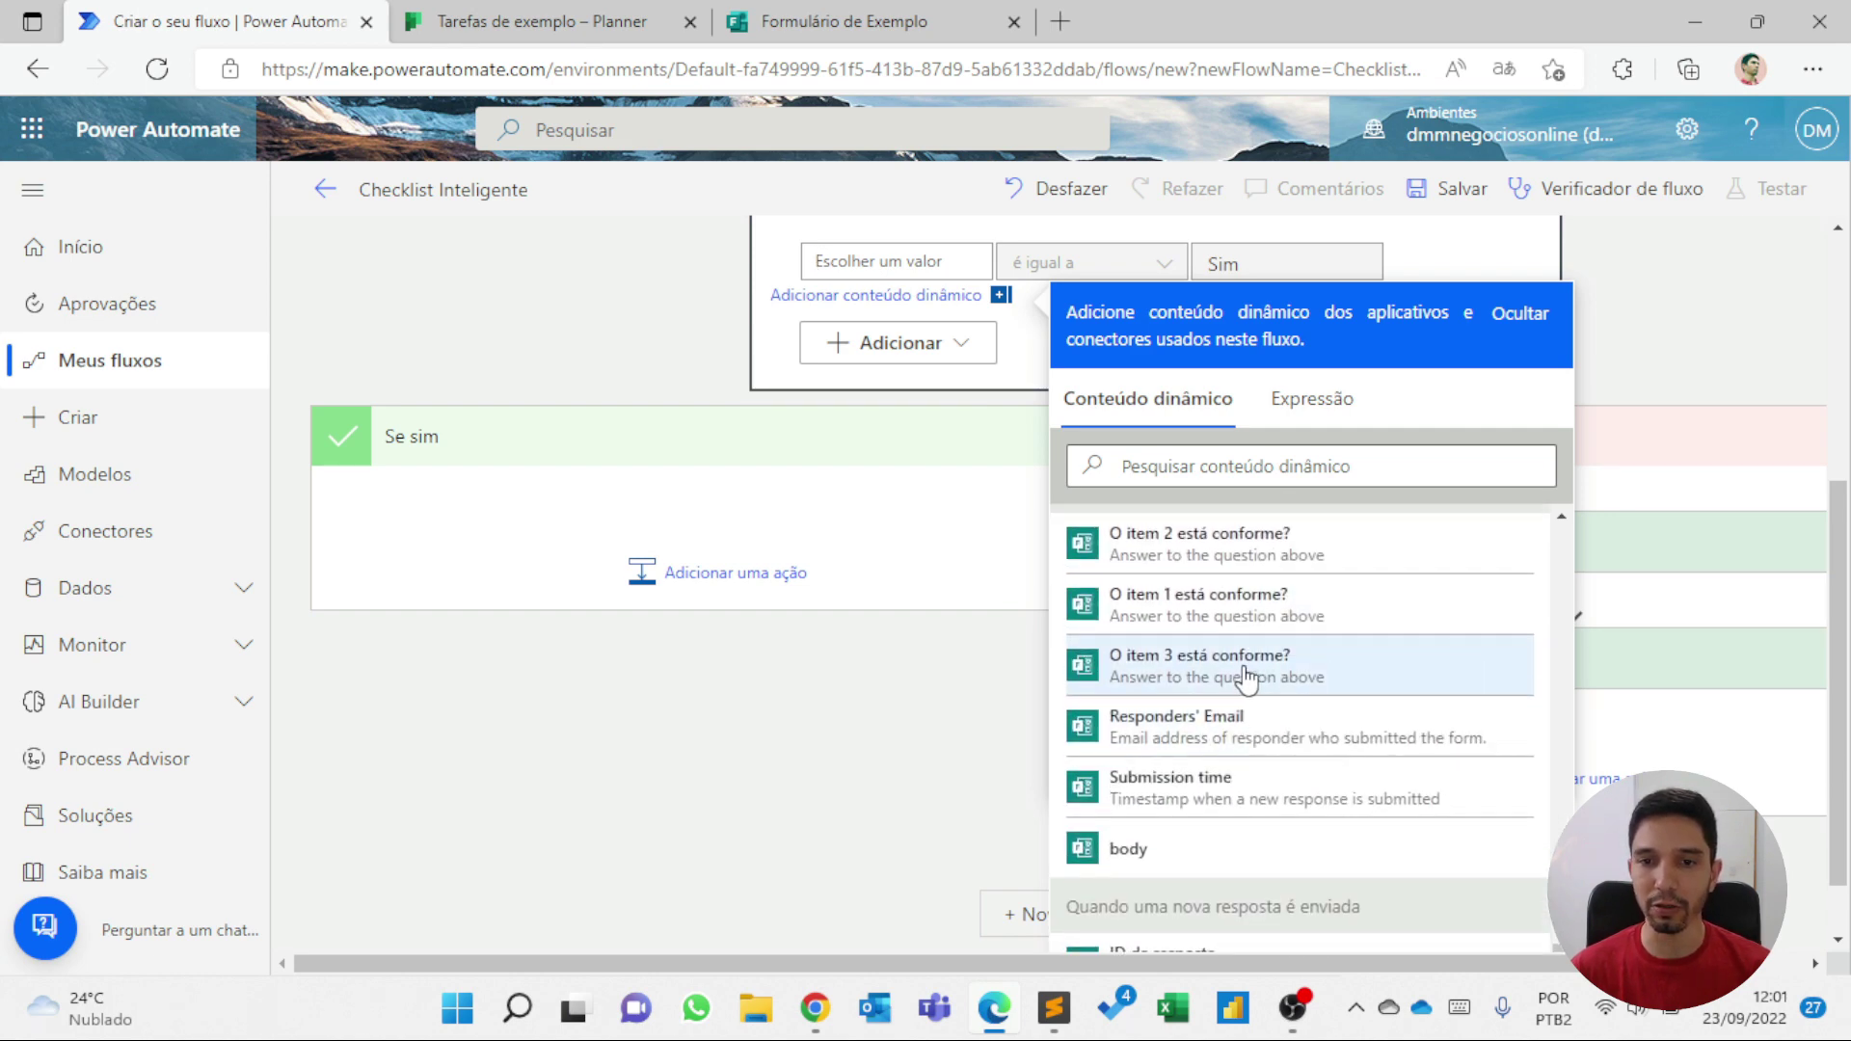
{"action": "scroll", "coordinate": [1239, 670], "scroll_direction": "up", "scroll_amount": 1}
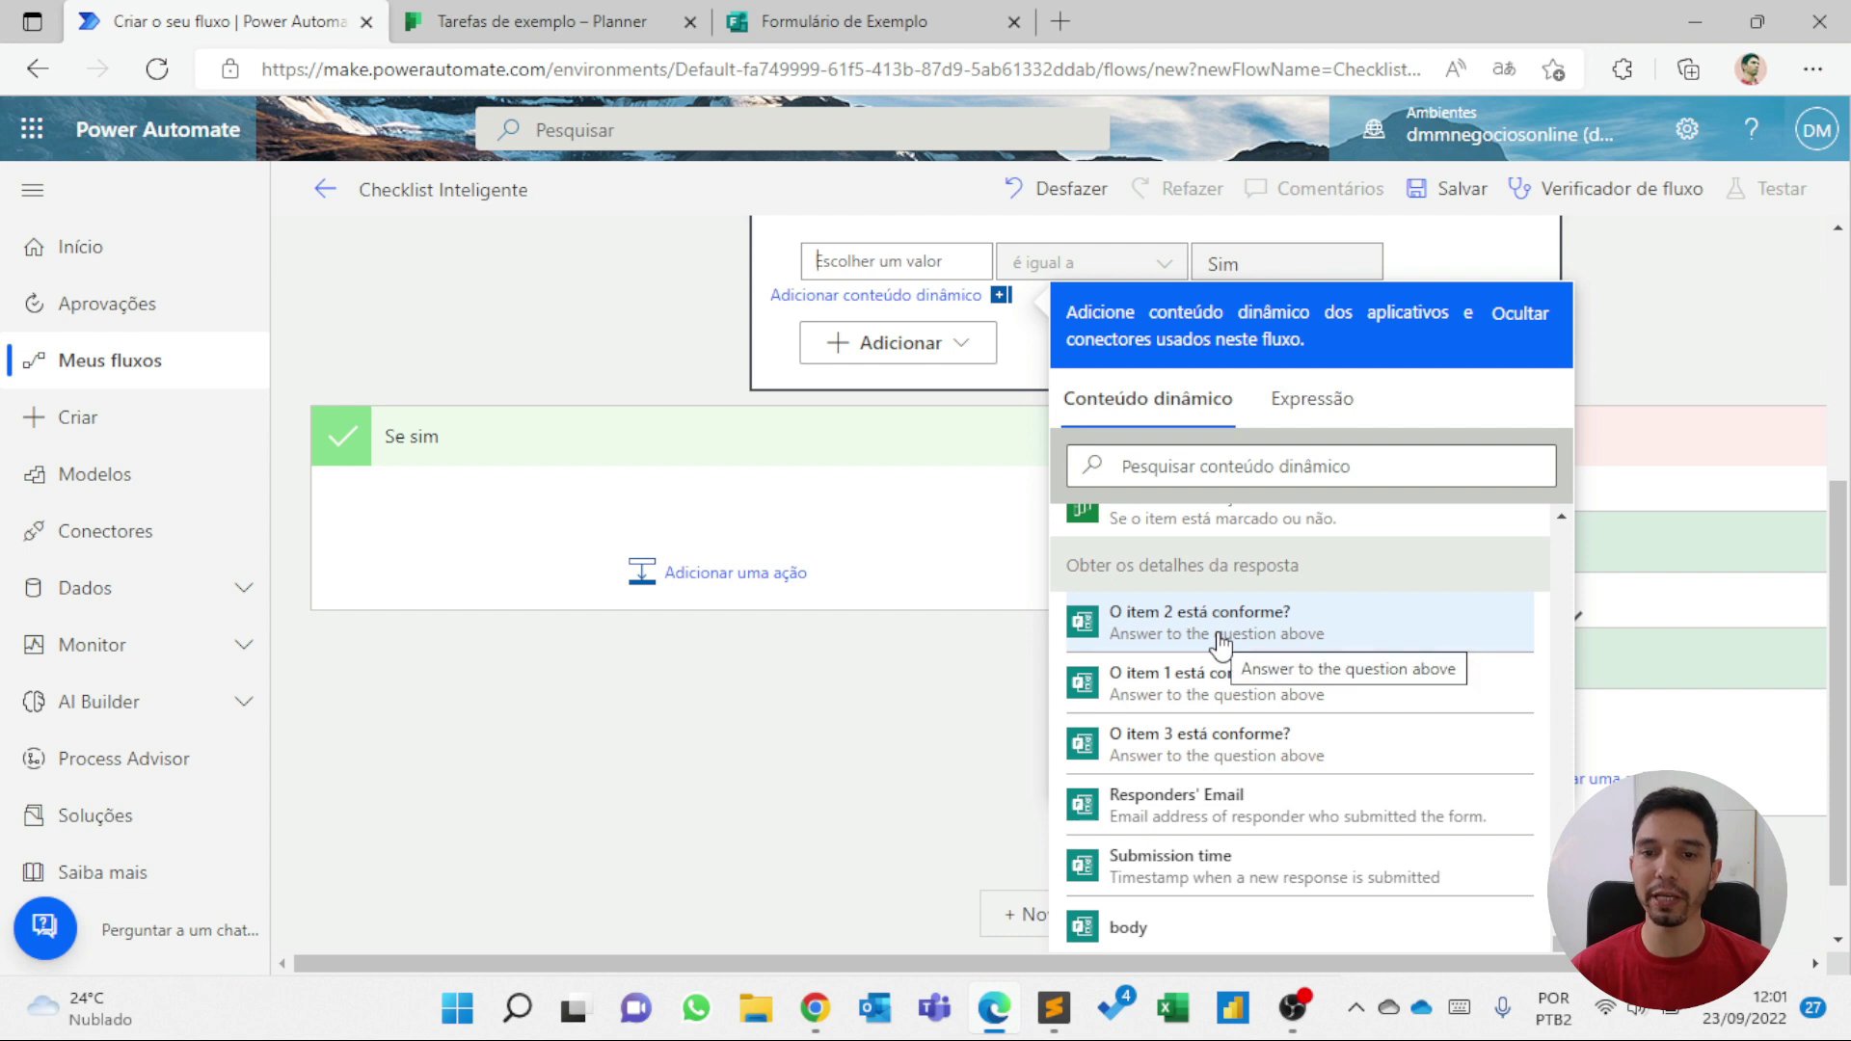
{"action": "left_click", "coordinate": [1222, 643]}
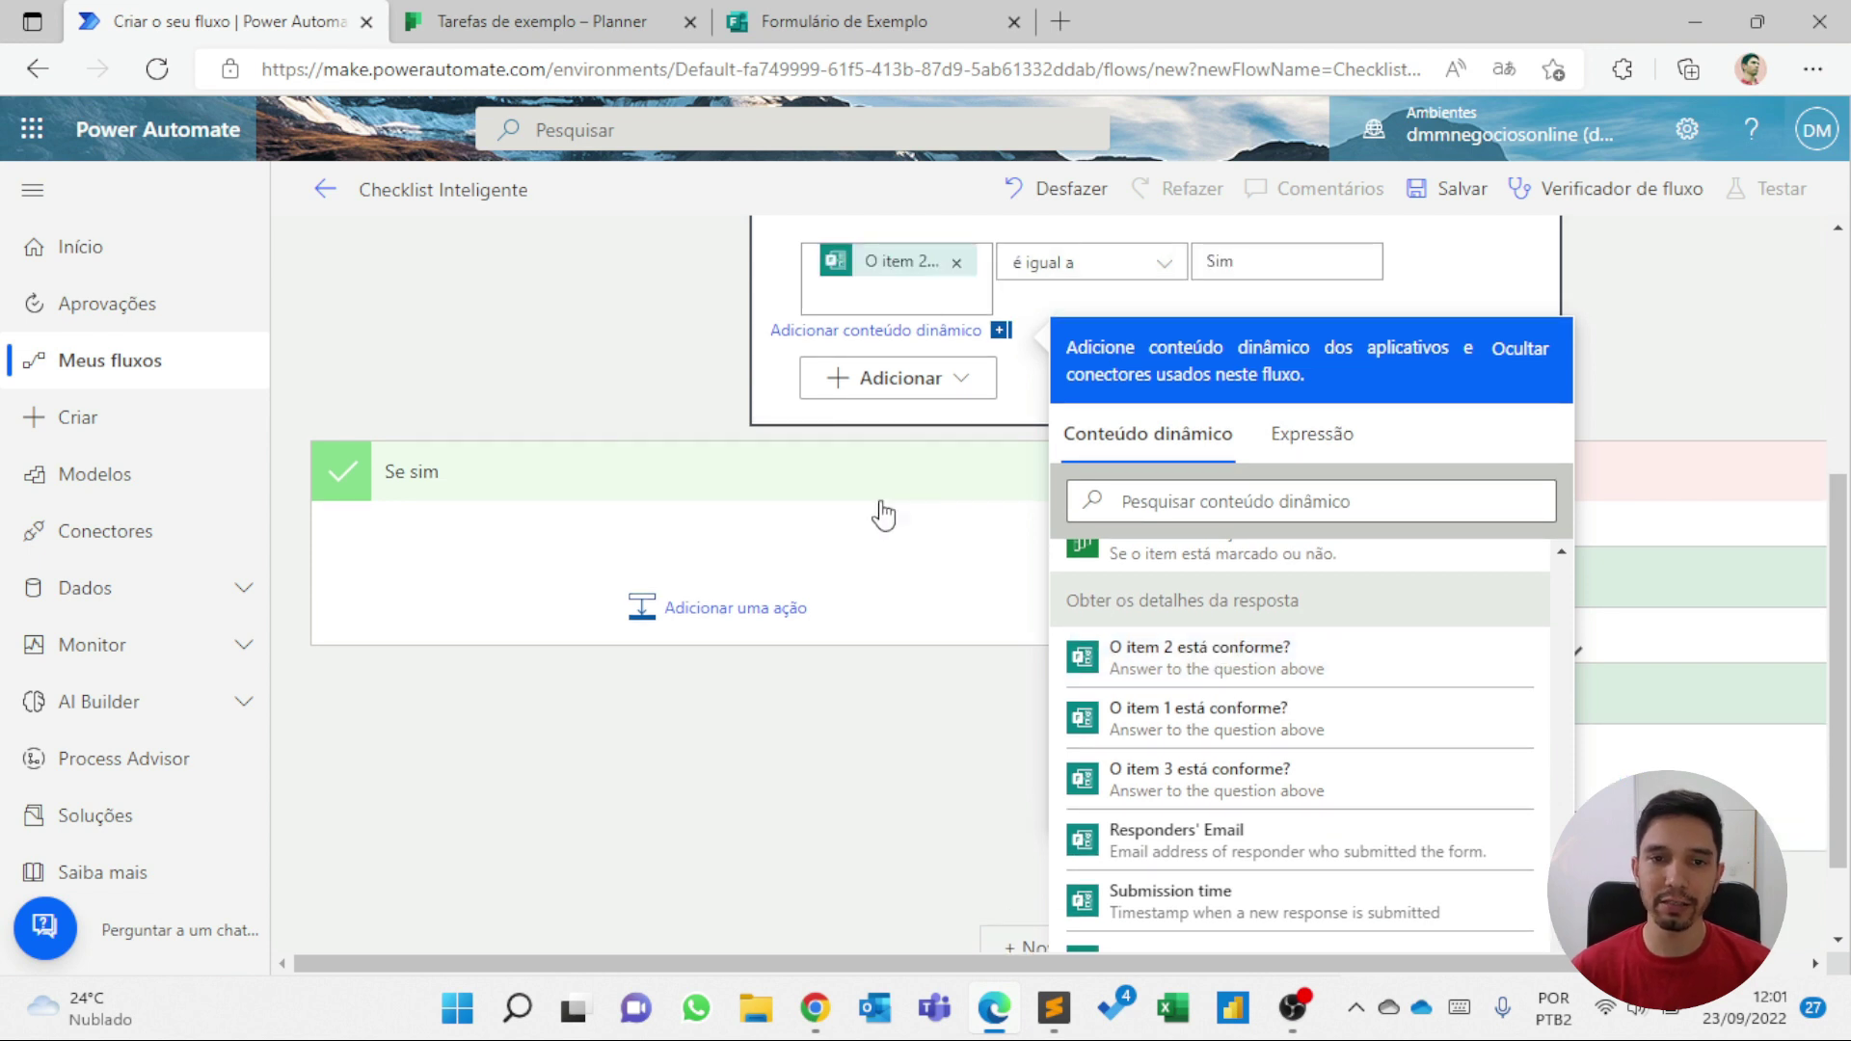
{"action": "left_click", "coordinate": [862, 754]}
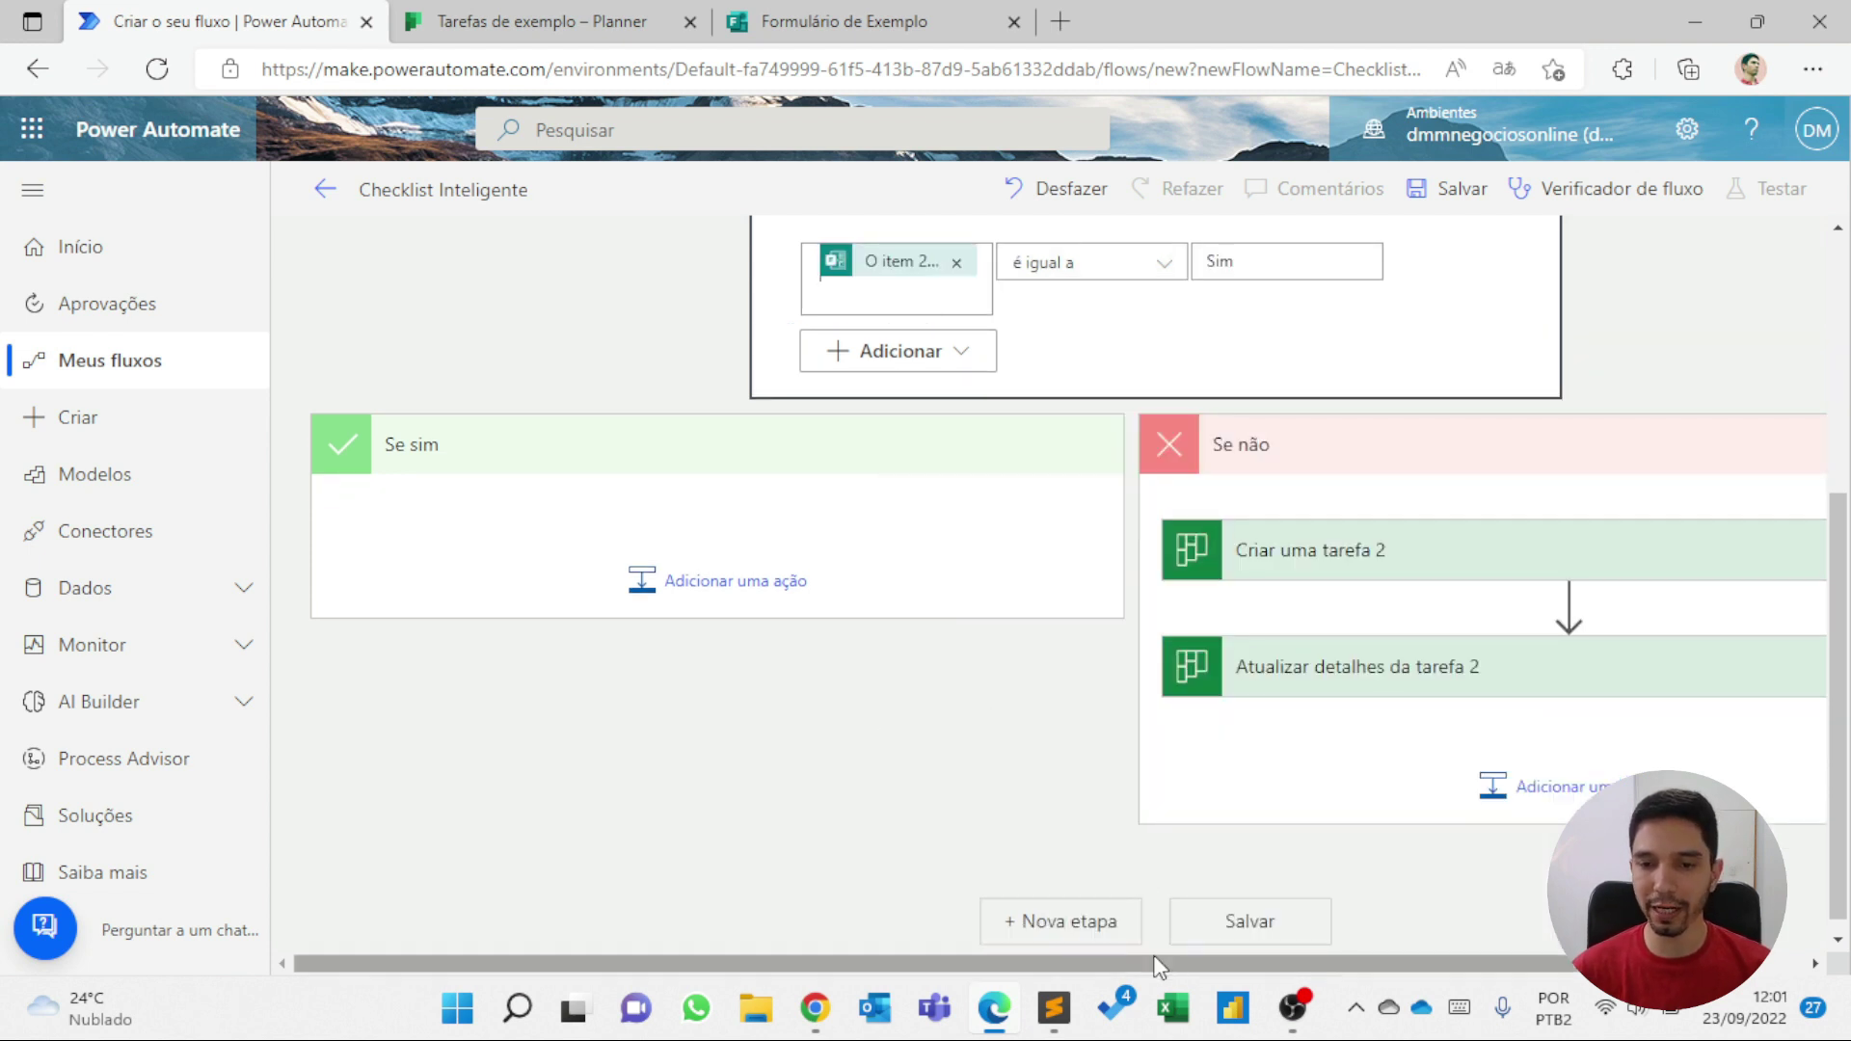
- Change the title in Criar uma tarefa 2 to "Existe uma inconformidade no item 2 do Formulário de Exemplo" and collapse the action
{"action": "left_click_drag", "start_coordinate": [1153, 967], "coordinate": [1414, 926]}
{"action": "scroll", "coordinate": [1061, 477], "scroll_direction": "down", "scroll_amount": 1}
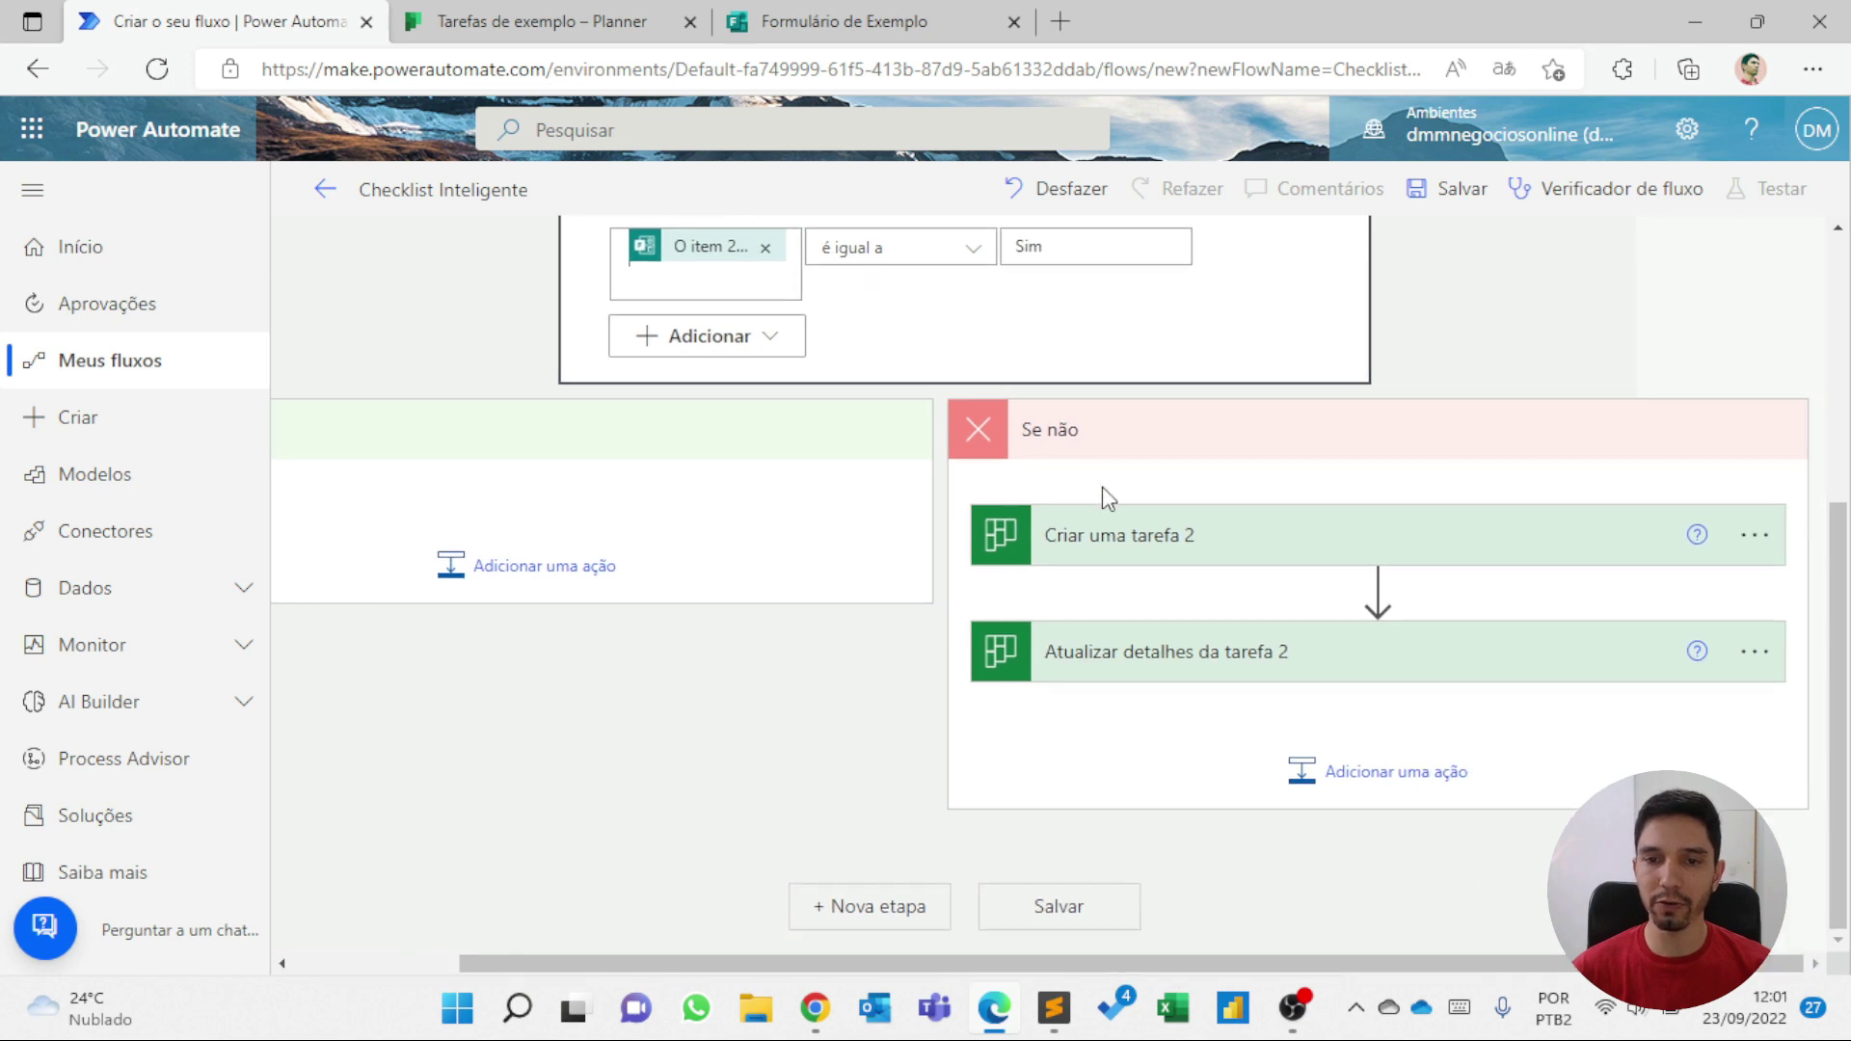
{"action": "left_click", "coordinate": [1144, 540]}
{"action": "scroll", "coordinate": [1145, 545], "scroll_direction": "down", "scroll_amount": 3}
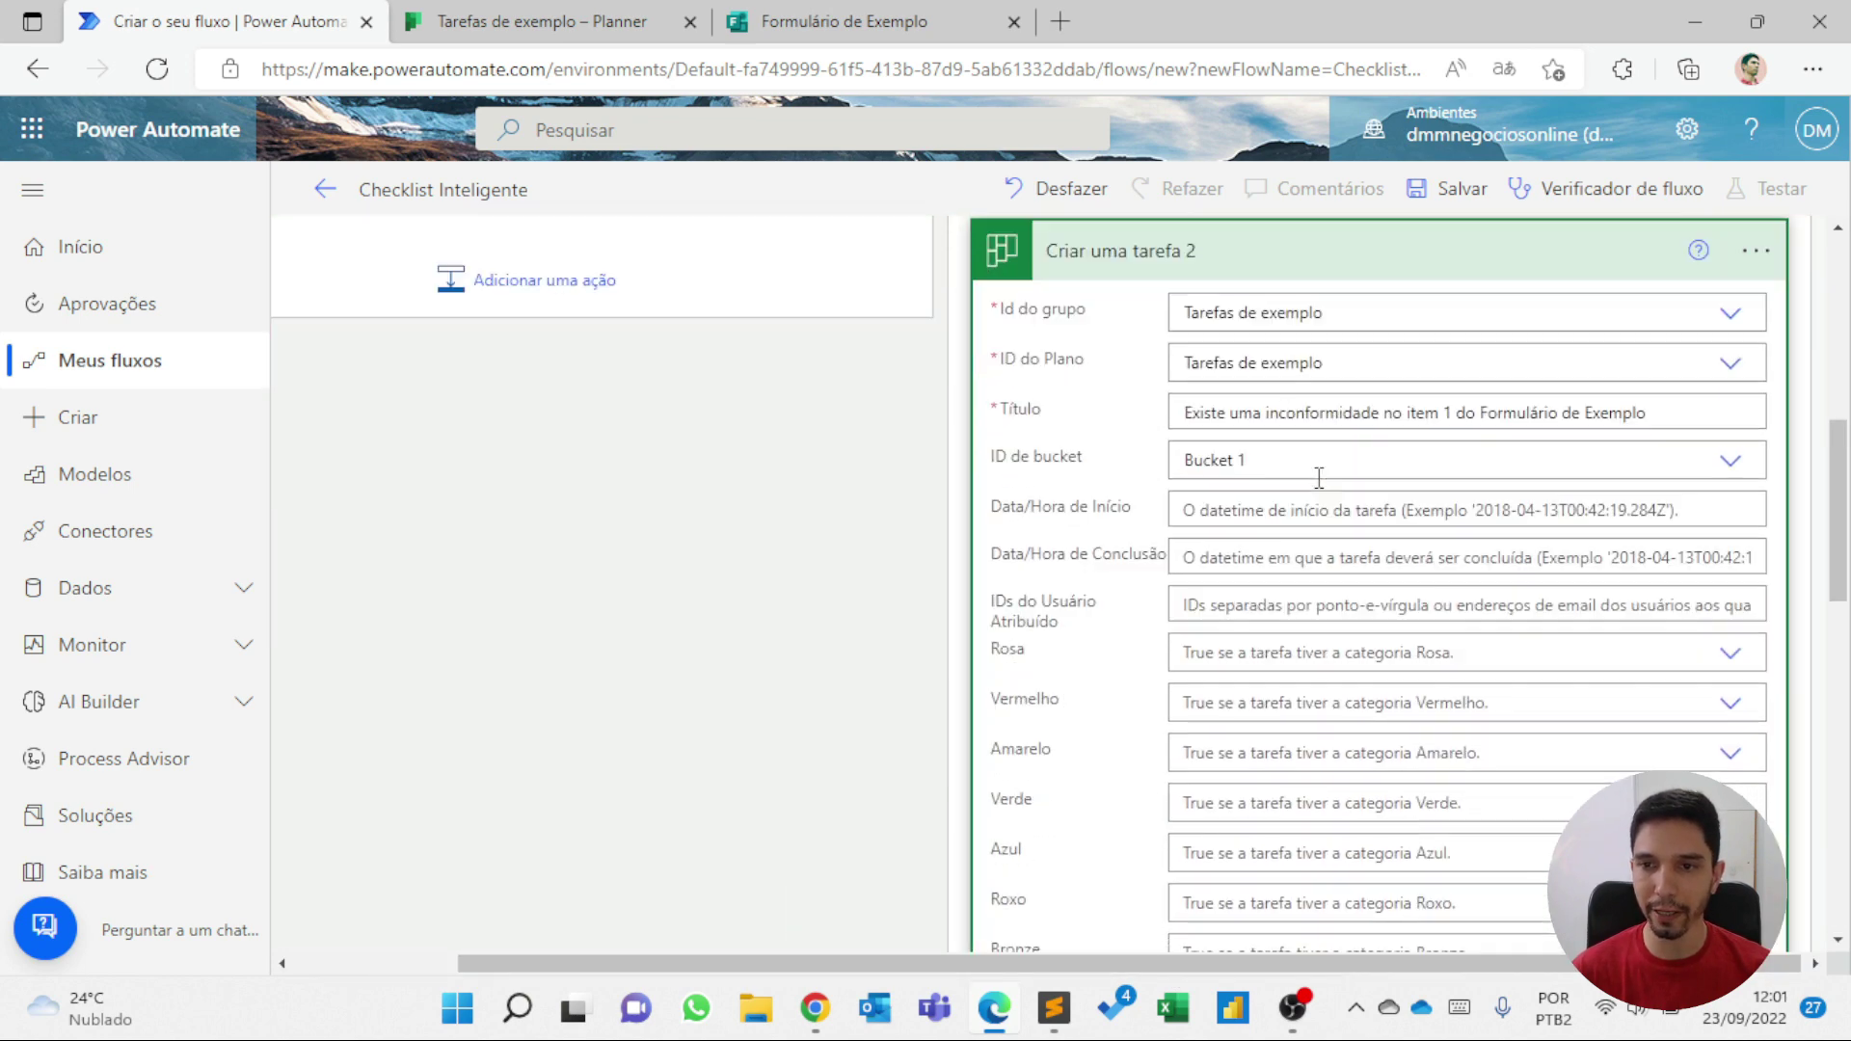
{"action": "scroll", "coordinate": [1093, 380], "scroll_direction": "up", "scroll_amount": 3}
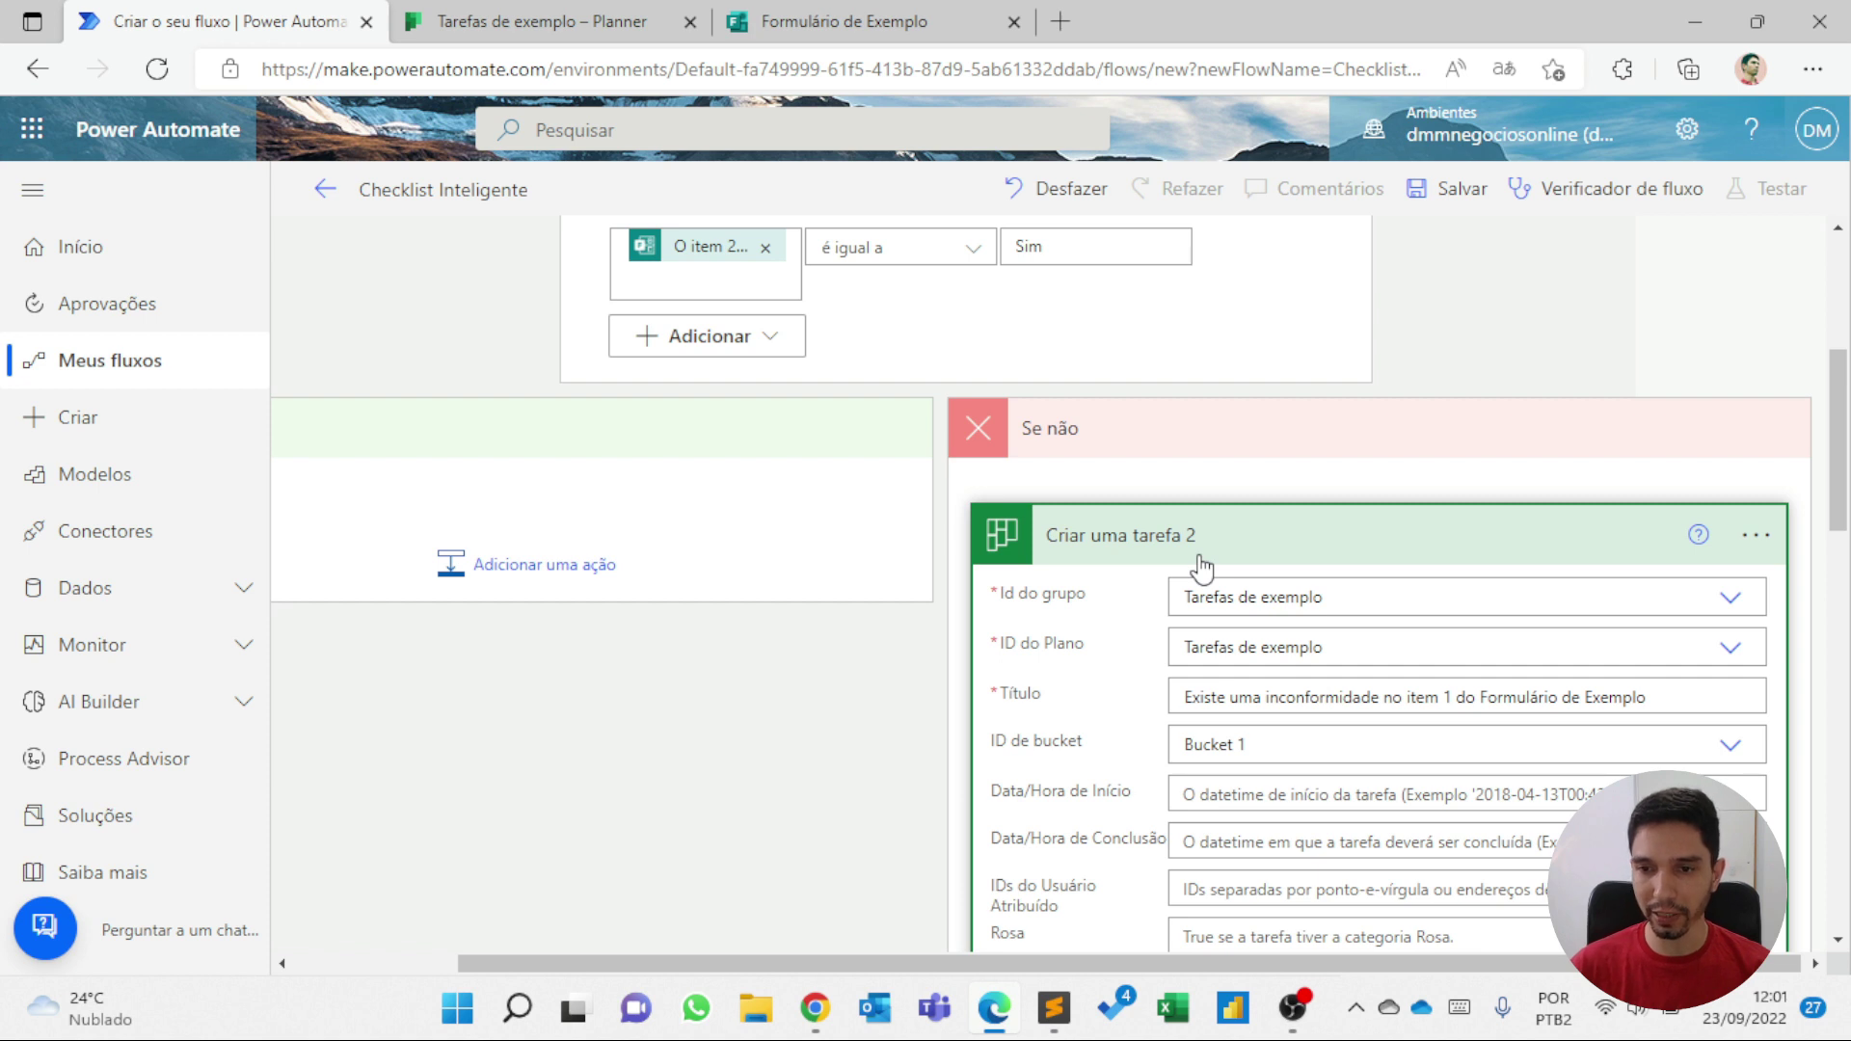
{"action": "left_click", "coordinate": [1456, 697]}
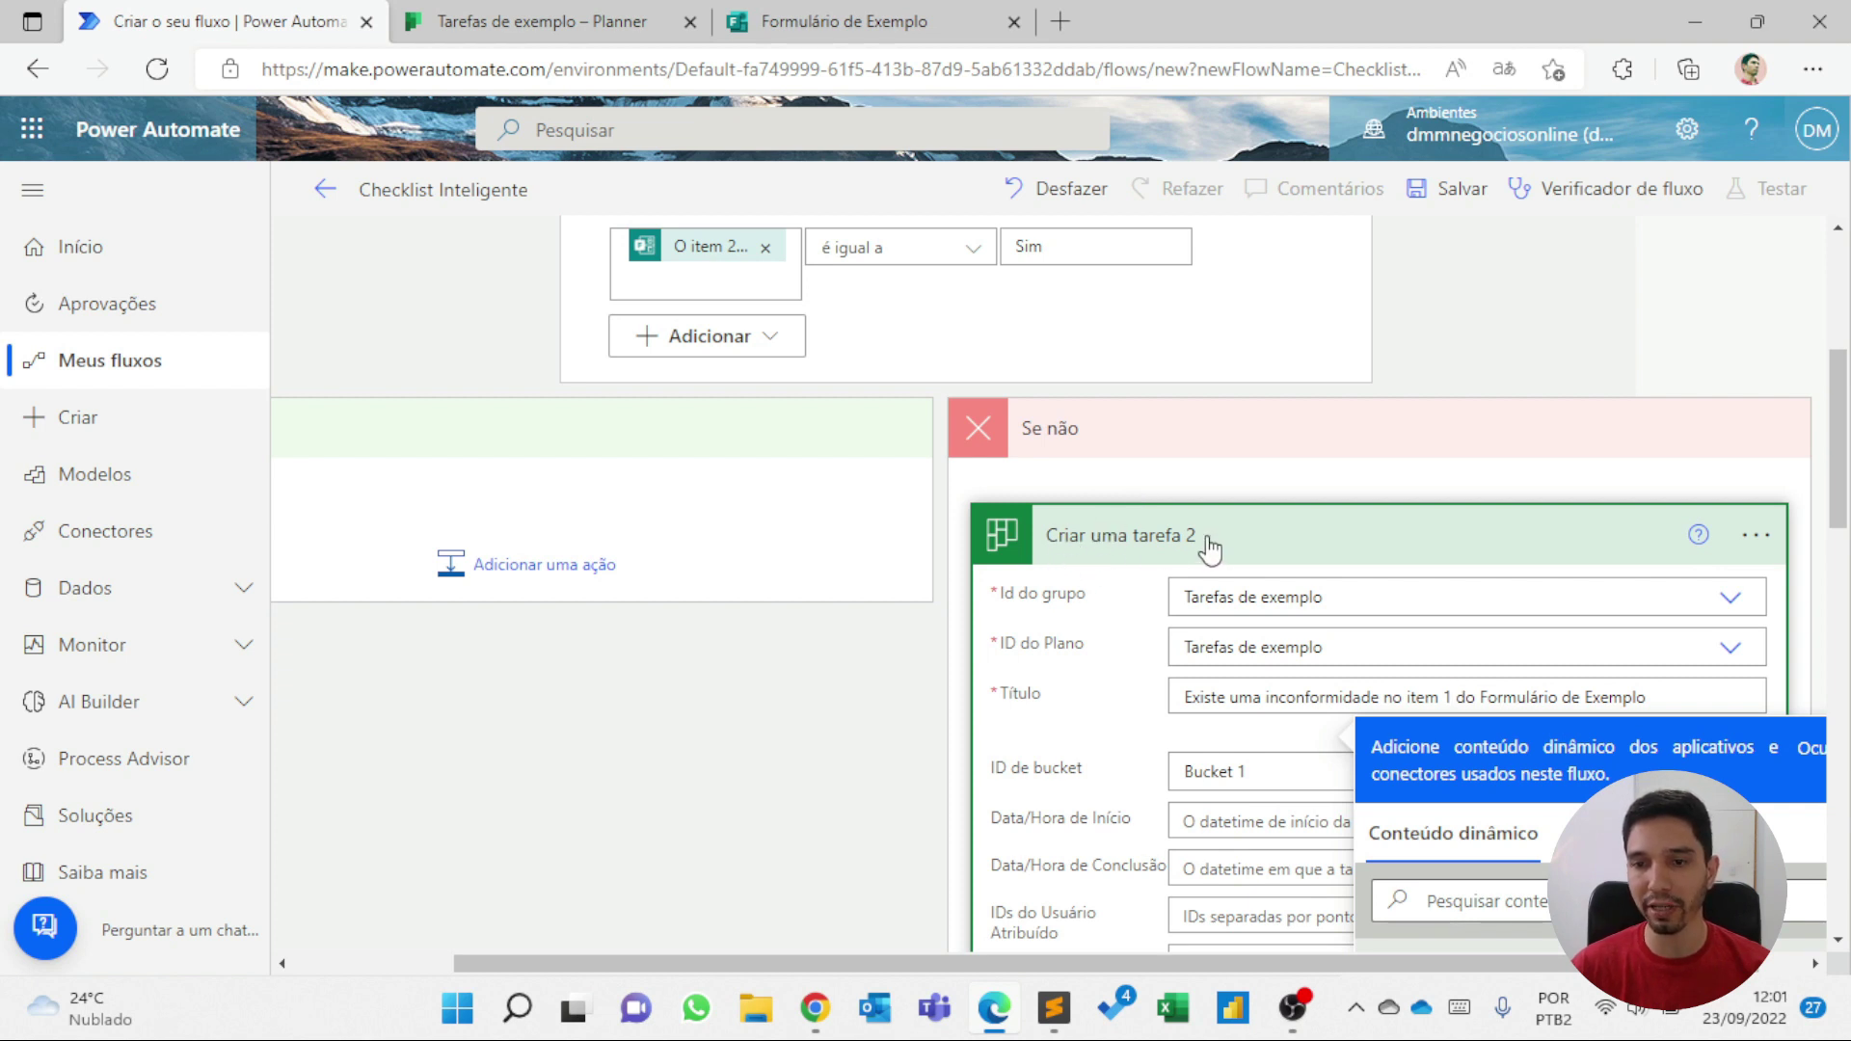
{"action": "scroll", "coordinate": [1210, 544], "scroll_direction": "down", "scroll_amount": 2}
{"action": "key", "text": "BackSpace"}
{"action": "type", "text": "2"}
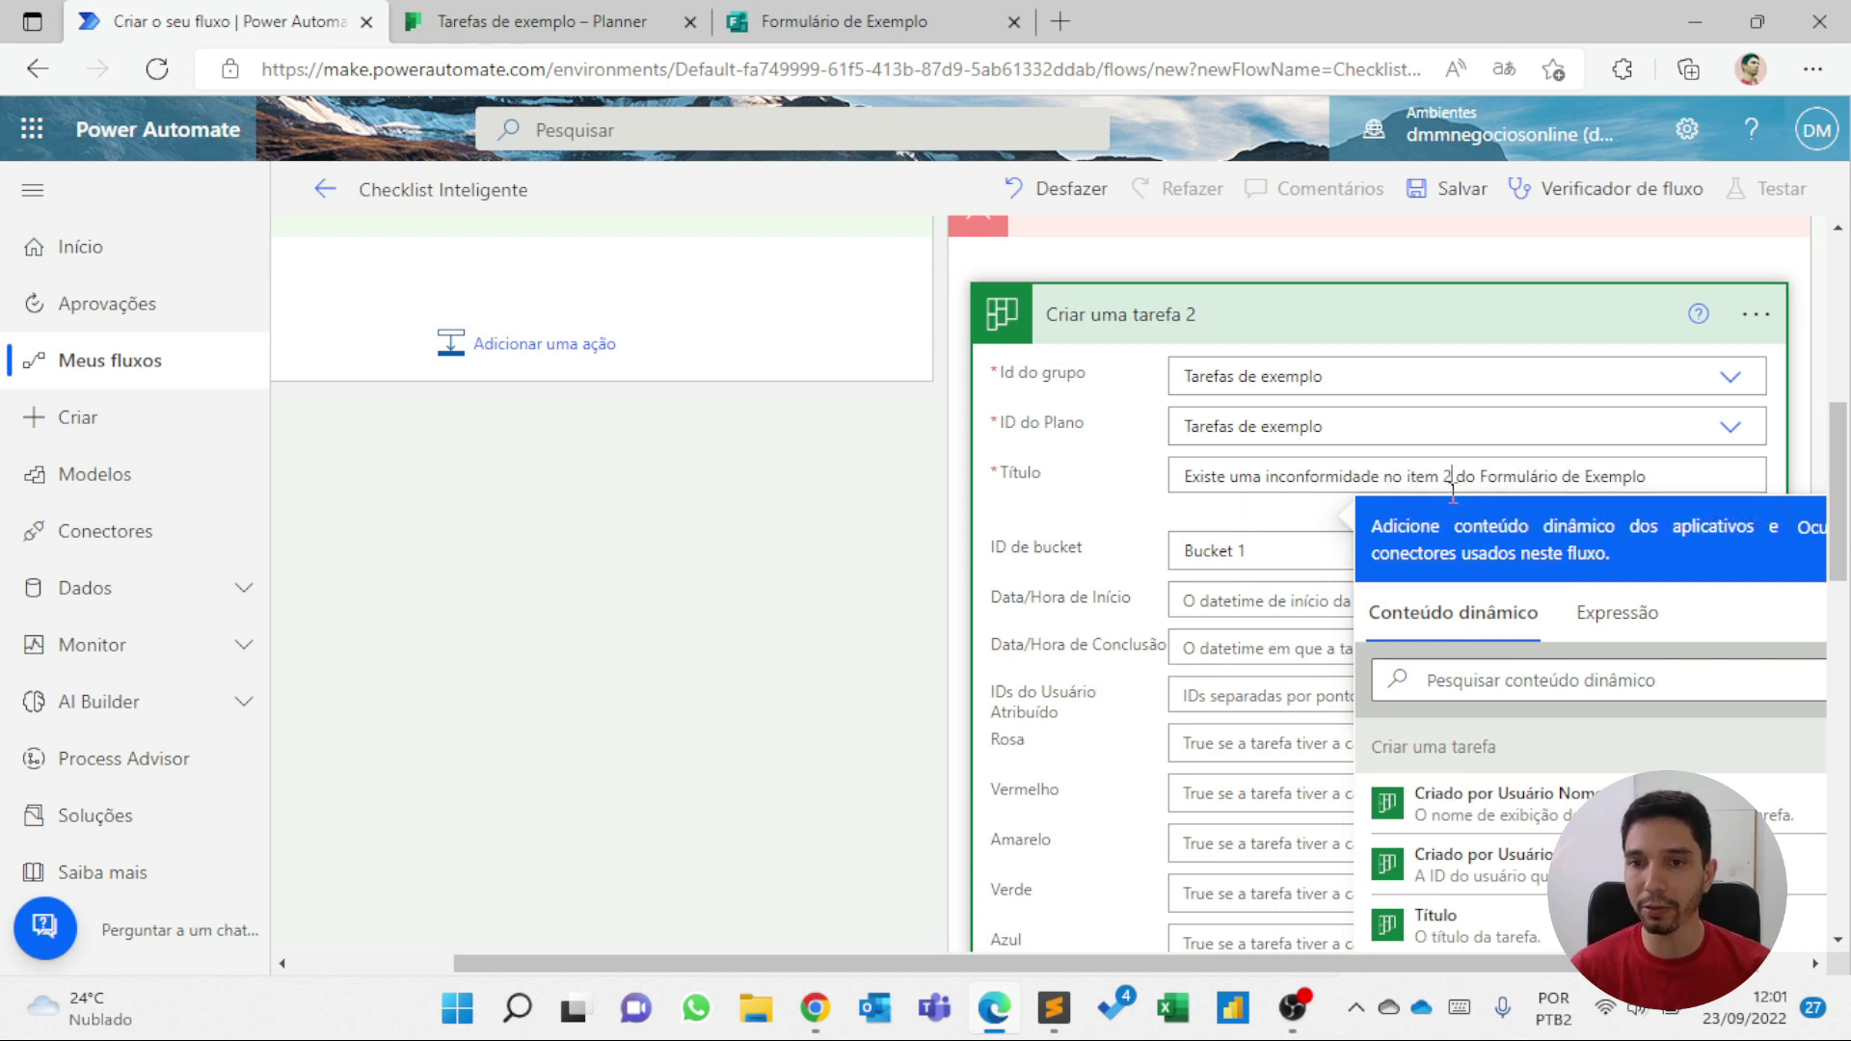
{"action": "left_click", "coordinate": [1254, 314]}
- In Atualizar detalhes da tarefa 2, replace Id da Tarefa with the ID from Criar uma tarefa 2, and collapse Condição 2
{"action": "left_click", "coordinate": [1231, 656]}
{"action": "scroll", "coordinate": [1281, 521], "scroll_direction": "down", "scroll_amount": 5}
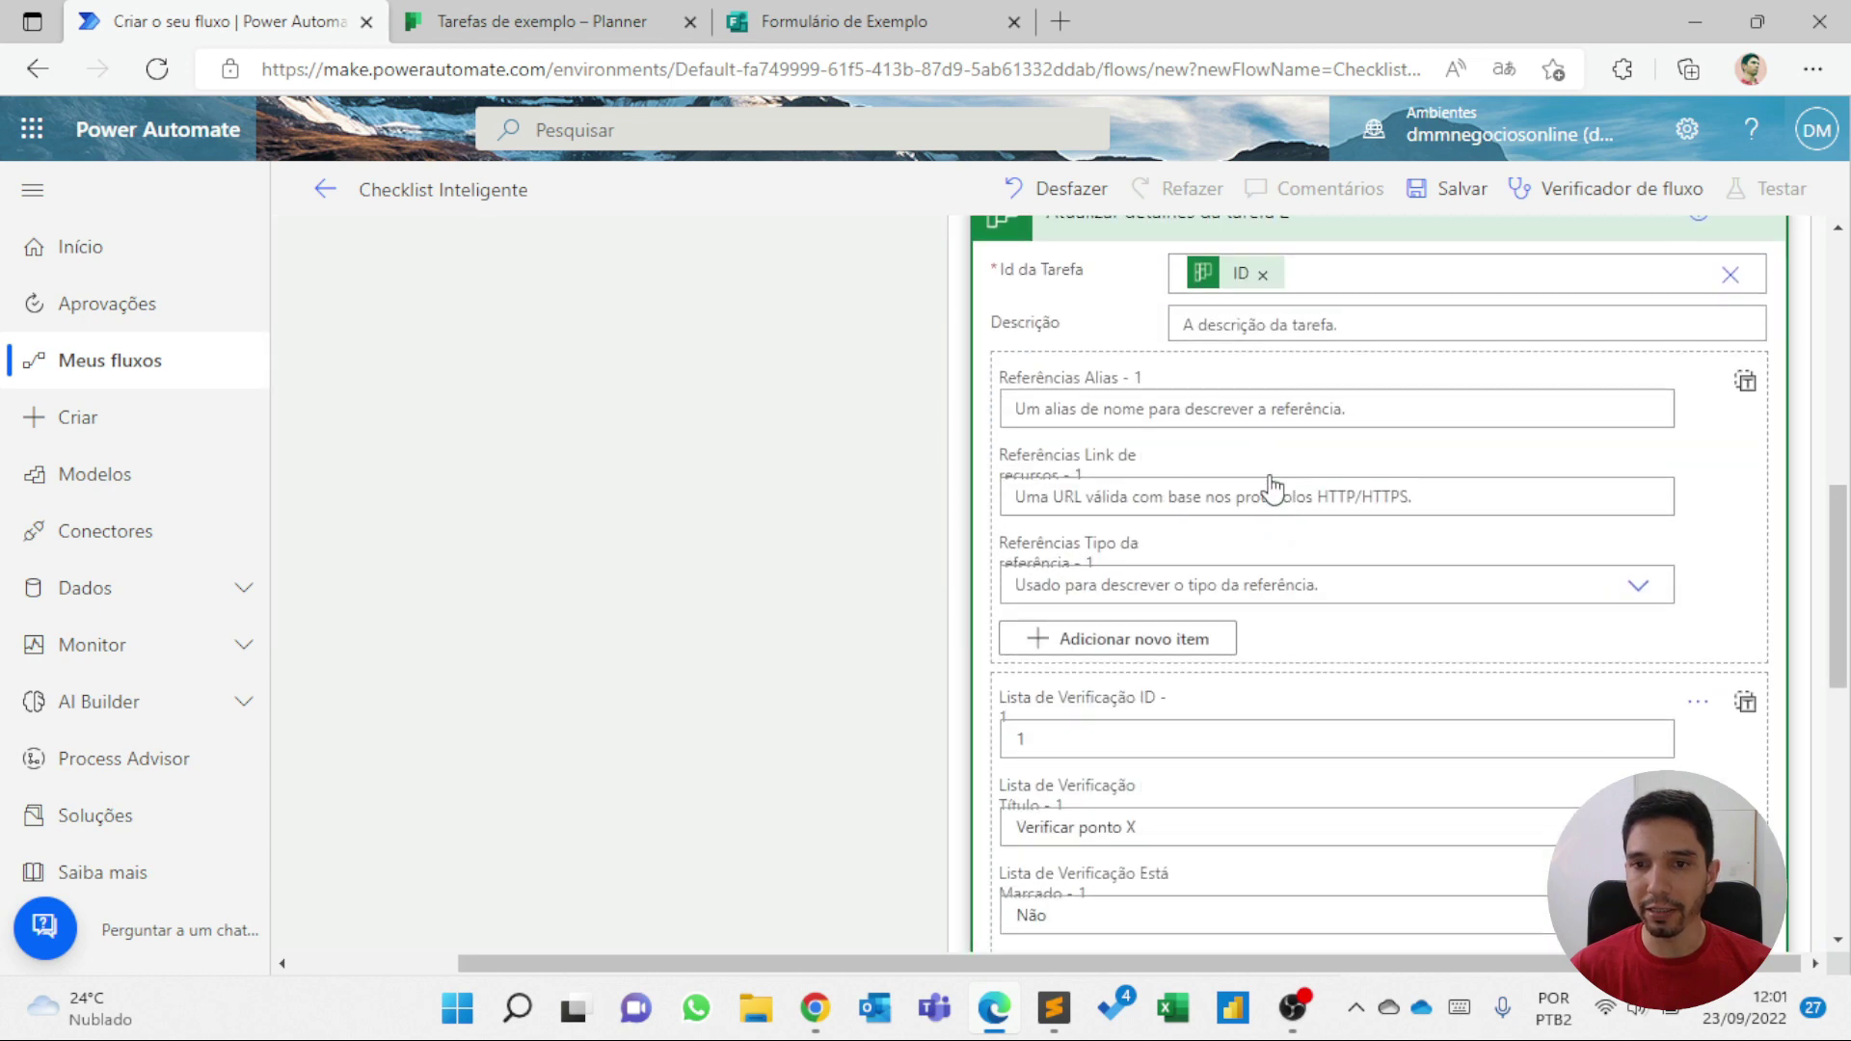
{"action": "left_click", "coordinate": [1262, 274]}
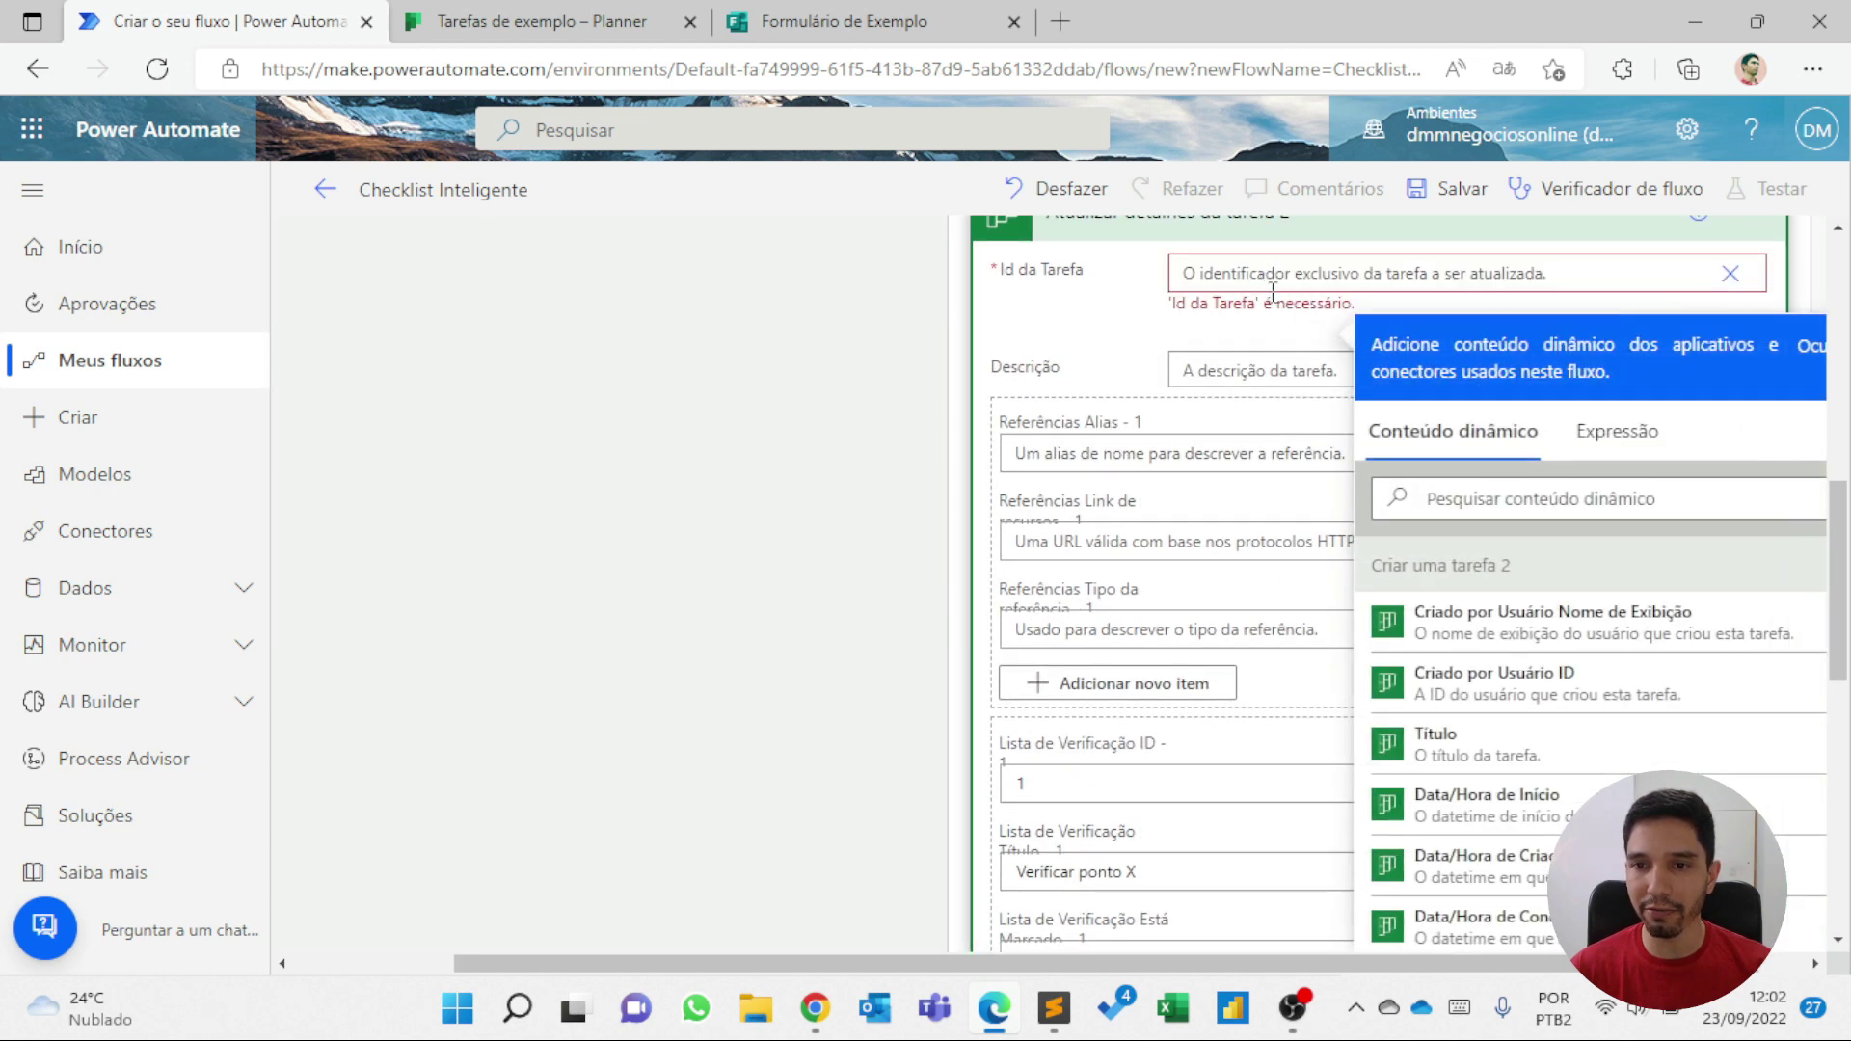
{"action": "scroll", "coordinate": [1442, 622], "scroll_direction": "down", "scroll_amount": 2}
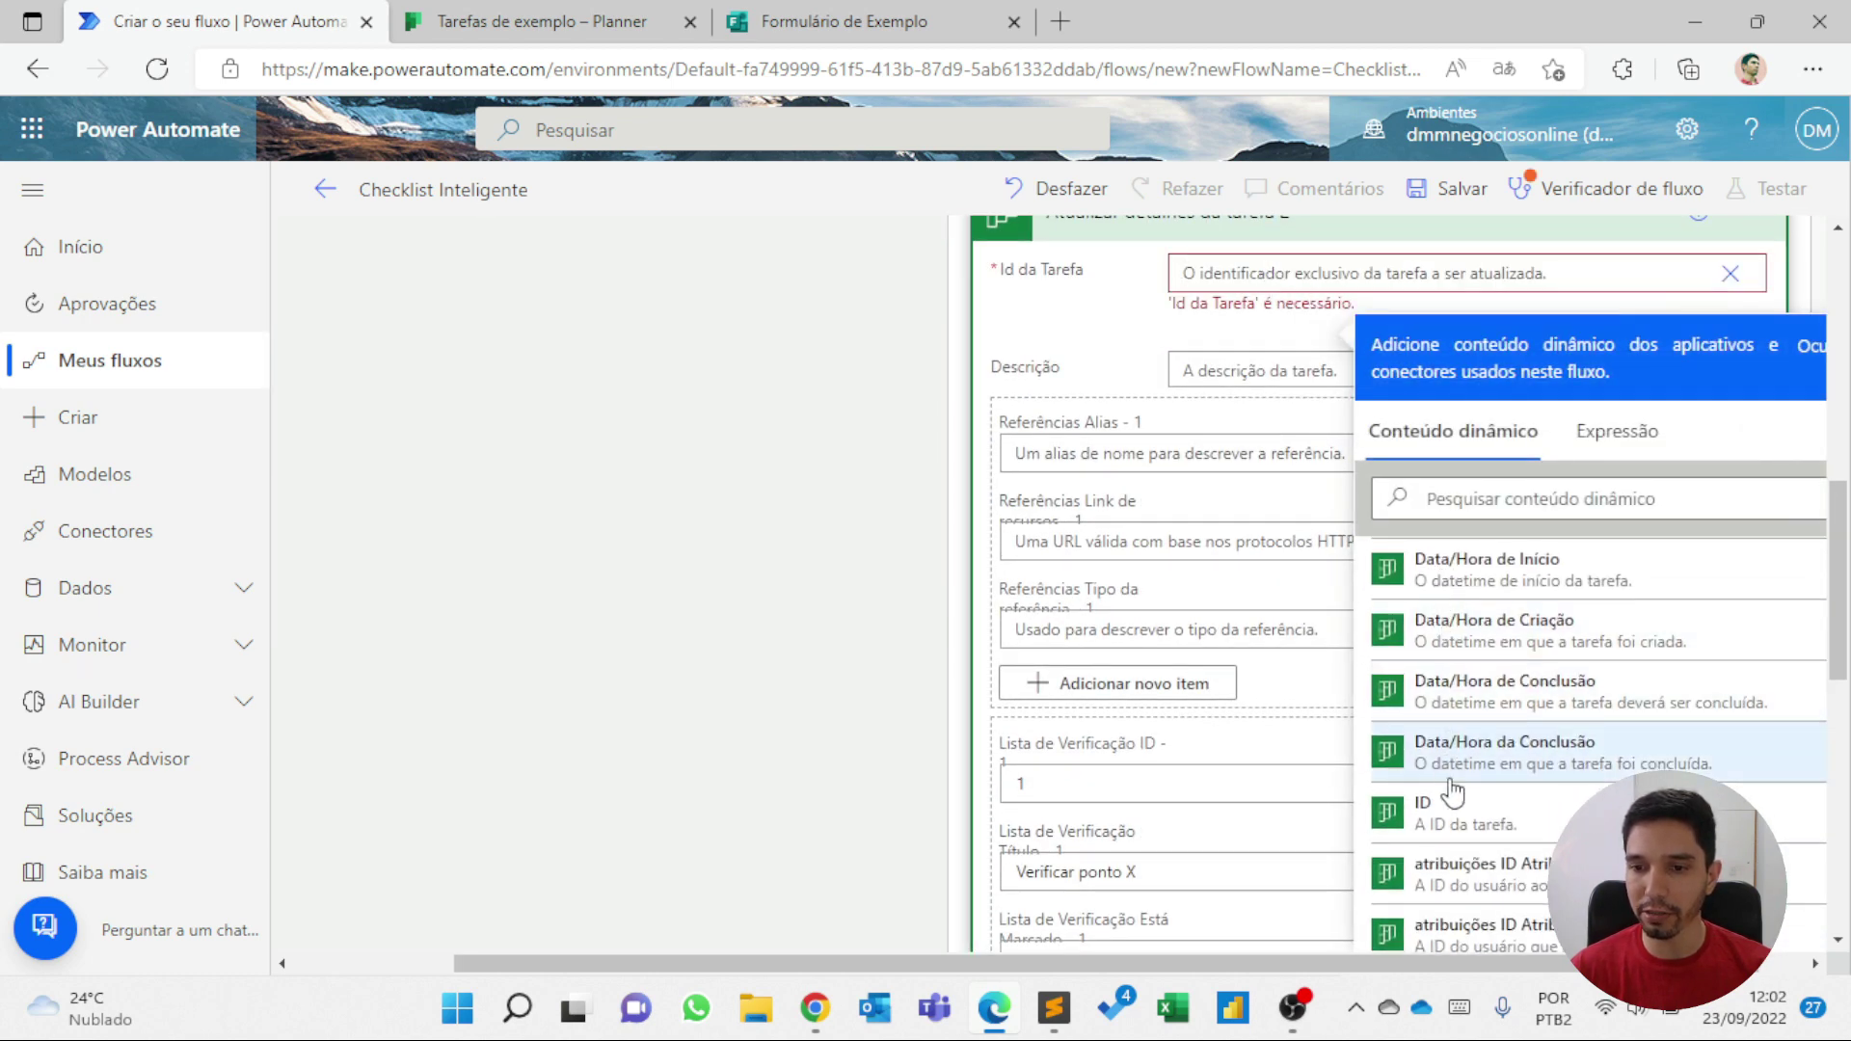
{"action": "left_click", "coordinate": [1449, 808]}
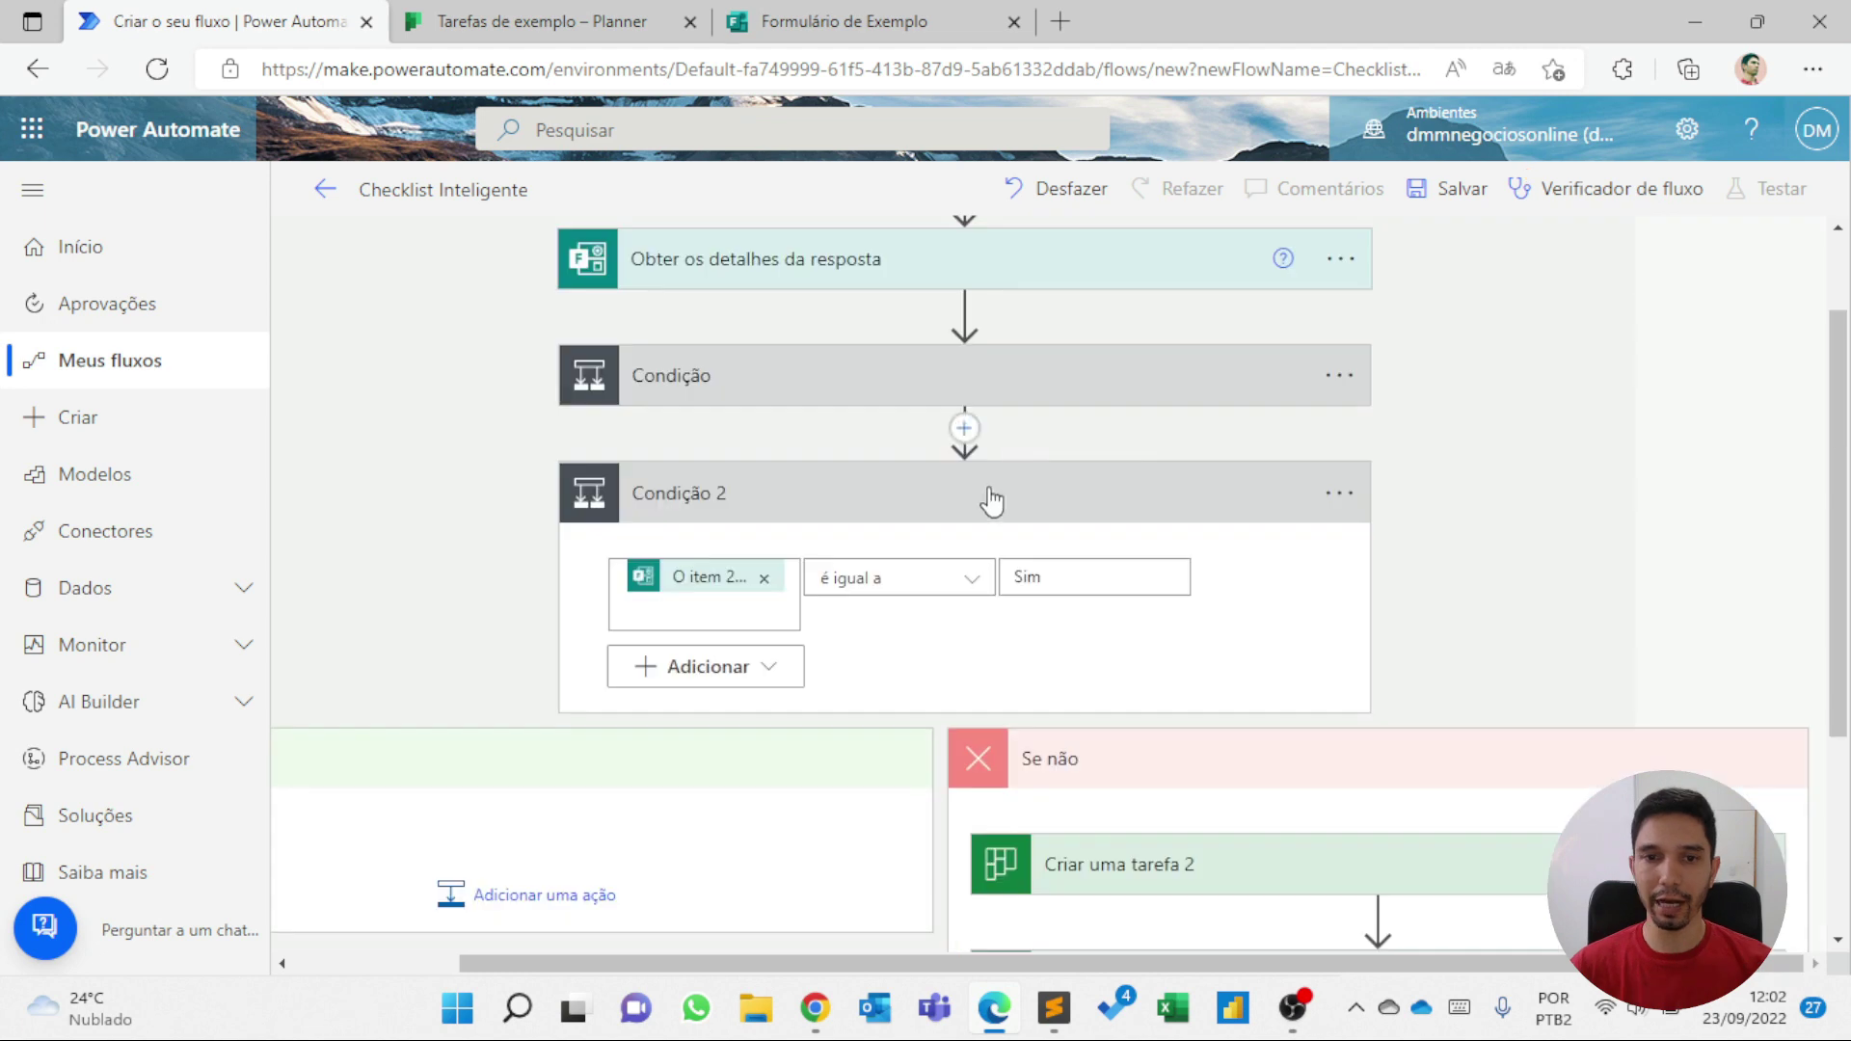
{"action": "left_click", "coordinate": [988, 508]}
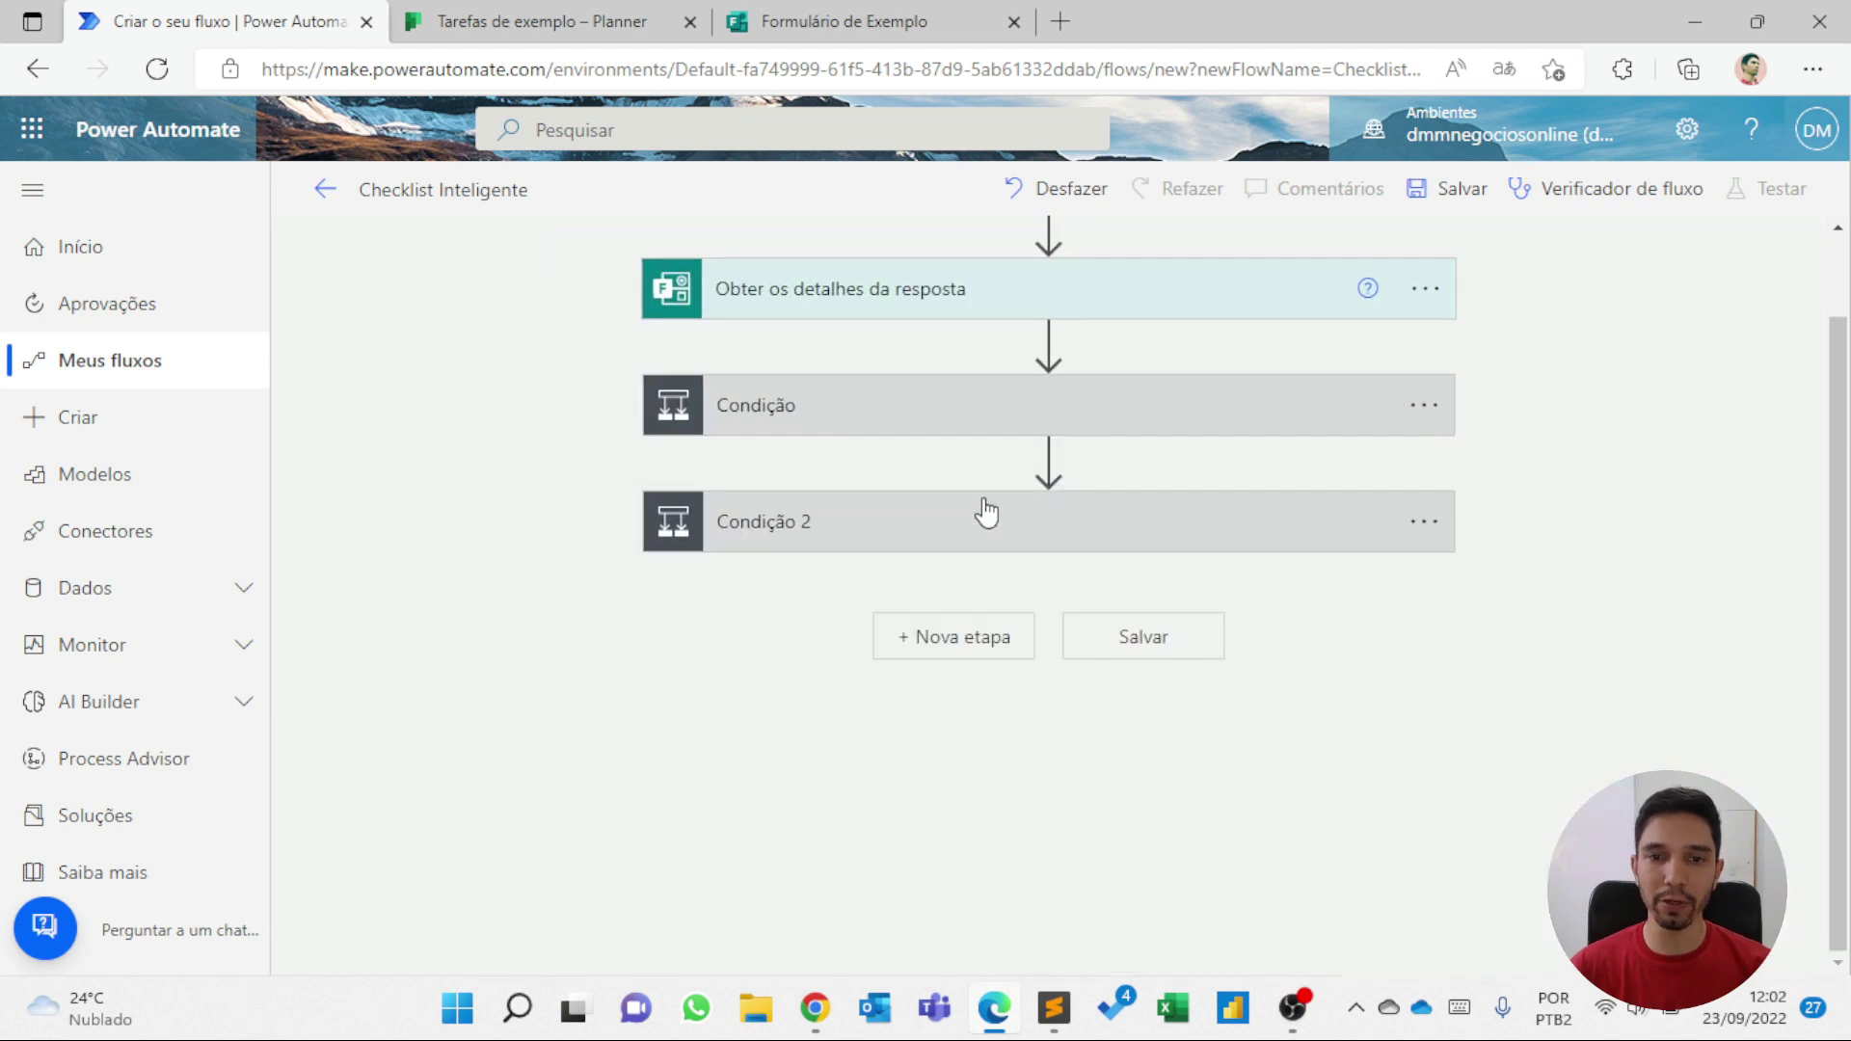
- Add another copy of the Condição from the flow clipboard as a new step after Condição 2
{"action": "left_click", "coordinate": [979, 644]}
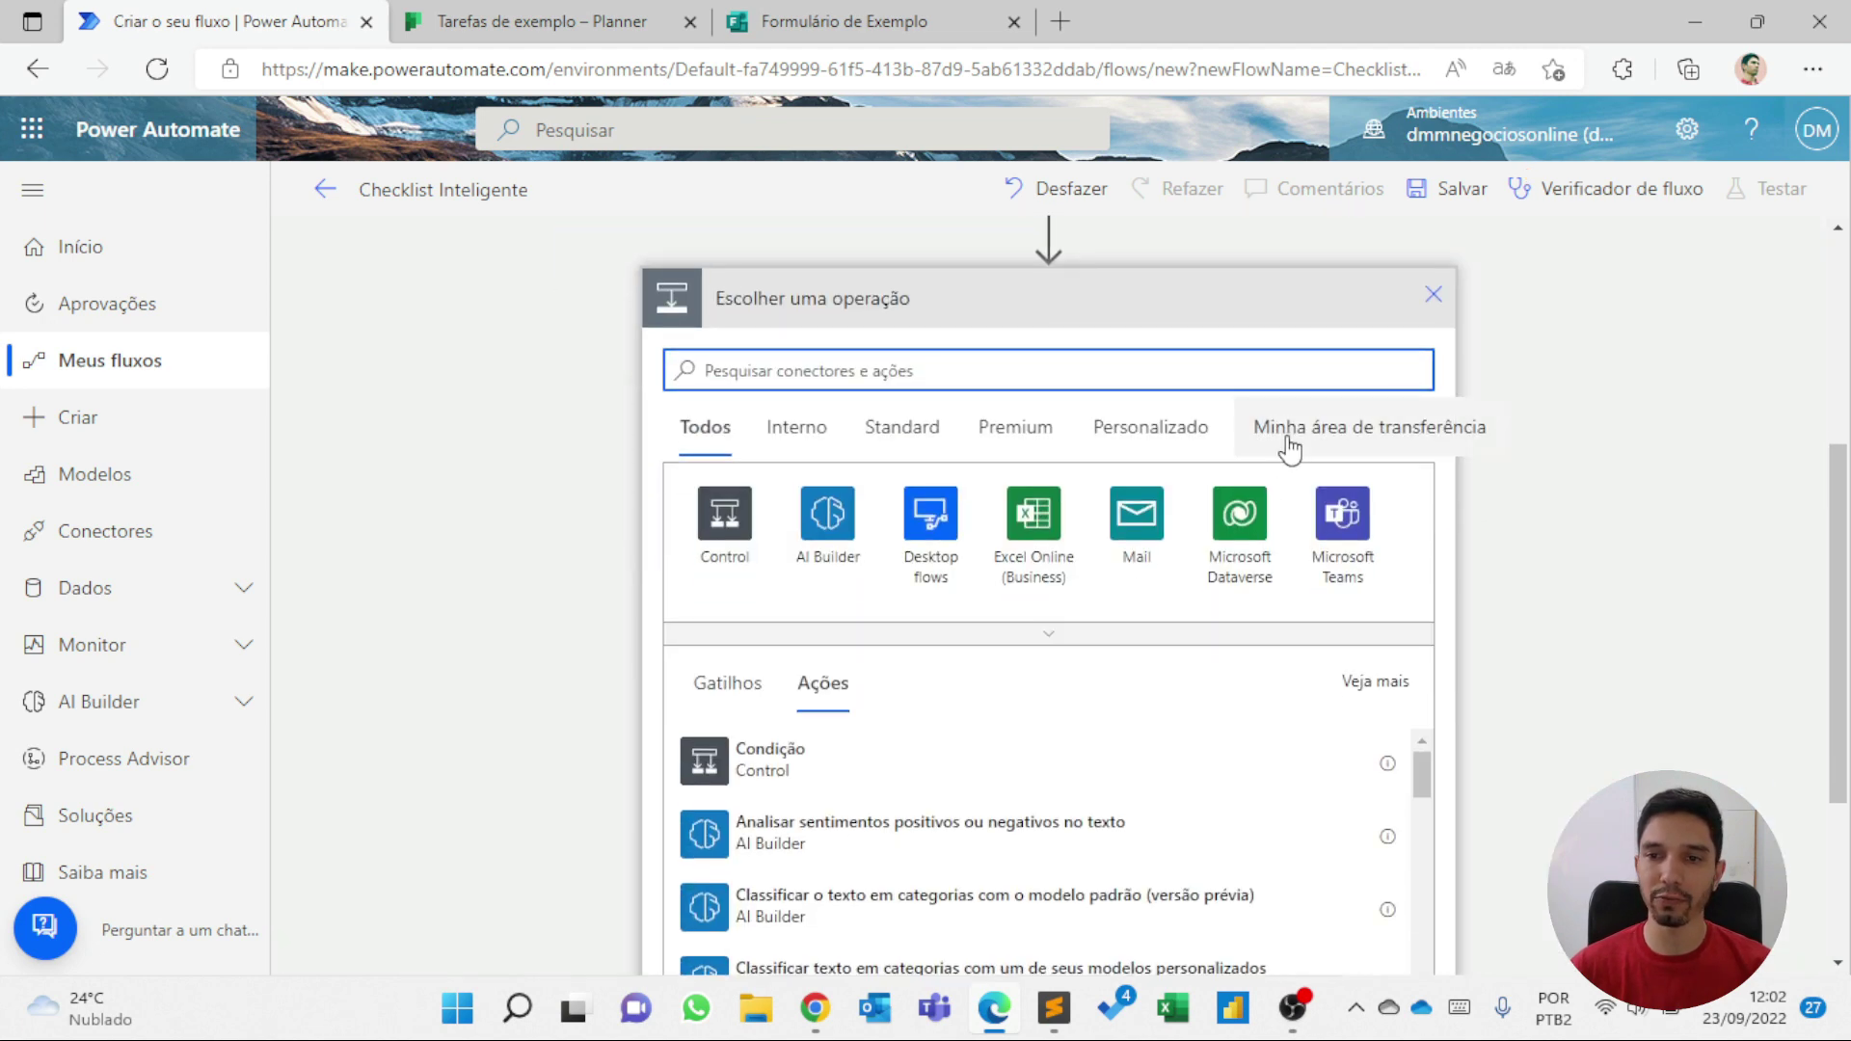
{"action": "left_click", "coordinate": [1288, 442]}
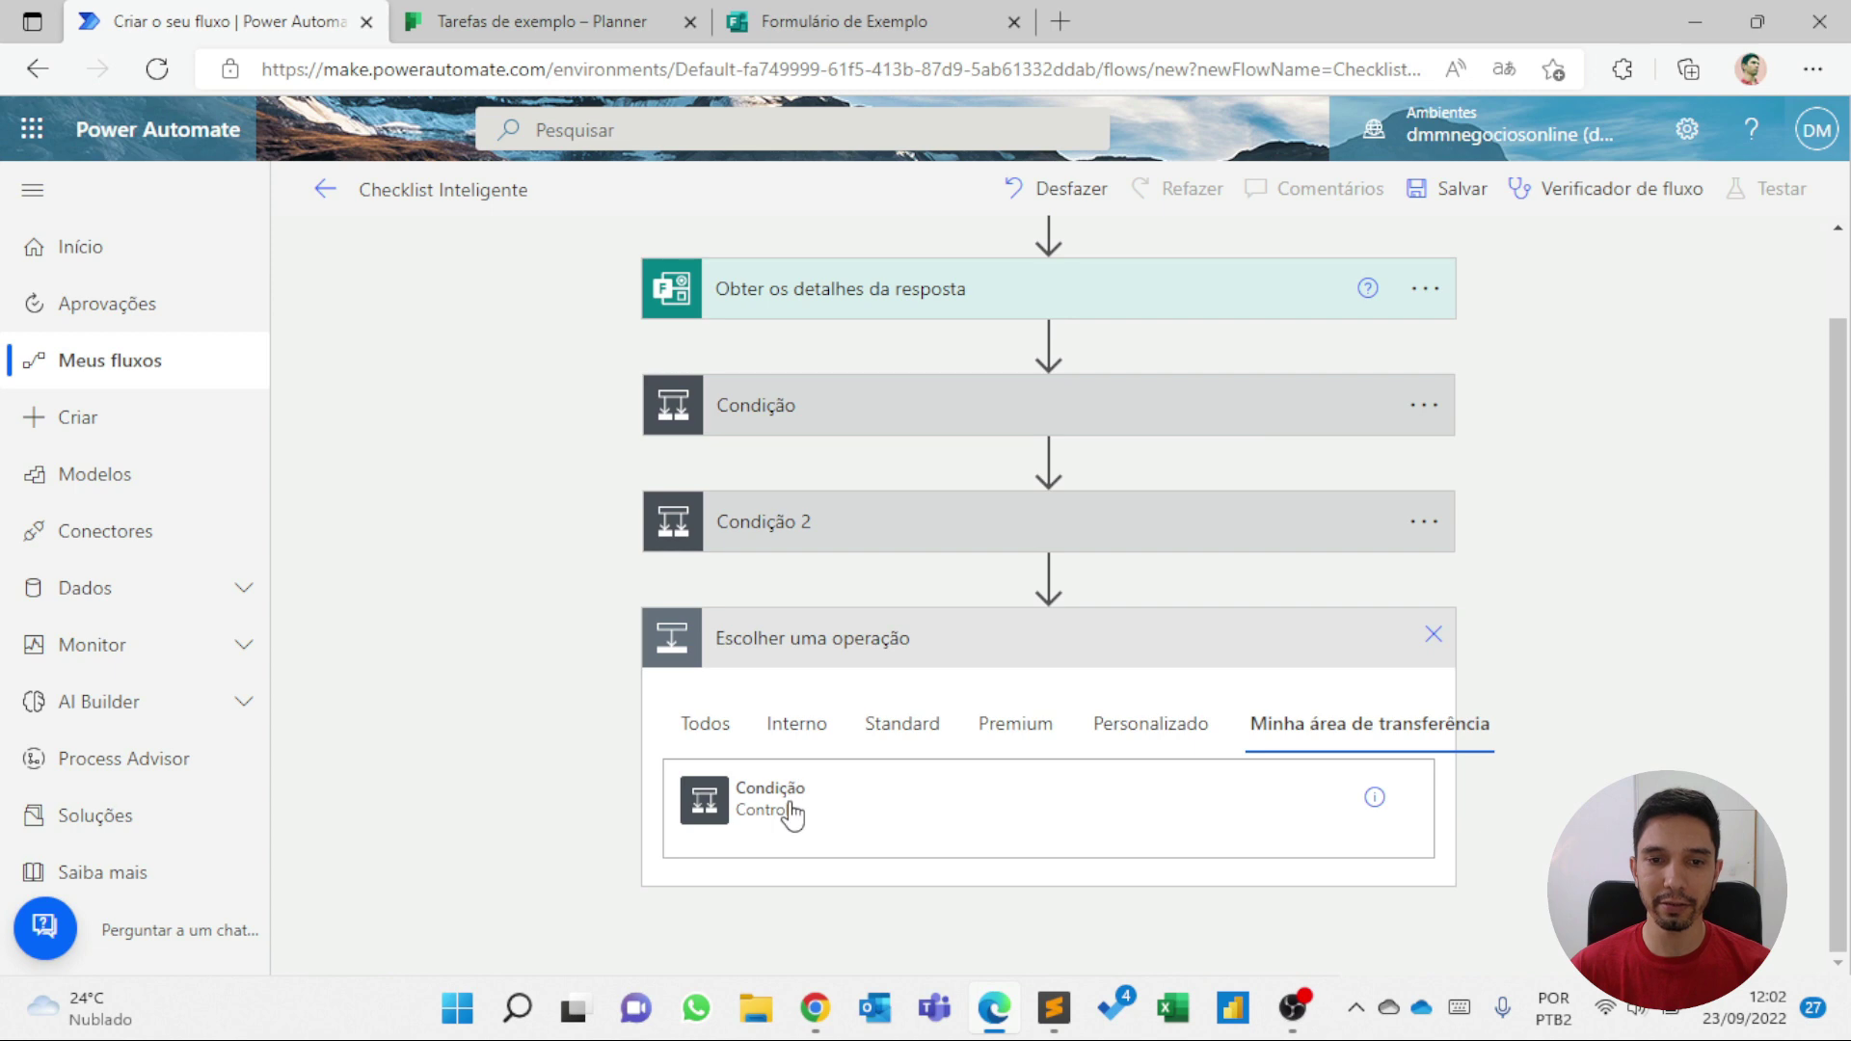
{"action": "left_click", "coordinate": [789, 810]}
- In Condição 3, replace the compared form answer with the dynamic value "O item 3 está conforme?"
{"action": "left_click", "coordinate": [868, 638]}
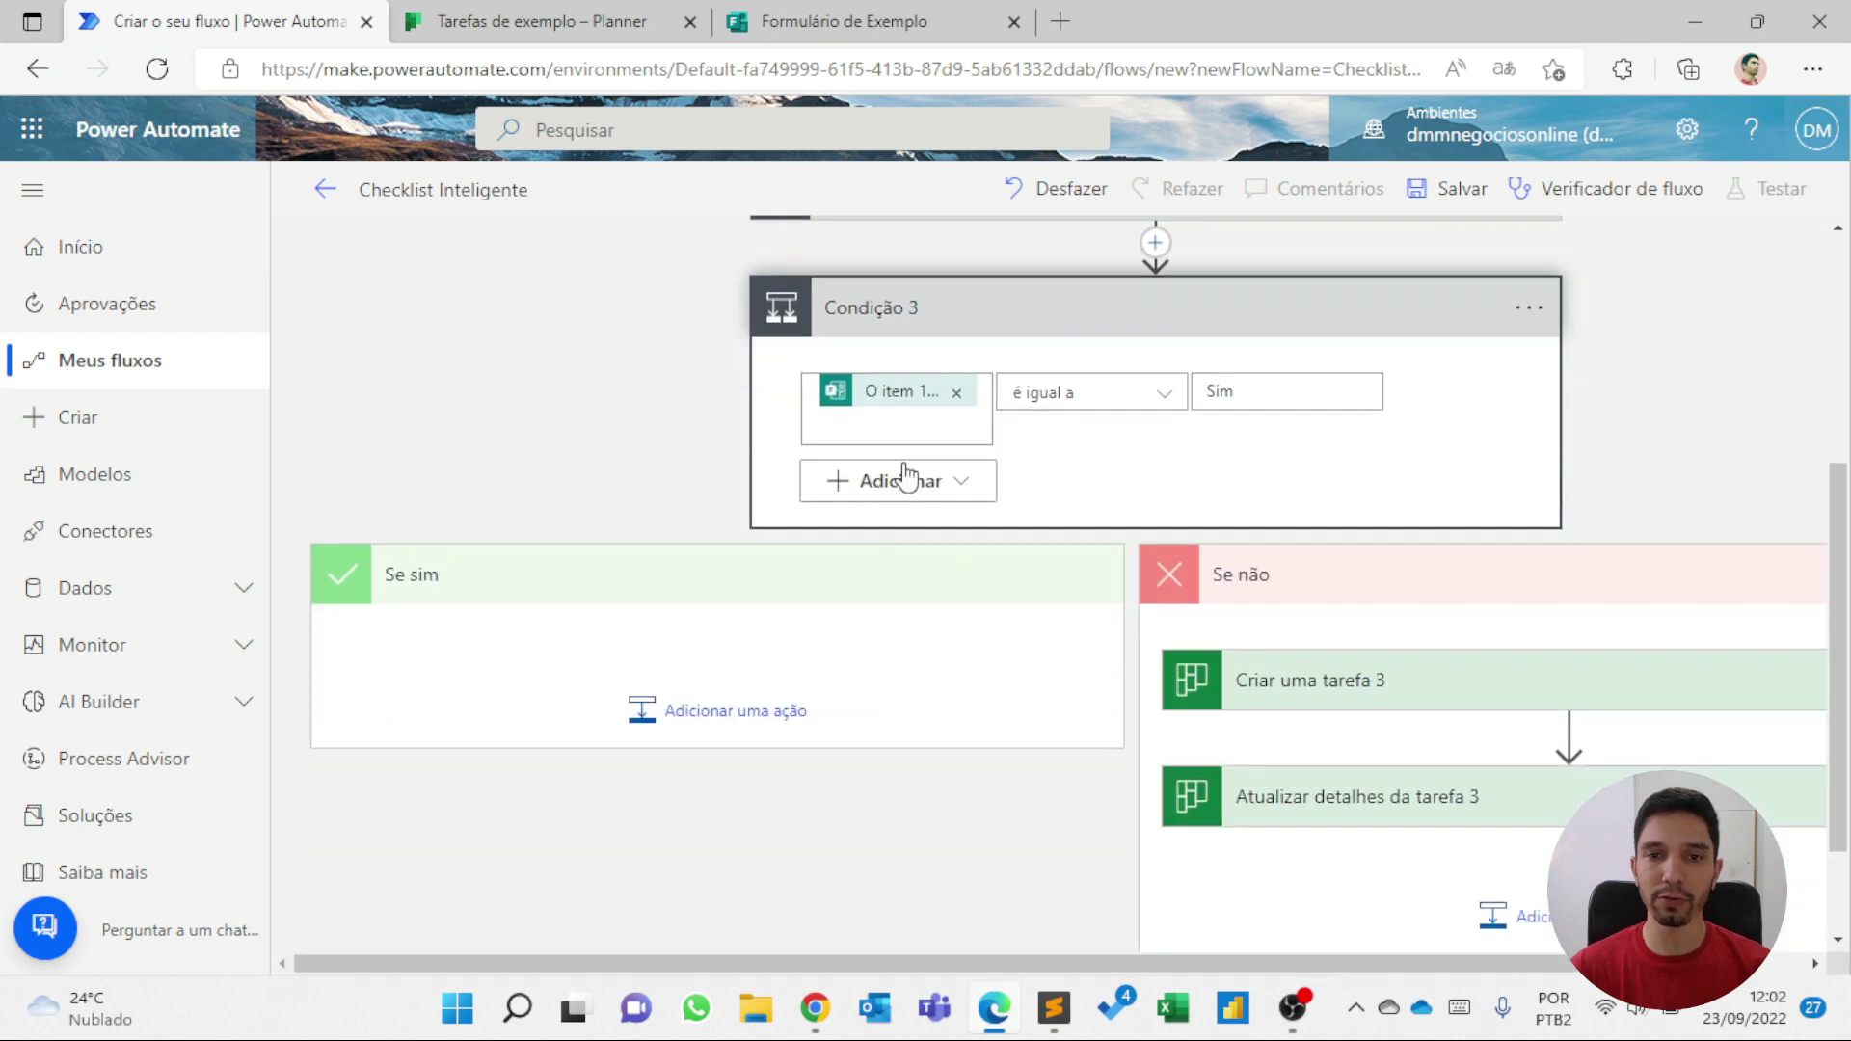
{"action": "left_click", "coordinate": [960, 400]}
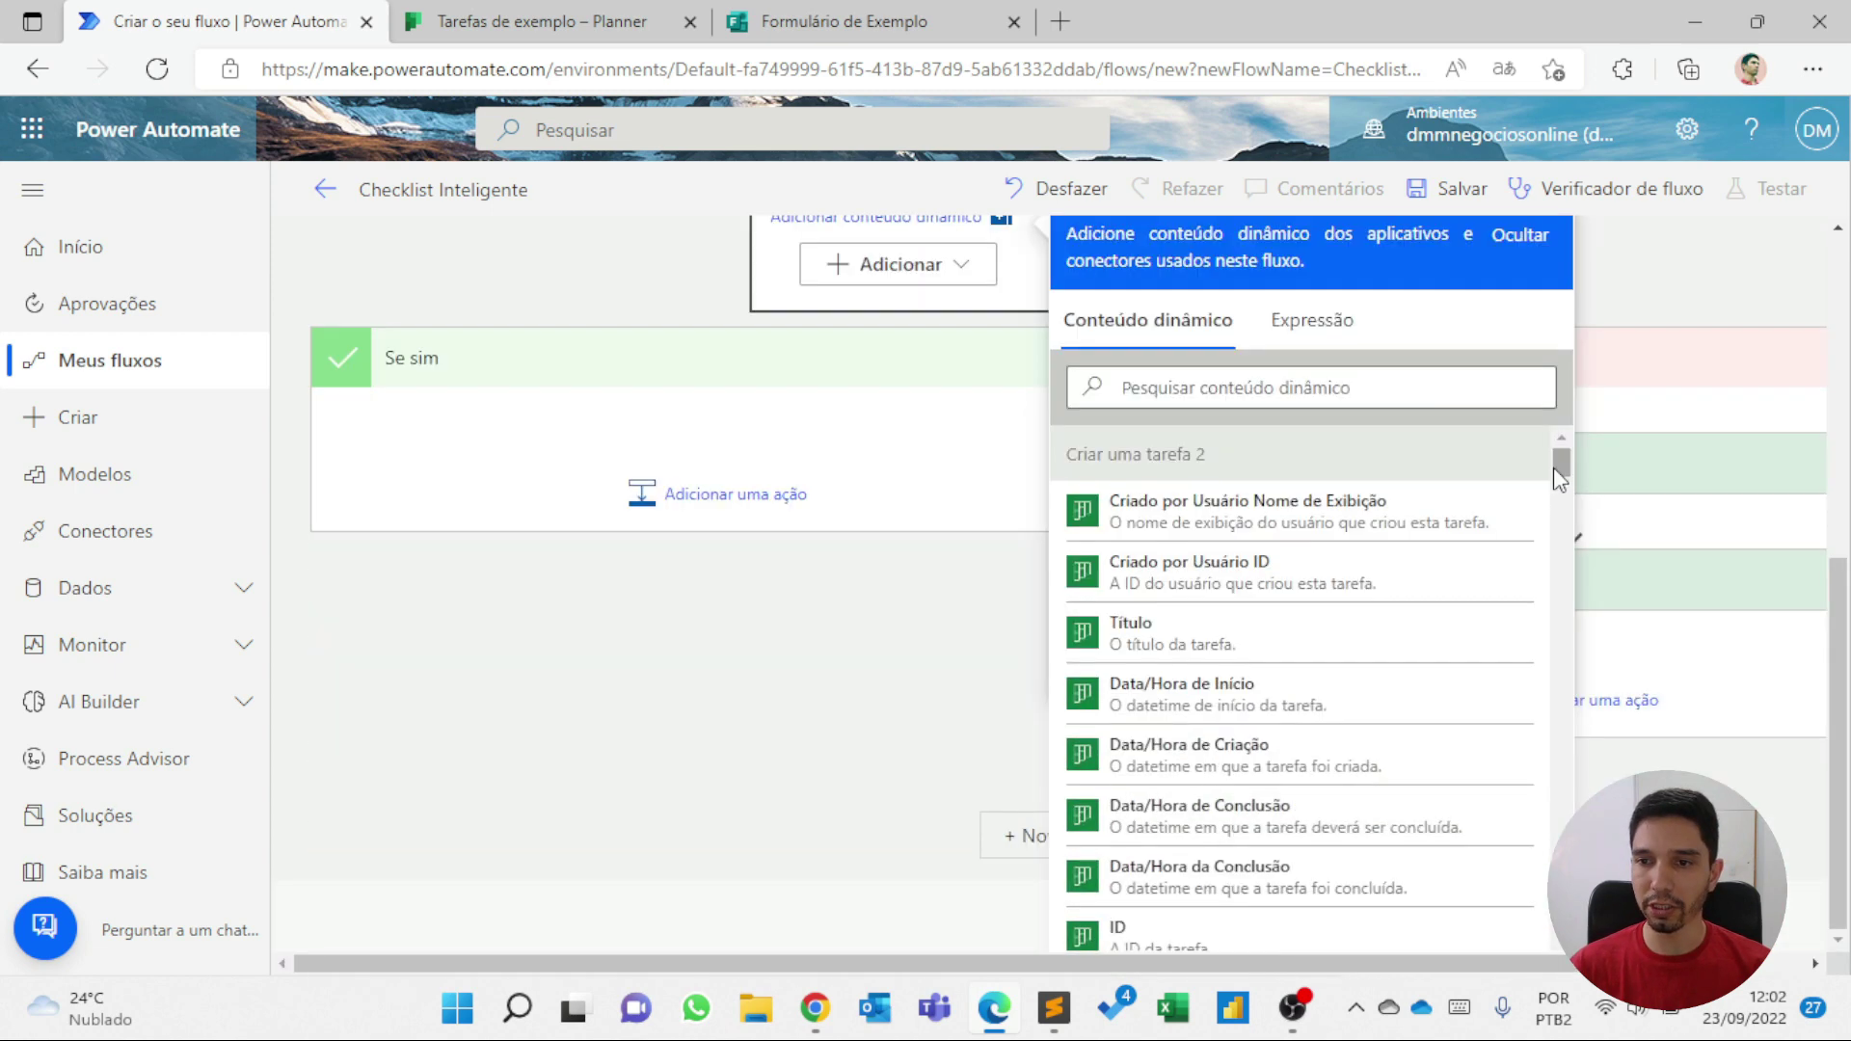
{"action": "left_click_drag", "start_coordinate": [1560, 479], "coordinate": [1531, 924]}
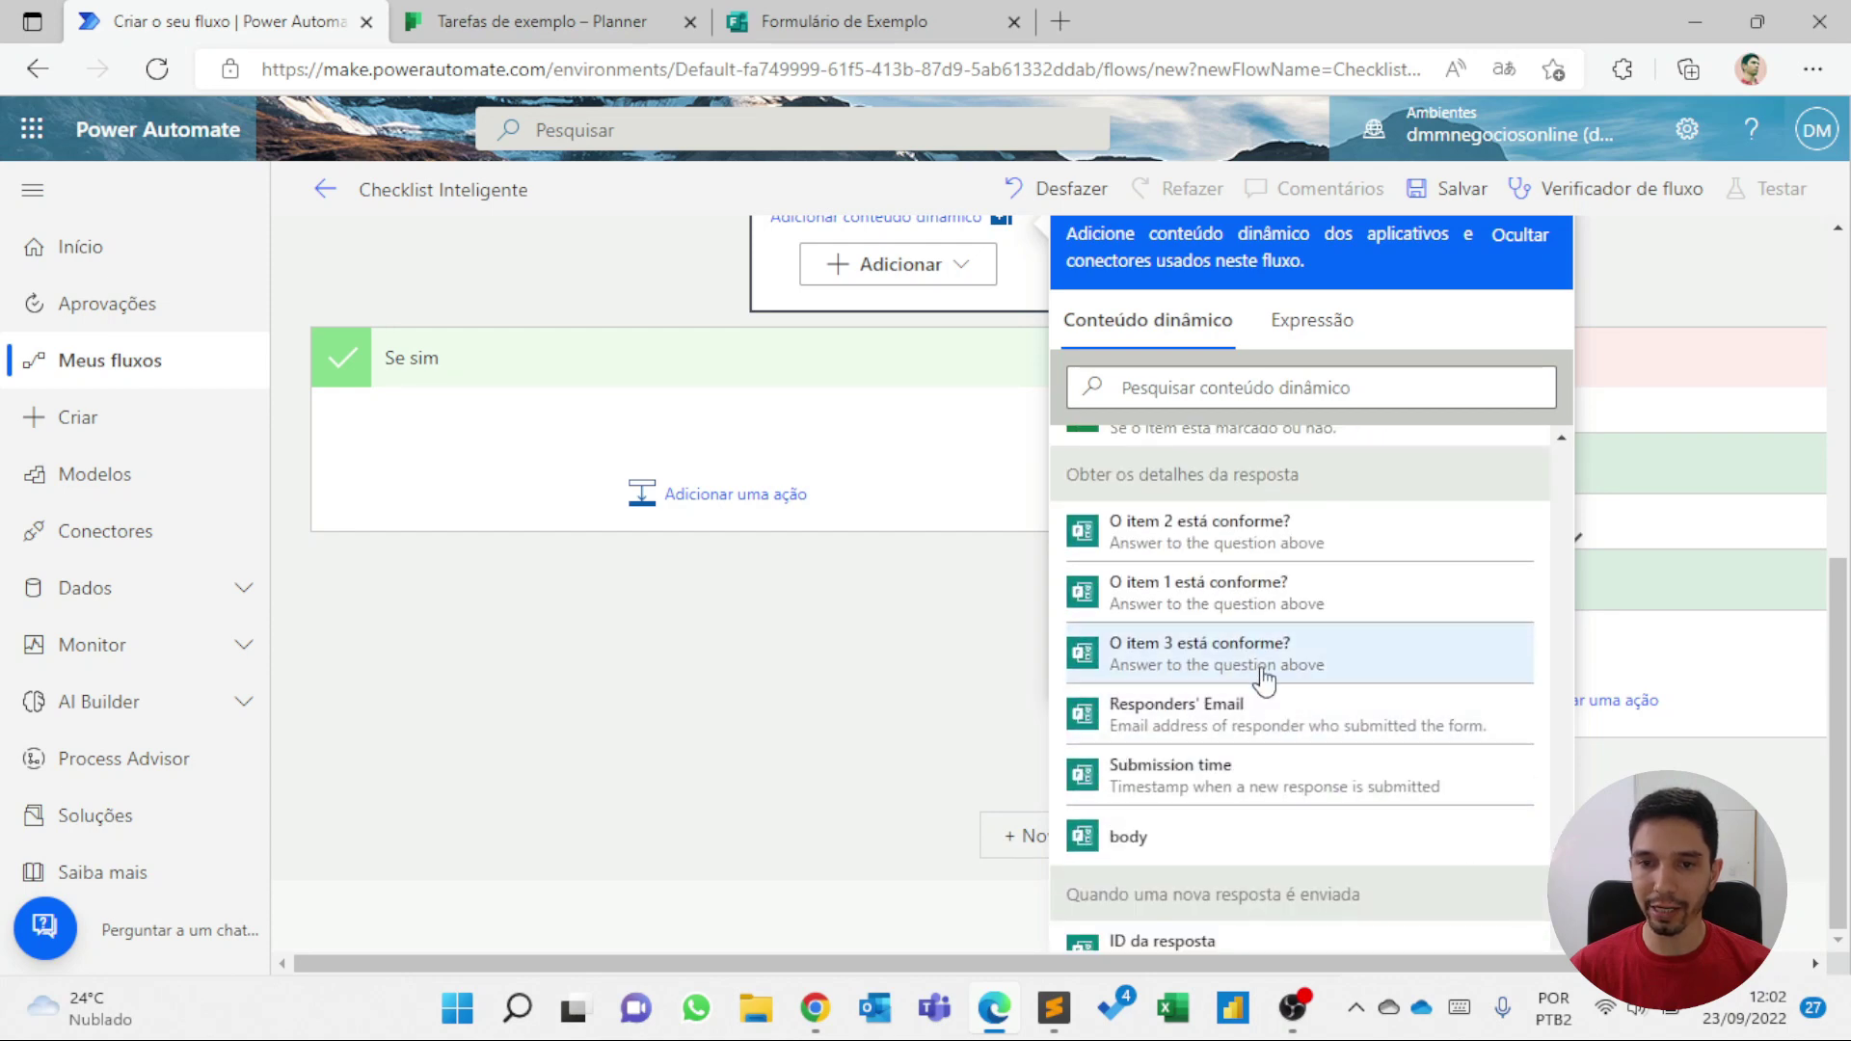
{"action": "left_click", "coordinate": [1200, 661]}
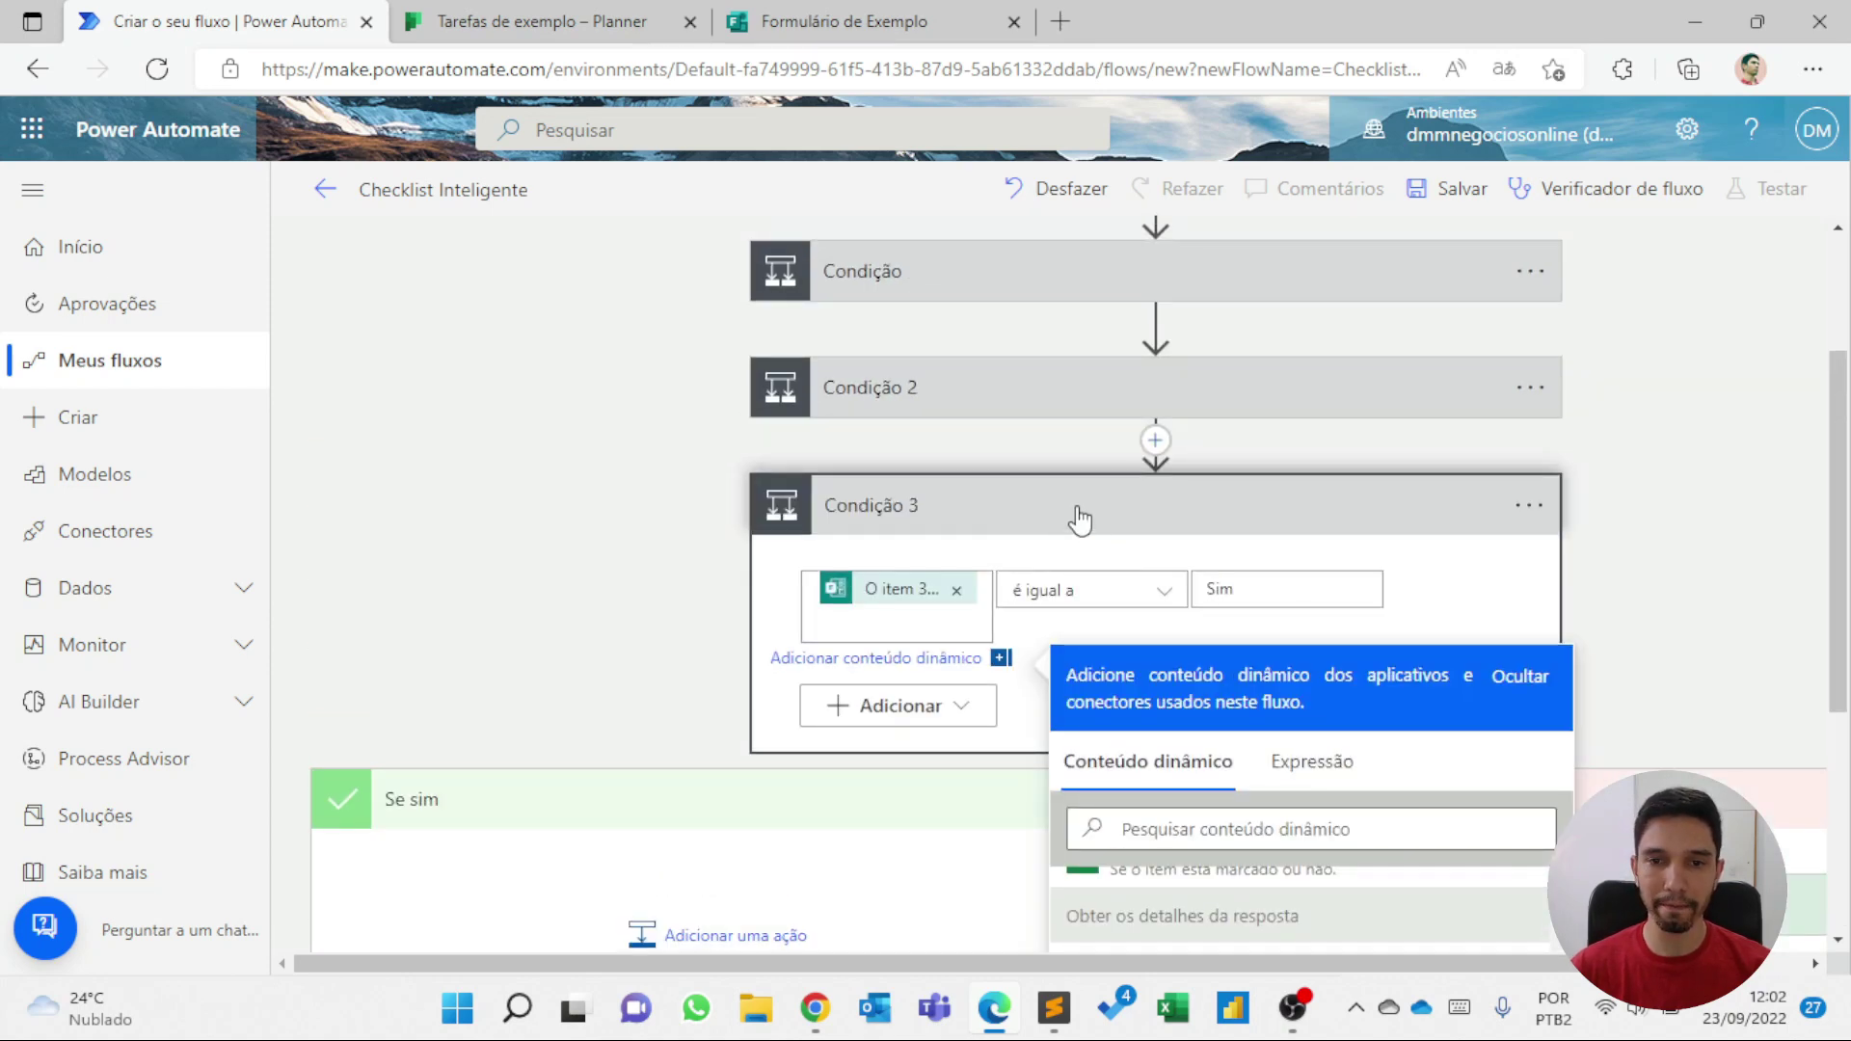
{"action": "left_click", "coordinate": [1080, 521]}
{"action": "left_click", "coordinate": [1003, 638]}
- Change the title in Criar uma tarefa 3 to "Existe uma inconformidade no item 3 do Formulário de Exemplo"
{"action": "scroll", "coordinate": [1295, 731], "scroll_direction": "down", "scroll_amount": 2}
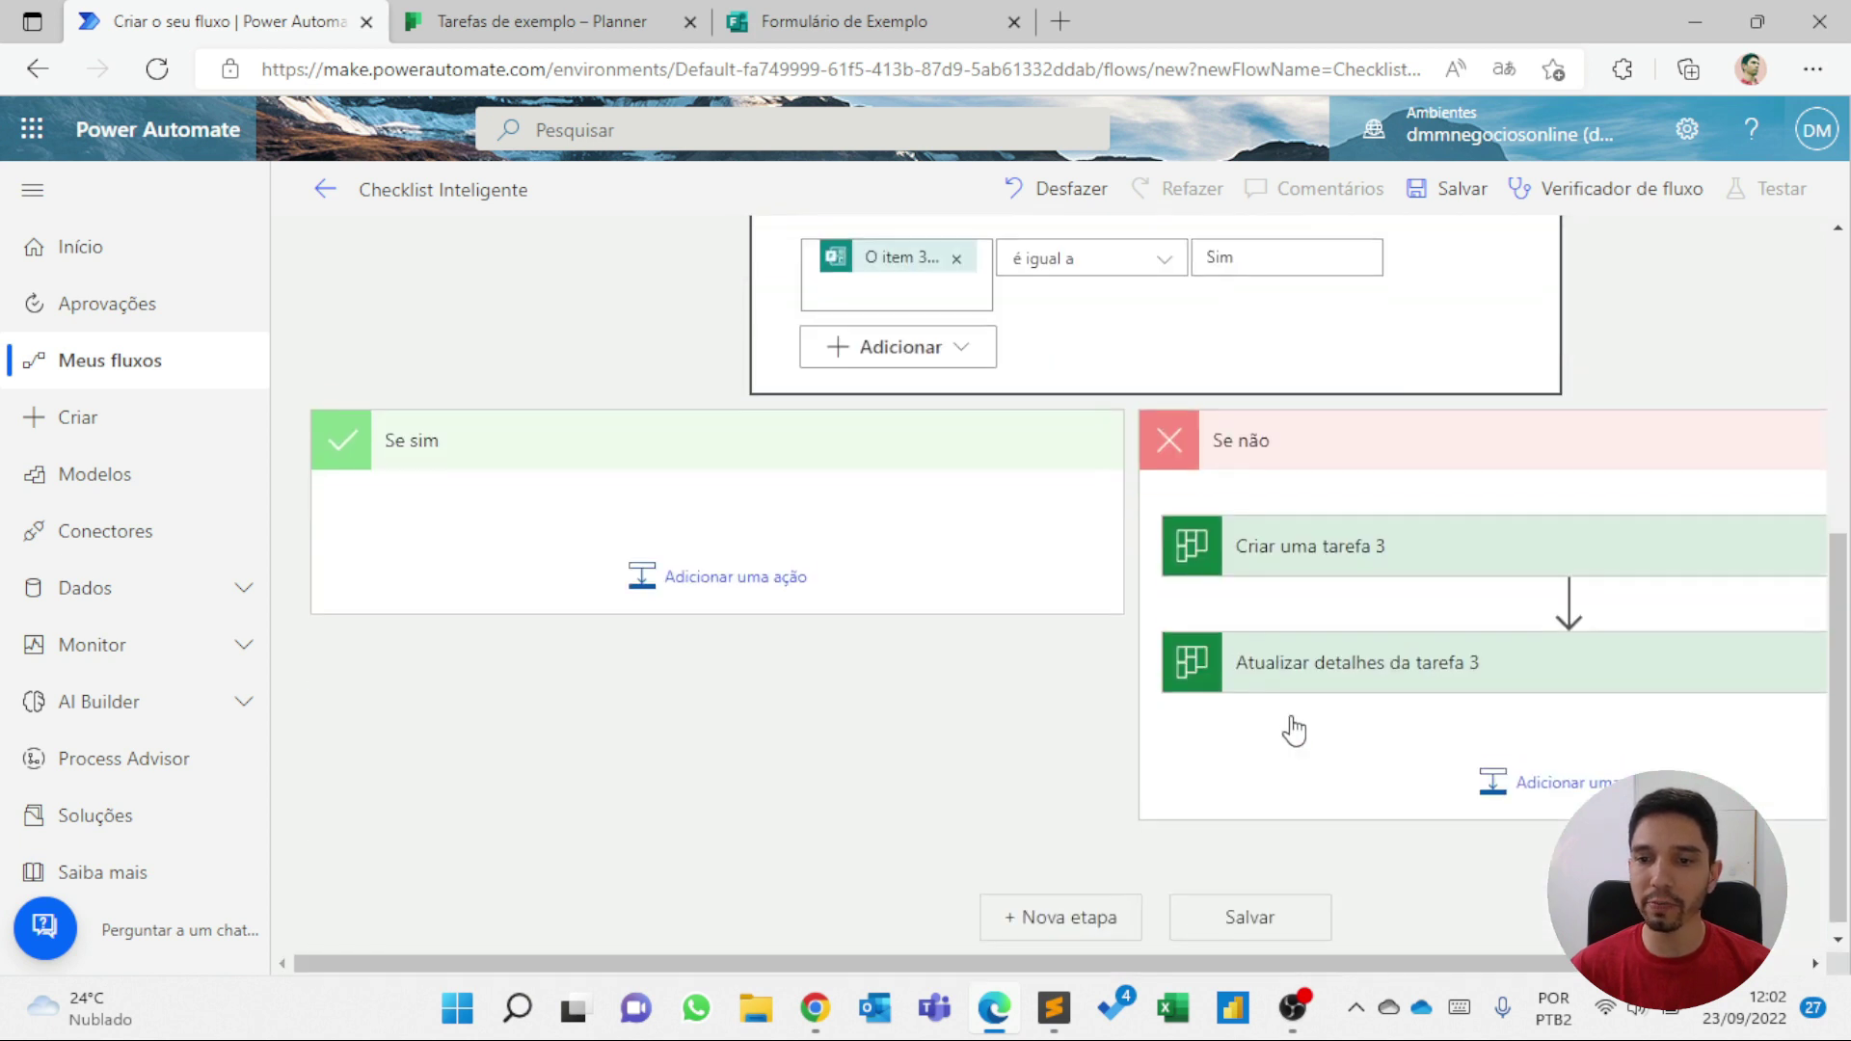
{"action": "left_click", "coordinate": [1320, 542]}
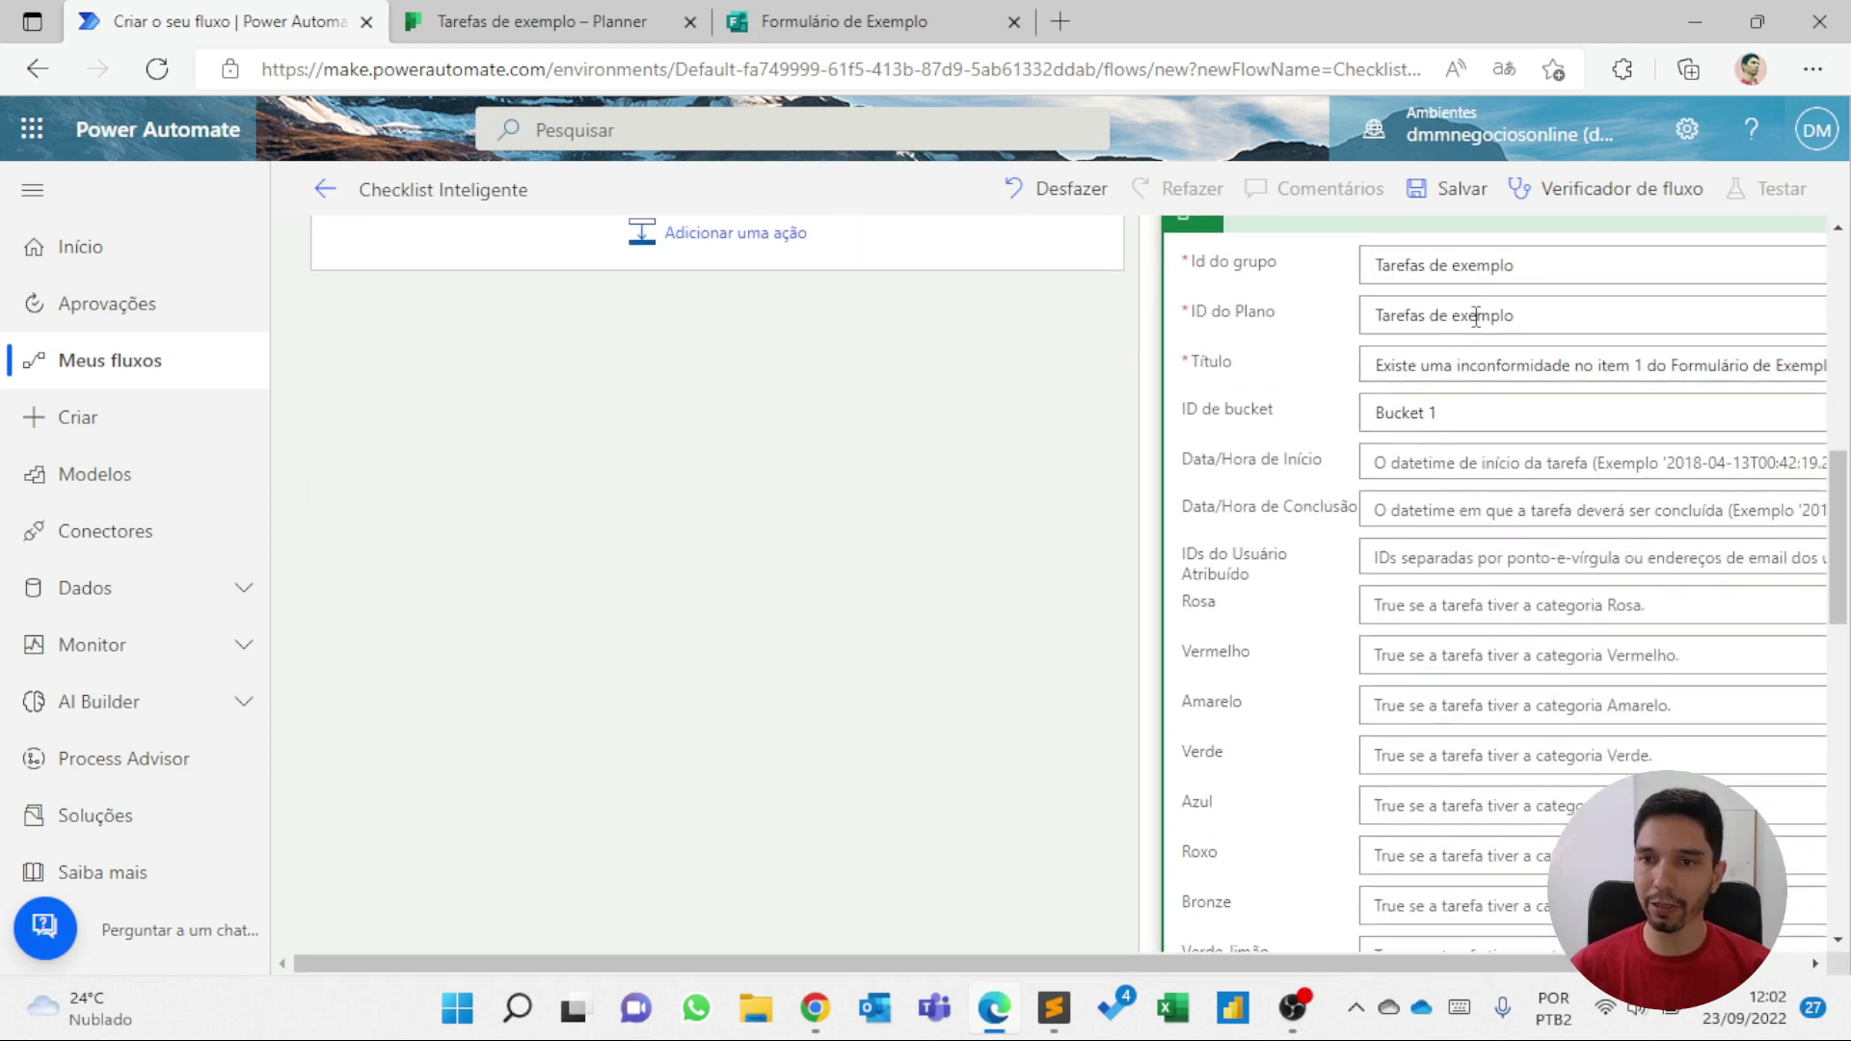
{"action": "left_click", "coordinate": [1640, 366]}
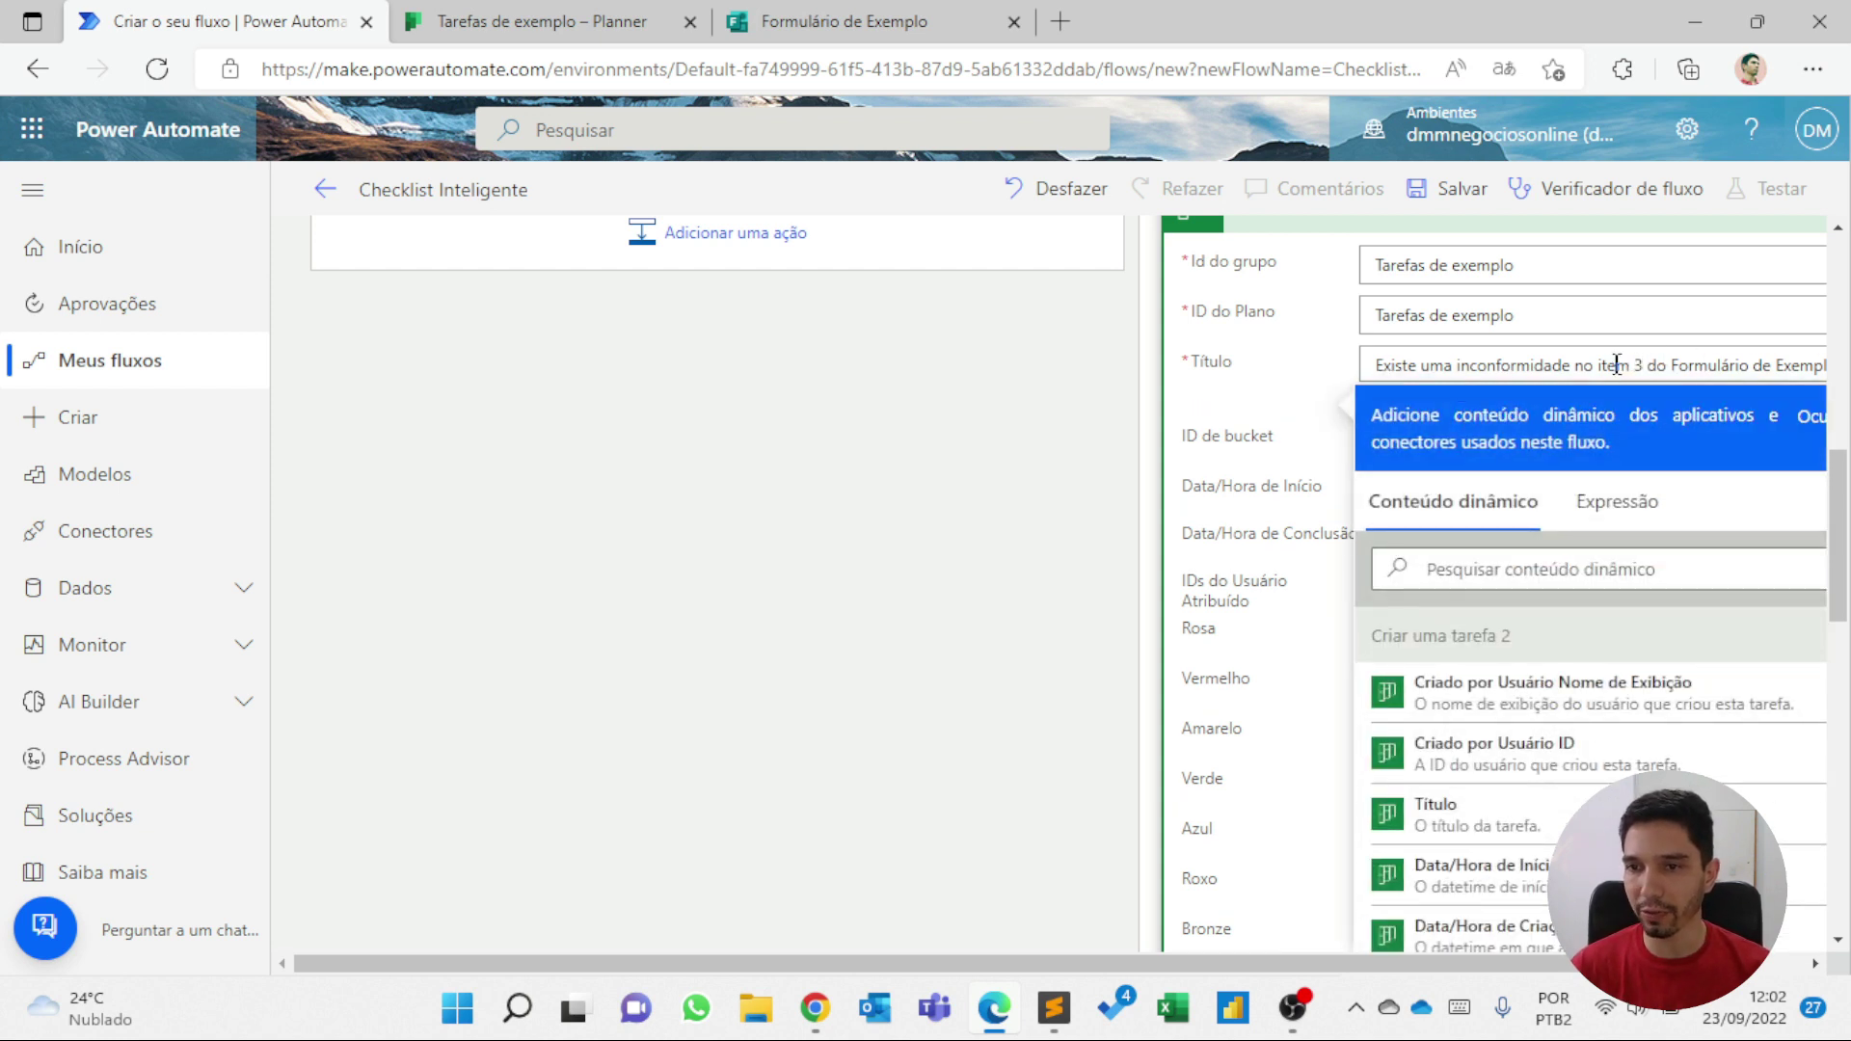
{"action": "scroll", "coordinate": [1344, 584], "scroll_direction": "down", "scroll_amount": 12}
- In Atualizar detalhes da tarefa 3, replace Id da Tarefa with the ID from Criar uma tarefa 3, and collapse Condição 3
{"action": "left_click", "coordinate": [1354, 648]}
{"action": "scroll", "coordinate": [1339, 579], "scroll_direction": "down", "scroll_amount": 5}
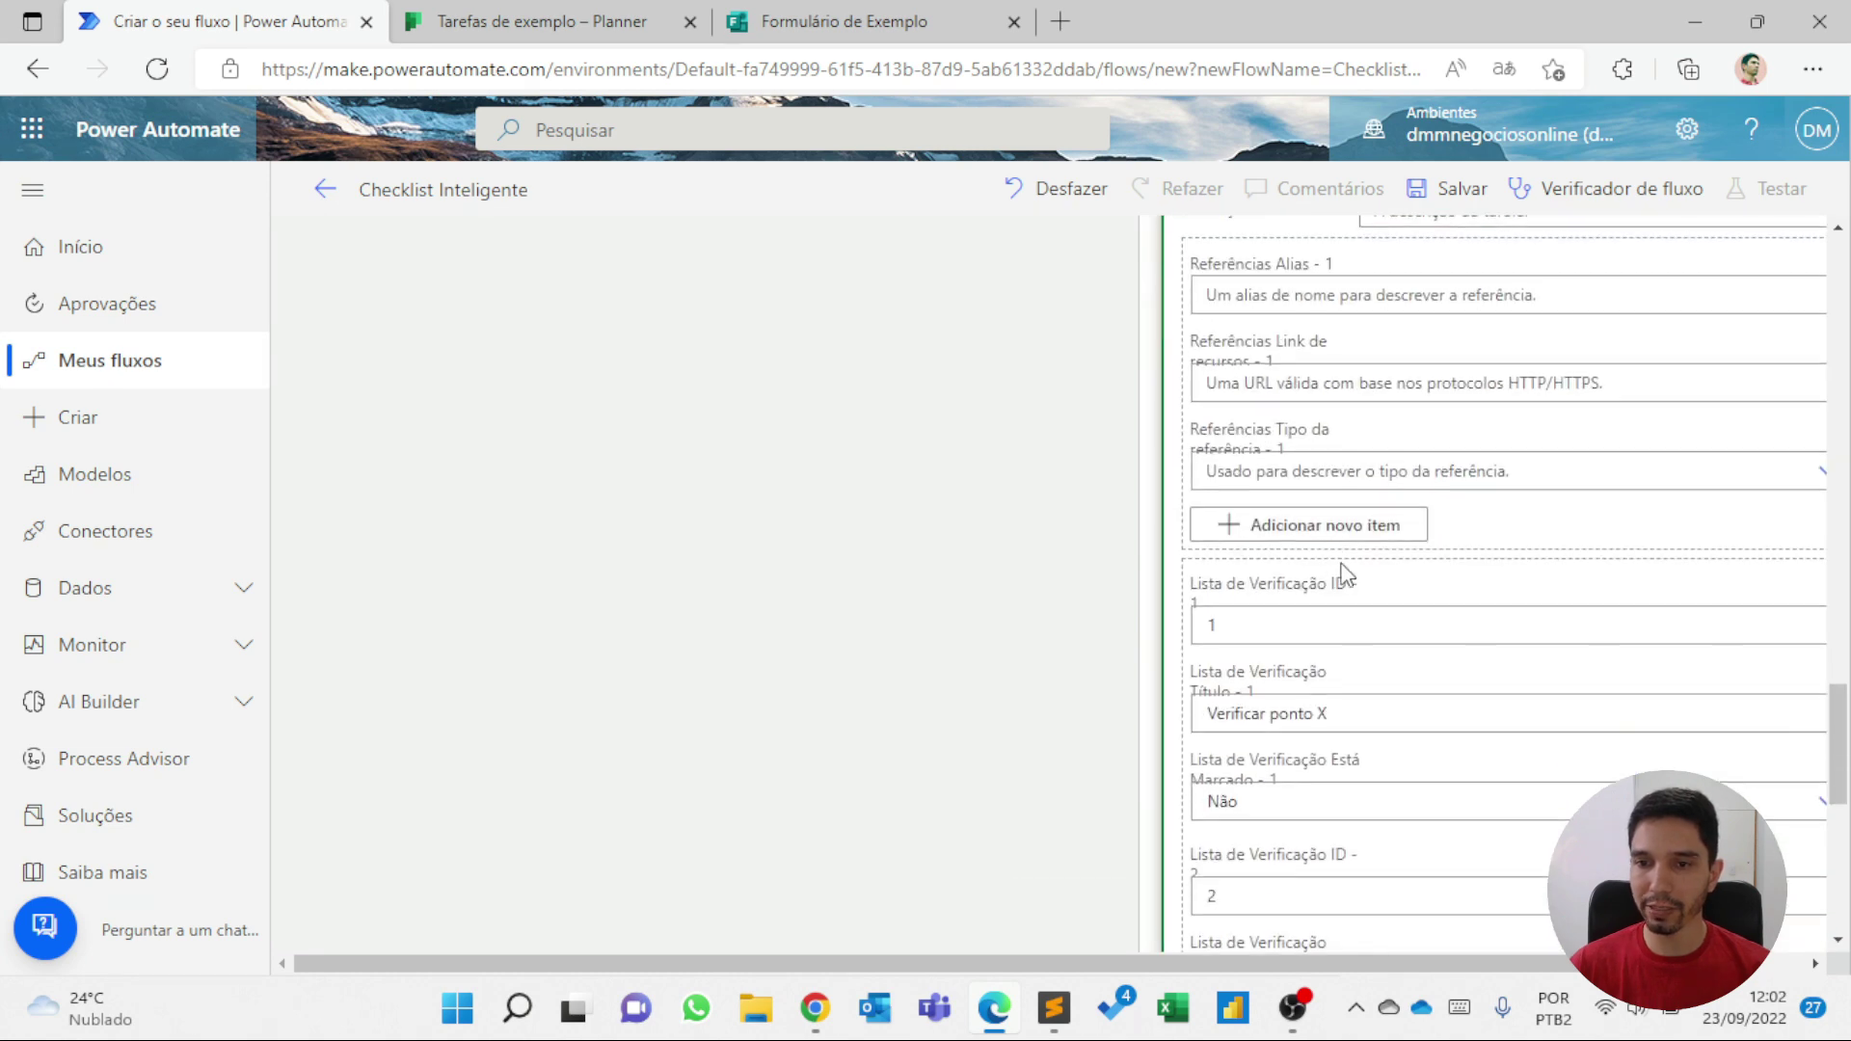
{"action": "scroll", "coordinate": [1361, 515], "scroll_direction": "up", "scroll_amount": 3}
{"action": "left_click", "coordinate": [1454, 493]}
{"action": "left_click", "coordinate": [1459, 494]}
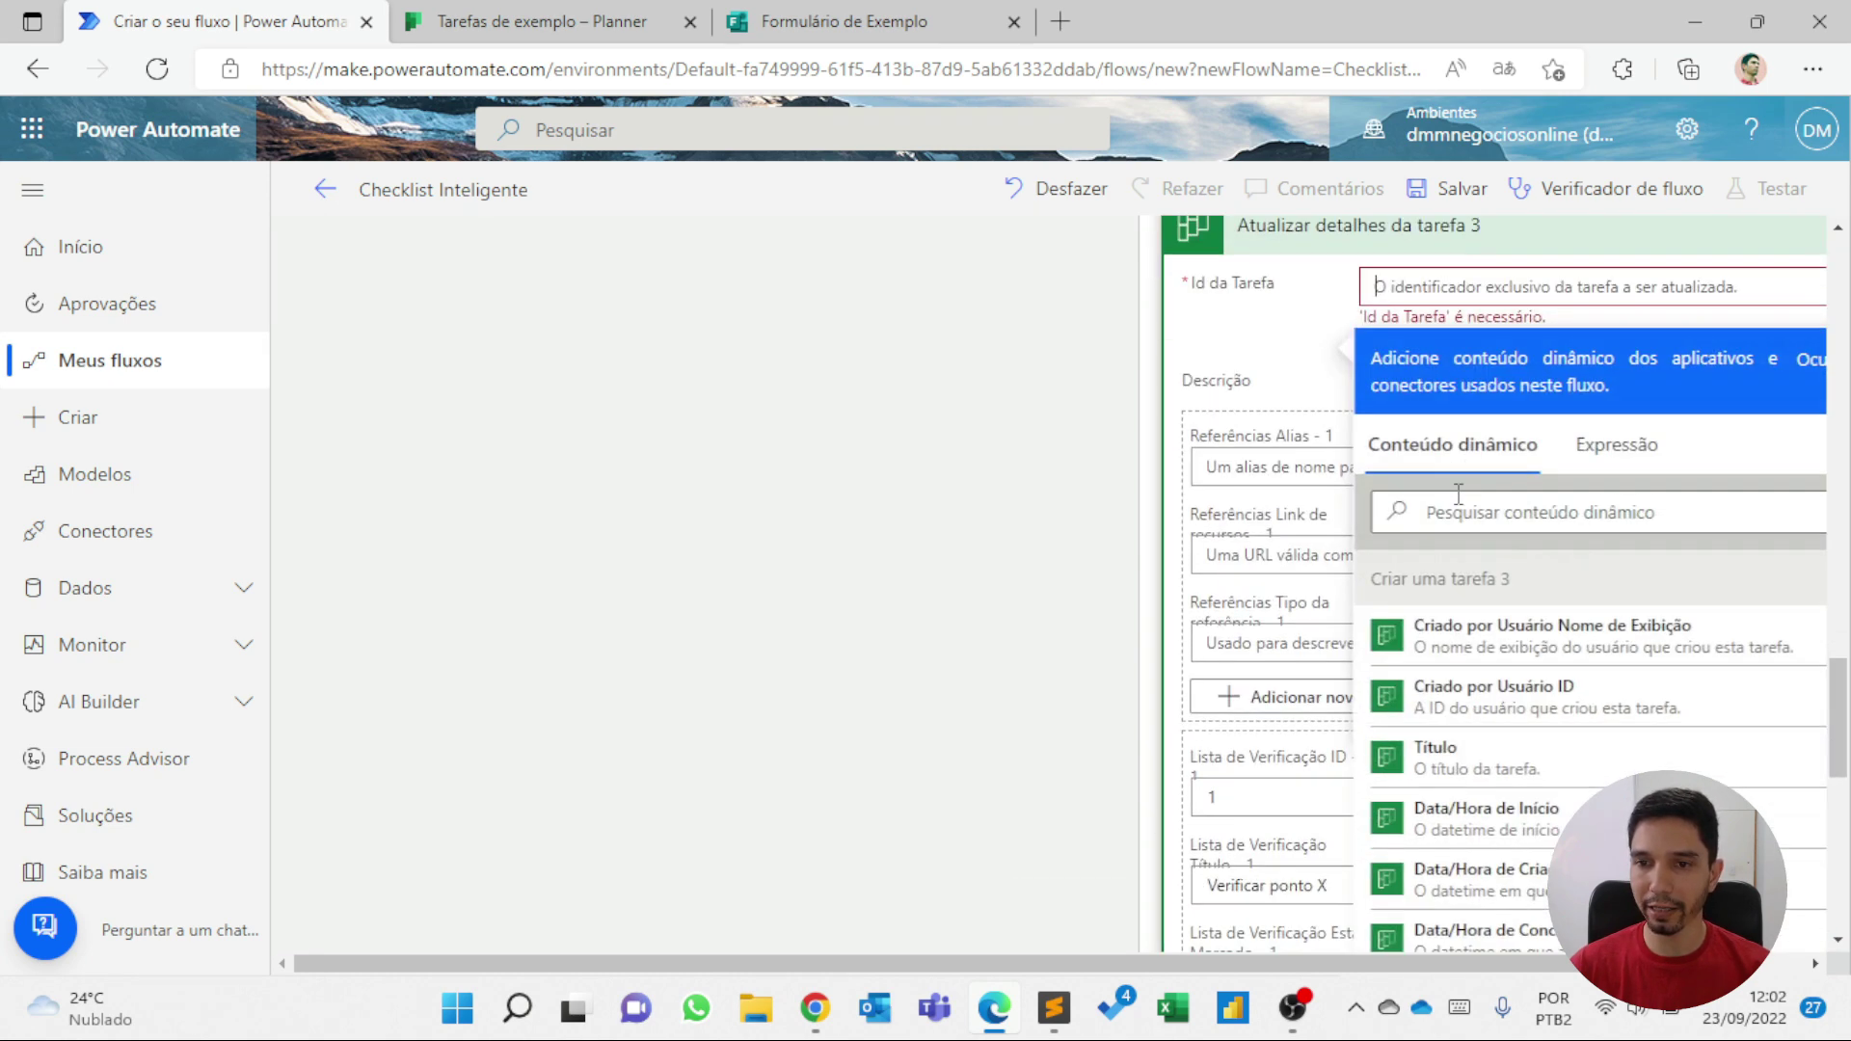
{"action": "scroll", "coordinate": [1444, 617], "scroll_direction": "down", "scroll_amount": 5}
{"action": "left_click", "coordinate": [1446, 636]}
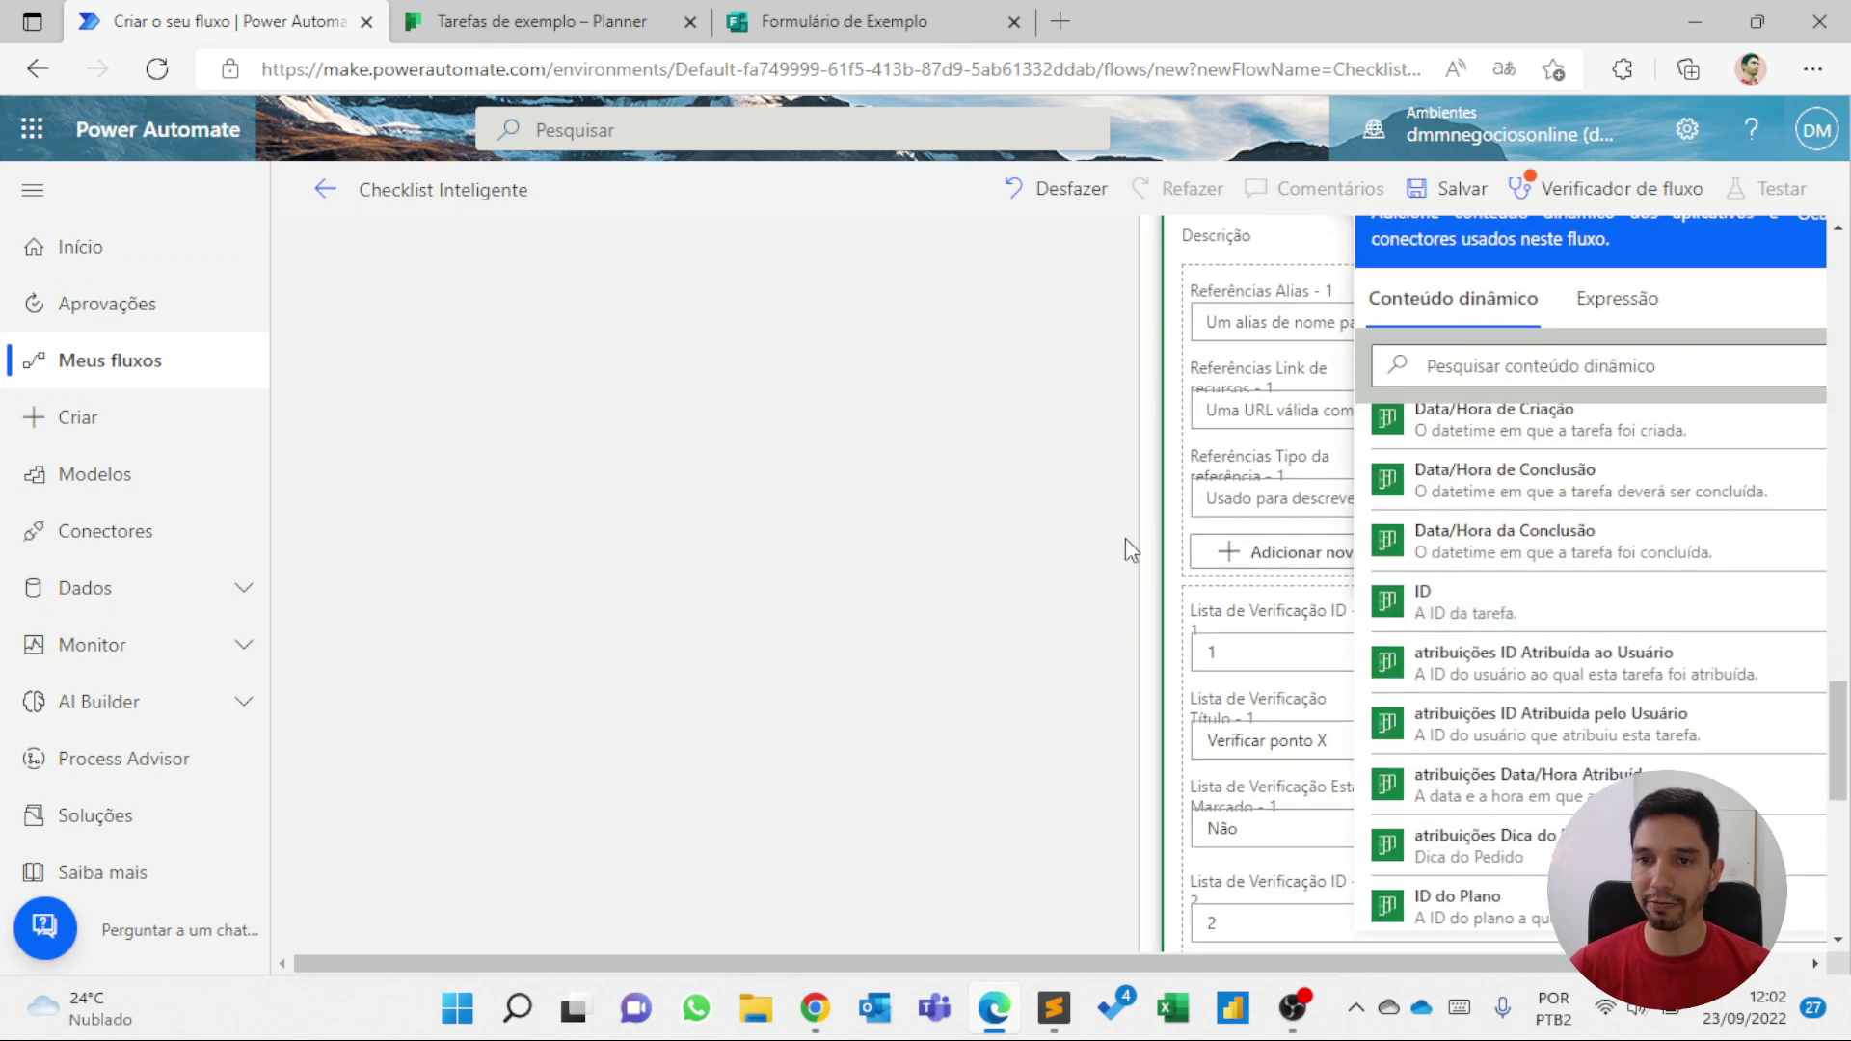
{"action": "scroll", "coordinate": [1125, 540], "scroll_direction": "up", "scroll_amount": 15}
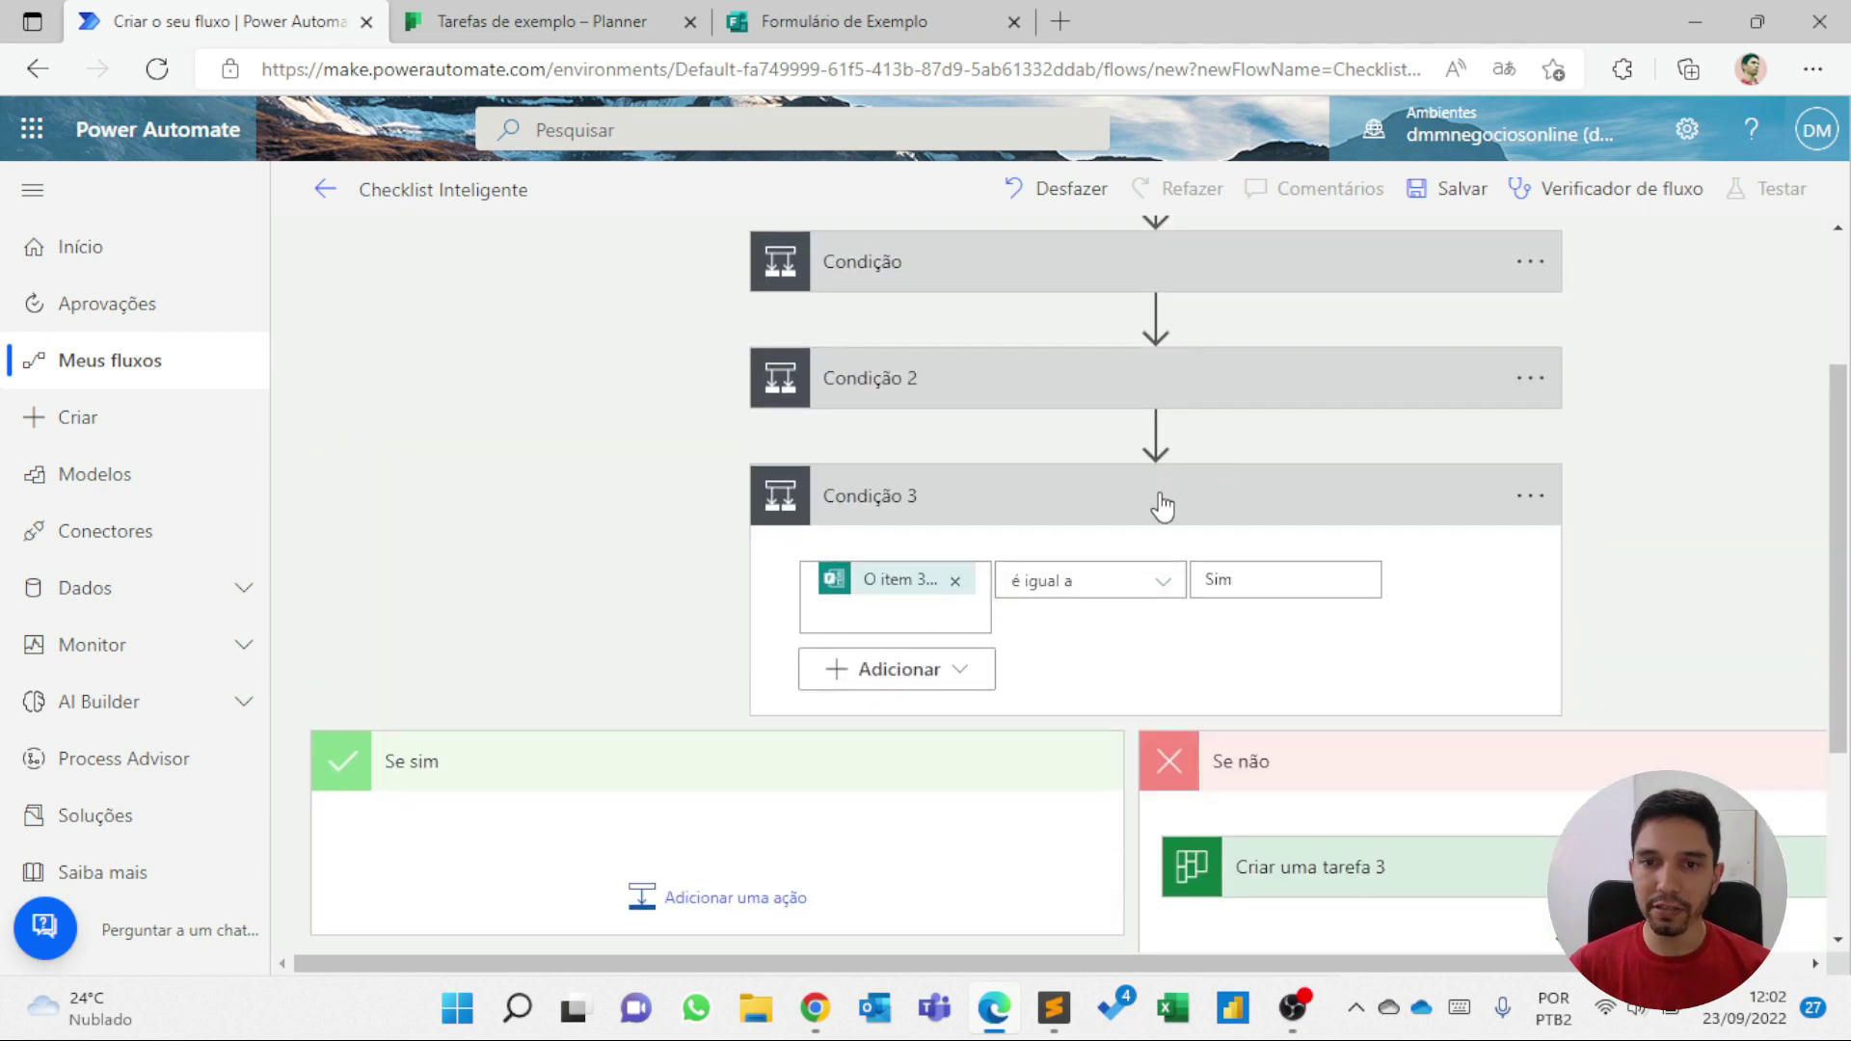
{"action": "left_click", "coordinate": [1158, 497]}
{"action": "scroll", "coordinate": [1160, 495], "scroll_direction": "up", "scroll_amount": 1}
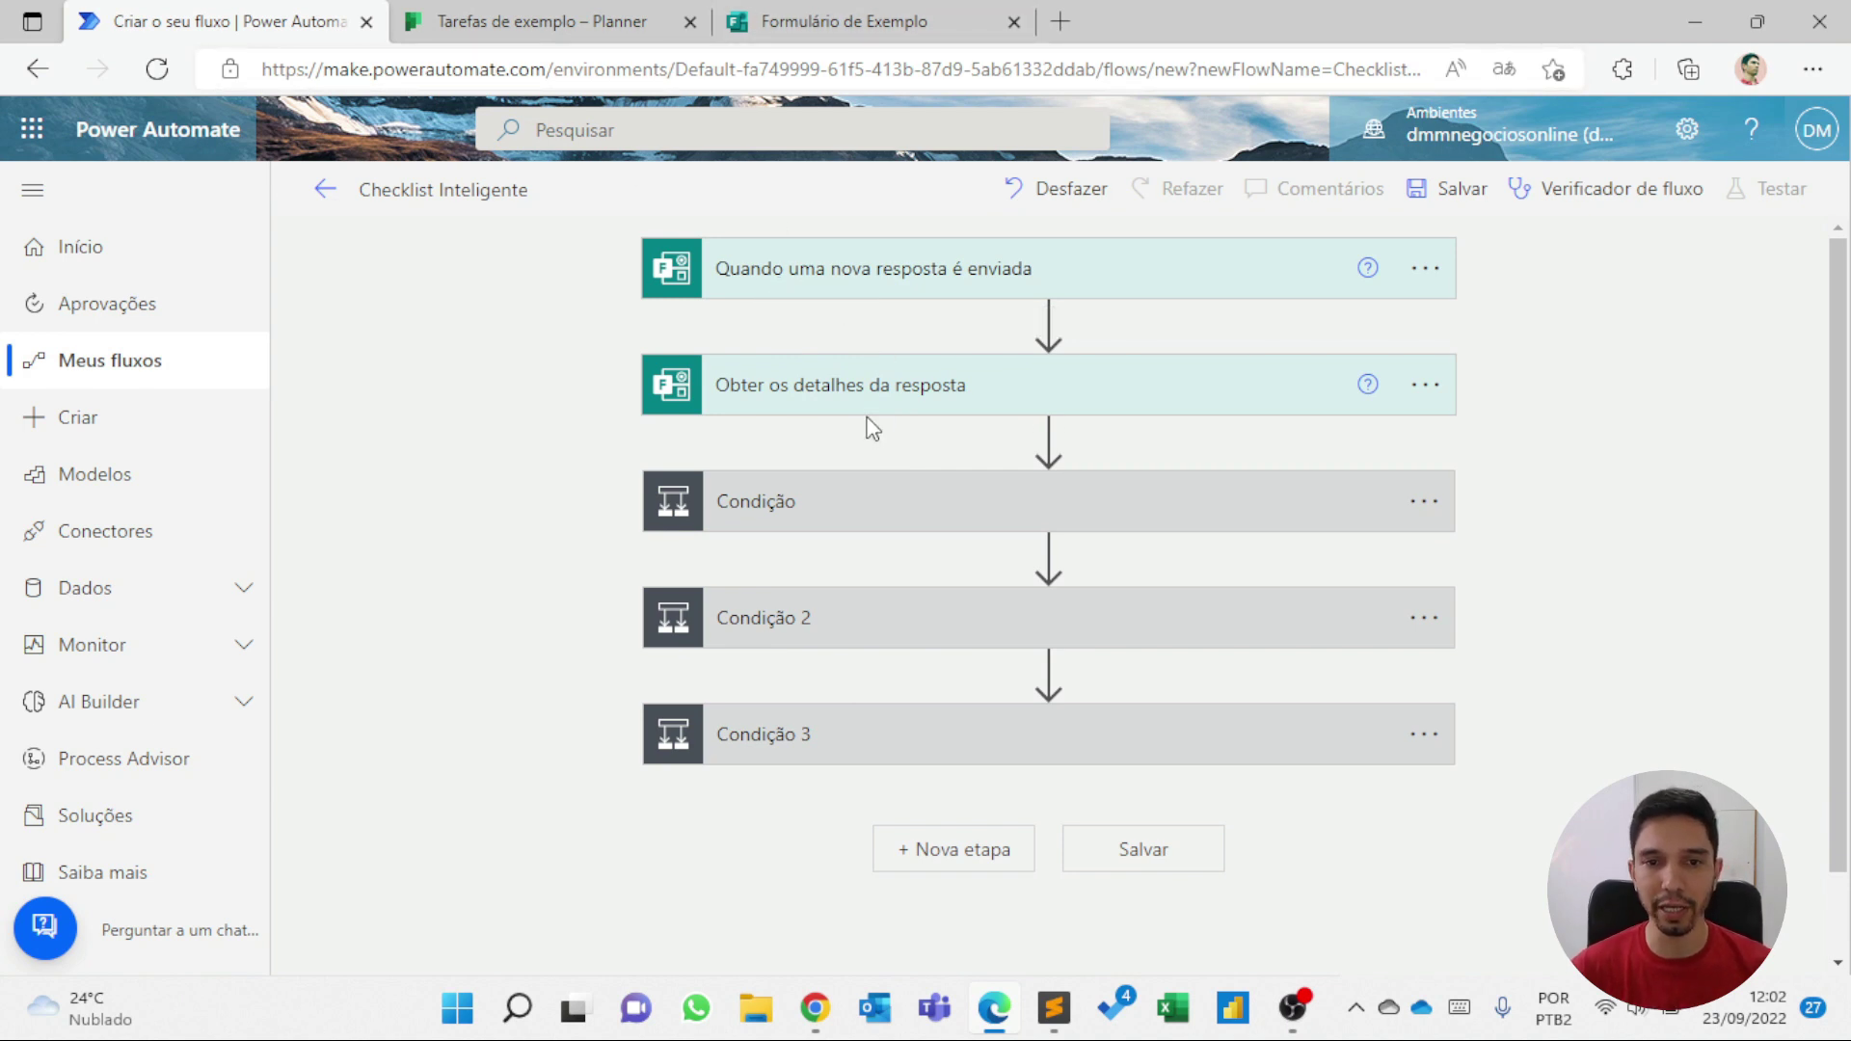
- Review the comparison and both branches of the first Condição, and collapse it again
{"action": "left_click", "coordinate": [755, 493]}
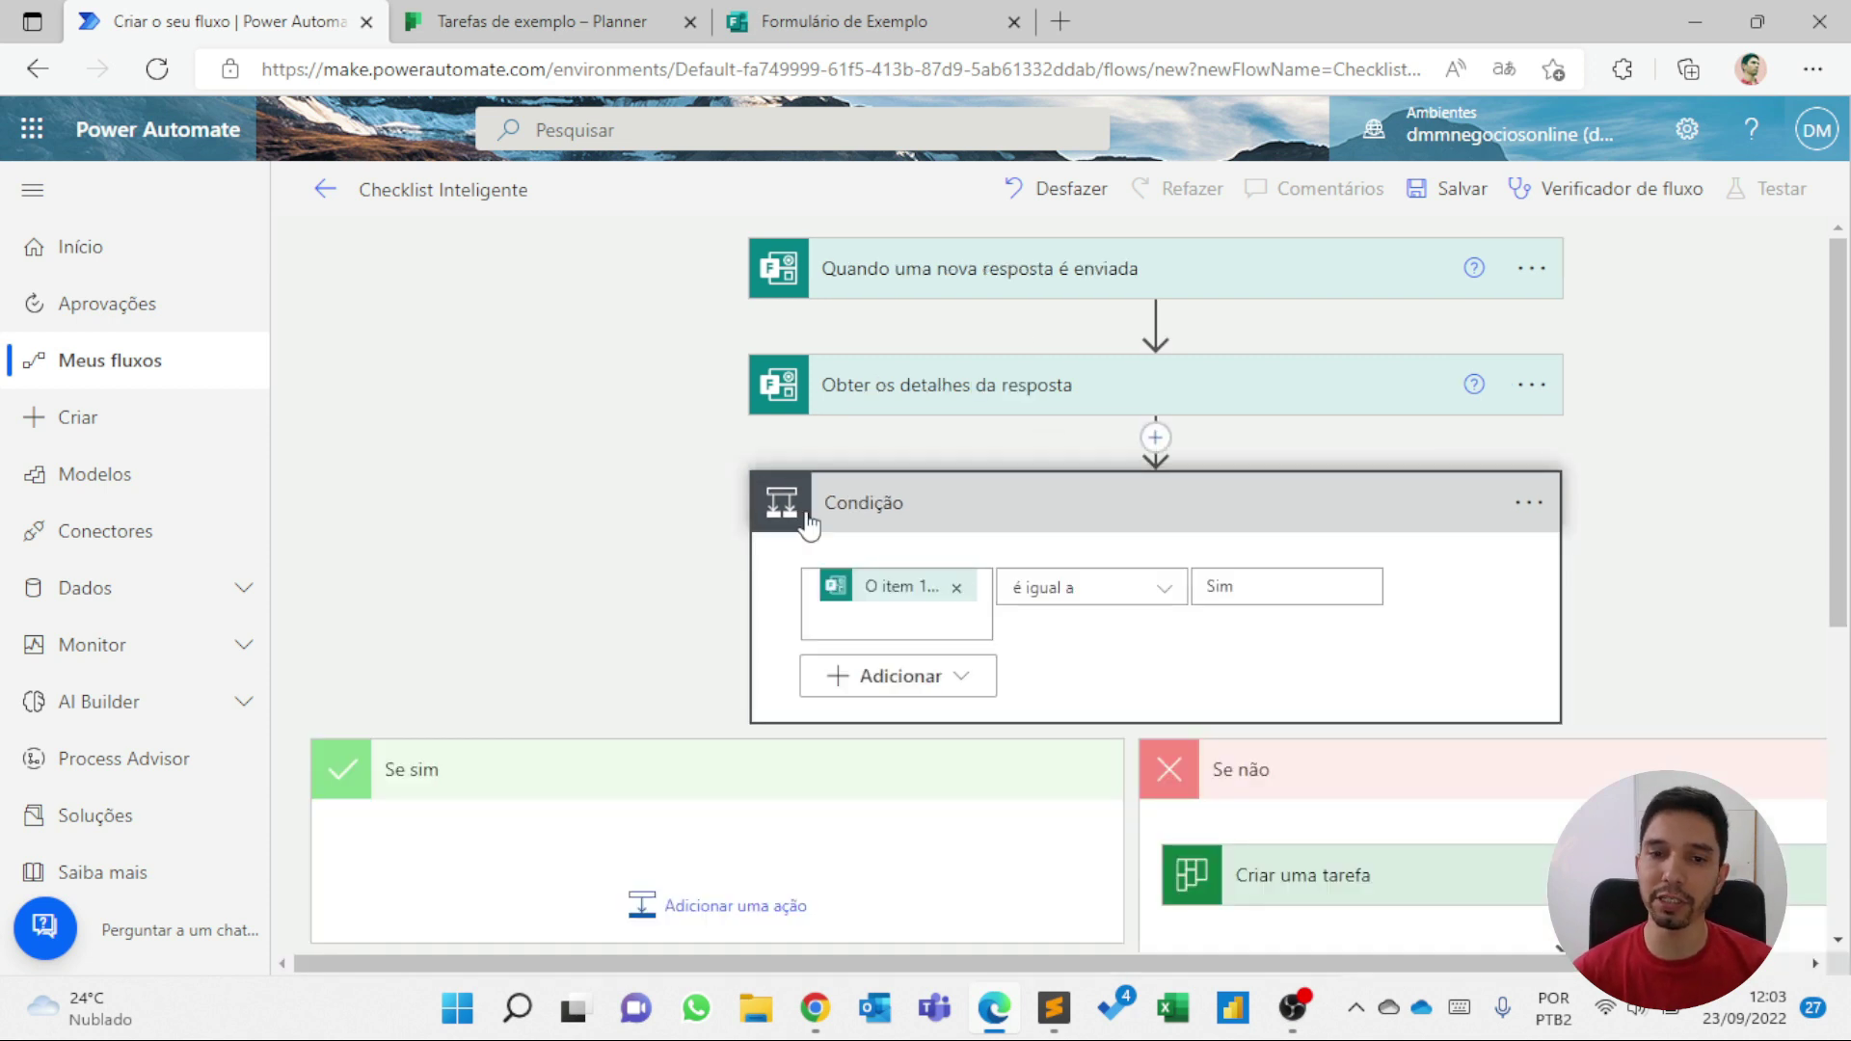
{"action": "scroll", "coordinate": [886, 529], "scroll_direction": "down", "scroll_amount": 2}
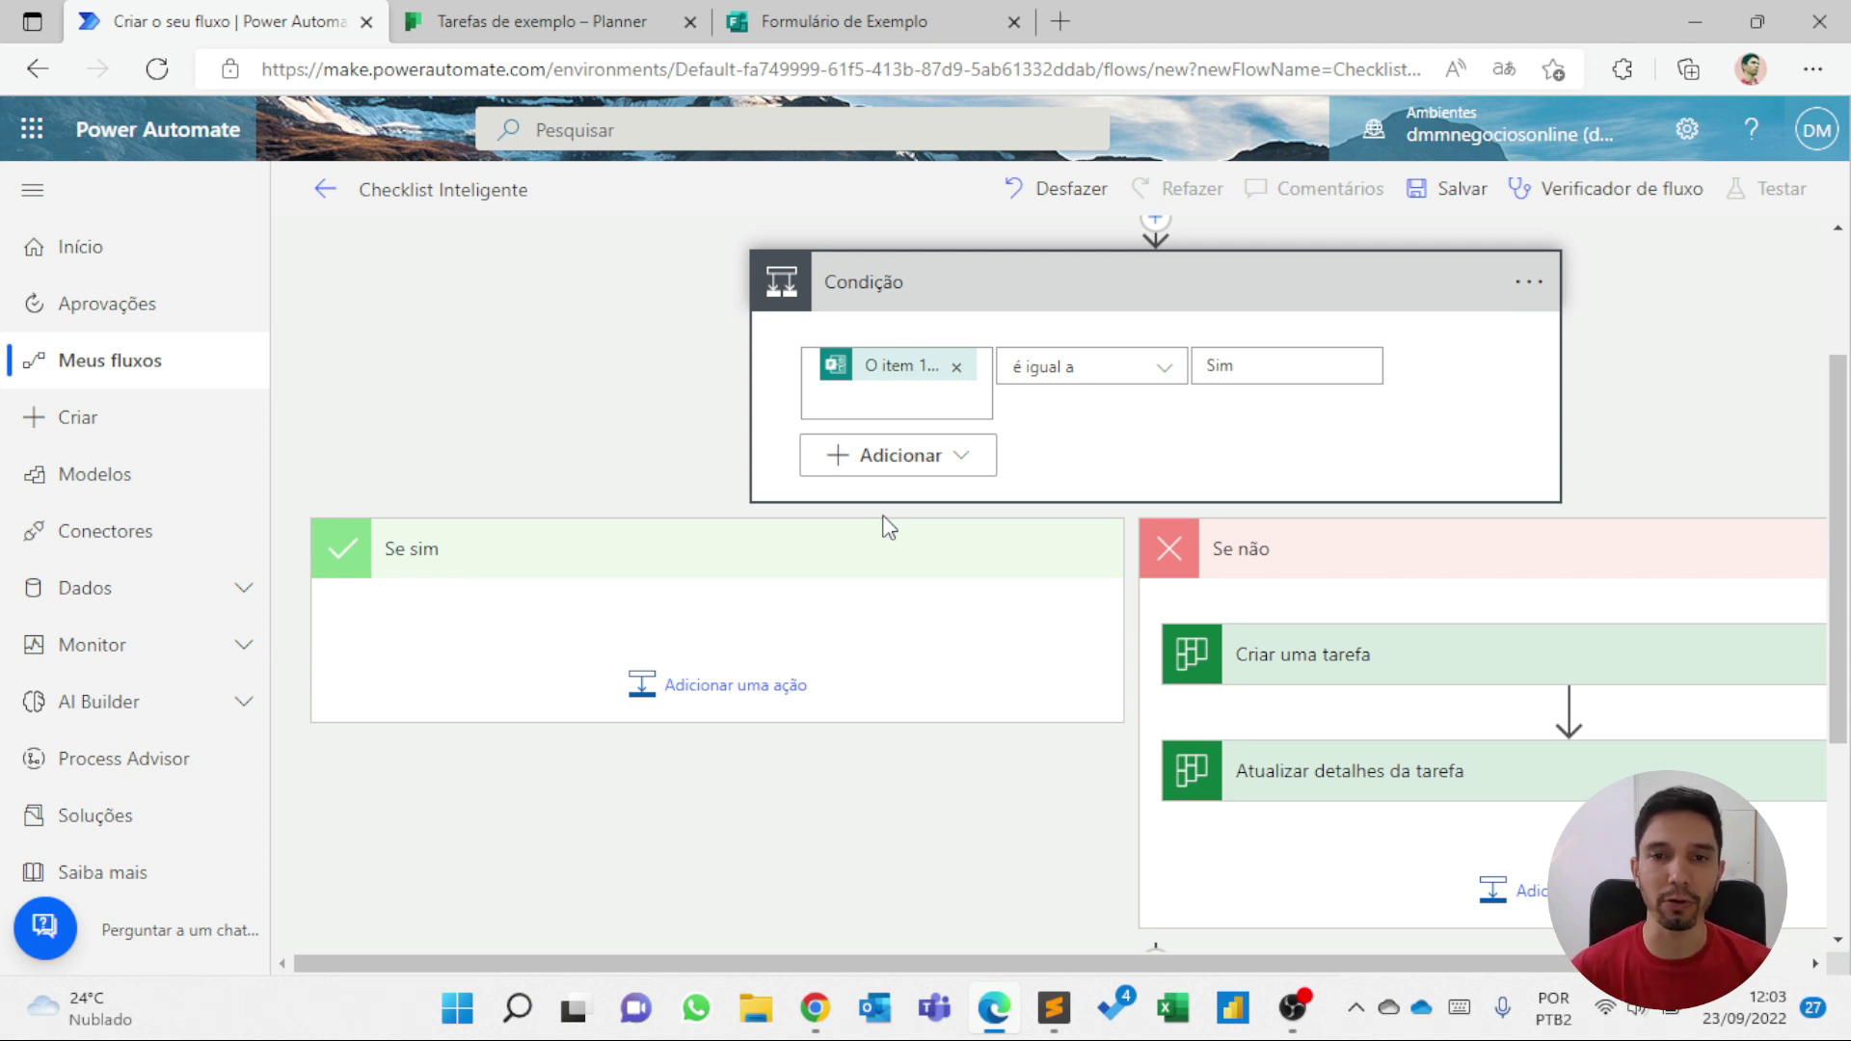
{"action": "left_click", "coordinate": [1082, 306]}
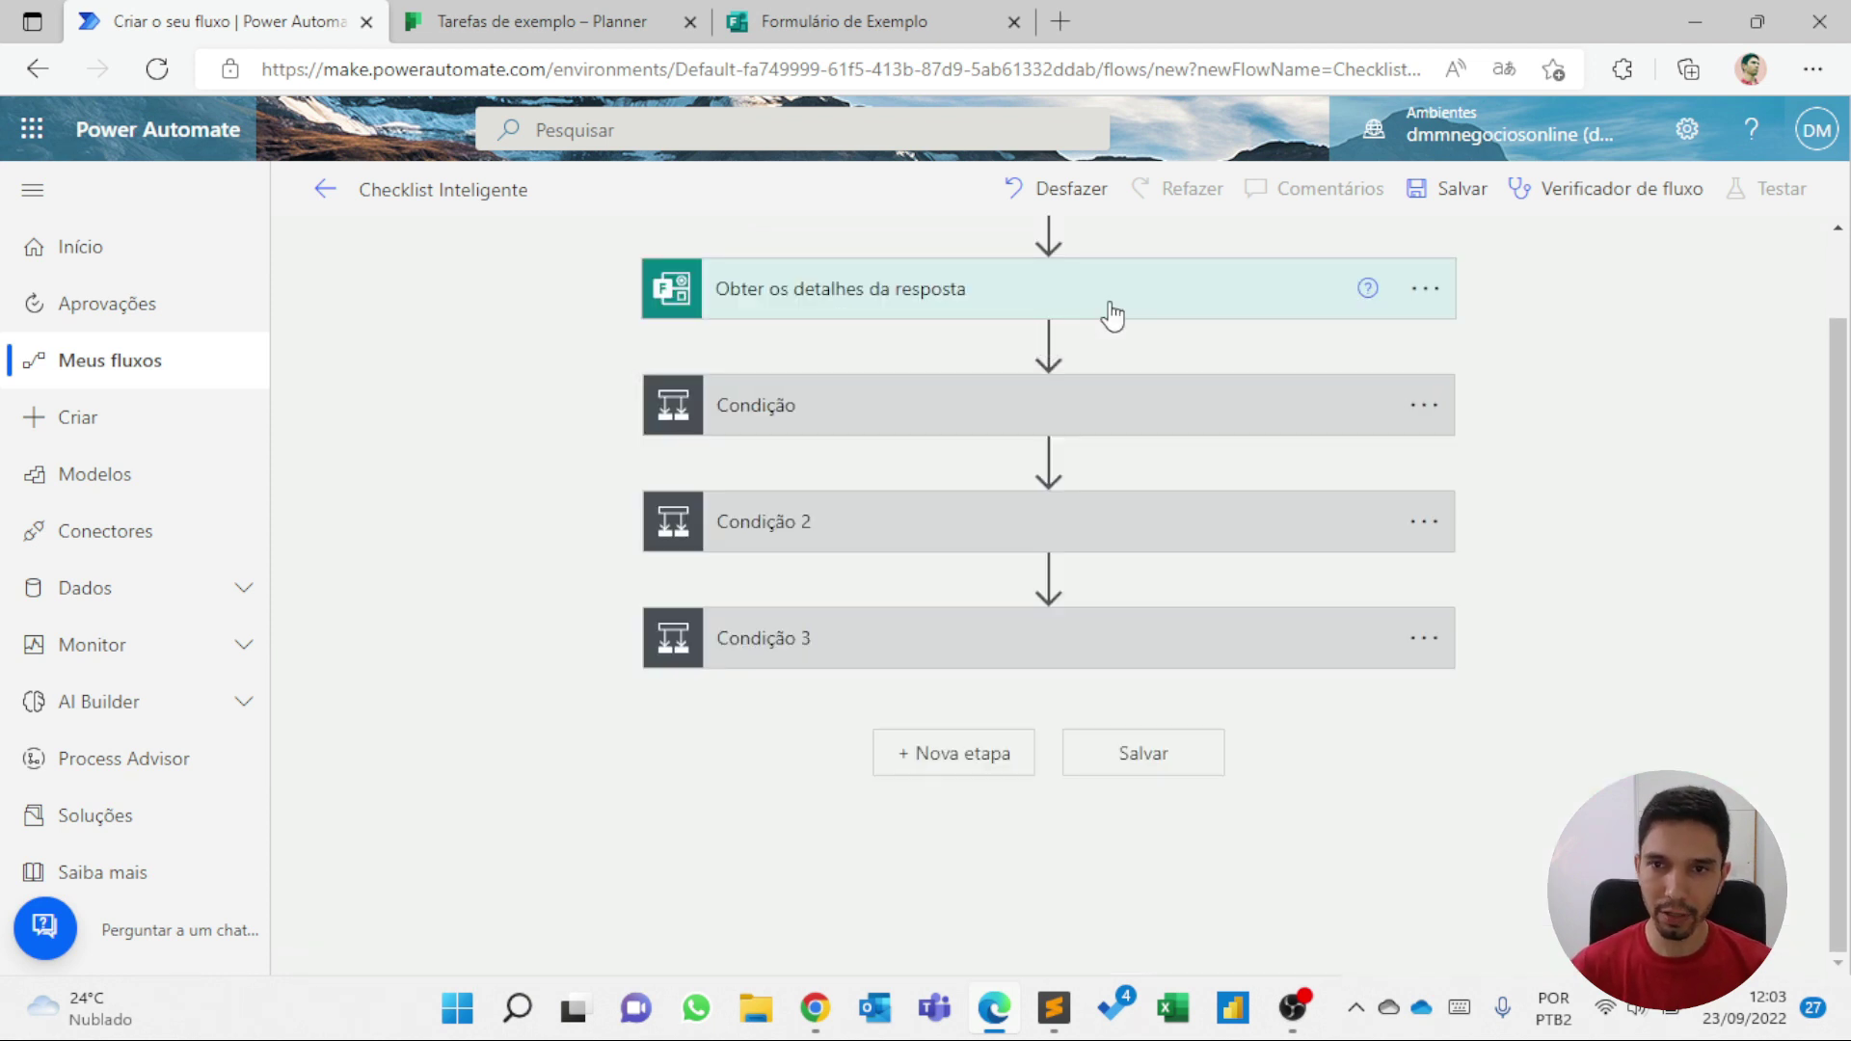
- Save the Checklist Inteligente flow and start a manual test of it
{"action": "left_click", "coordinate": [1429, 200]}
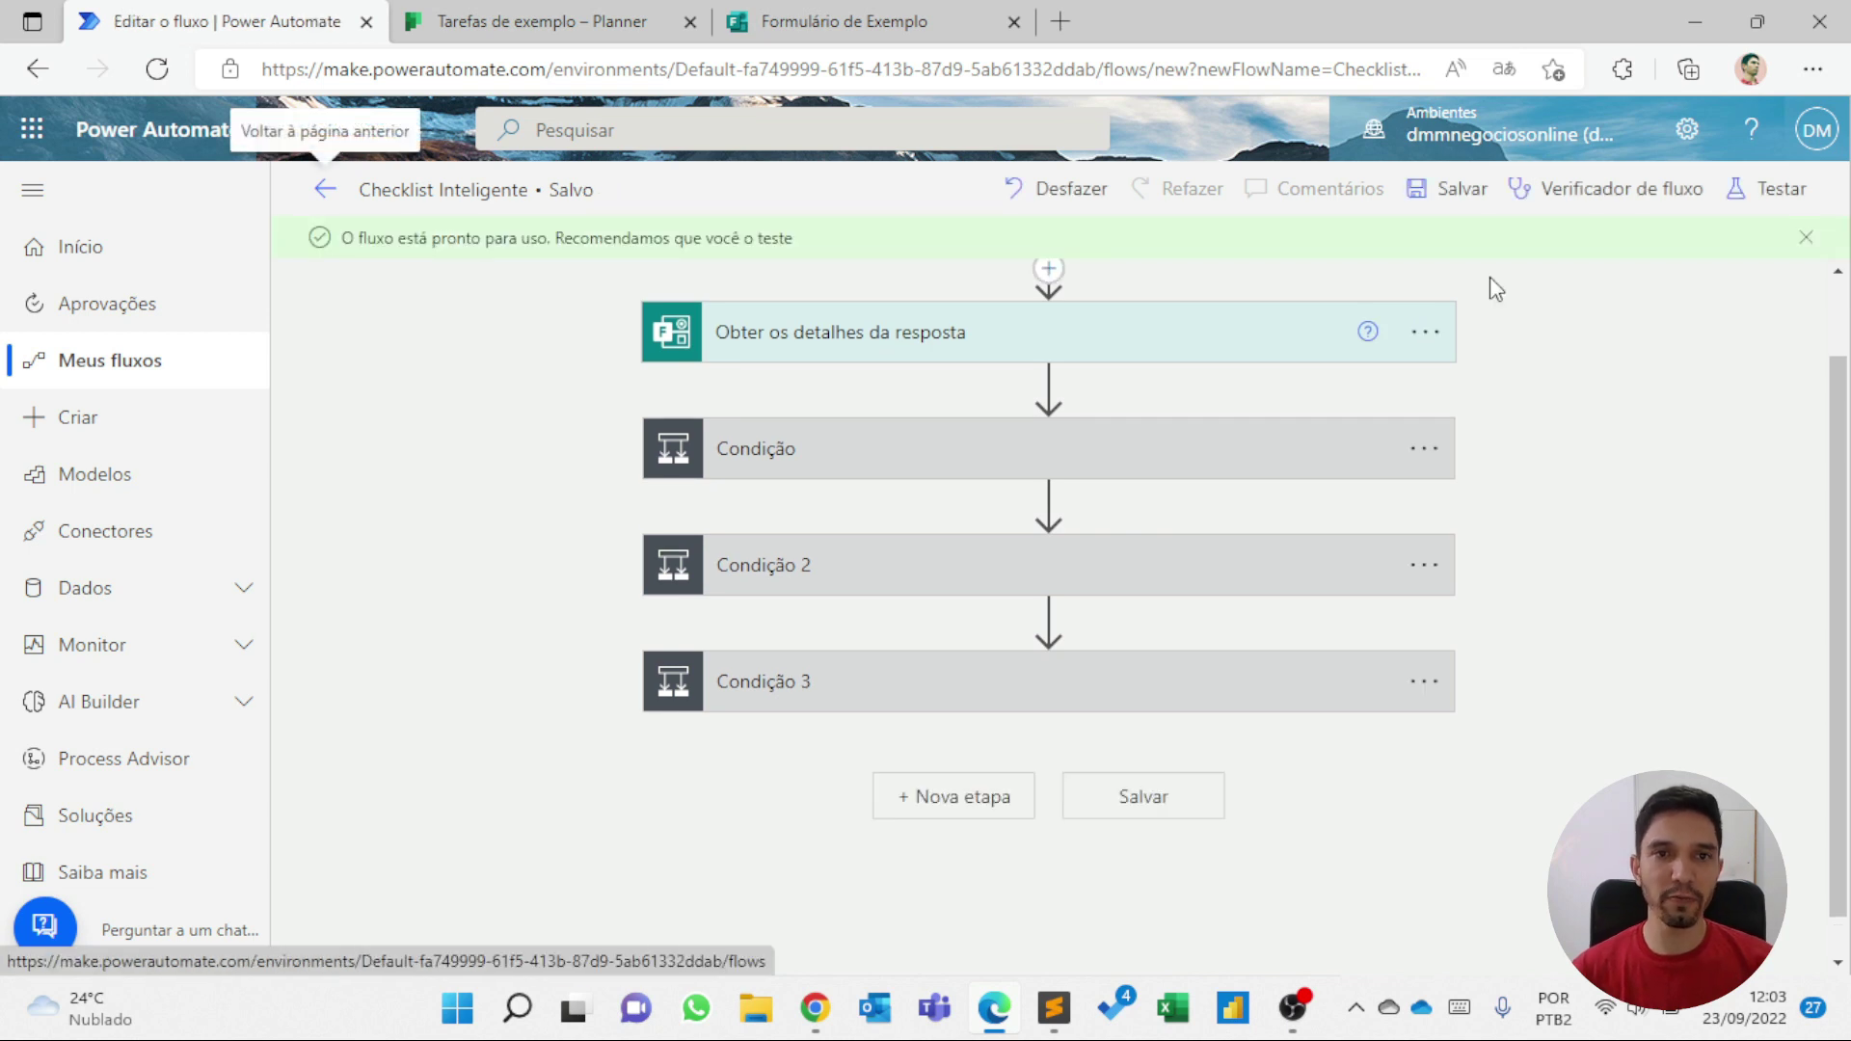
{"action": "scroll", "coordinate": [1470, 594], "scroll_direction": "up", "scroll_amount": 1}
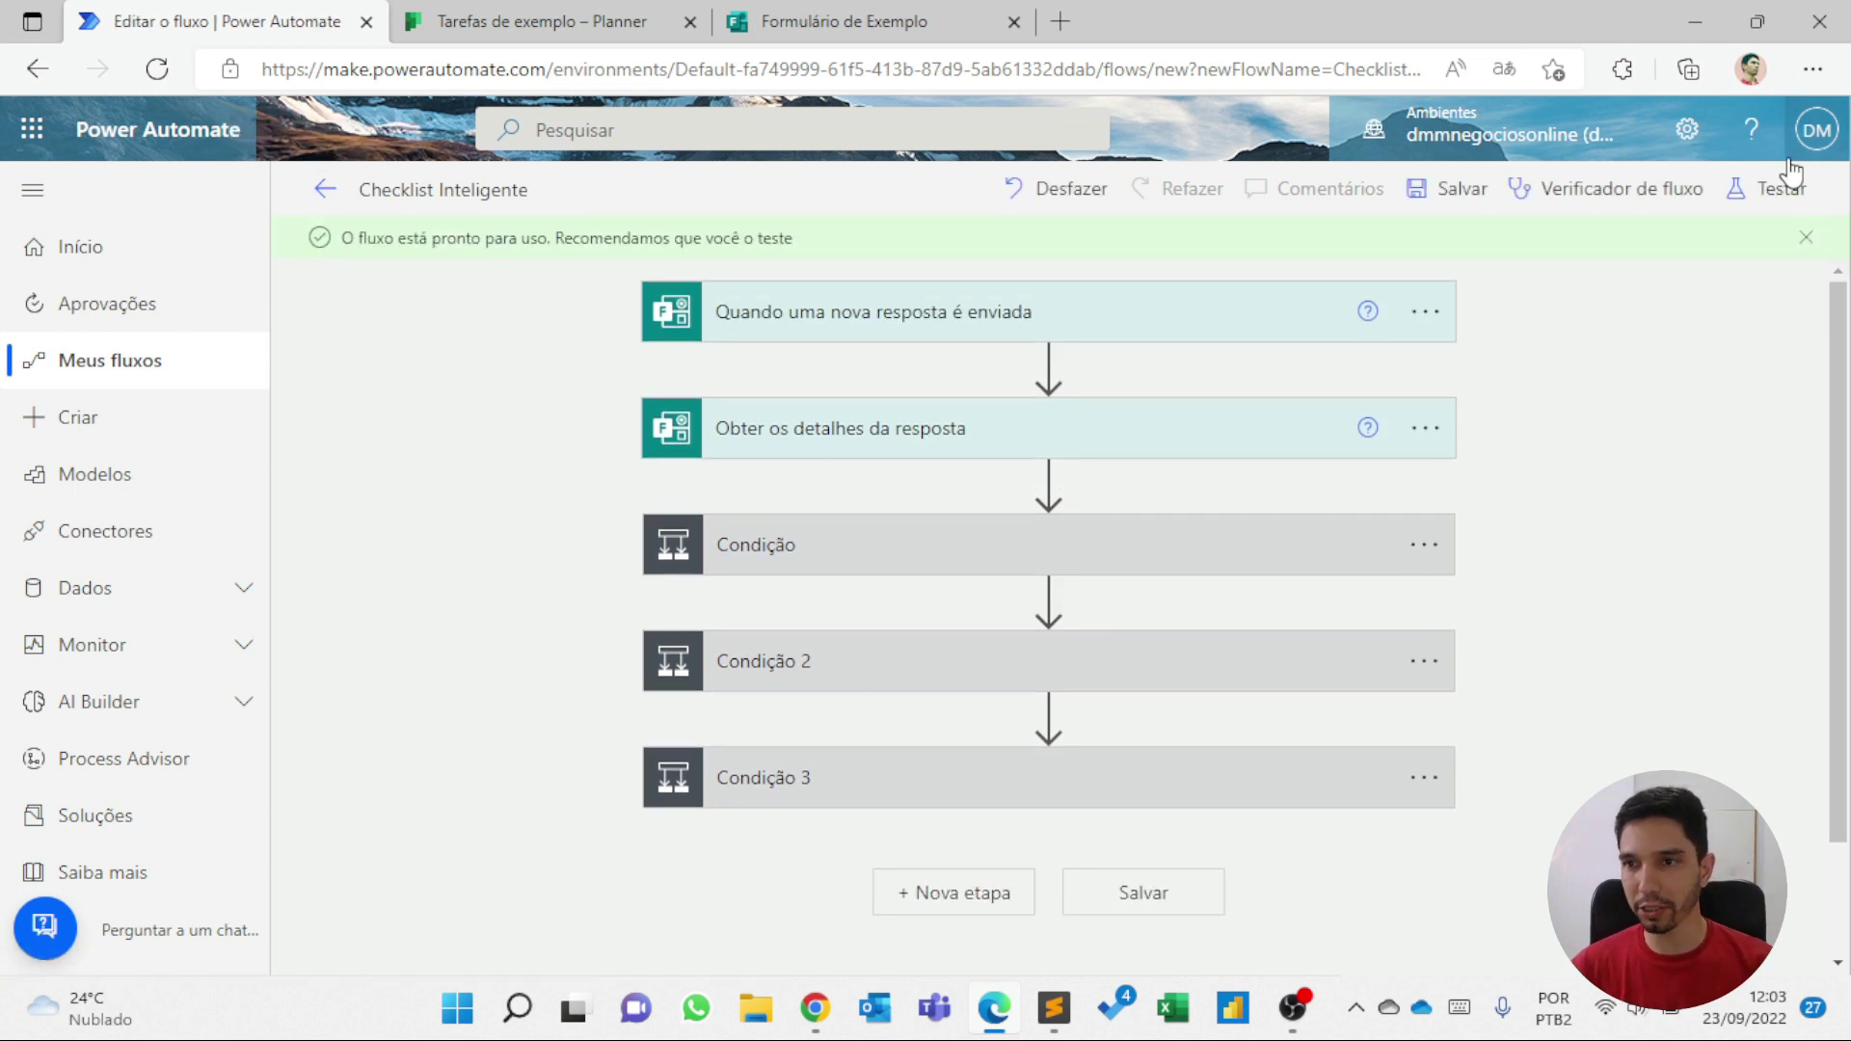
{"action": "left_click", "coordinate": [1780, 191]}
{"action": "left_click", "coordinate": [1561, 283]}
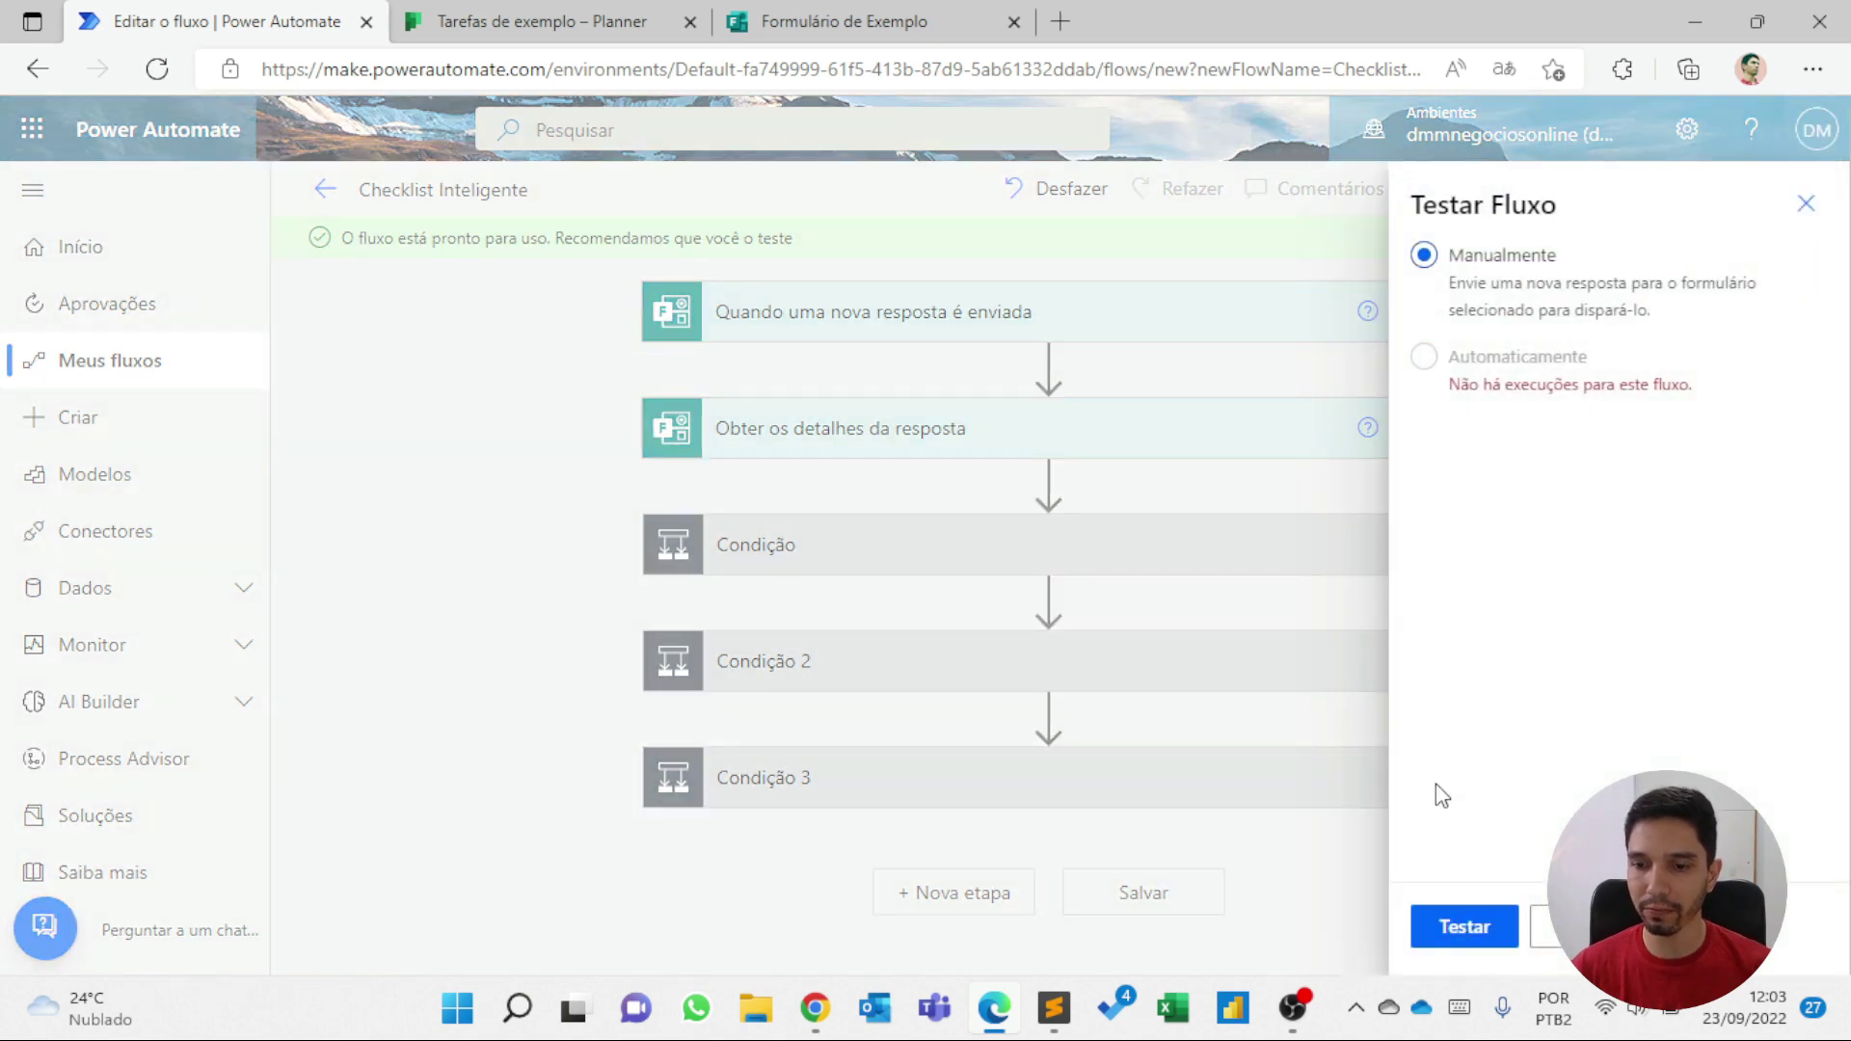
{"action": "left_click", "coordinate": [1472, 932]}
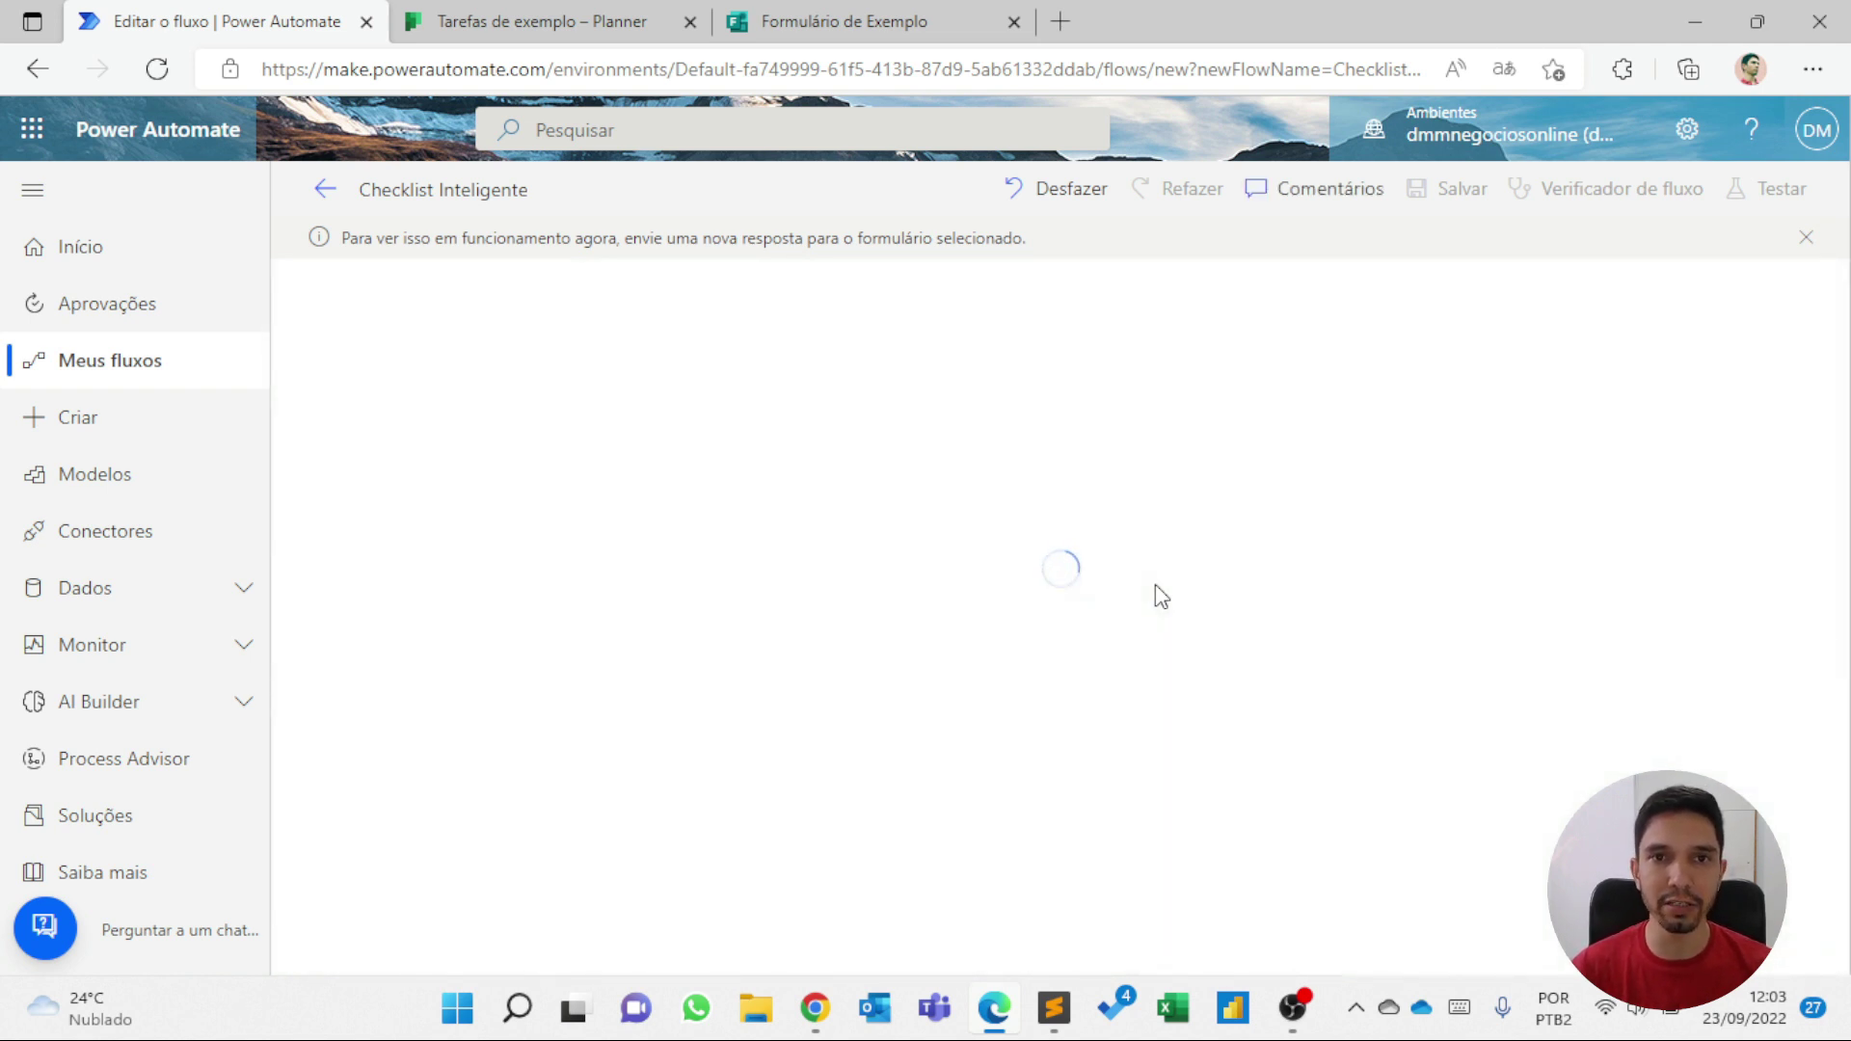
- Switch to Formulário de Exemplo in Forms, open its preview and look over the three questions
{"action": "left_click", "coordinate": [861, 13]}
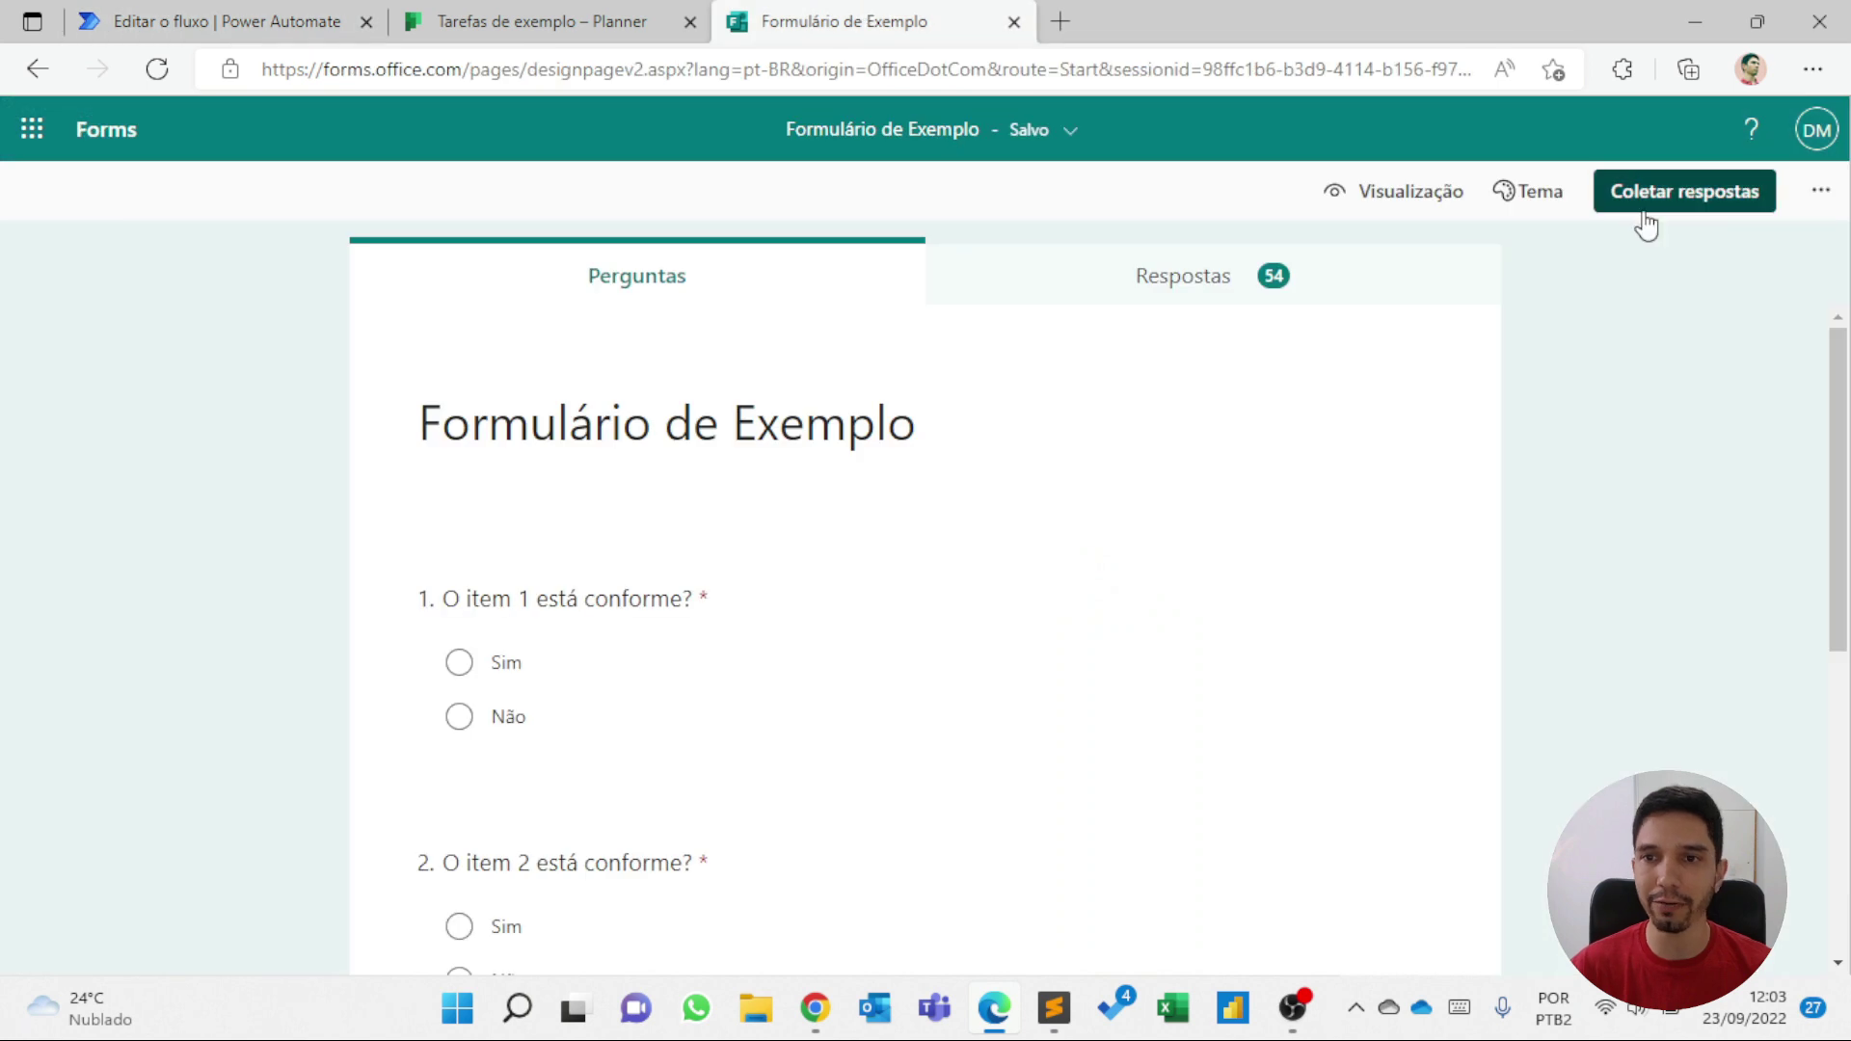
{"action": "left_click", "coordinate": [1431, 193]}
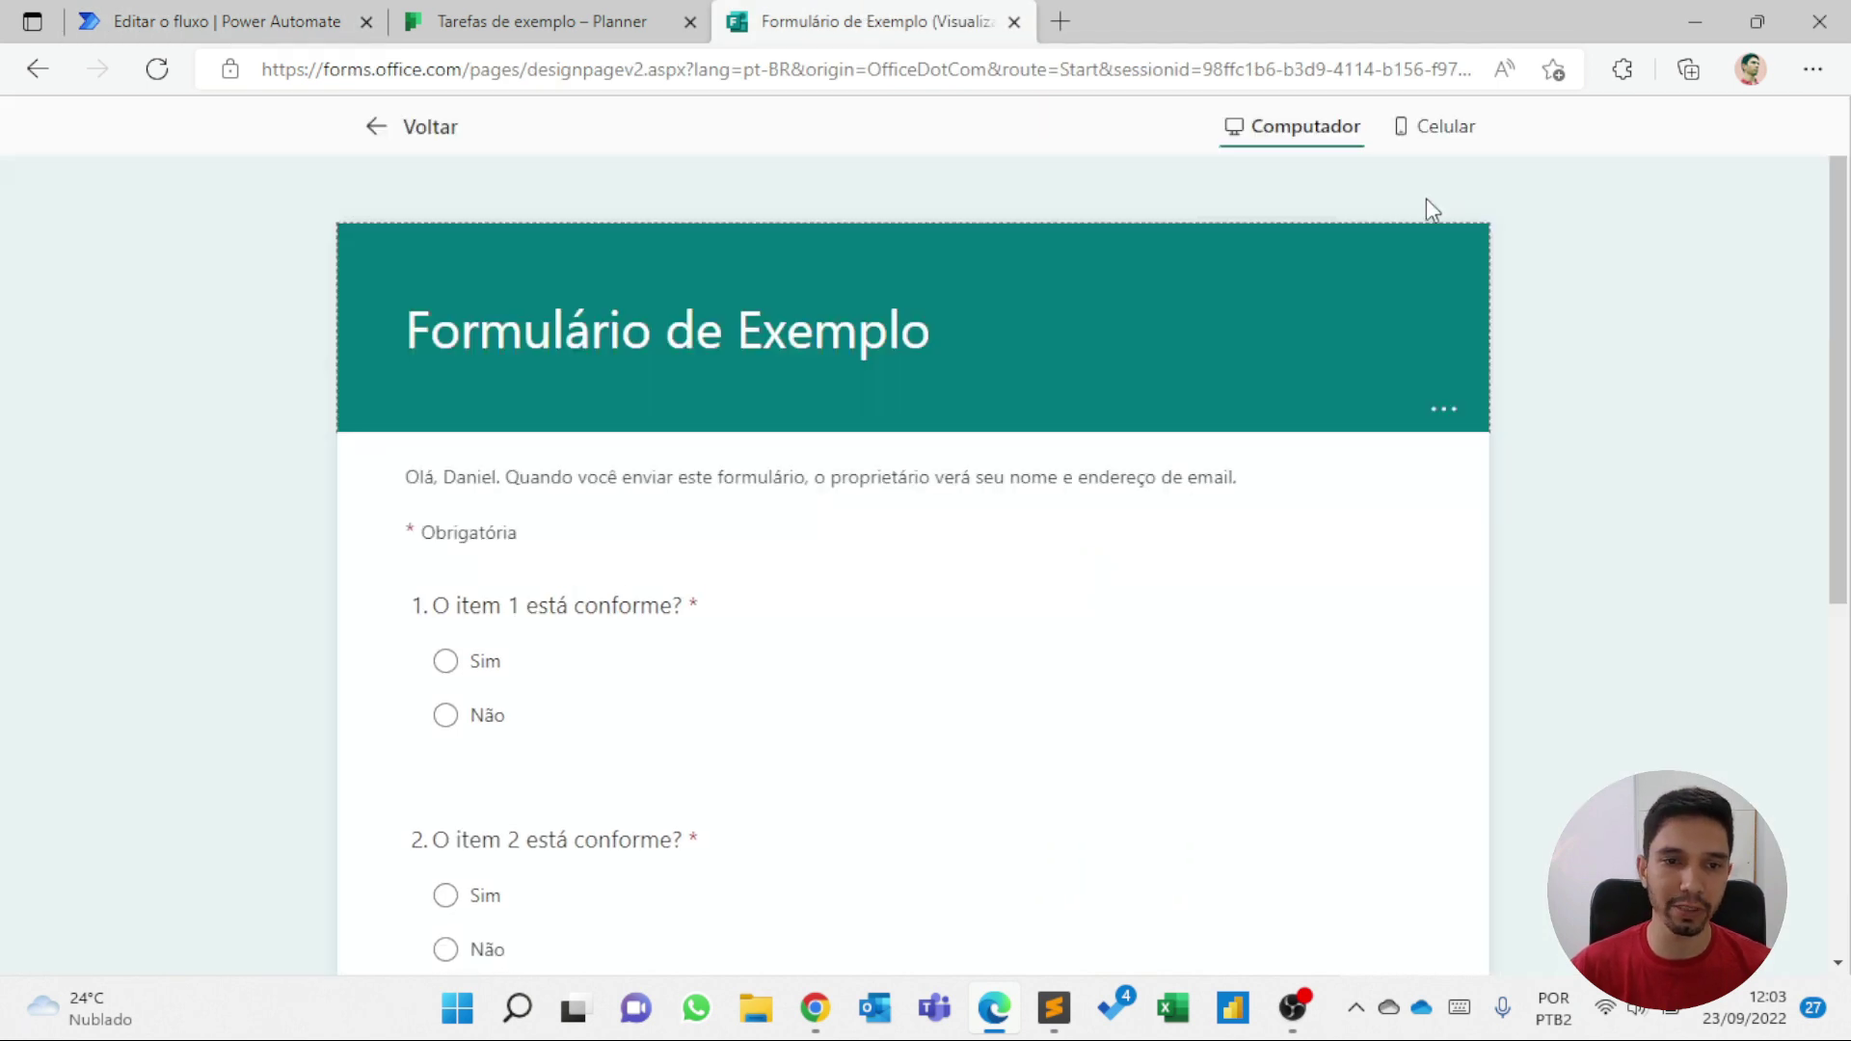
{"action": "scroll", "coordinate": [1433, 205], "scroll_direction": "down", "scroll_amount": 3}
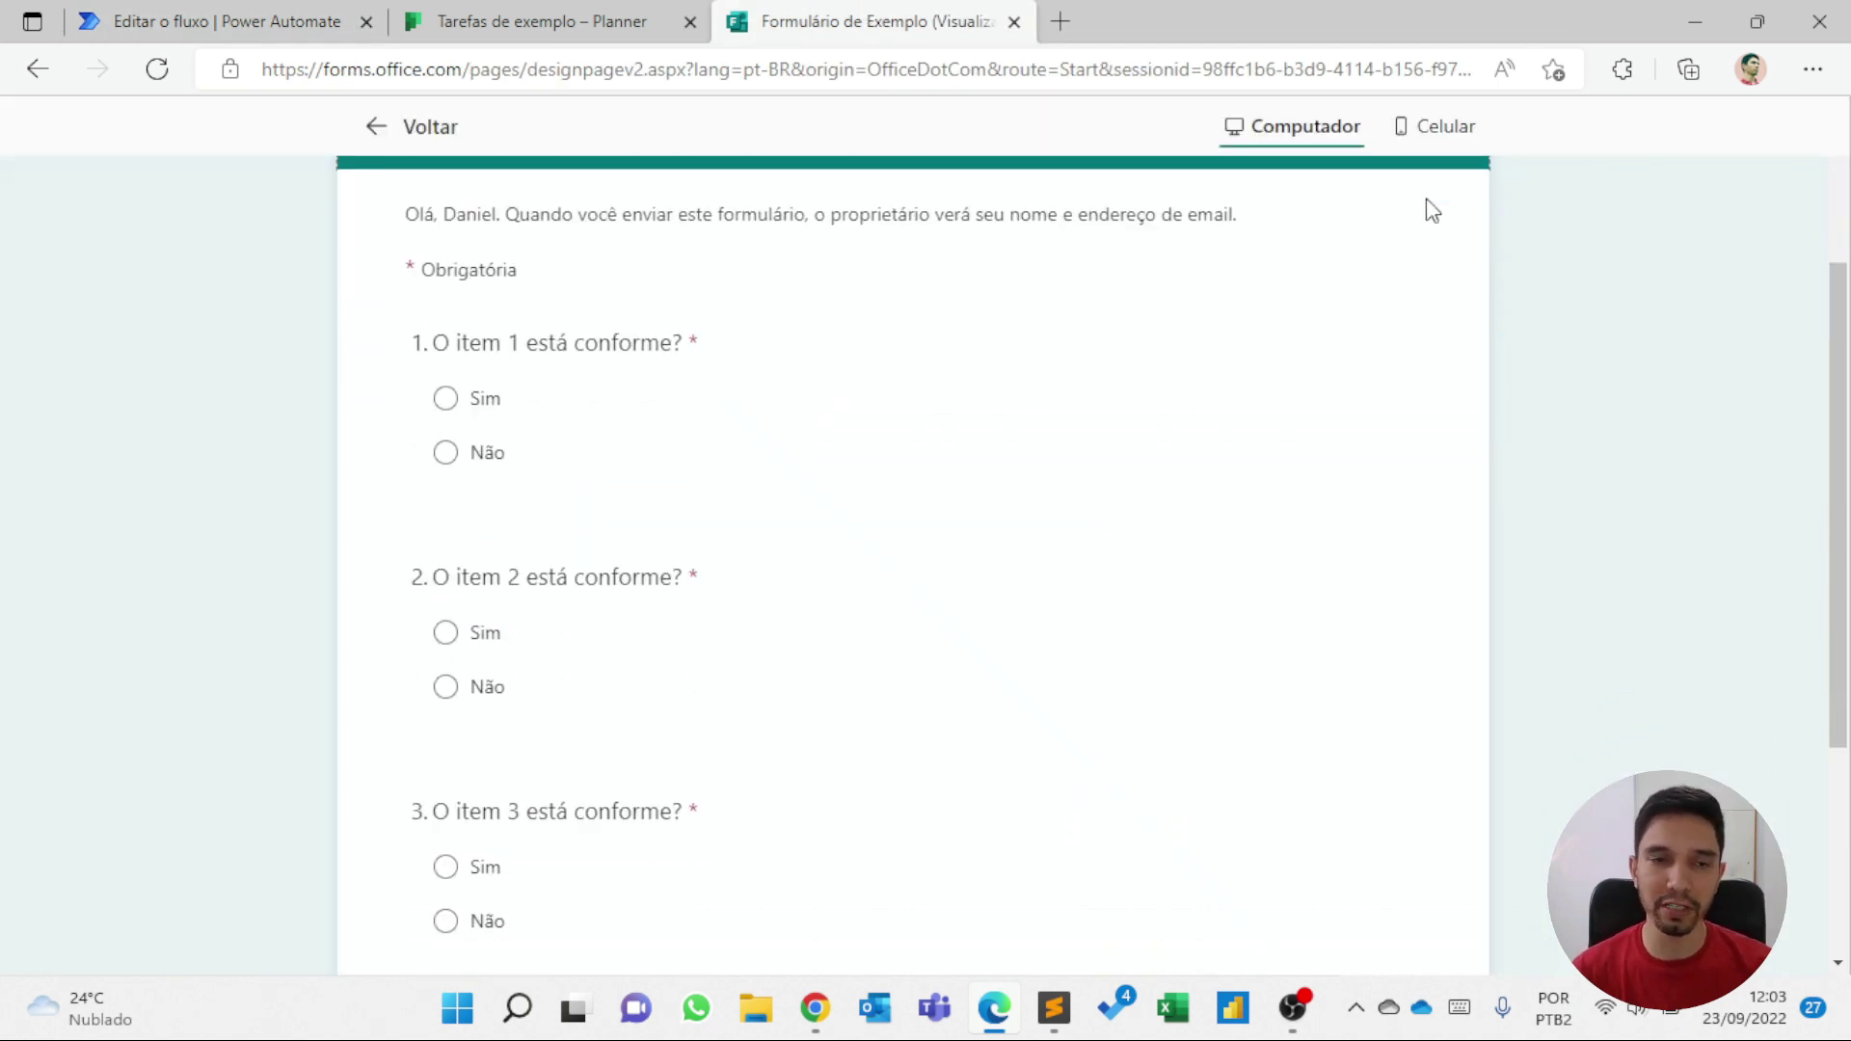
{"action": "scroll", "coordinate": [998, 598], "scroll_direction": "up", "scroll_amount": 3}
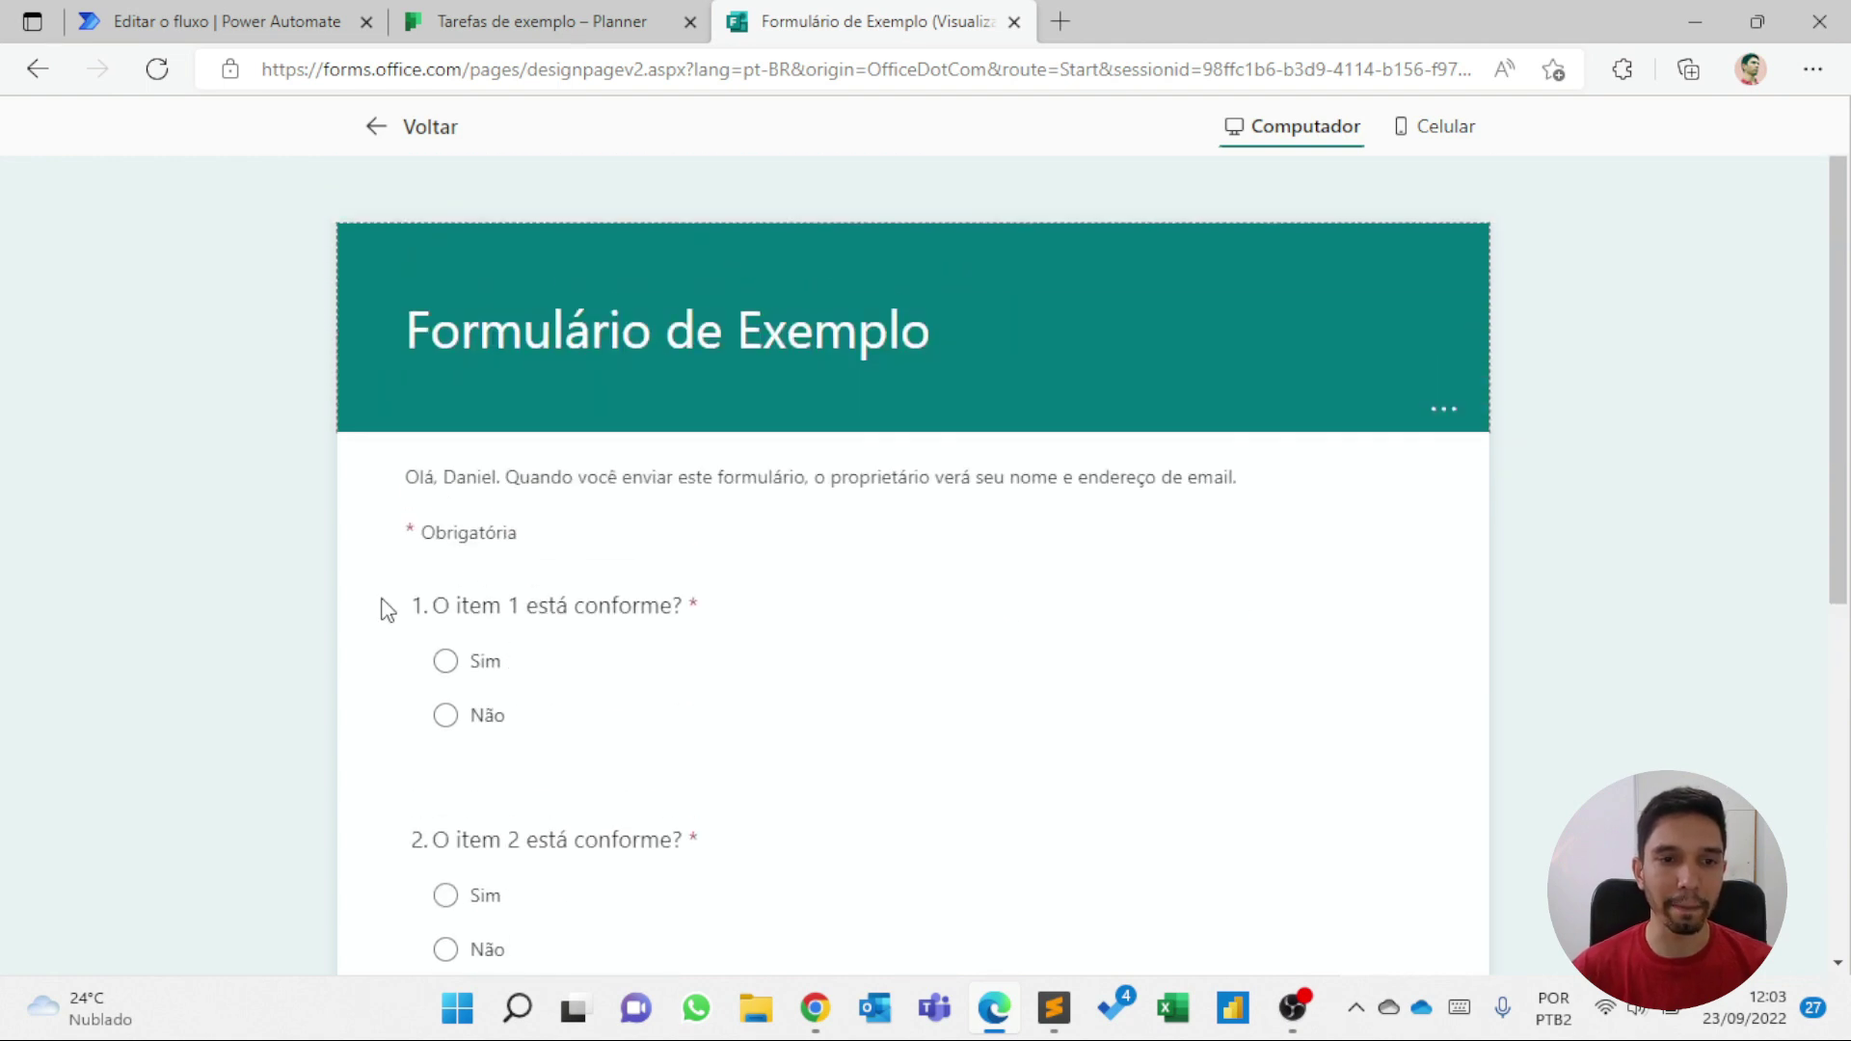
{"action": "scroll", "coordinate": [482, 579], "scroll_direction": "down", "scroll_amount": 3}
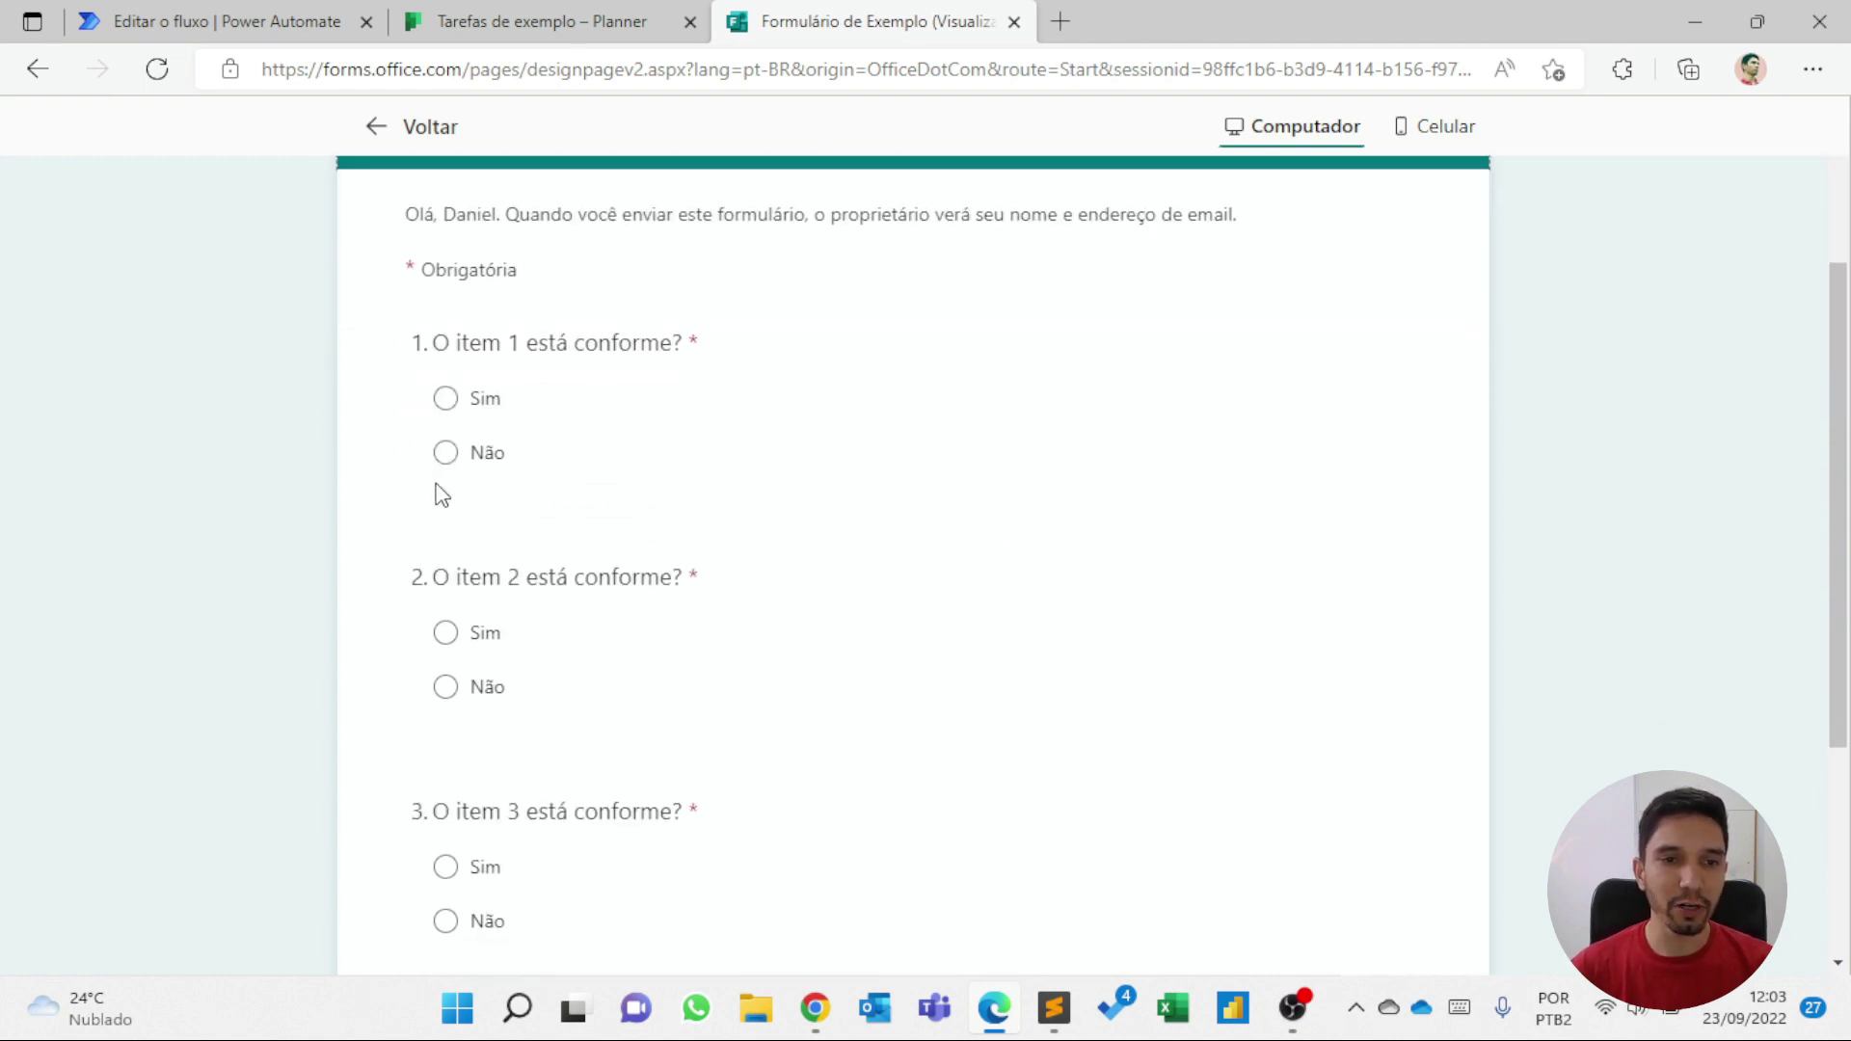
- Answer Sim for item 1 and Não for items 2 and 3, and submit the form response
{"action": "left_click", "coordinate": [446, 399]}
{"action": "scroll", "coordinate": [482, 453], "scroll_direction": "down", "scroll_amount": 3}
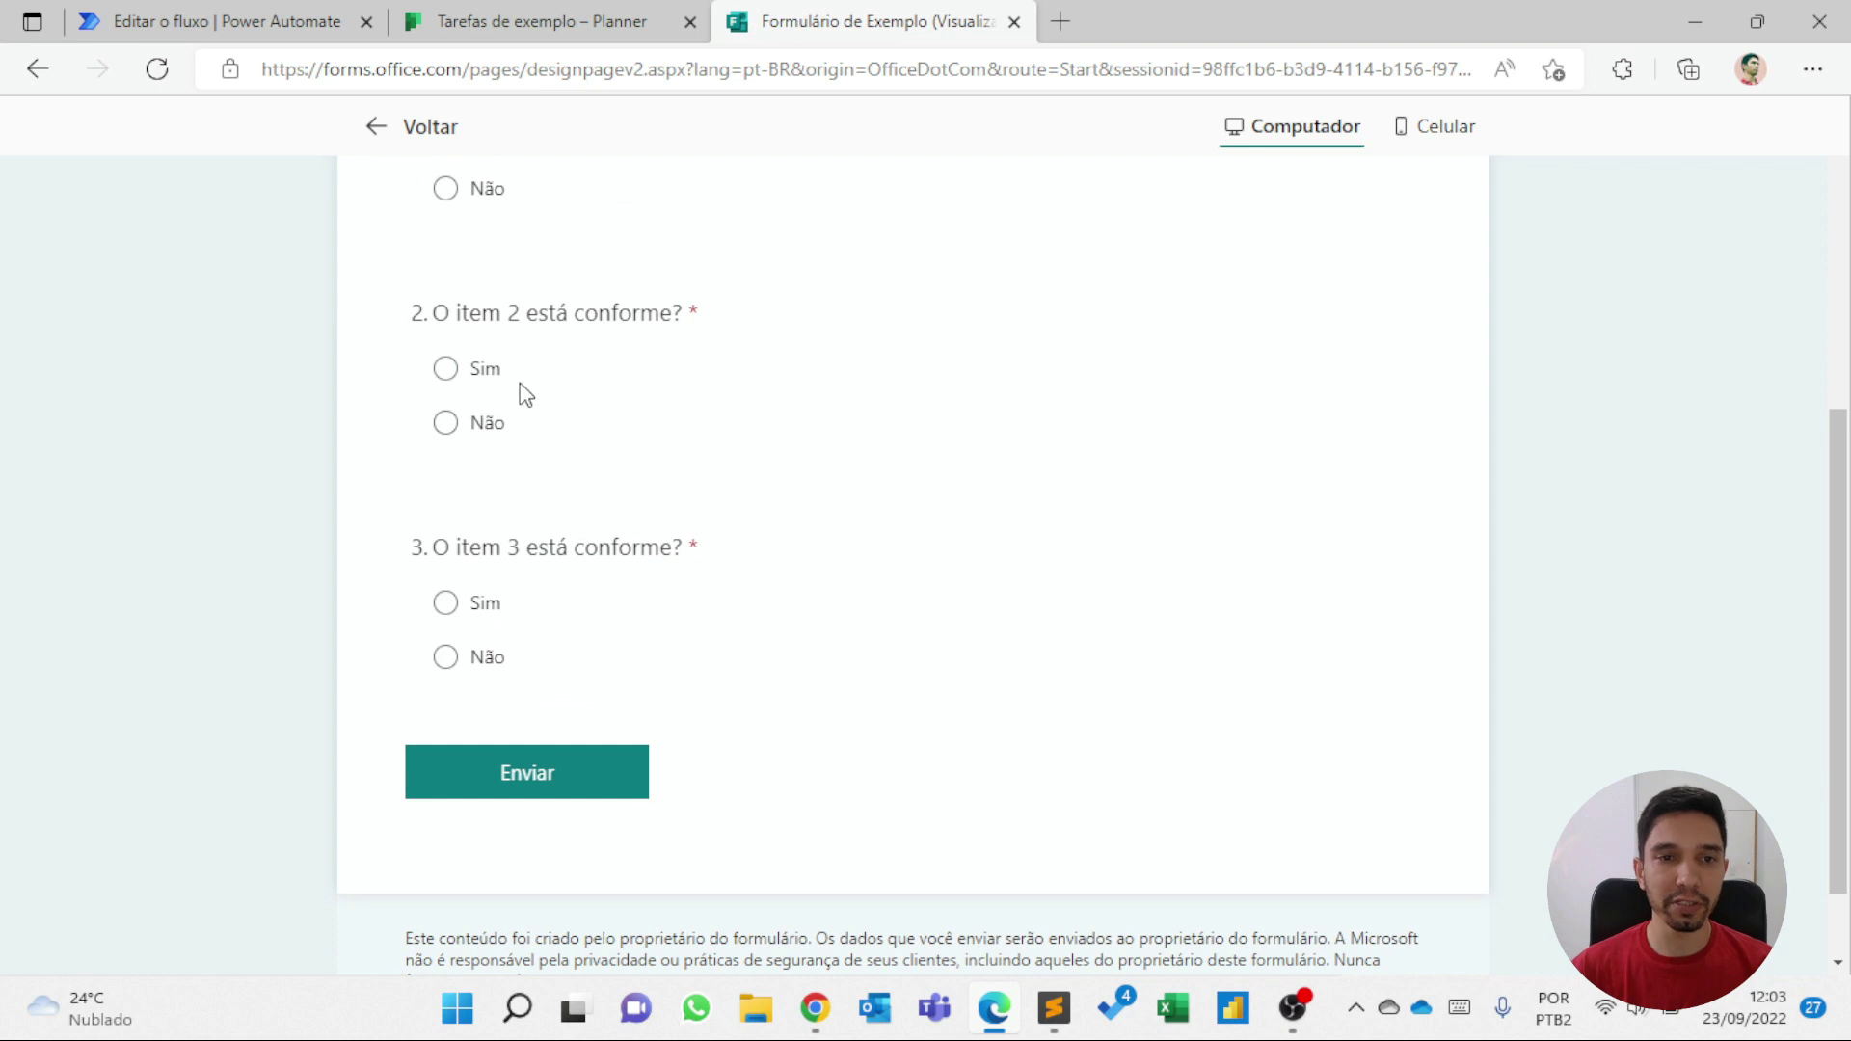
{"action": "left_click", "coordinate": [455, 424]}
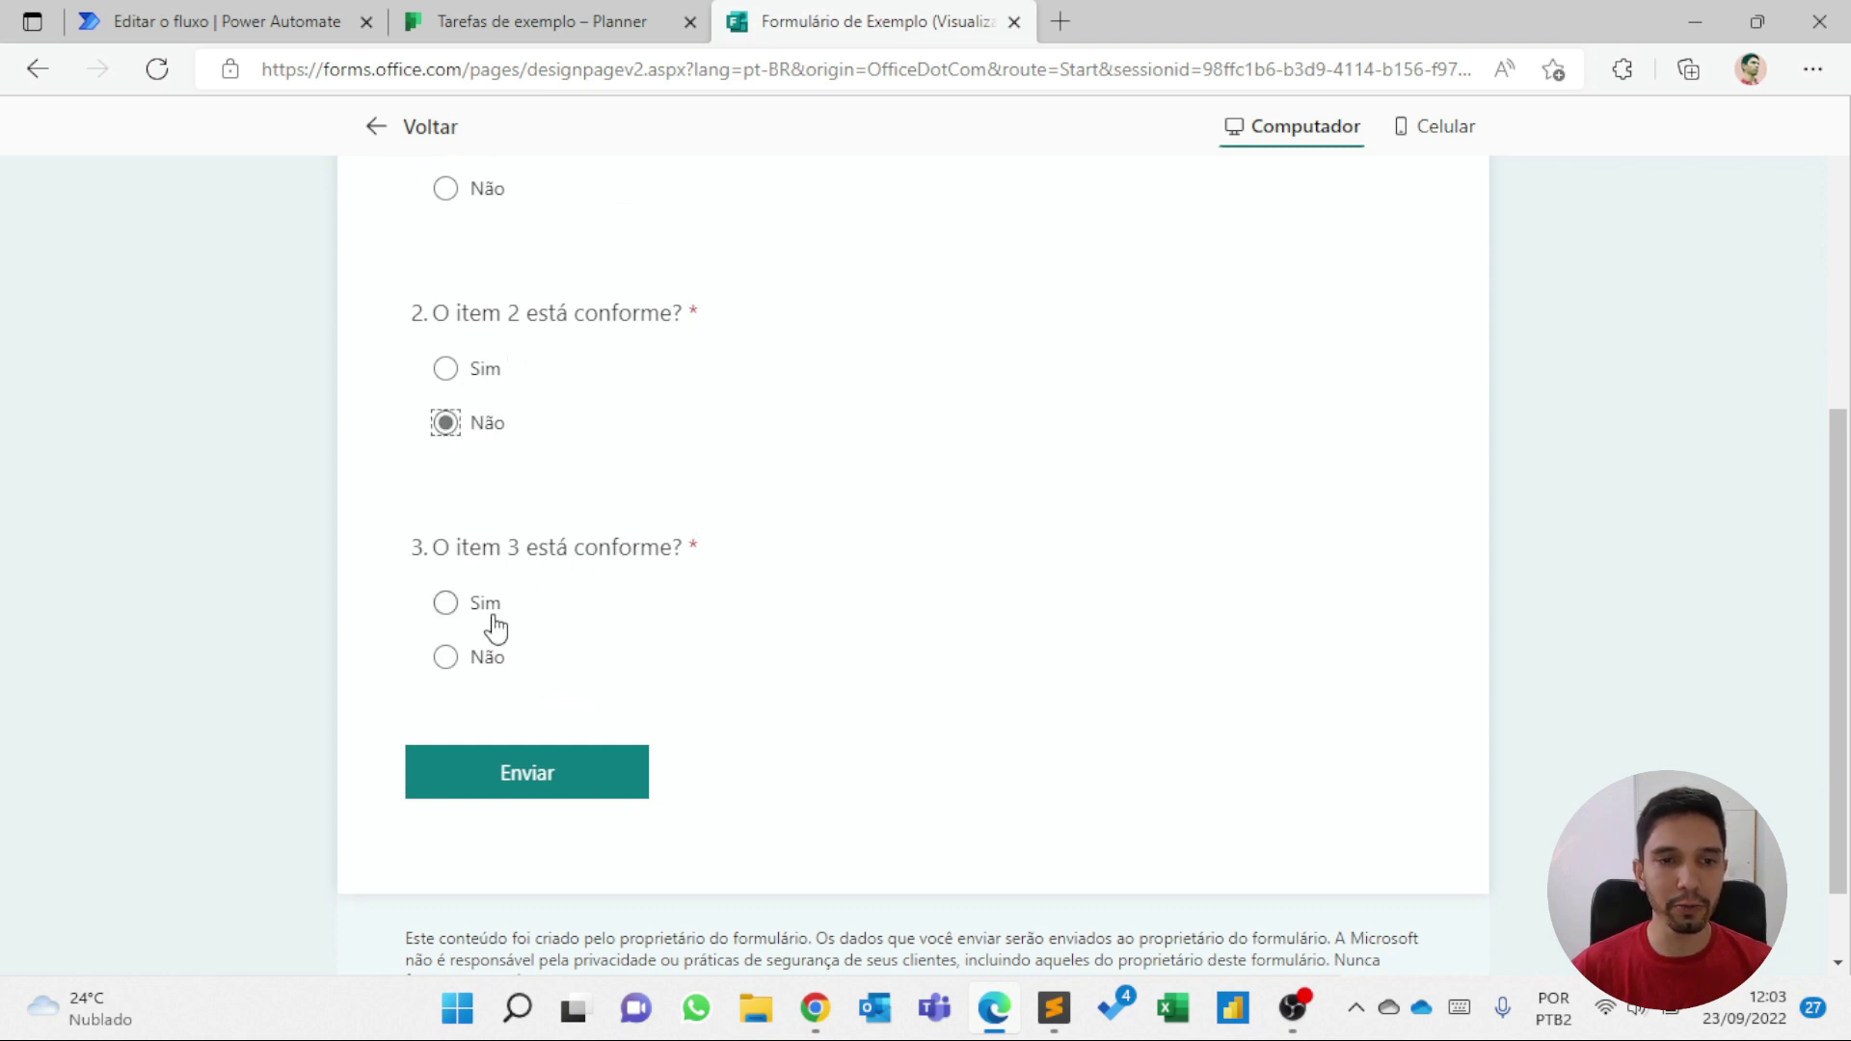
{"action": "left_click_drag", "start_coordinate": [469, 659], "coordinate": [479, 660]}
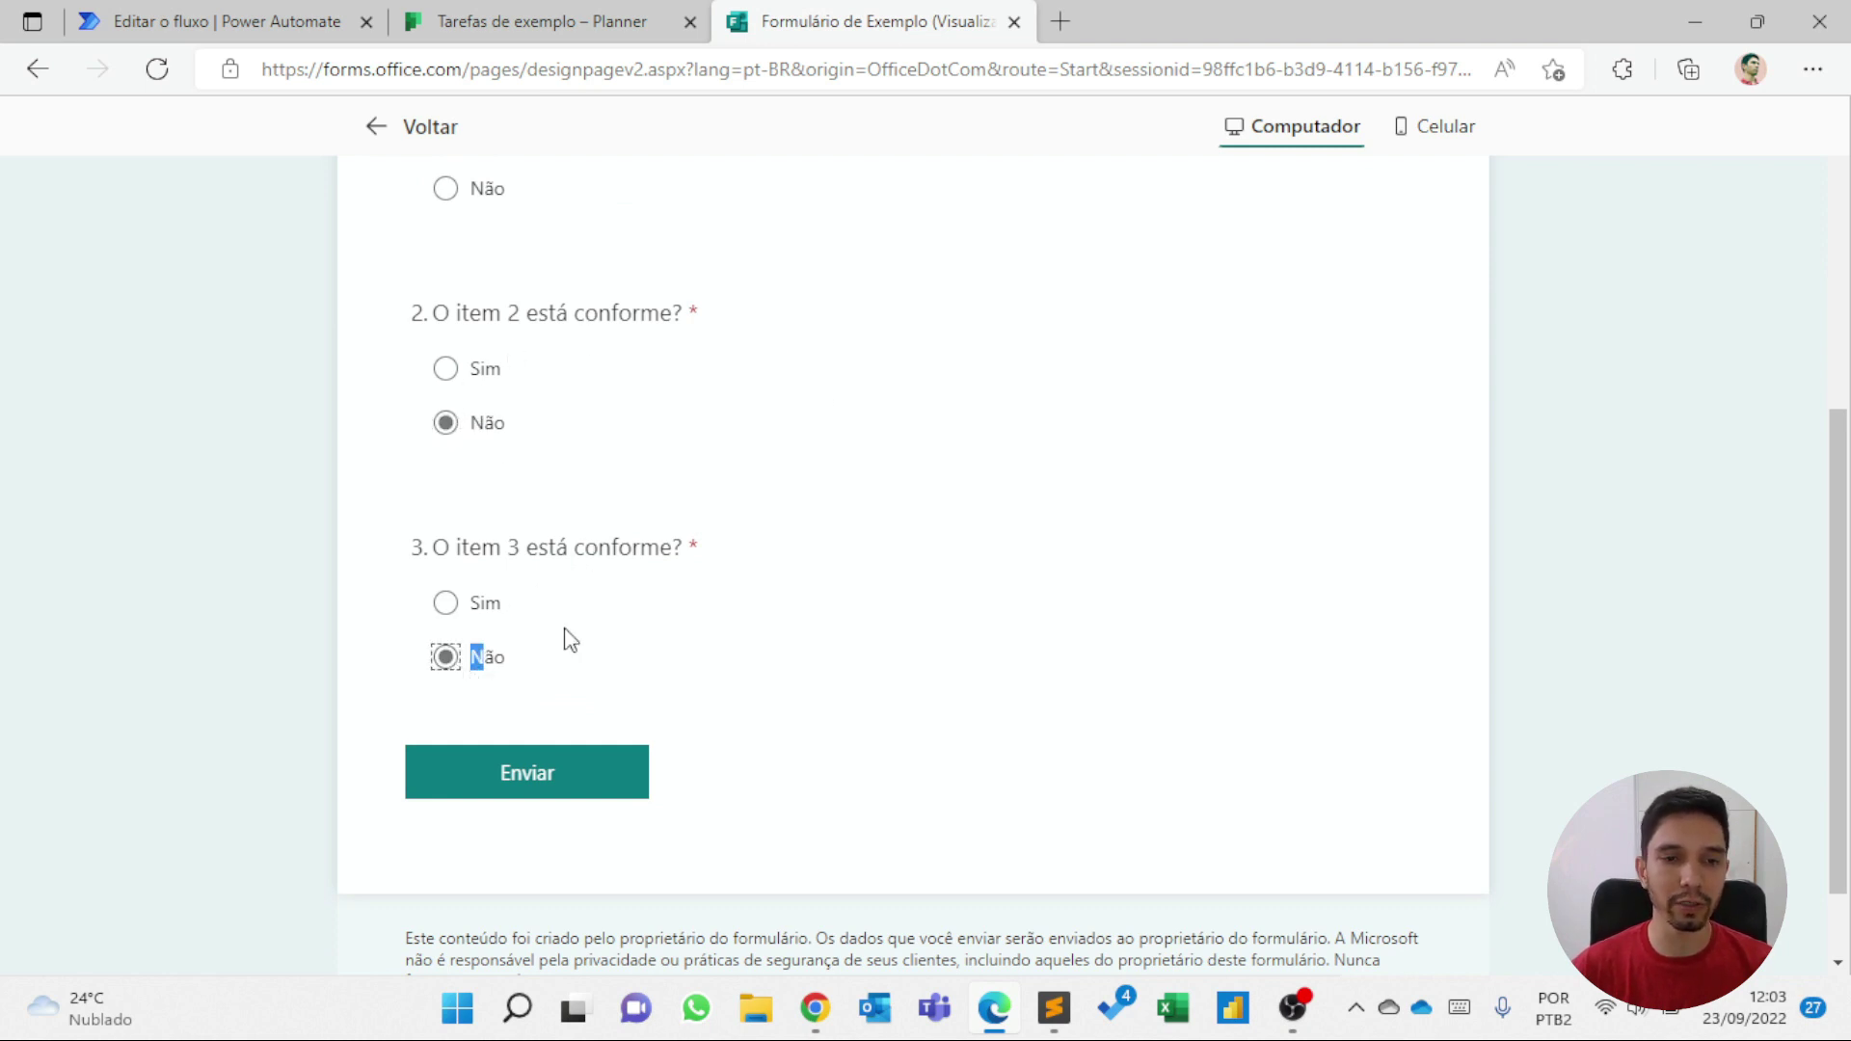
{"action": "scroll", "coordinate": [618, 643], "scroll_direction": "down", "scroll_amount": 1}
{"action": "left_click", "coordinate": [566, 672]}
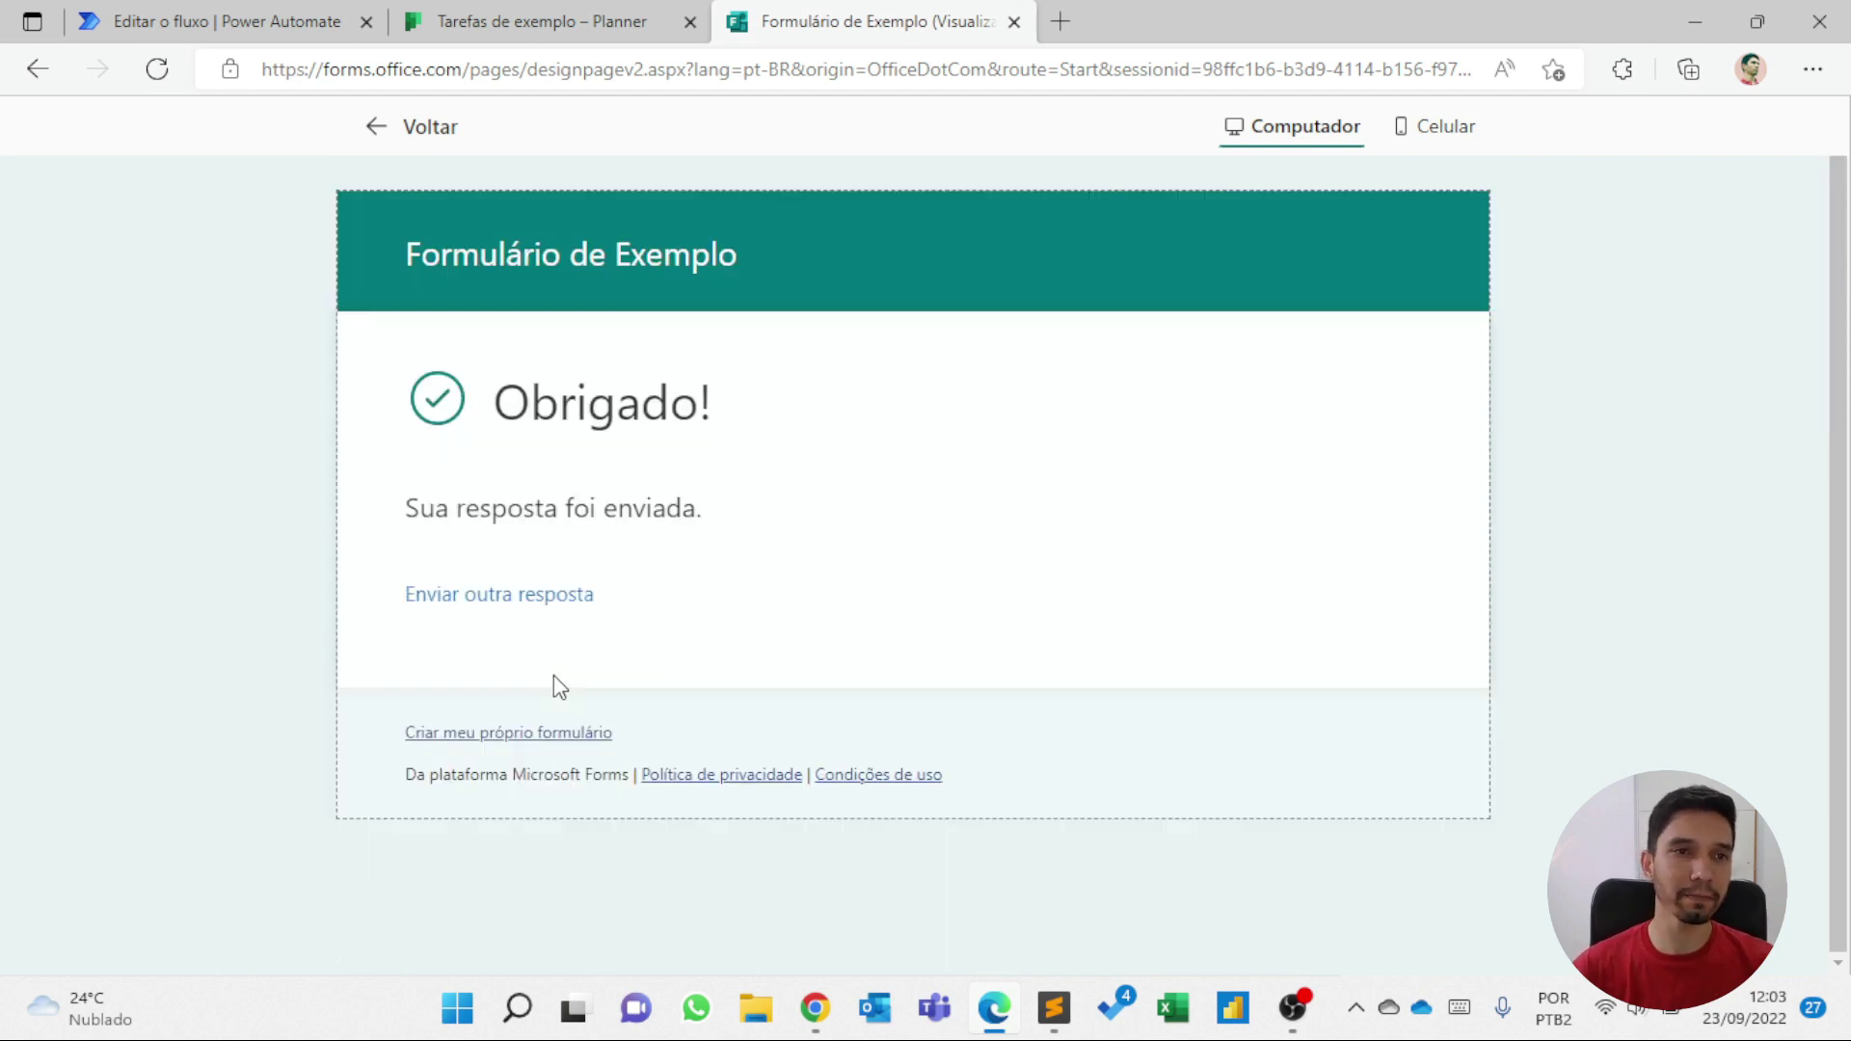
- Check the test run of each flow step in Power Automate, and refresh the Tarefas de exemplo board in Planner
{"action": "left_click", "coordinate": [246, 23]}
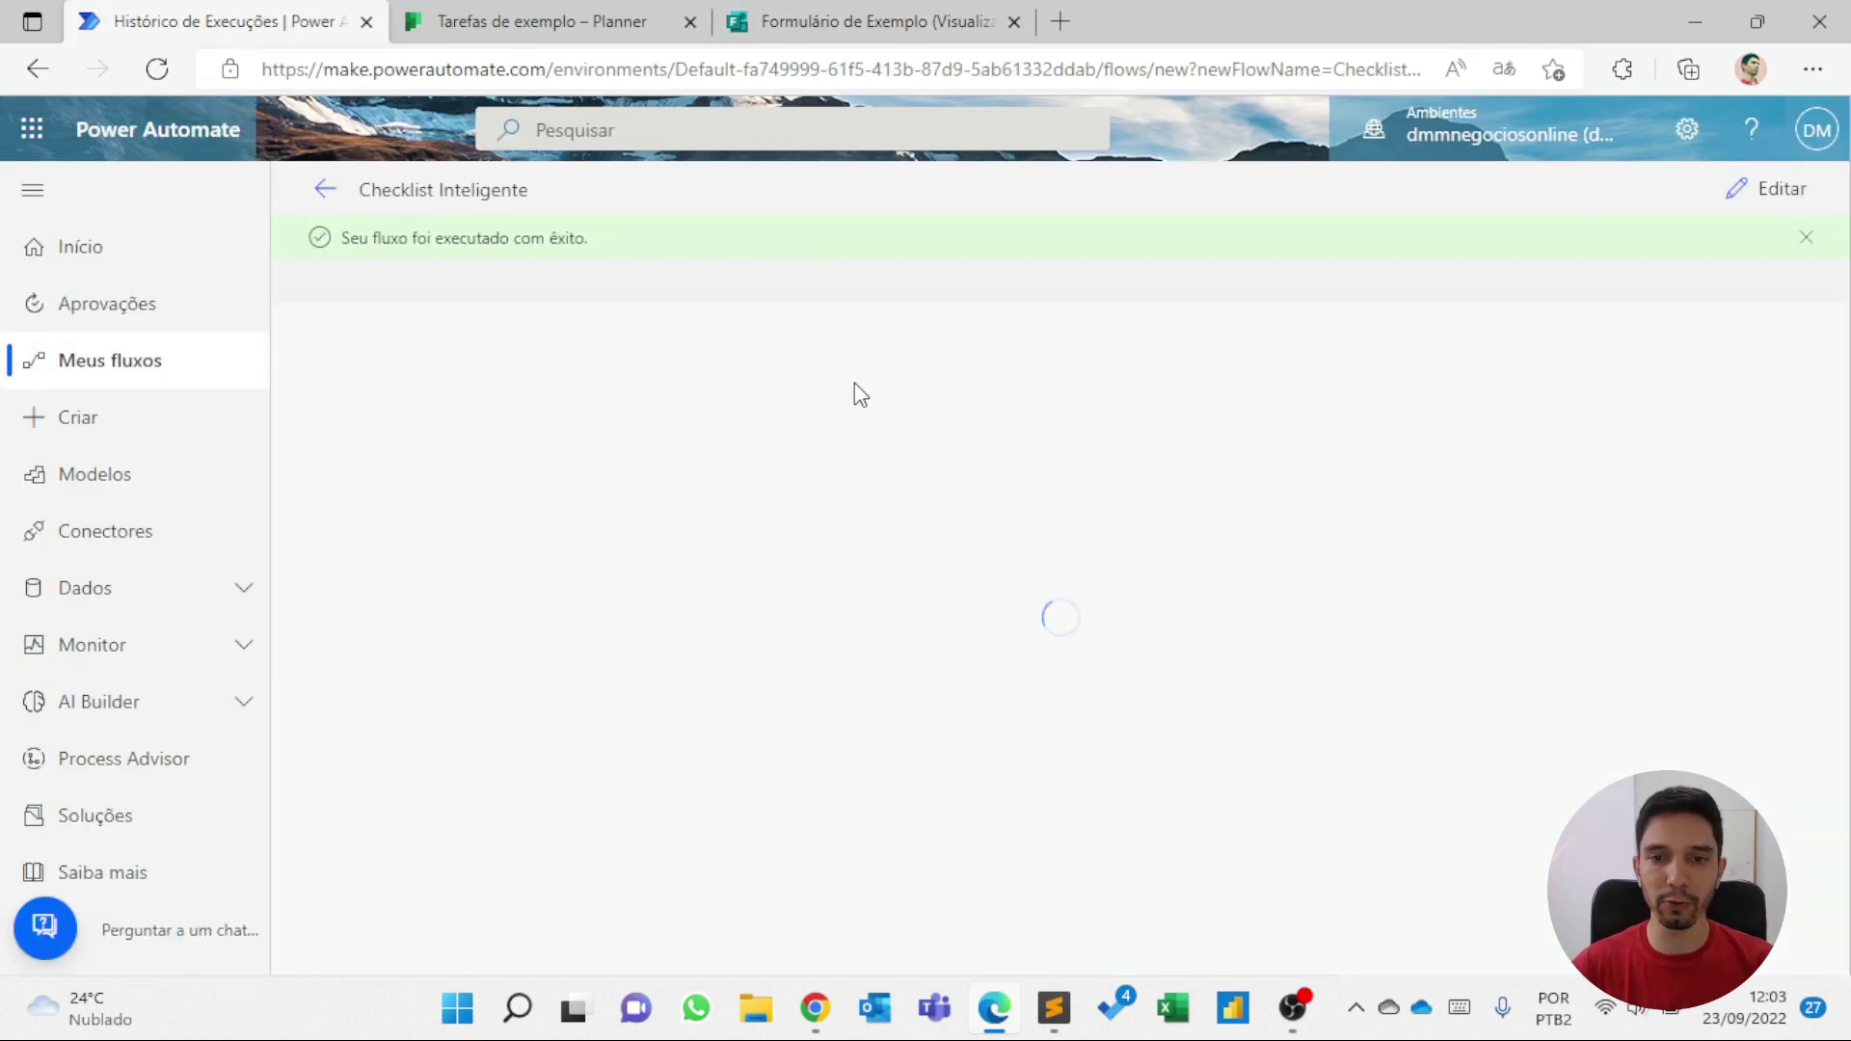
{"action": "scroll", "coordinate": [979, 400], "scroll_direction": "down", "scroll_amount": 1}
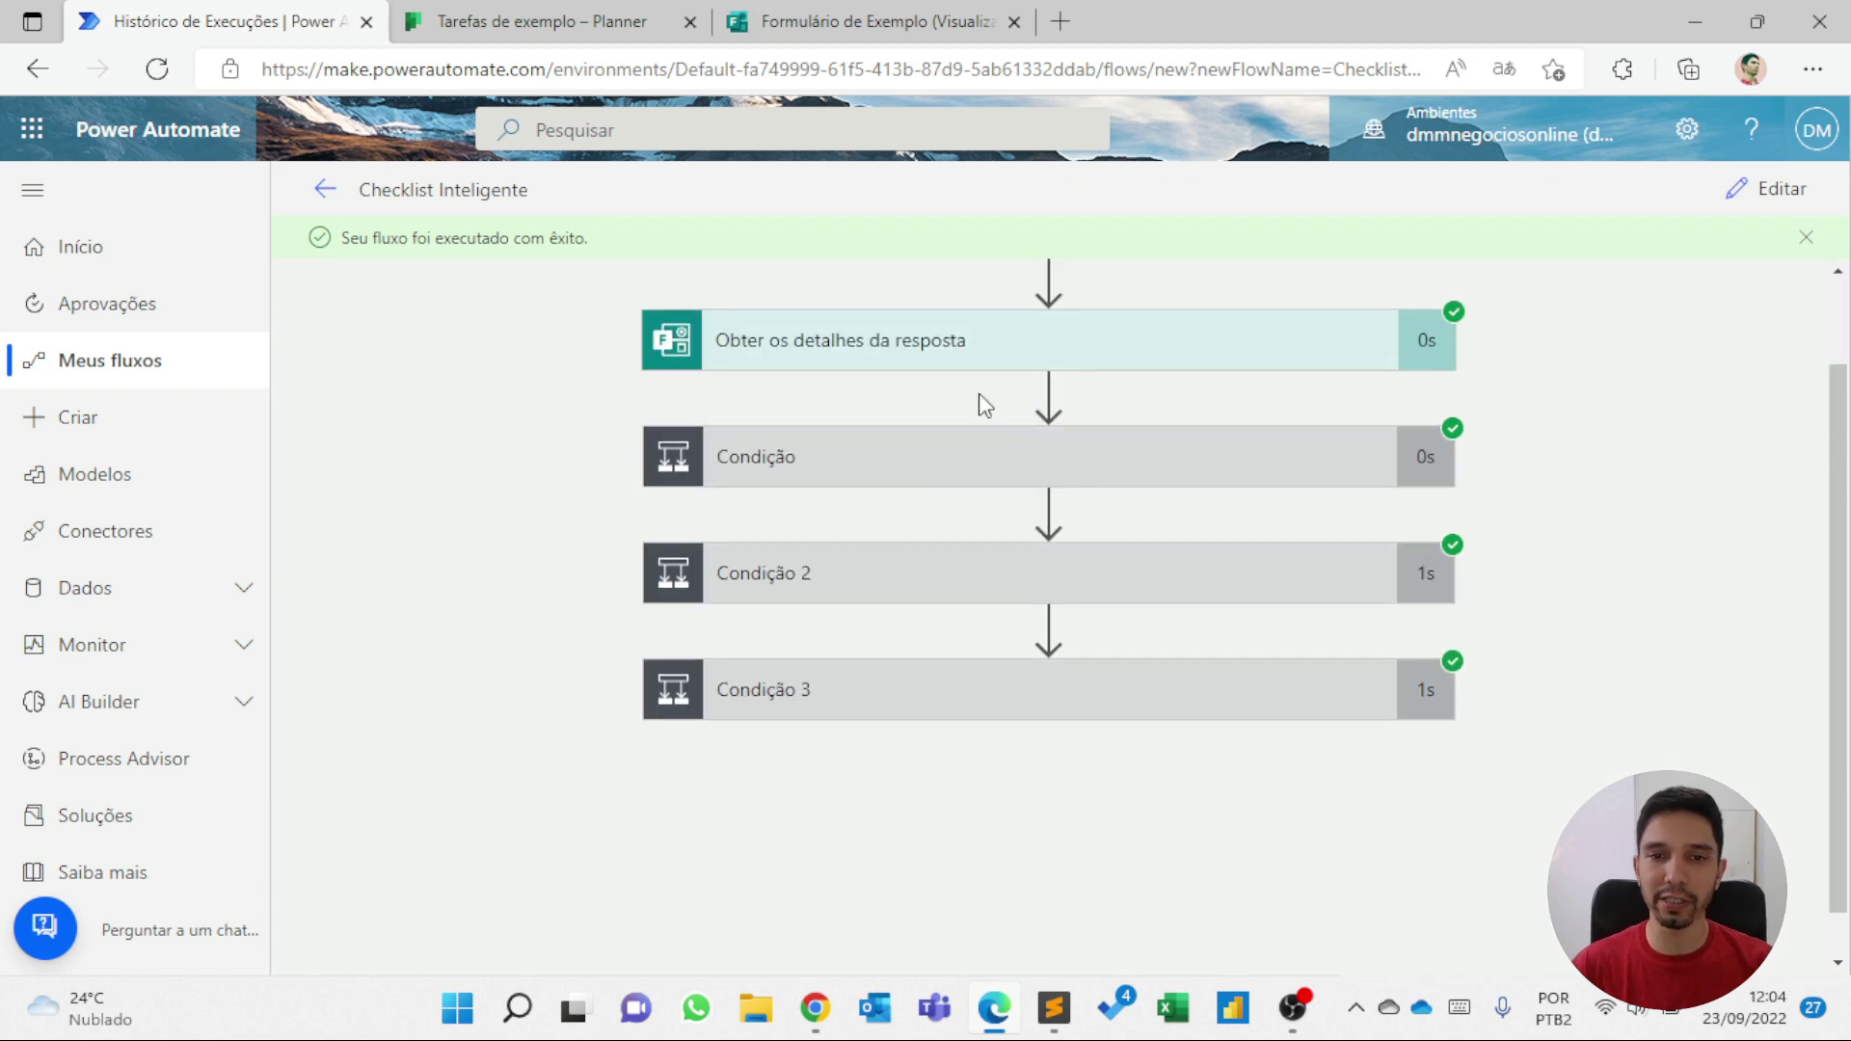
{"action": "scroll", "coordinate": [978, 405], "scroll_direction": "up", "scroll_amount": 1}
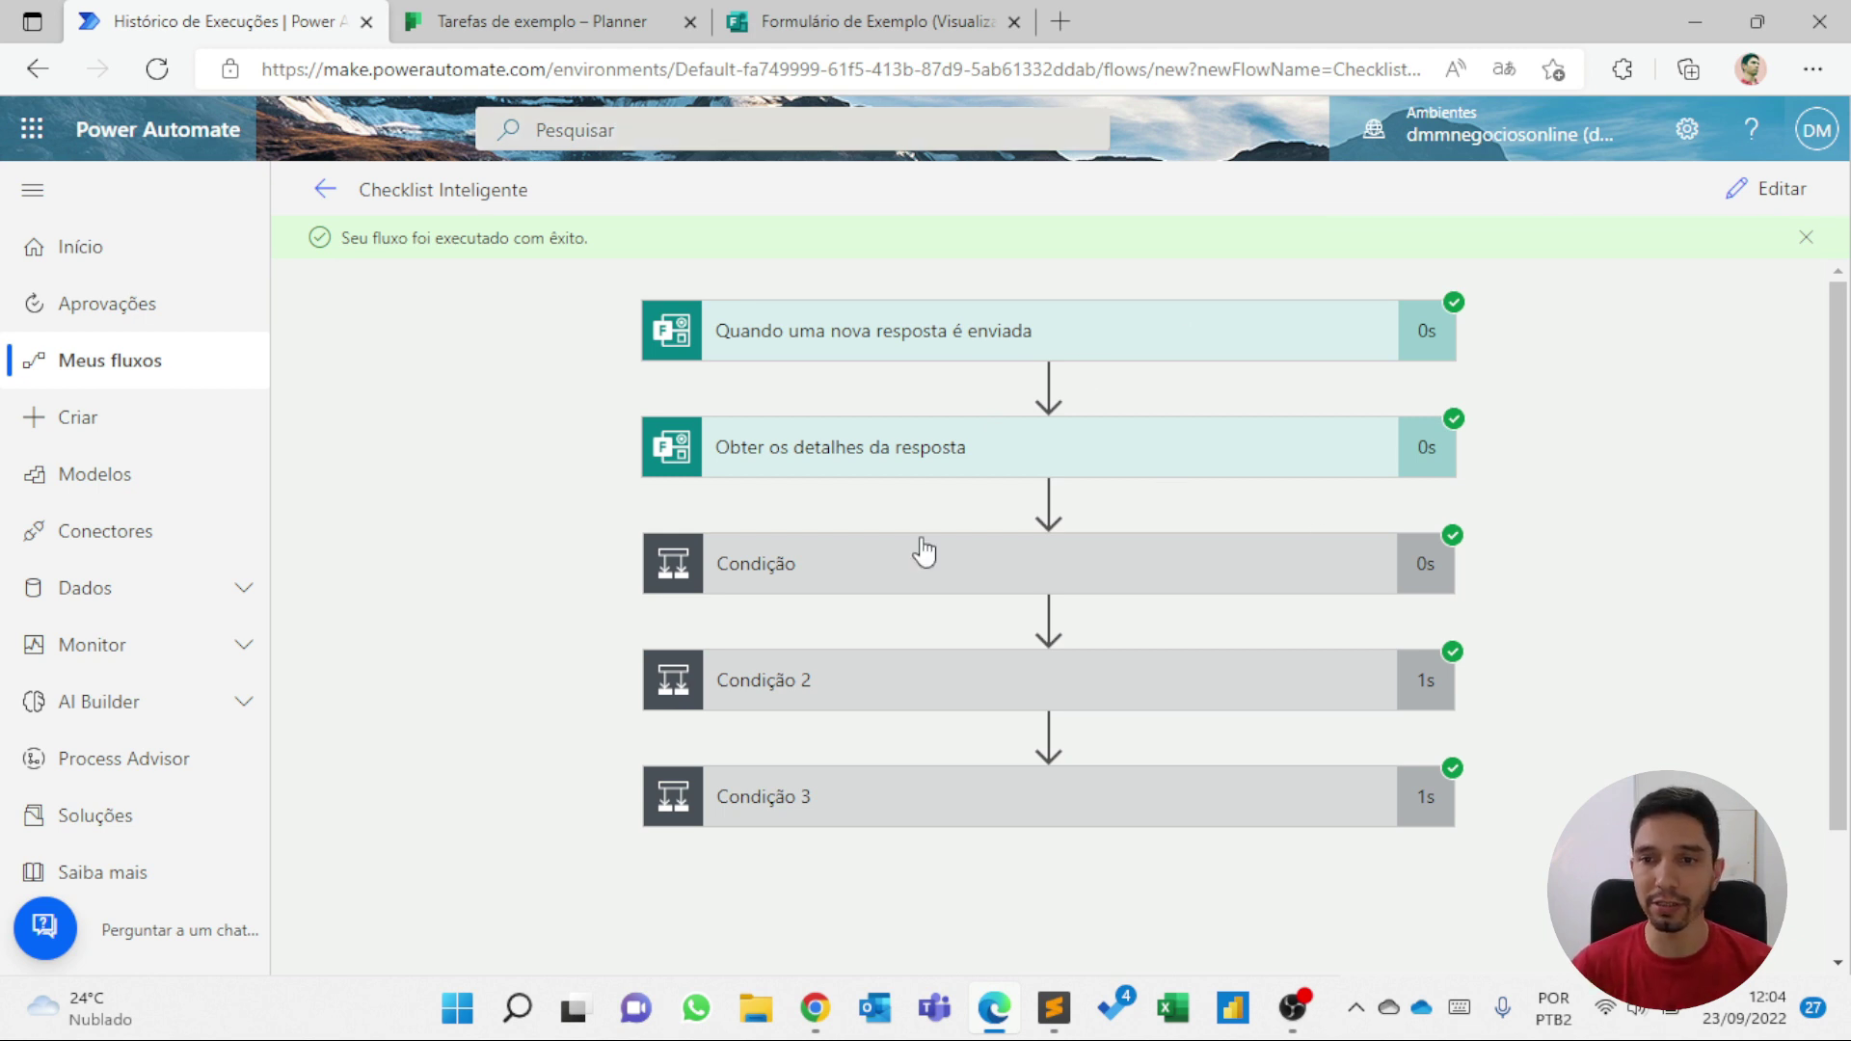
{"action": "left_click", "coordinate": [587, 21]}
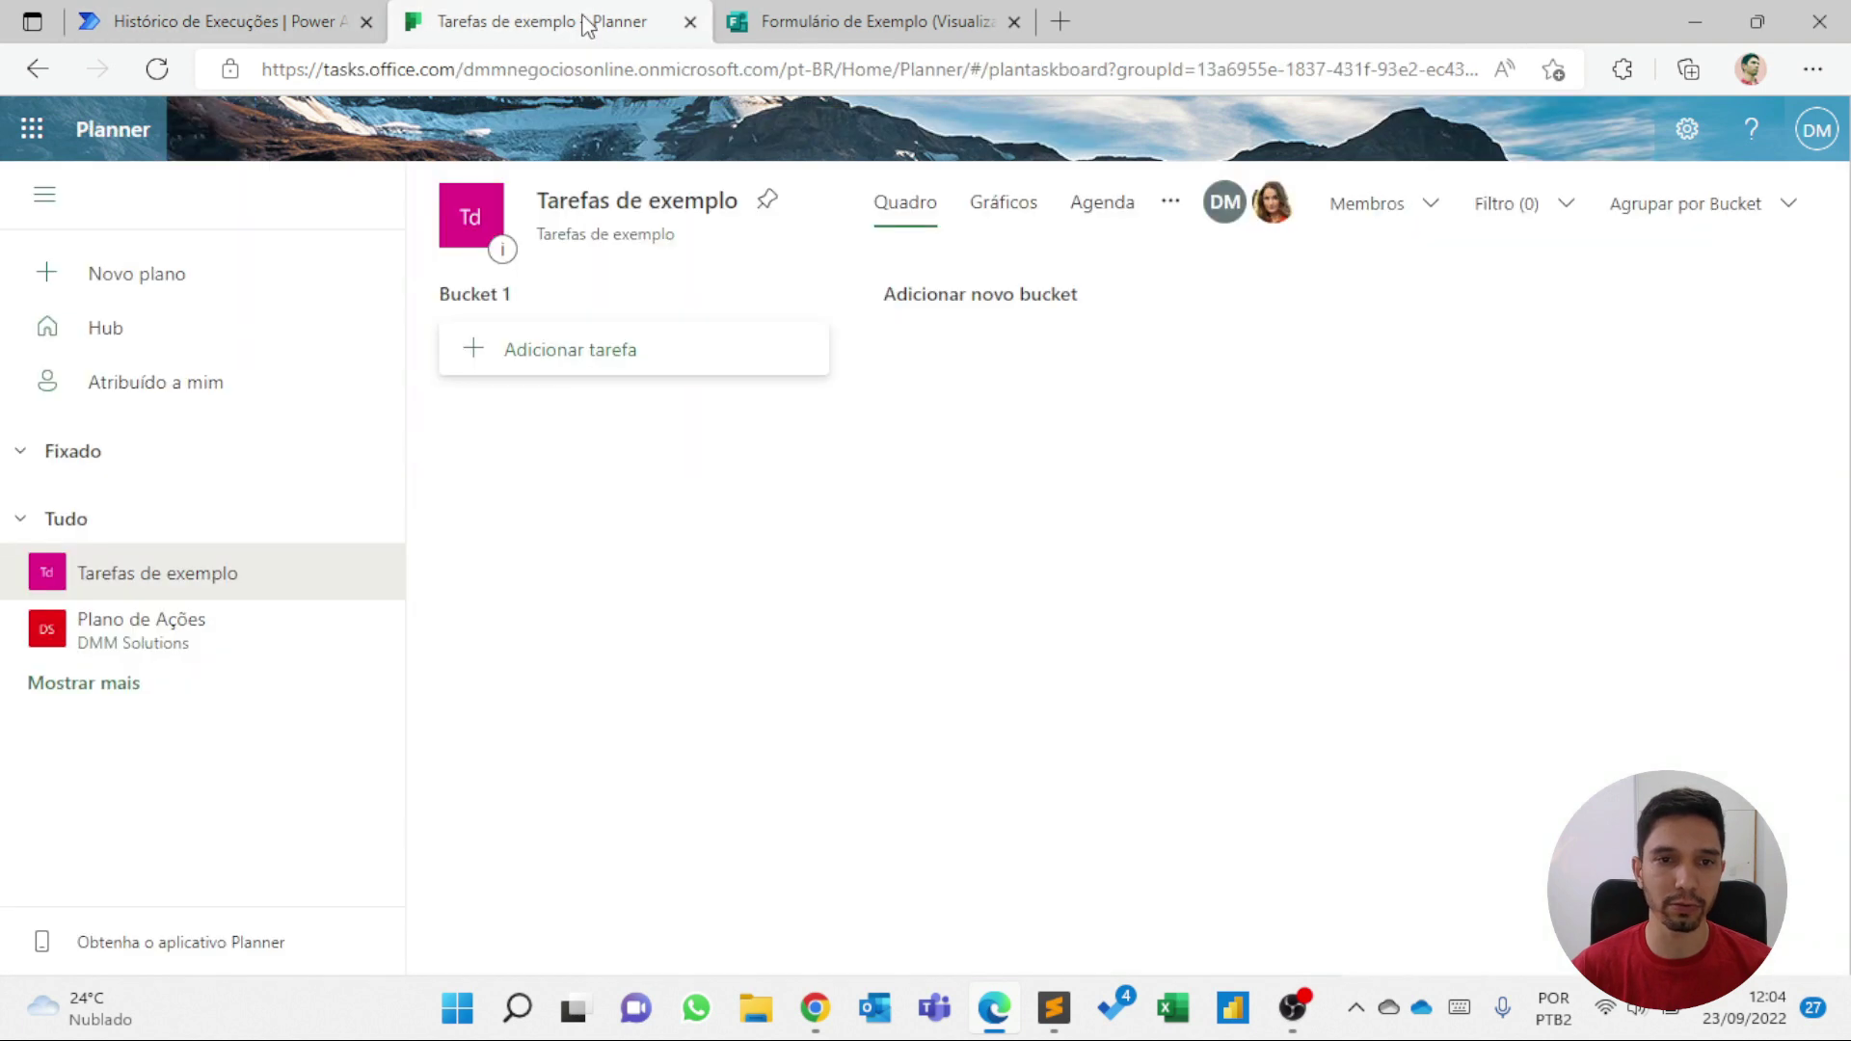
{"action": "left_click", "coordinate": [155, 69]}
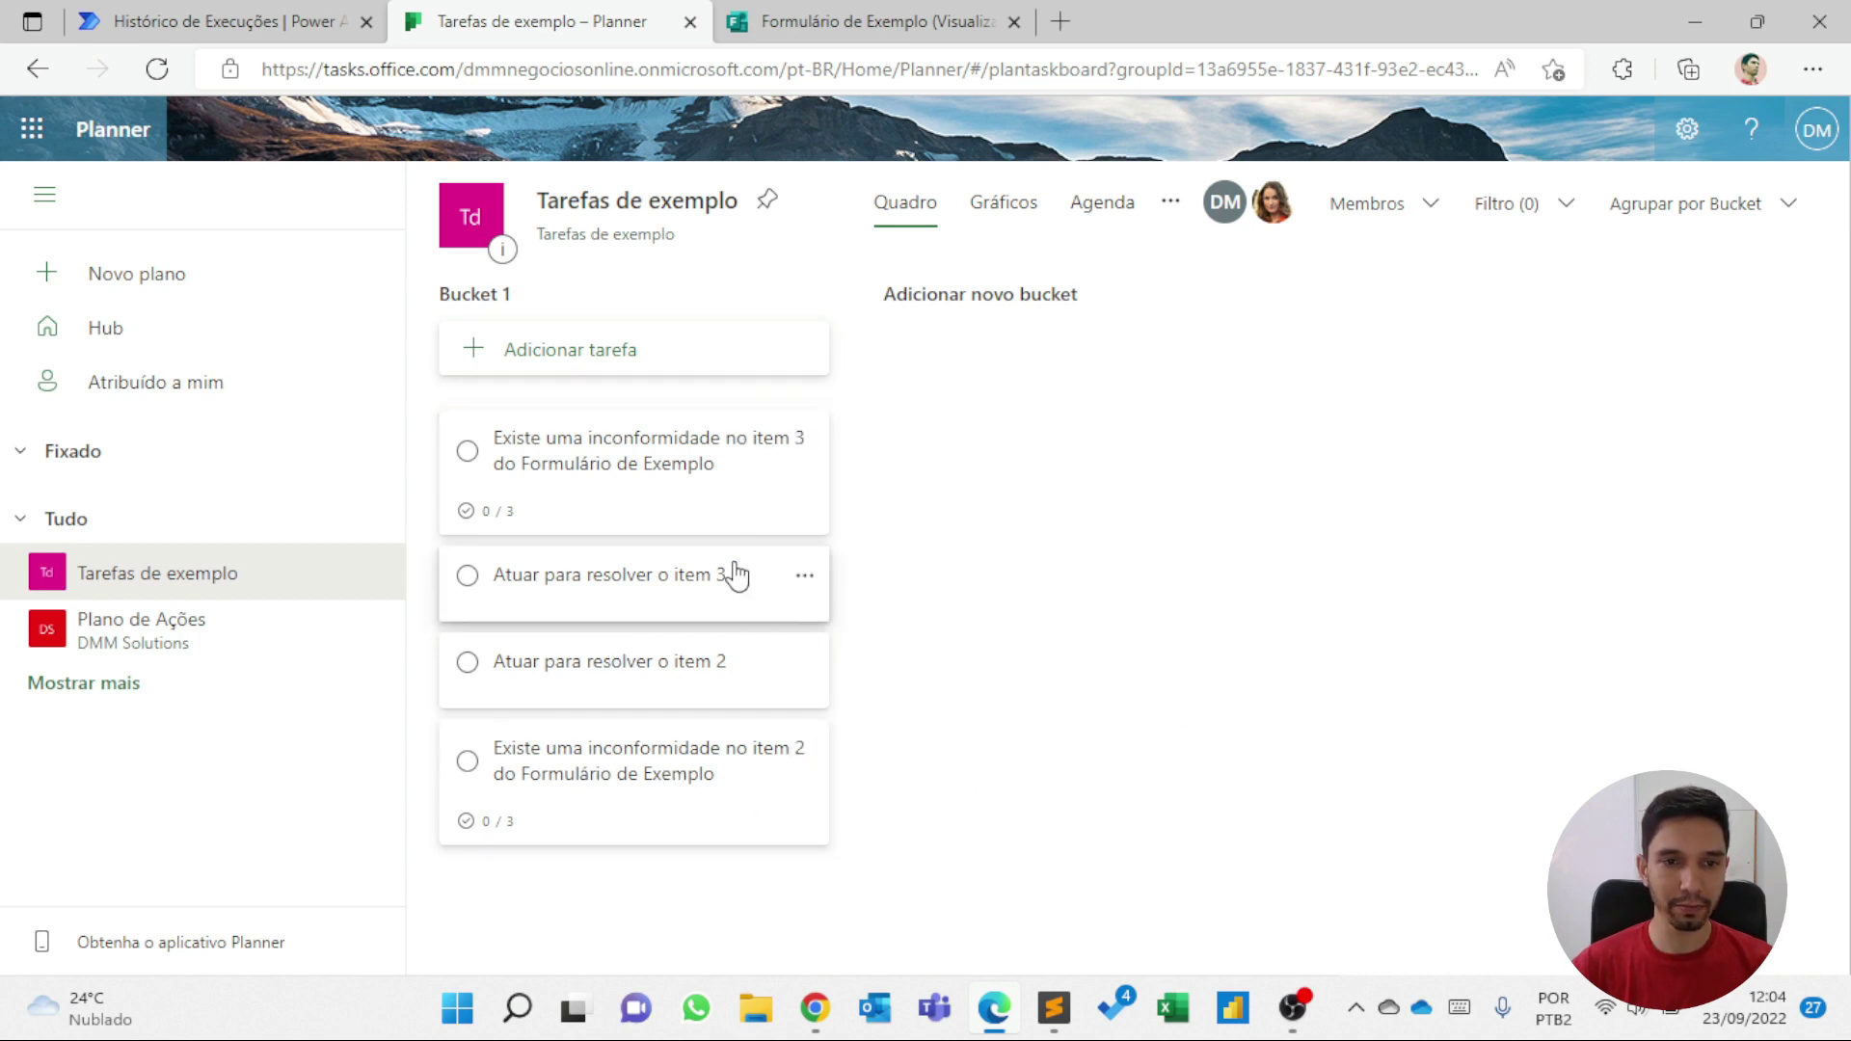
- Delete the tasks Atuar para resolver o item 3 and Atuar para resolver o item 2 from Bucket 1
{"action": "left_click", "coordinate": [810, 582]}
{"action": "left_click", "coordinate": [897, 848]}
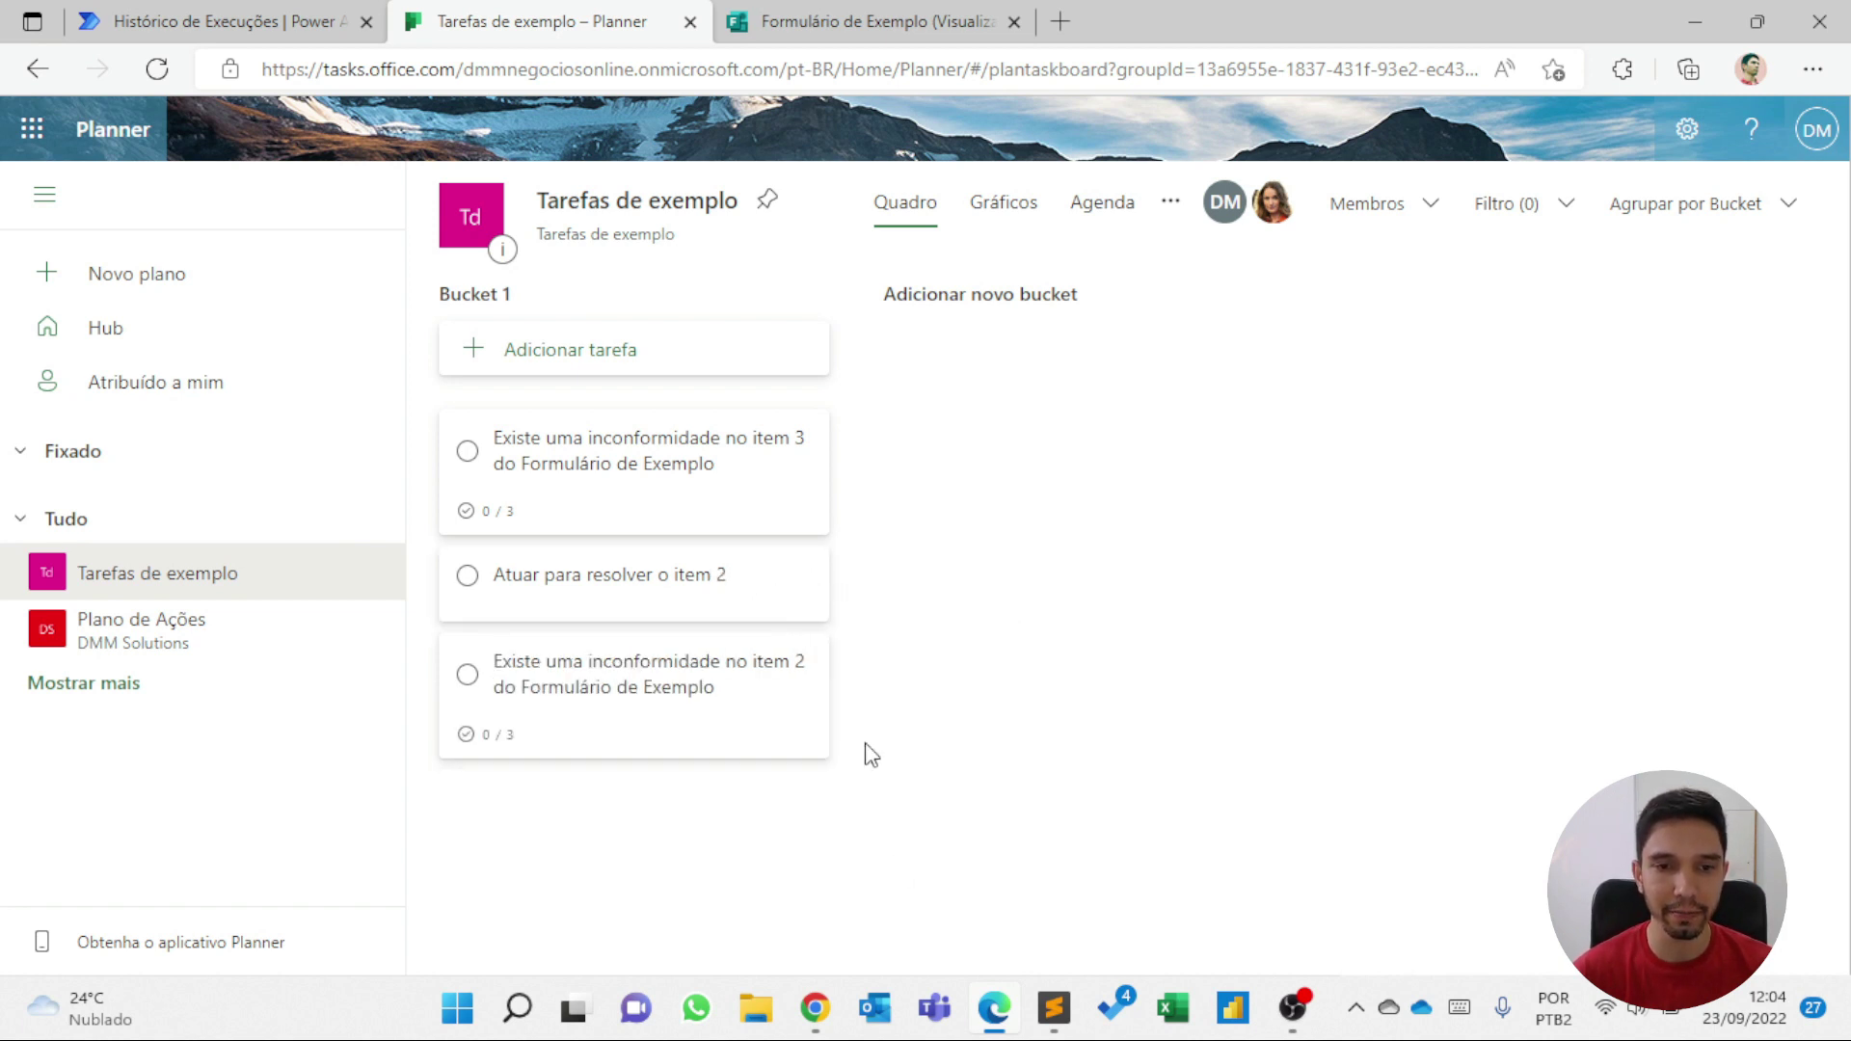
{"action": "left_click", "coordinate": [802, 581]}
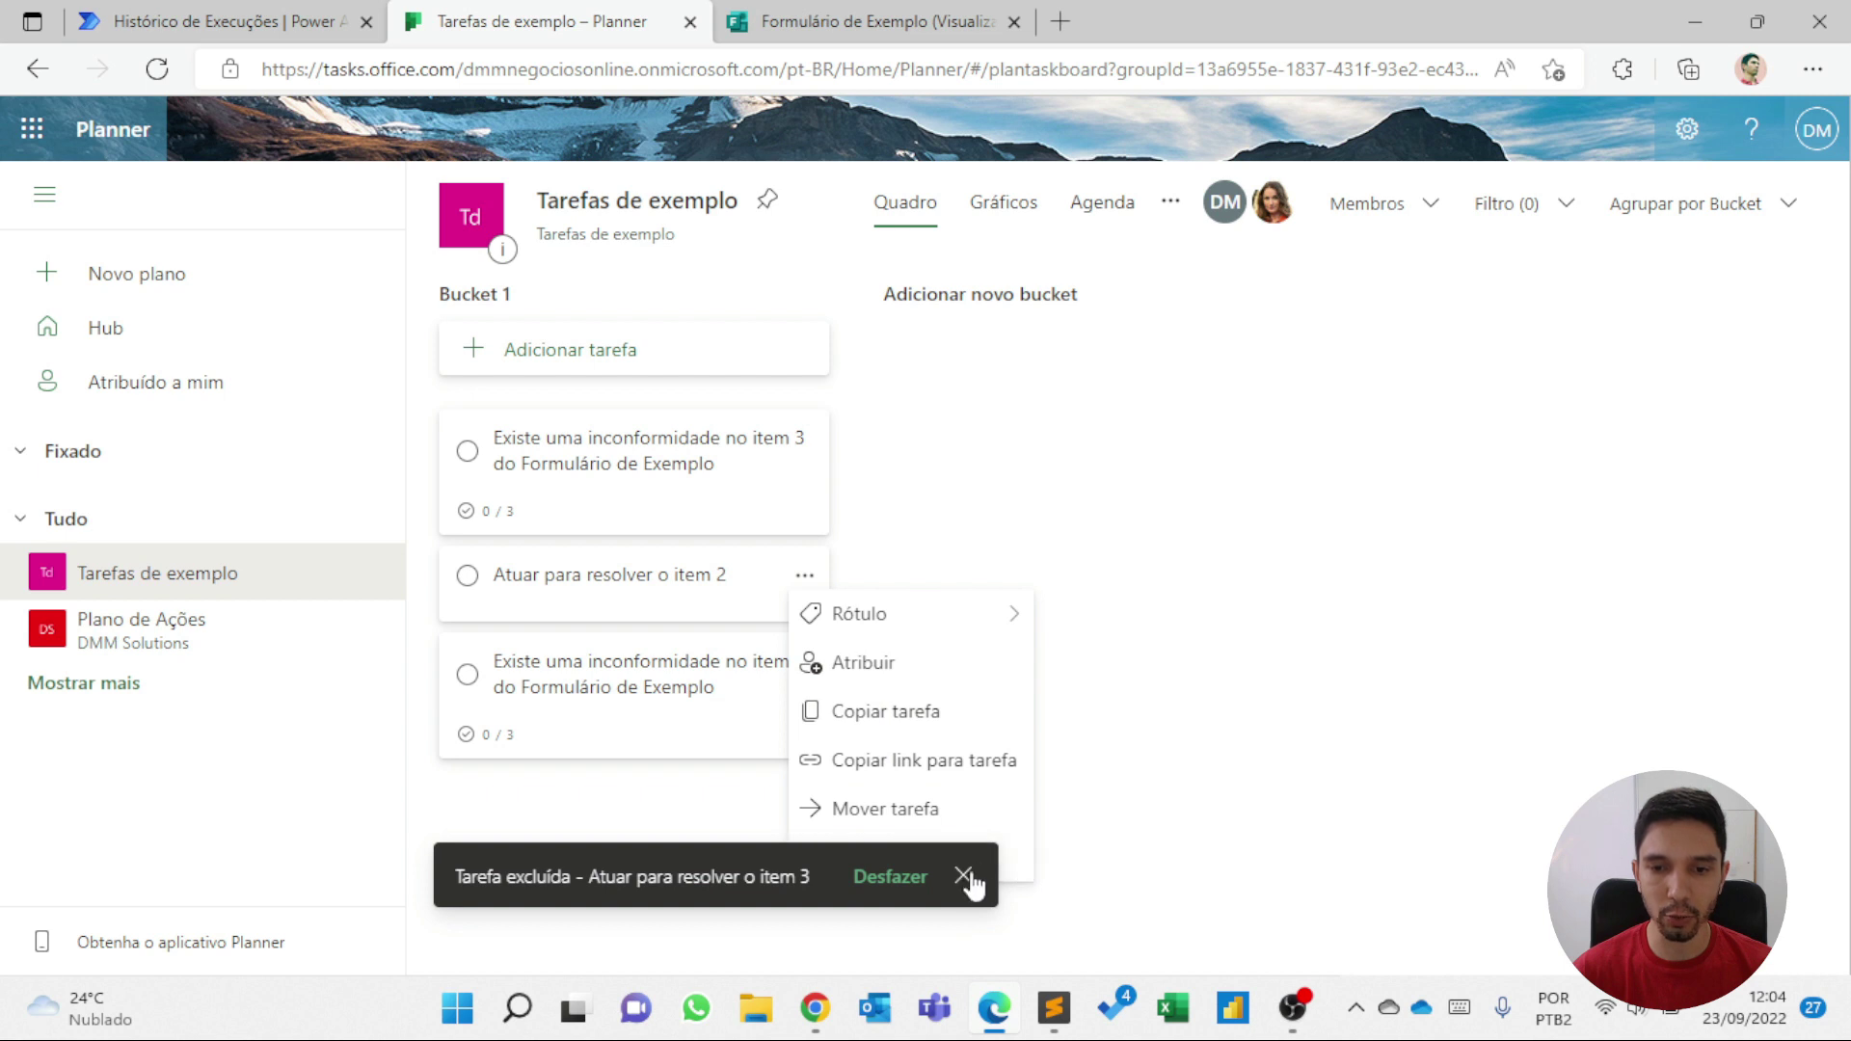
{"action": "left_click", "coordinate": [958, 880]}
{"action": "left_click", "coordinate": [810, 579]}
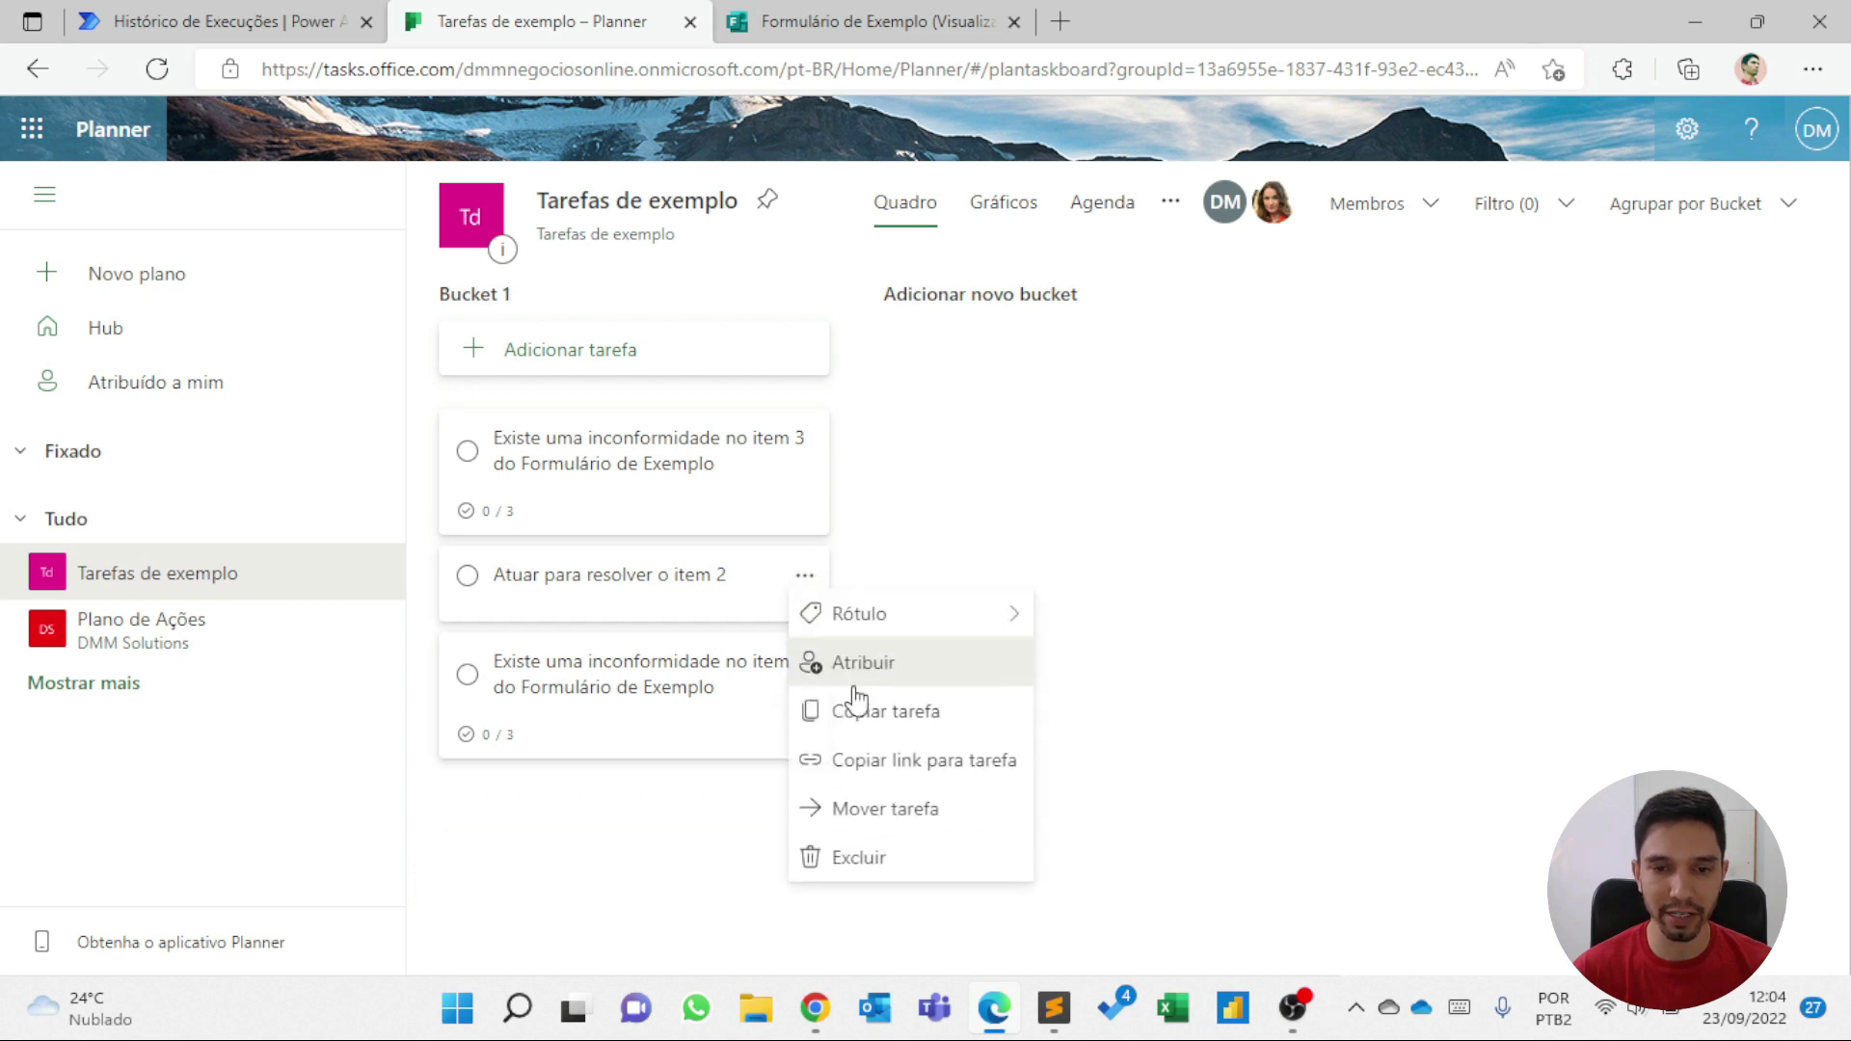
{"action": "left_click", "coordinate": [861, 856]}
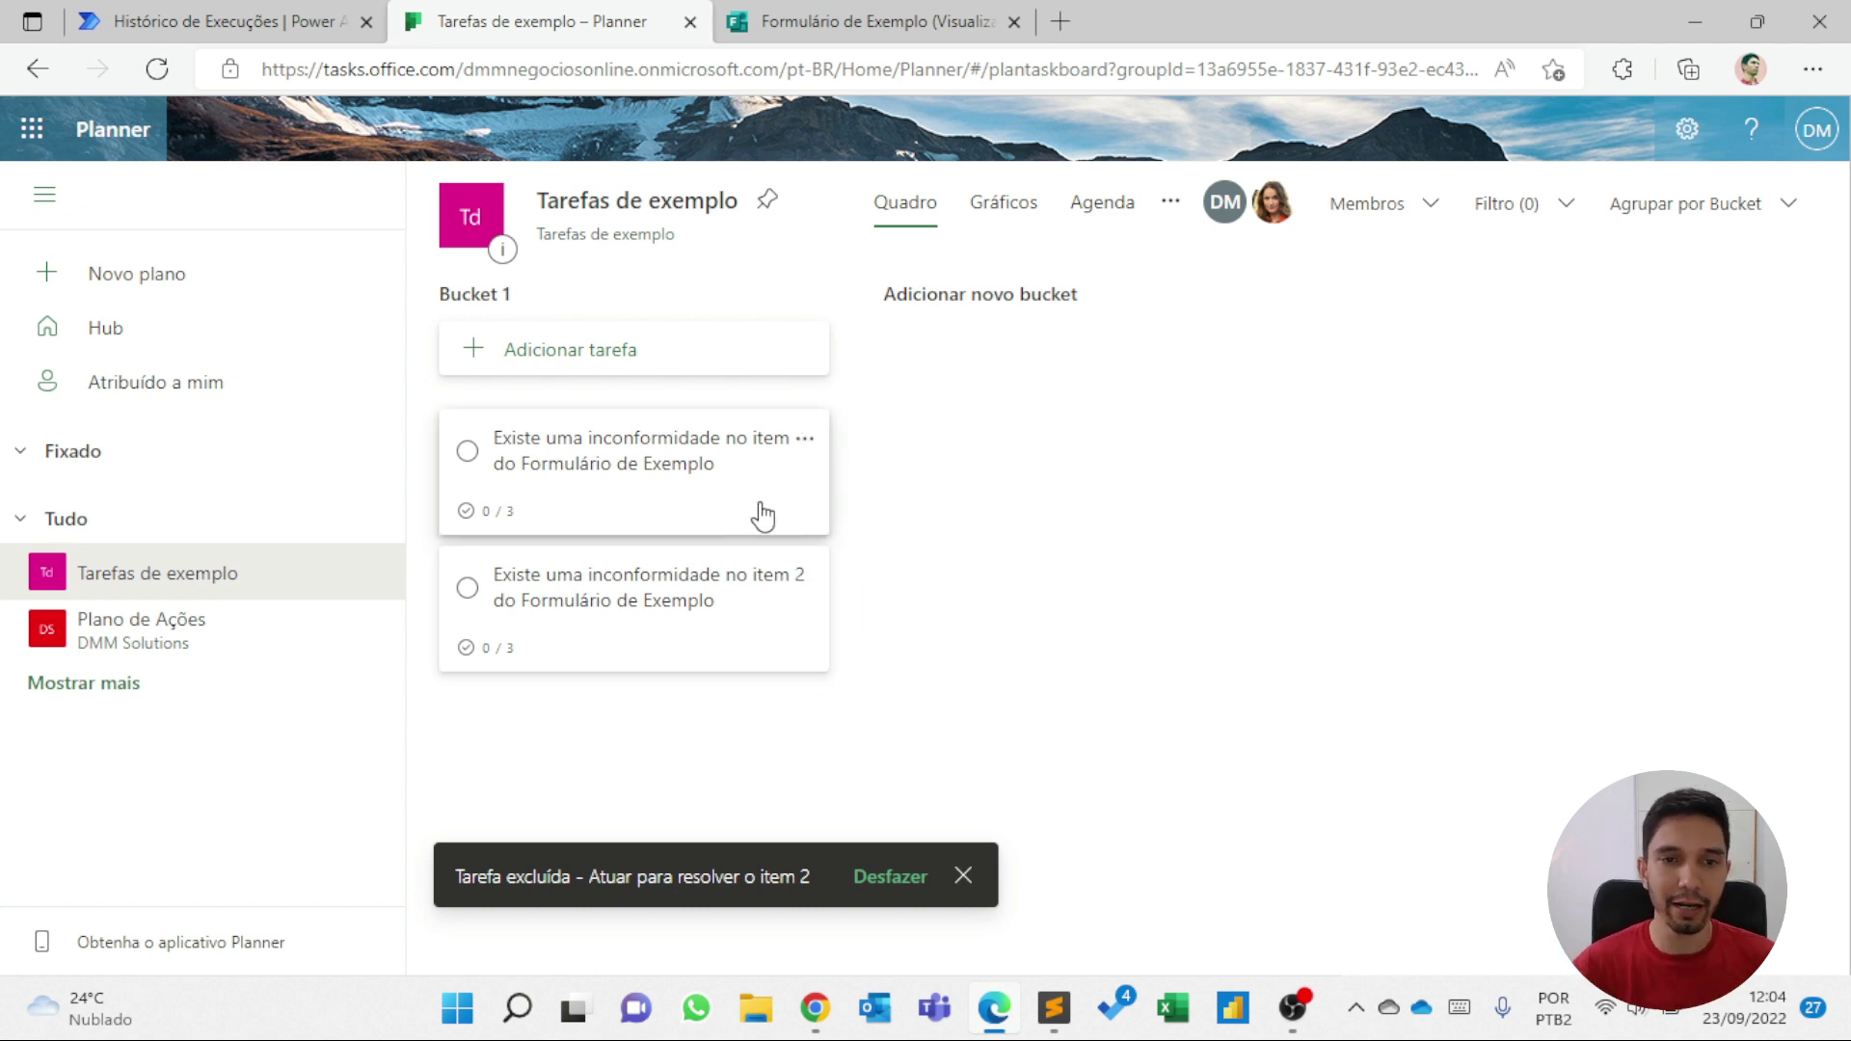
- Open the item 3 nonconformity task and look over its details and checklist
{"action": "left_click", "coordinate": [713, 470]}
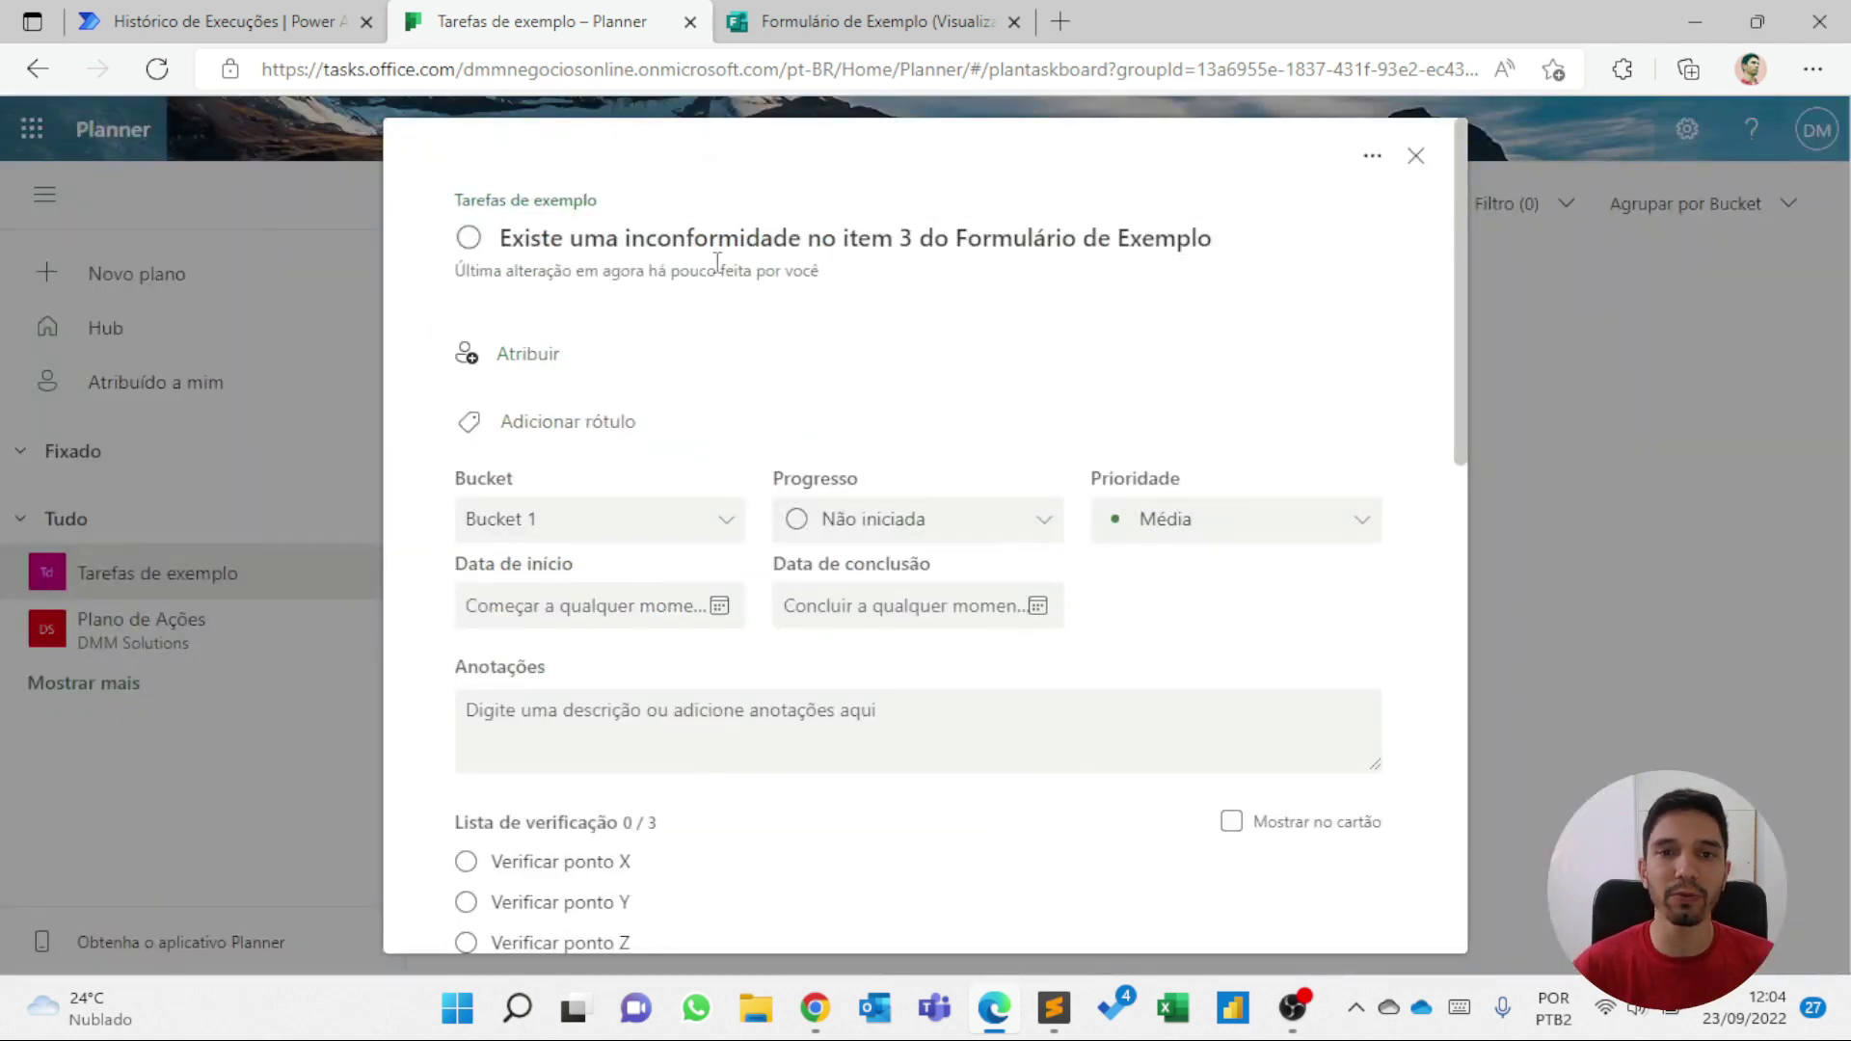
{"action": "scroll", "coordinate": [830, 401], "scroll_direction": "down", "scroll_amount": 5}
{"action": "scroll", "coordinate": [611, 466], "scroll_direction": "up", "scroll_amount": 1}
{"action": "scroll", "coordinate": [612, 466], "scroll_direction": "up", "scroll_amount": 2}
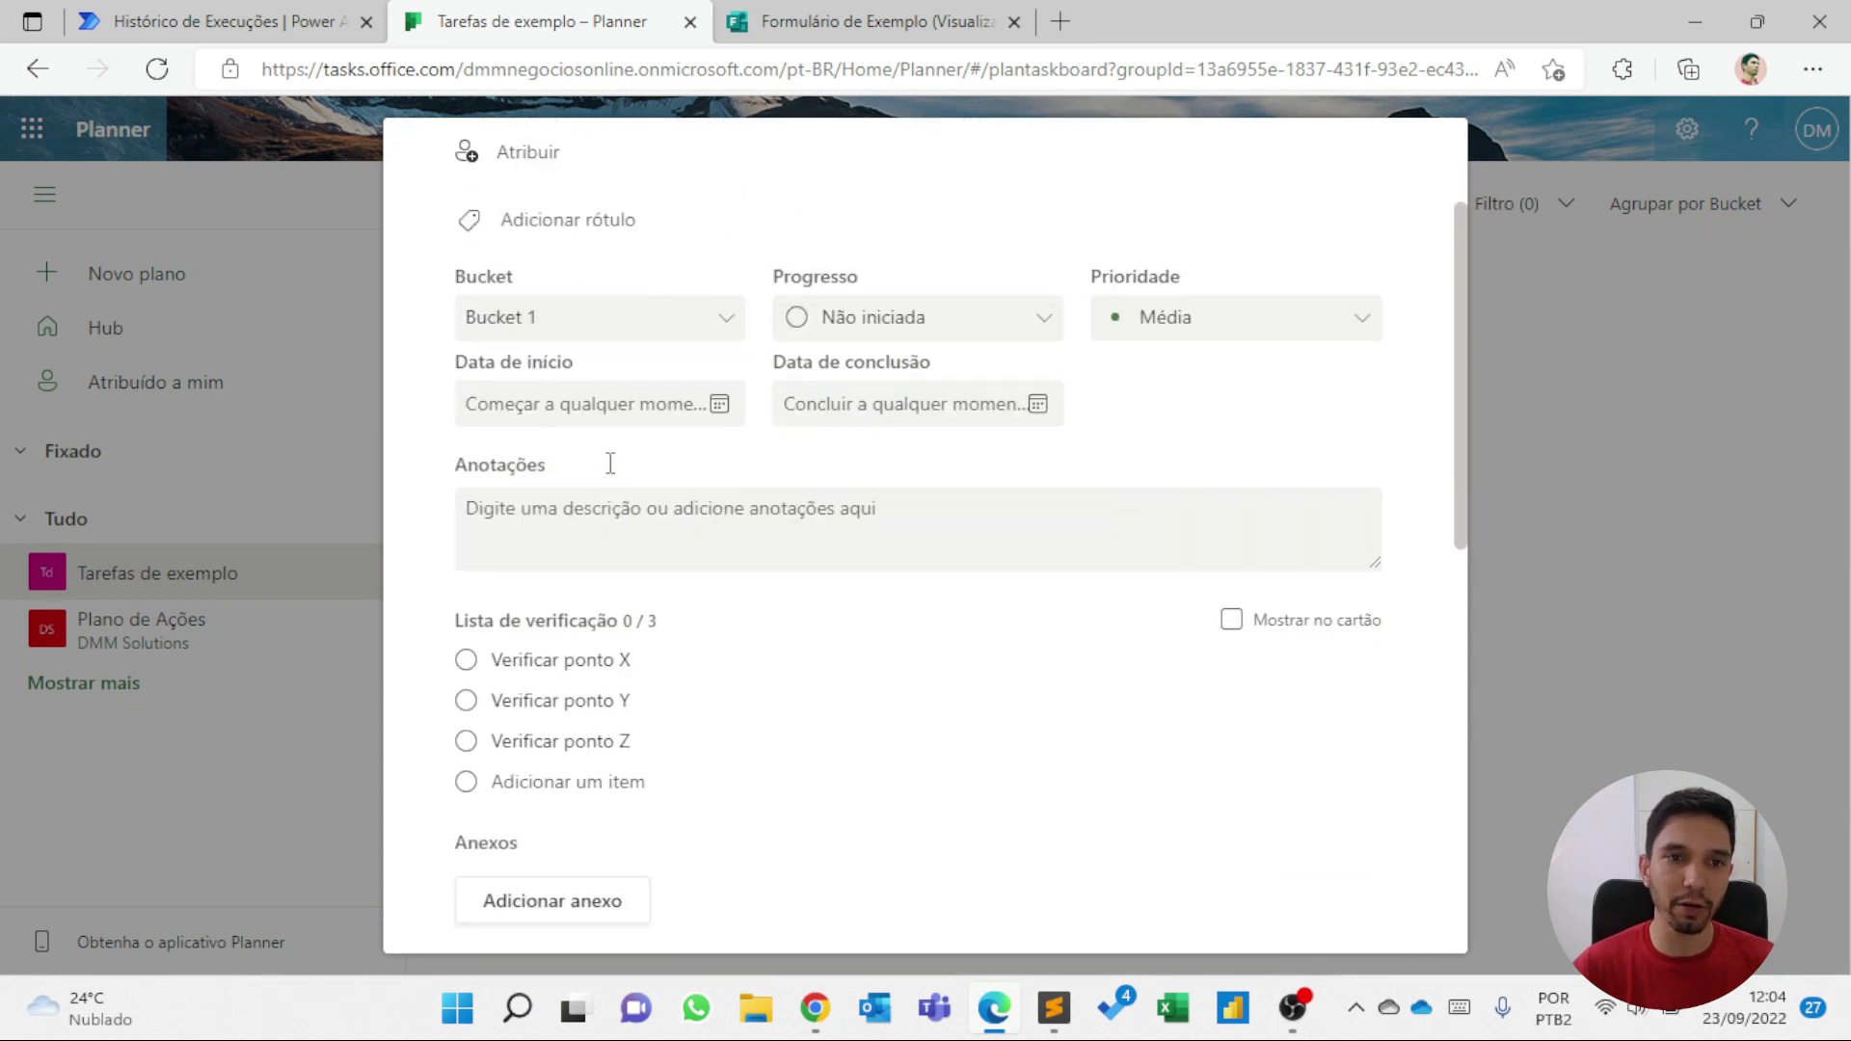
{"action": "scroll", "coordinate": [723, 566], "scroll_direction": "down", "scroll_amount": 1}
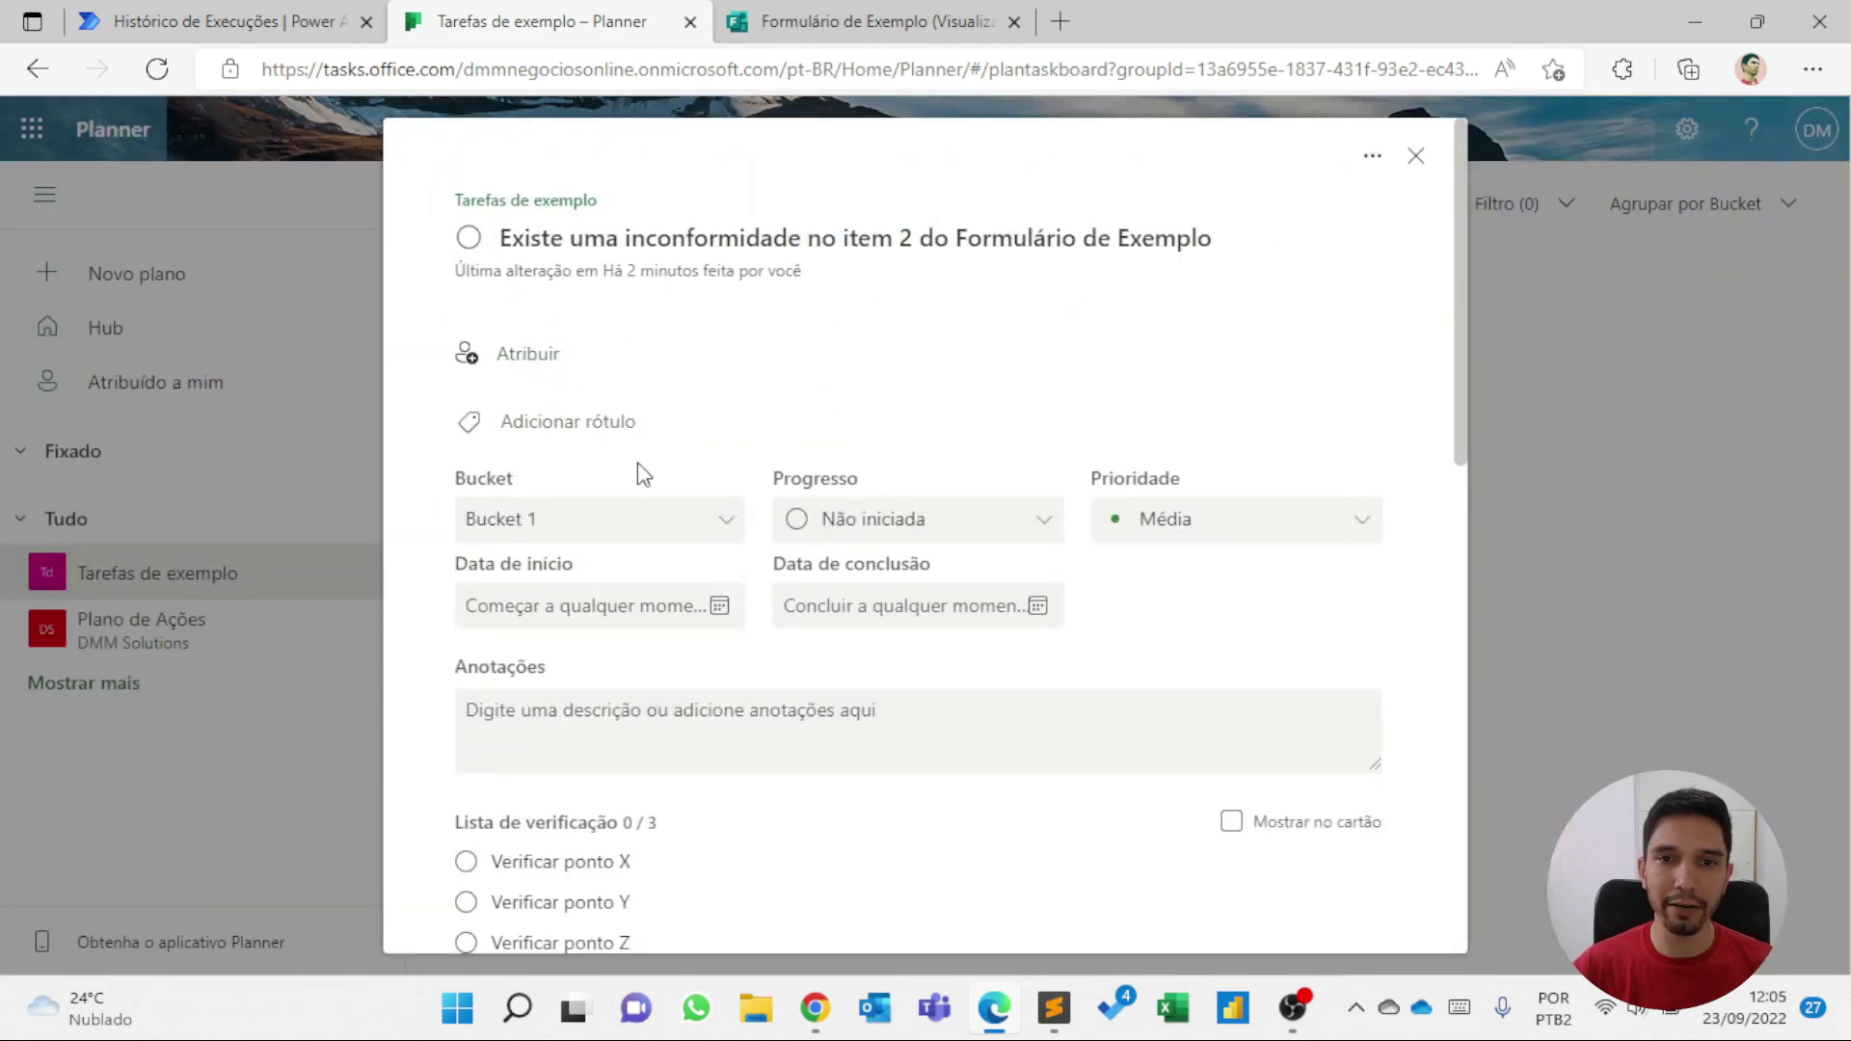
- Review the details and checklist of the item 2 nonconformity task, and close it
{"action": "scroll", "coordinate": [639, 462], "scroll_direction": "down", "scroll_amount": 5}
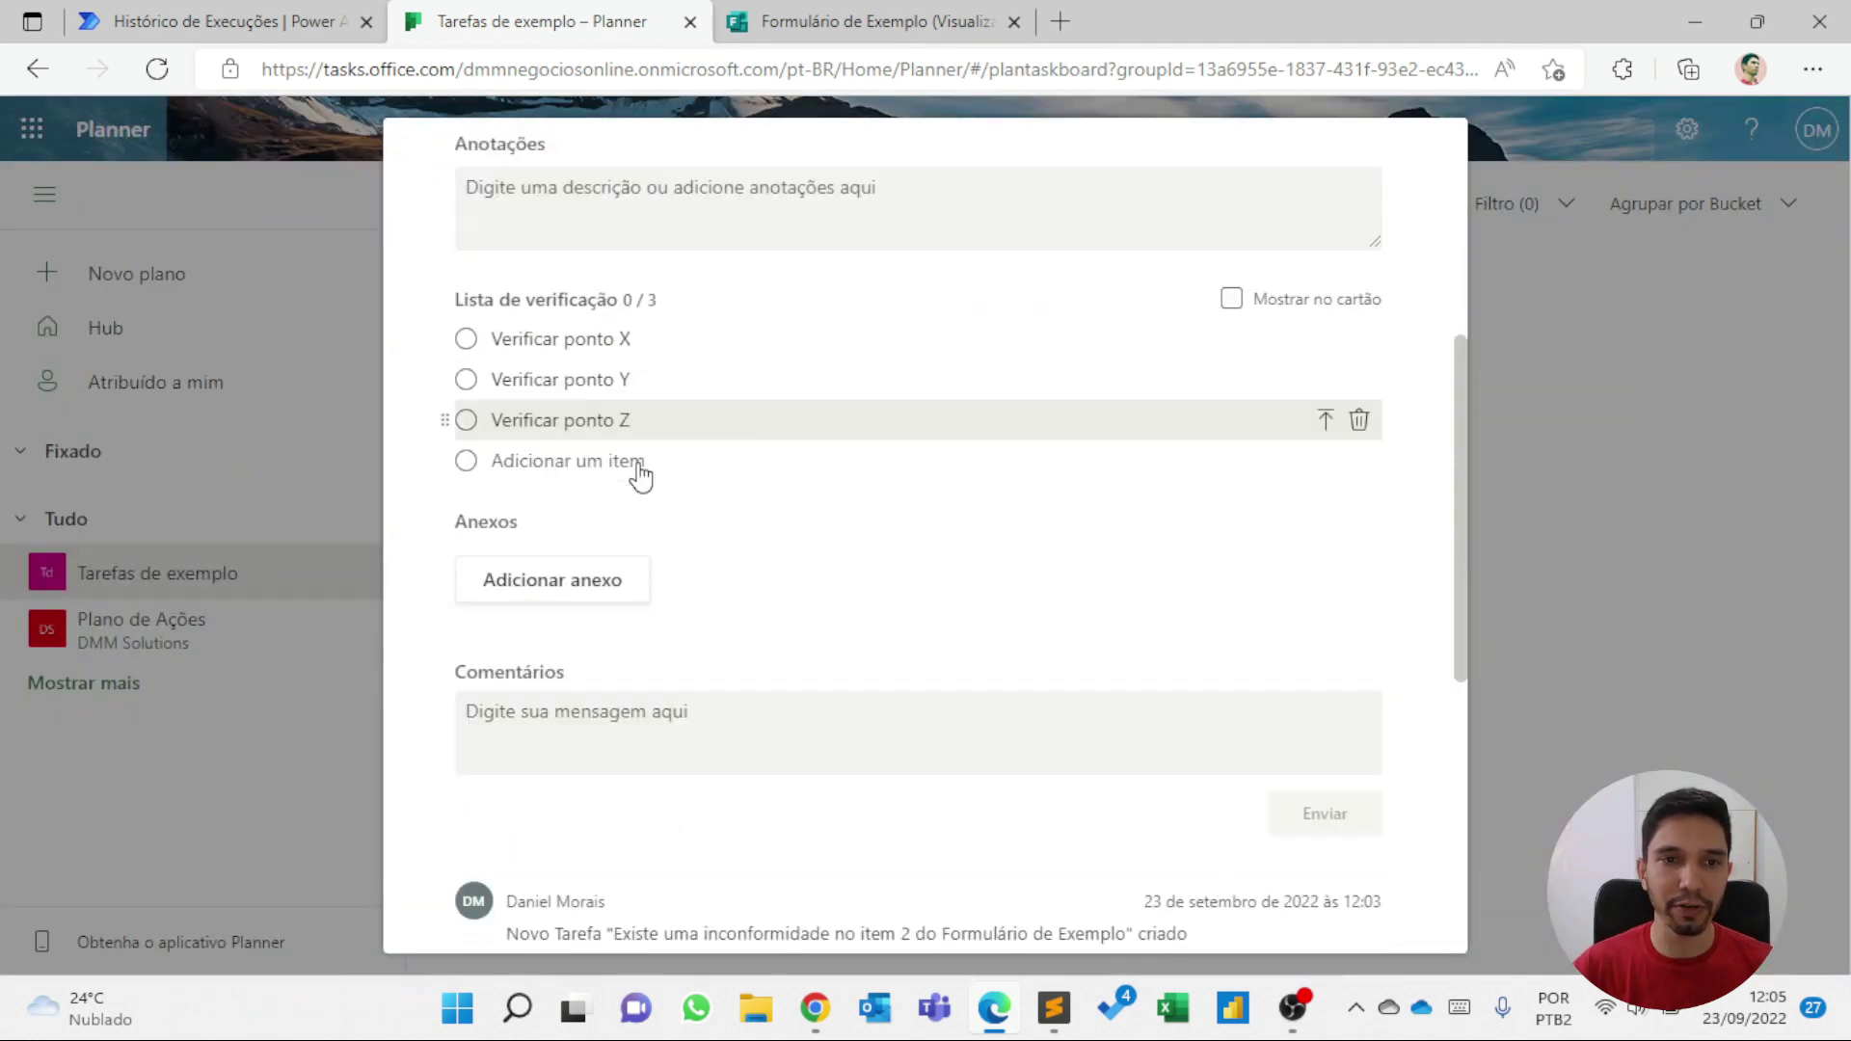
{"action": "scroll", "coordinate": [626, 289], "scroll_direction": "up", "scroll_amount": 5}
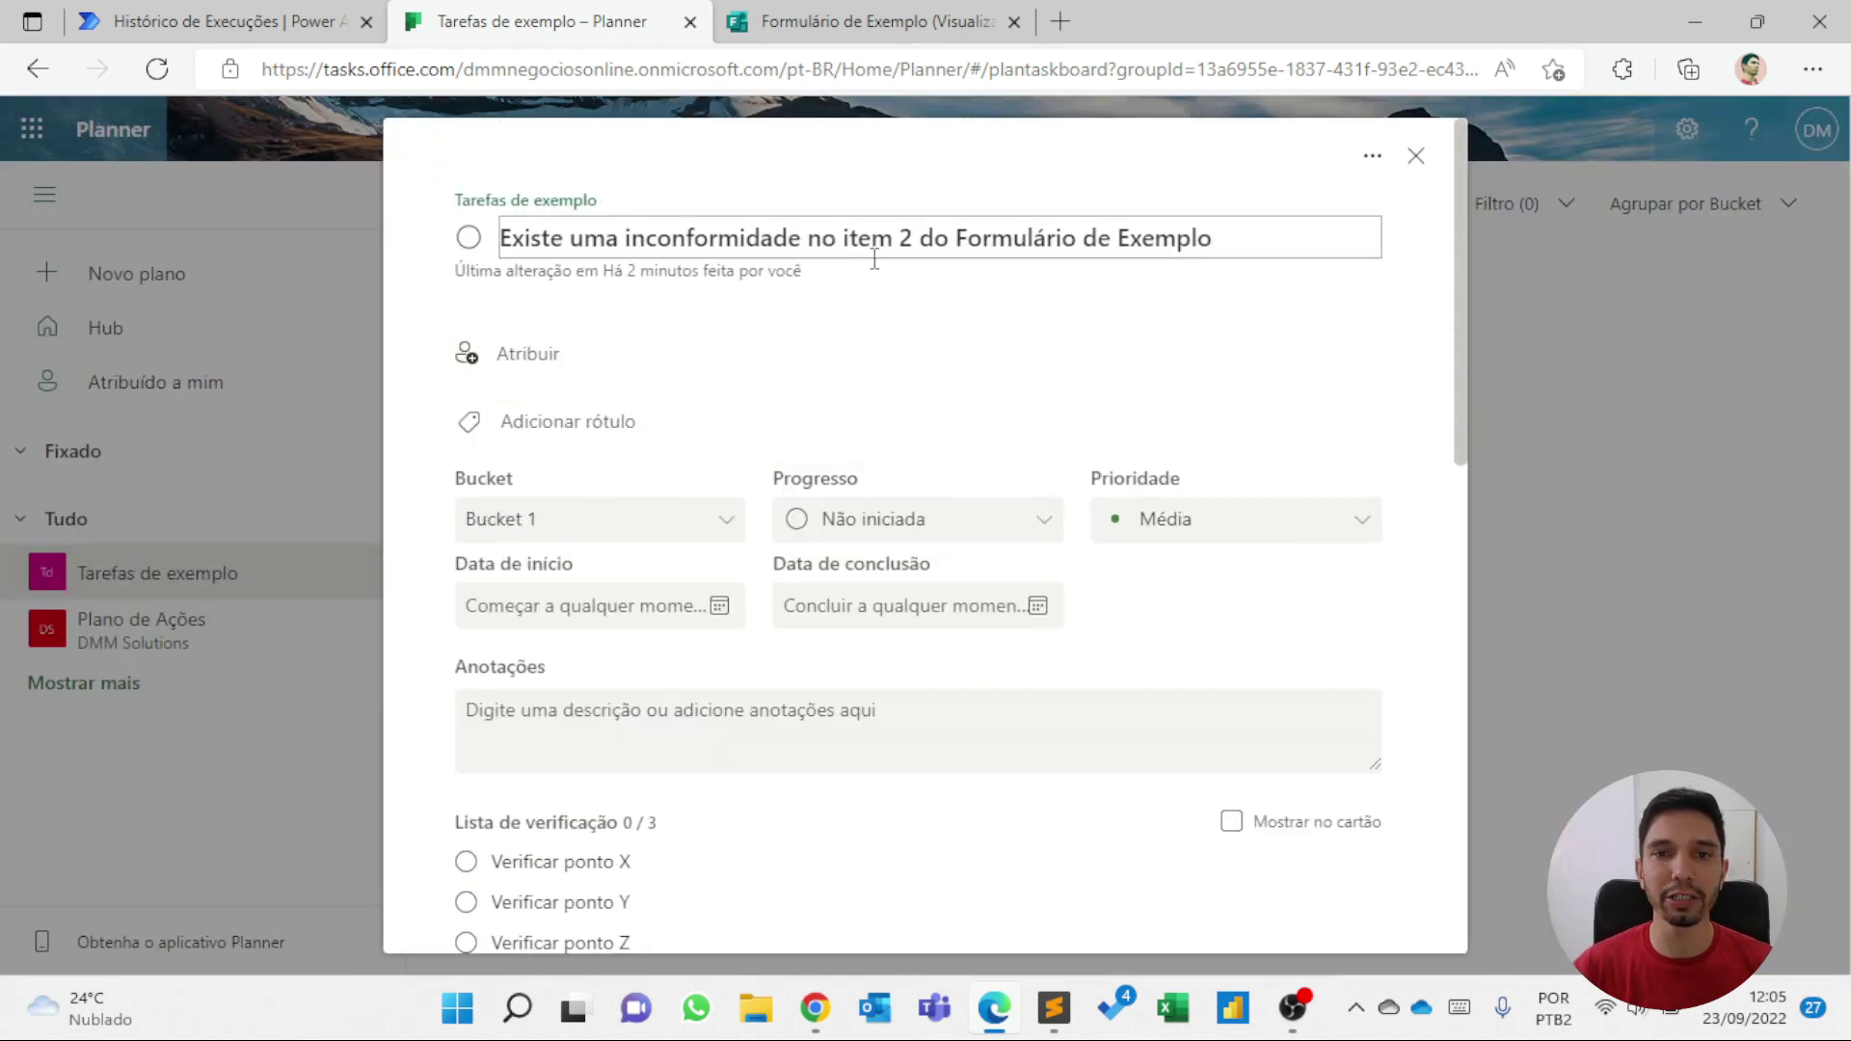
{"action": "scroll", "coordinate": [1095, 454], "scroll_direction": "down", "scroll_amount": 5}
{"action": "scroll", "coordinate": [1173, 331], "scroll_direction": "up", "scroll_amount": 5}
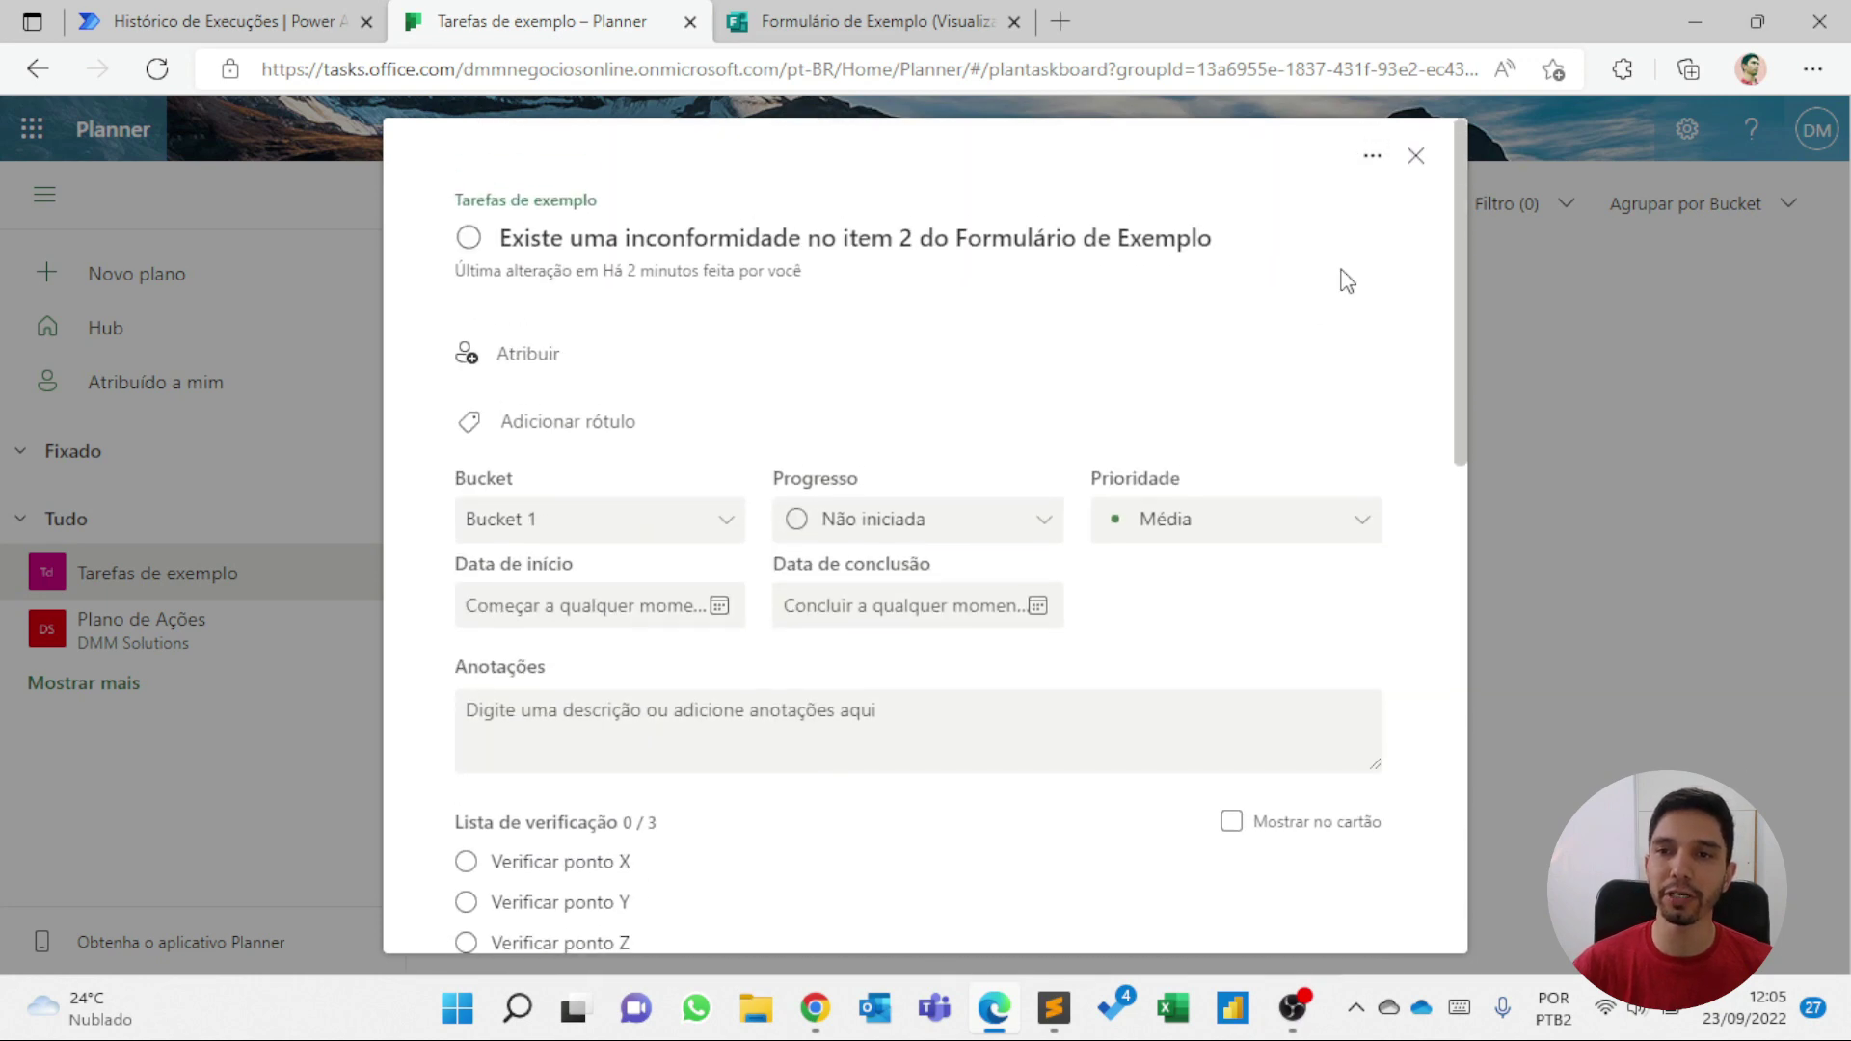
{"action": "left_click", "coordinate": [1415, 156]}
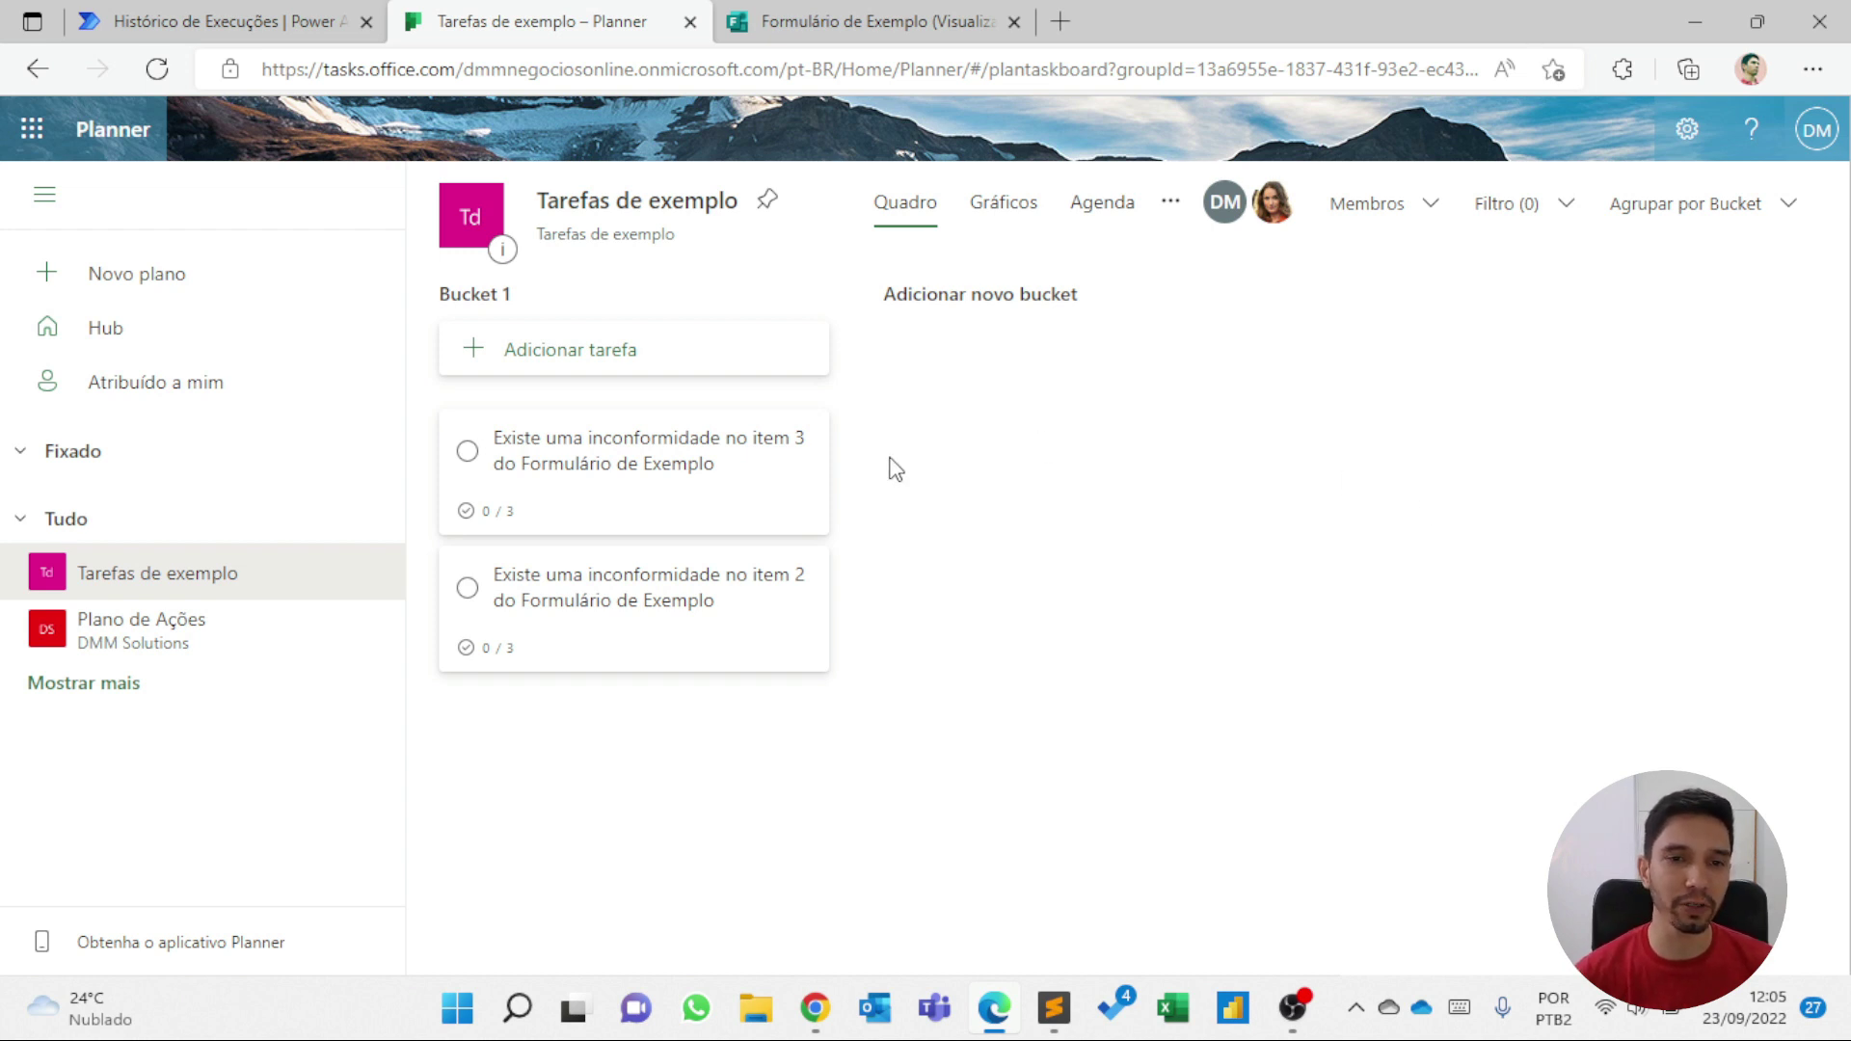
- Reopen the item 3 nonconformity task, and switch to Power Automate to inspect the branches of Condição in the test run
{"action": "left_click", "coordinate": [641, 487]}
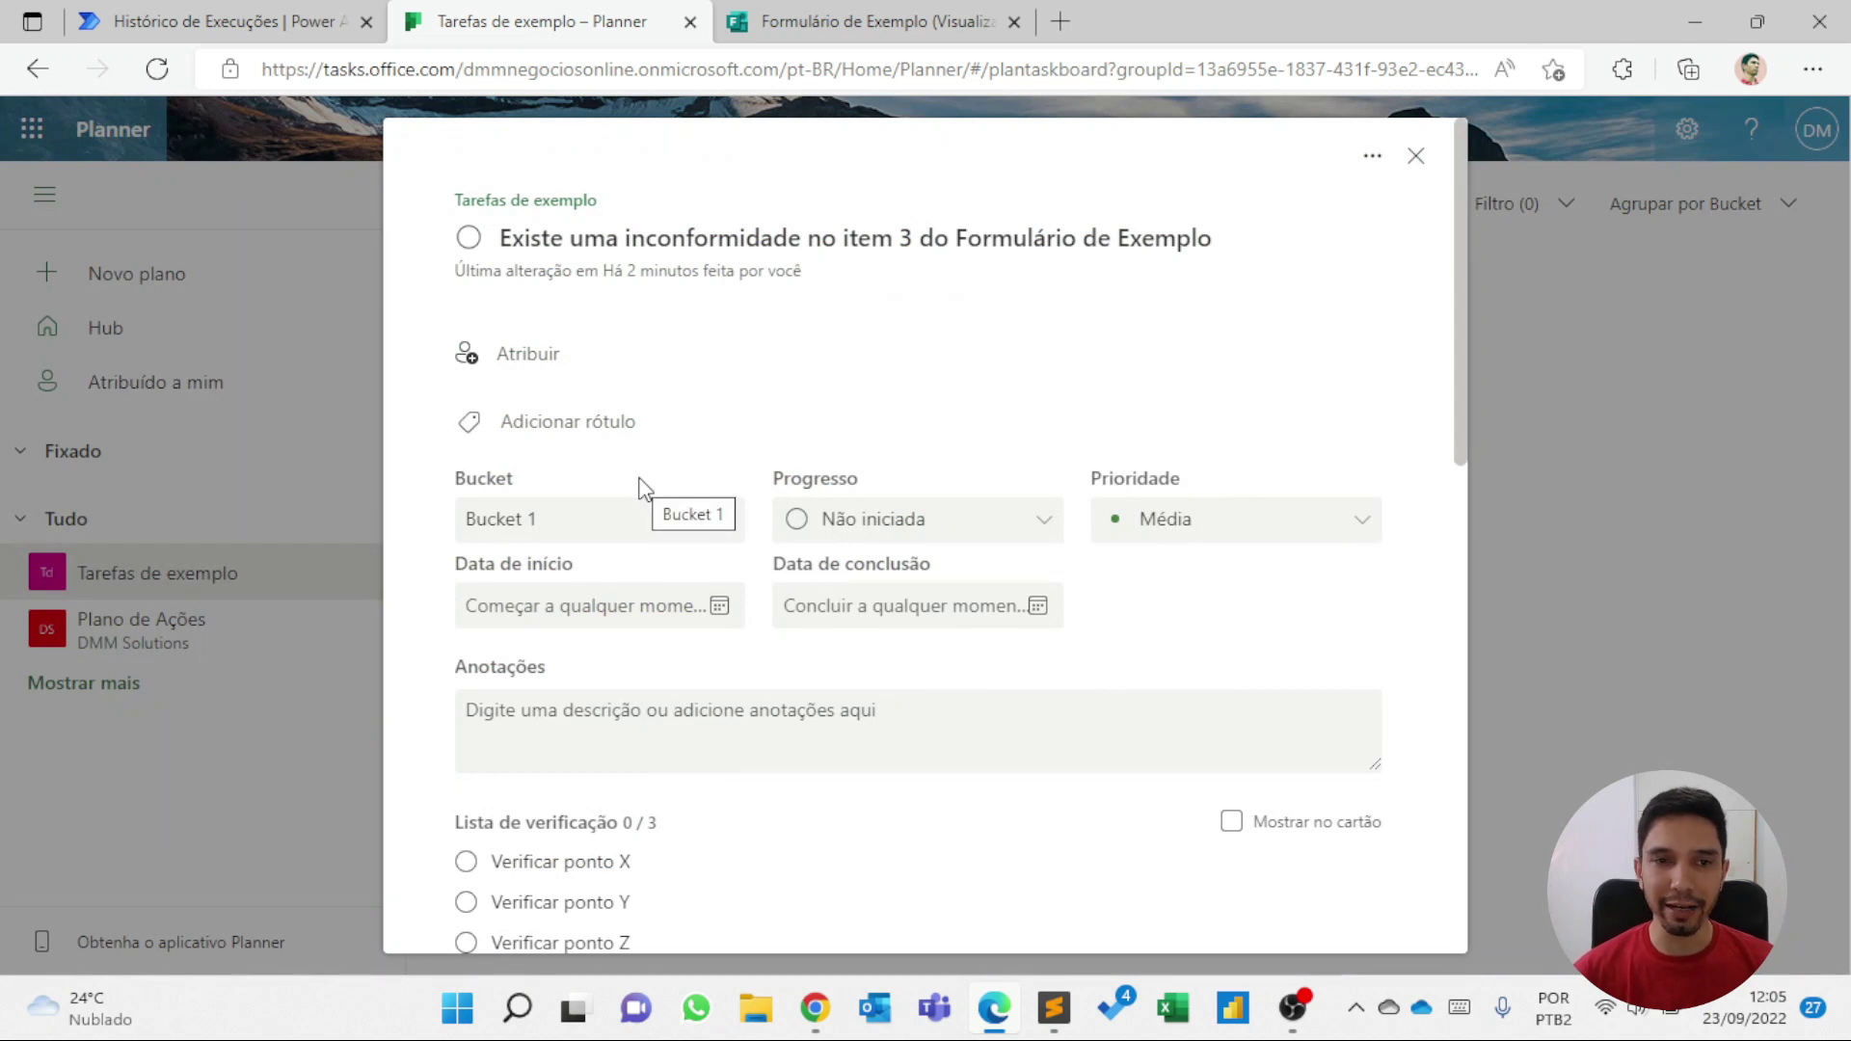
{"action": "left_click", "coordinate": [198, 21]}
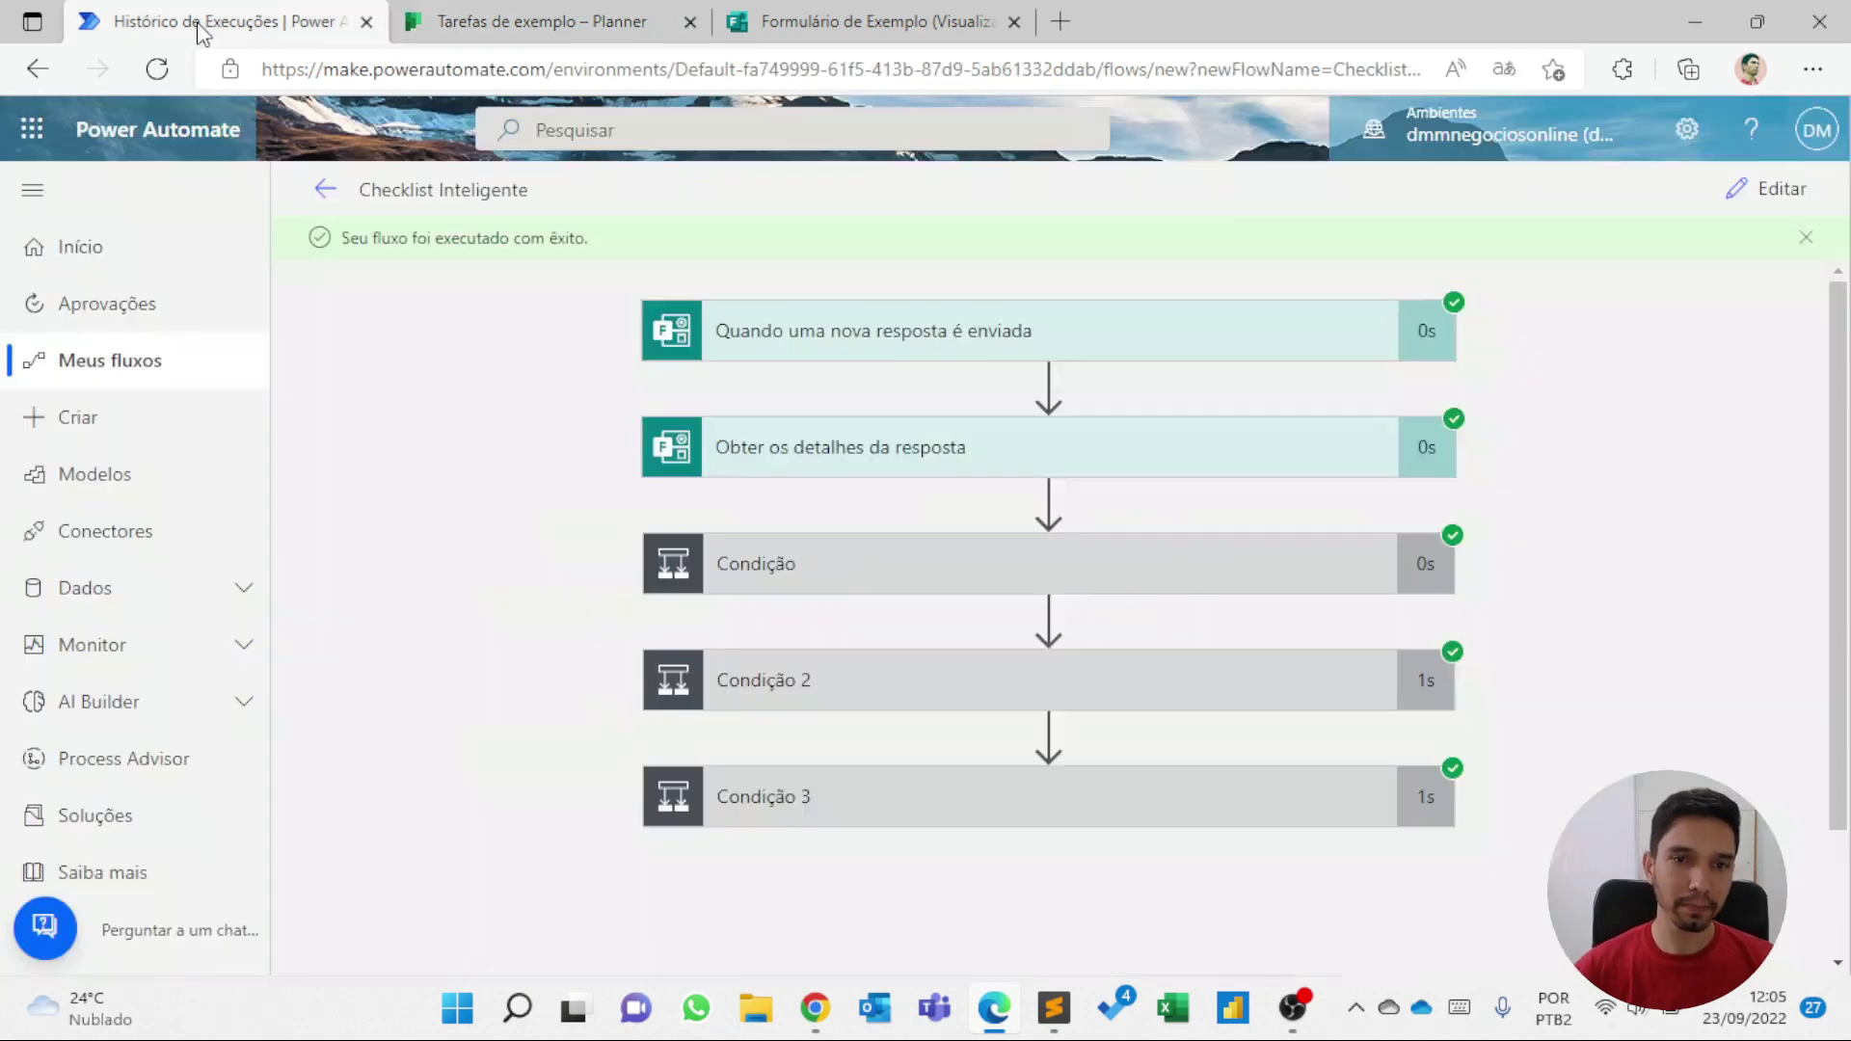
{"action": "left_click", "coordinate": [979, 579]}
{"action": "scroll", "coordinate": [978, 574], "scroll_direction": "down", "scroll_amount": 5}
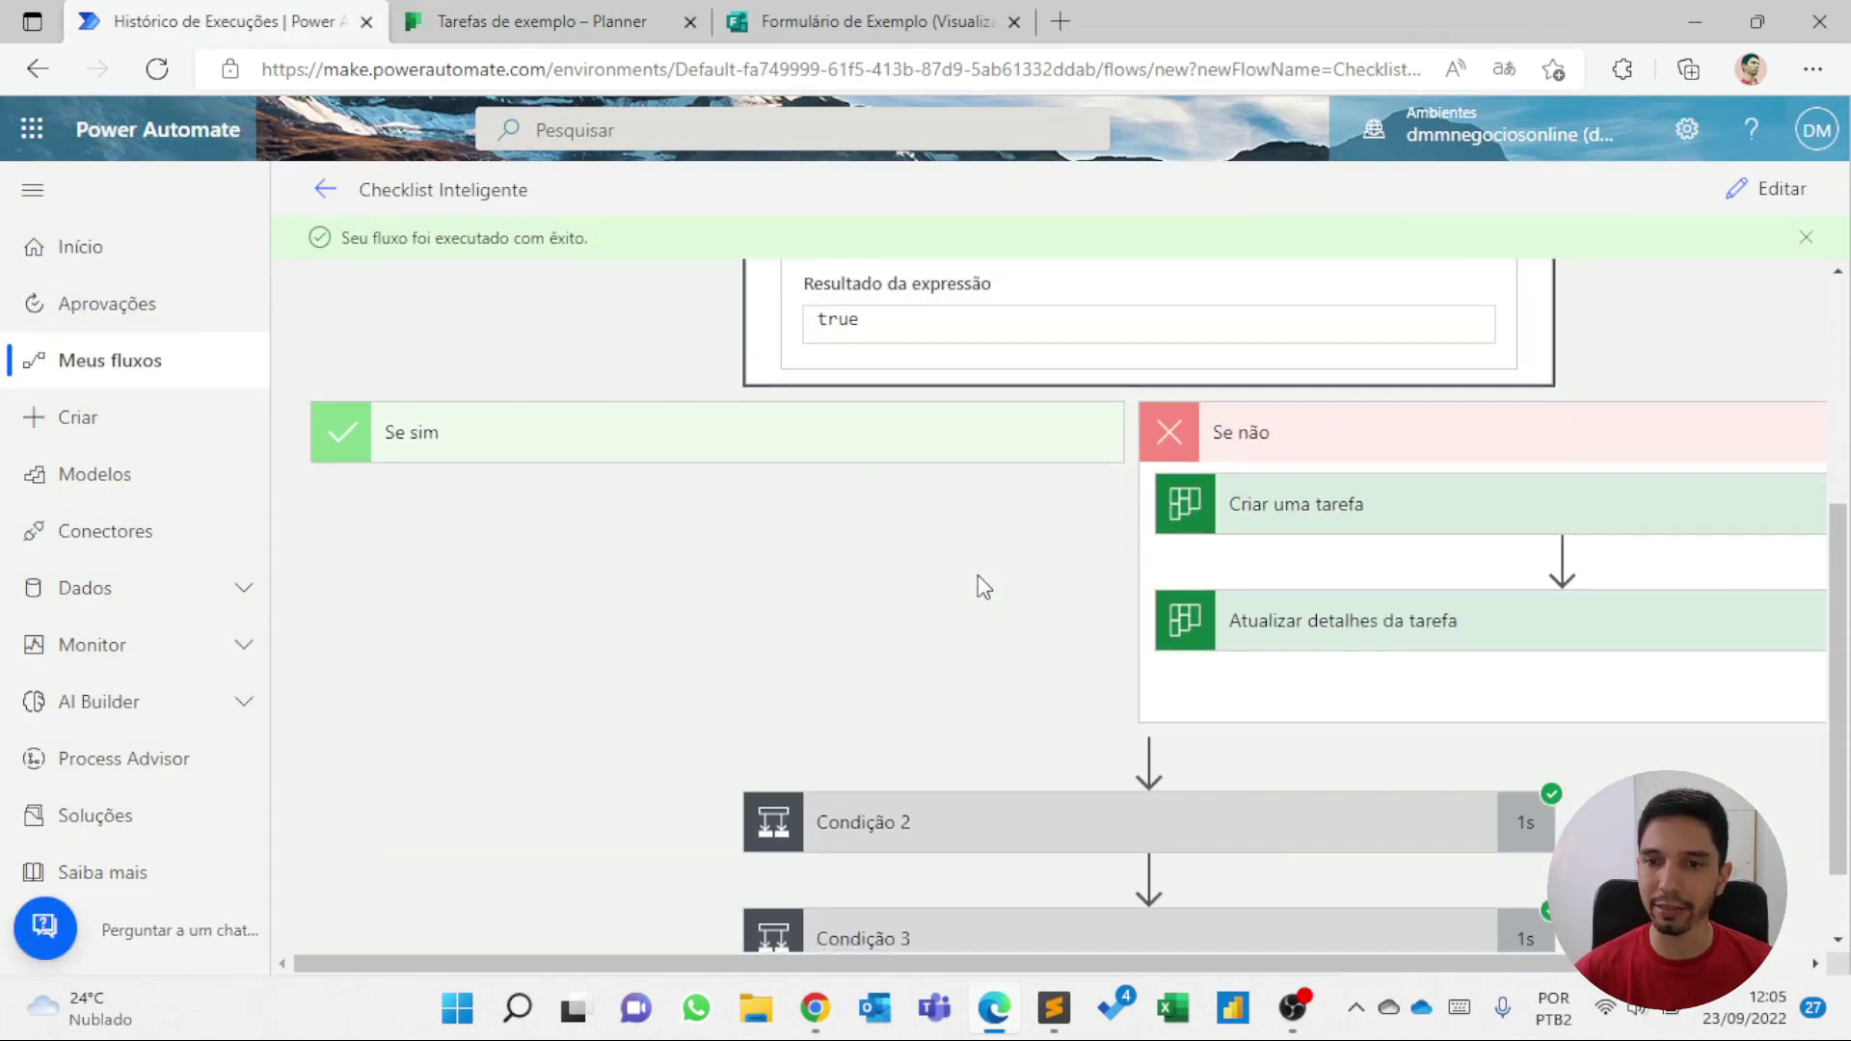
- Open the flow for editing and examine the IDs do Usuário Atribuído field in Condição's Criar uma tarefa action
{"action": "left_click", "coordinate": [1766, 189]}
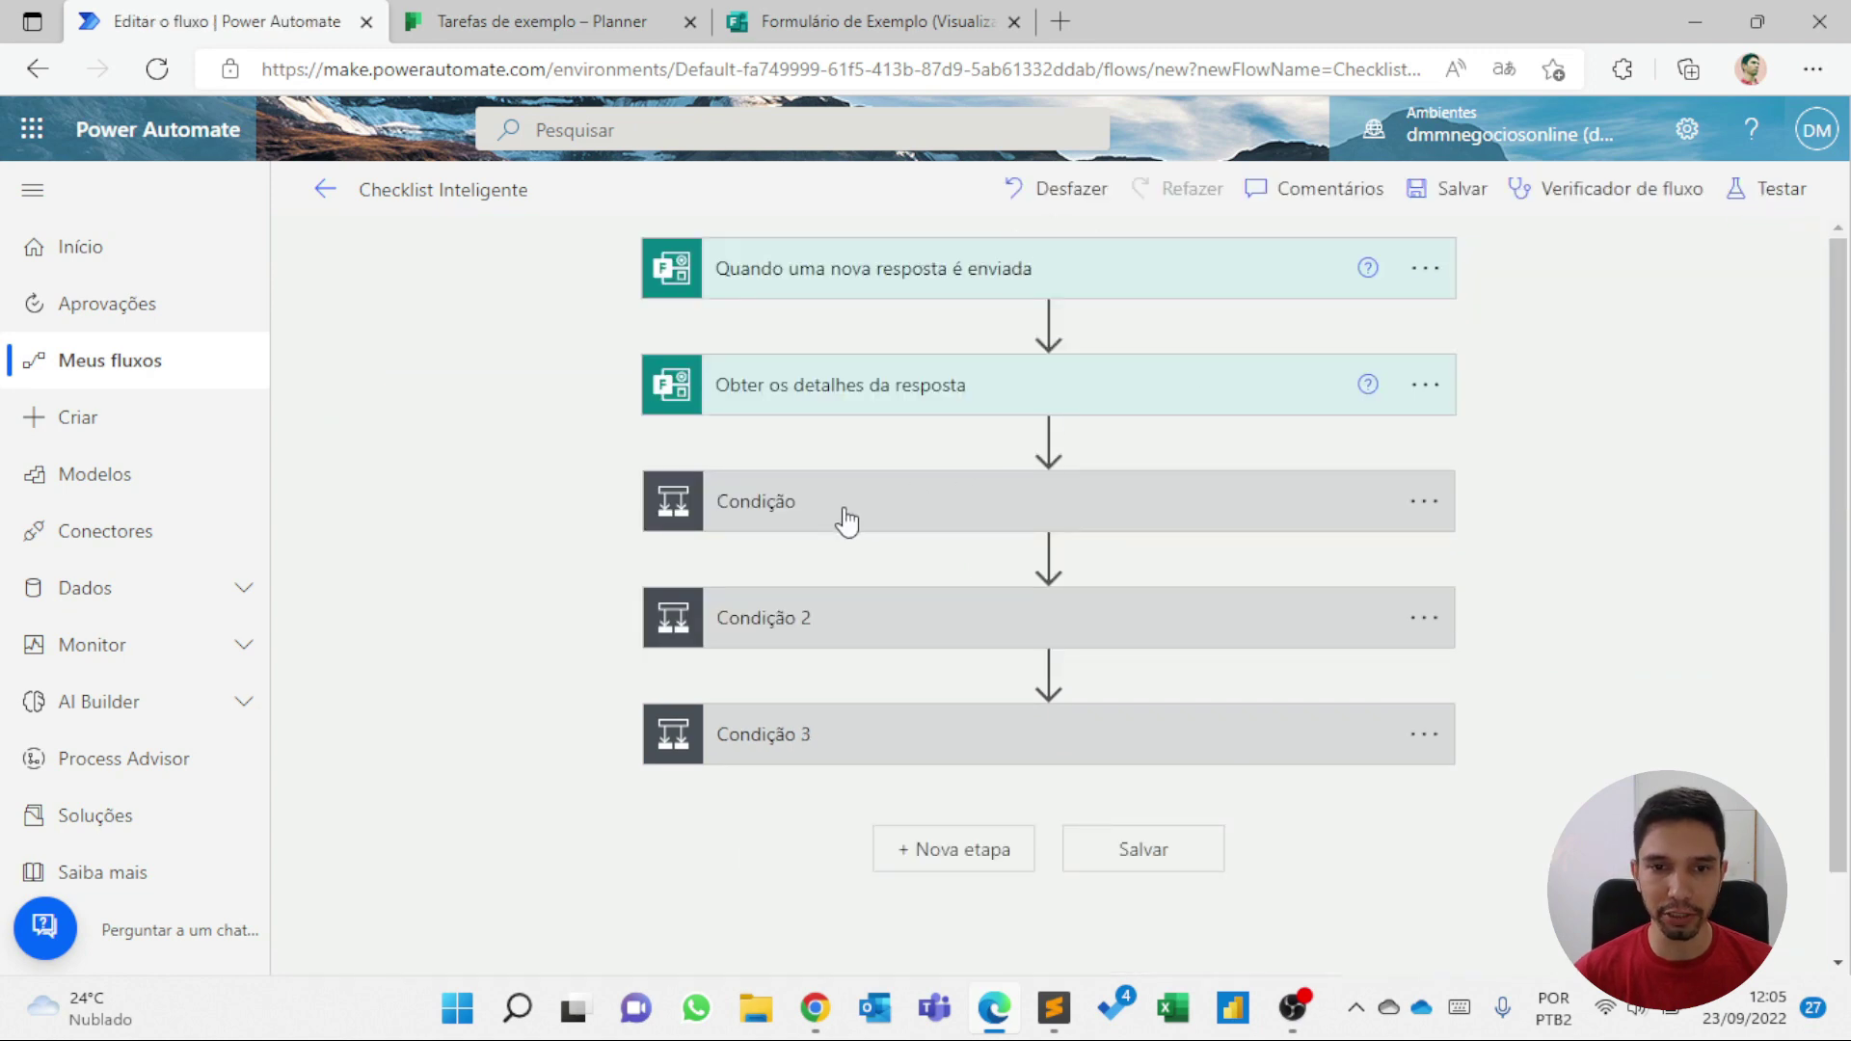
{"action": "left_click", "coordinate": [844, 520]}
{"action": "scroll", "coordinate": [1275, 370], "scroll_direction": "down", "scroll_amount": 6}
{"action": "left_click", "coordinate": [1322, 345]}
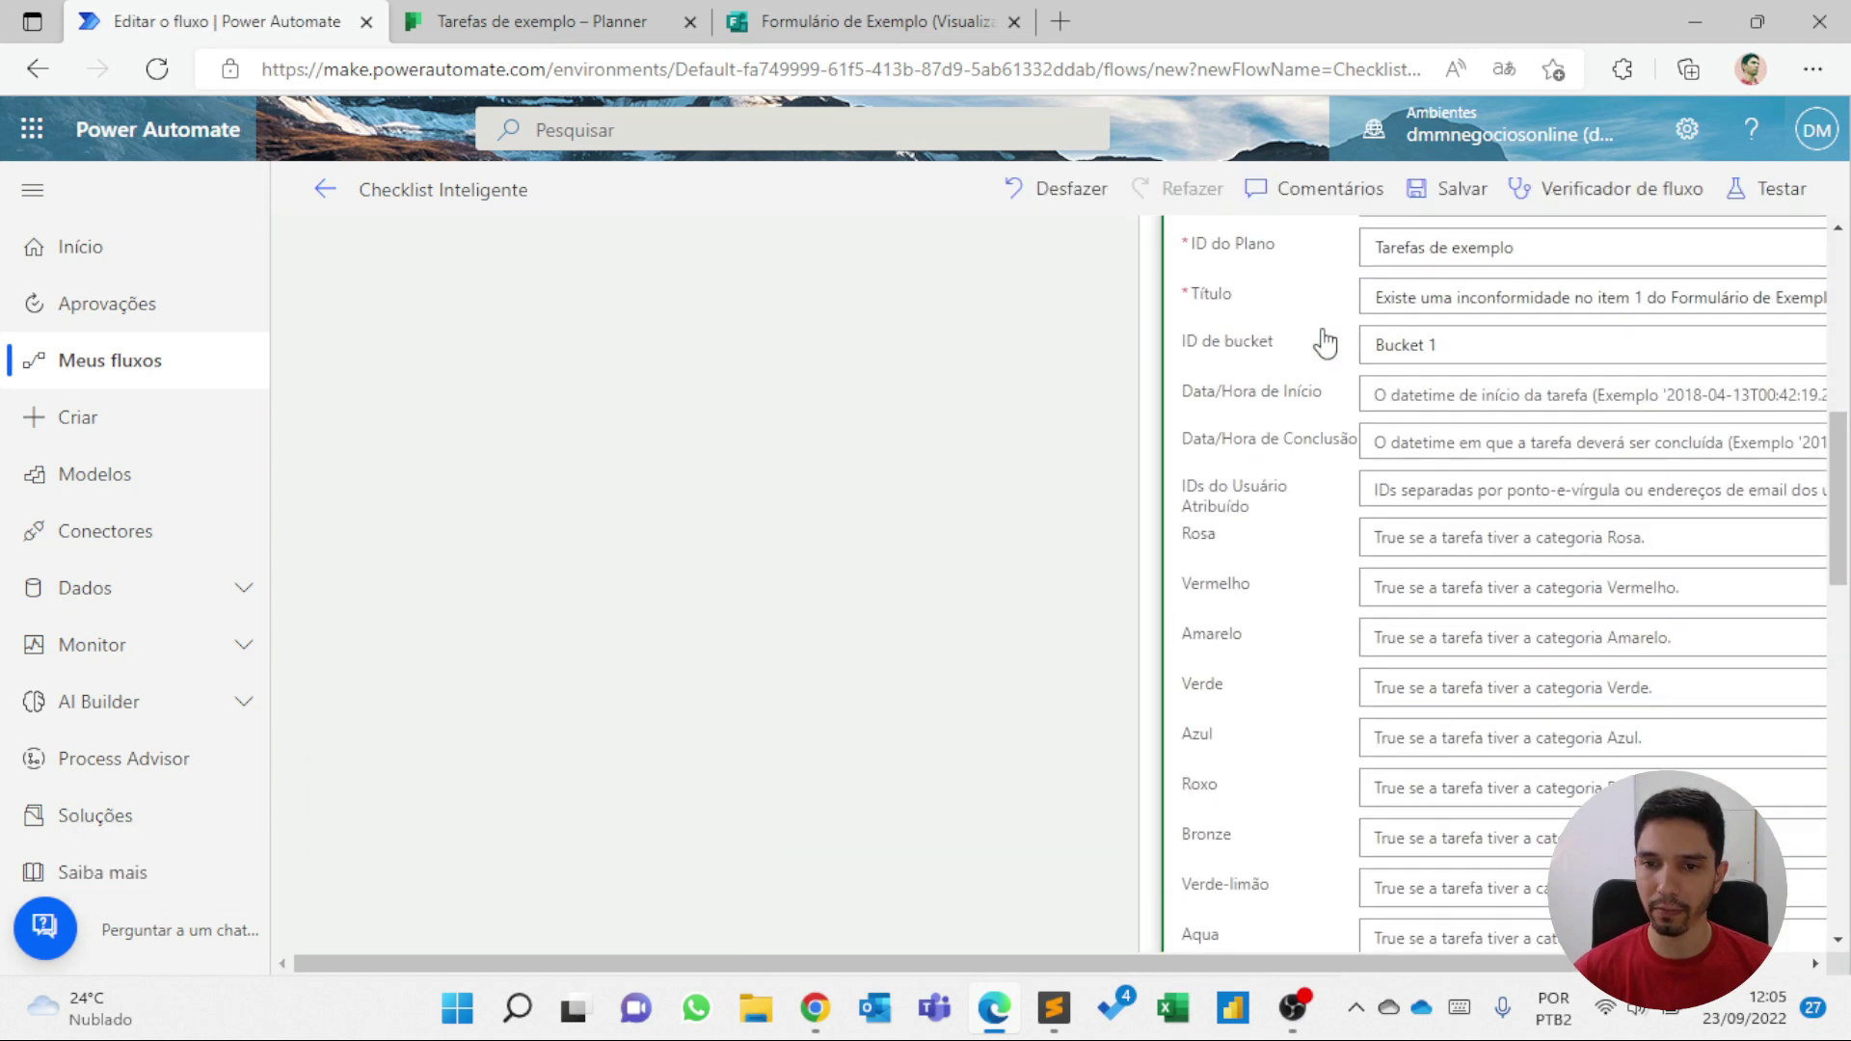
{"action": "scroll", "coordinate": [1293, 438], "scroll_direction": "down", "scroll_amount": 3}
{"action": "scroll", "coordinate": [1327, 348], "scroll_direction": "up", "scroll_amount": 1}
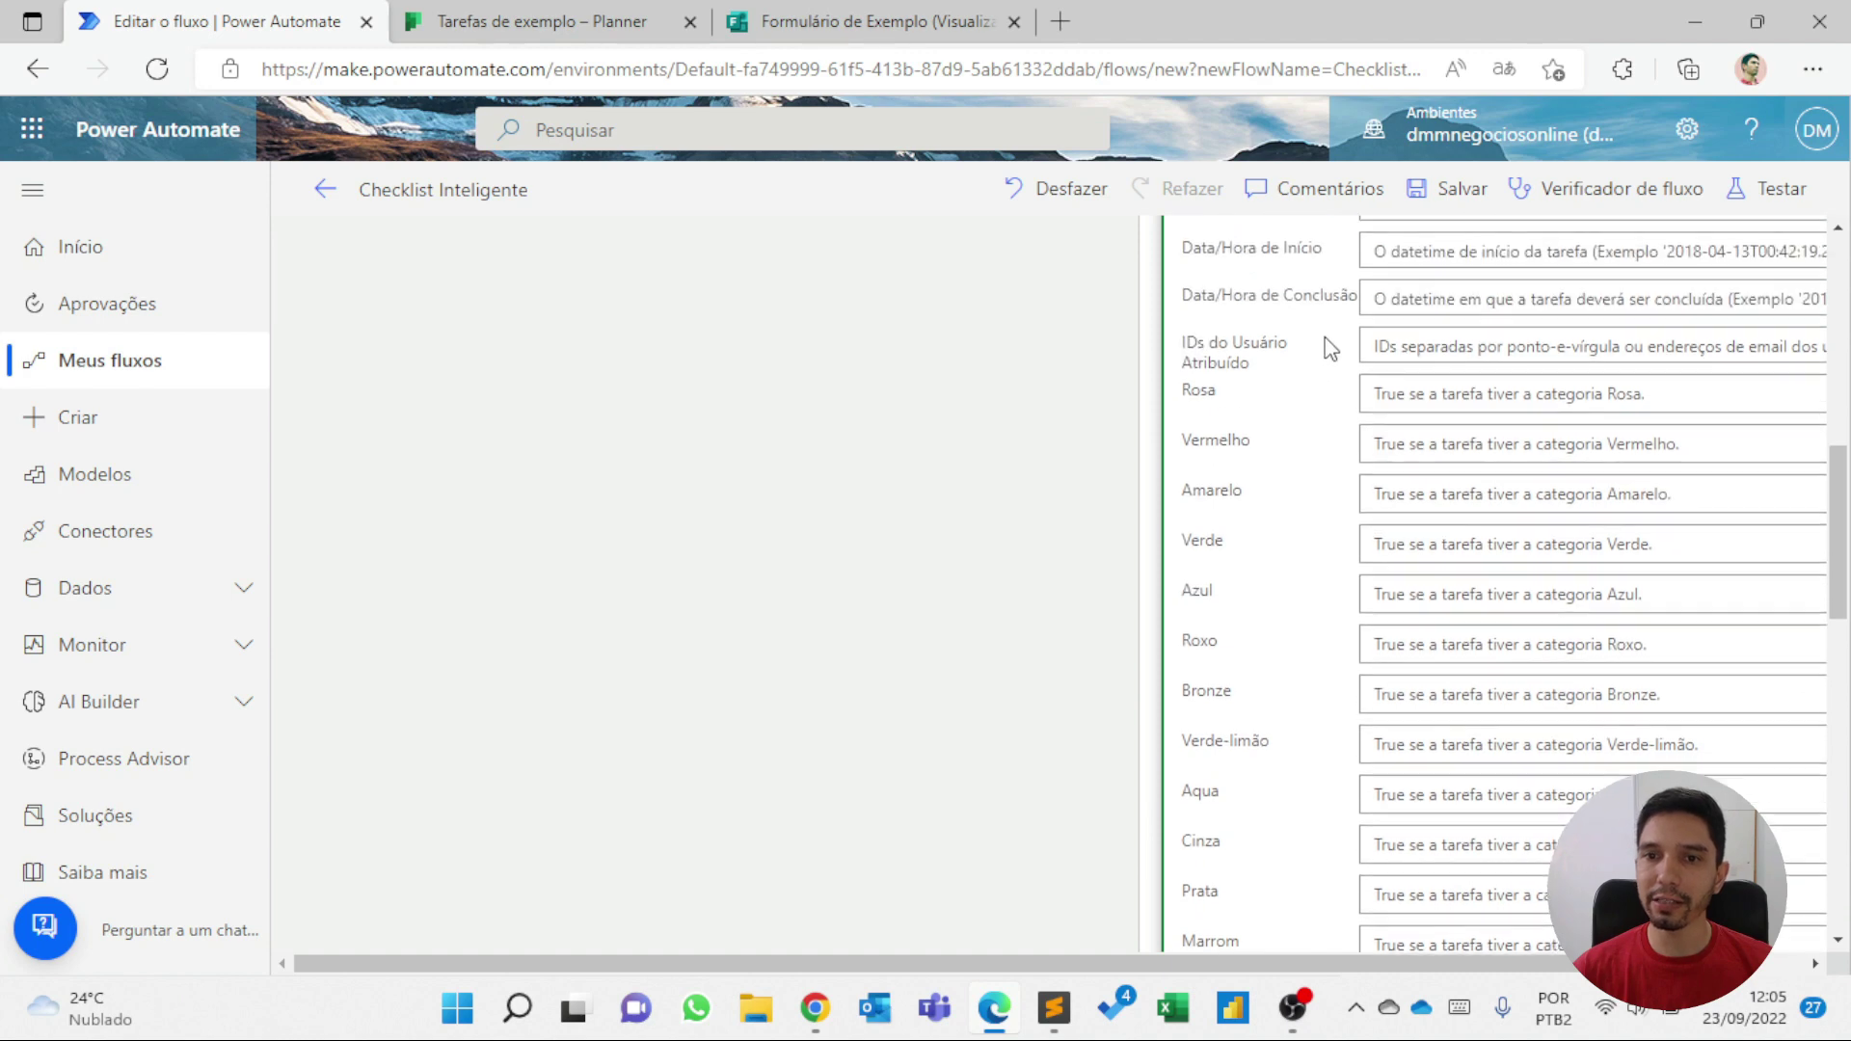
{"action": "left_click", "coordinate": [1391, 349]}
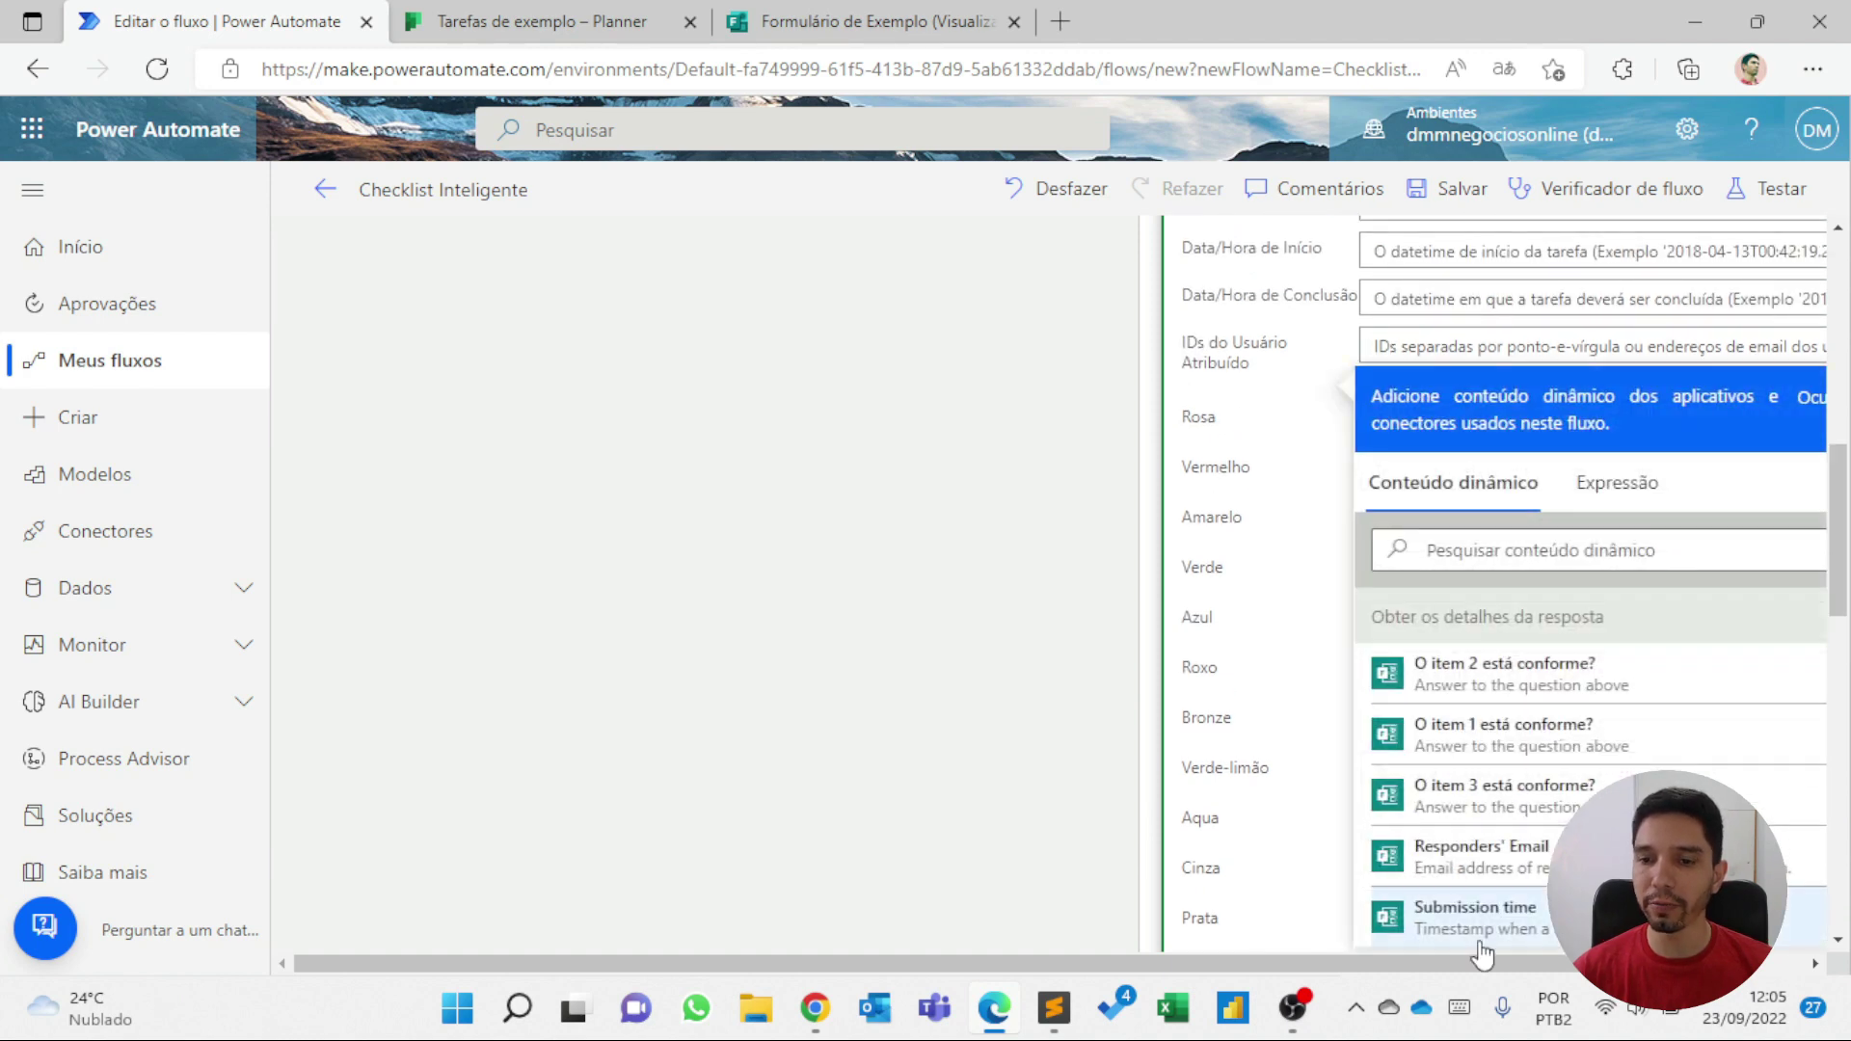
{"action": "left_click_drag", "start_coordinate": [1420, 966], "coordinate": [1585, 966]}
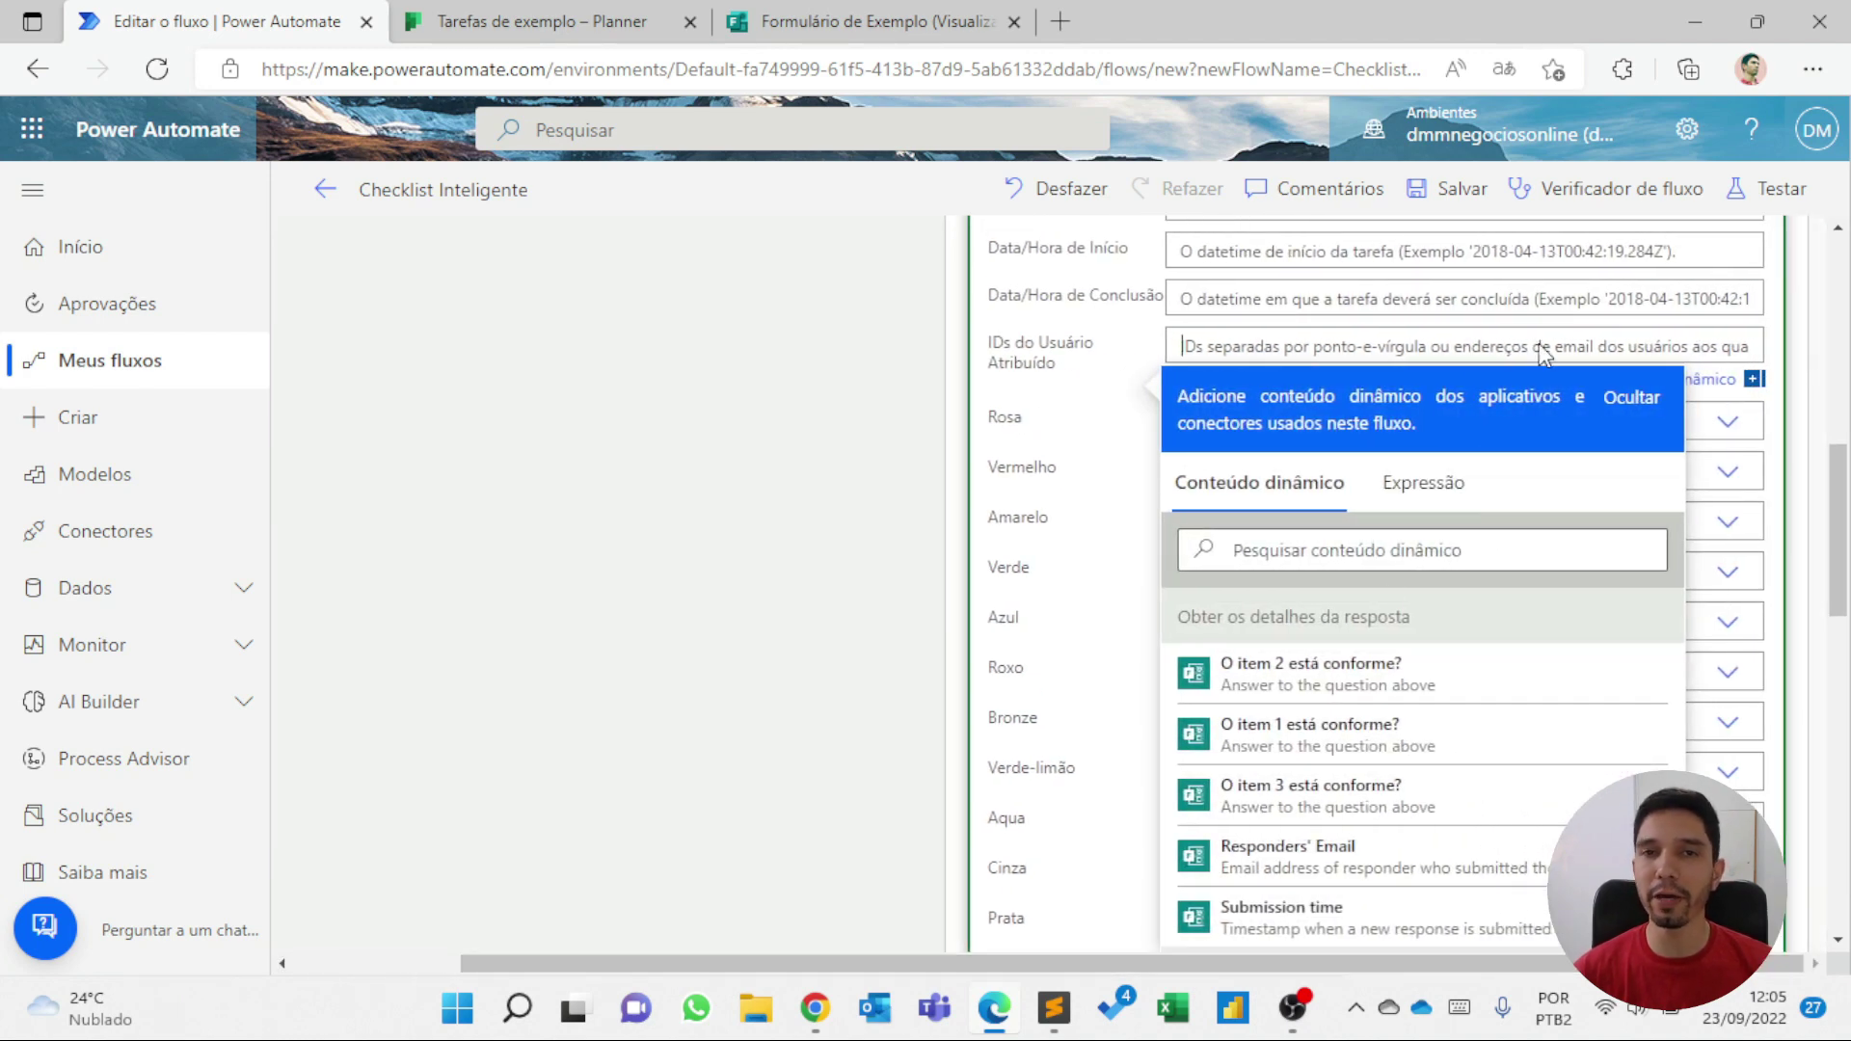
- Look at the item 3 task in Planner again, and return to Power Automate to collapse Criar uma tarefa and Condição
{"action": "left_click", "coordinate": [526, 21]}
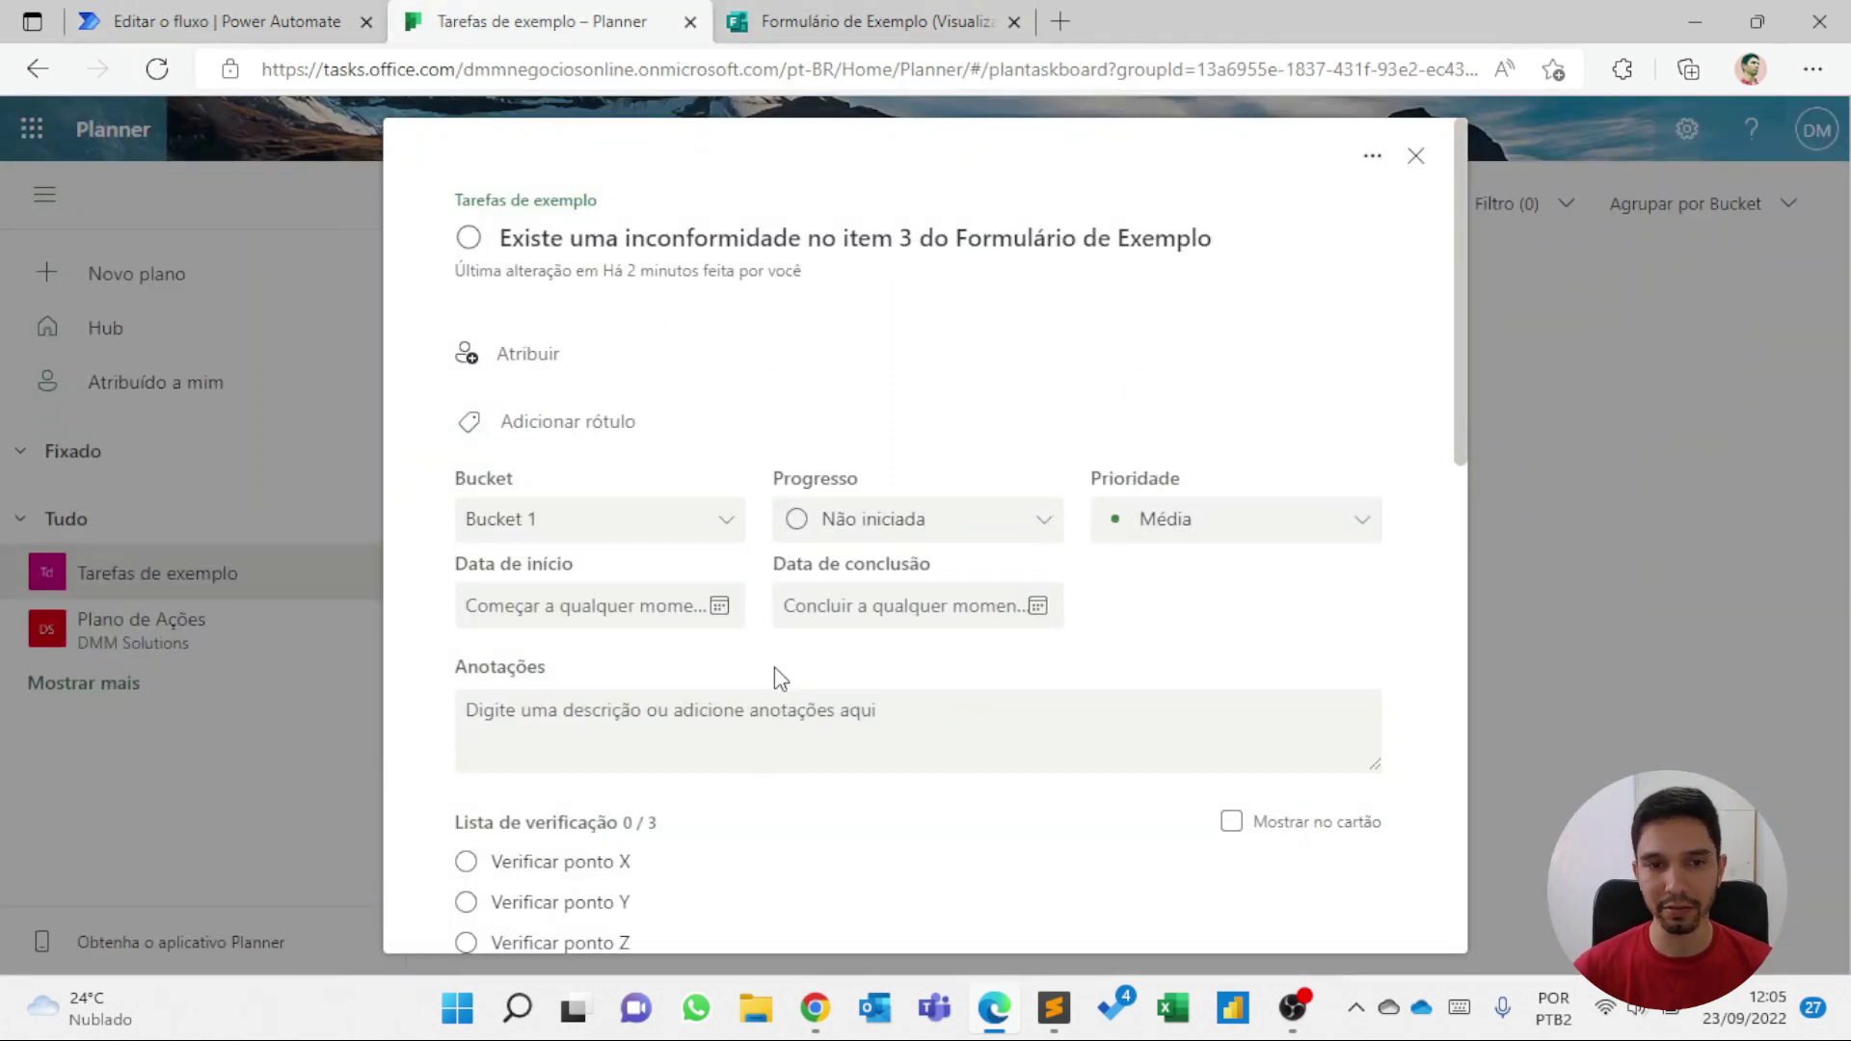
{"action": "left_click", "coordinate": [212, 21]}
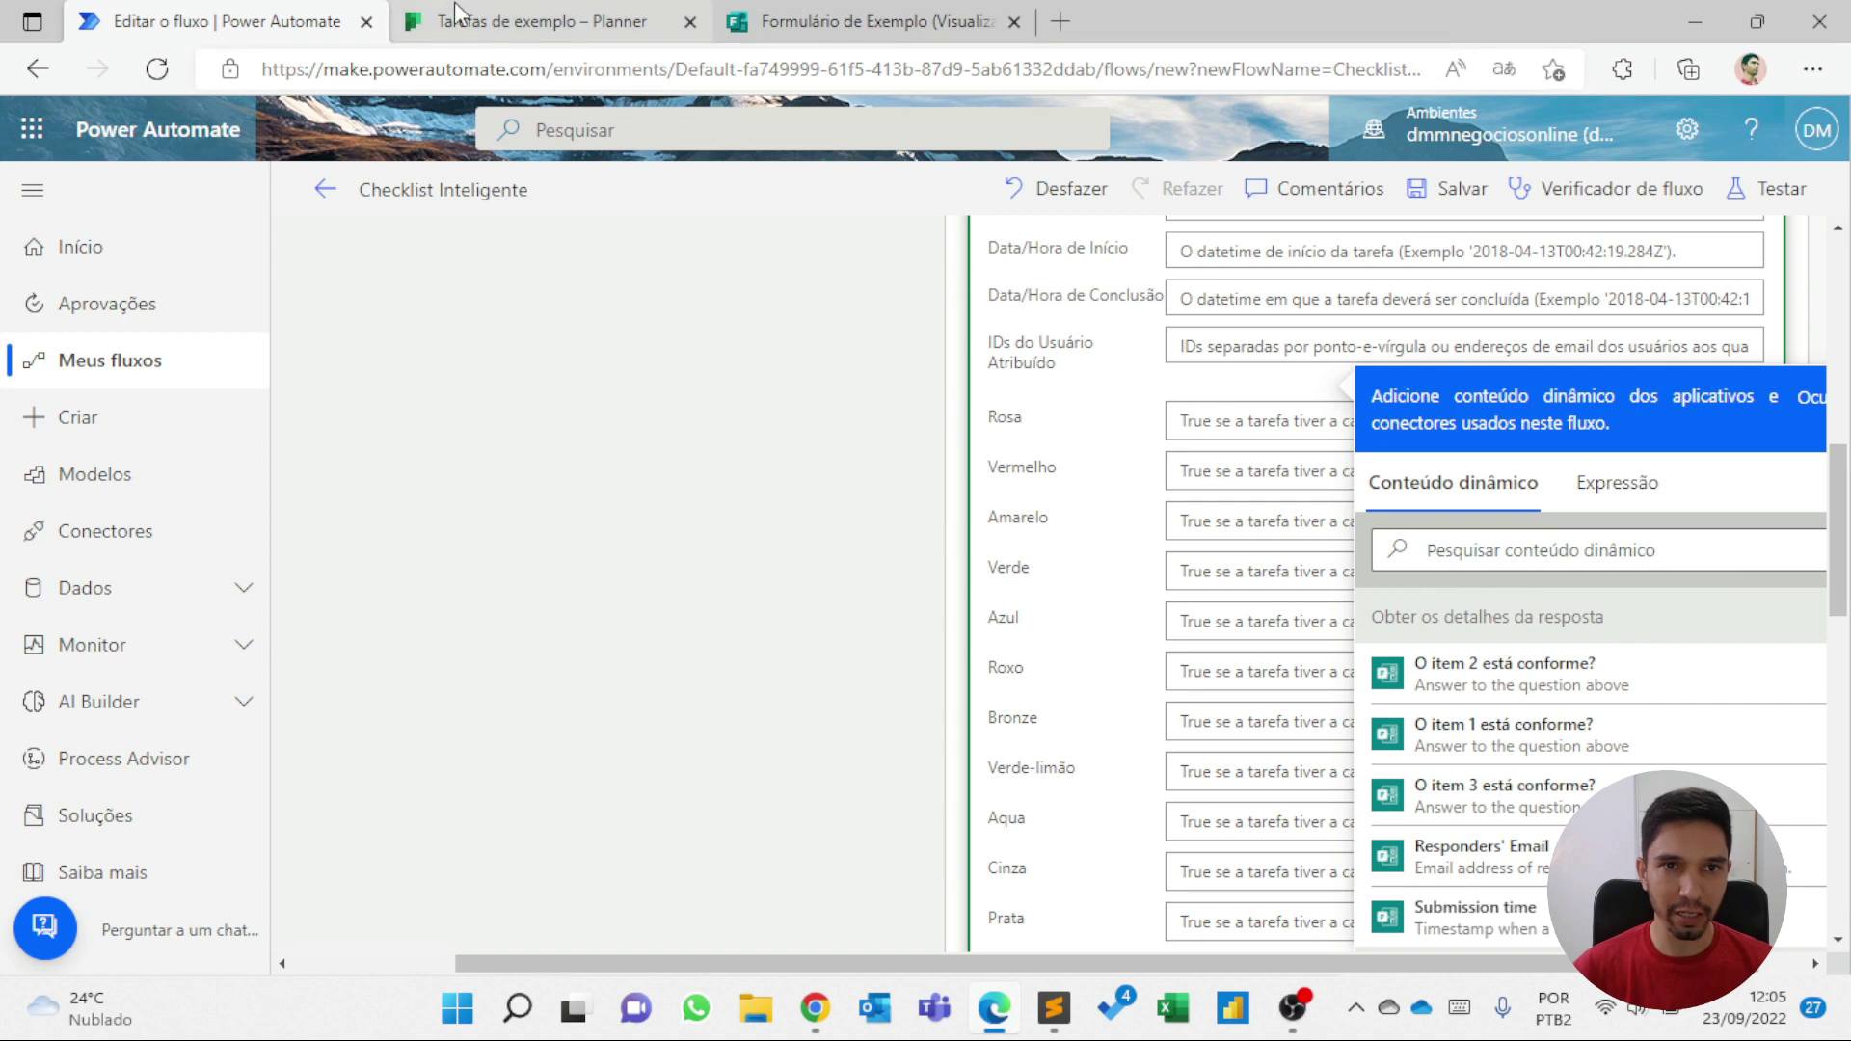
{"action": "scroll", "coordinate": [1282, 528], "scroll_direction": "up", "scroll_amount": 4}
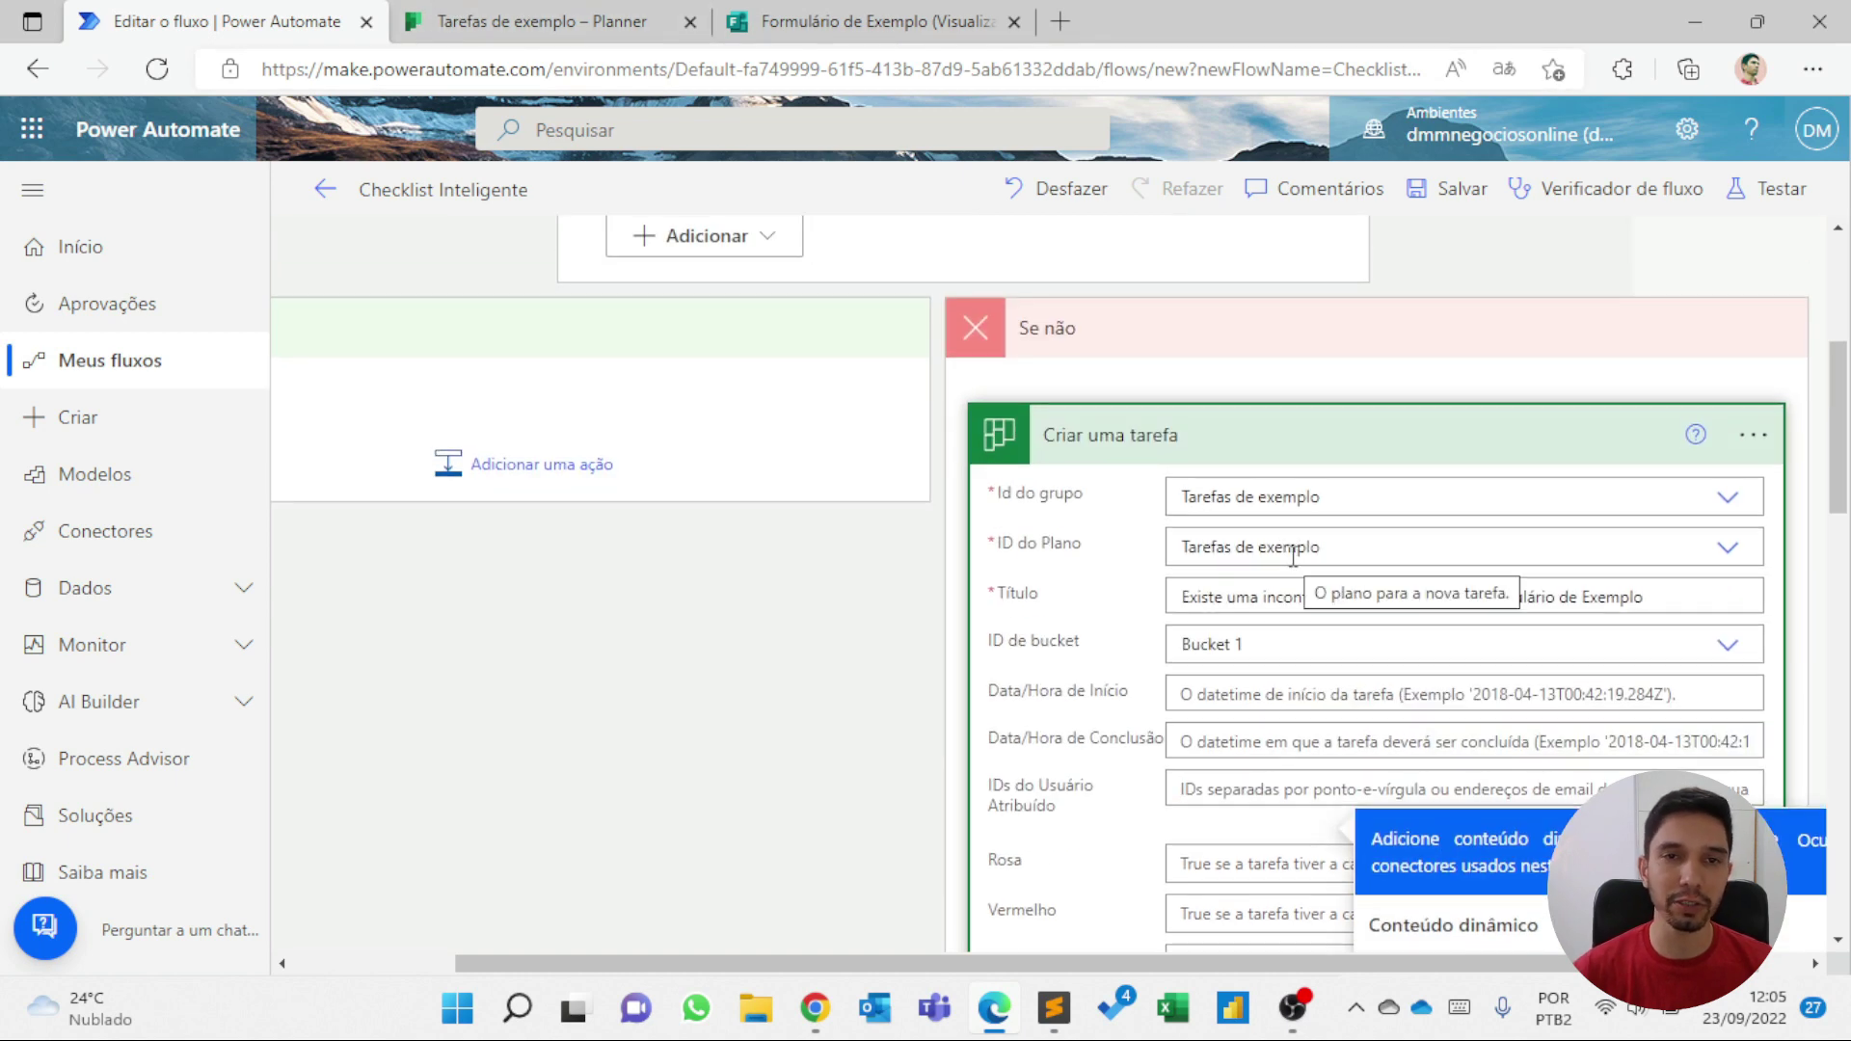
{"action": "left_click", "coordinate": [1271, 438]}
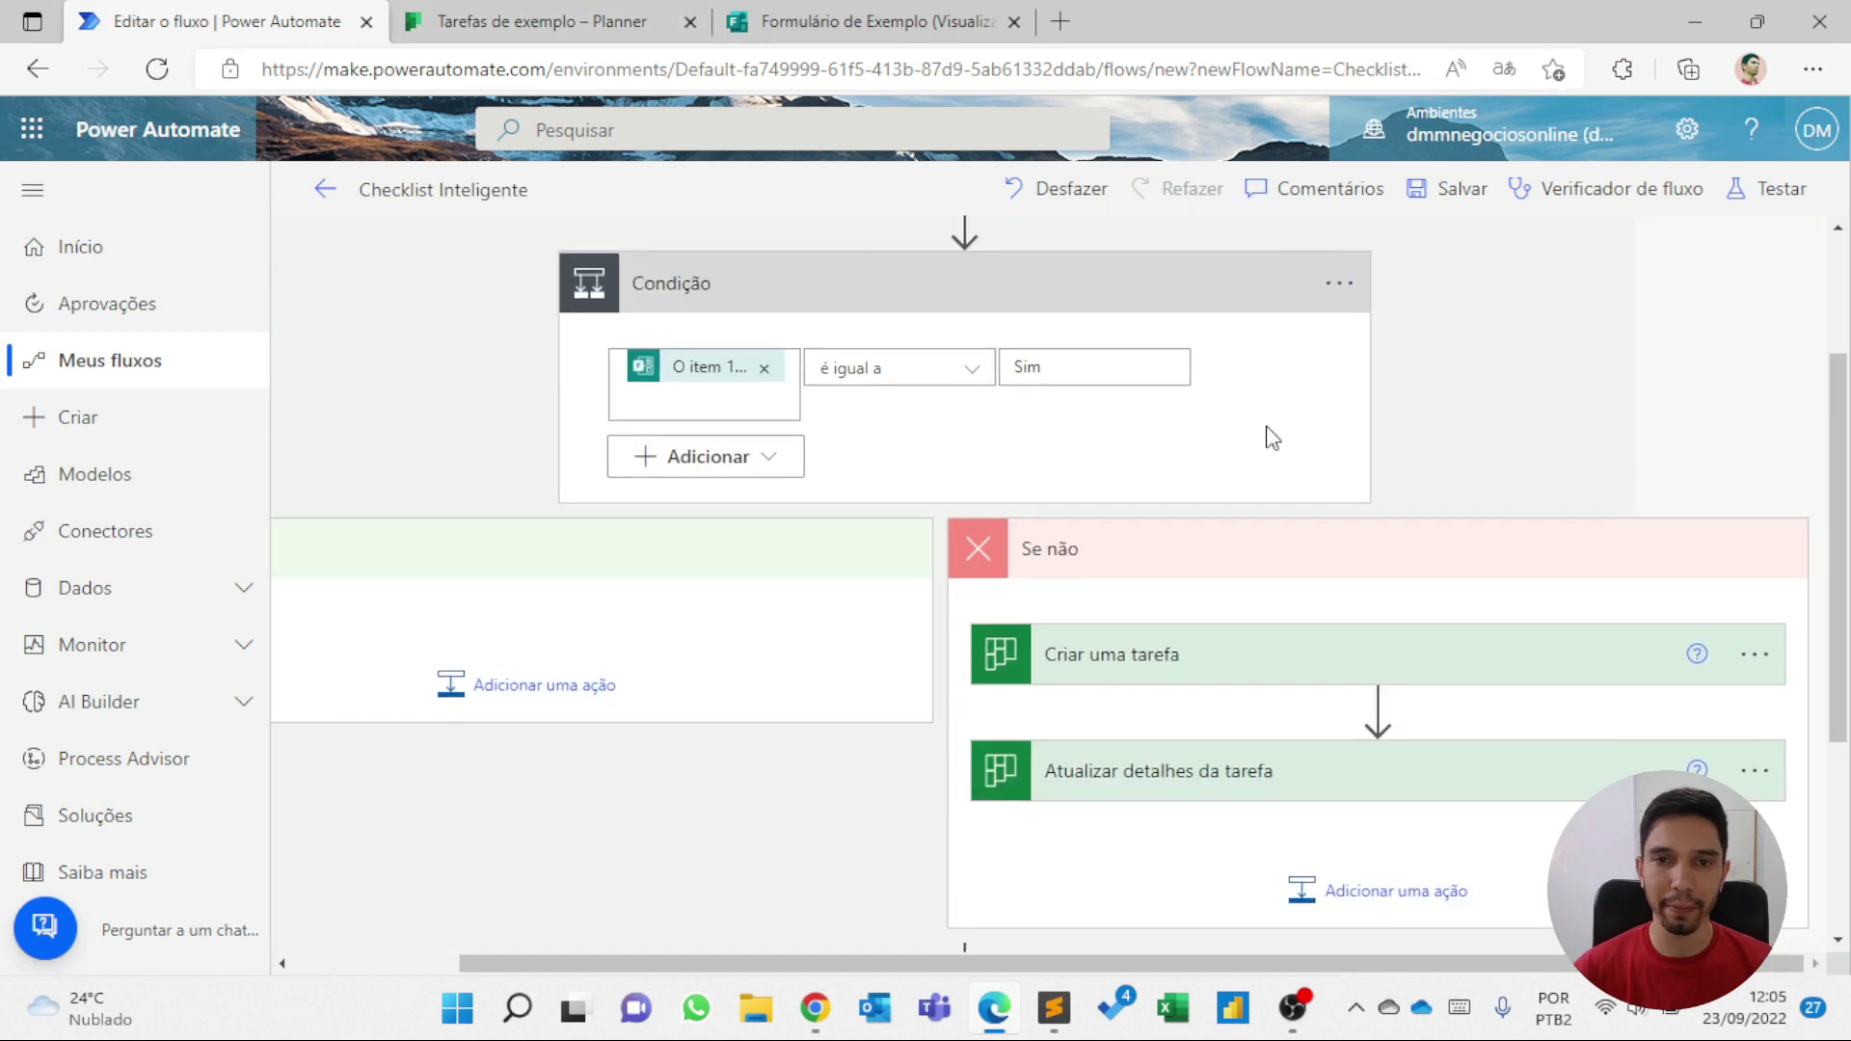
{"action": "left_click", "coordinate": [1154, 280]}
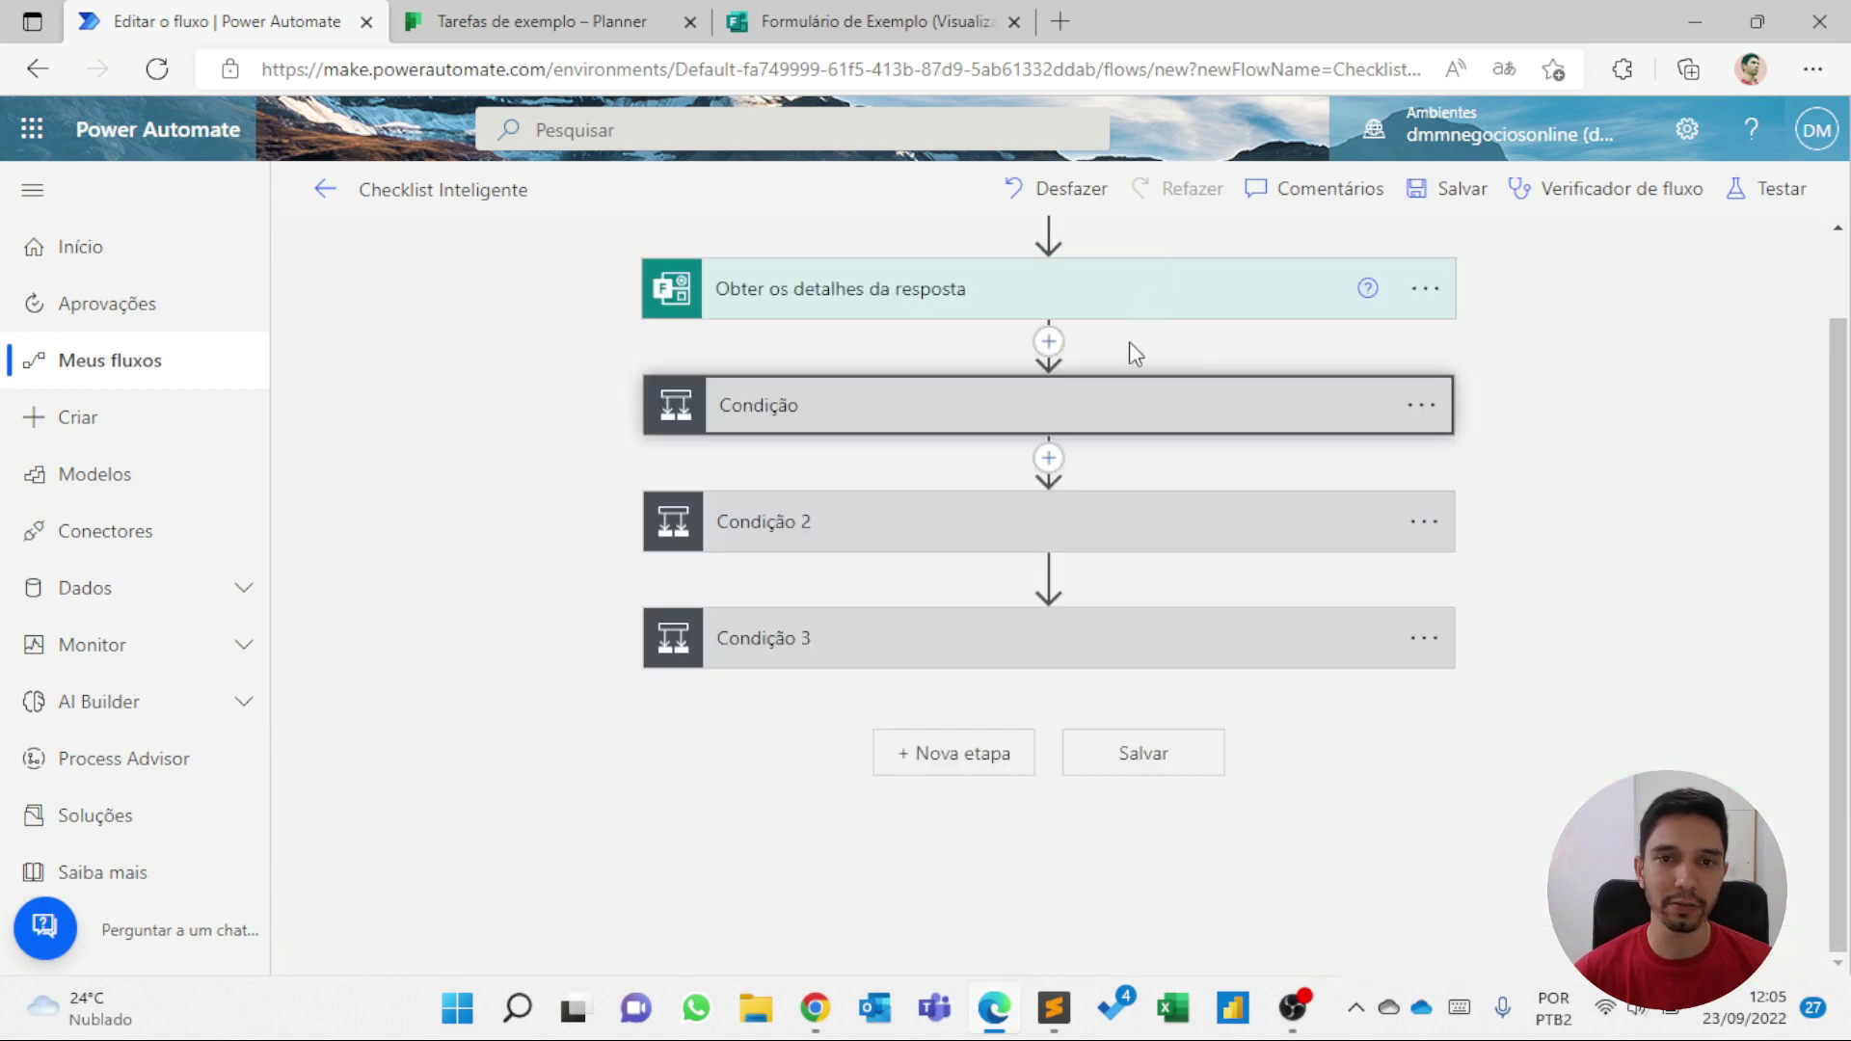